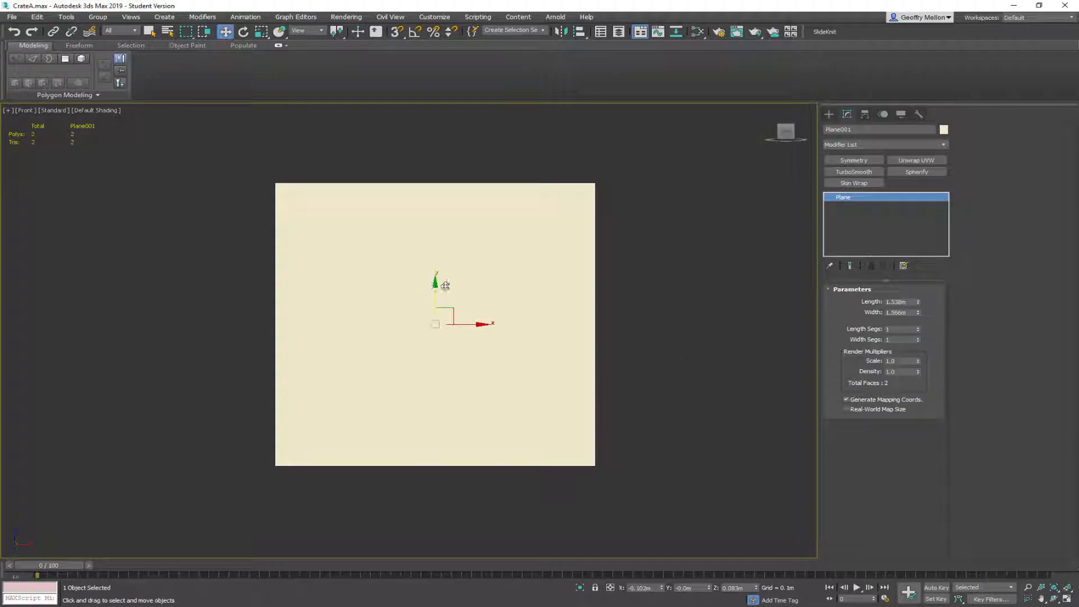
Delete the existing plane and draw a new one about 1.47 m long and 1.73 m wide in the front view
left_click_drag(1078, 40, 477, 78)
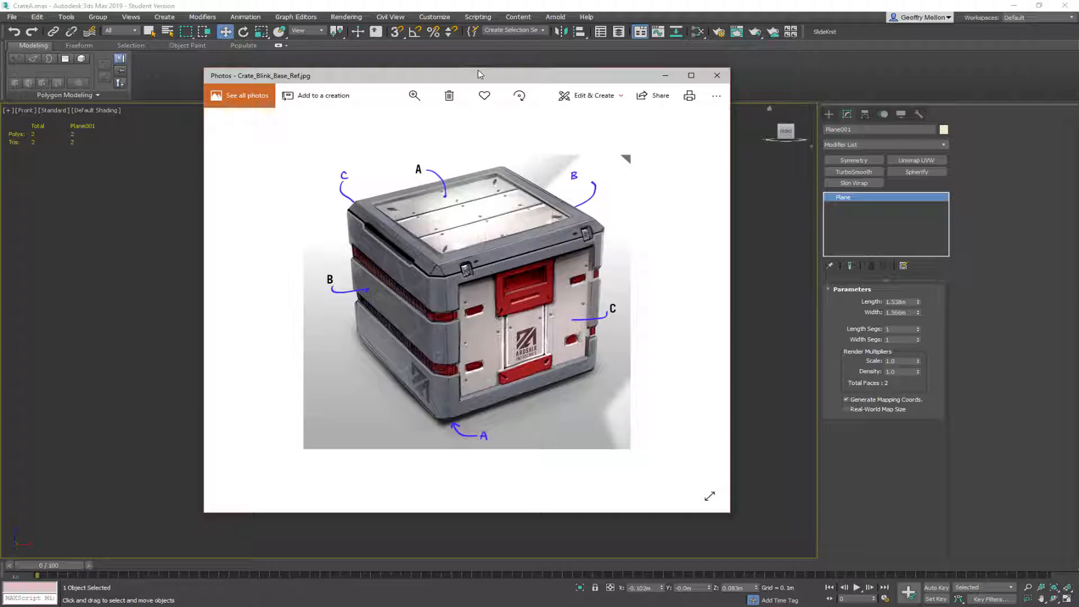
left_click_drag(581, 80, 1078, 3)
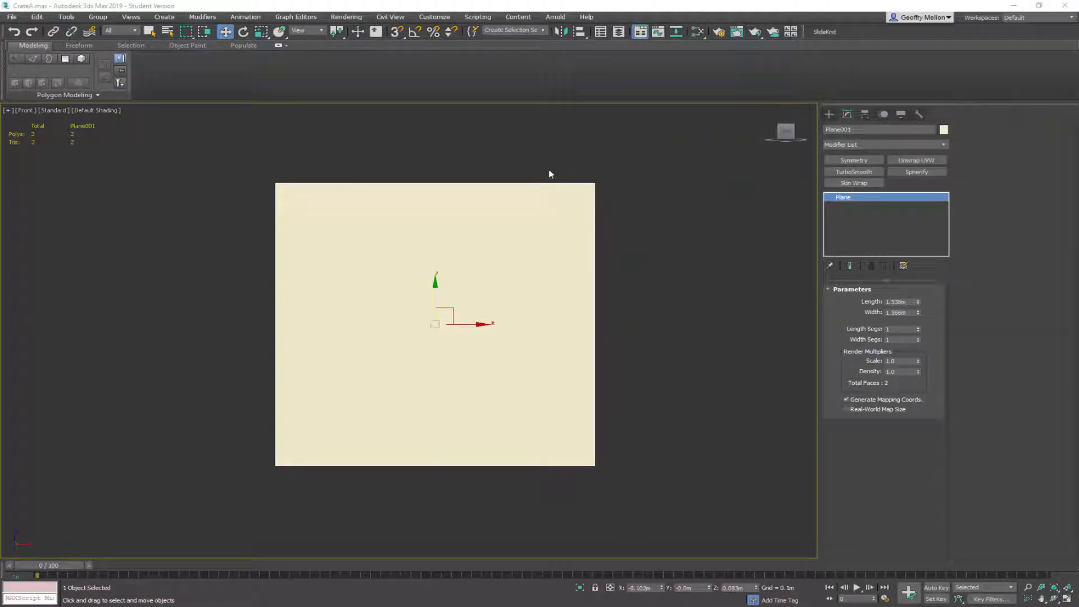
key("Delete")
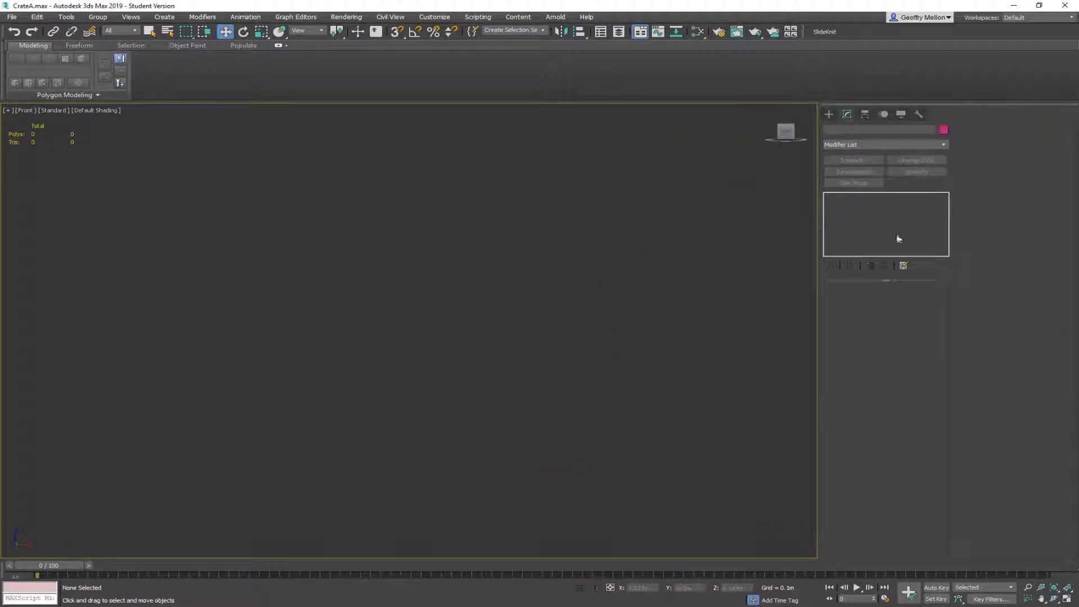
left_click(828, 114)
left_click(914, 218)
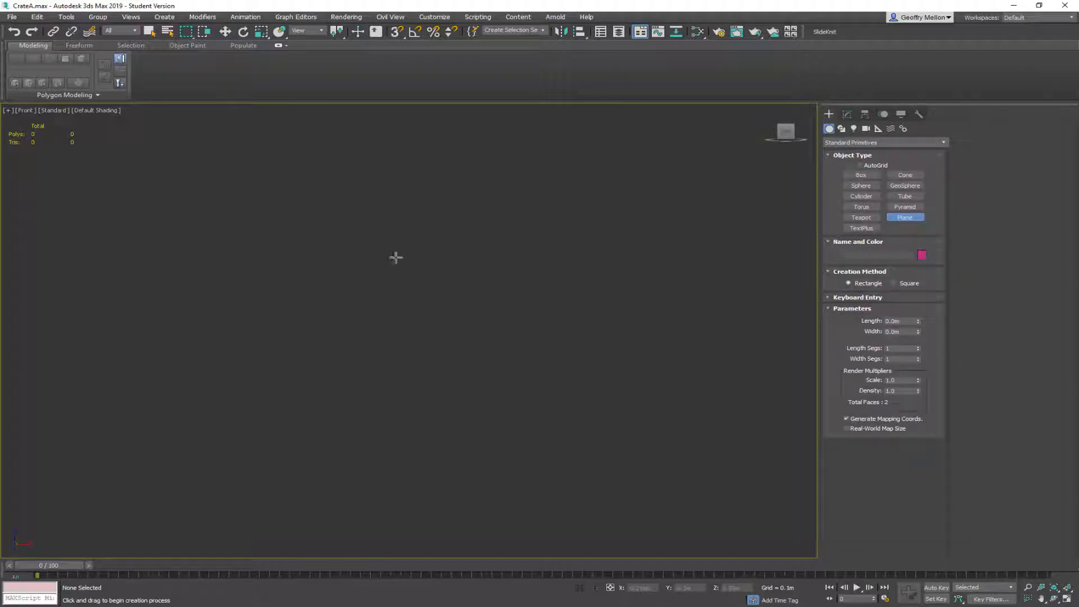
left_click_drag(248, 186, 597, 444)
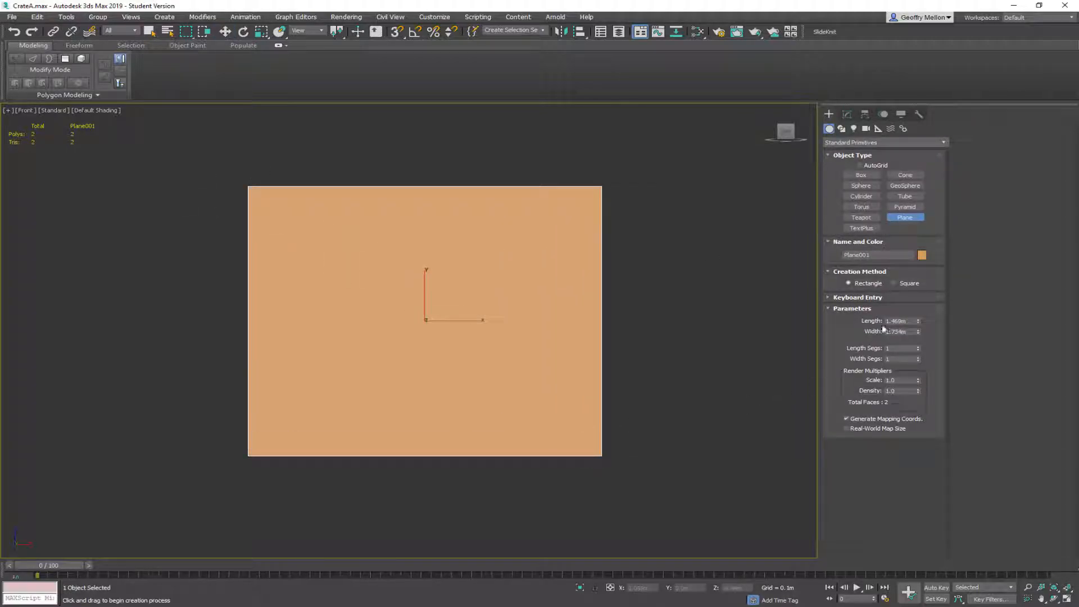
Set the plane's length and width to 1 m
double_click(909, 323)
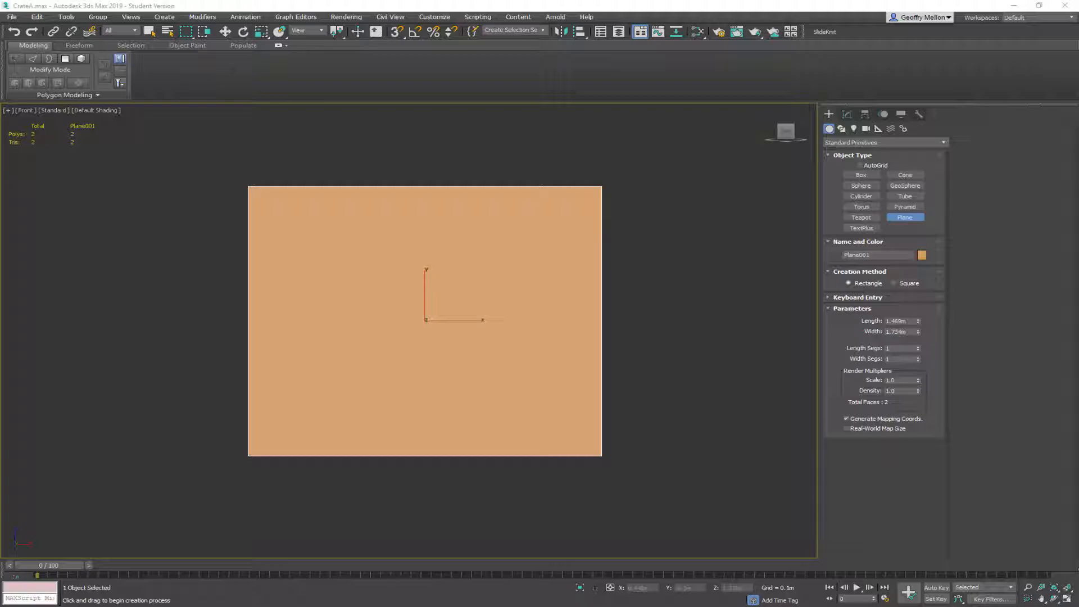
left_click_drag(528, 1, 527, 151)
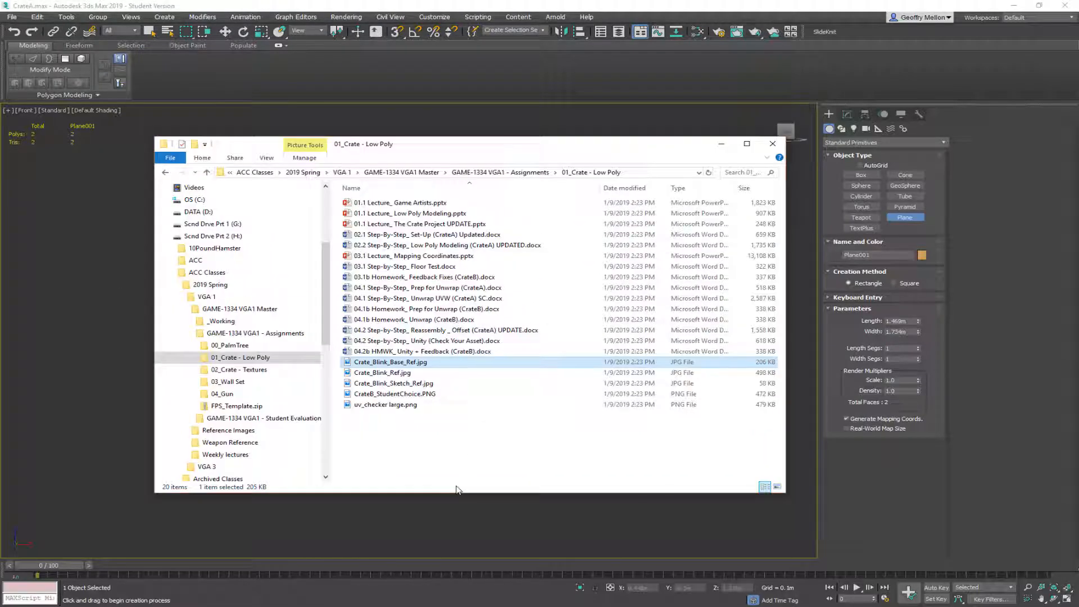
left_click(459, 448)
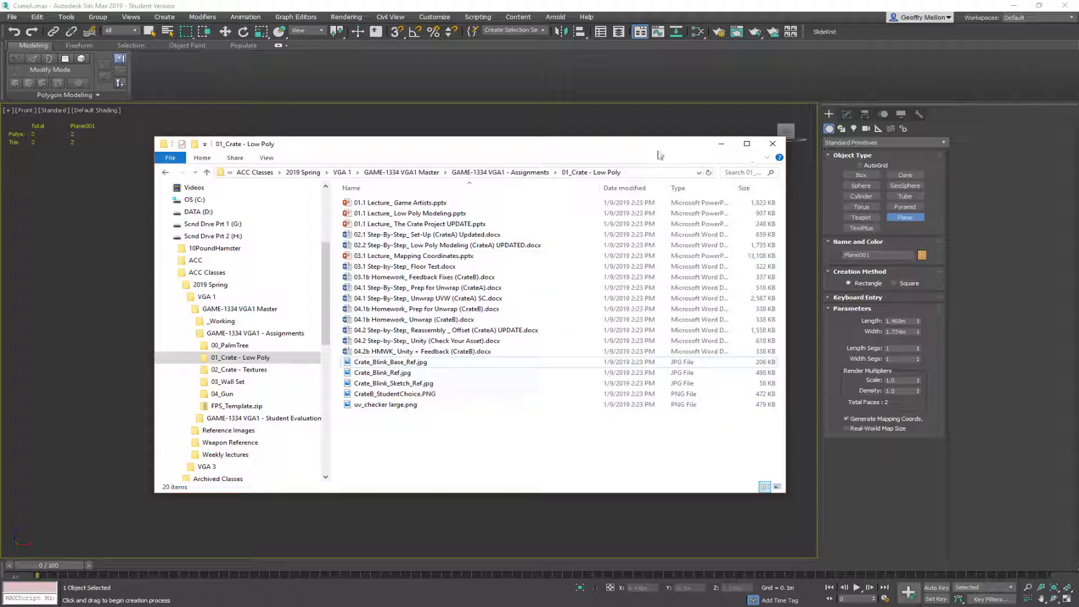
left_click_drag(588, 146, 1078, 225)
left_click(903, 324)
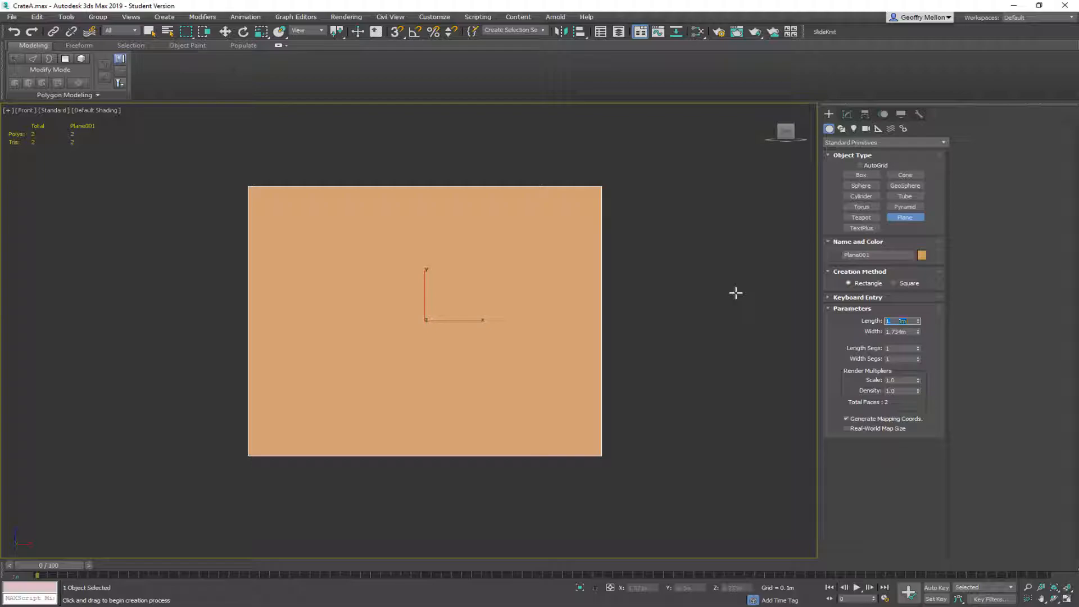
type("1")
key("Tab")
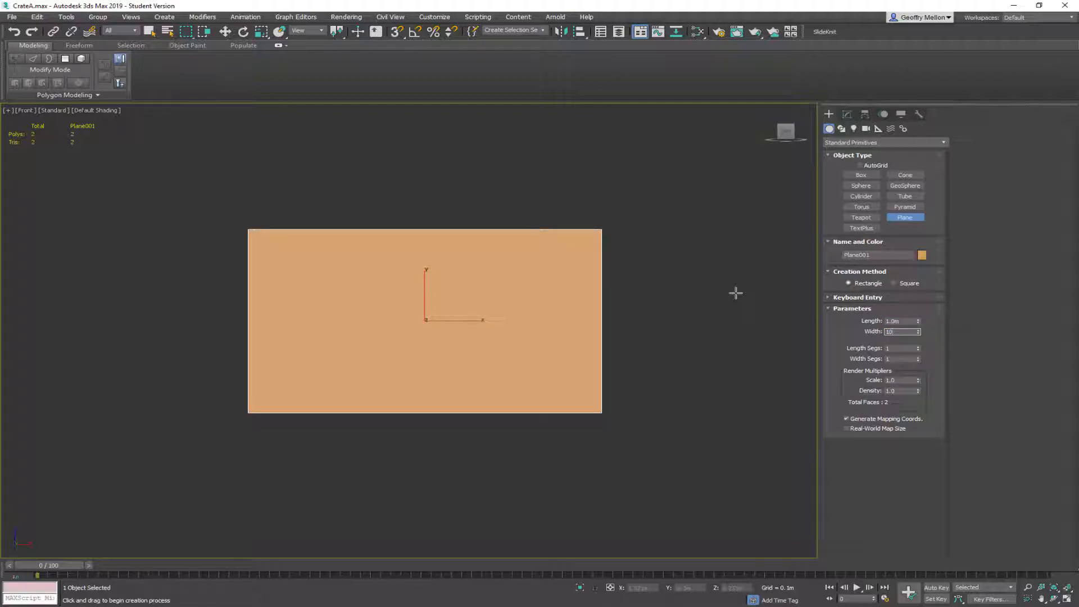
type("1")
key("Return")
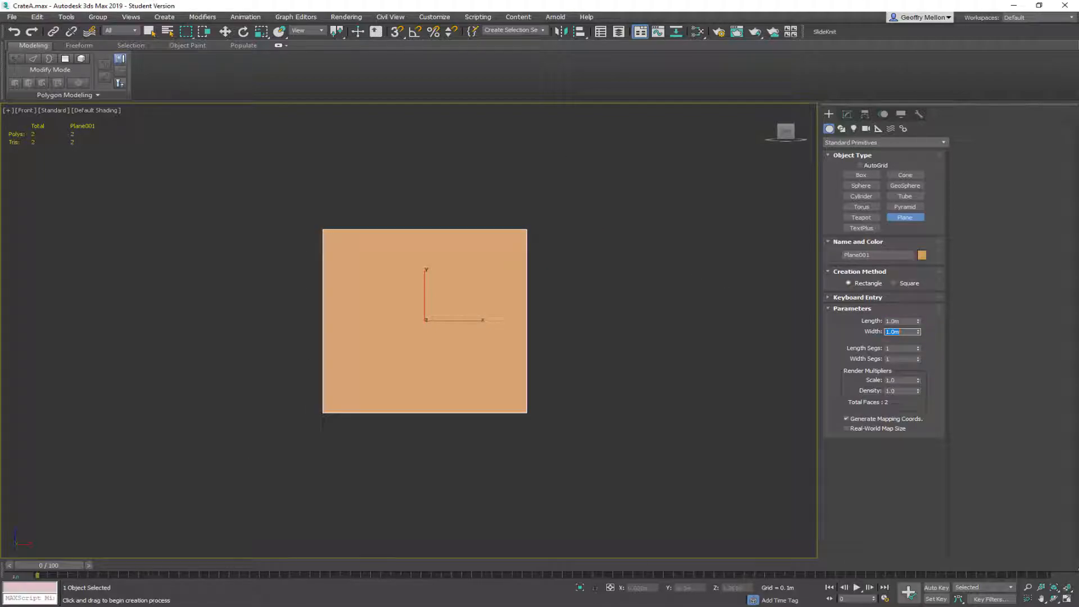
Apply the reference image Crate_Blink_Base_Ref.jpg onto the plane rather than as a viewport background or environment map
left_click_drag(534, 444, 528, 340)
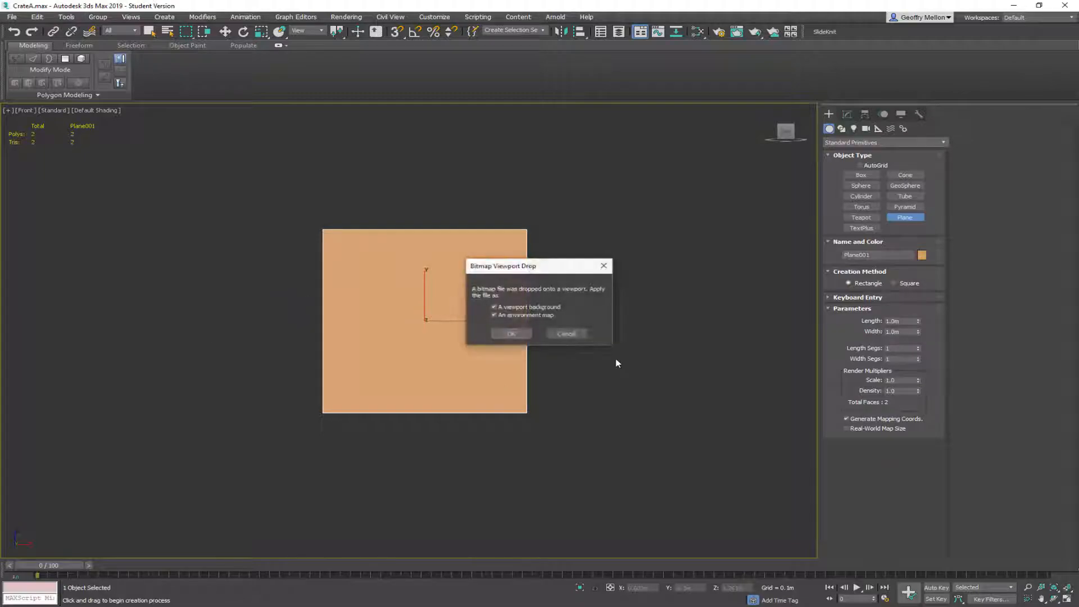
left_click(573, 335)
left_click_drag(639, 150, 410, 333)
Move the reference plane up and left of the origin, to X -1.029 m and Z 0.613 m
middle_click_drag(523, 277, 488, 289)
key("w")
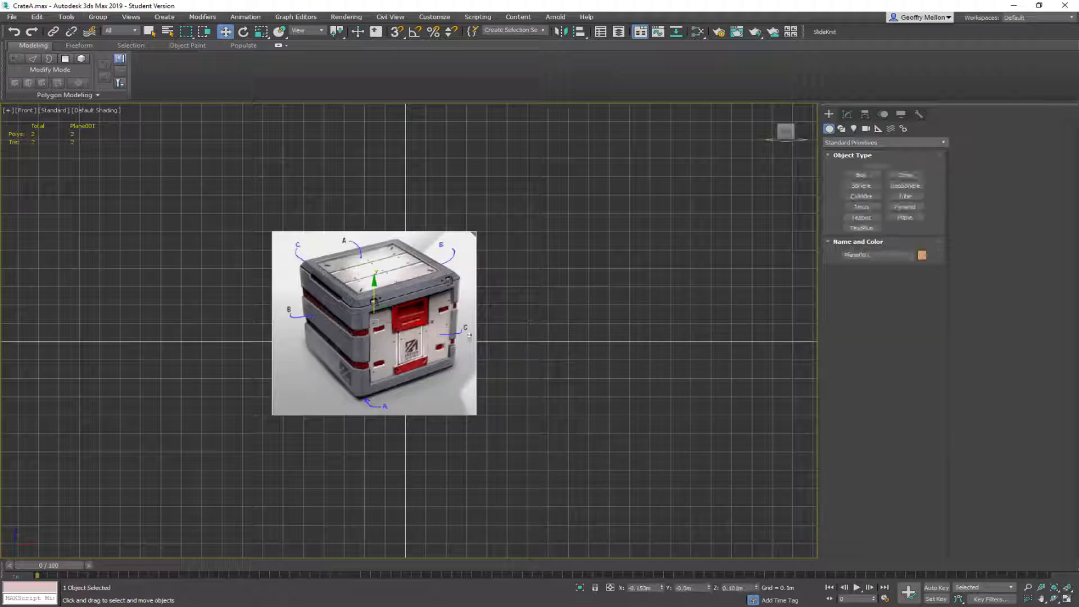
left_click_drag(393, 312, 215, 216)
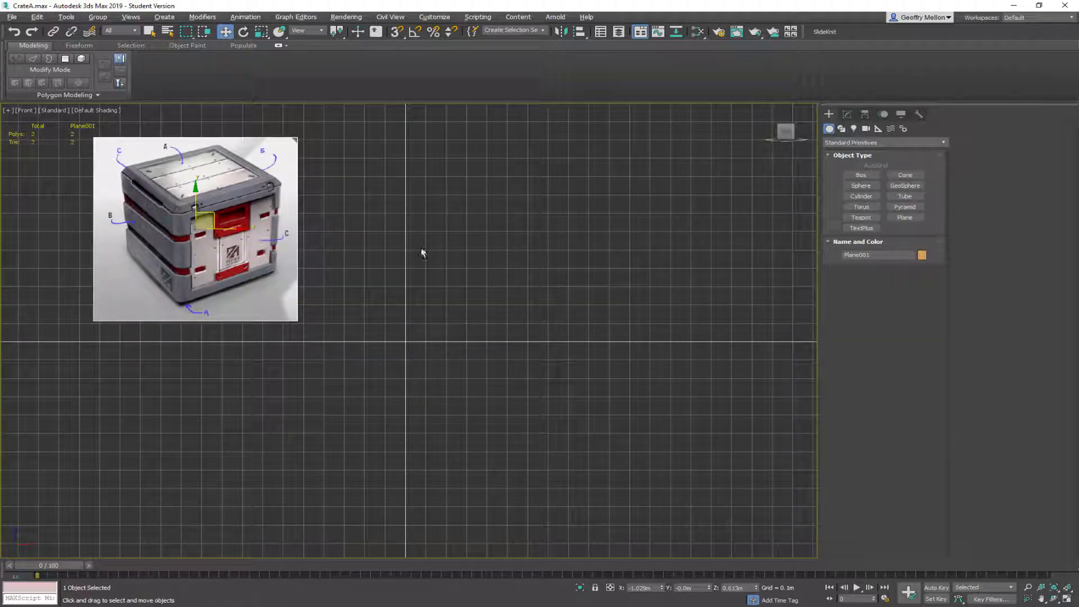
middle_click_drag(407, 226, 418, 255, "alt")
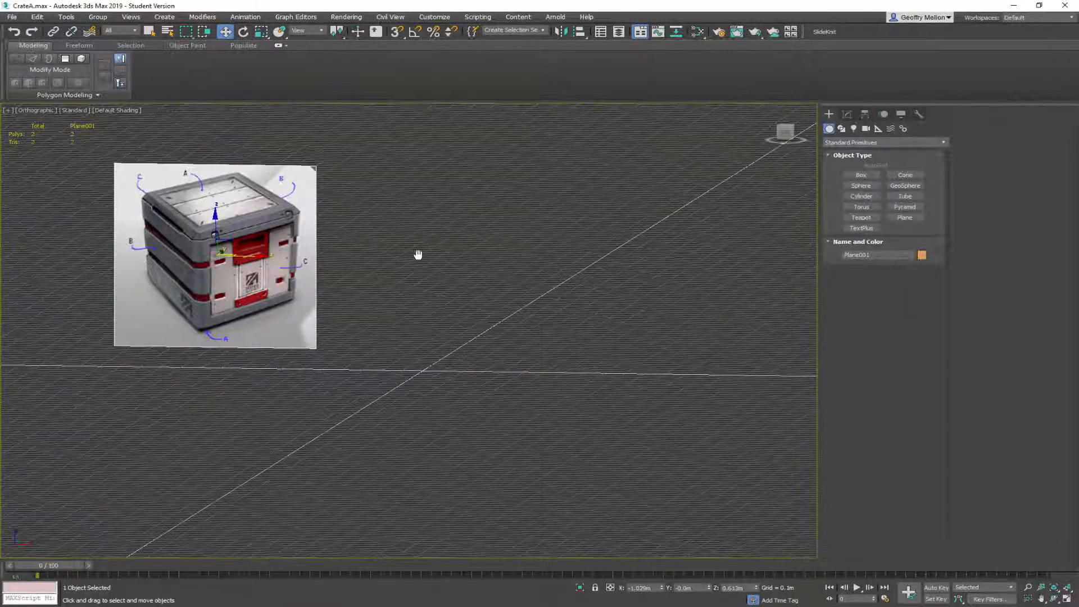
key("g")
middle_click_drag(481, 287, 320, 231)
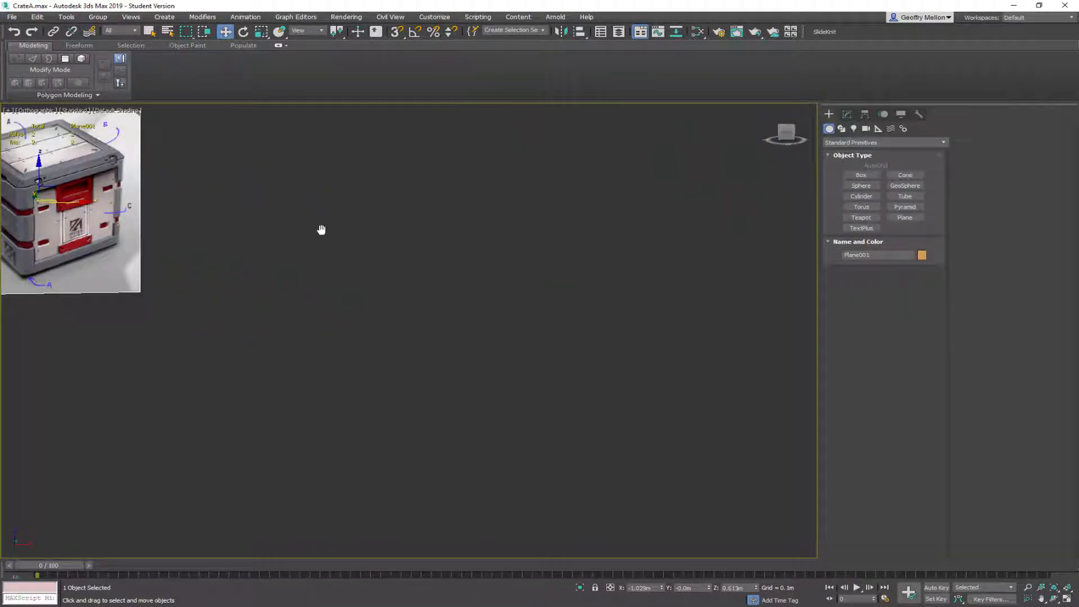
middle_click_drag(522, 269, 489, 316, "alt")
scroll(488, 316, "down", 10)
middle_click_drag(650, 309, 449, 266, "alt")
key("f")
scroll(431, 281, "down", 5)
middle_click_drag(561, 294, 313, 258)
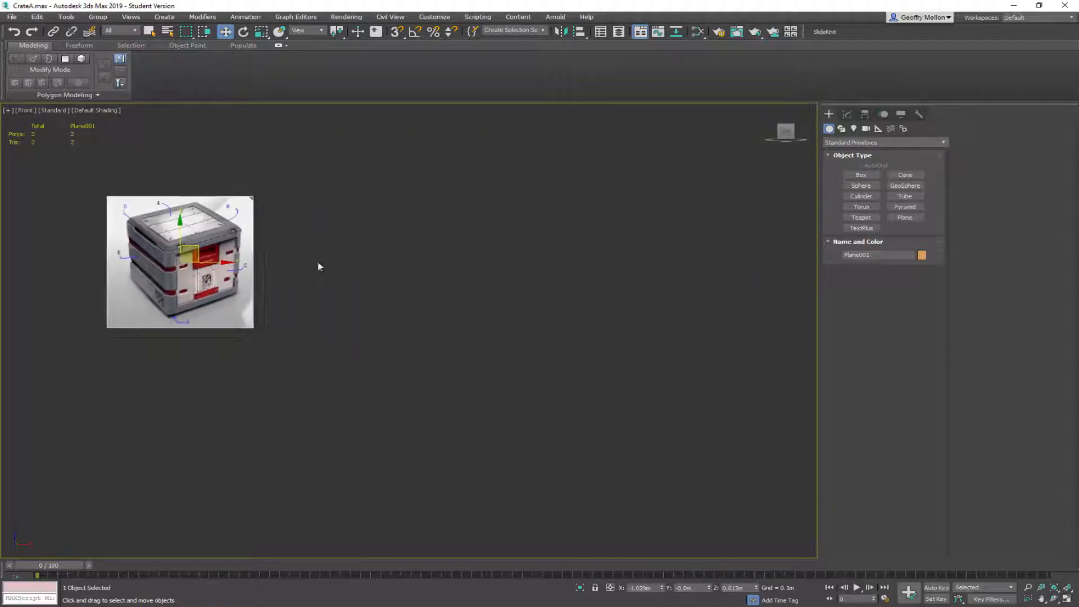
Show the grid in the top view and draw a roughly square-based box centred on the origin
key("t")
key("z")
scroll(494, 306, "down", 6)
middle_click_drag(500, 296, 369, 326)
key("g")
middle_click_drag(498, 298, 465, 299)
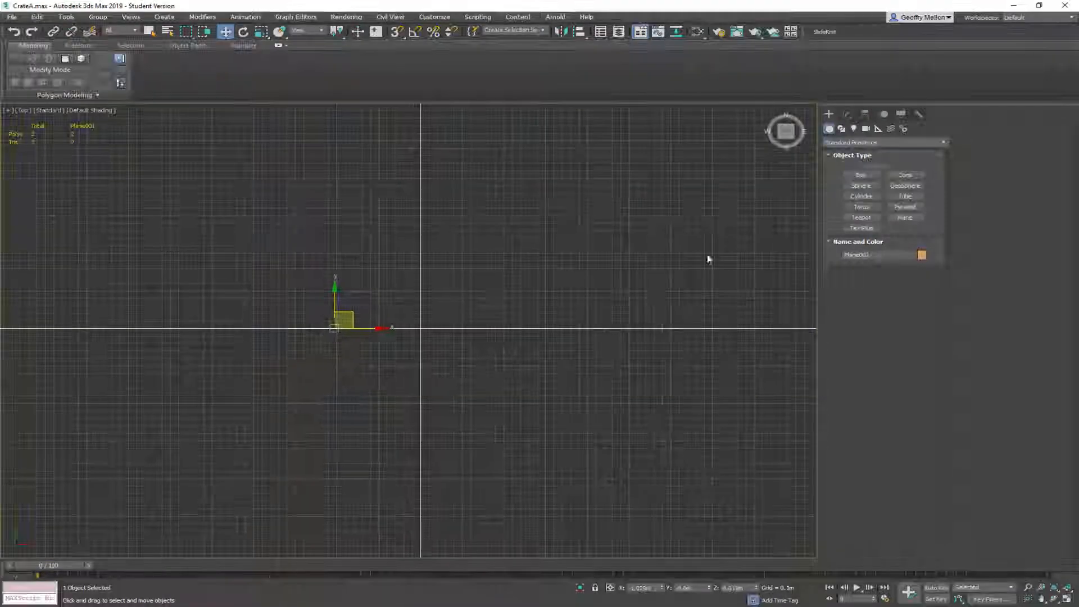
left_click(861, 175)
left_click_drag(380, 291, 460, 364)
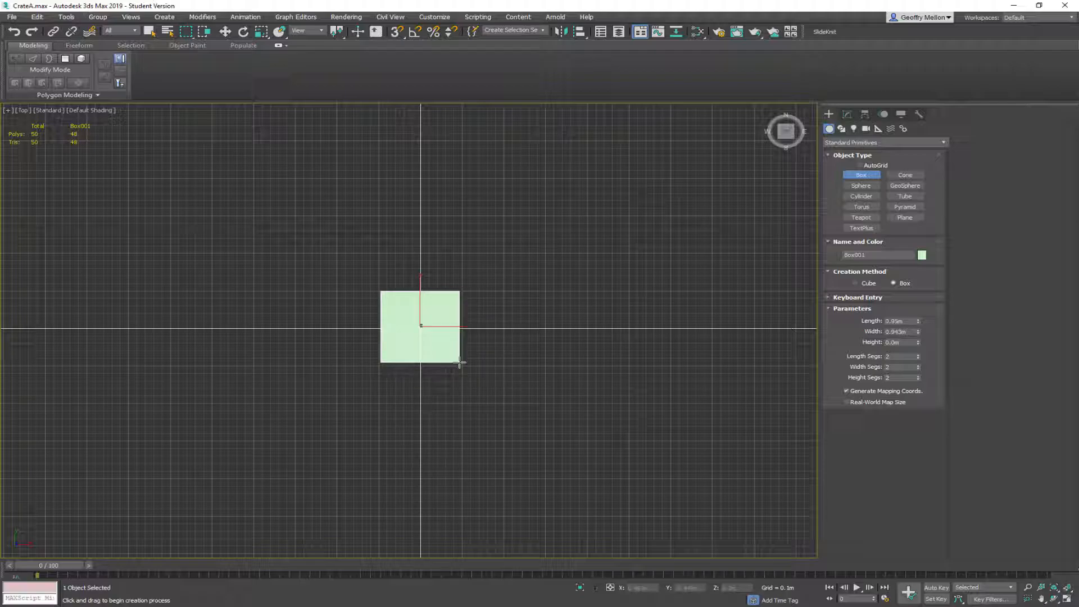
left_click(436, 290)
left_click_drag(379, 289, 462, 365)
key("w")
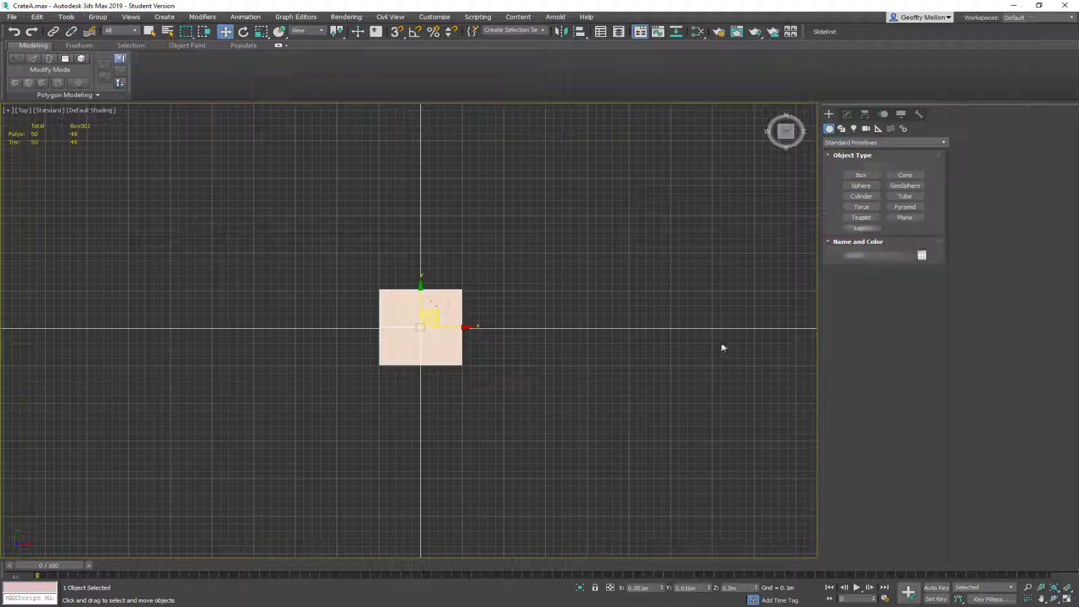
Set the box's length, width and height to 1 m, working in the front view
key("f")
scroll(570, 294, "down", 3)
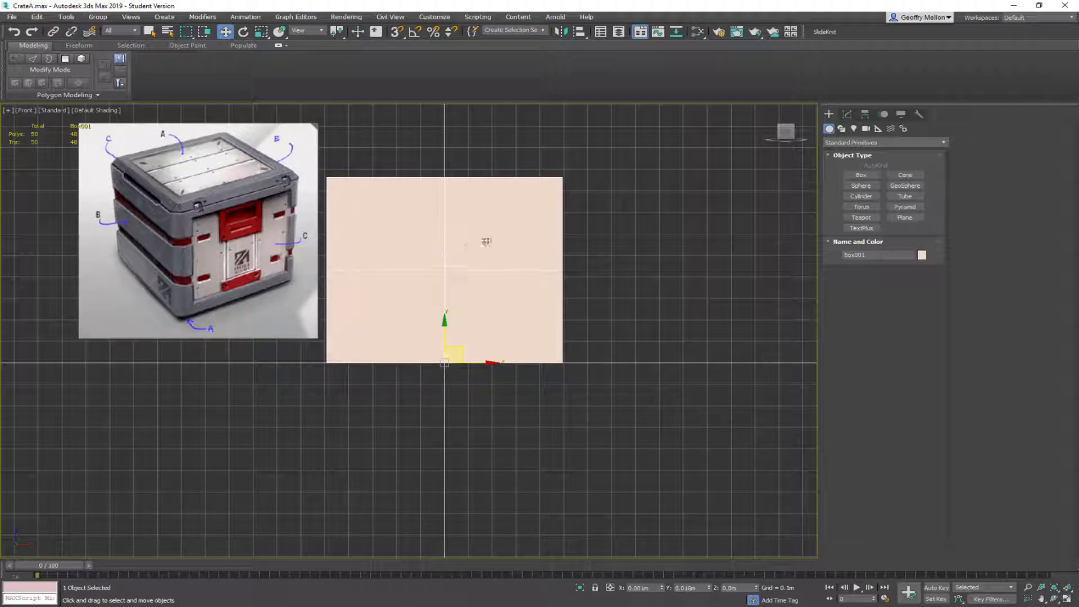
left_click(846, 114)
double_click(907, 303)
type("1.0m")
key("Tab")
type("1")
key("Tab")
type("1")
key("Tab")
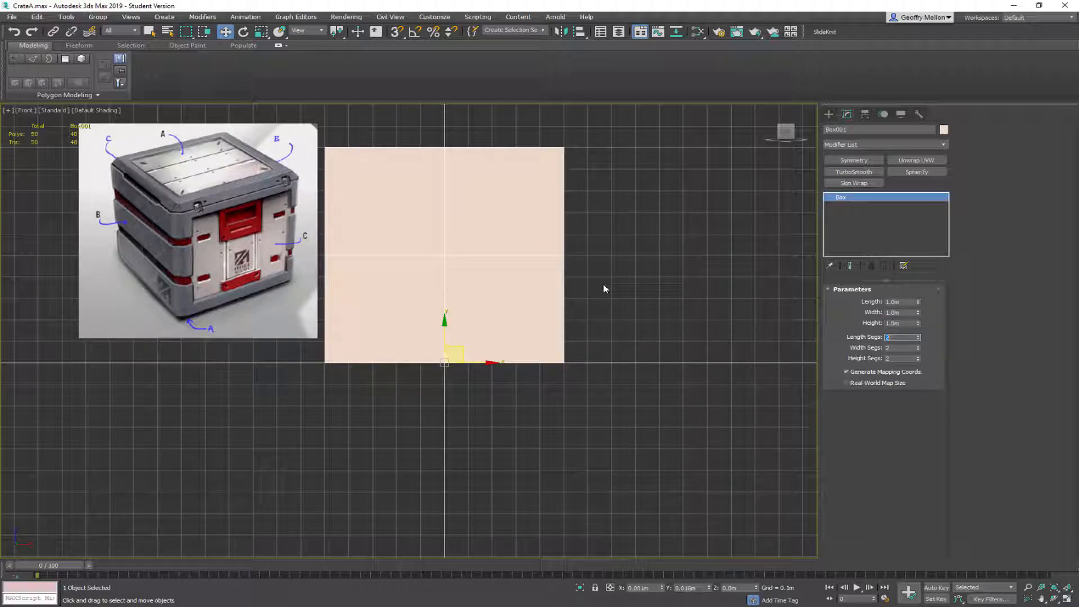
Rename the box to Crate
left_click(859, 129)
type("Crate")
key("Return")
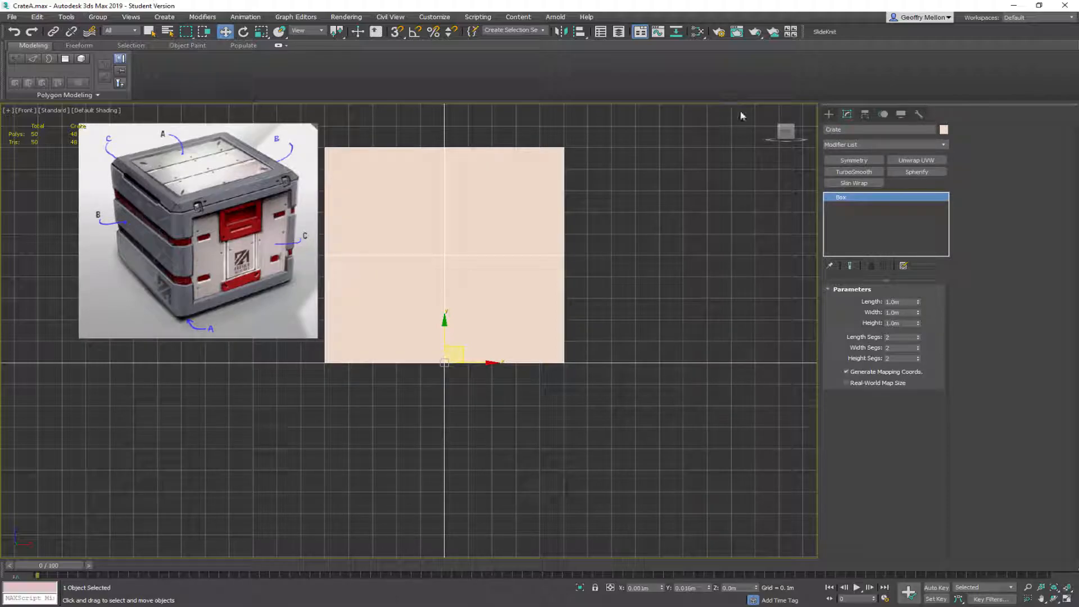
Center the crate's pivot to the object, affecting the pivot only
left_click(865, 114)
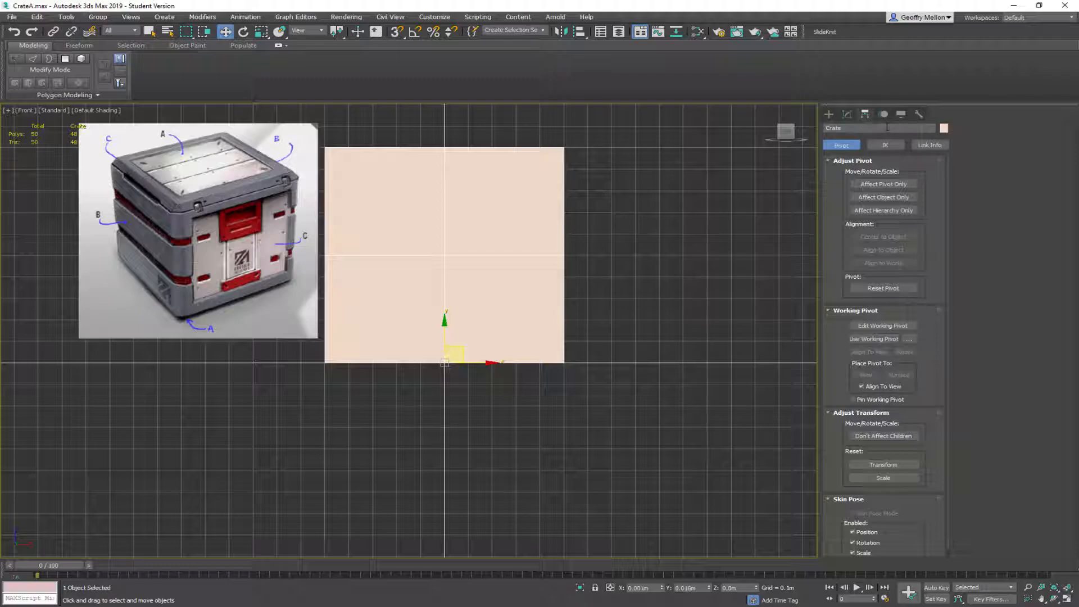
left_click(900, 184)
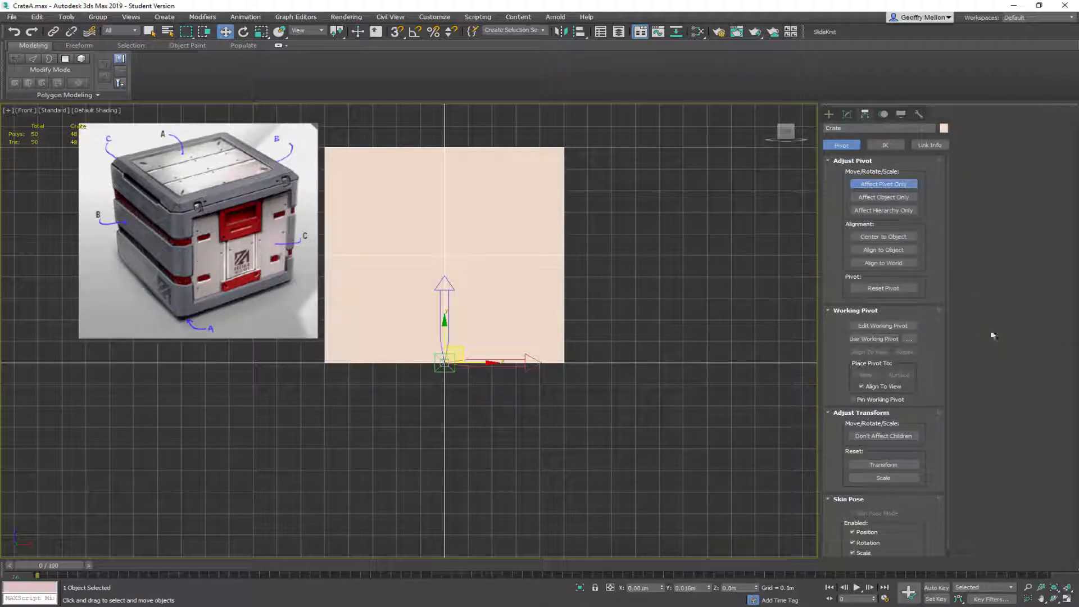
left_click(889, 239)
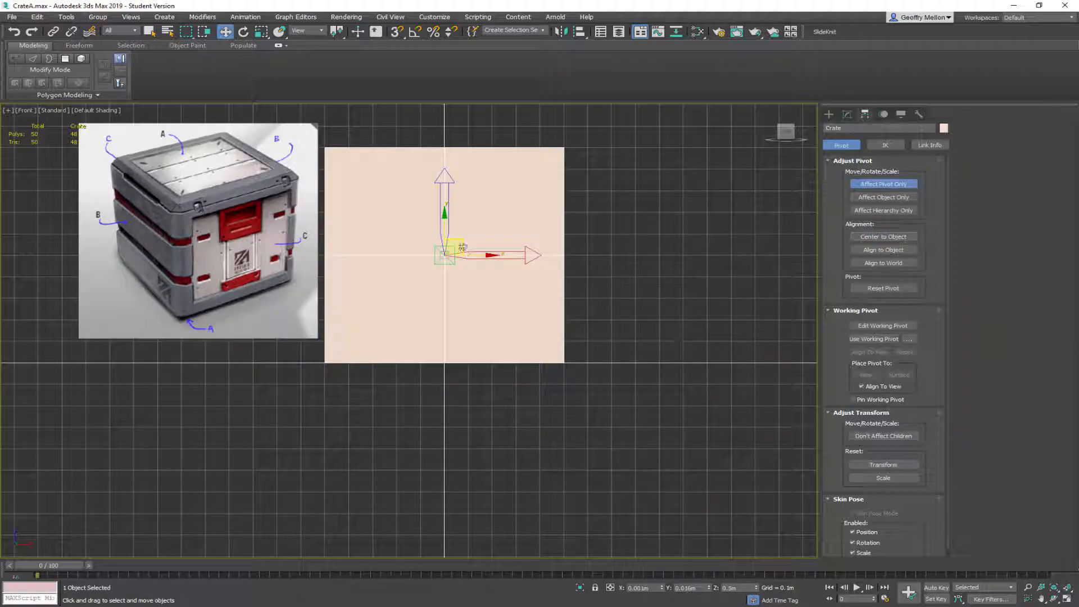
left_click(884, 184)
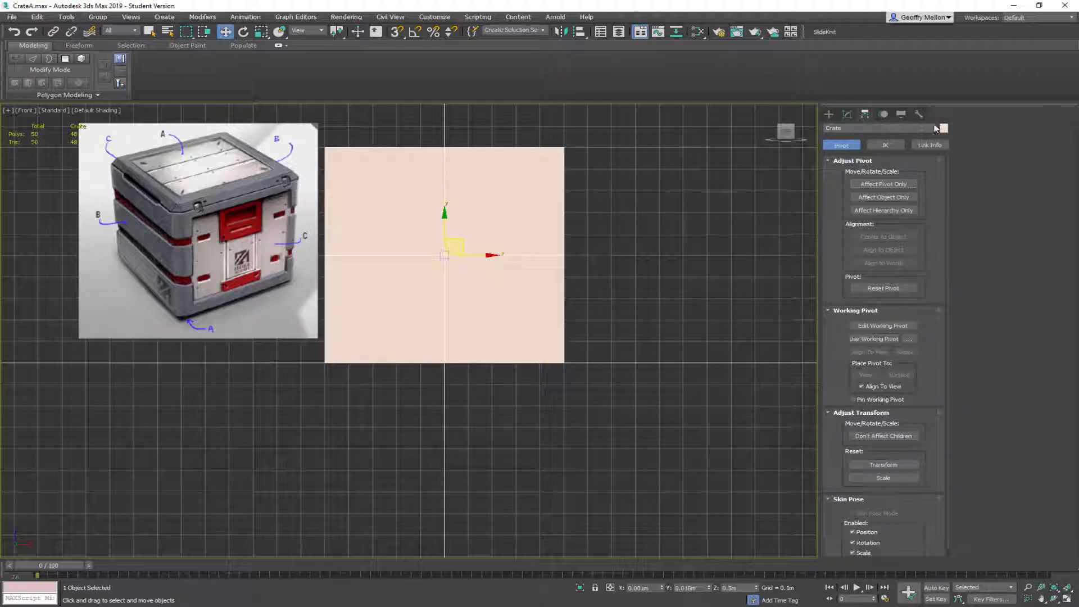
Reset the crate's transform with the Reset XForm utility
left_click(918, 114)
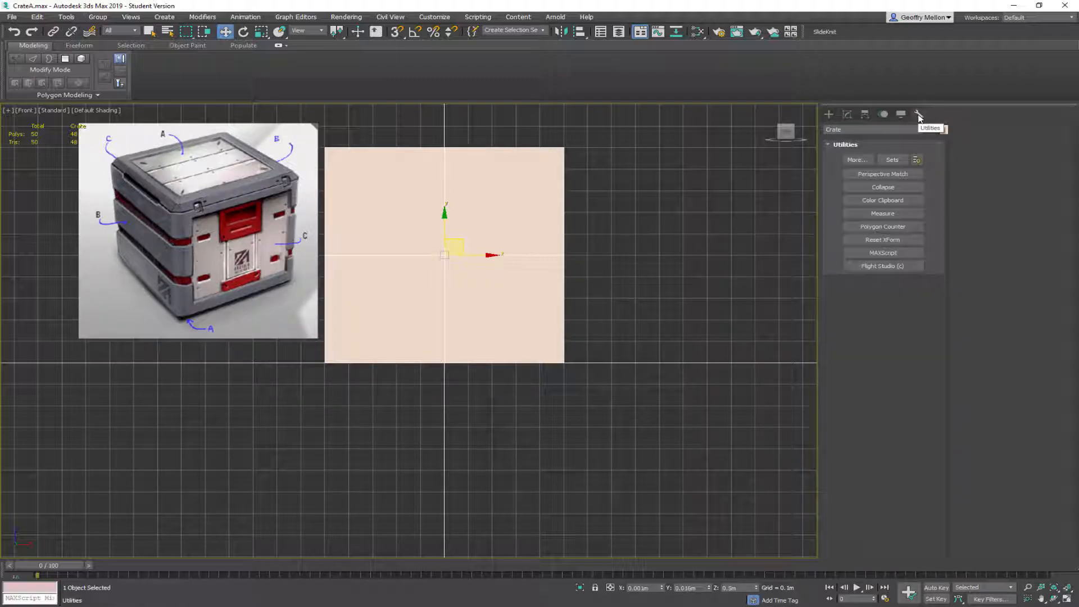
left_click(882, 239)
left_click(890, 302)
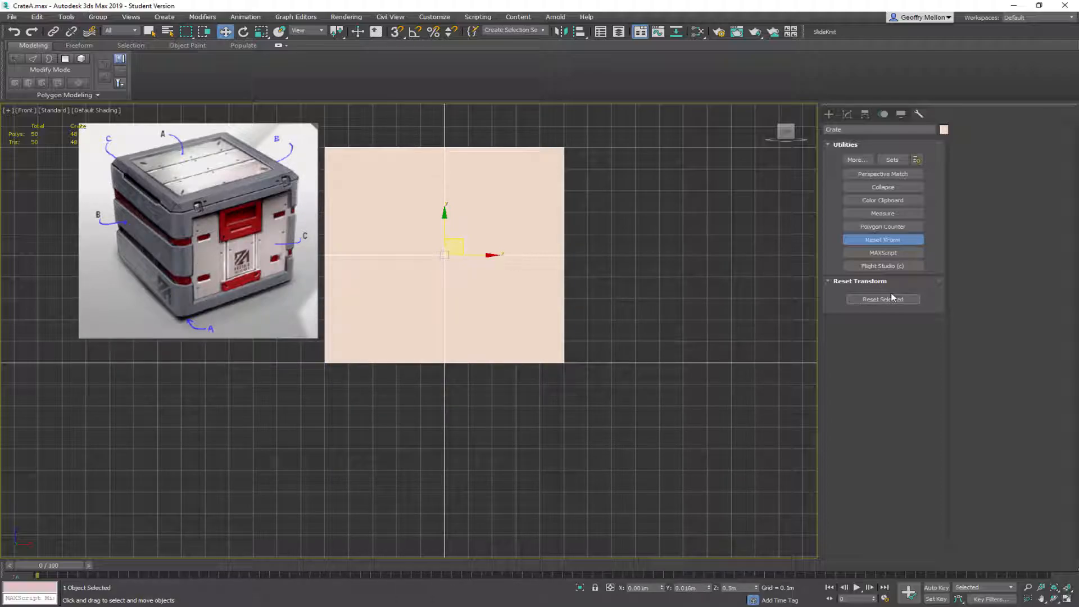
left_click(882, 302)
Convert the crate to an Editable Poly, collapsing the XForm modifier
left_click(847, 115)
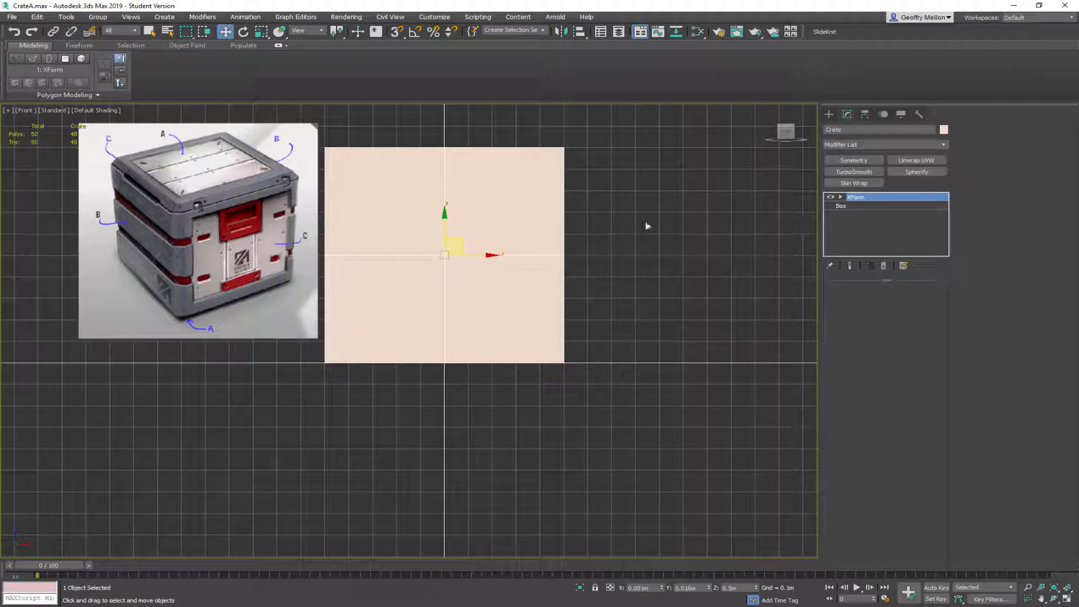
right_click(643, 195)
mouse_move(659, 302)
left_click(781, 308)
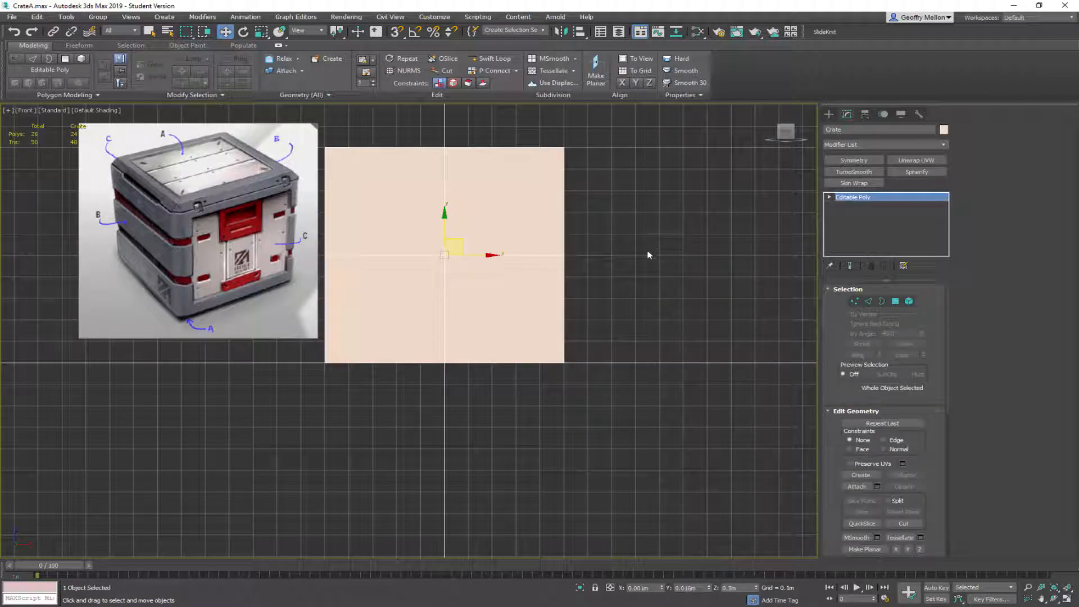
right_click(641, 273)
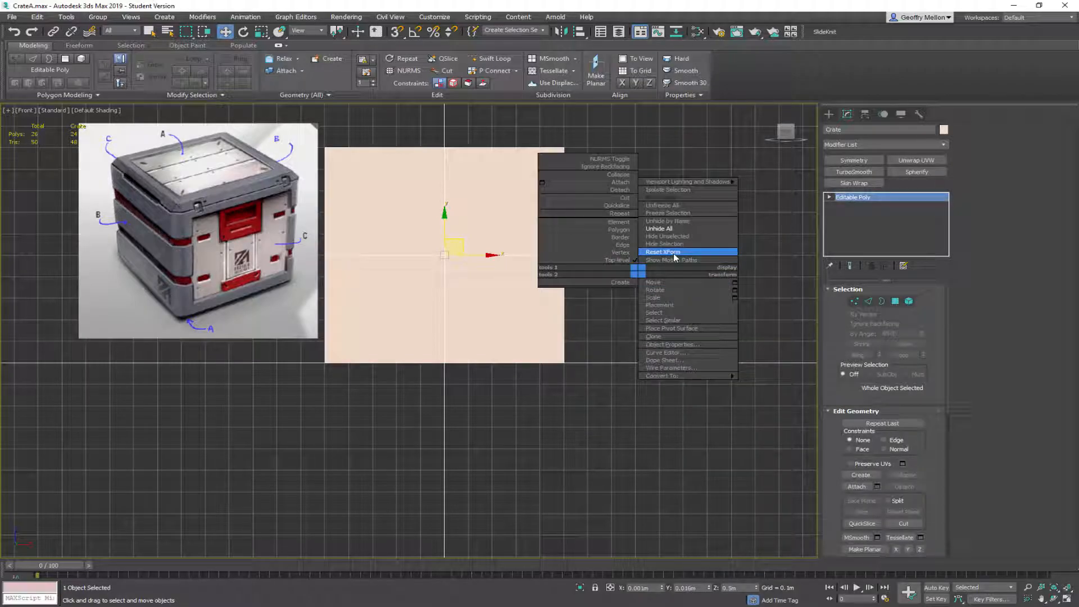
left_click(698, 443)
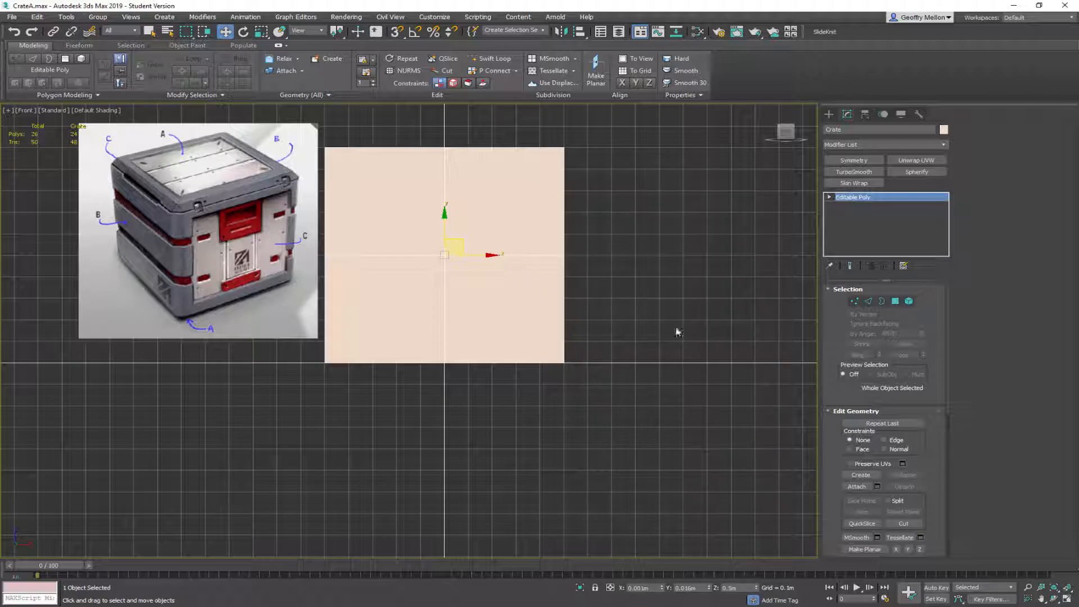
Set the crate's object color to dark blue from the basic color palette
middle_click_drag(470, 259, 486, 295)
left_click(943, 129)
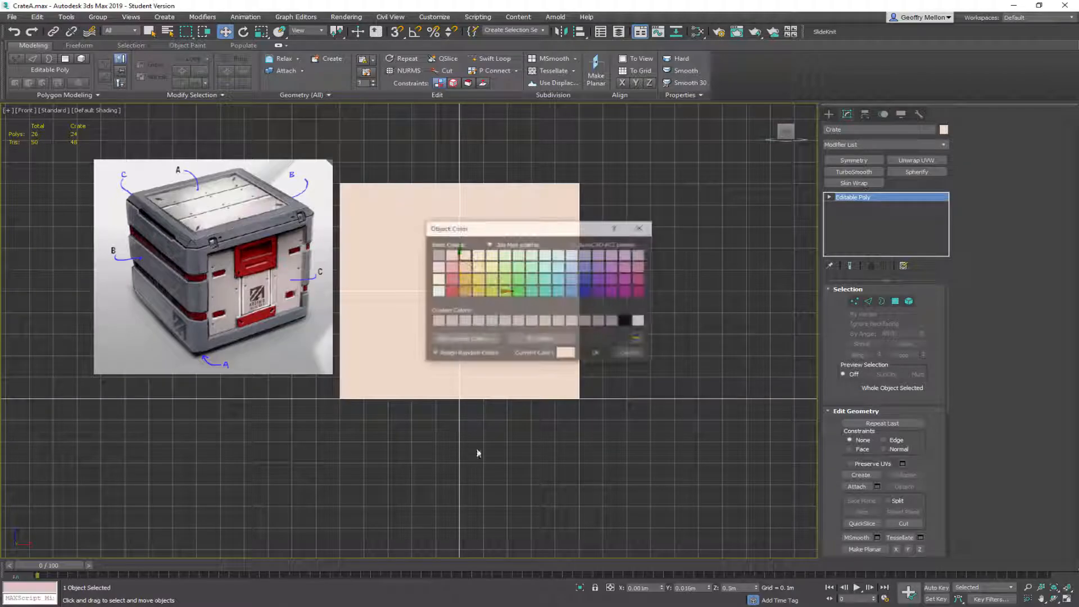
left_click(585, 292)
left_click(586, 279)
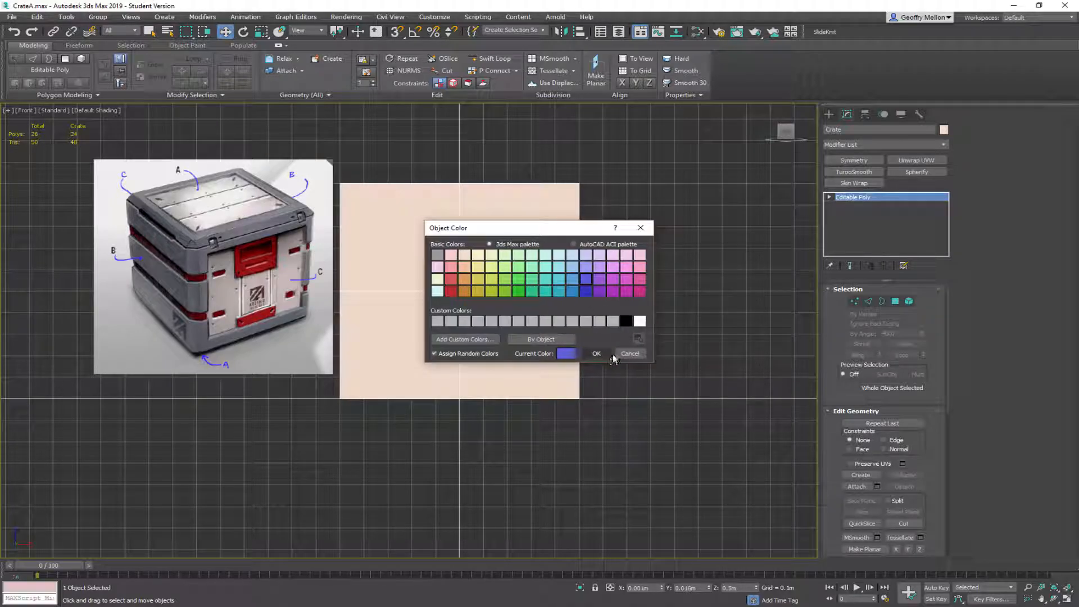
left_click(596, 354)
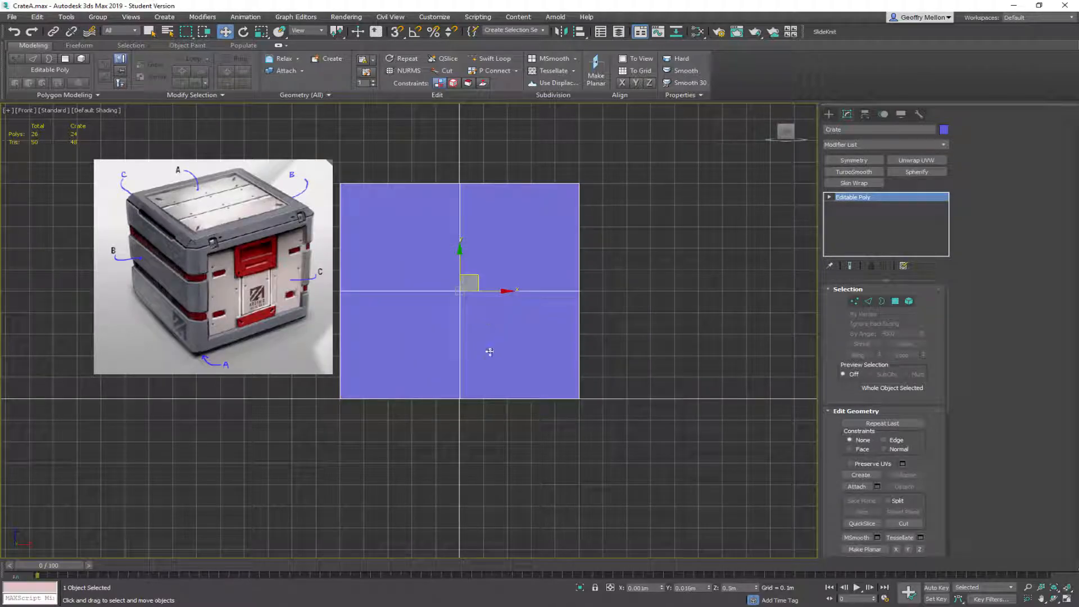
left_click(943, 129)
left_click(586, 292)
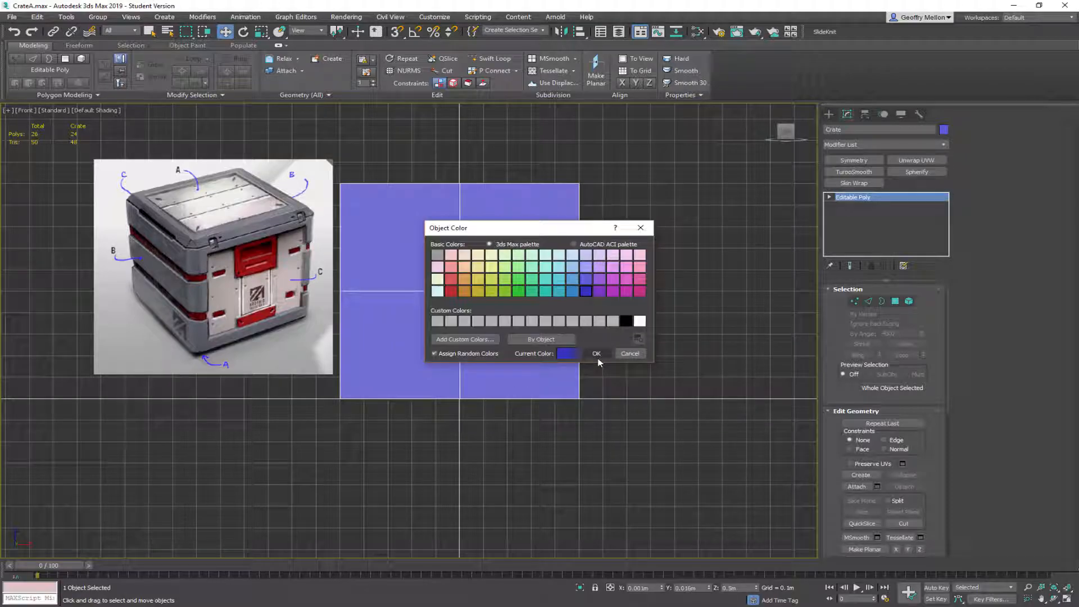
left_click(597, 354)
Place the crate at the world origin by setting its X, Y and Z position to 0
middle_click_drag(568, 378, 538, 315, "alt")
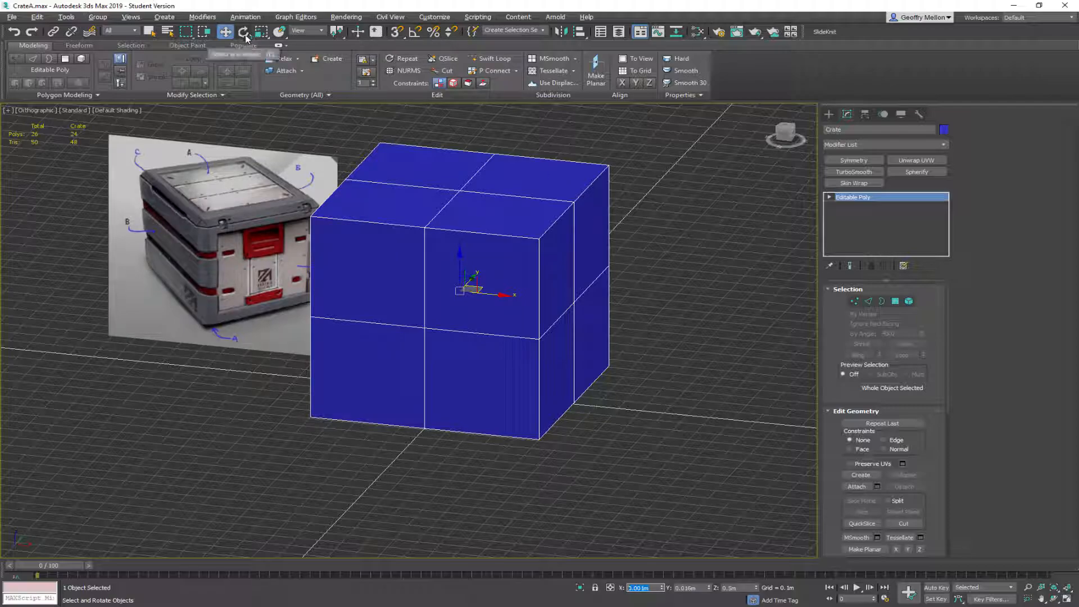
right_click(225, 32)
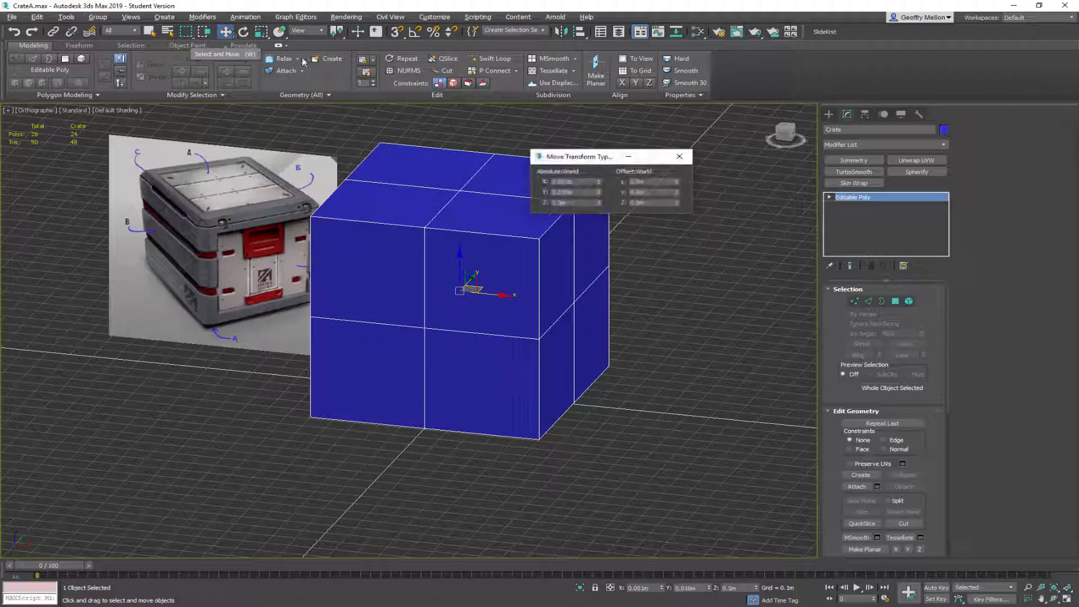
left_click(679, 156)
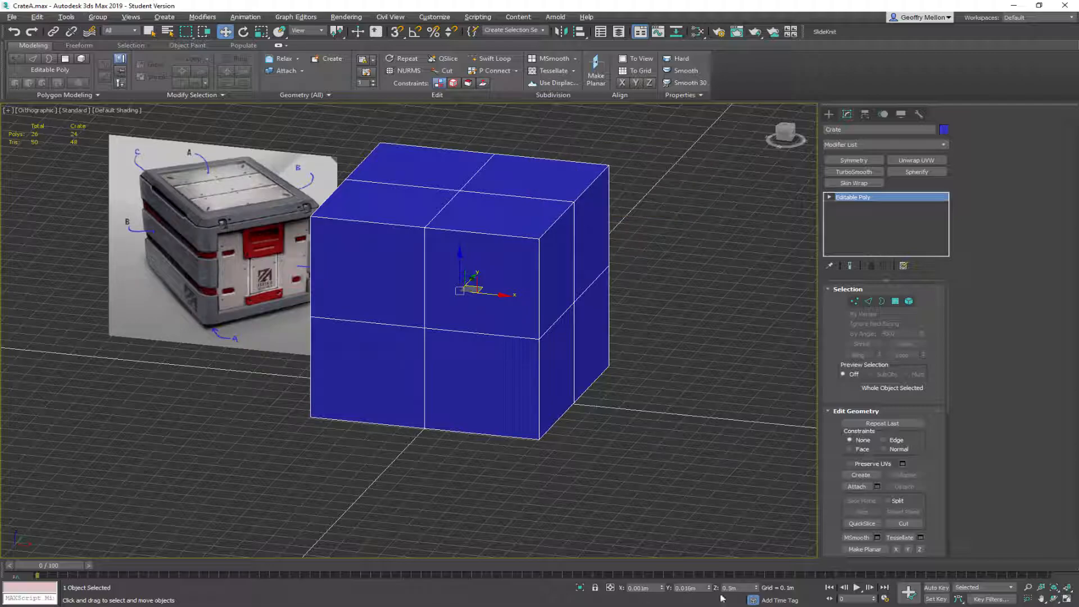
left_click_drag(655, 587, 534, 575)
type("0")
key("Tab")
type("0")
key("Tab")
type("0")
key("Return")
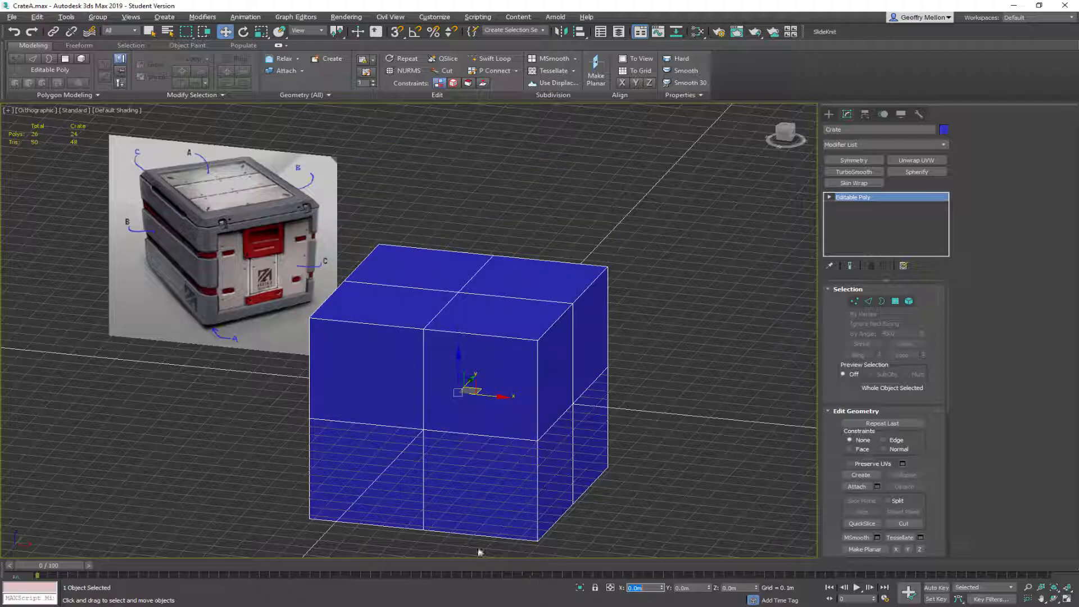
Hide the viewport's home grid around the crate
middle_click_drag(459, 405, 405, 376)
middle_click_drag(404, 380, 448, 397, "alt")
key("g")
middle_click_drag(409, 352, 453, 325, "alt")
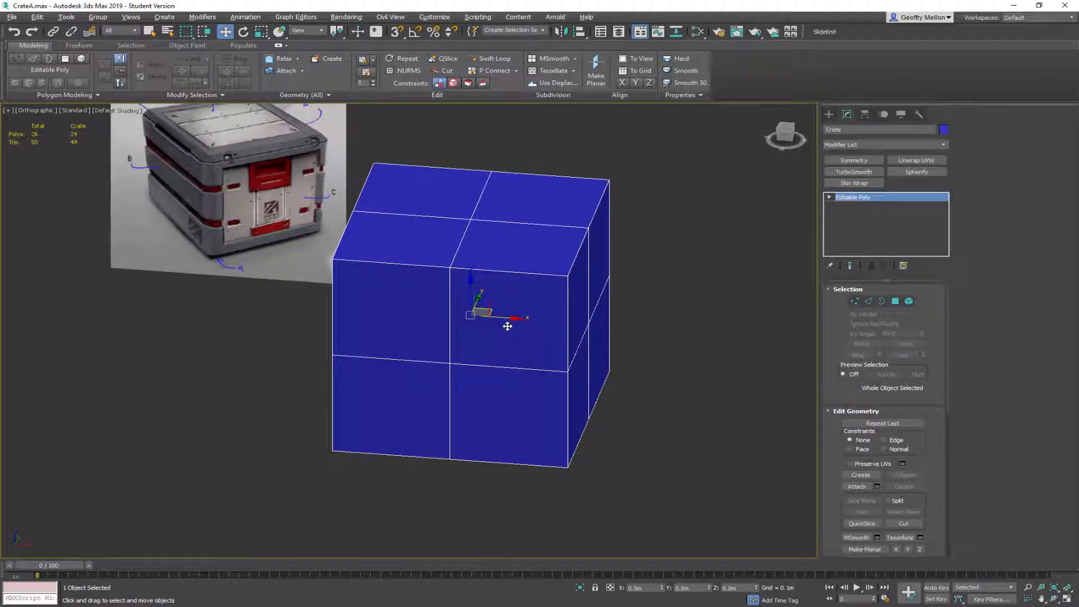
middle_click_drag(508, 320, 518, 333)
middle_click_drag(478, 300, 519, 253, "alt")
Move the reference image plane farther from the crate along X, to about -1.687 m
left_click(299, 233)
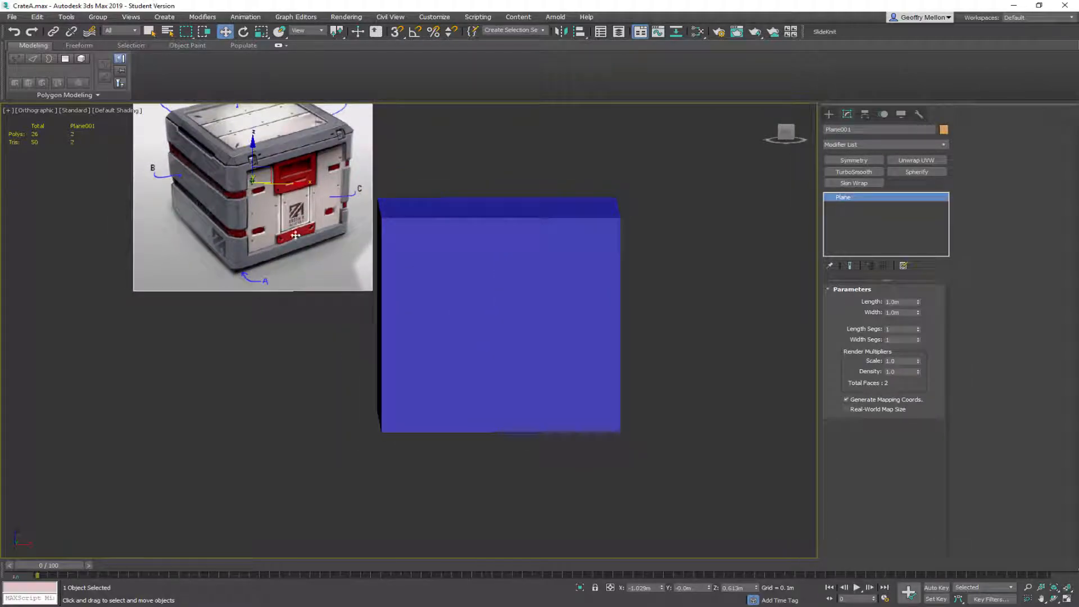
scroll(300, 234, "down", 4)
left_click_drag(315, 199, 236, 199)
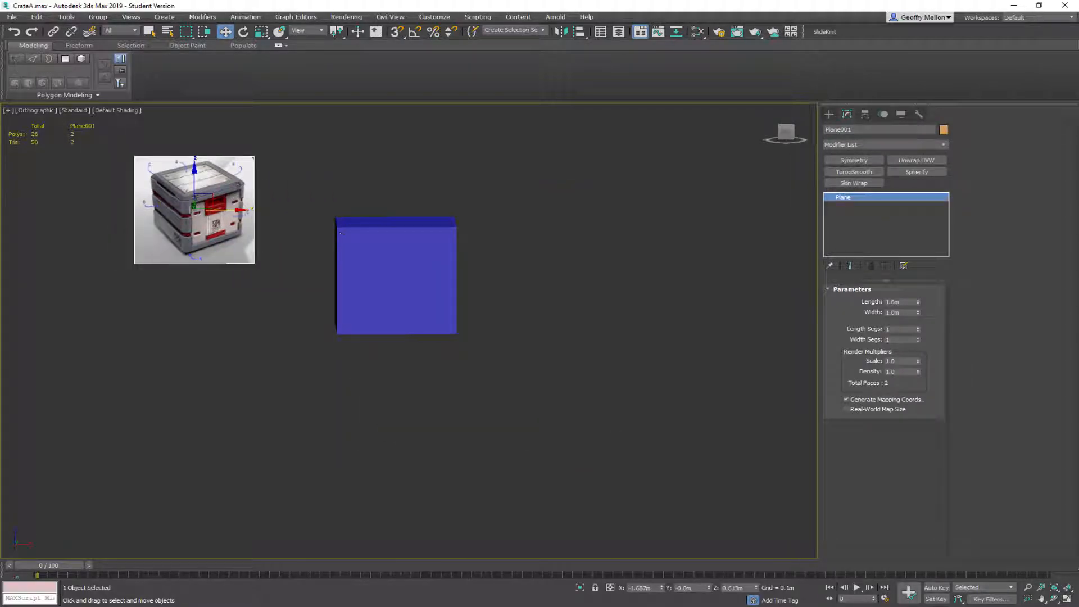
Set the reference plane's length and width to 2 m, with one length segment
double_click(897, 302)
type("2")
key("Tab")
type("2")
key("Tab")
key("Tab")
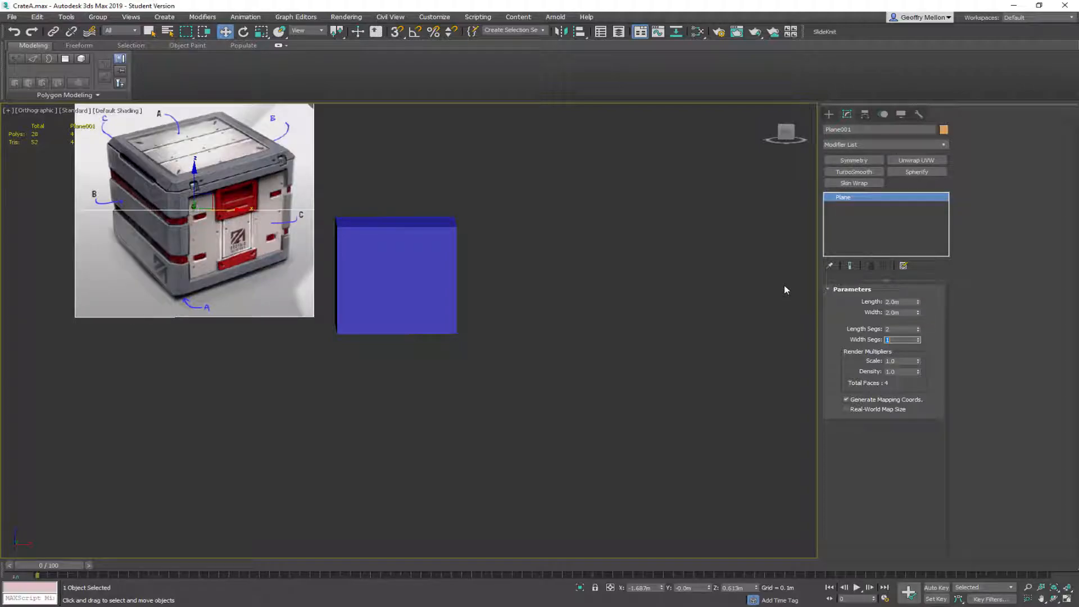
key("shift+Tab")
type("1")
key("Return")
Examine the reference image's side bands, corners and front panel, comparing its shape with the crate from slightly different angles
middle_click_drag(518, 260, 455, 297, "alt")
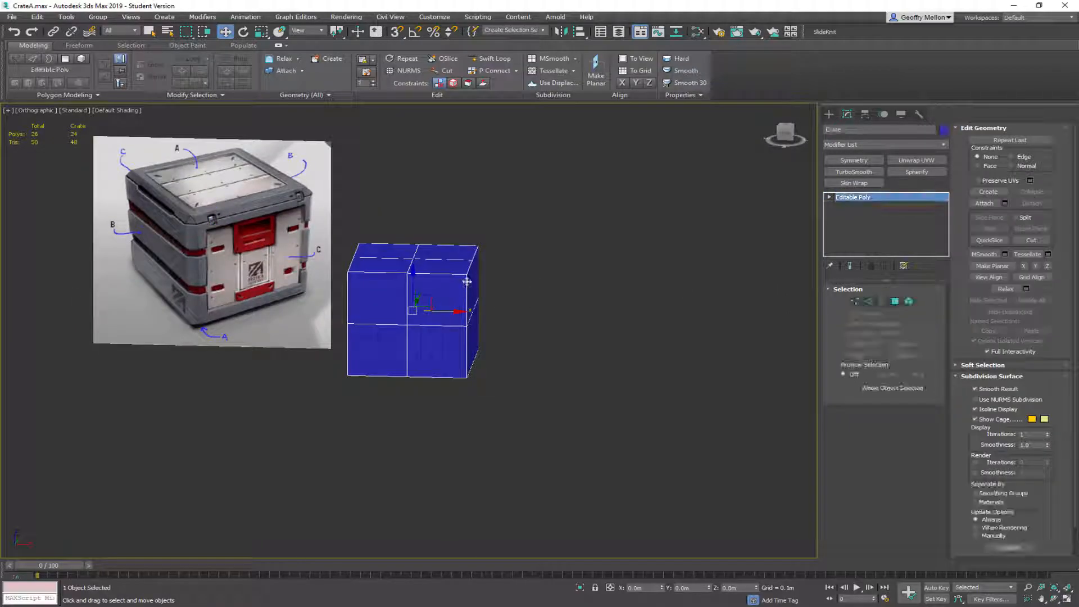
middle_click_drag(461, 280, 862, 2, "alt")
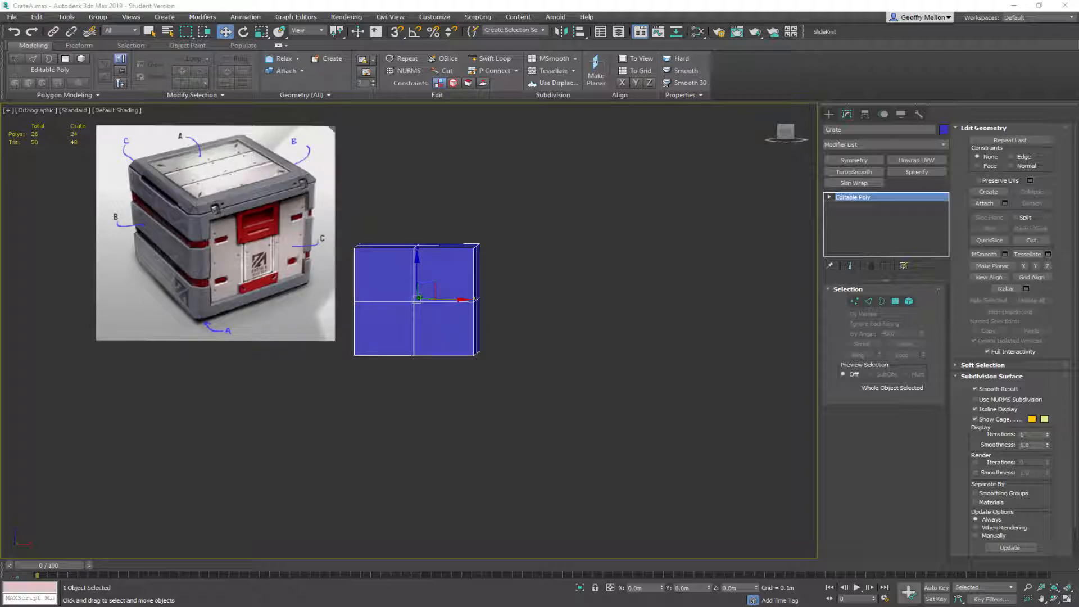
middle_click_drag(532, 234, 590, 232, "alt")
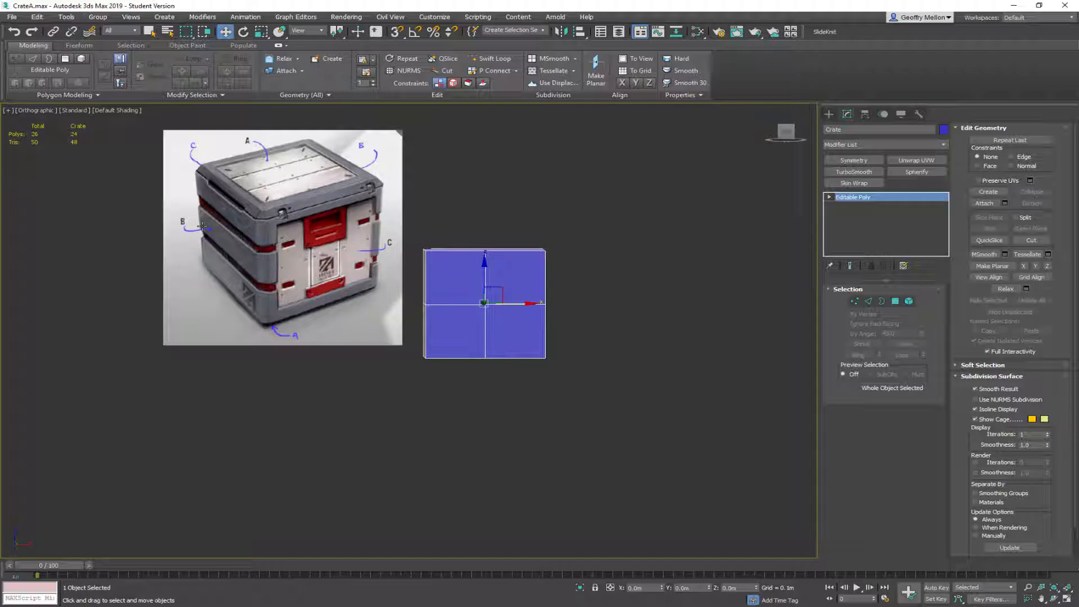
scroll(286, 259, "up", 5)
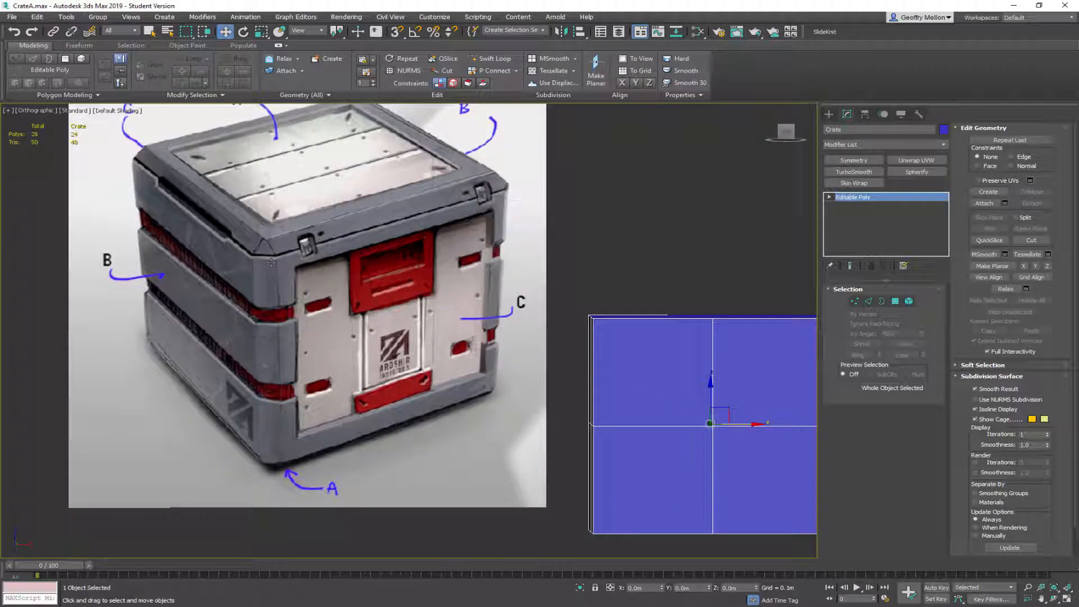
scroll(263, 273, "down", 3)
middle_click_drag(263, 273, 288, 275, "alt")
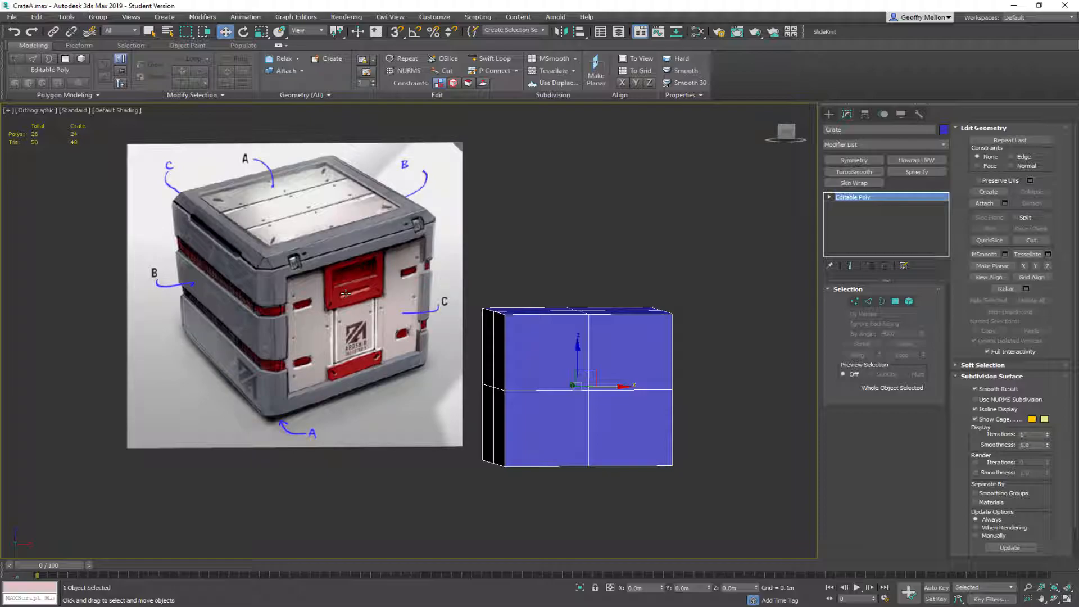
middle_click_drag(357, 309, 321, 303)
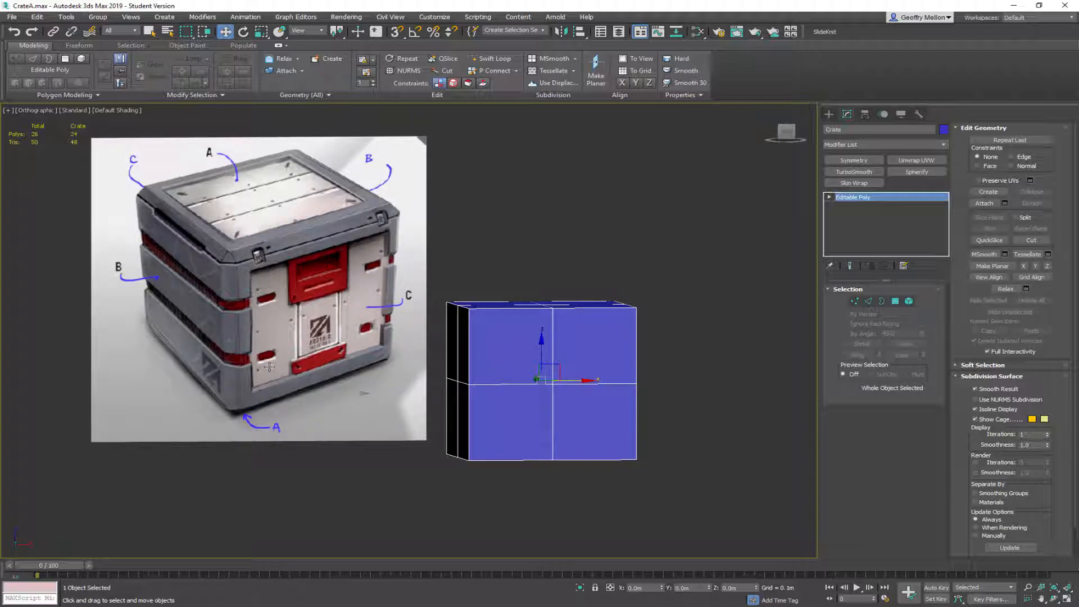
middle_click_drag(612, 390, 624, 373)
Delete the crate's polygons on the positive X half and the lower half in the Front view
key("f")
key("z")
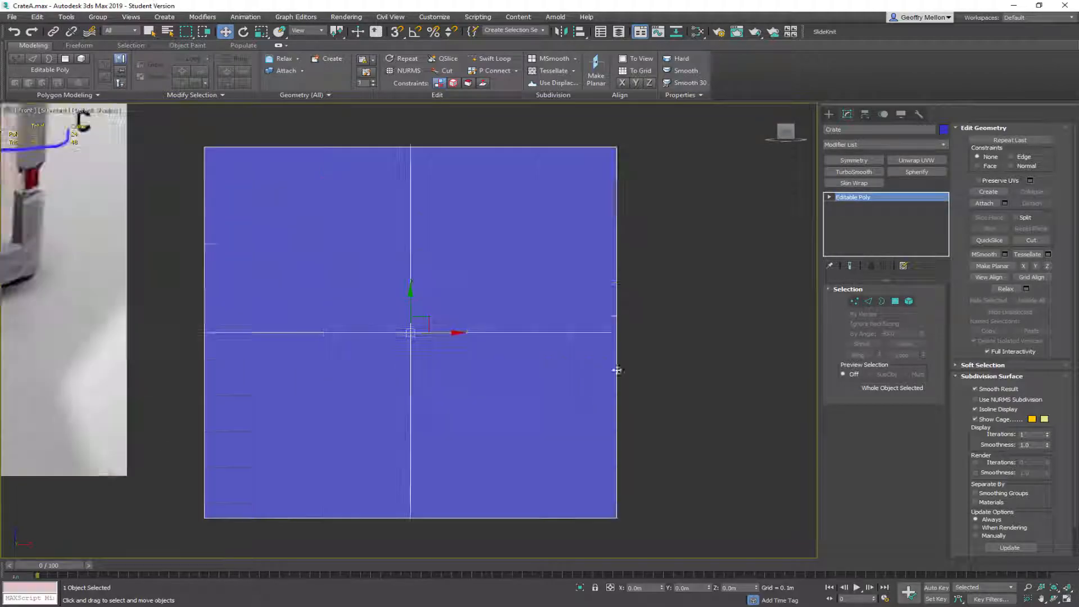
scroll(475, 320, "down", 5)
left_click(895, 302)
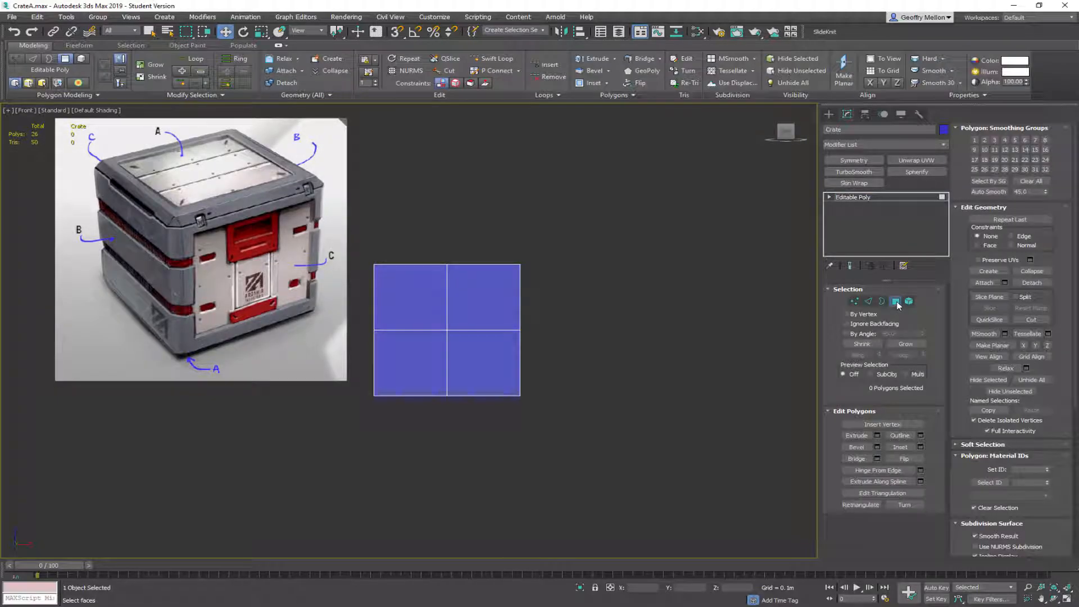
left_click_drag(567, 170, 485, 520)
key("Delete")
left_click_drag(579, 481, 326, 382)
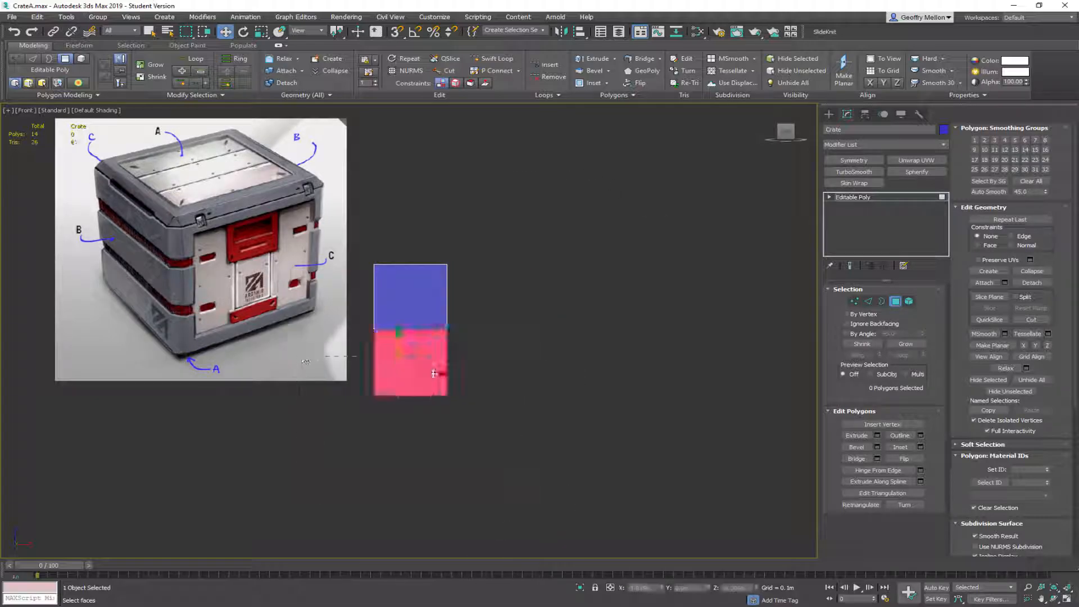
key("Delete")
Delete the rear half of the remaining crate polygons in the Top view and return to the Front view
key("t")
left_click_drag(565, 243, 281, 314)
key("Delete")
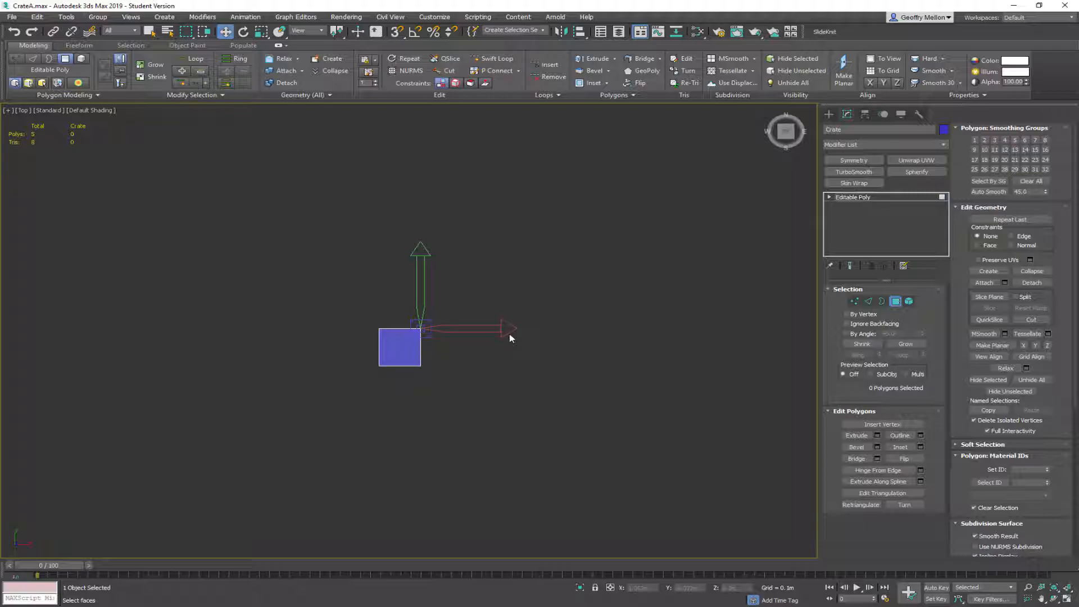
key("f")
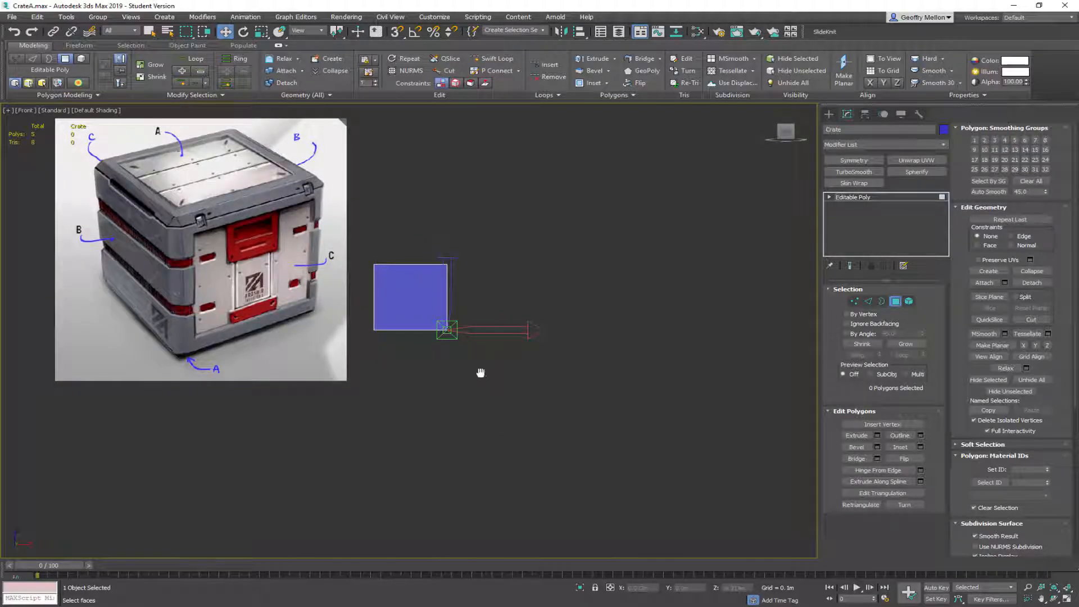
Check where the crate's pivot sits relative to the remaining corner piece
left_click(865, 114)
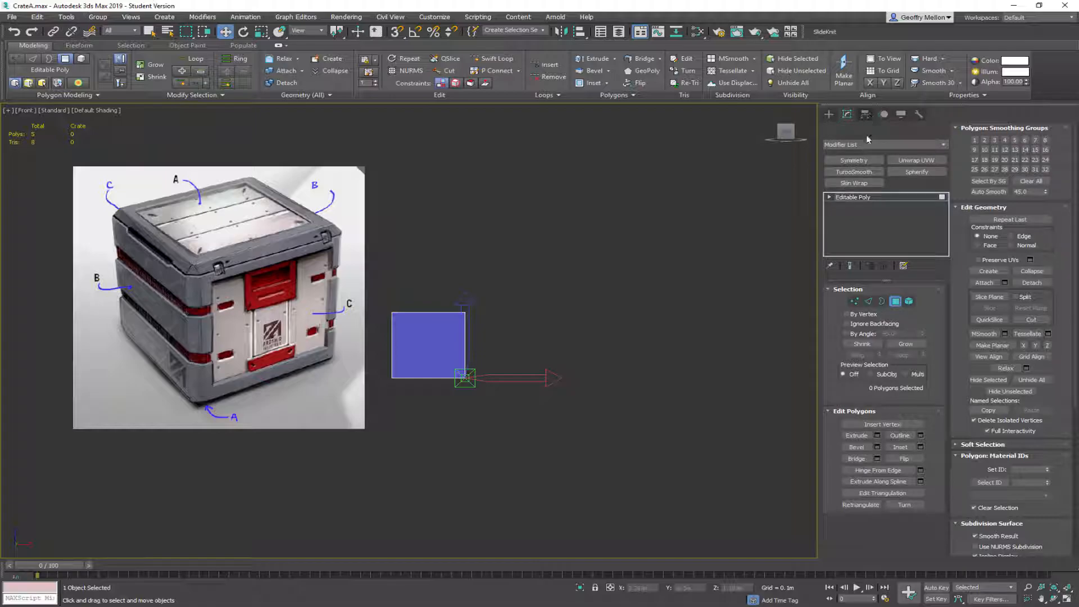
left_click(879, 185)
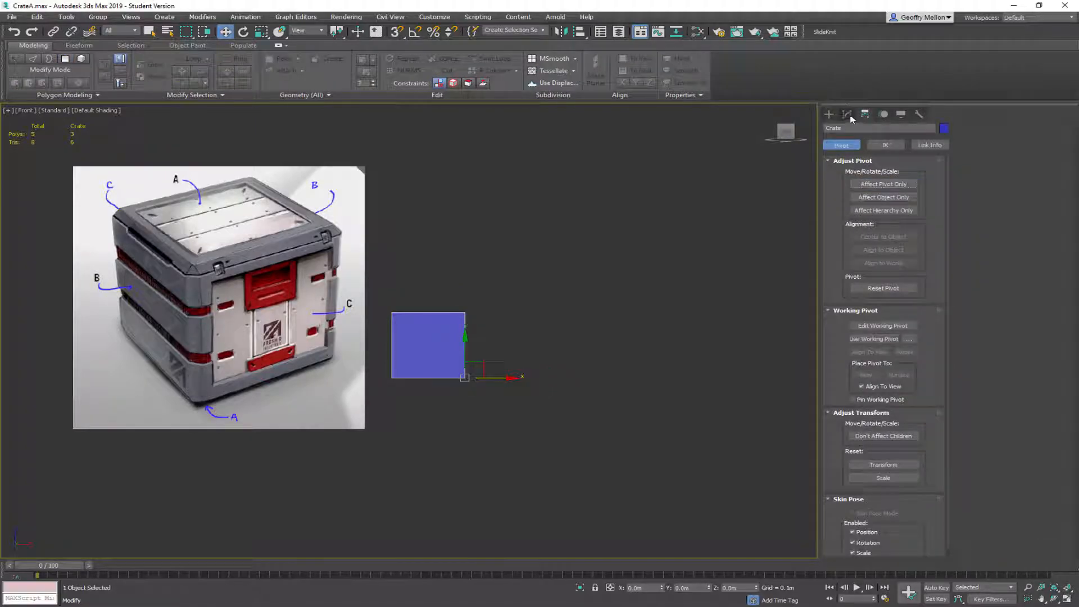
left_click(847, 114)
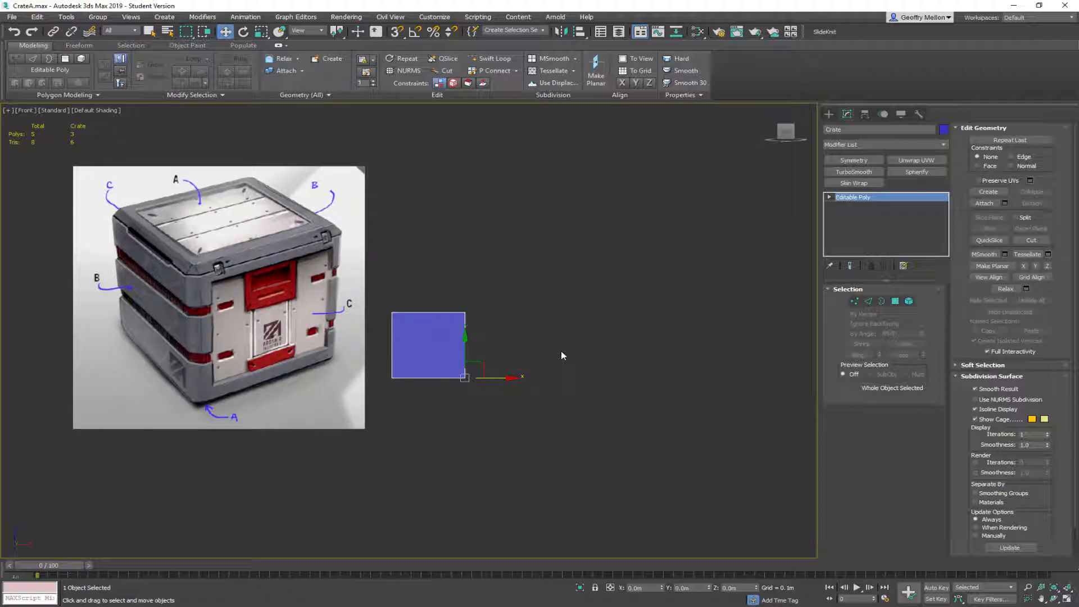
middle_click_drag(471, 258, 486, 237)
middle_click_drag(531, 320, 482, 272)
middle_click_drag(414, 298, 452, 296, "alt")
scroll(233, 261, "up", 3)
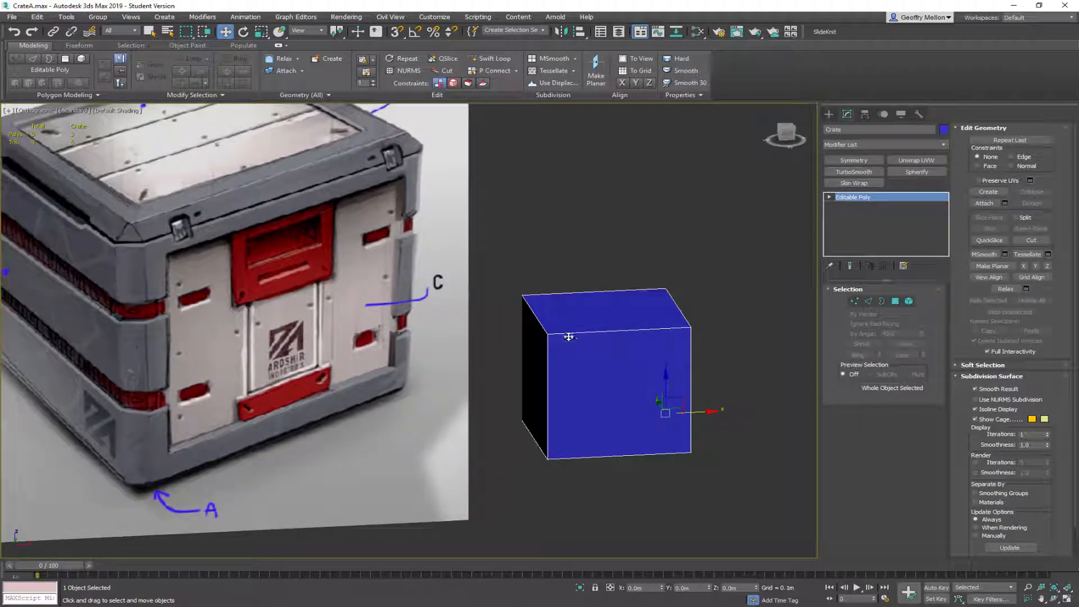
key("2")
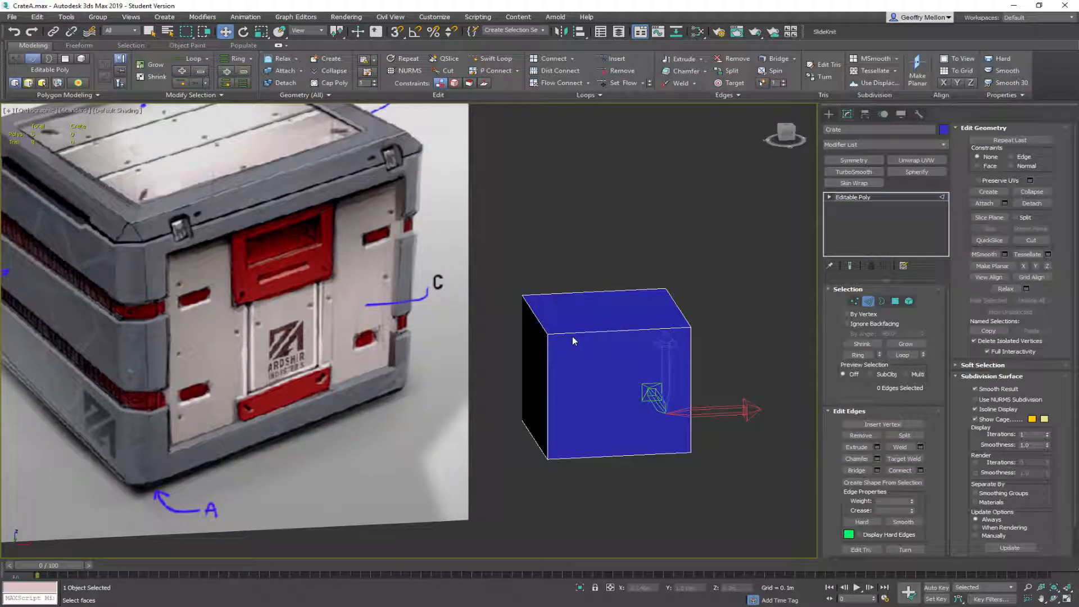
left_click(864, 114)
left_click(868, 183)
left_click(866, 182)
left_click(847, 114)
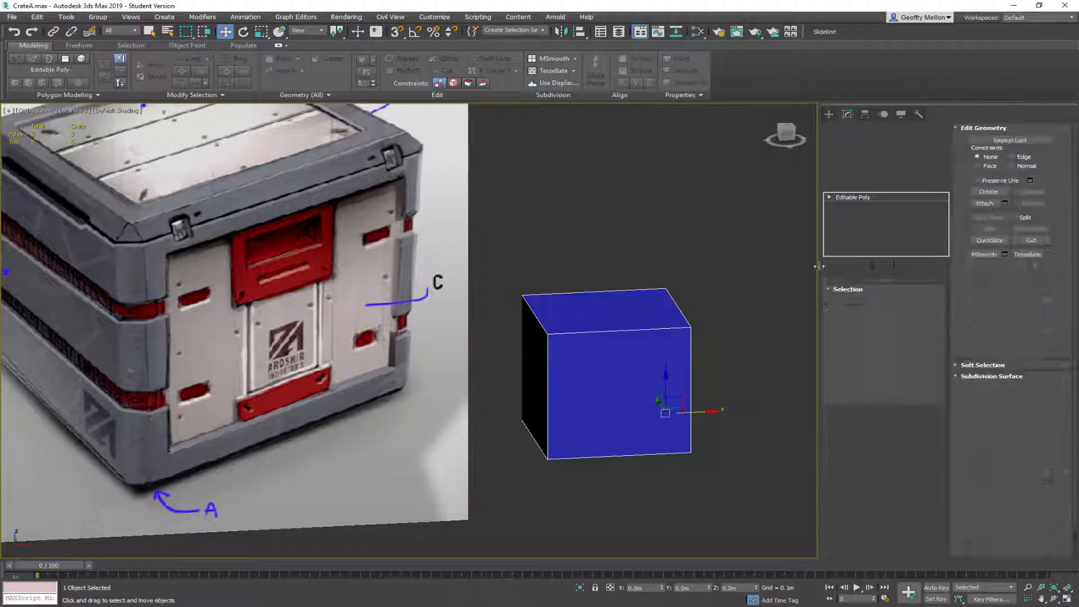
Chamfer the crate piece's three outer edges that meet at the corner by 0.025 m
left_click(868, 301)
left_click(615, 330)
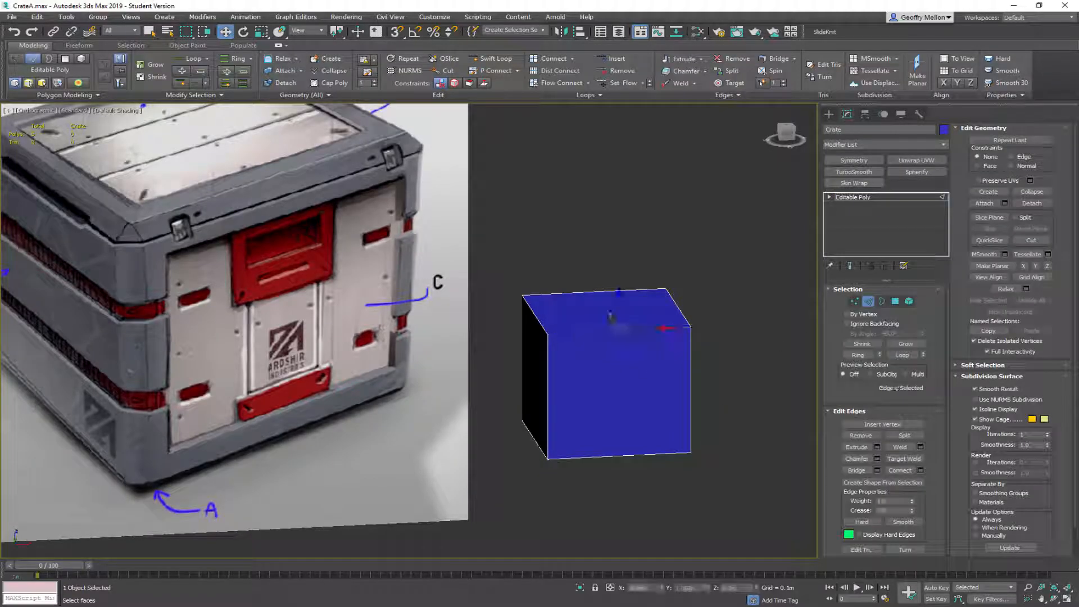
left_click(538, 319, "ctrl")
left_click(548, 372, "ctrl")
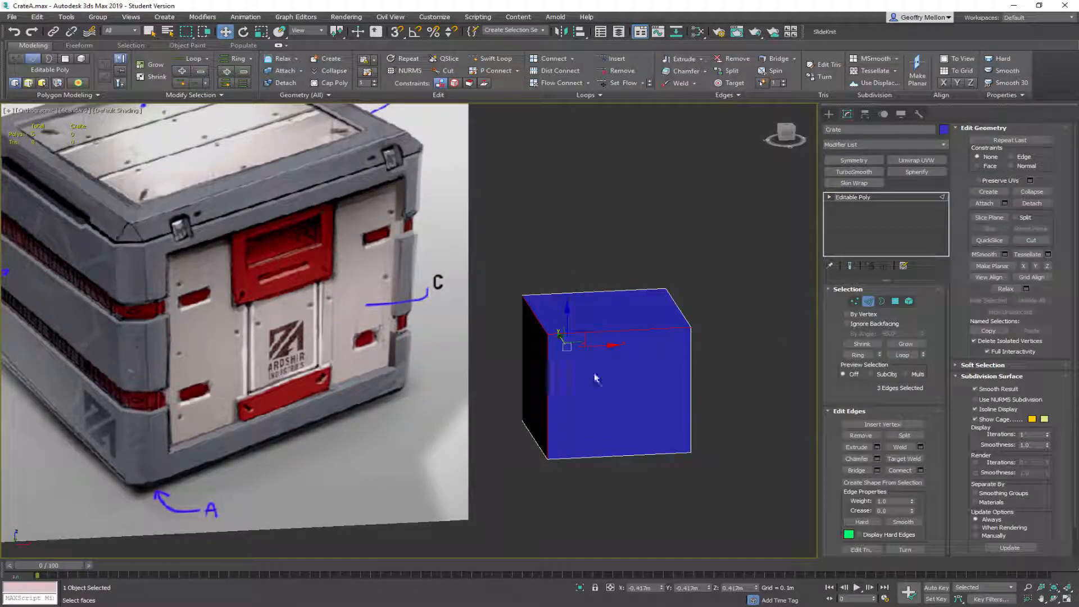
right_click(755, 287)
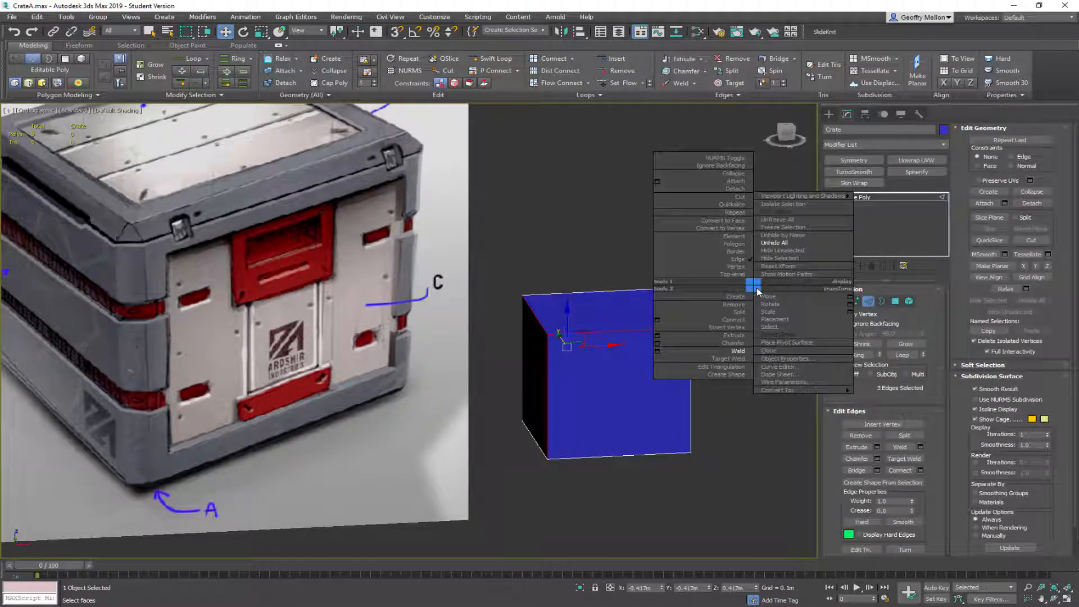
left_click(657, 343)
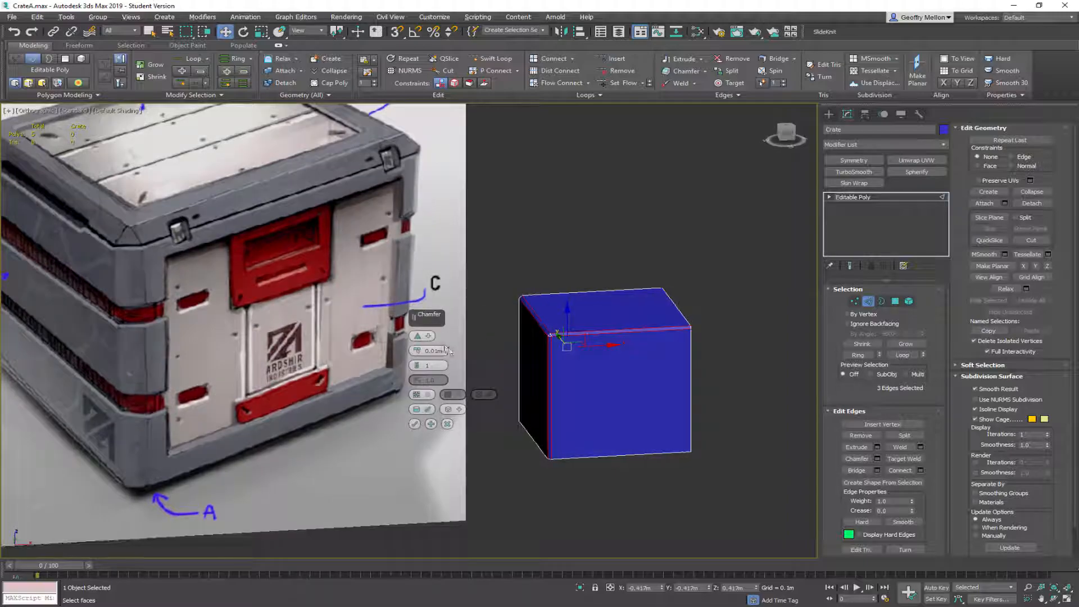
left_click_drag(431, 351, 446, 350)
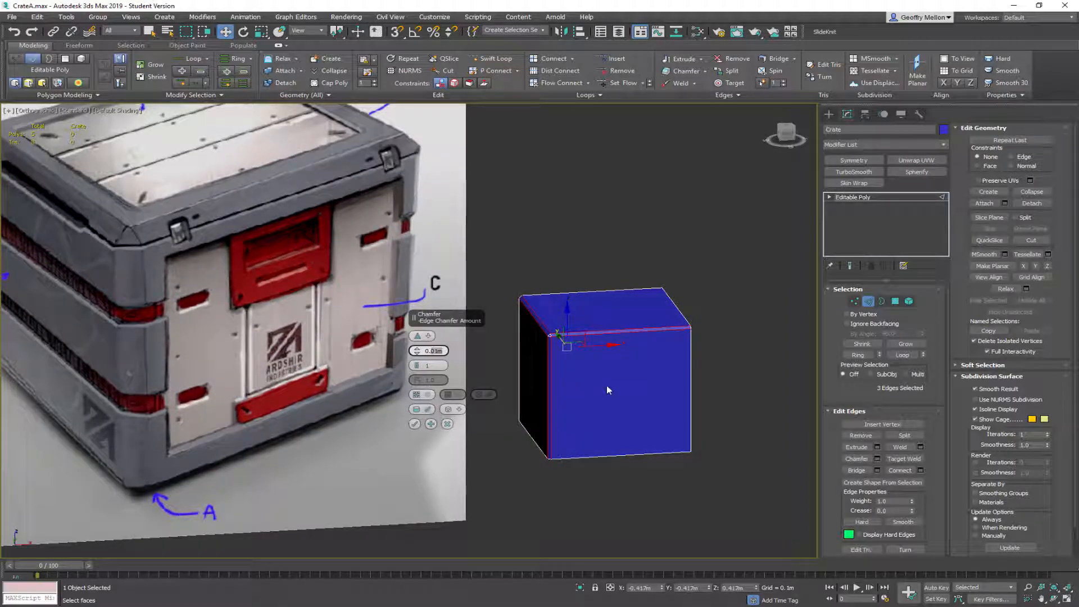
type("025")
key("Return")
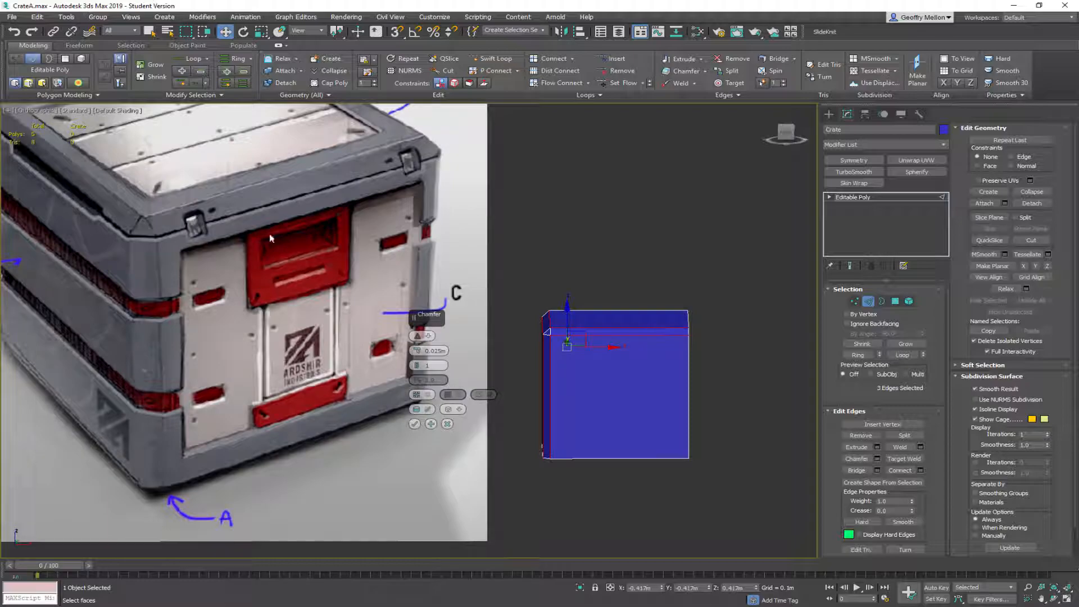
left_click(414, 423)
middle_click_drag(671, 427, 604, 375)
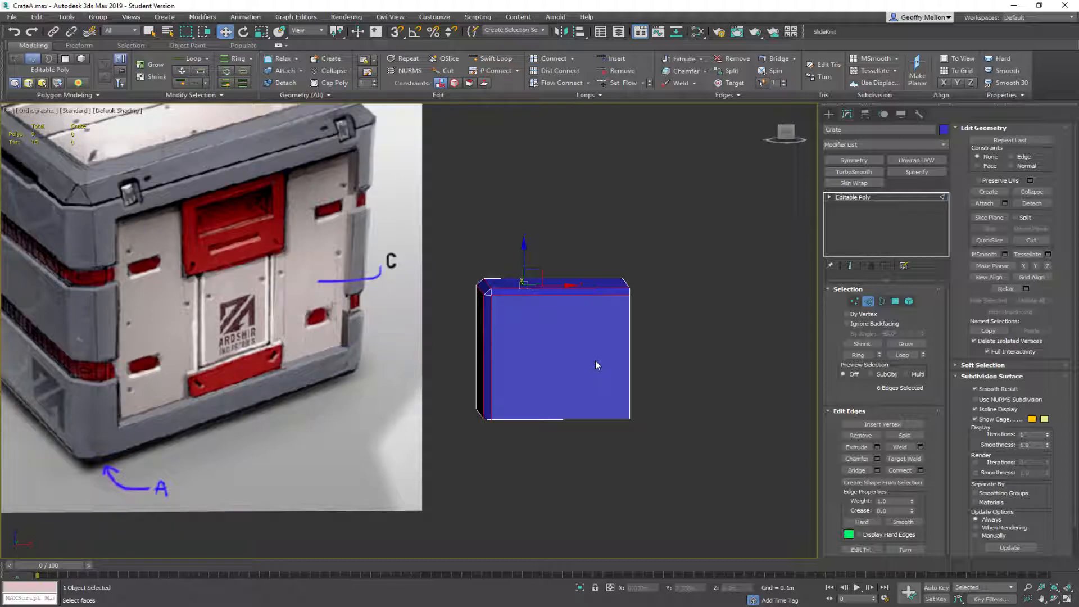
Leave edge editing, add a Symmetry modifier to the crate and turn its effect off
left_click(481, 328)
middle_click_drag(663, 302, 637, 280)
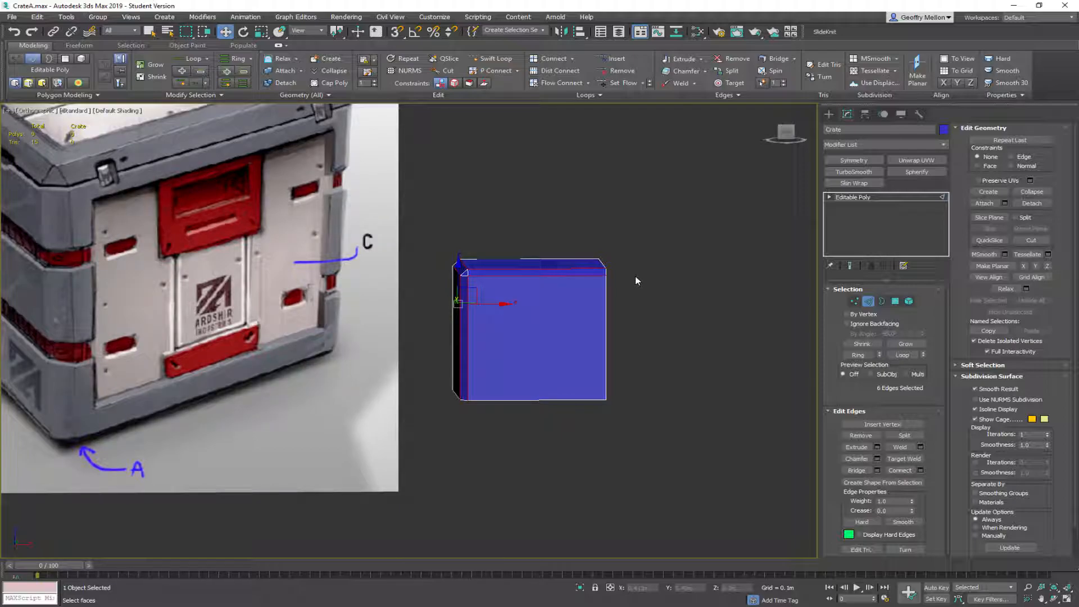
key("2")
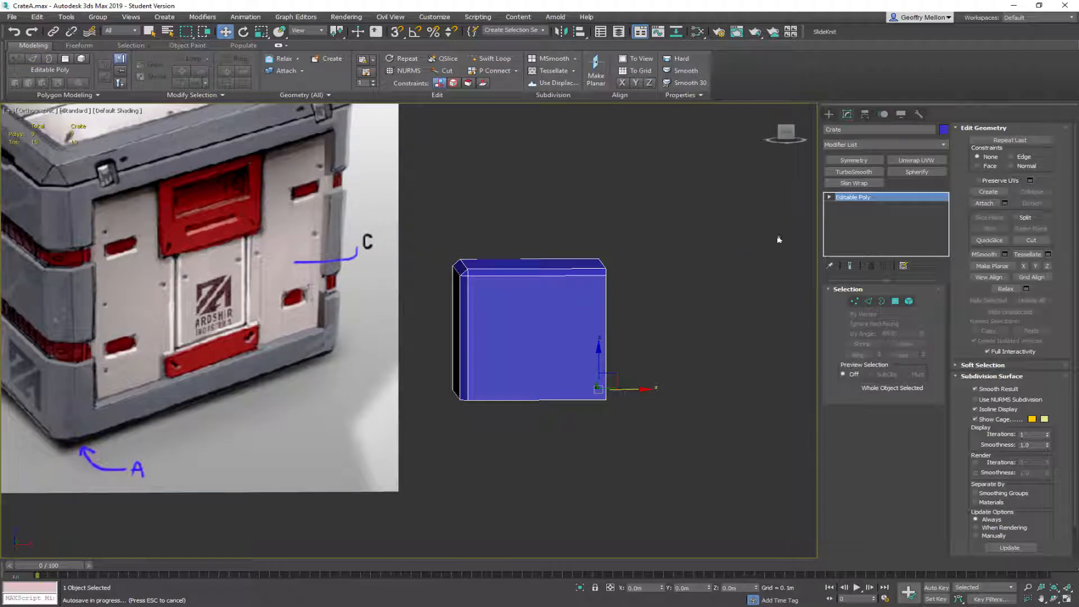
left_click(853, 160)
middle_click_drag(637, 269, 556, 251)
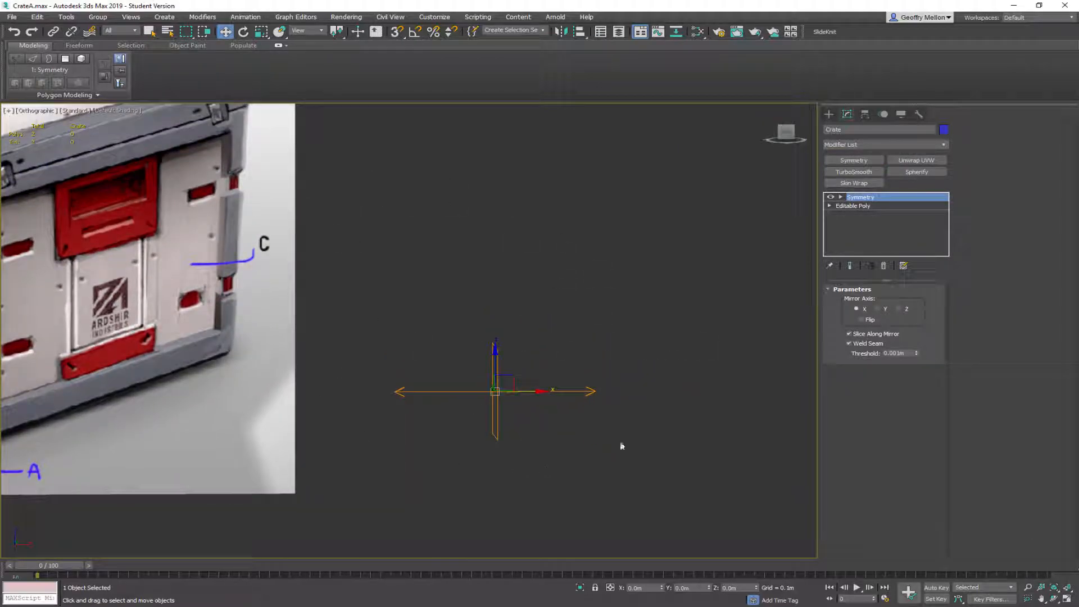
left_click(830, 197)
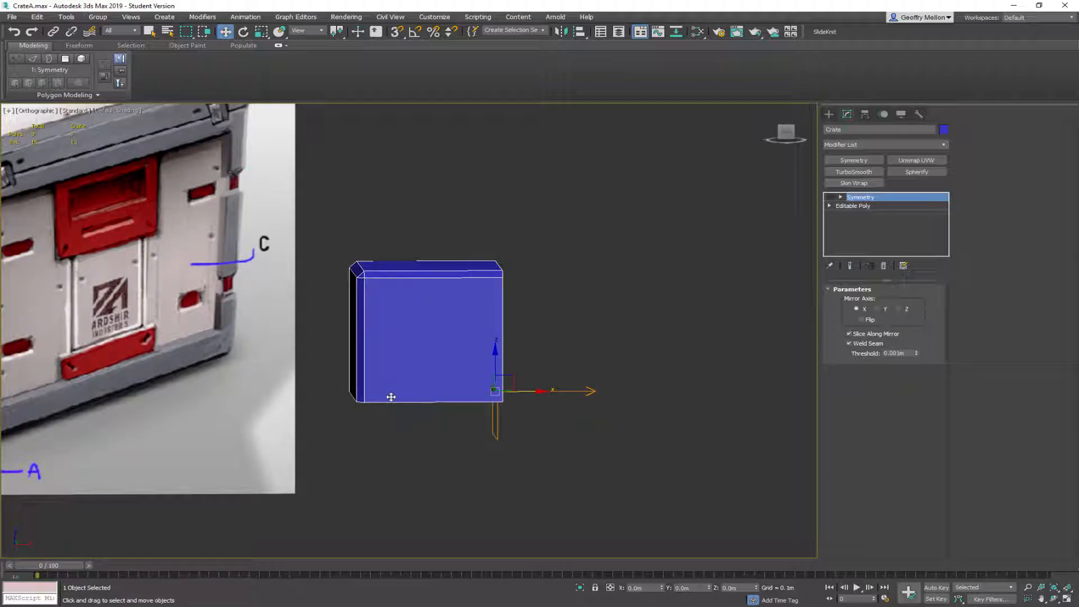
Examine how the corner piece sits relative to the Symmetry mirror plane in the Front, Left and Top views
middle_click_drag(491, 295, 479, 315, "alt")
scroll(449, 303, "down", 4)
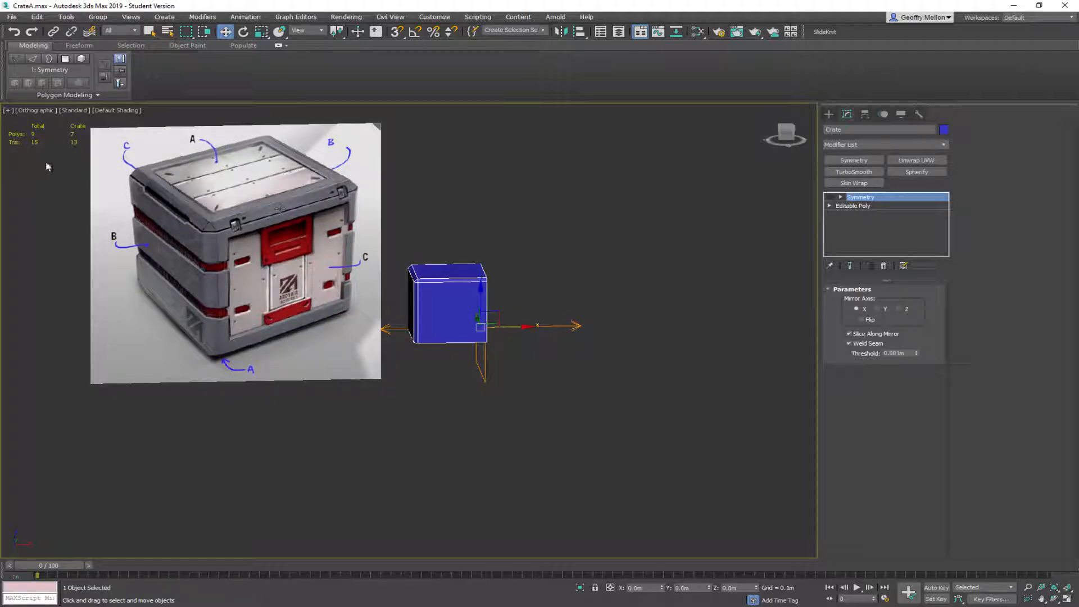
middle_click_drag(454, 252, 515, 345, "alt")
key("f")
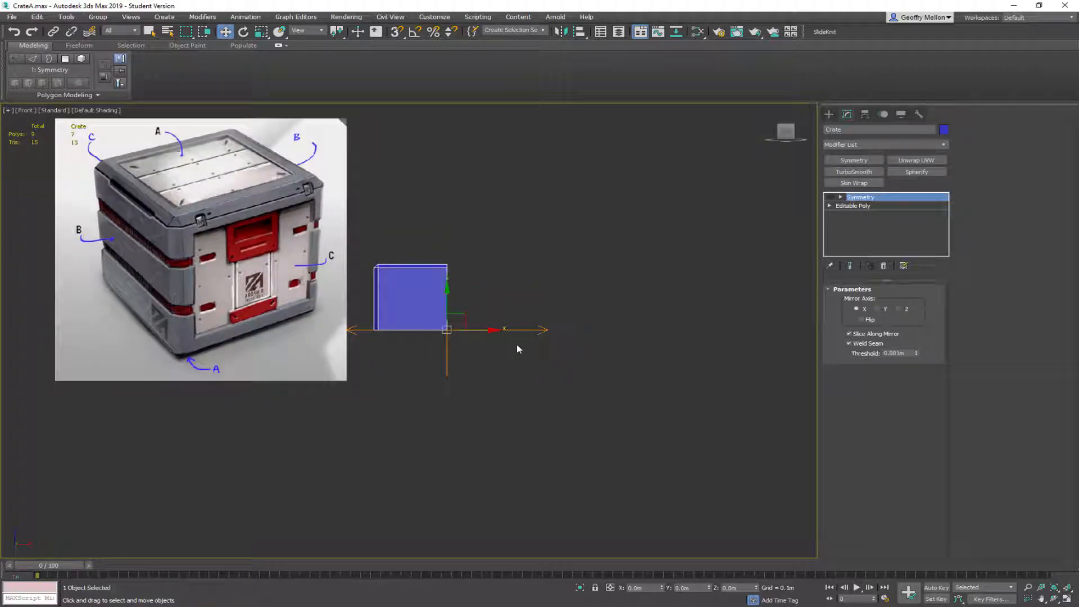
key("l")
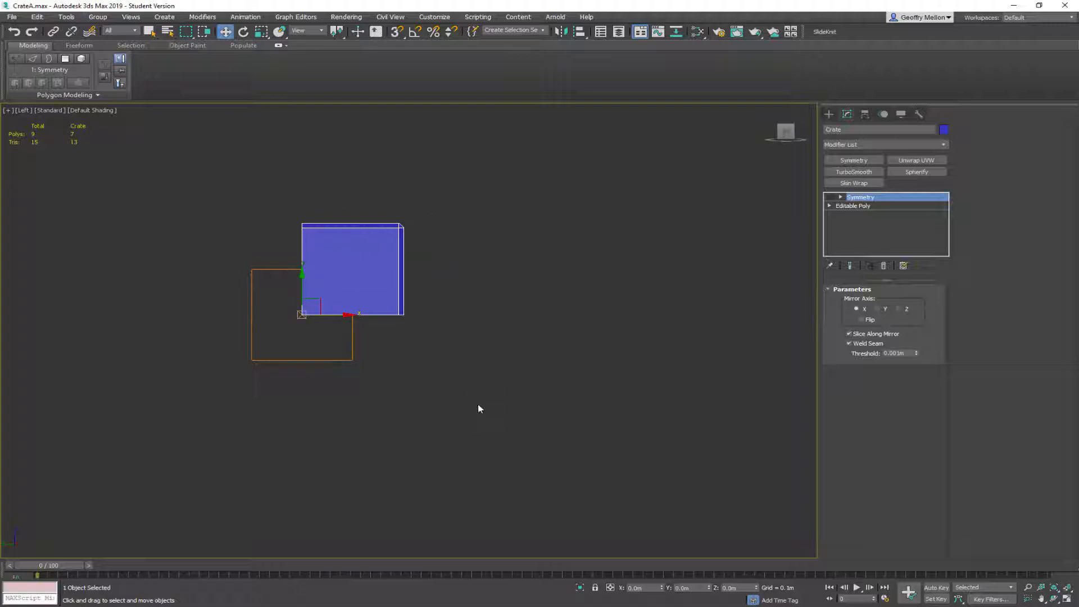
key("t")
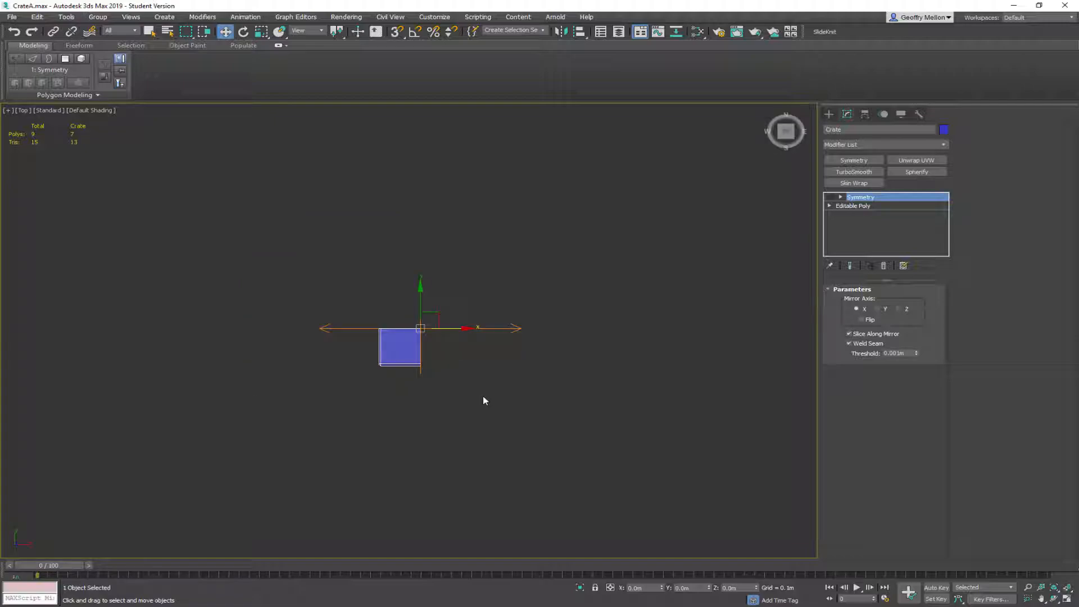
key("f")
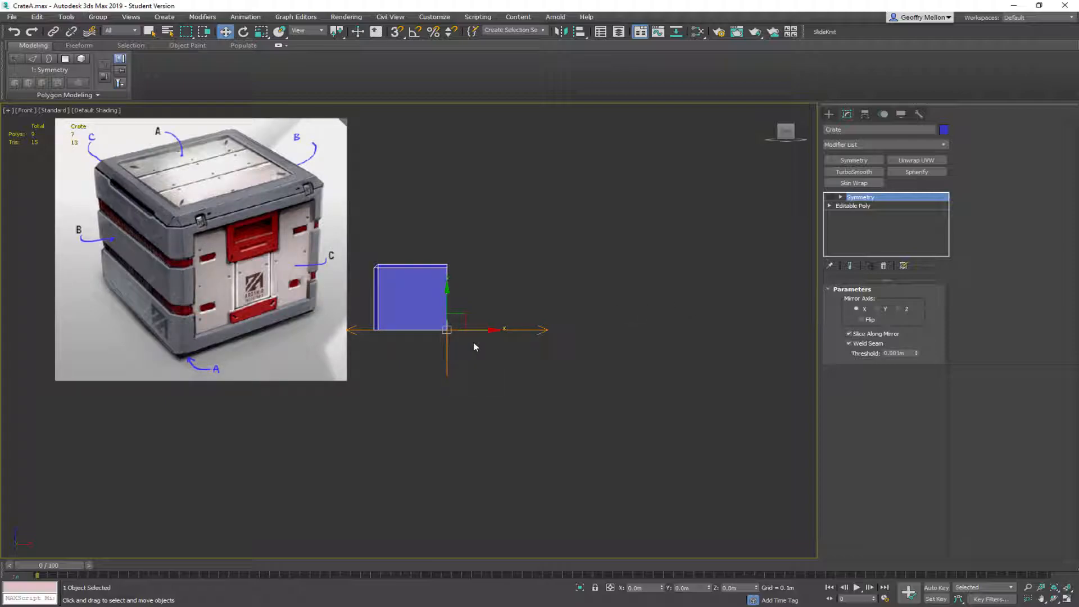
Check the corner piece from the Right view and compare its position between the Front and Left views
key("v")
key("Escape")
key("v")
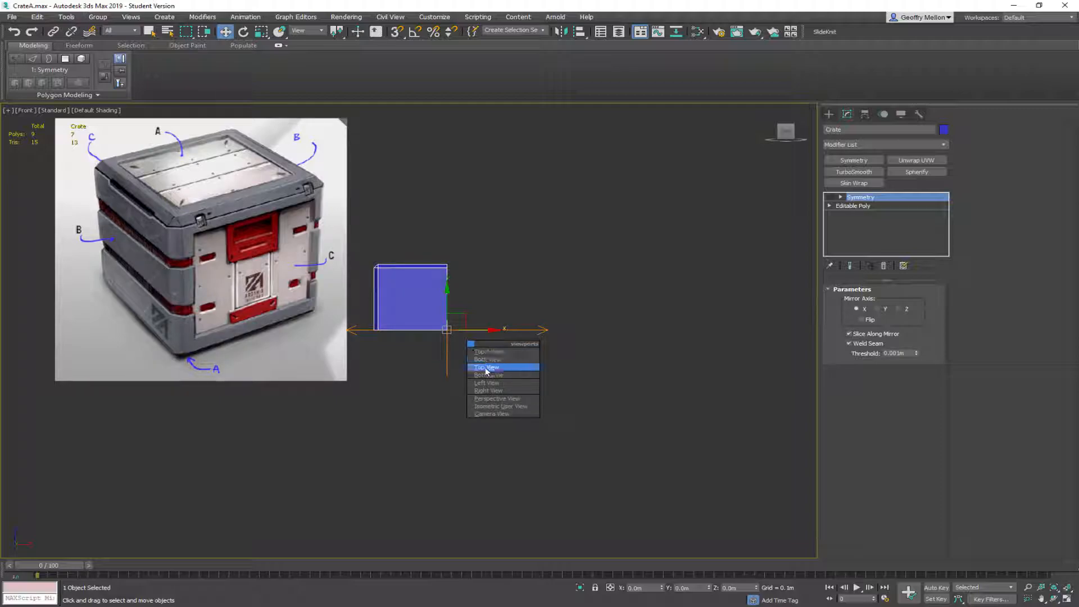
left_click(483, 391)
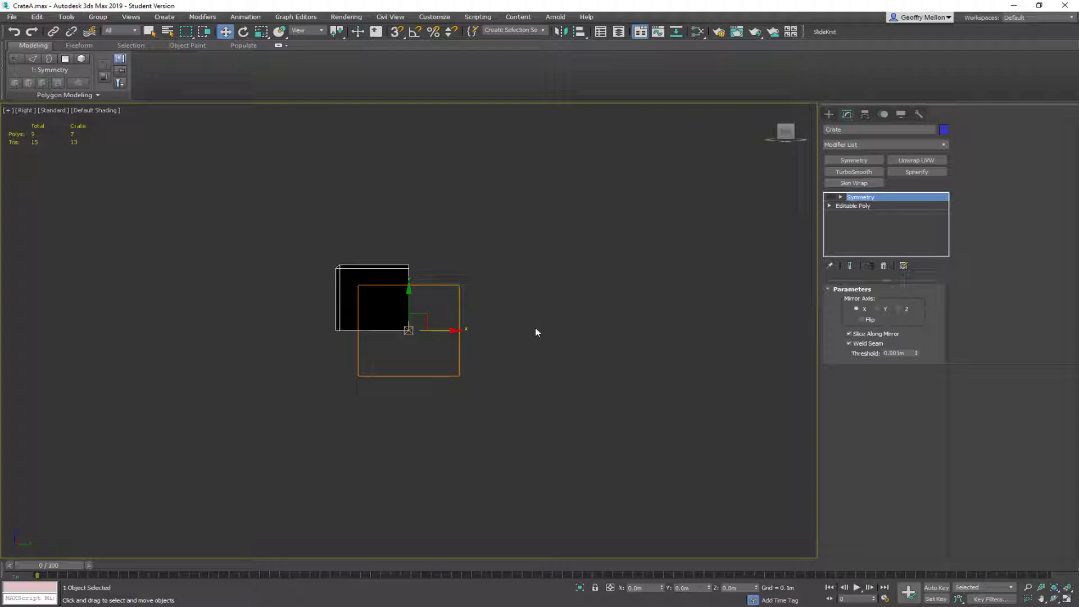
key("f")
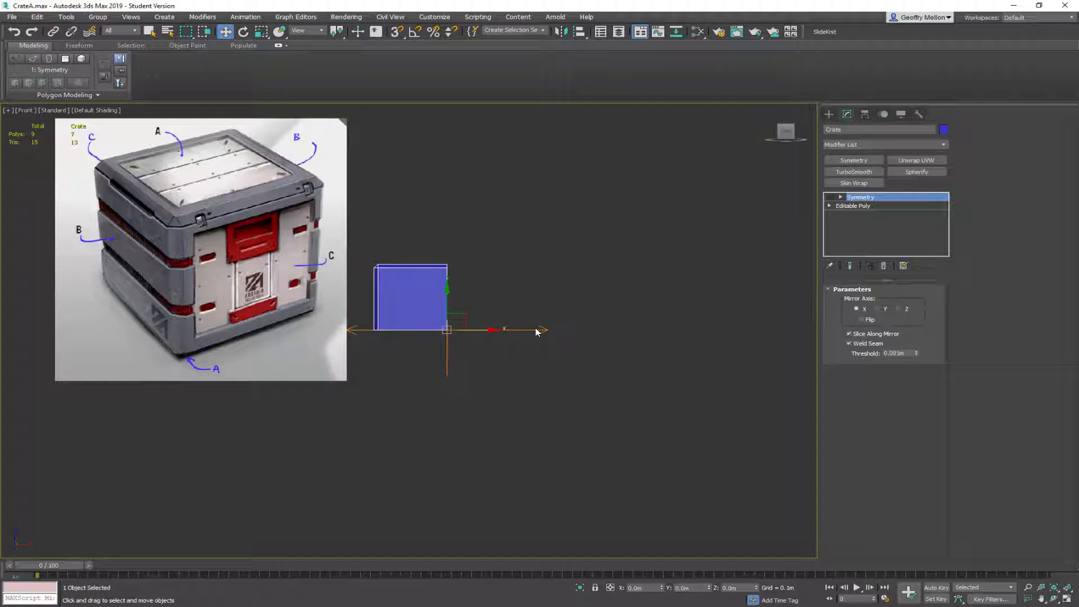
key("l")
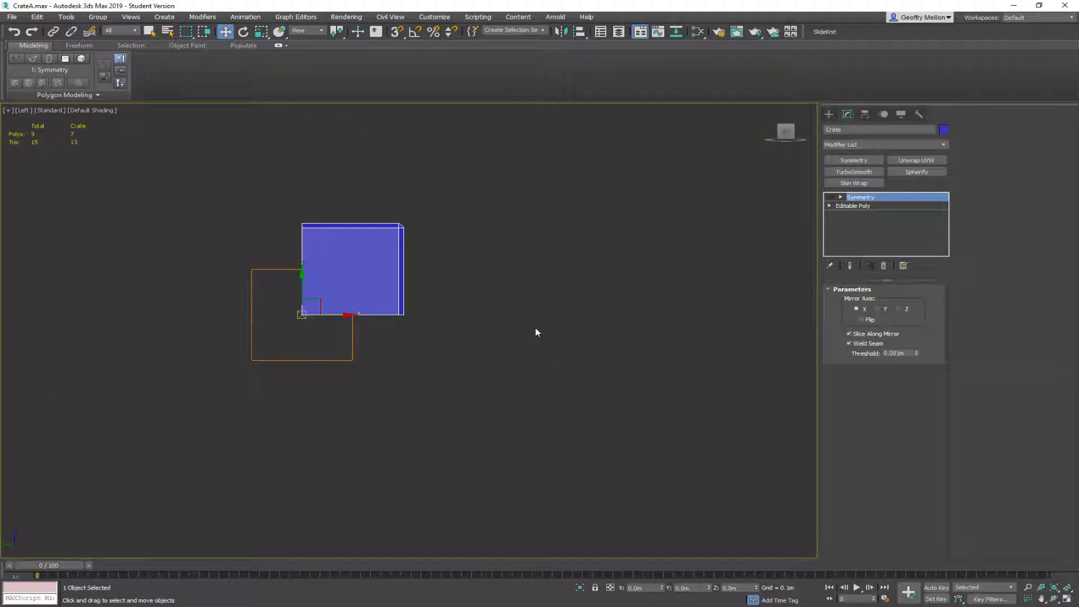
key("f")
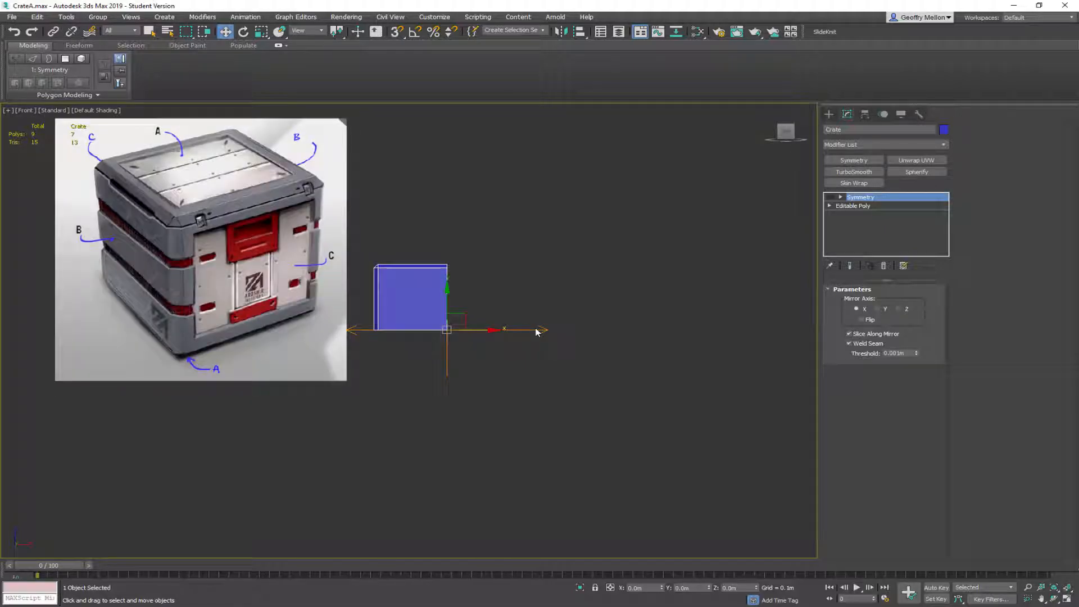
key("l")
key("f")
key("l")
key("f")
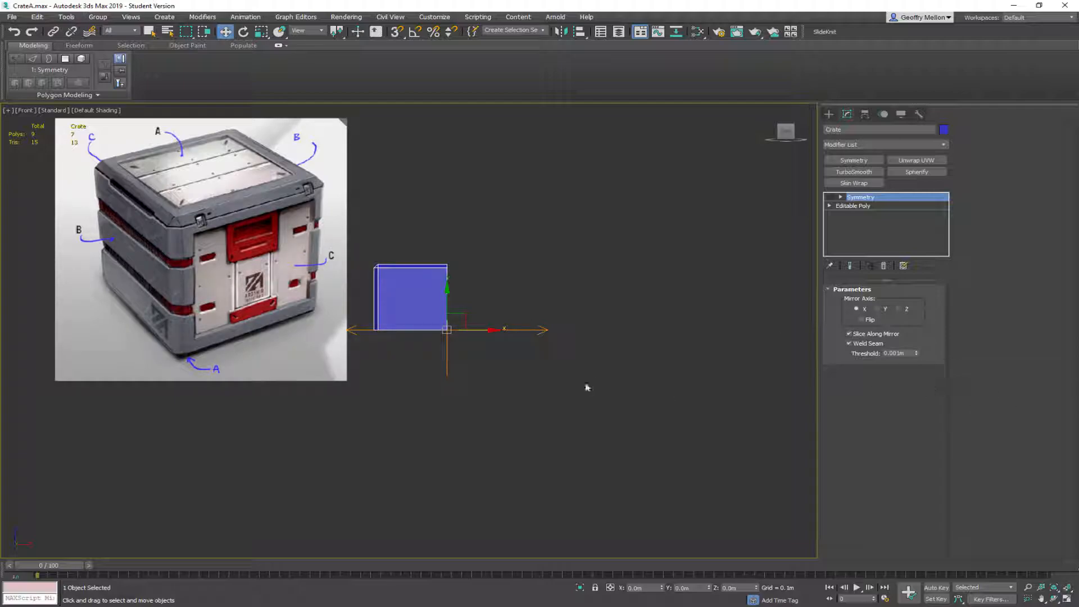
Turn the Symmetry modifier back on and flip its mirror direction along the X axis
middle_click_drag(576, 308, 645, 298)
scroll(641, 301, "up", 3)
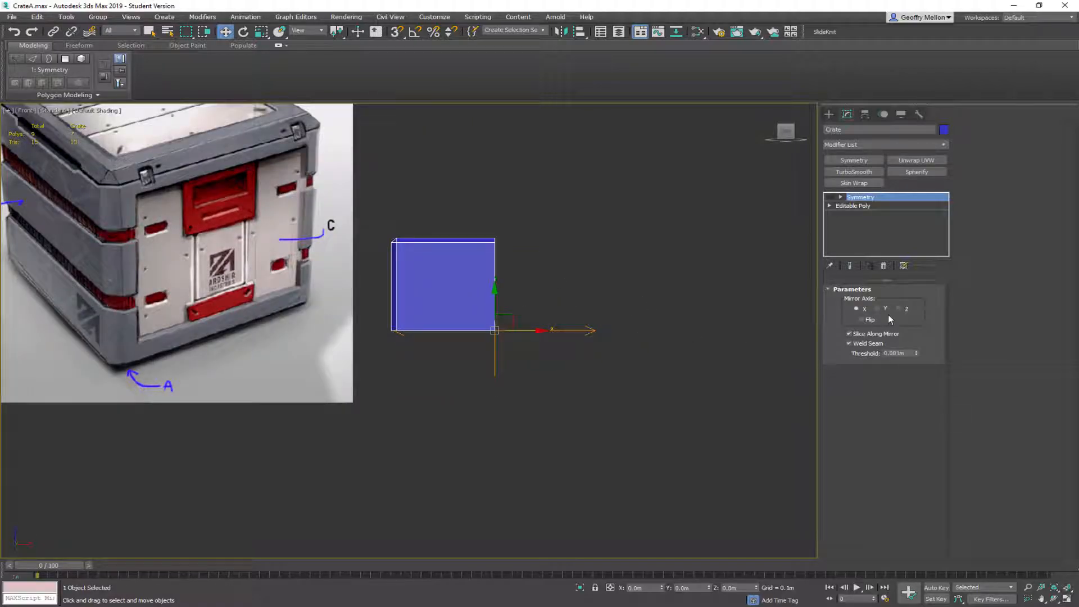
left_click(830, 198)
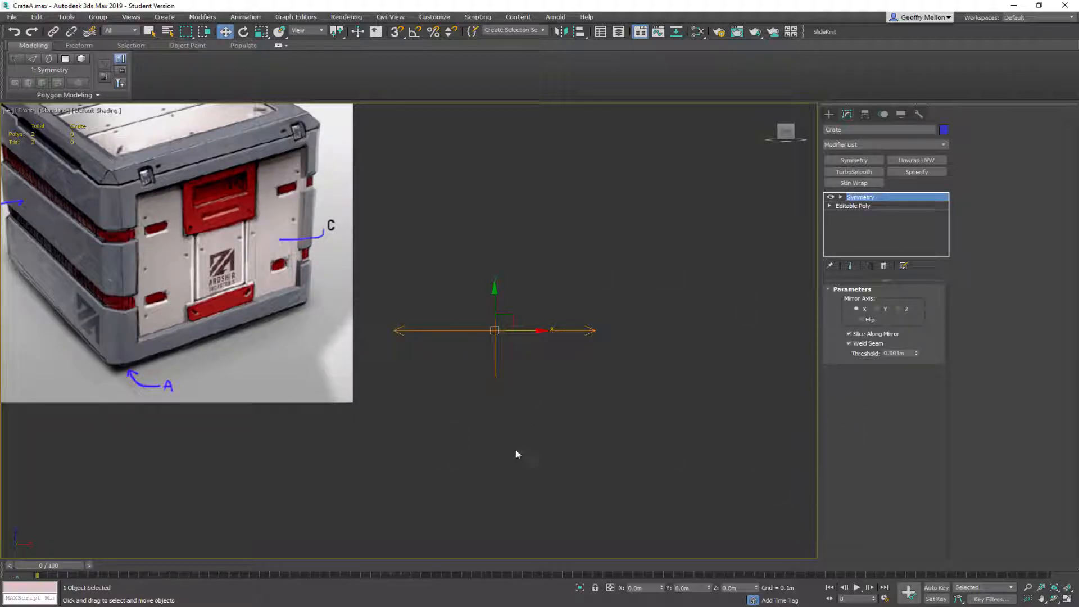
left_click(862, 319)
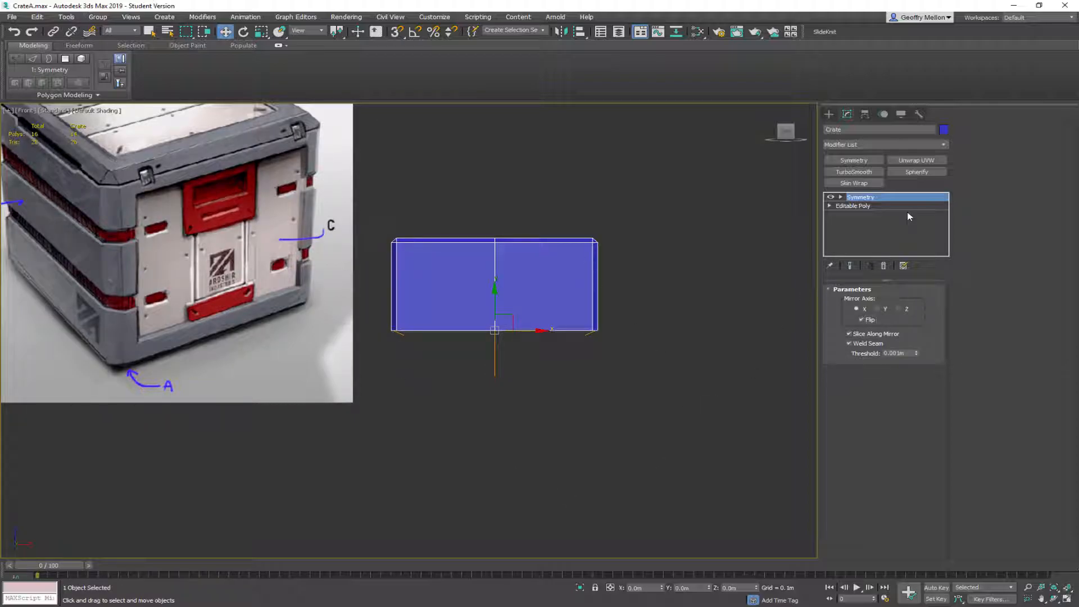
Rename the Symmetry modifier to "Symmetry X"
left_click(884, 201)
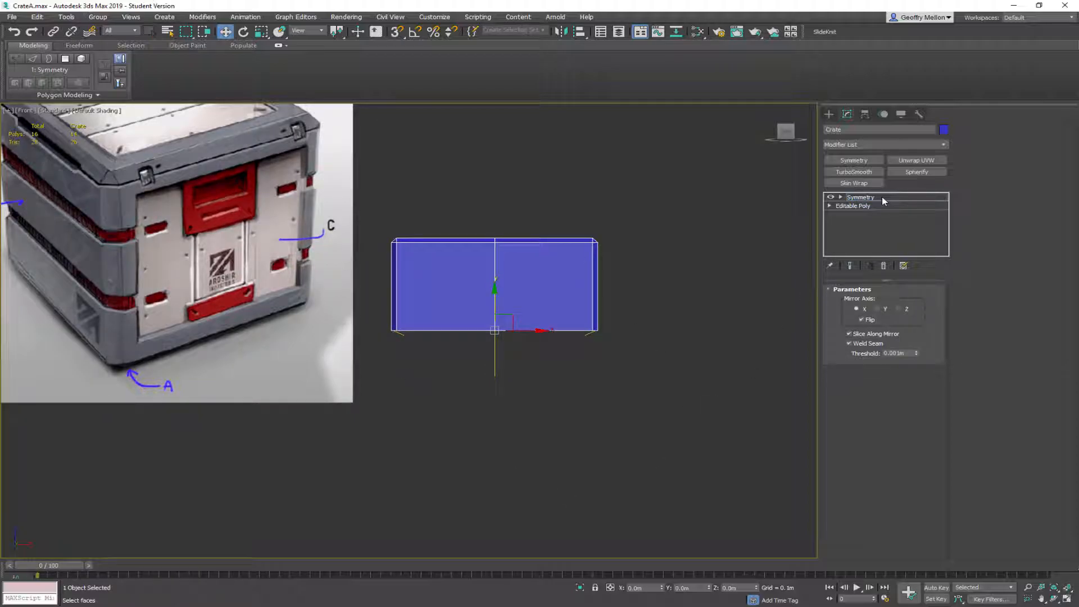
left_click(883, 200)
right_click(870, 198)
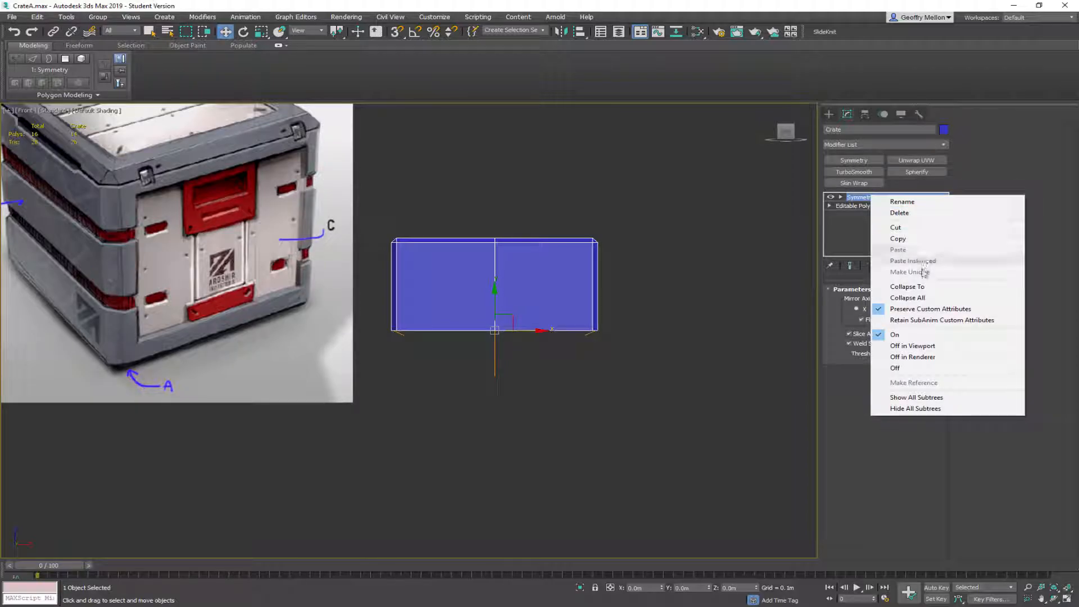
left_click(910, 202)
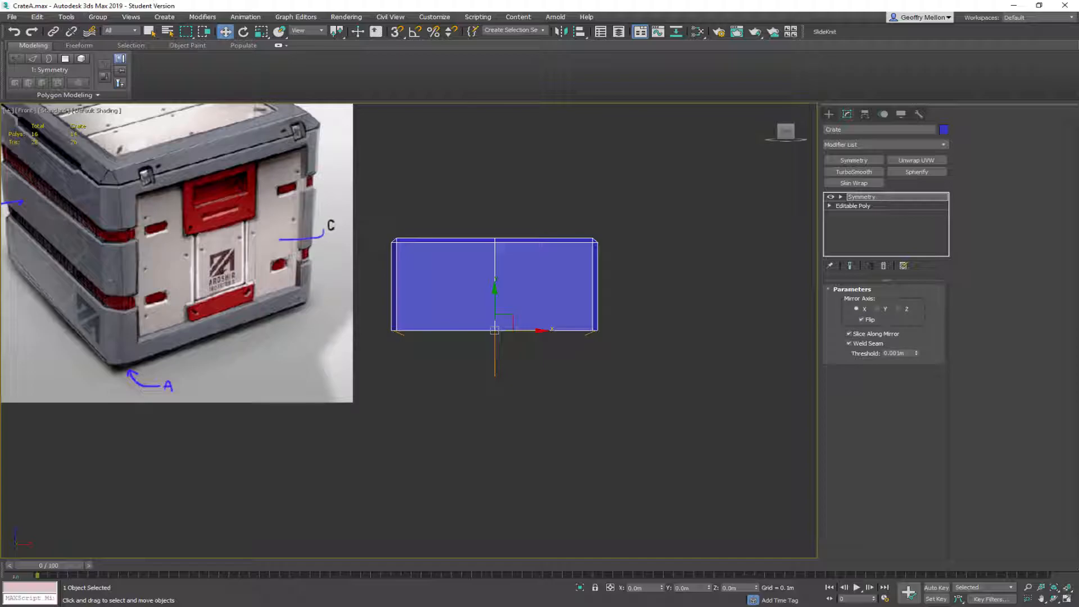
type("X")
key("Return")
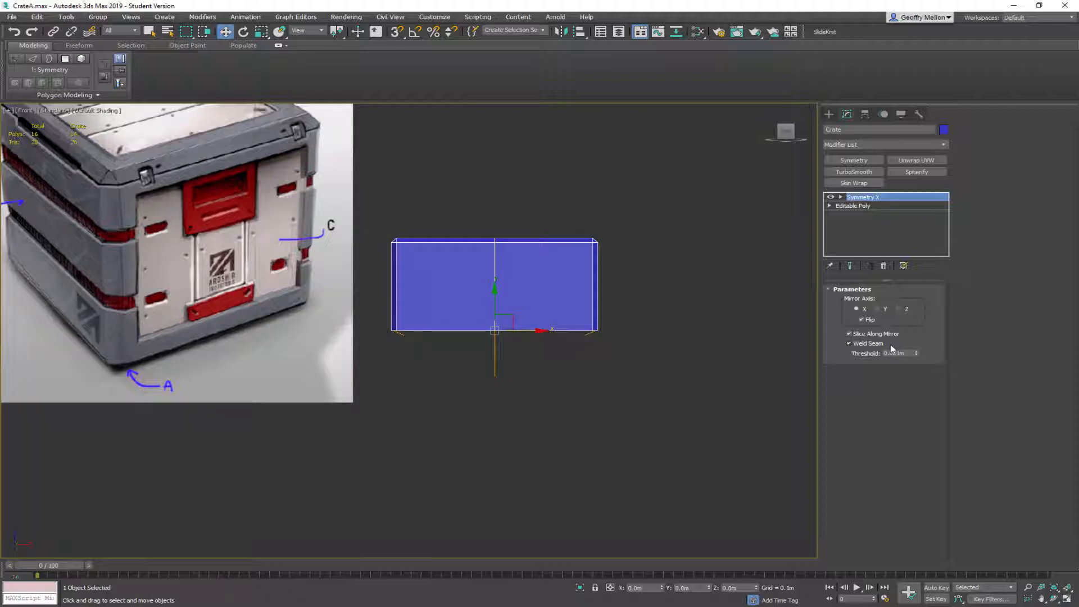
Add a second Symmetry modifier to the crate and rename it "Symmetry Y"
left_click(853, 160)
right_click(872, 197)
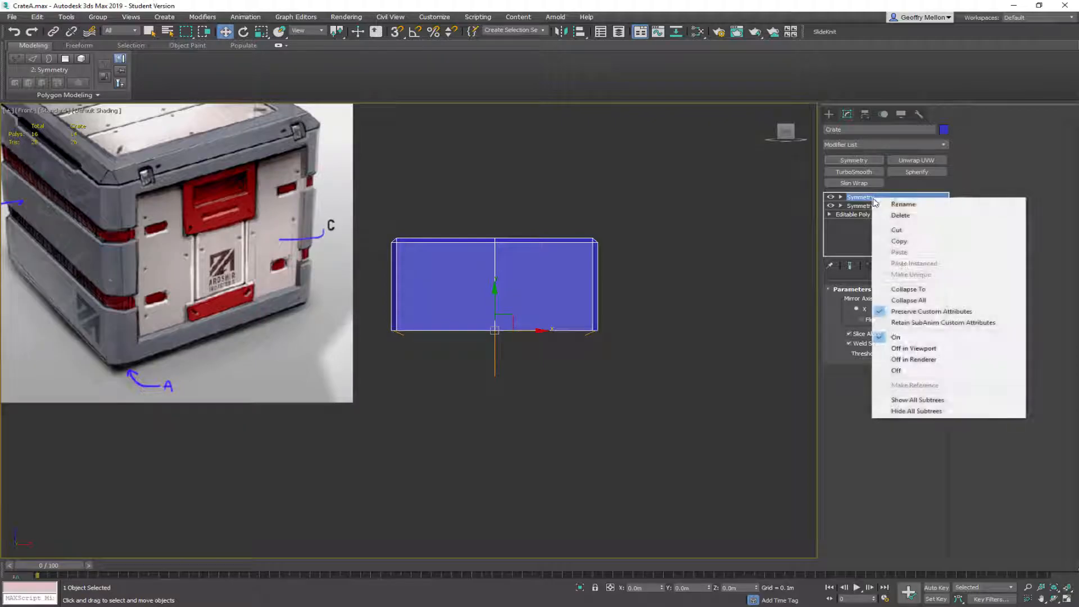
left_click(904, 205)
left_click(880, 198)
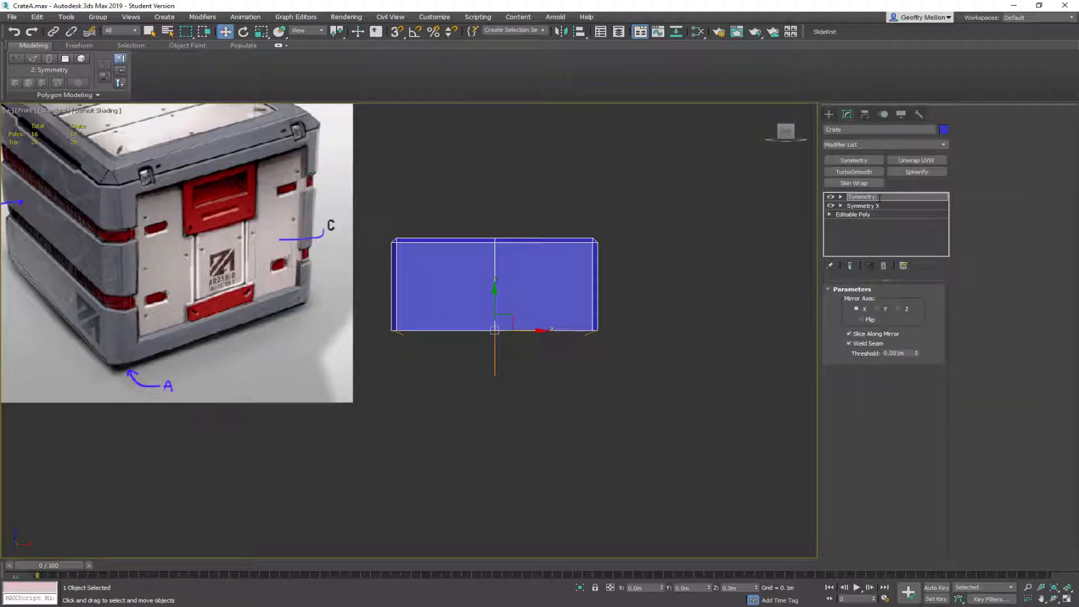
type("Y")
key("Return")
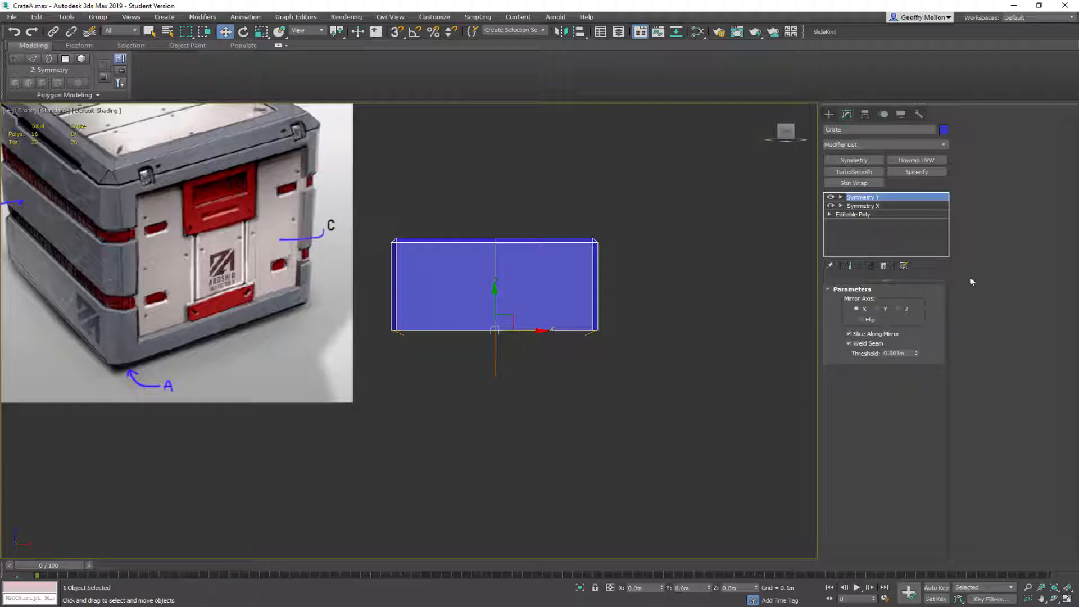
Set the Symmetry Y modifier to mirror along the Y axis and enable Flip
left_click(878, 309)
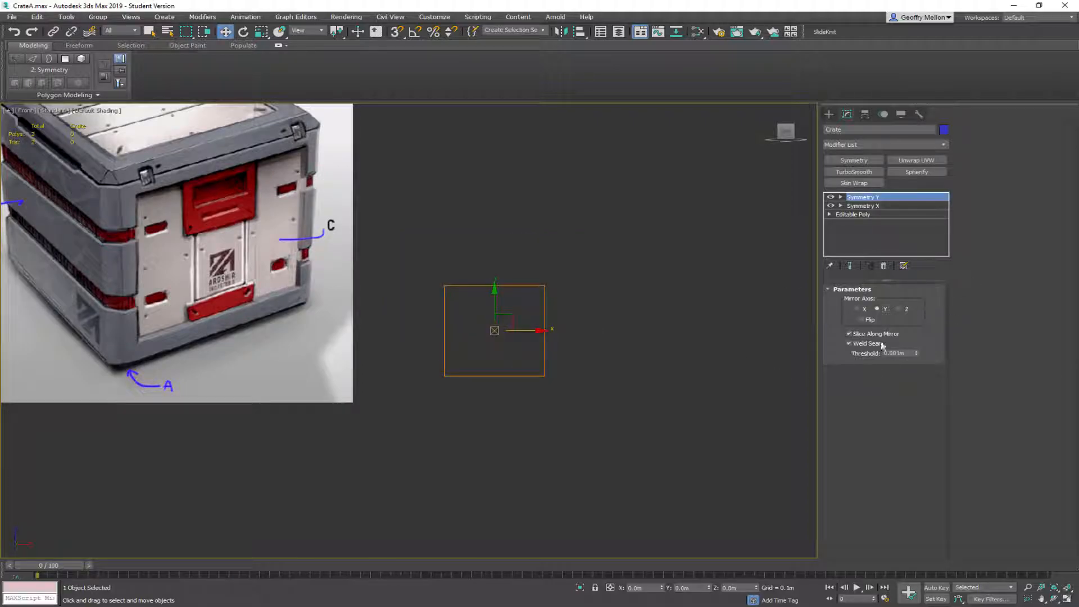
left_click(862, 320)
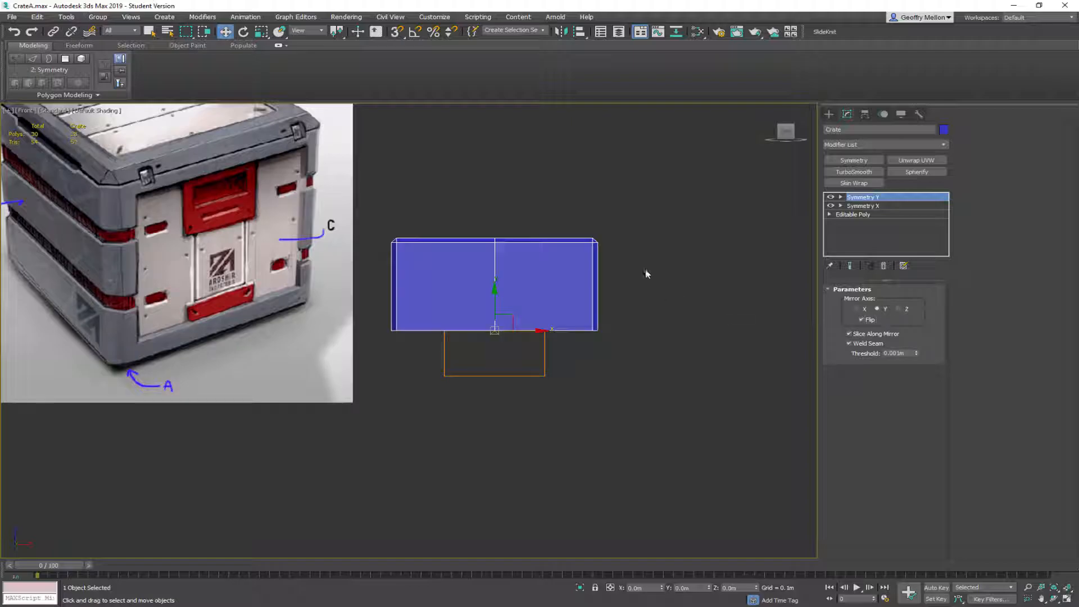
middle_click_drag(737, 330, 716, 349, "alt")
Toggle Symmetry Y's Flip option and visibility off and on to check how it mirrors the crate
left_click(861, 320)
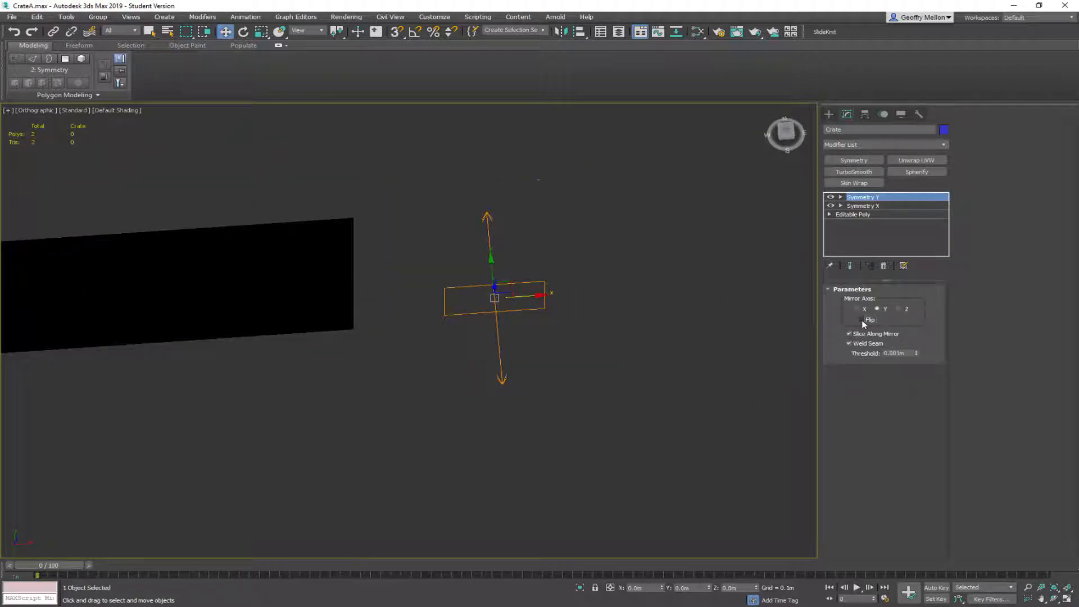
left_click(862, 320)
left_click(830, 197)
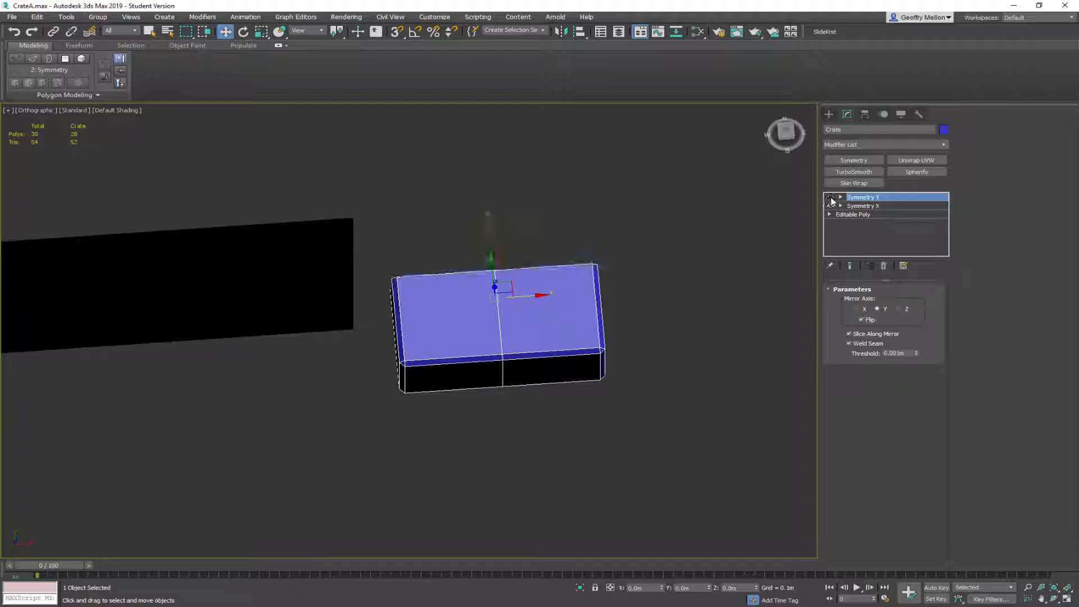
left_click(829, 197)
middle_click_drag(624, 358, 608, 262, "alt")
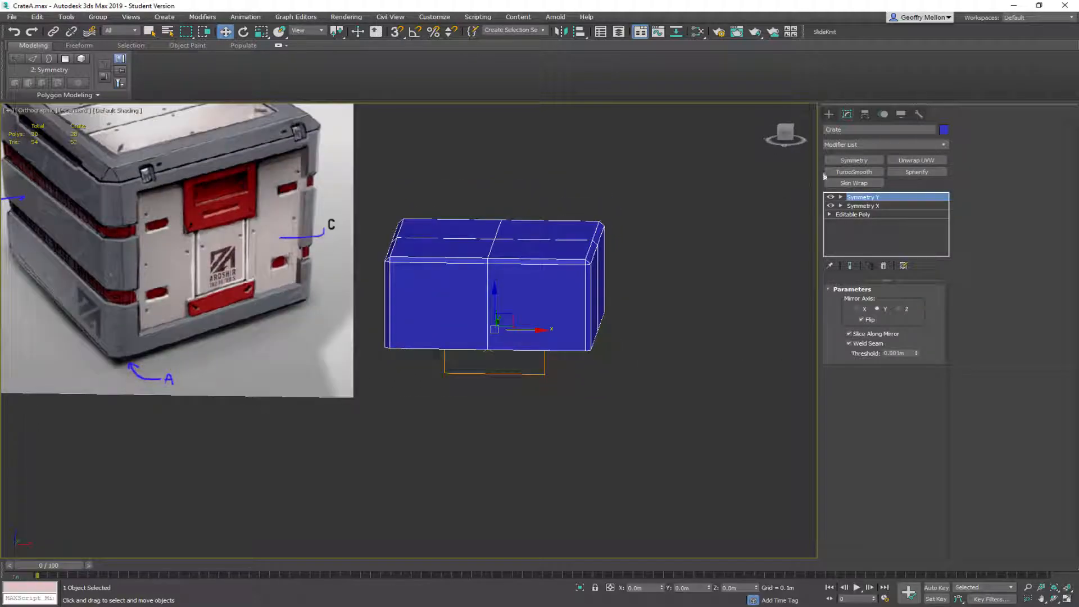
Add a third Symmetry modifier to the crate, mirror it along the Z axis, and rename it "Symmetry Z"
left_click(854, 160)
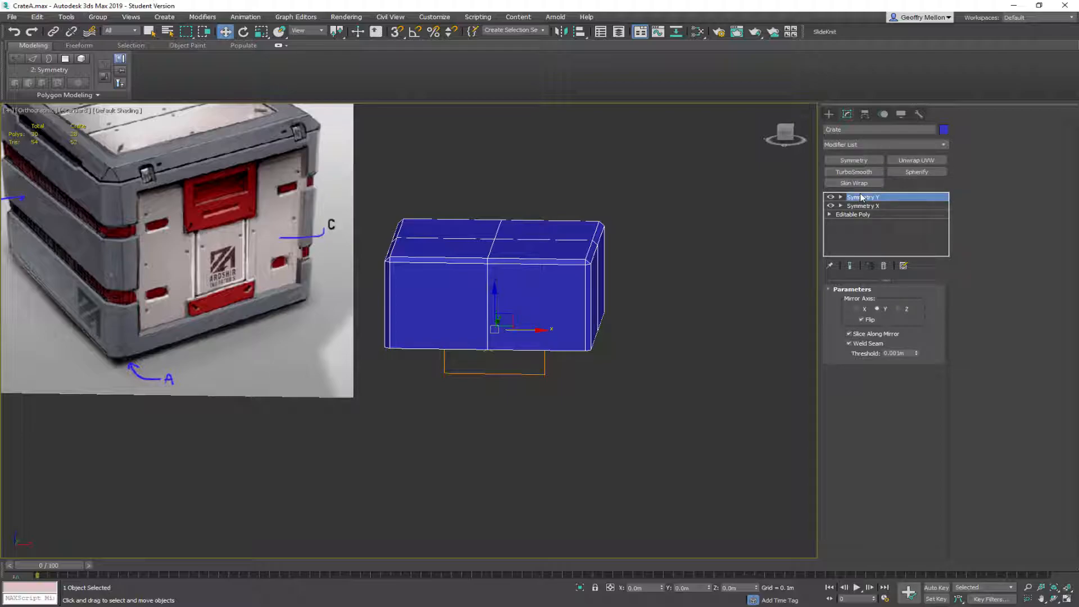
left_click(898, 308)
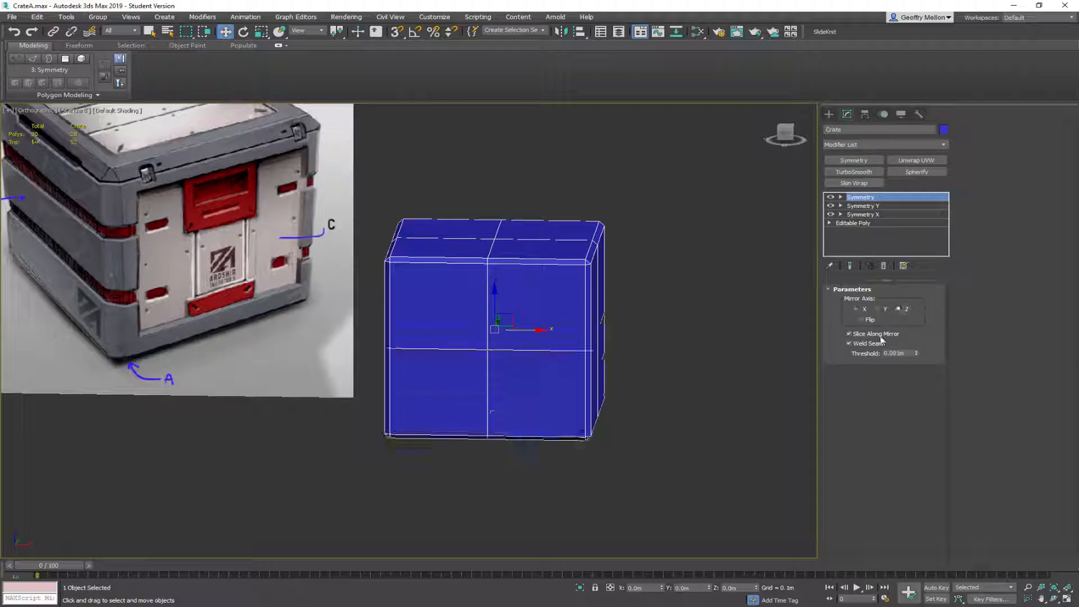
right_click(885, 202)
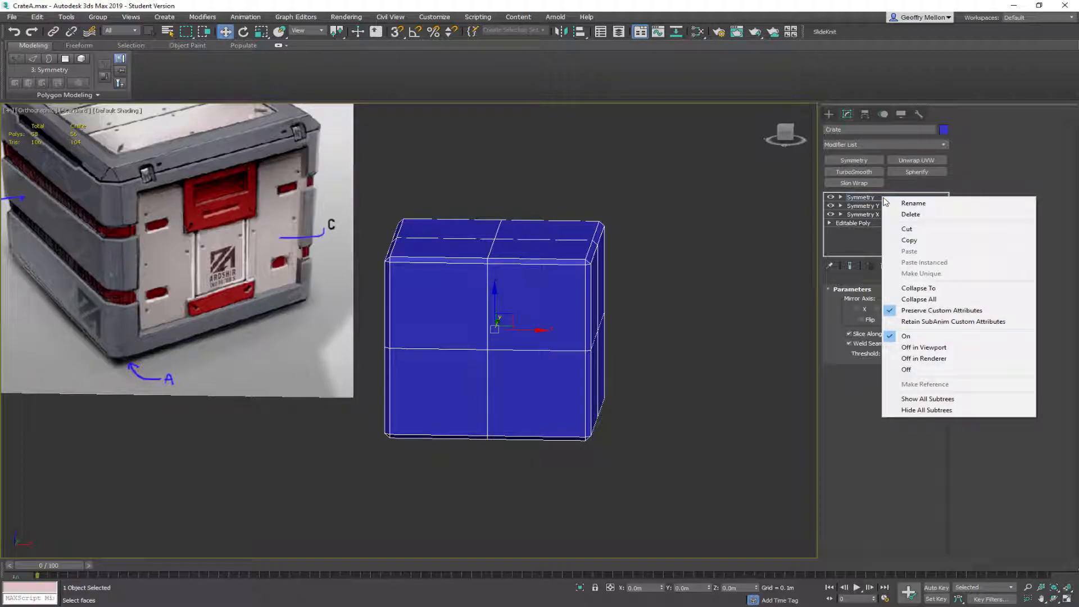
left_click(911, 203)
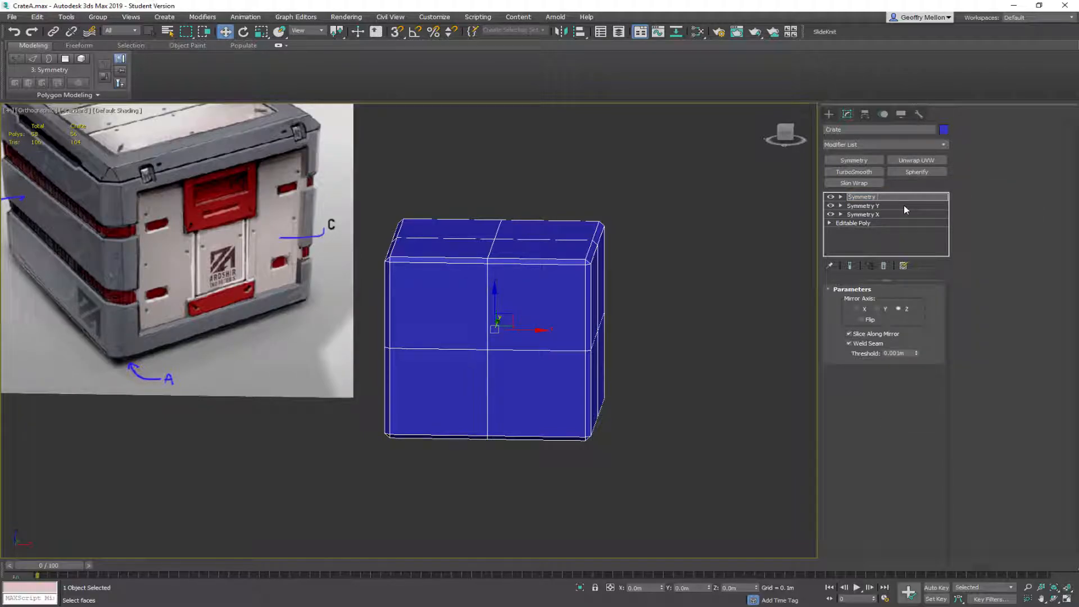
Select Symmetry X, Symmetry Y and Symmetry Z together in the modifier stack and copy them
left_click(922, 214)
left_click(931, 200, "shift")
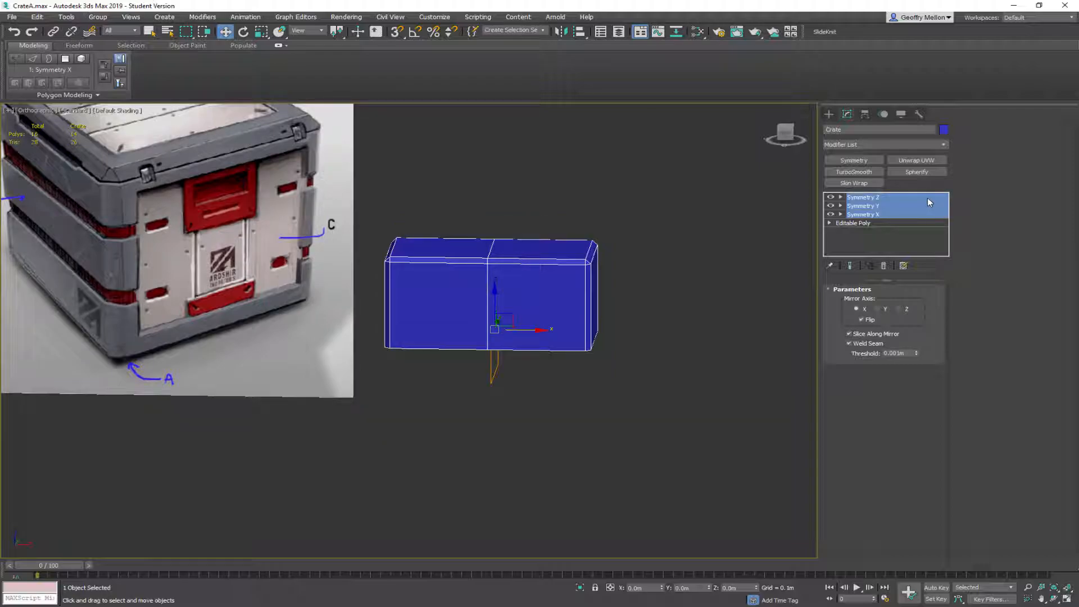
right_click(928, 203)
left_click(950, 240)
middle_click_drag(658, 258, 623, 233, "alt")
Go to the crate's Editable Poly level and show the end result of the full modifier stack
left_click(886, 198)
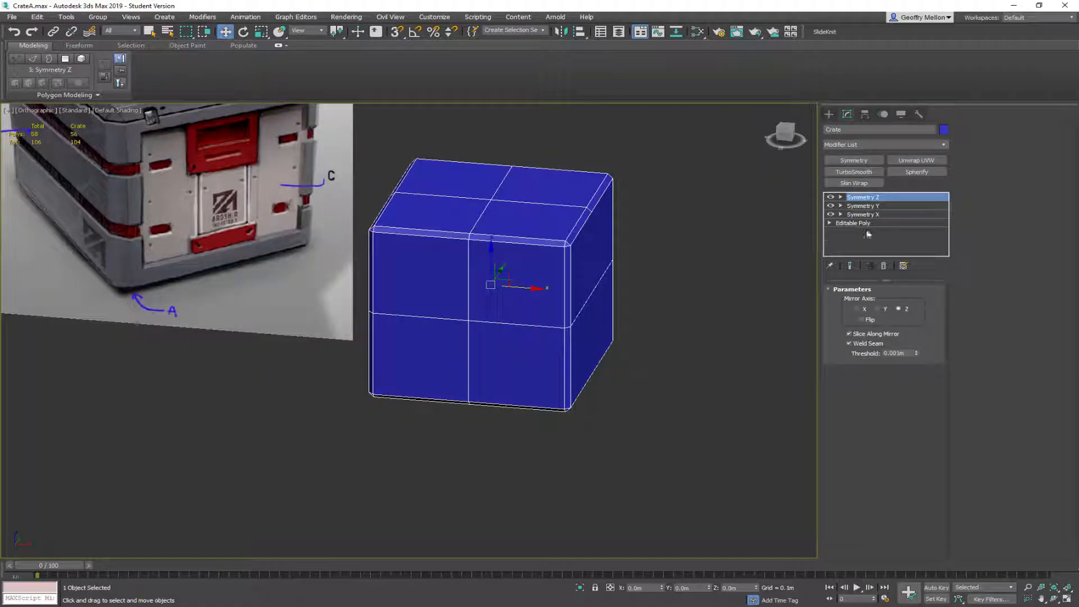
left_click(865, 224)
middle_click_drag(592, 313, 613, 271, "alt")
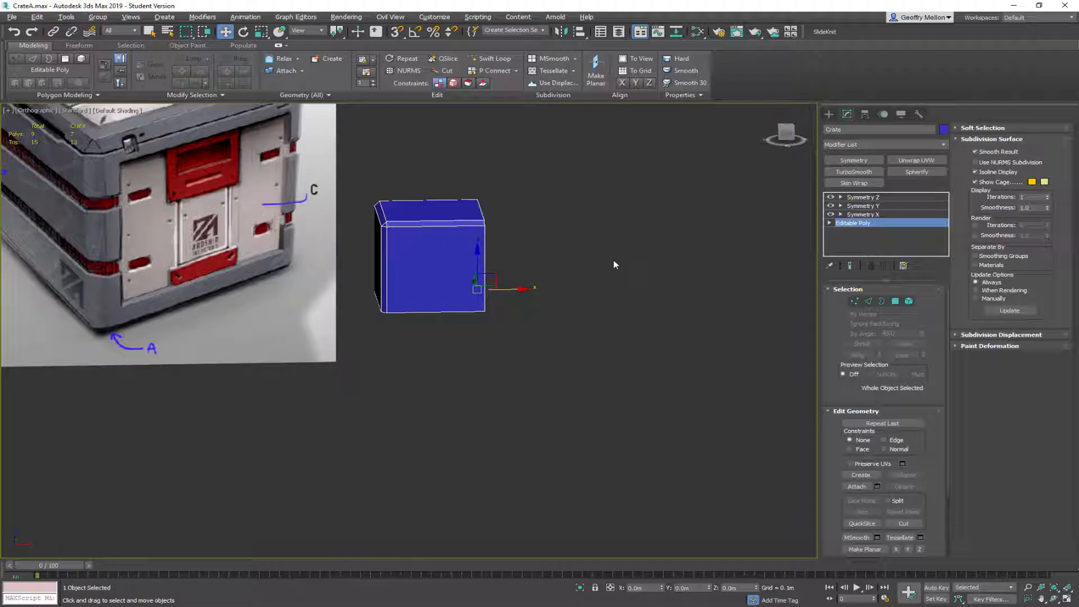
middle_click_drag(571, 267, 641, 266, "alt")
left_click(849, 265)
mouse_move(505, 271)
middle_mouse_down("alt")
mouse_move(443, 202)
mouse_move(334, 310)
mouse_move(504, 281)
mouse_move(513, 234)
mouse_move(540, 262)
mouse_move(433, 291)
mouse_move(477, 267)
mouse_move(522, 264)
mouse_move(508, 262)
middle_mouse_up("alt")
scroll(515, 258, "down", 3)
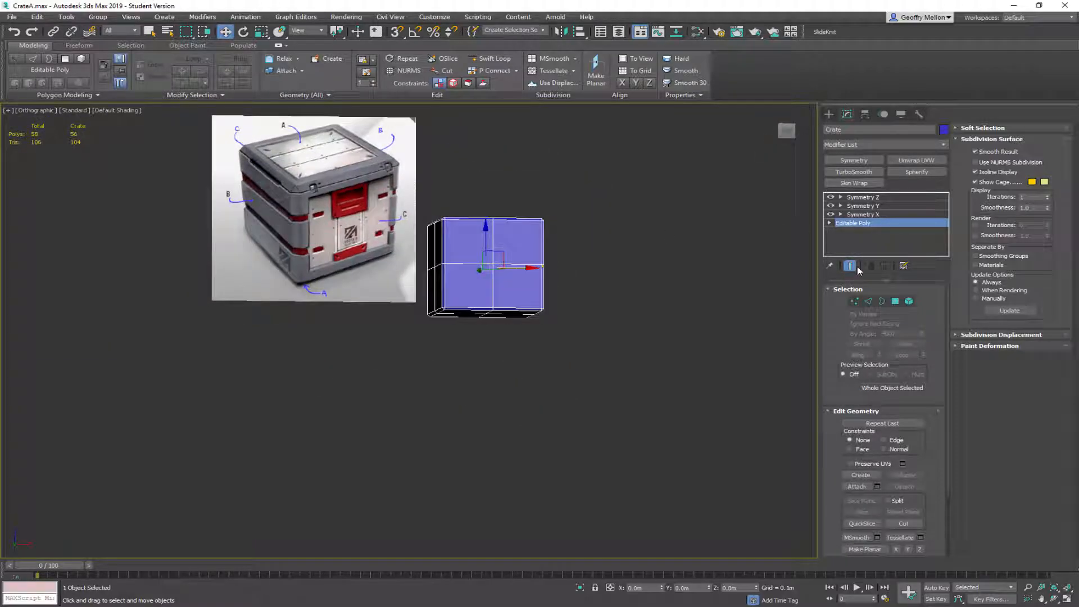
Enter vertex editing on the Editable Poly and view the mirrored crate from the Front beside the reference image
left_click(829, 223)
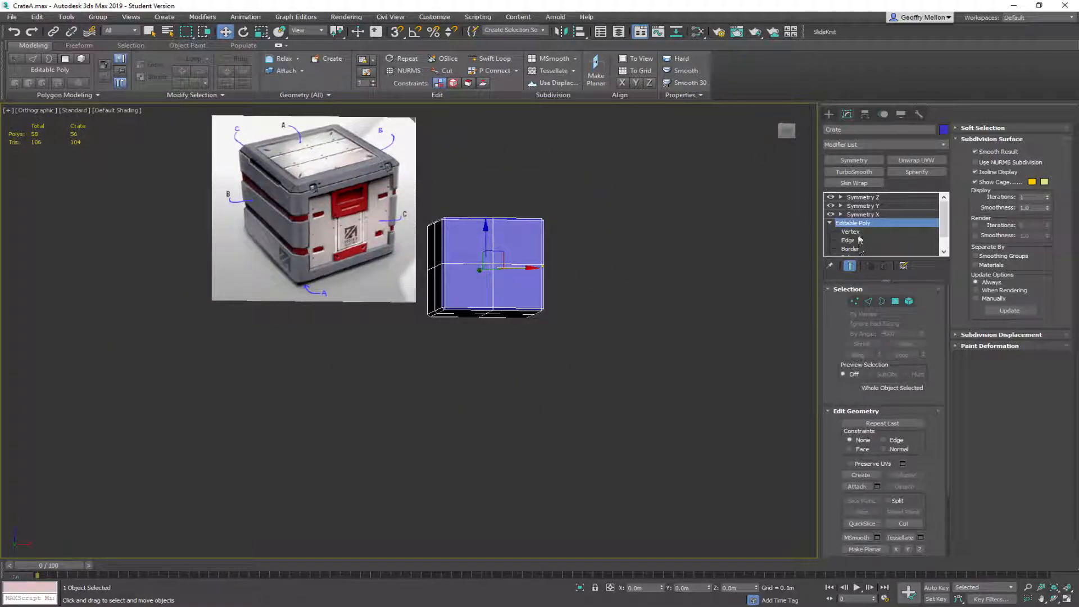
left_click(850, 232)
middle_click_drag(518, 296, 505, 269, "alt")
scroll(355, 237, "up", 4)
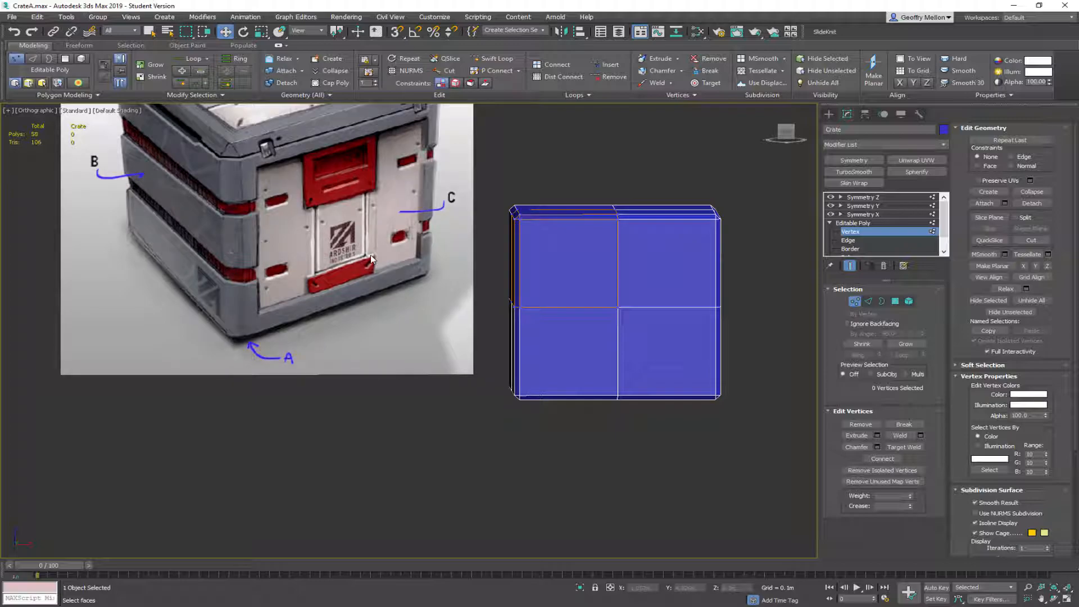
key("f")
scroll(365, 281, "up", 8)
scroll(360, 309, "down", 10)
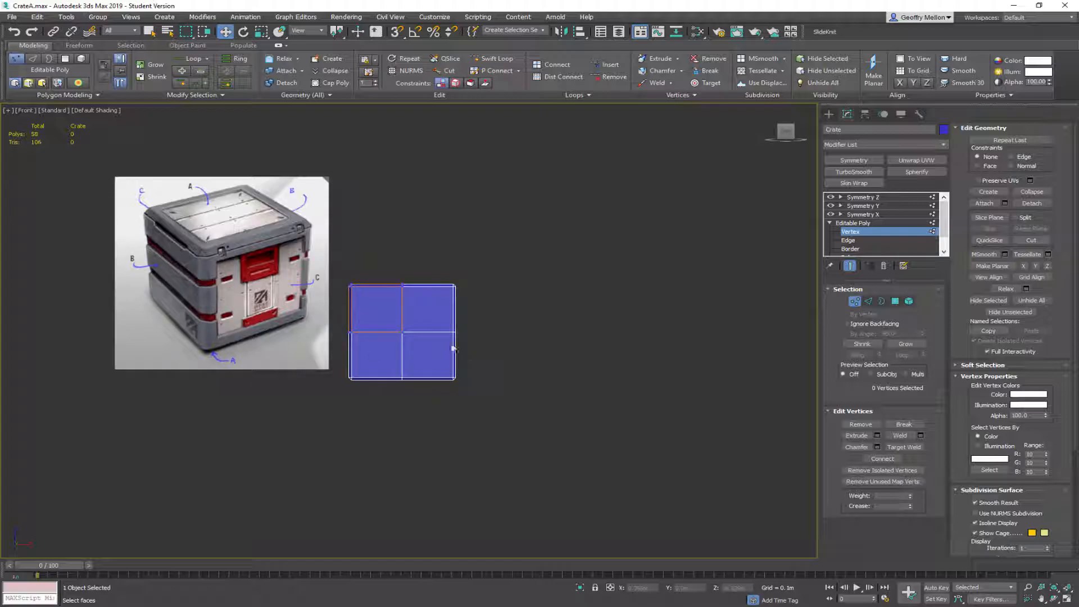
scroll(449, 326, "up", 4)
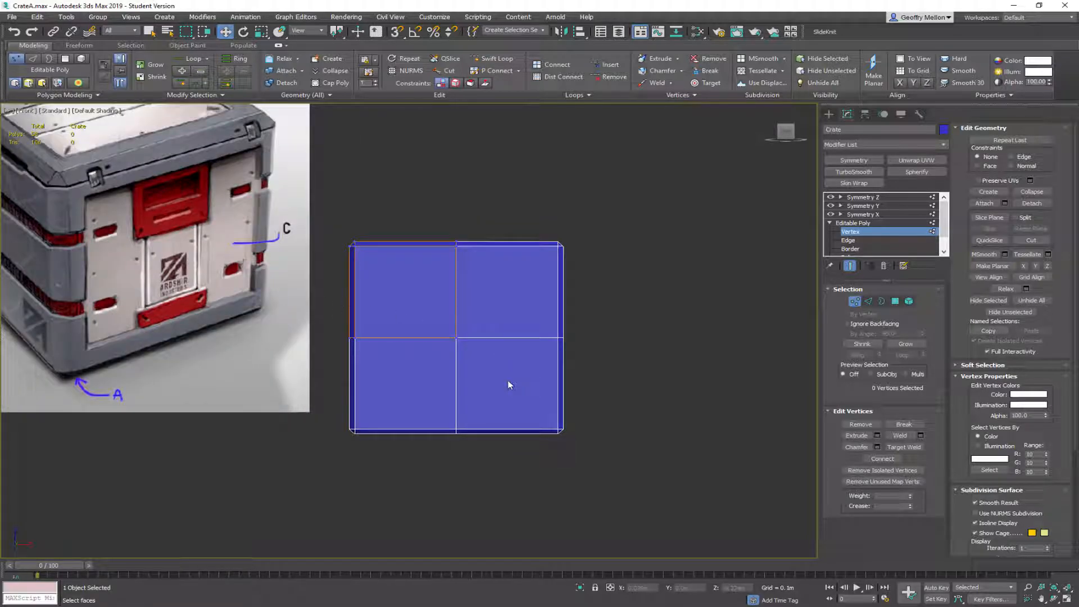
Connect the four vertical edges of the corner section using 2 segments, pinch -25 and slide -50
key("2")
left_click_drag(622, 303, 325, 296)
right_click(715, 308)
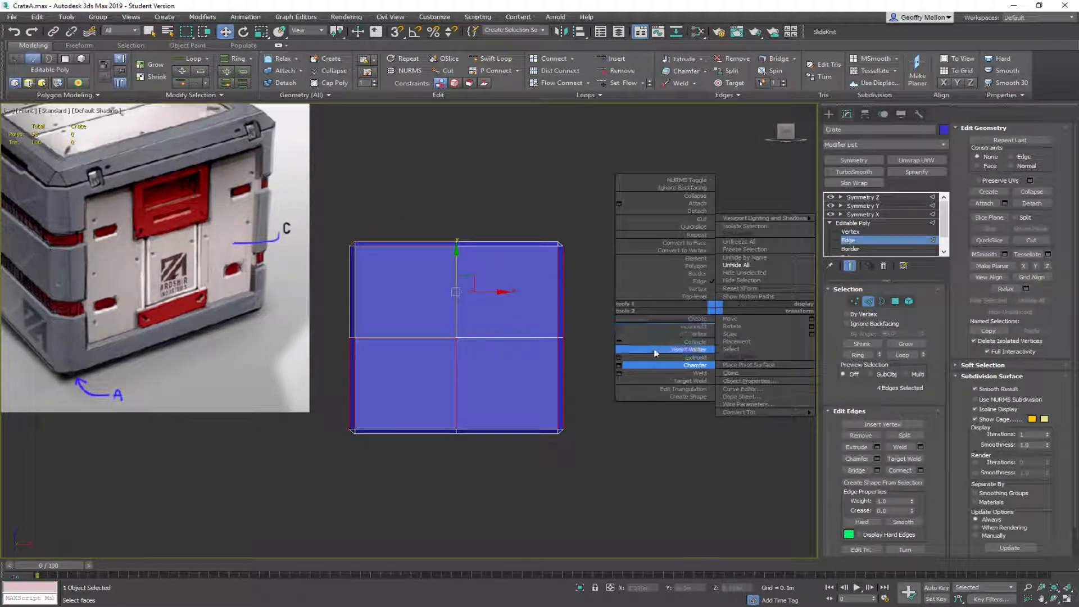
left_click(620, 342)
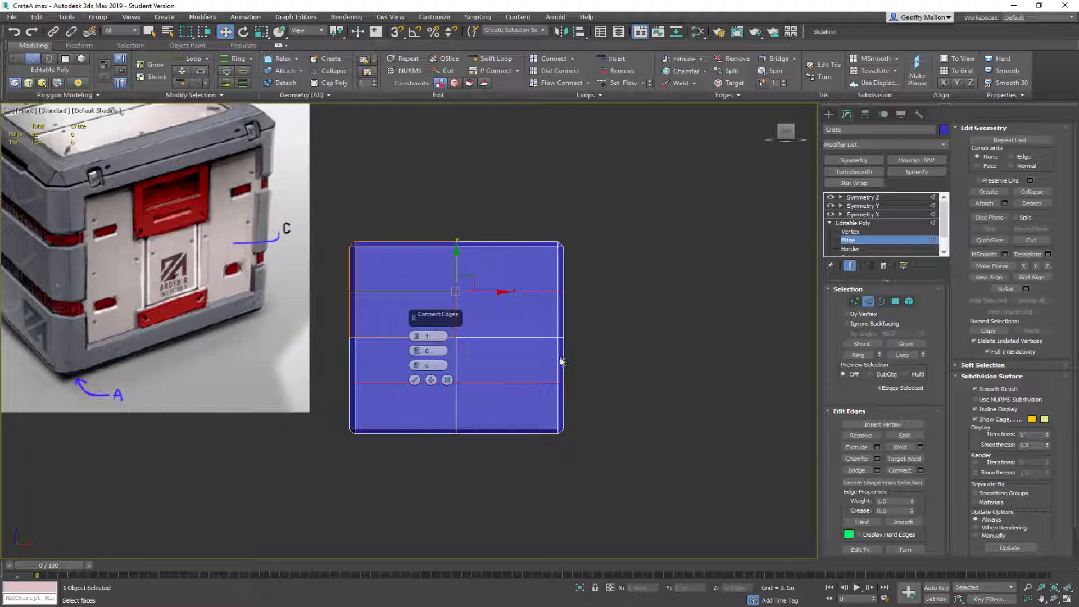
middle_click_drag(185, 266, 225, 278)
left_click_drag(435, 314, 487, 158)
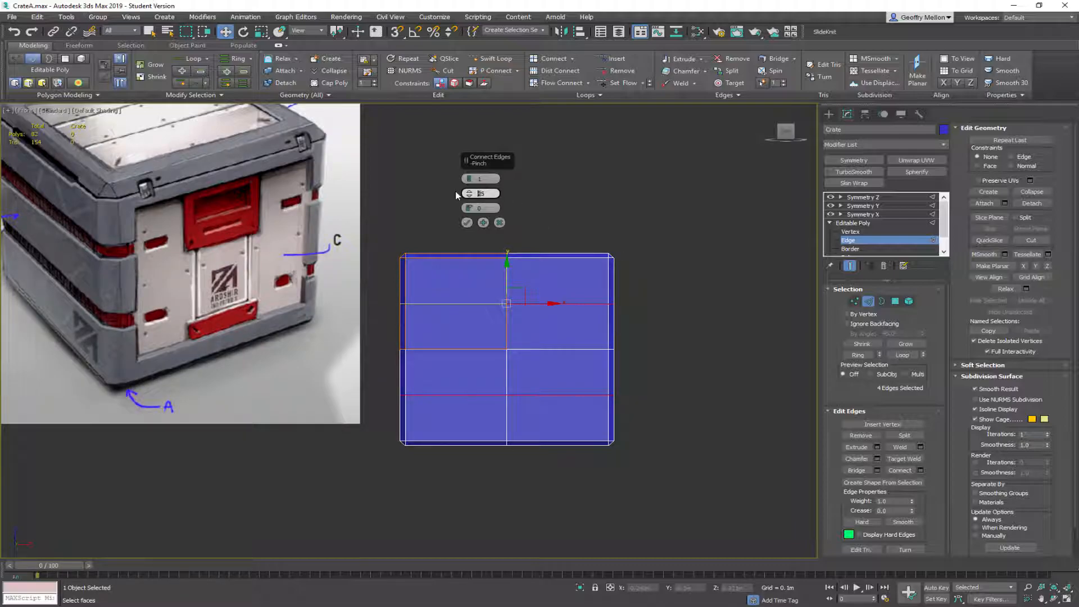
left_click_drag(493, 193, 461, 192)
left_click(490, 205)
type("-50")
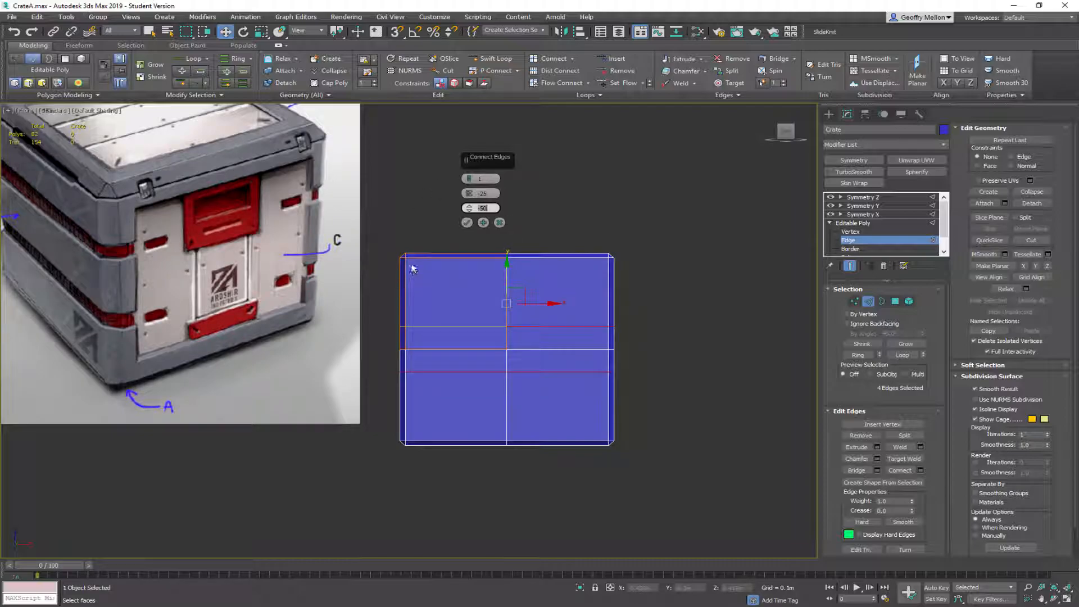
left_click(403, 301)
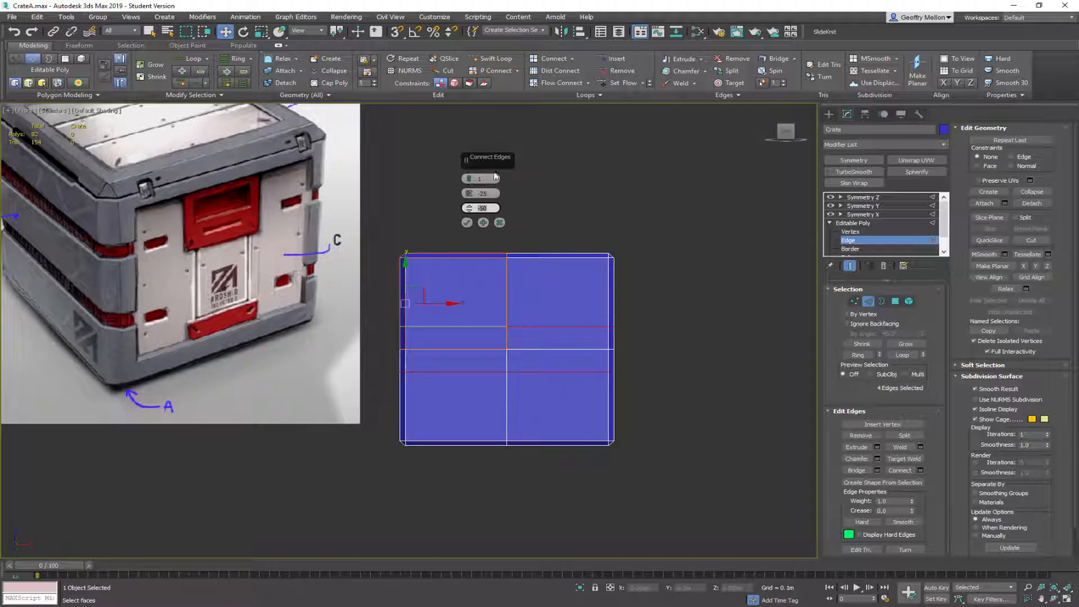
left_click(469, 177)
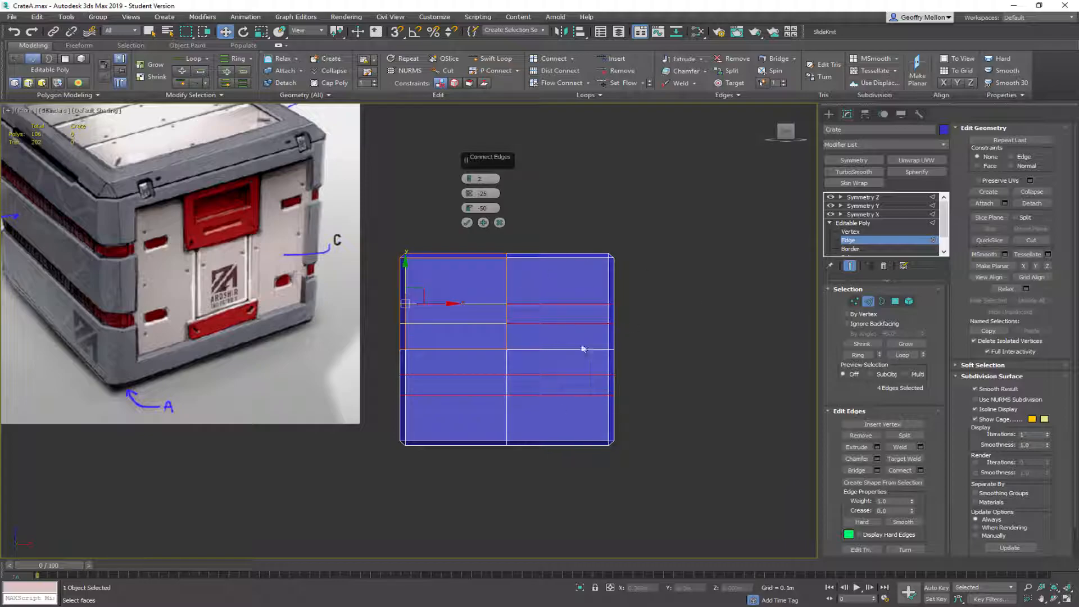
Compare the previewed edge lines on the crate with the red strips in the reference image
key("F4")
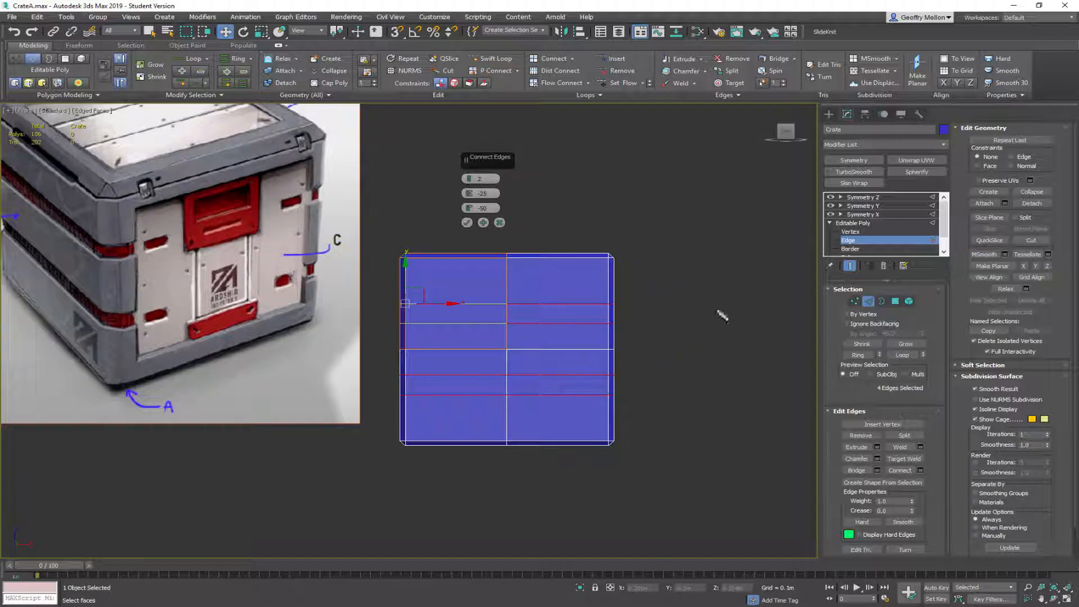
left_click_drag(568, 372, 609, 312)
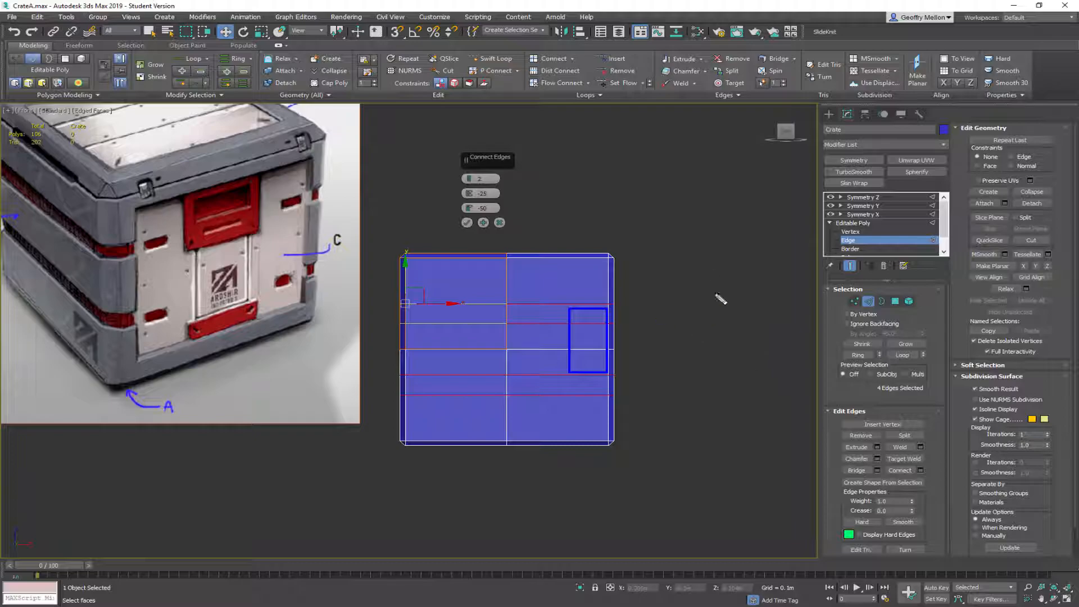
key("Escape")
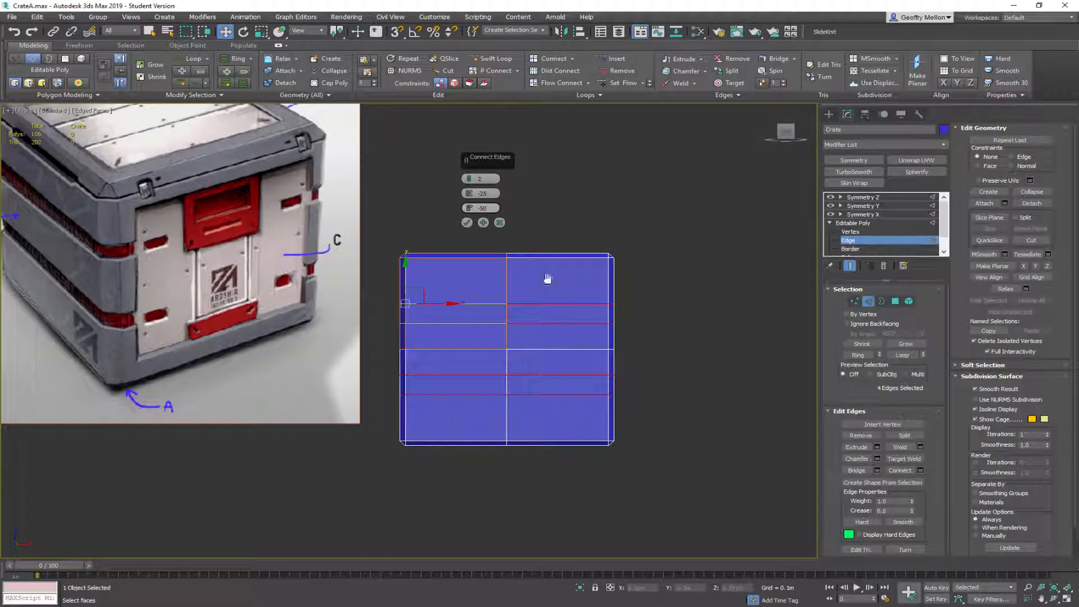
middle_click_drag(543, 285, 539, 305)
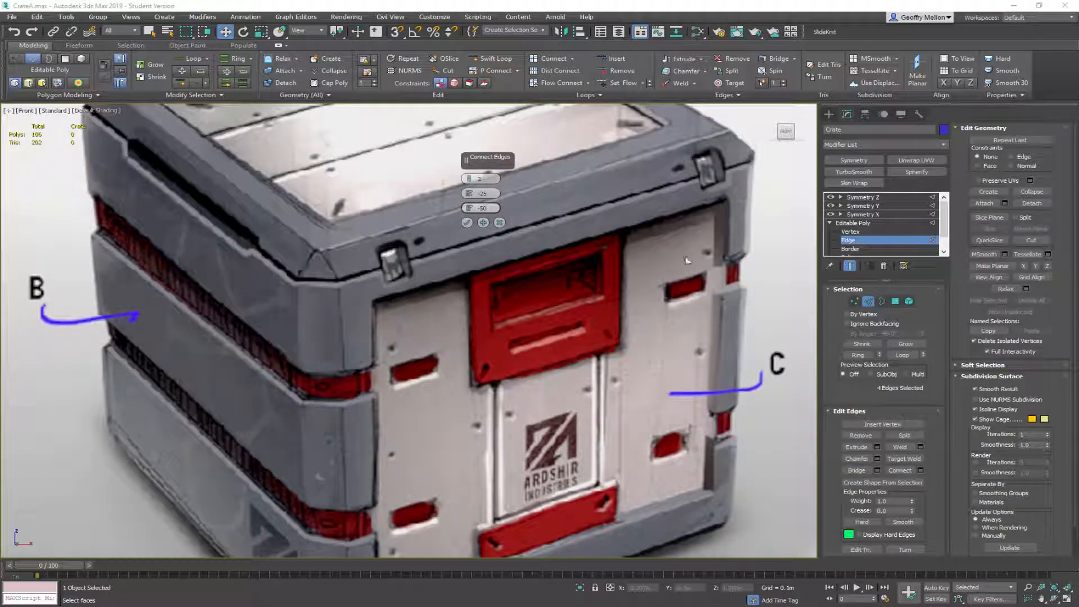
scroll(676, 260, "down", 4)
middle_click_drag(676, 260, 417, 220)
scroll(418, 218, "down", 1)
scroll(435, 206, "up", 3)
mouse_move(616, 260)
middle_mouse_down()
mouse_move(528, 268)
mouse_move(537, 254)
mouse_move(604, 247)
middle_mouse_up()
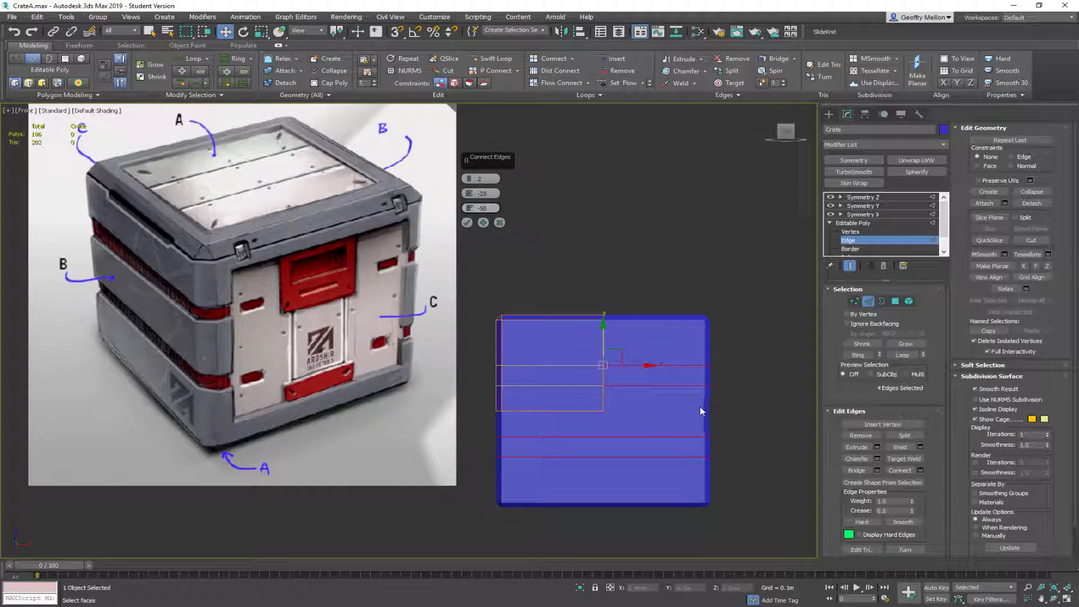
Accept the connected edges and select the three polygons forming the band around the corner section
left_click(467, 222)
middle_click_drag(646, 349, 610, 311)
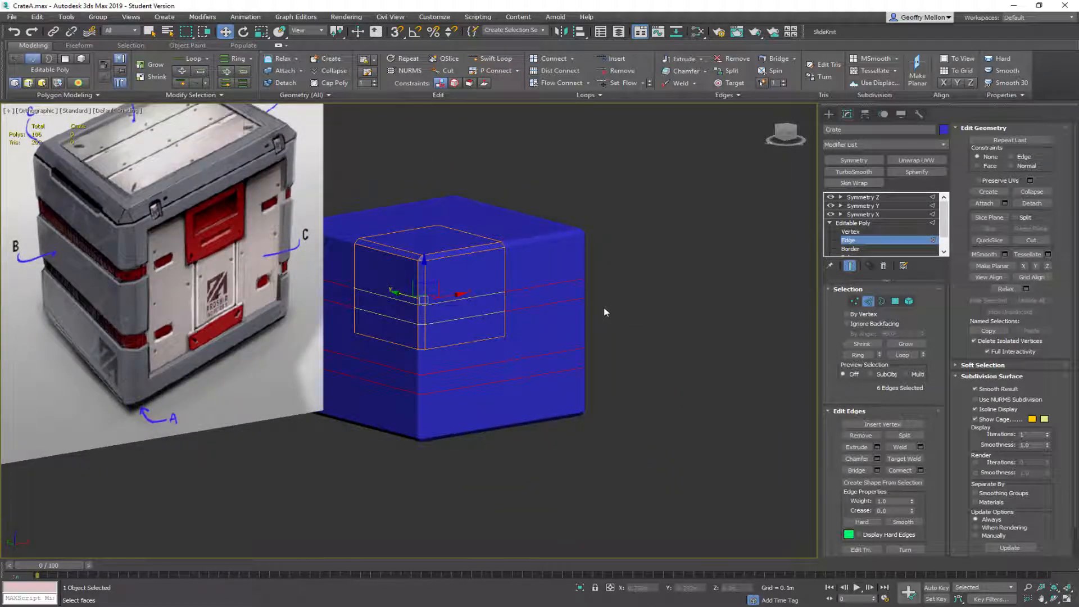
key("4")
left_click(471, 304)
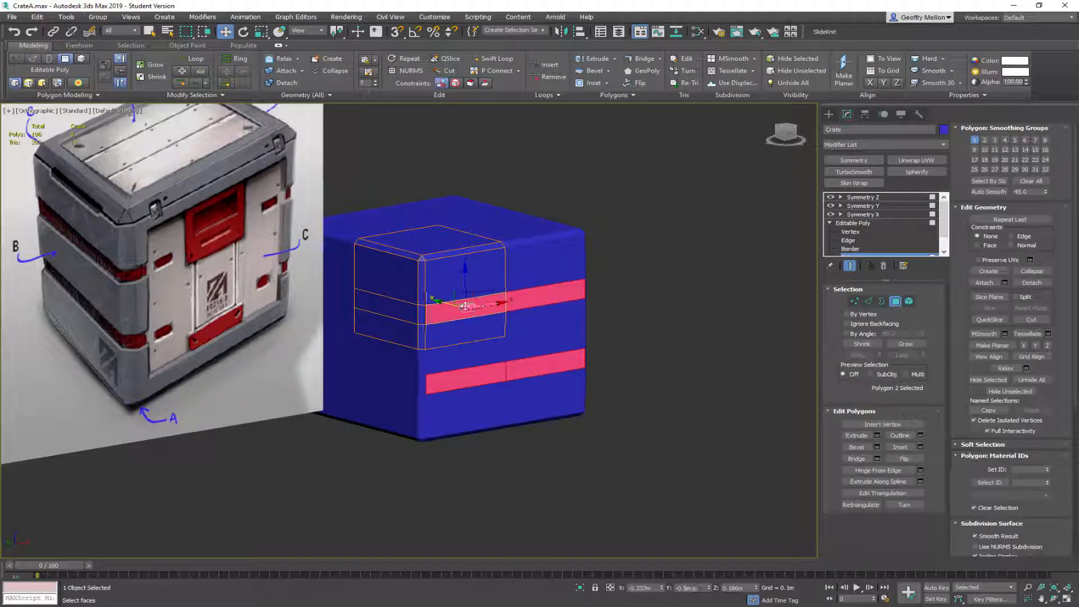
key("ctrl+z")
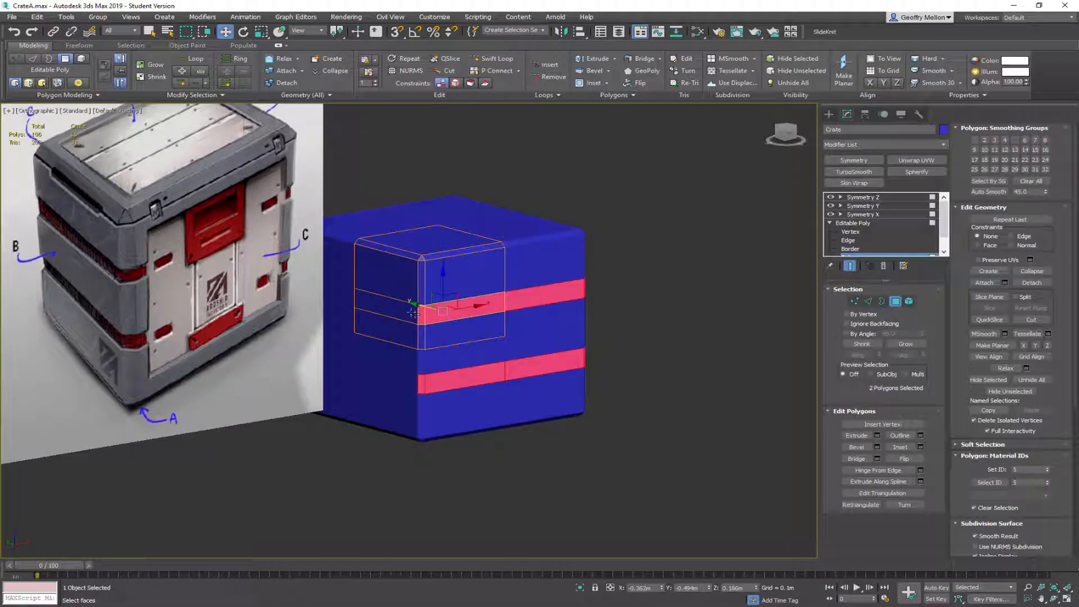
left_click(405, 309, "ctrl")
Bevel the three selected band polygons inward with a height of -0.02 m
right_click(693, 330)
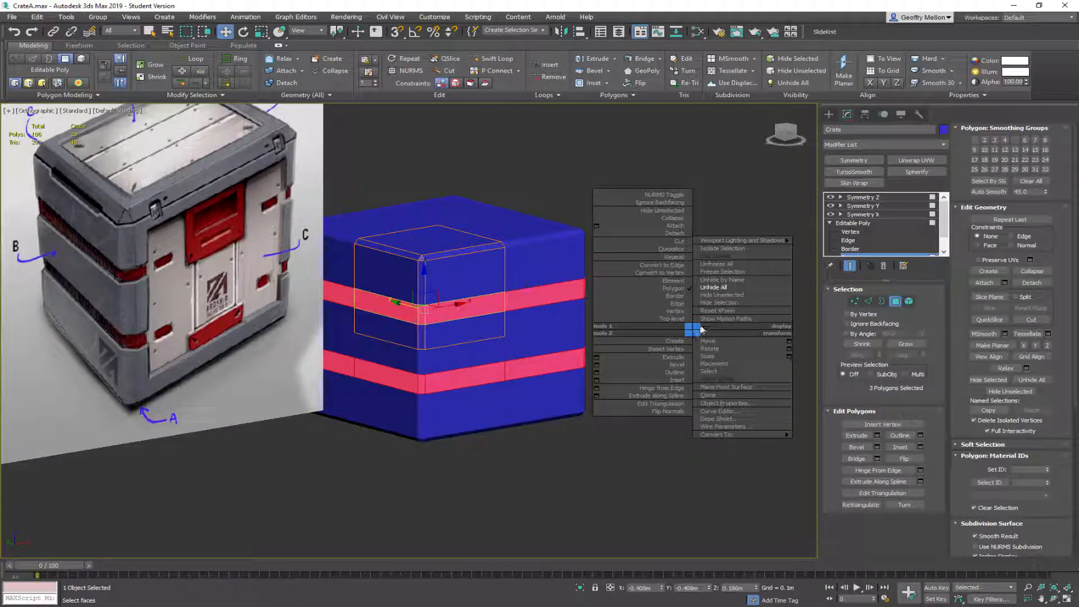
left_click(597, 365)
middle_click_drag(684, 356, 651, 346, "alt")
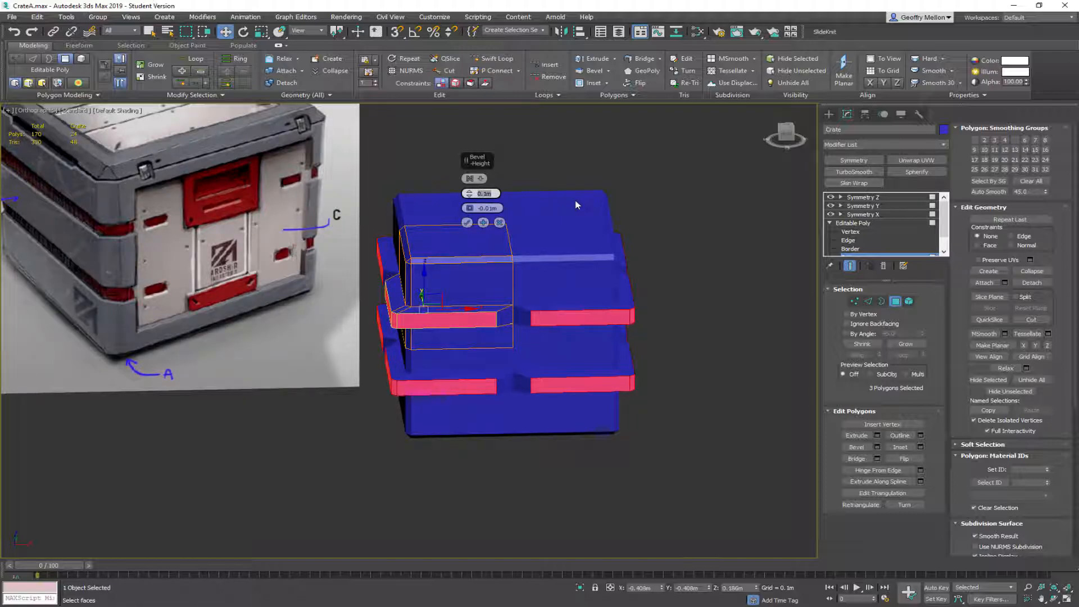
type("0")
key("Return")
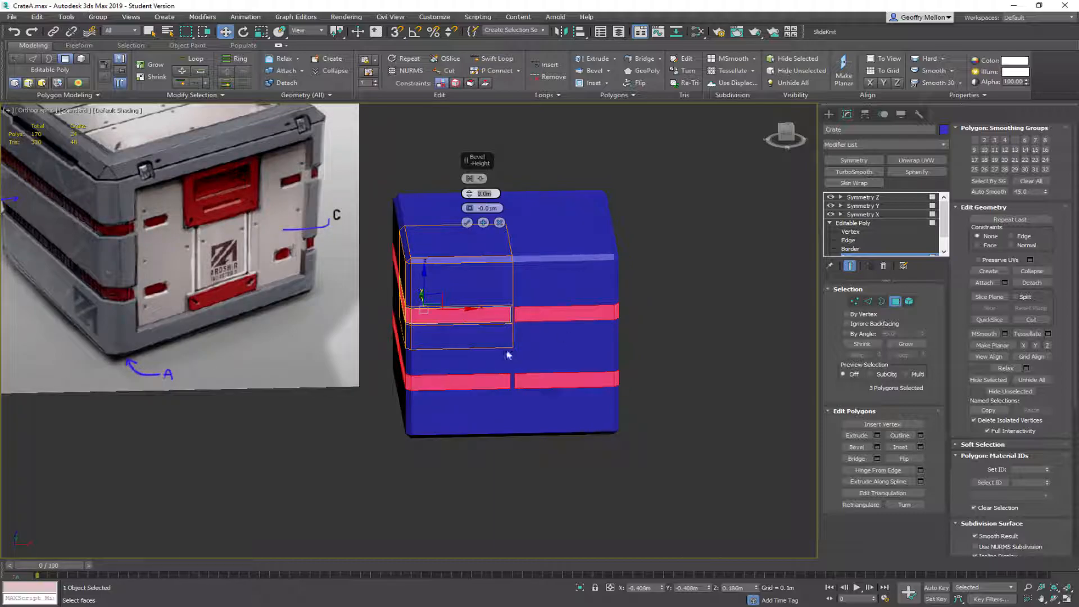
scroll(513, 356, "up", 5)
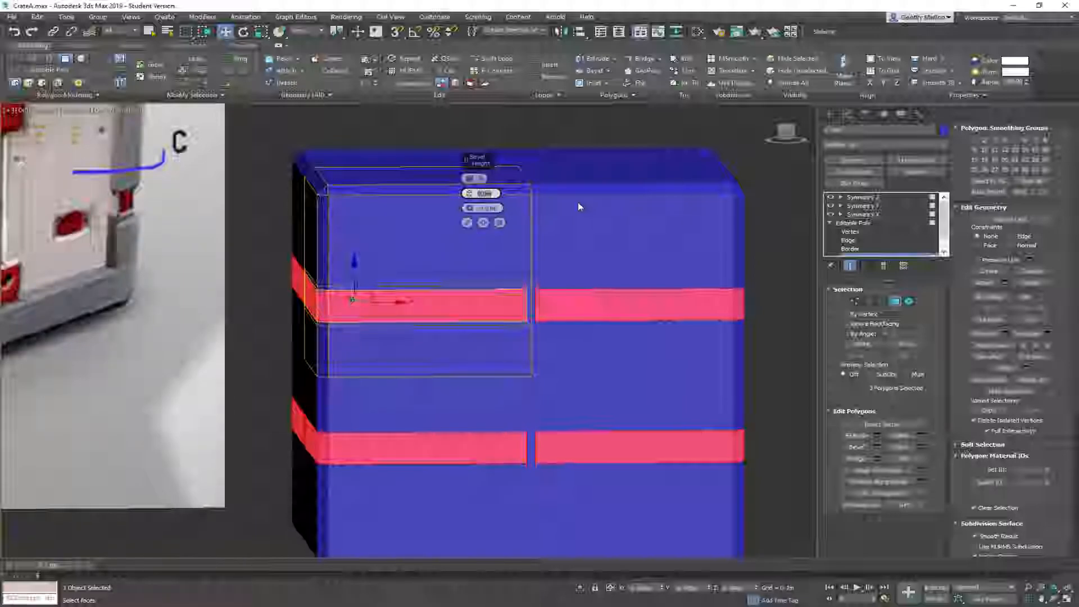
type("-0.02")
key("Return")
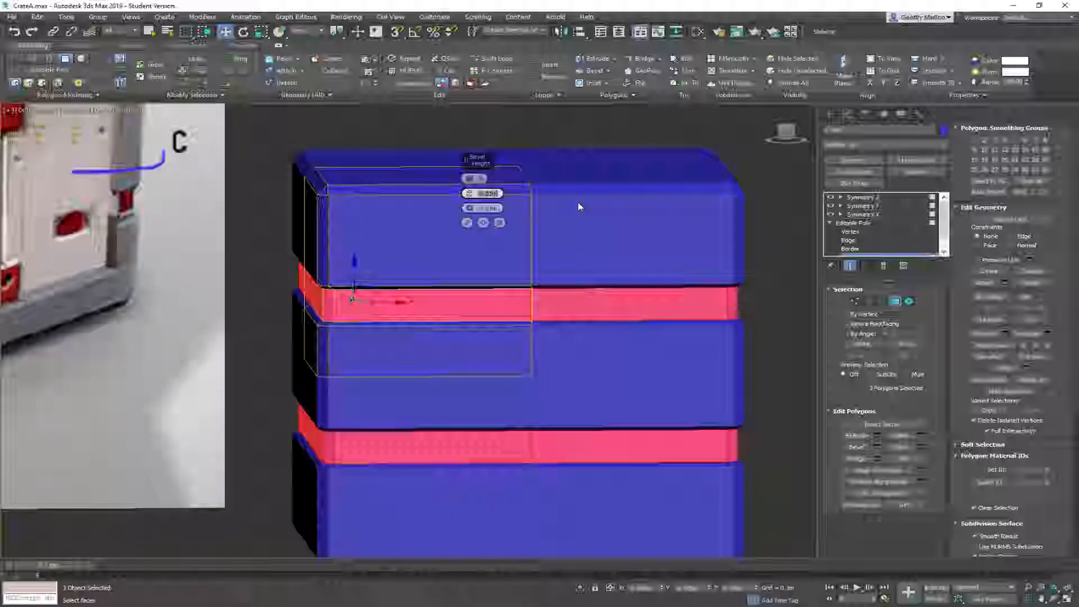
mouse_move(339, 315)
middle_mouse_down("alt")
mouse_move(384, 319)
mouse_move(305, 315)
mouse_move(257, 332)
mouse_move(414, 301)
mouse_move(324, 311)
middle_mouse_up("alt")
key("p")
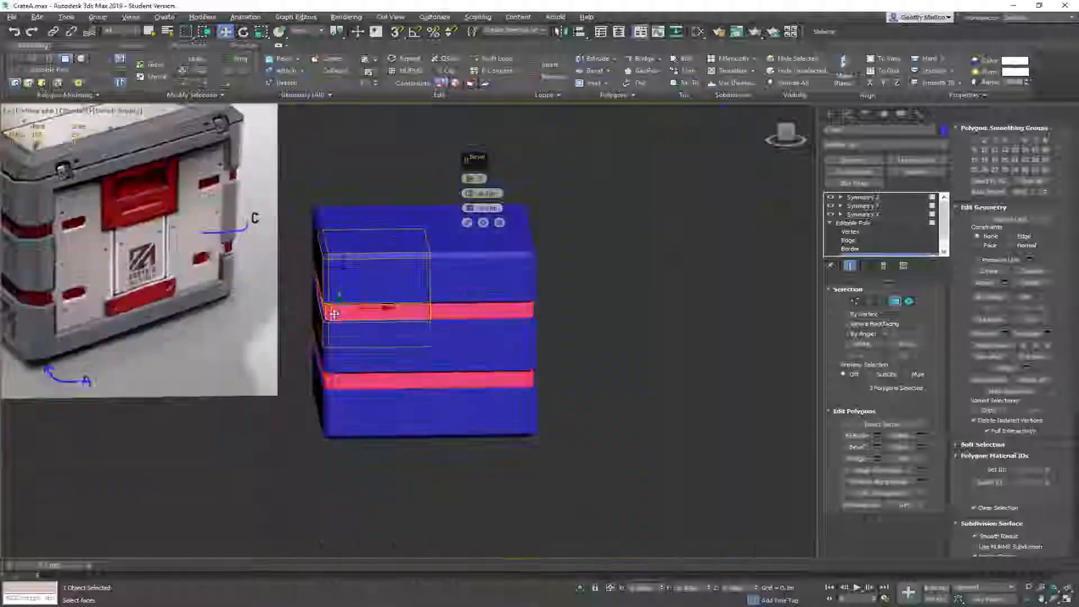
left_click(467, 222)
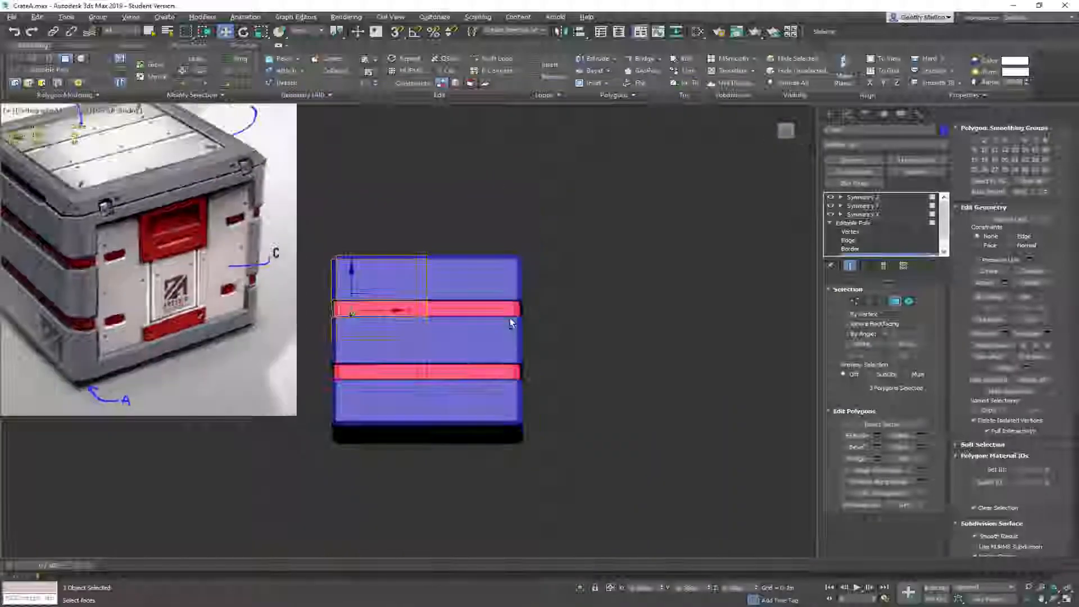
Show edged faces and examine the recessed bands on the mirrored crate, ending in edge editing of the base mesh
middle_click_drag(510, 318, 513, 332, "alt")
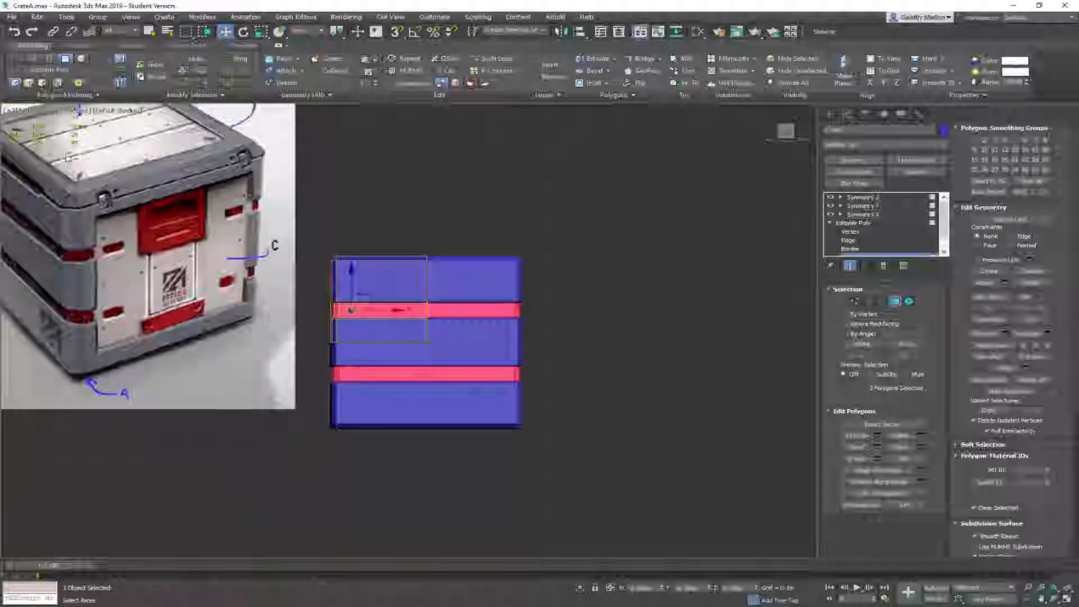
middle_click_drag(495, 293, 541, 304)
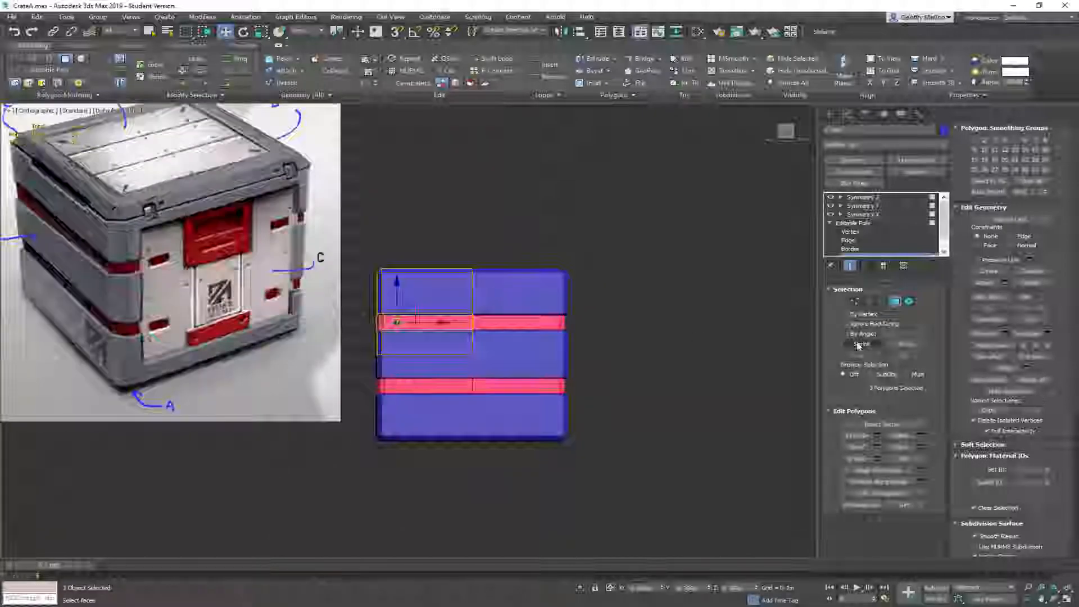
left_click(852, 222)
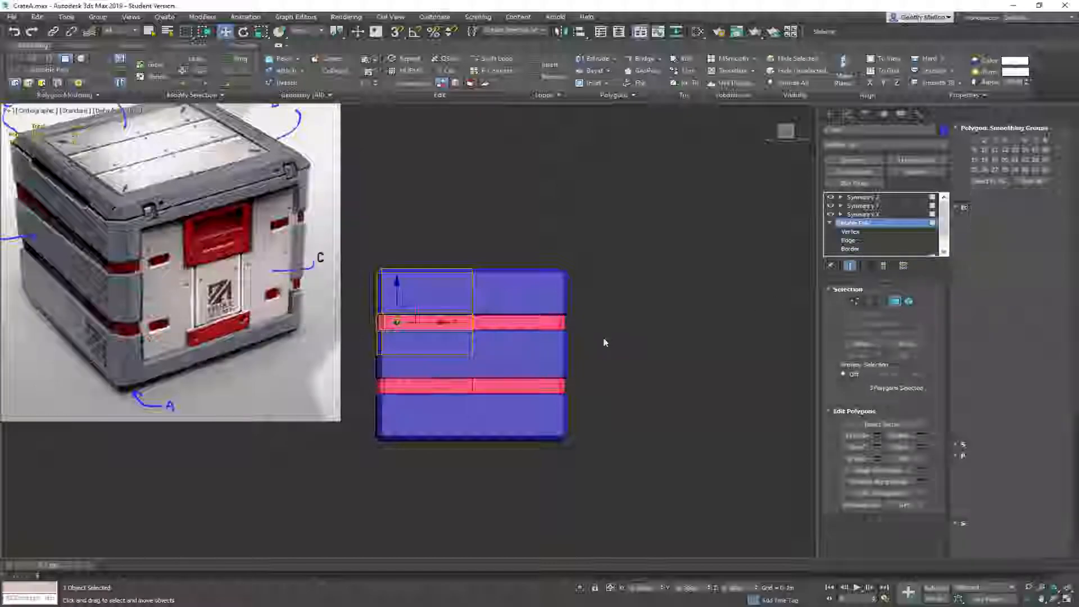
middle_click_drag(613, 336, 582, 312, "alt")
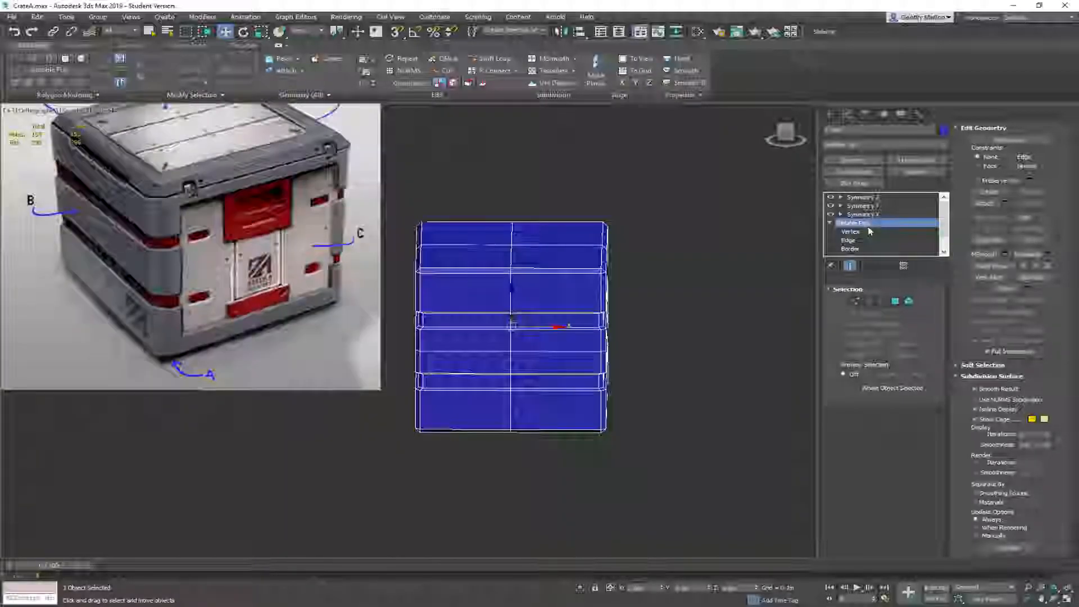
left_click(847, 240)
middle_click_drag(513, 344, 556, 332, "alt")
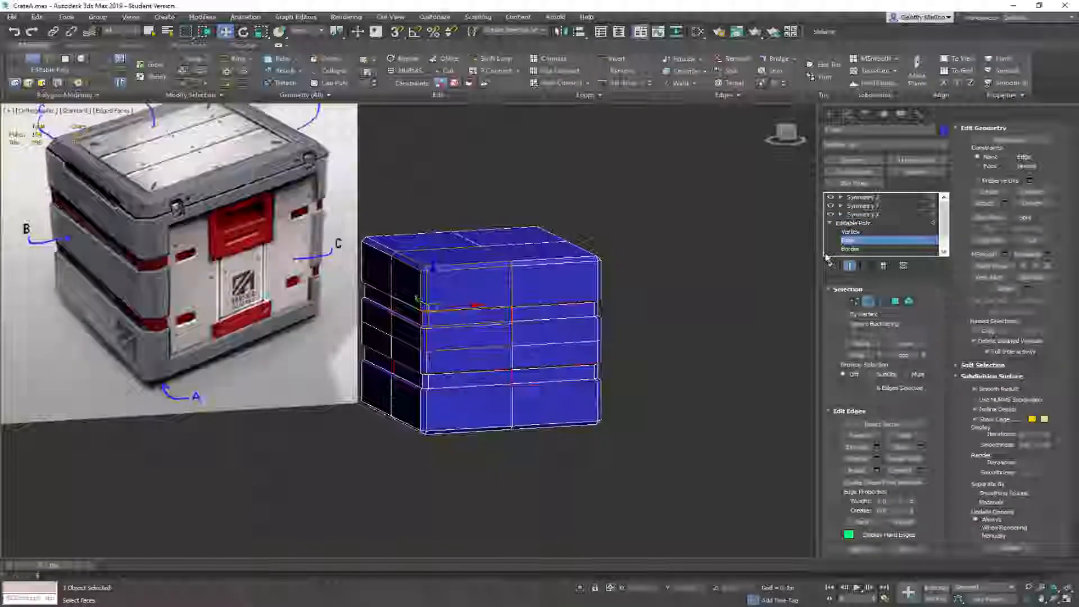
Hide the mirrored end result and delete the unneeded polygons closing the recessed band at the corner section's open sides
left_click(850, 268)
scroll(460, 301, "up", 3)
middle_click_drag(461, 301, 440, 279, "alt")
scroll(440, 279, "up", 5)
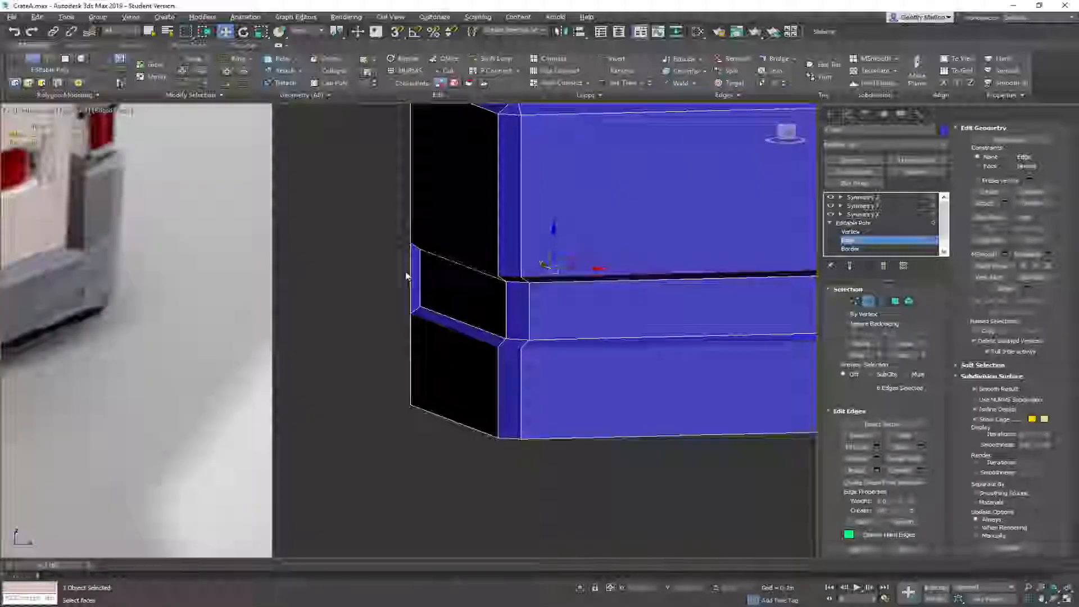
middle_click_drag(606, 304, 507, 311)
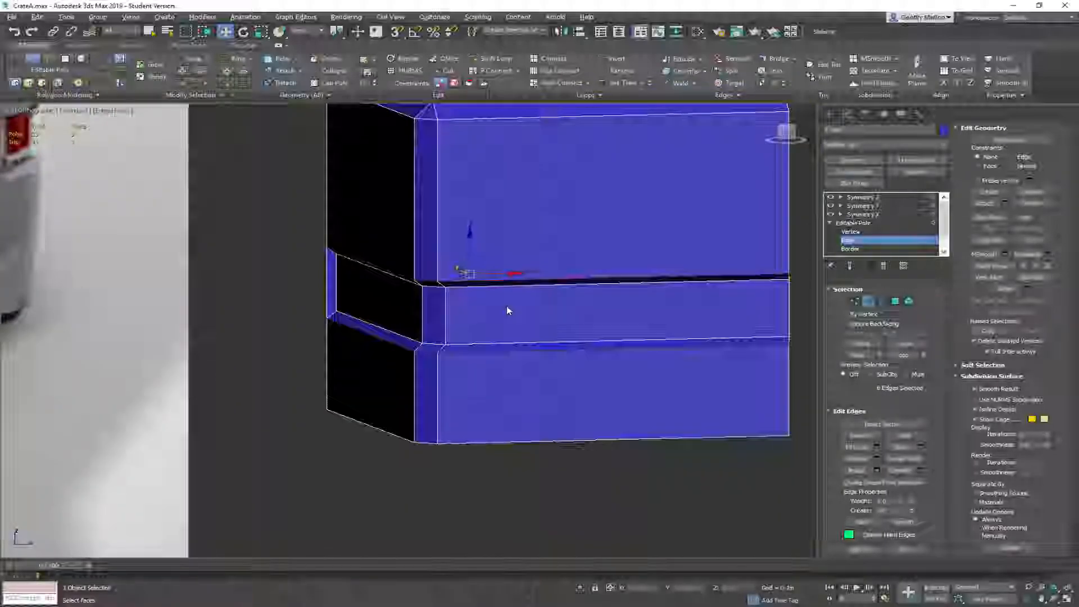
key("4")
left_click(332, 298)
middle_click_drag(604, 350, 564, 268, "alt")
left_click(638, 354)
middle_click_drag(497, 335, 534, 344)
In the Front view, line up the band's two protruding vertices with the corner section's open edge and select all vertices along it
key("f")
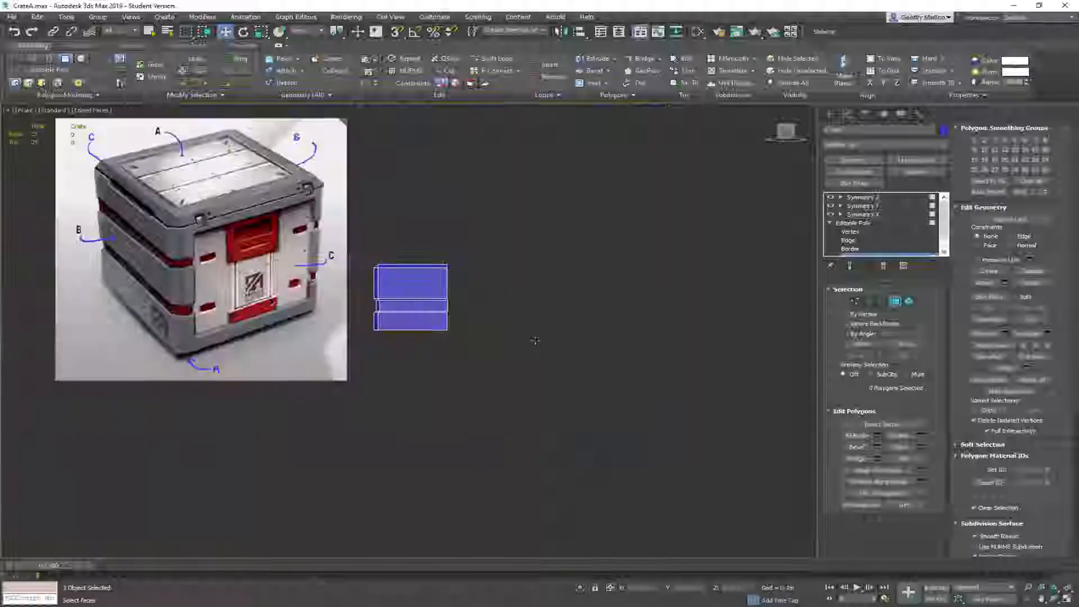
key("z")
scroll(503, 279, "down", 3)
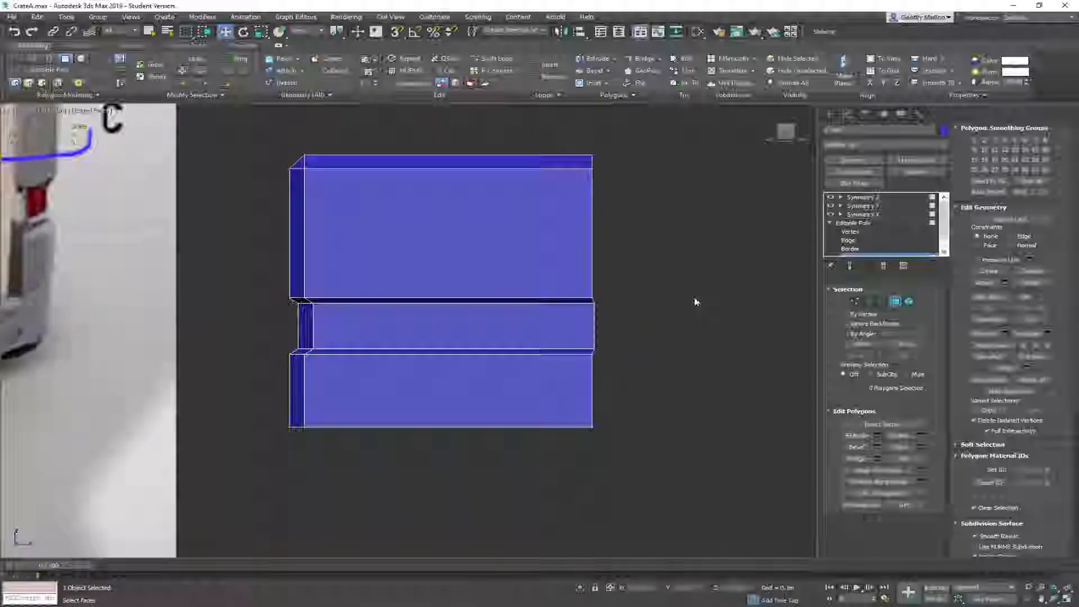
key("1")
left_click_drag(600, 533, 591, 547)
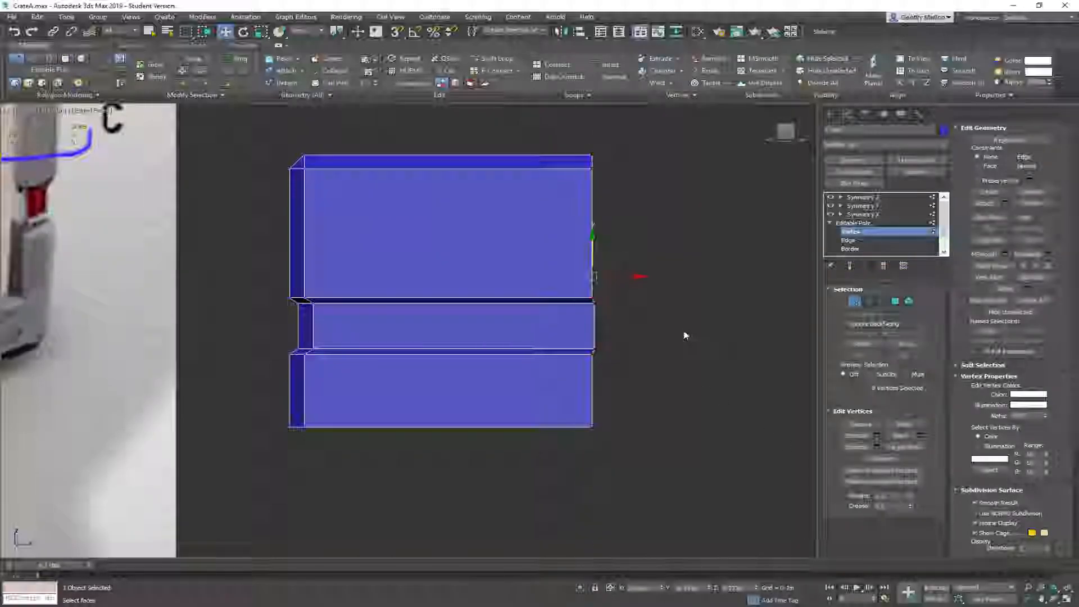
scroll(628, 337, "up", 4)
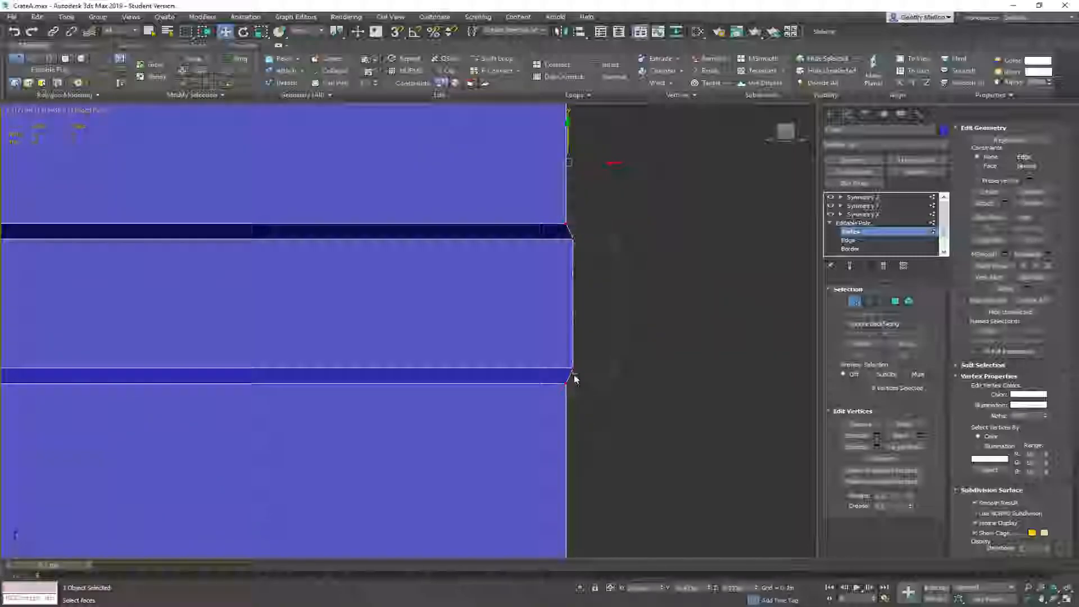
left_click_drag(568, 376, 567, 377)
left_click_drag(611, 304, 604, 303)
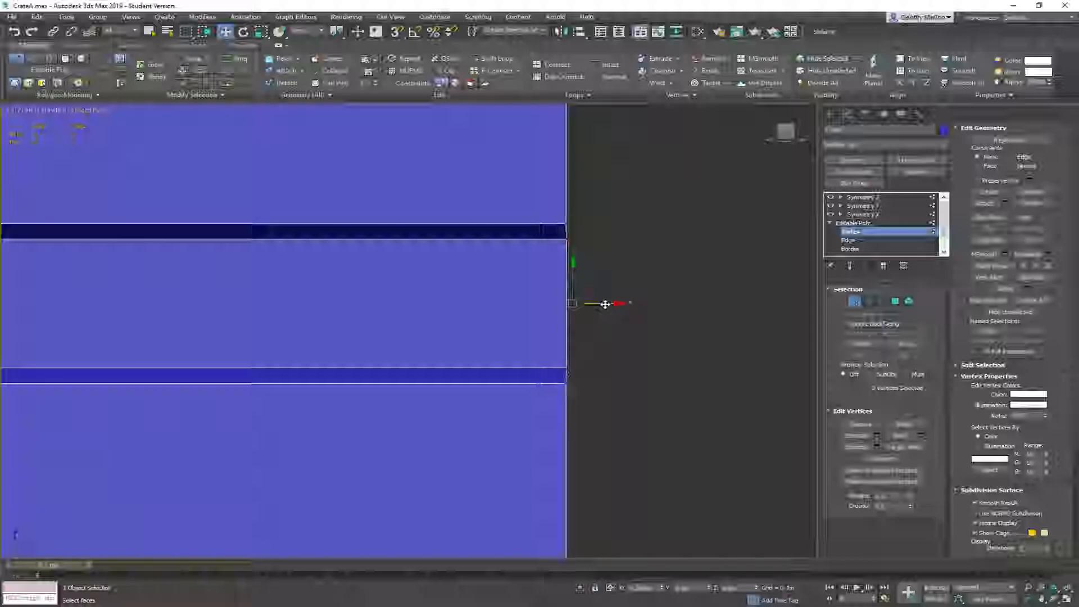
scroll(611, 303, "down", 5)
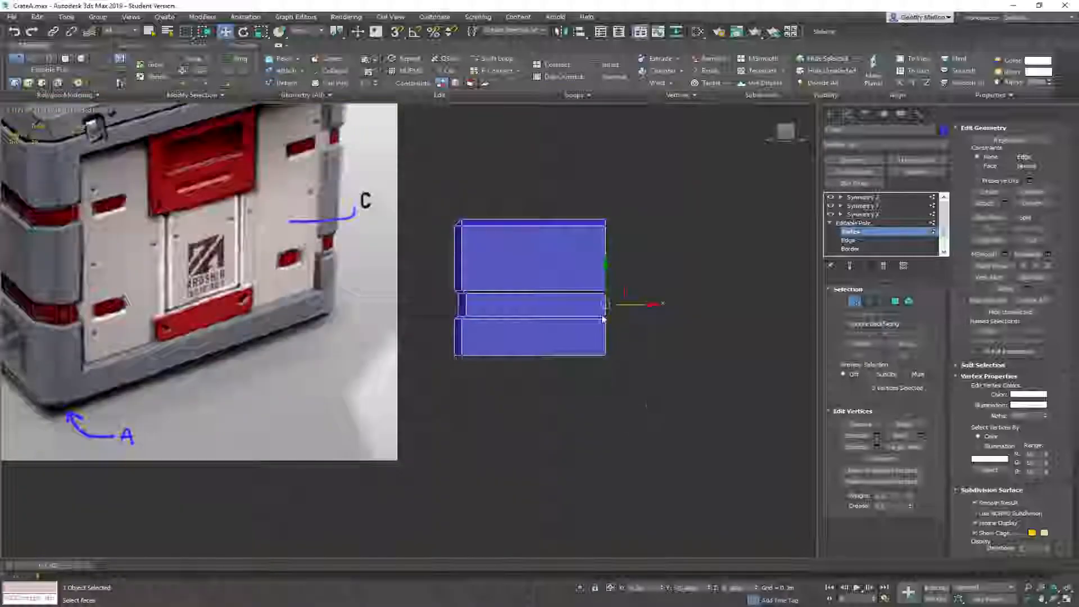
left_click_drag(597, 407, 597, 407)
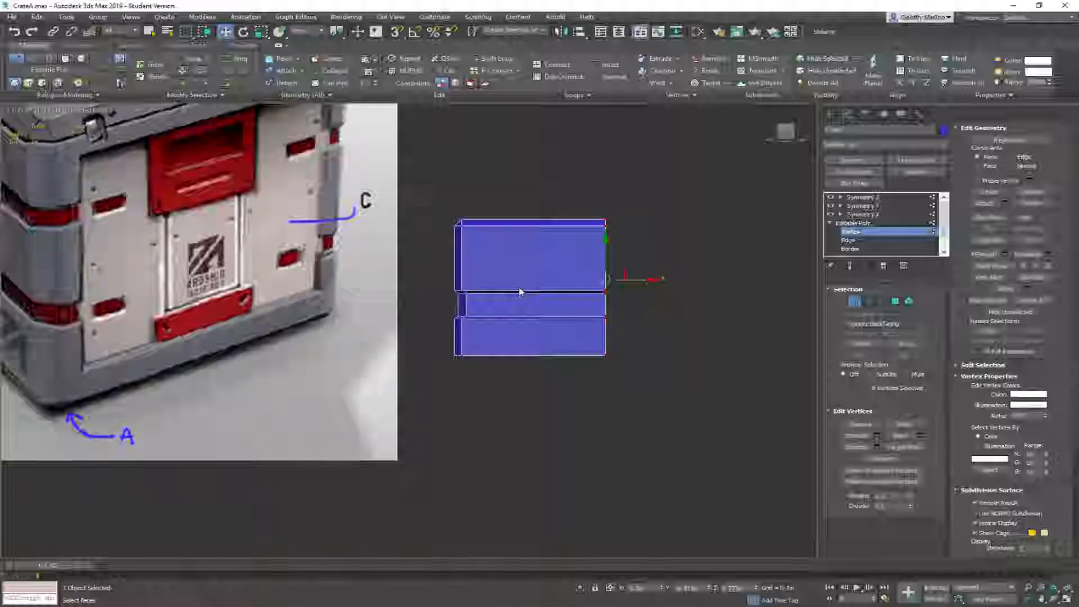
In the Left view, straighten the section's other open edge by aligning the band's protruding vertices, and show the mirrored crate again
scroll(519, 291, "up", 6)
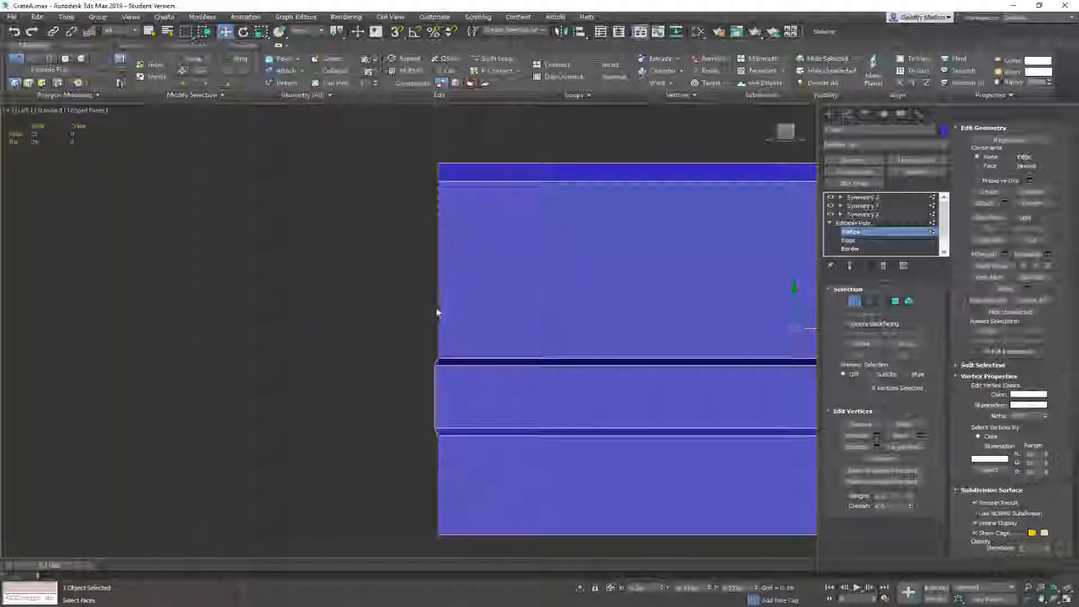
middle_click_drag(437, 313, 442, 242)
left_click_drag(401, 285, 443, 383)
scroll(456, 336, "up", 5)
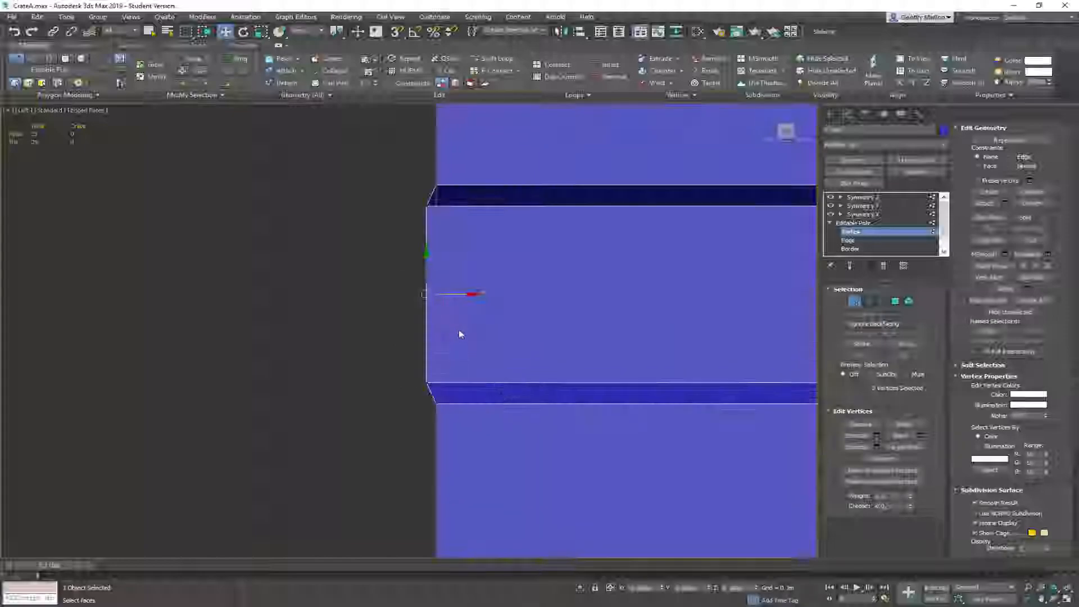
left_click_drag(457, 294, 466, 295)
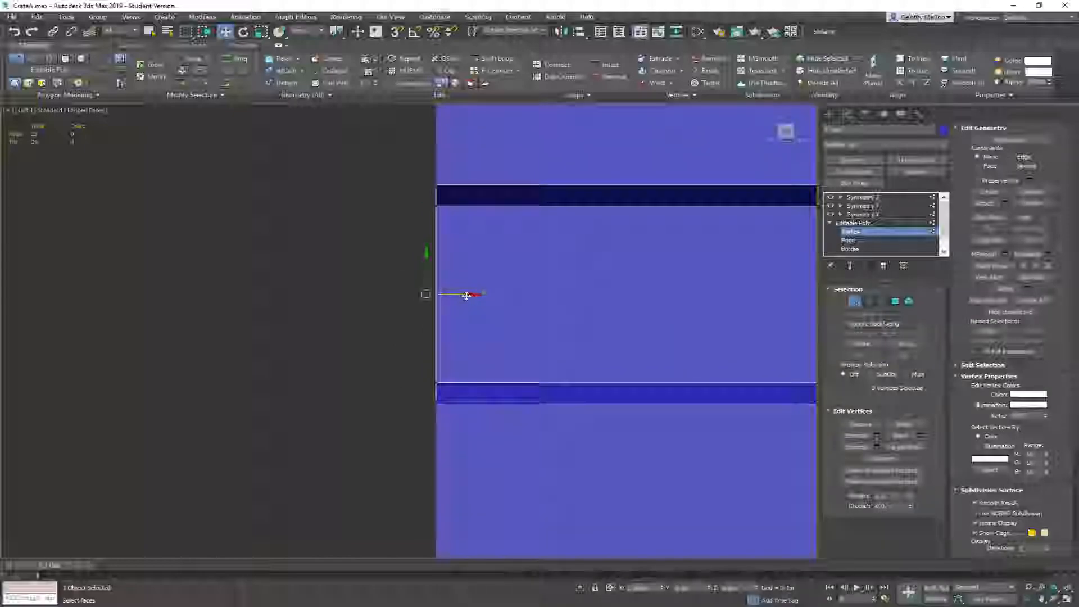
scroll(472, 321, "down", 6)
left_click_drag(442, 183, 484, 430)
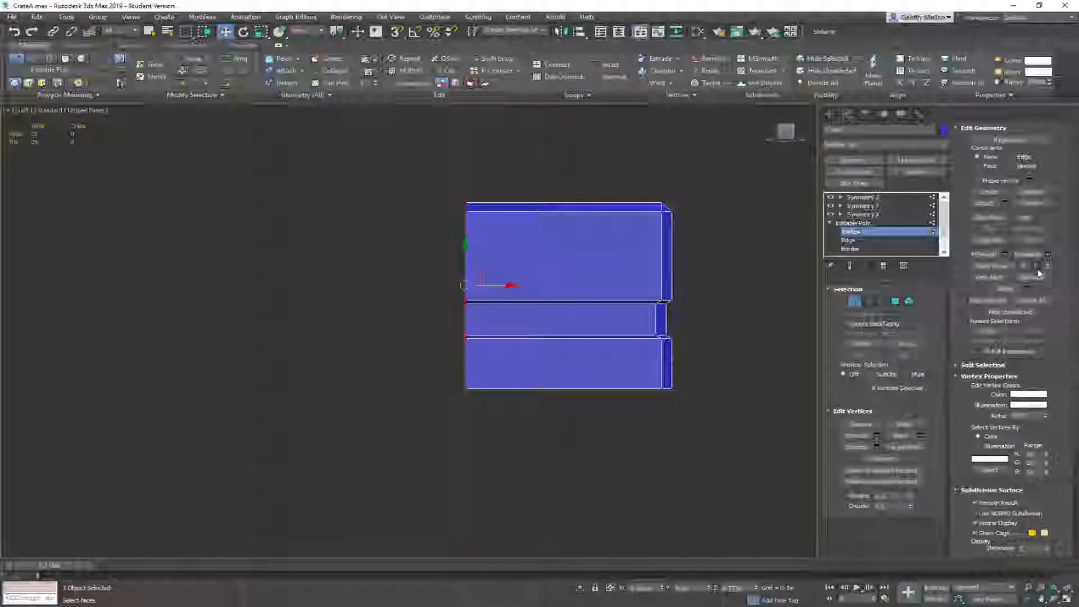
middle_click_drag(691, 318, 520, 292, "alt")
left_click(850, 264)
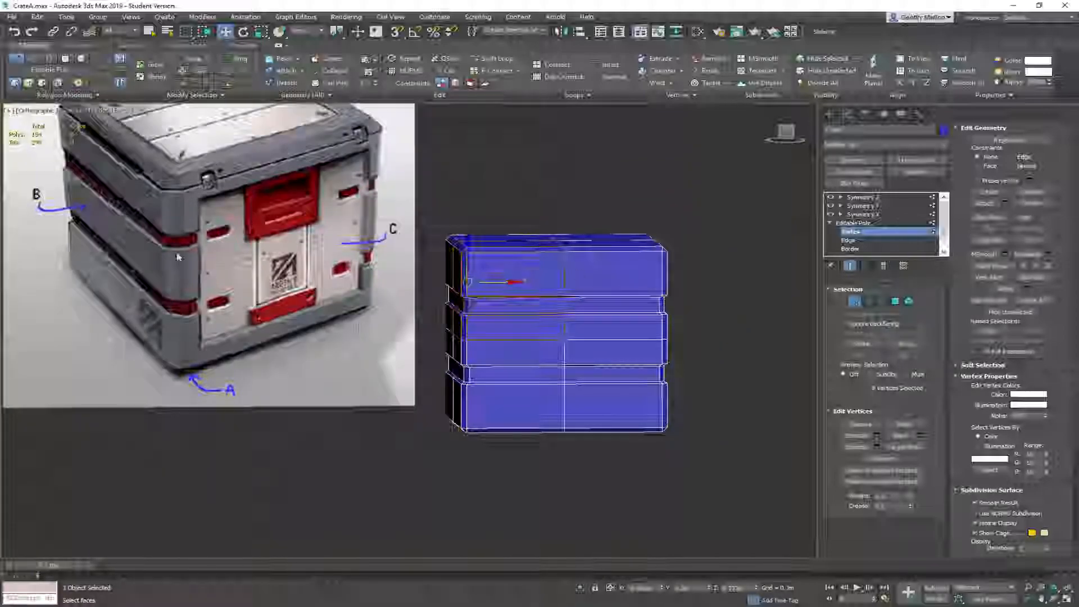
Try to collapse the crate and its Symmetry modifiers into a single Editable Poly
right_click(685, 265)
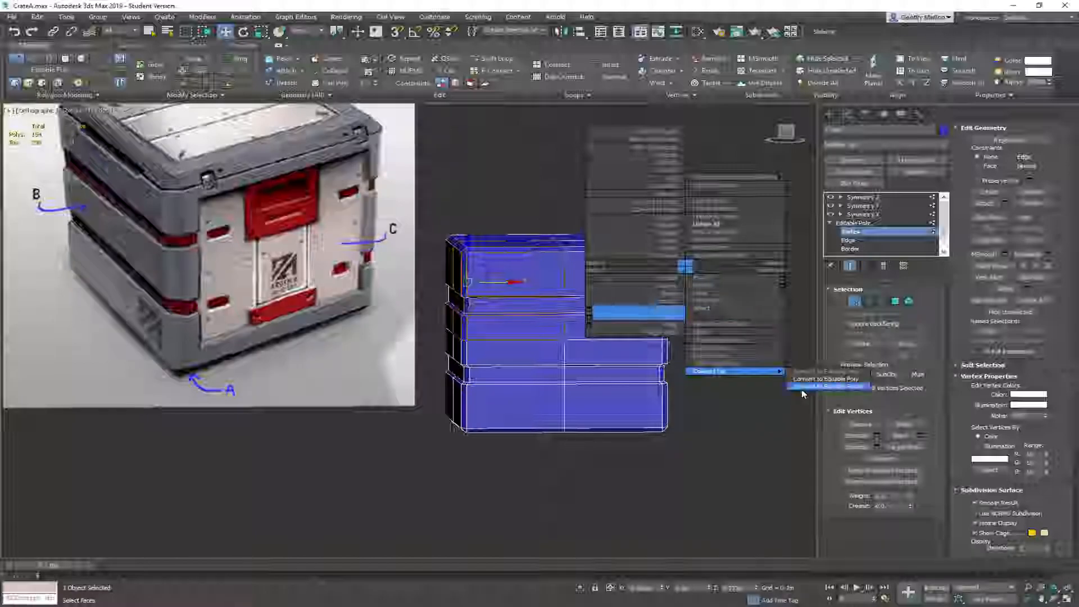
left_click(826, 379)
middle_click_drag(475, 211, 578, 299, "alt")
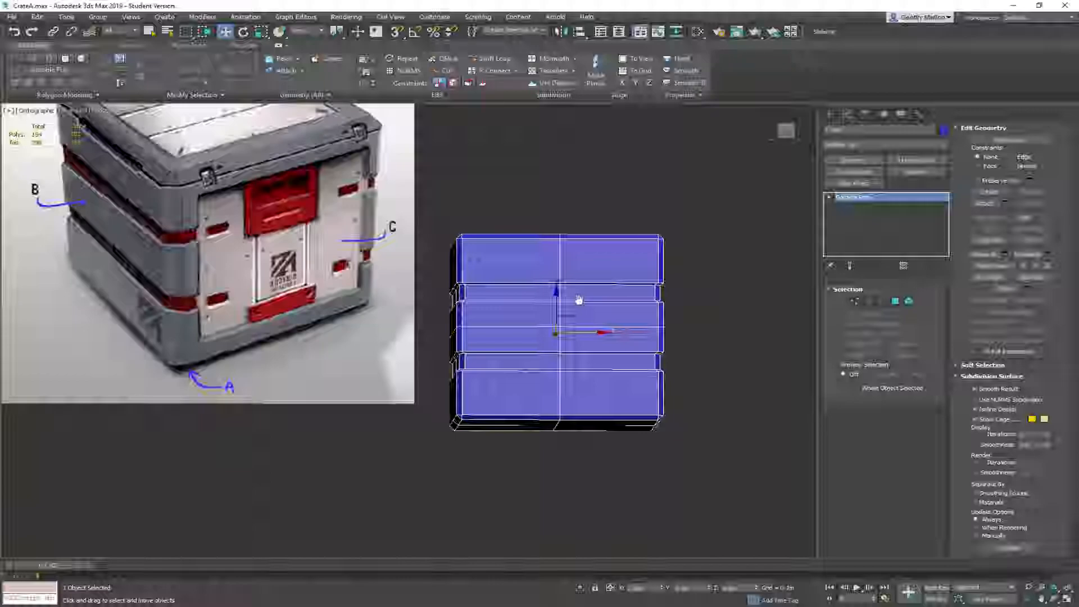
mouse_move(578, 299)
middle_mouse_down("alt")
mouse_move(568, 308)
mouse_move(577, 303)
middle_mouse_up("alt")
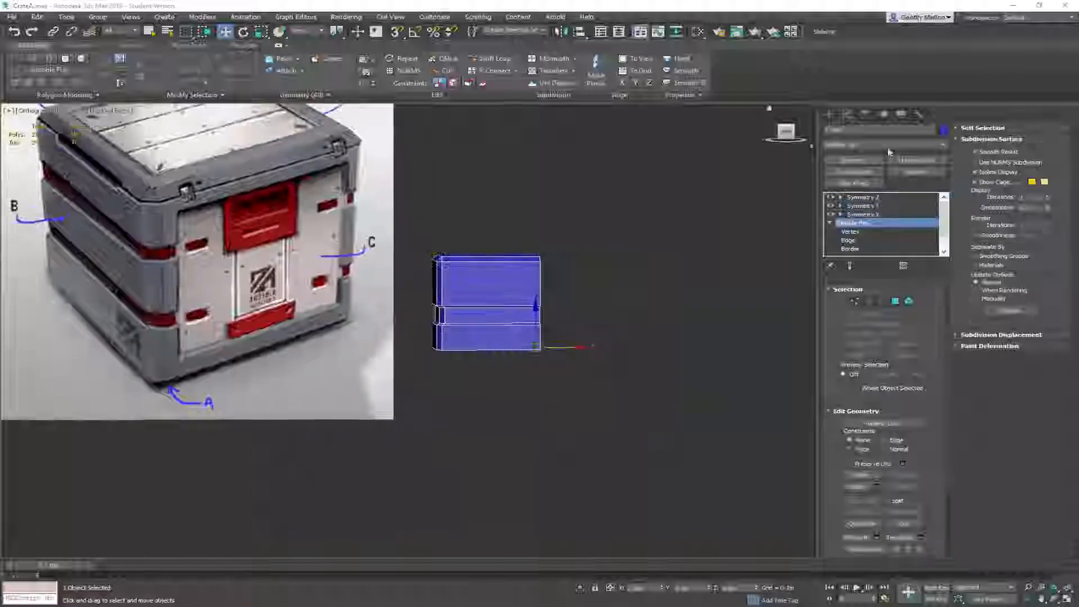
Show the mirrored end result above the Editable Poly and view the crate from the Front beside the reference image
middle_click_drag(600, 265, 539, 262, "alt")
left_click(849, 266)
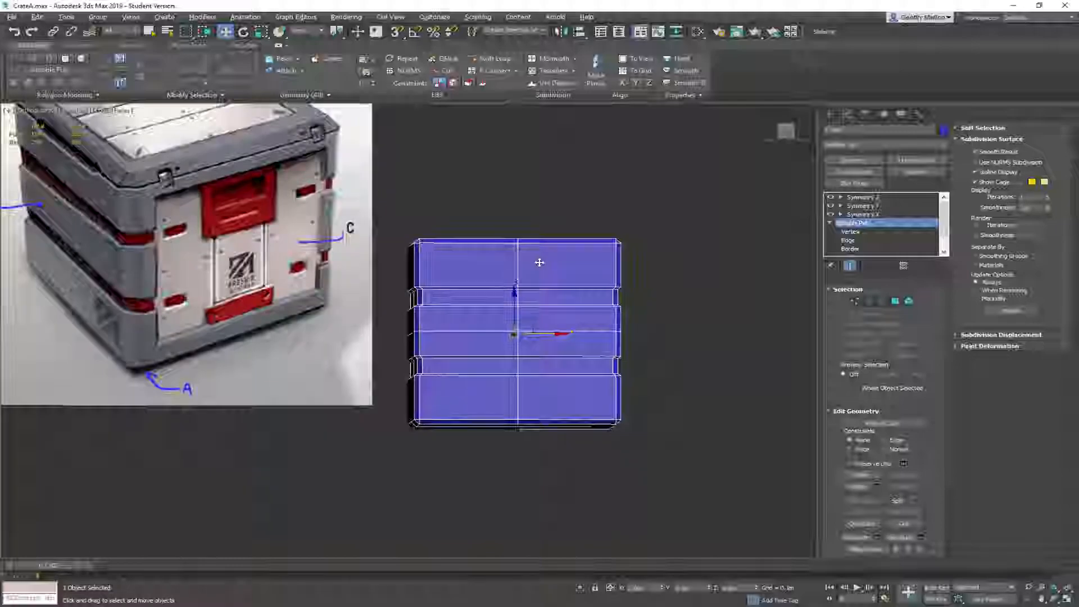
key("f")
scroll(624, 336, "up", 3)
middle_click_drag(593, 288, 615, 281)
scroll(616, 282, "down", 3)
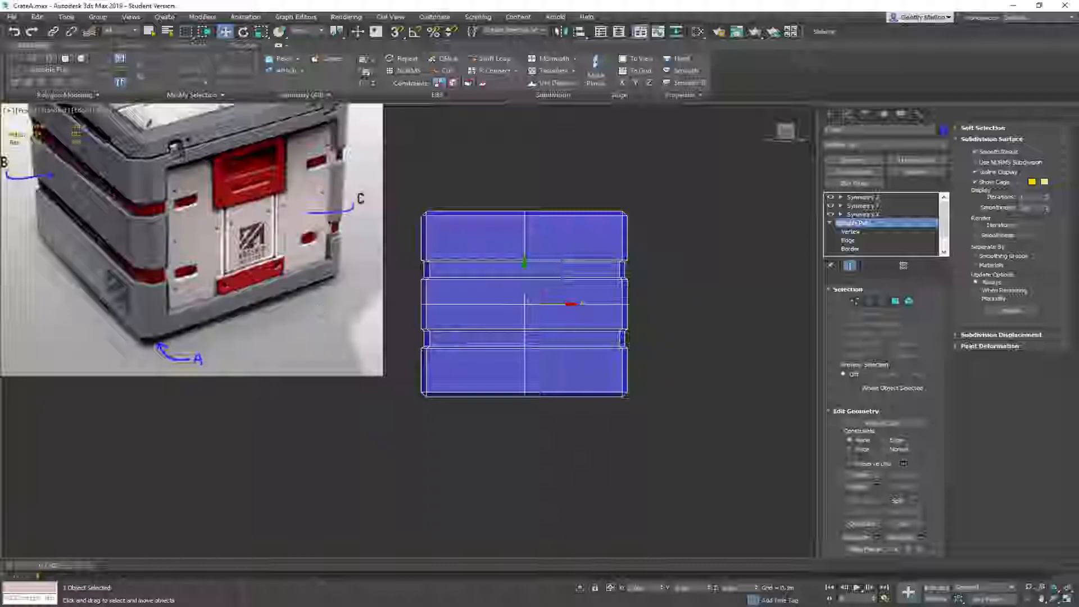
scroll(443, 279, "down", 2)
scroll(433, 291, "up", 4)
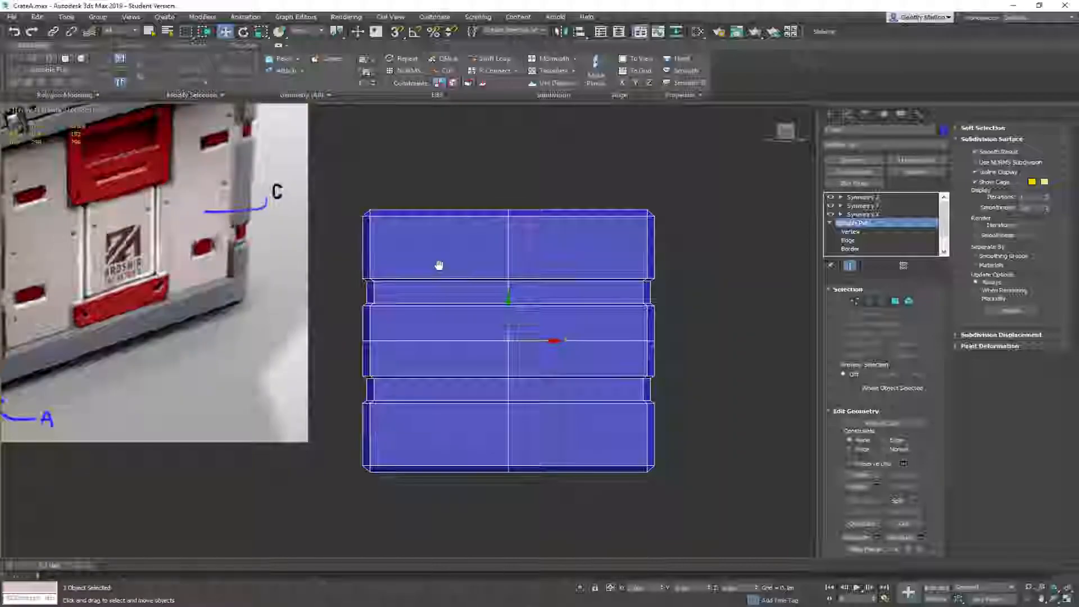
left_click(869, 304)
mouse_move(414, 190)
left_mouse_down()
mouse_move(407, 298)
mouse_move(453, 522)
left_mouse_up()
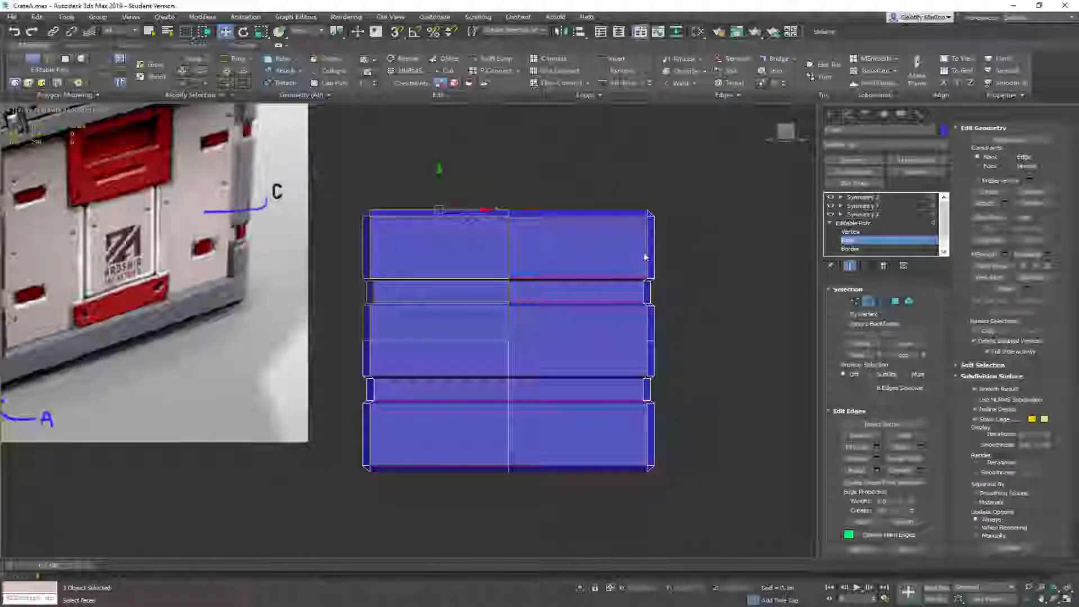
left_click(439, 522)
left_click_drag(474, 213, 469, 173)
left_click(446, 342)
left_click(449, 304, "ctrl")
left_click(450, 303, "ctrl")
left_click(451, 281, "ctrl")
left_click(451, 278, "ctrl")
left_click(451, 215, "ctrl")
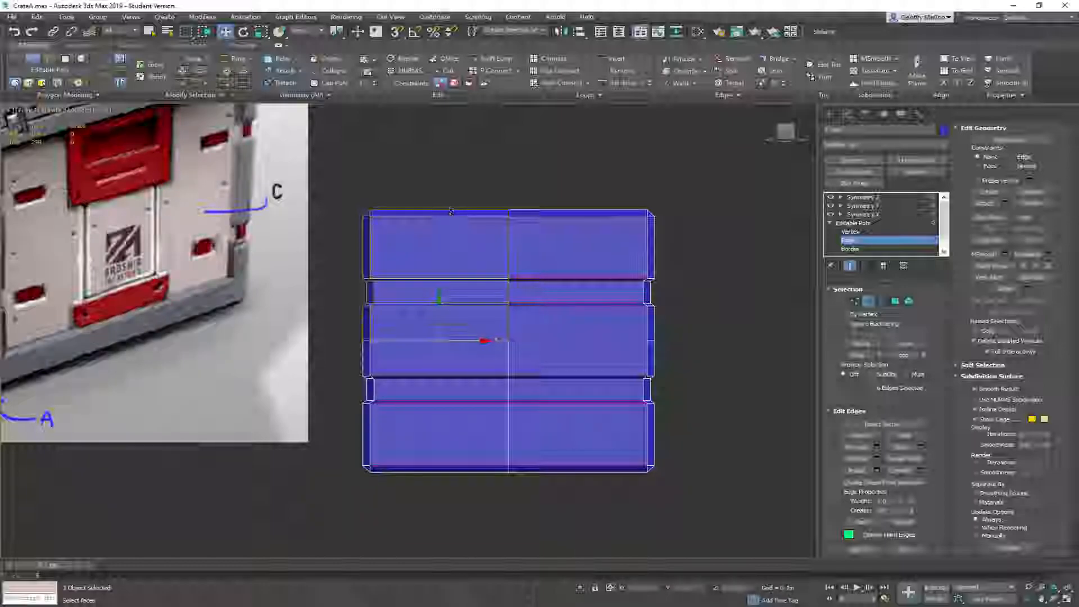
left_click(449, 209, "ctrl")
right_click(597, 133)
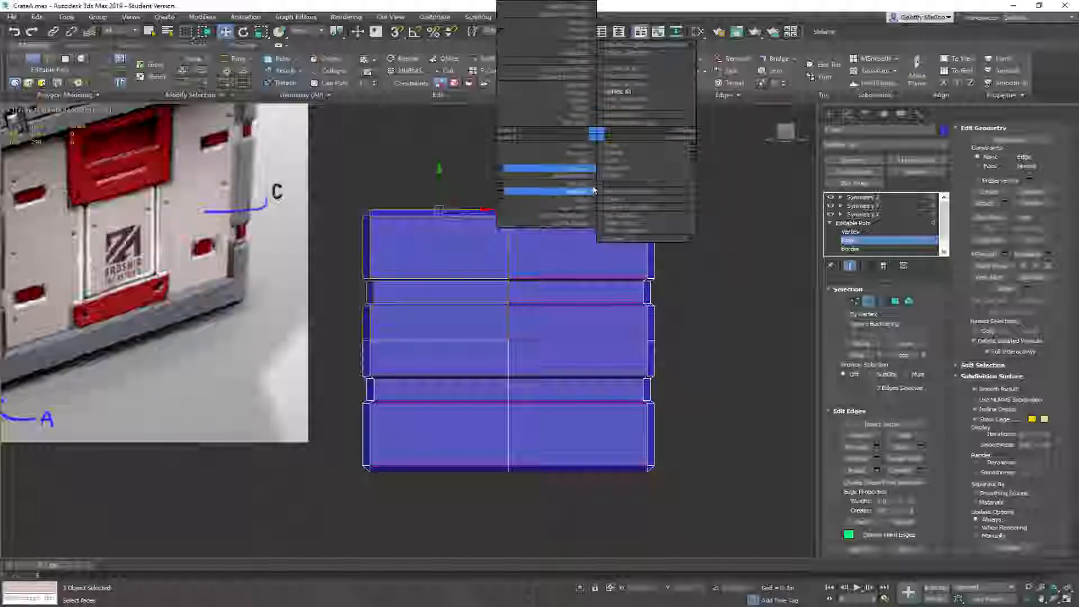
left_click(524, 169)
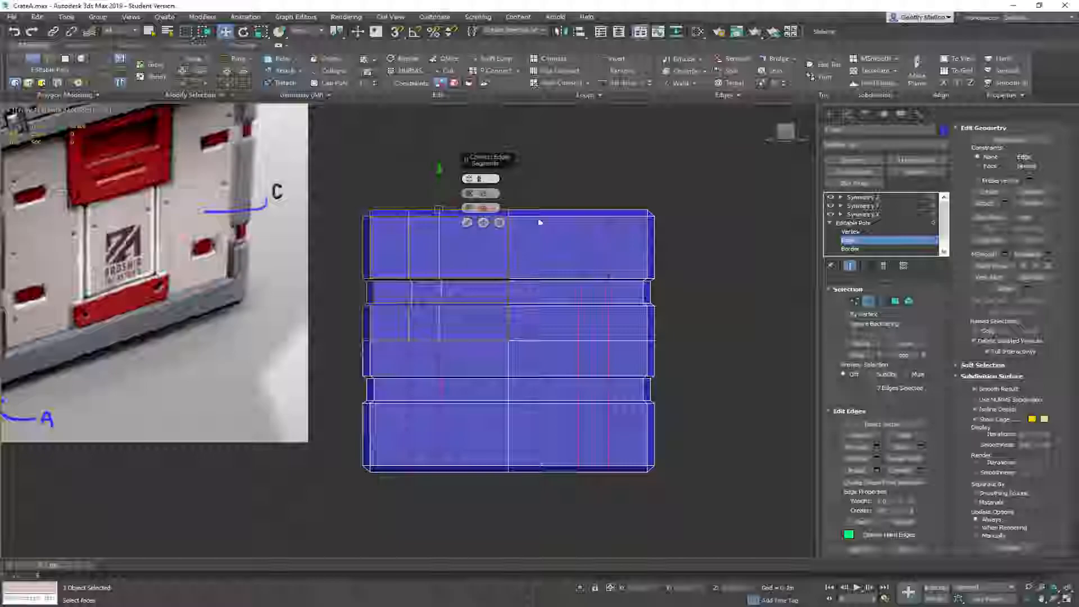
left_click(502, 223)
Insert a vertical edge loop near the front face's outer side and a horizontal loop near its upper edge with SwiftLoop
left_click(491, 59)
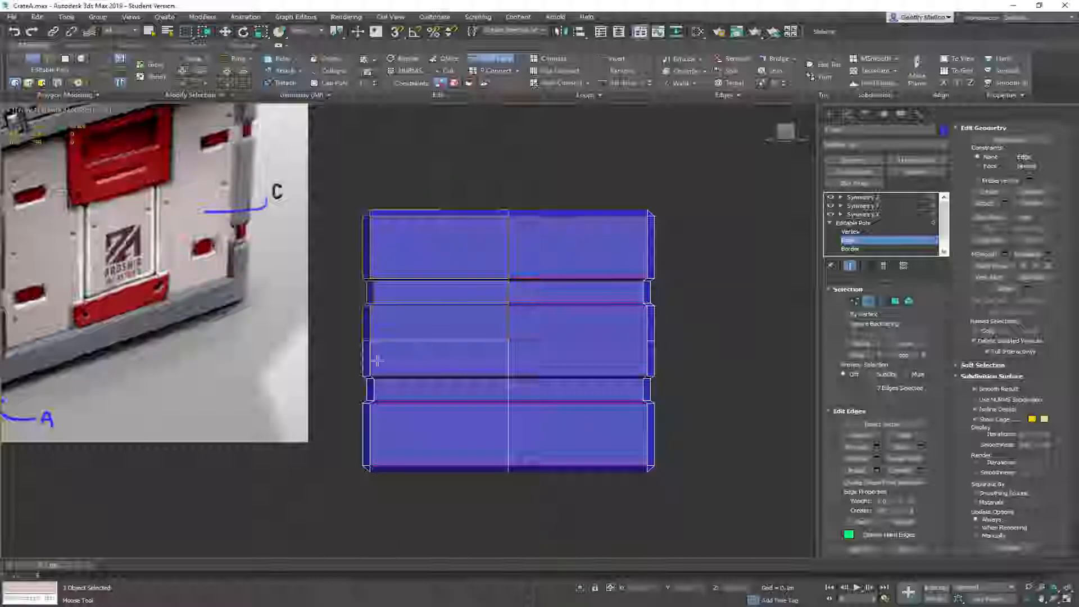
left_click(389, 304)
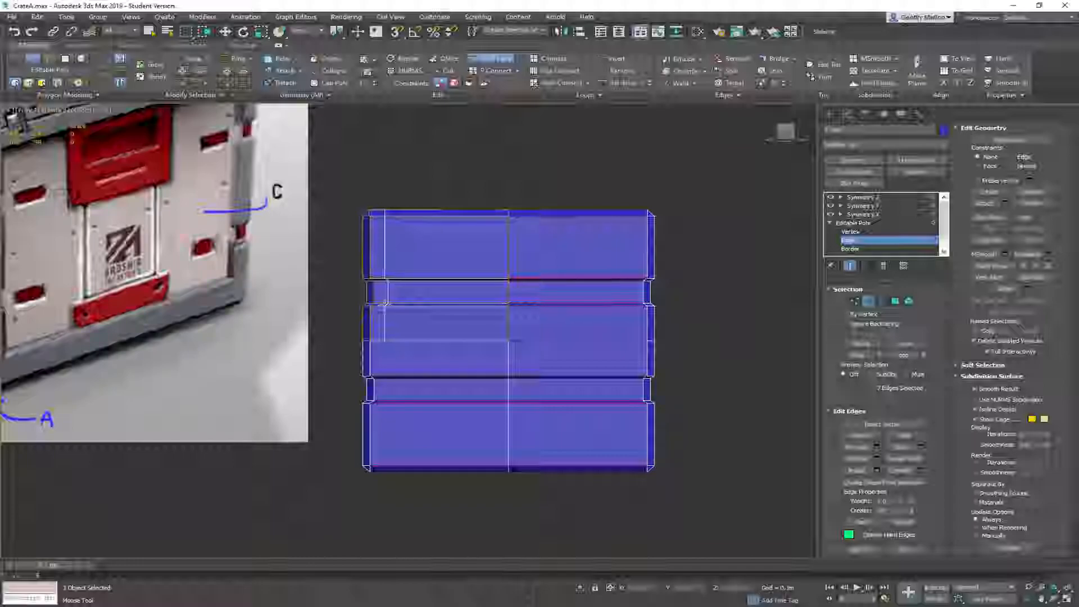
scroll(378, 313, "down", 3)
middle_click_drag(384, 313, 399, 319)
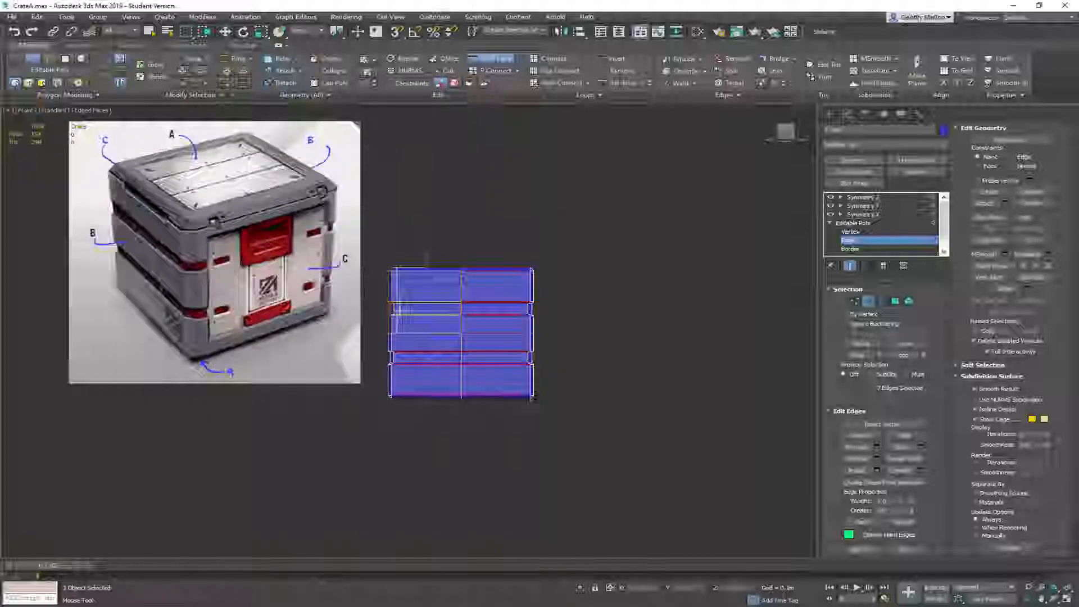
left_click(399, 301)
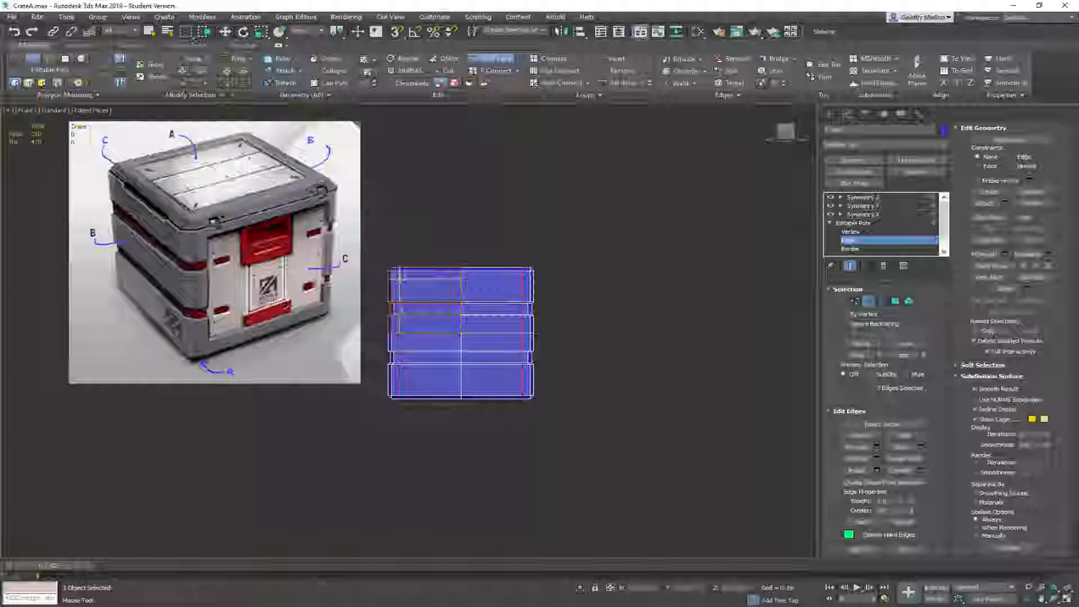
middle_click_drag(573, 308, 599, 364, "alt")
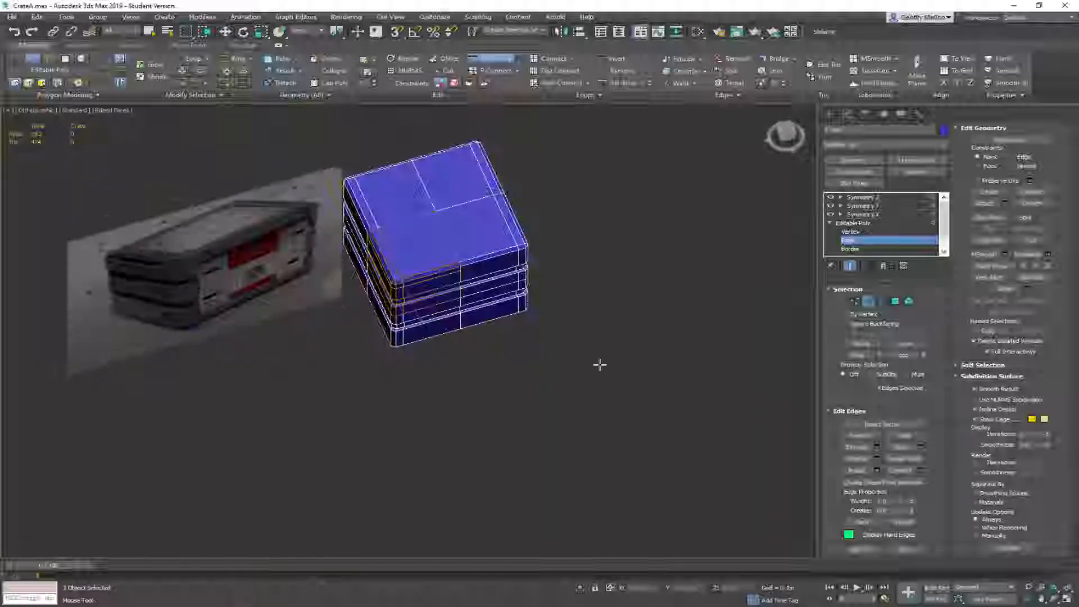
mouse_move(531, 264)
middle_mouse_down("alt")
mouse_move(518, 225)
mouse_move(546, 258)
mouse_move(532, 253)
middle_mouse_up("alt")
scroll(532, 253, "up", 3)
middle_click_drag(381, 352, 392, 305, "alt")
key("w")
In the Front view, select the vertices along the new vertical loop on the front face and align them into a straight line
middle_click_drag(551, 301, 630, 368)
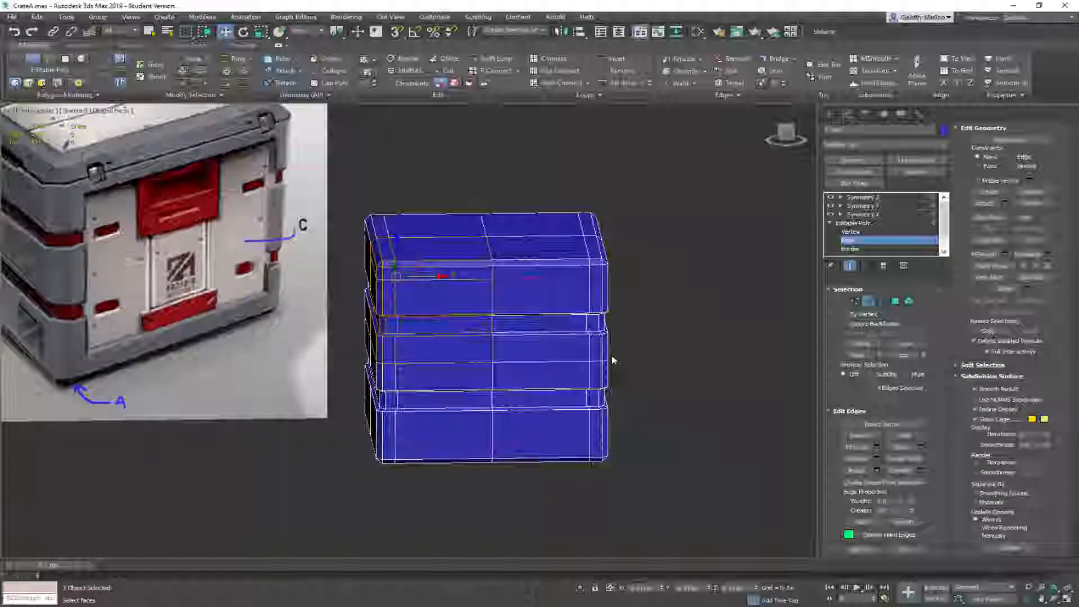
key("f")
key("z")
middle_click_drag(393, 311, 523, 373)
scroll(523, 373, "down", 2)
key("1")
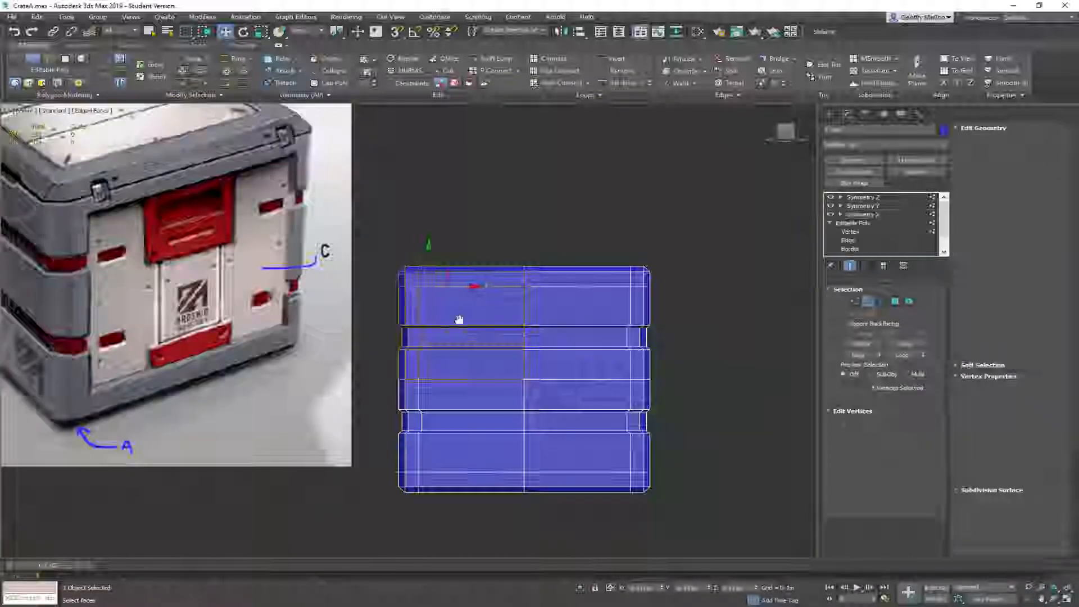
scroll(532, 308, "up", 3)
left_click_drag(438, 110, 487, 517)
scroll(532, 361, "down", 4)
middle_click_drag(532, 361, 556, 321, "alt")
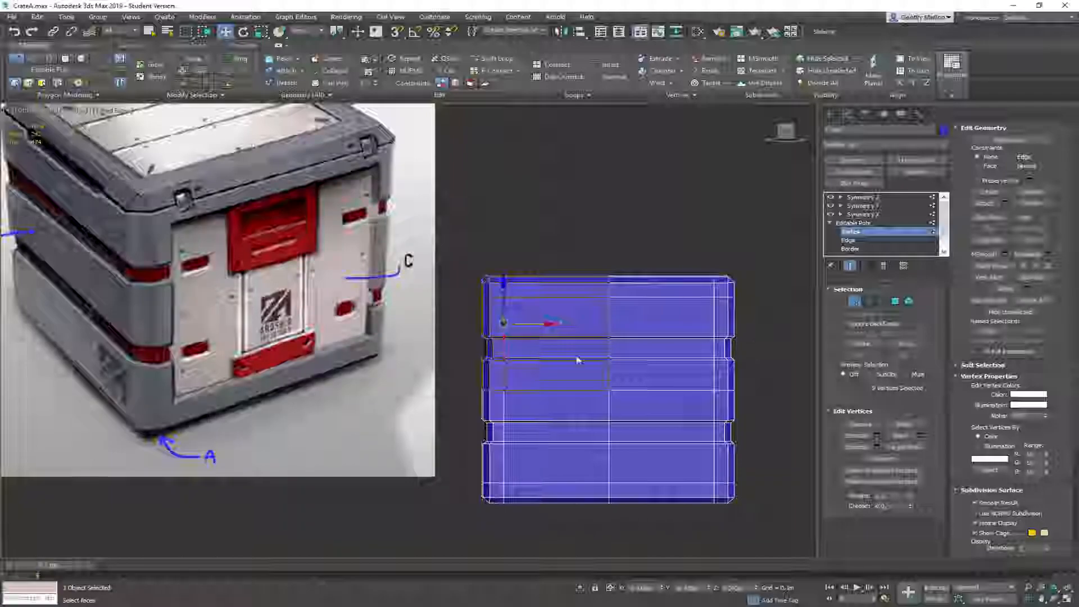
Examine where the new loops cross the chamfered corner and top edge of the crate
middle_click_drag(549, 313, 607, 368, "alt")
scroll(517, 353, "up", 5)
scroll(500, 353, "down", 6)
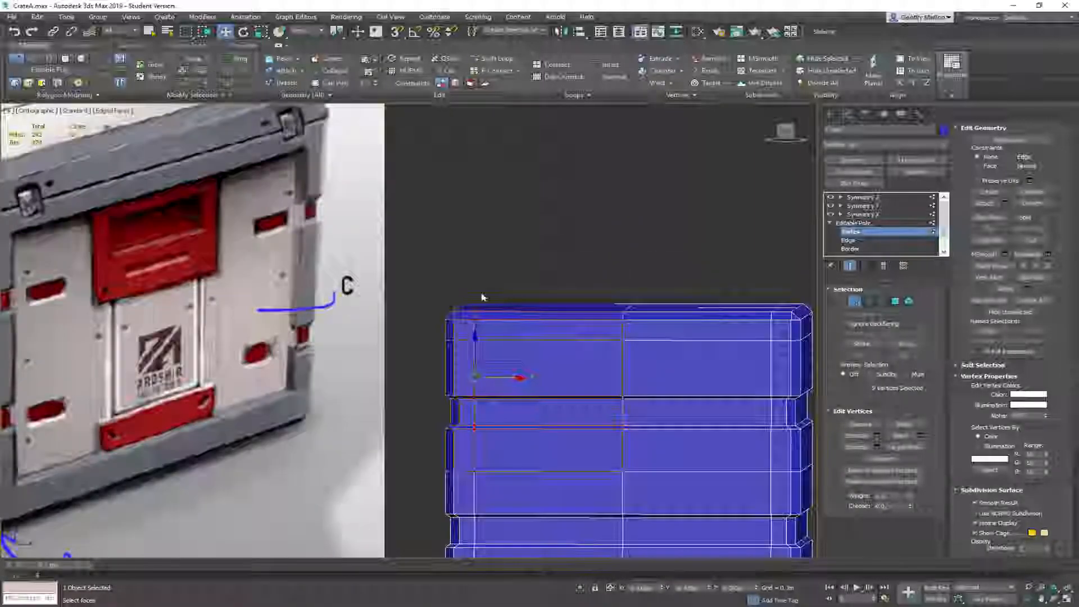
middle_click_drag(482, 297, 596, 342)
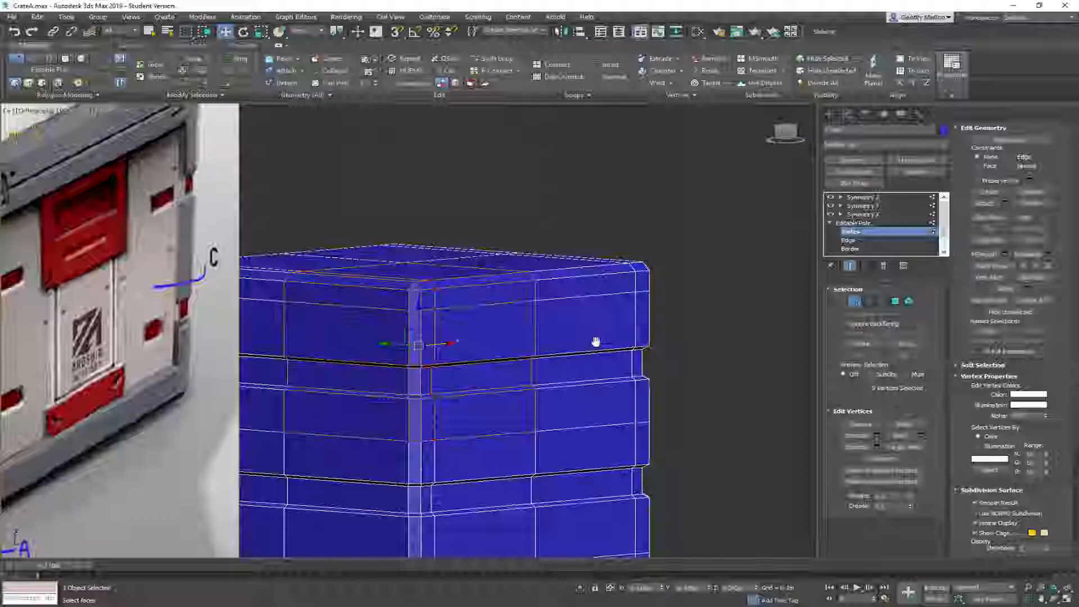
middle_click_drag(596, 342, 546, 338, "alt")
left_click_drag(324, 301, 422, 328)
middle_click_drag(489, 338, 457, 268, "alt")
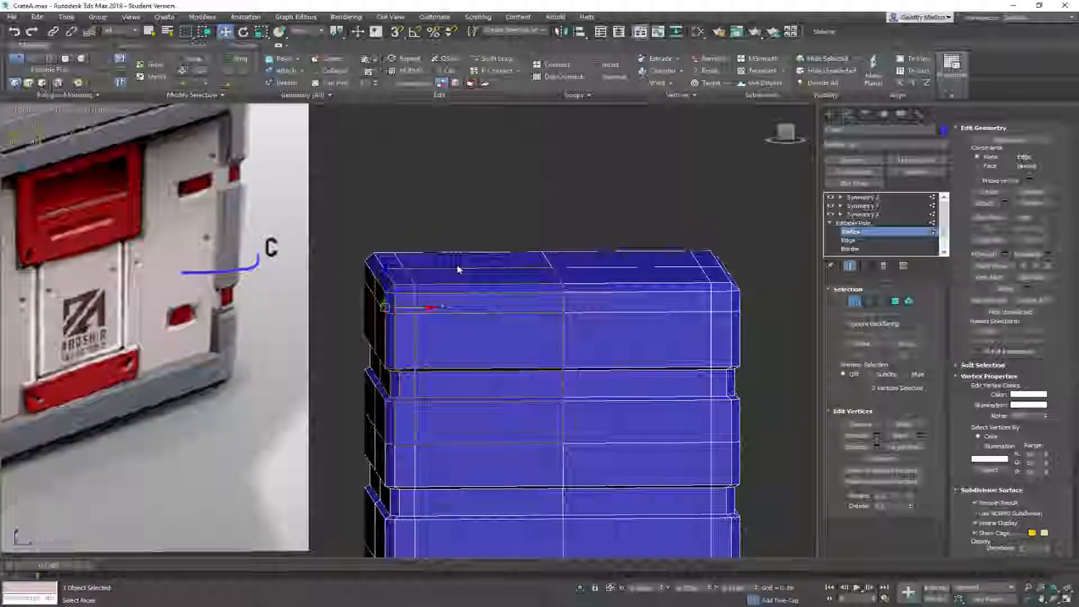
Remove the new loops' edge segments that run beyond the front face, across the top, the upper chamfer, the corner chamfer and the side
key("2")
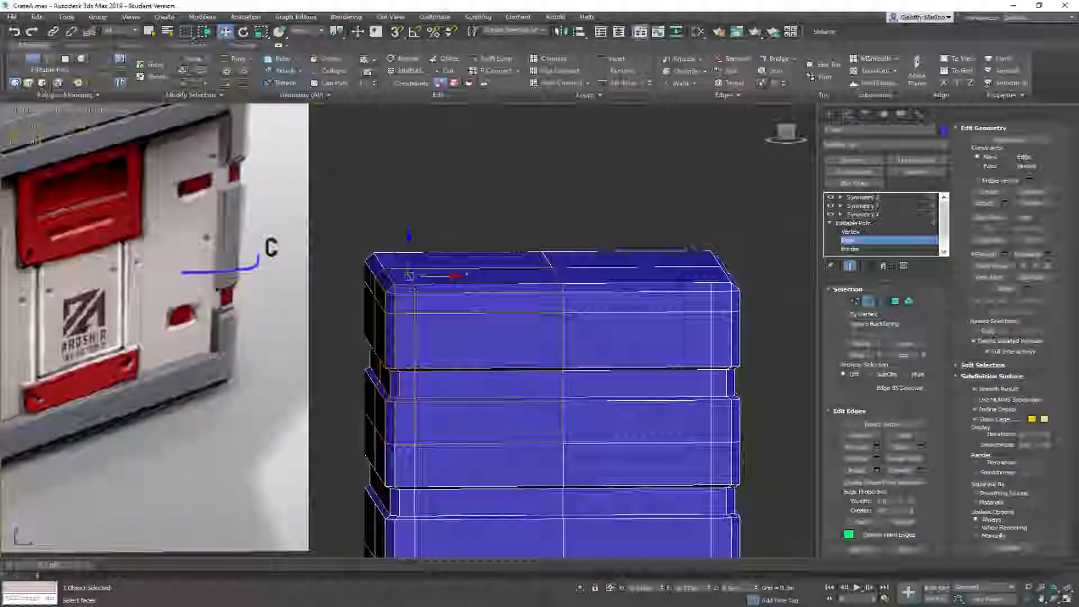
scroll(427, 300, "up", 5)
left_click(396, 308, "ctrl")
left_click(395, 269, "ctrl")
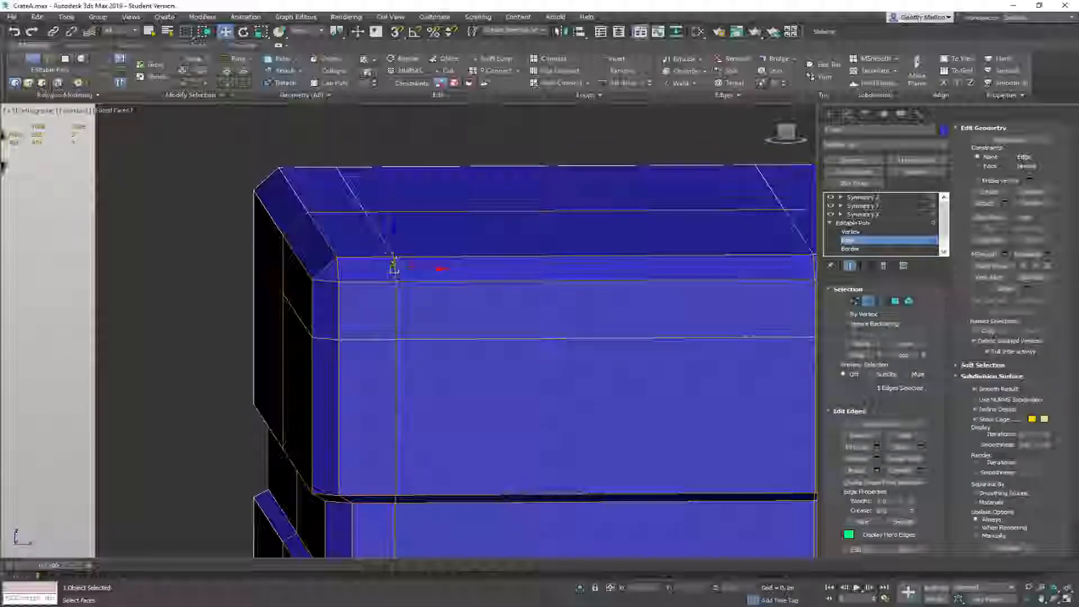
left_click(386, 251, "ctrl")
left_click(469, 135)
left_click(383, 240)
left_click(394, 280, "ctrl")
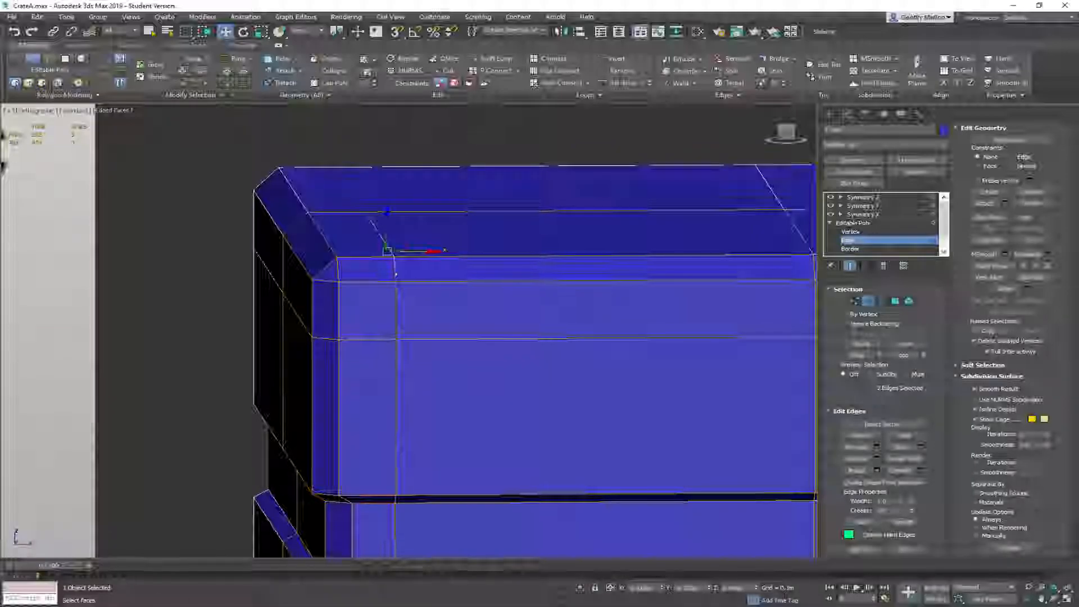
left_click(325, 340, "ctrl")
left_click(299, 318, "ctrl")
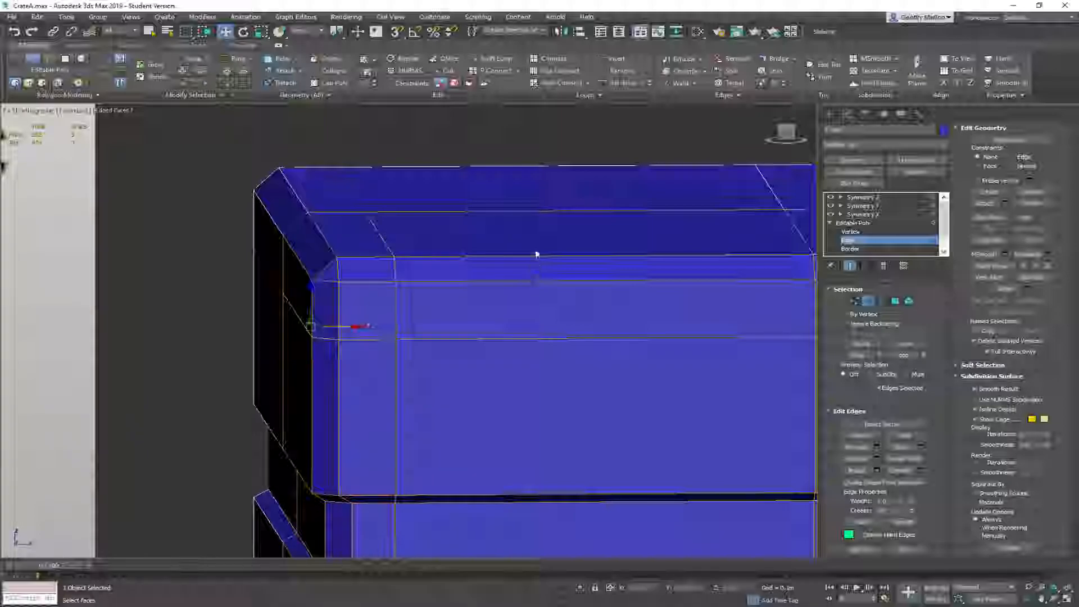
key("ctrl+BackSpace")
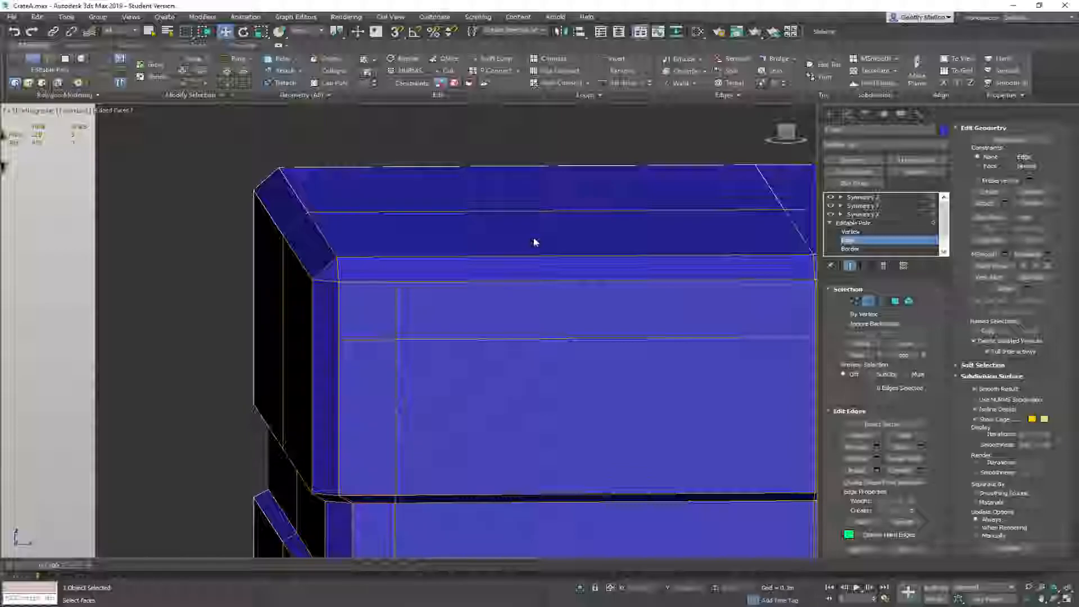
Target-weld the two leftover vertices at the loops' ends onto the front face's upper outer corner
key("1")
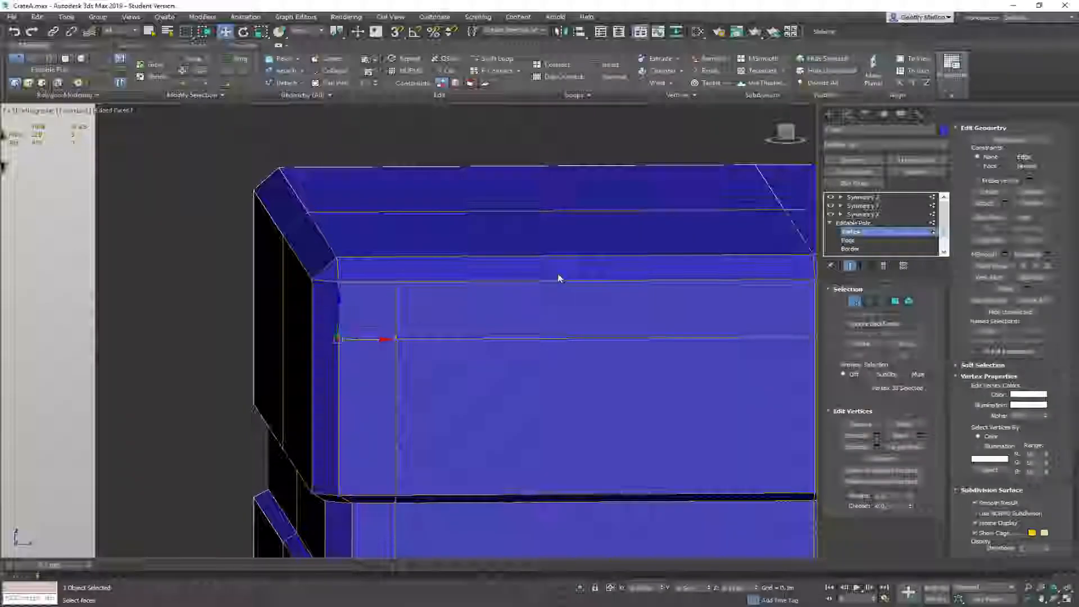
right_click(554, 272)
left_click(533, 337)
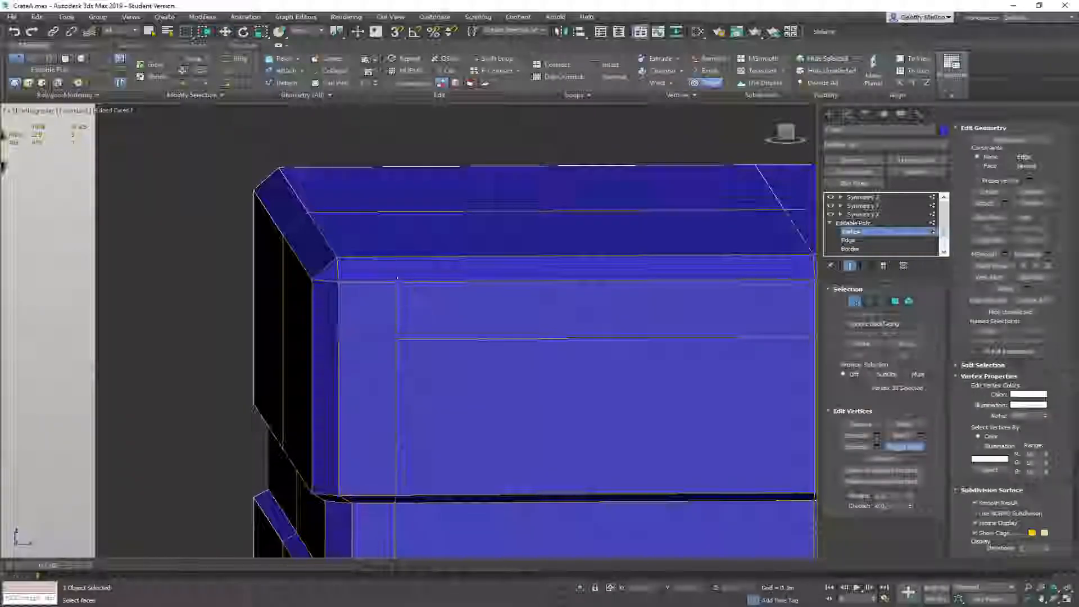
left_click(338, 281)
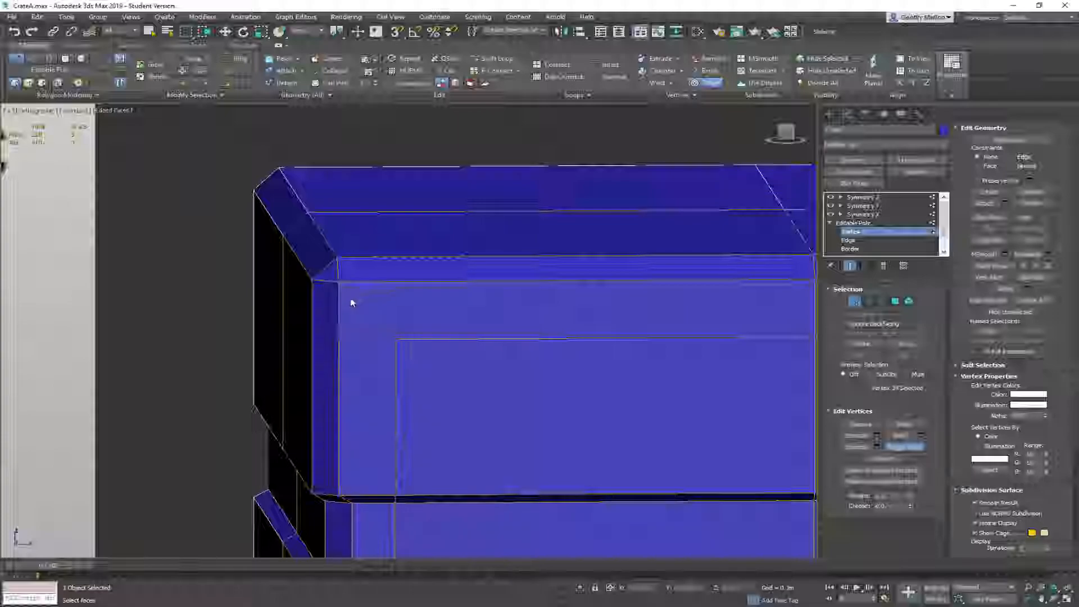
scroll(487, 342, "down", 10)
middle_click_drag(513, 279, 450, 252)
scroll(459, 294, "up", 5)
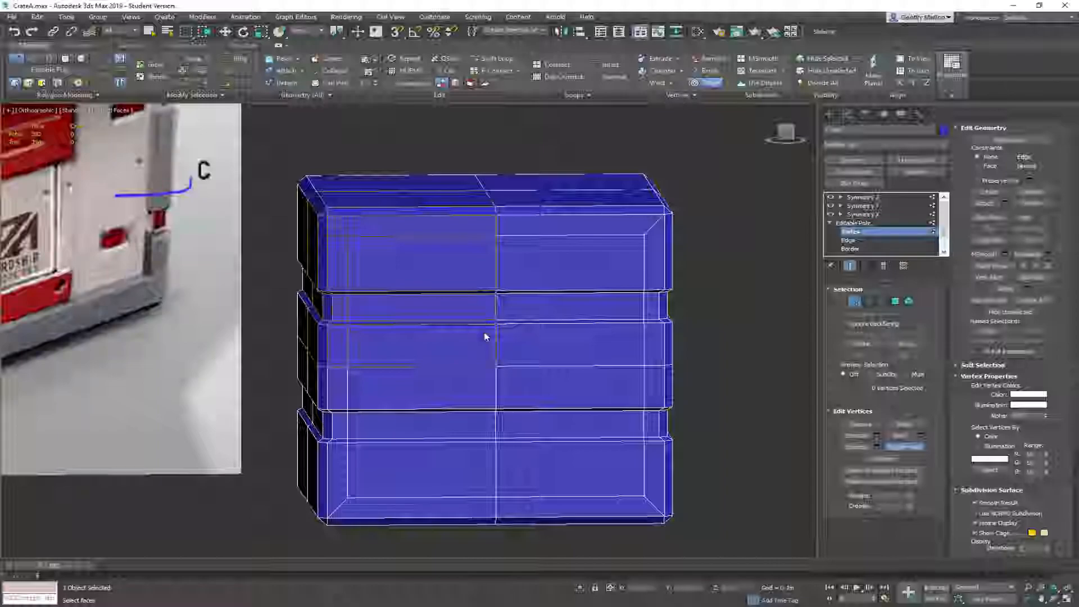
mouse_move(490, 286)
middle_mouse_down()
mouse_move(481, 277)
mouse_move(492, 318)
mouse_move(539, 294)
mouse_move(535, 276)
middle_mouse_up()
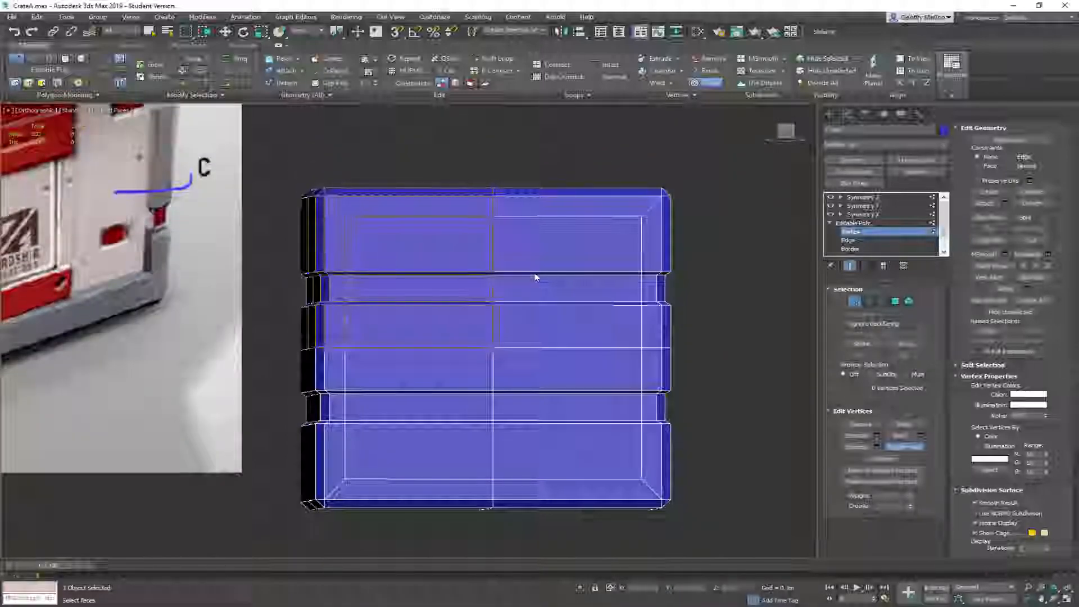
Hide the mirrored end result and delete the front-face polygons inside the new border, including the recessed band's
left_click(854, 223)
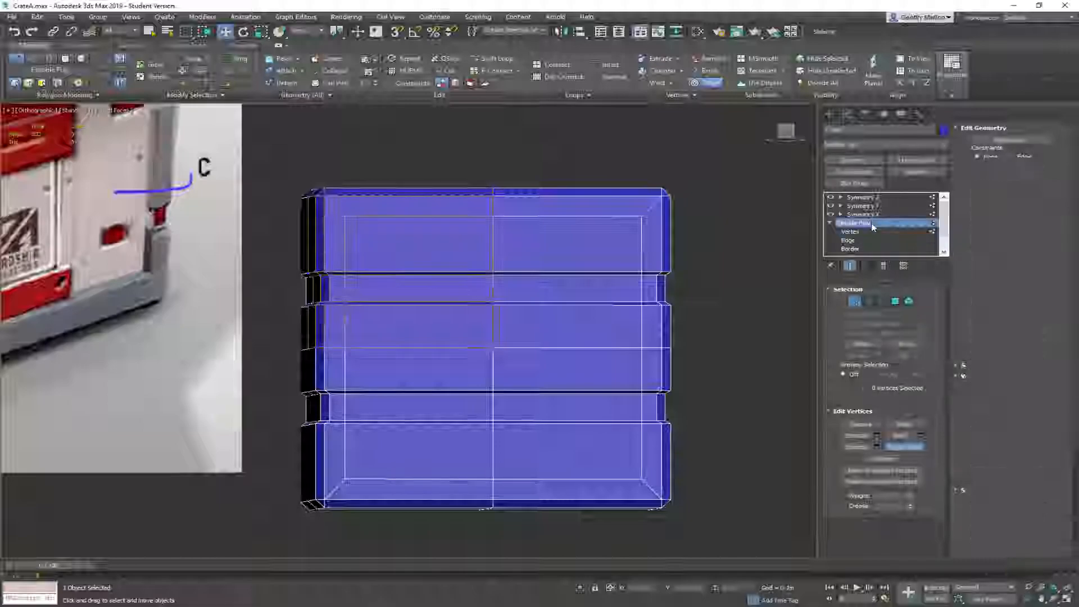
key("w")
left_click(850, 265)
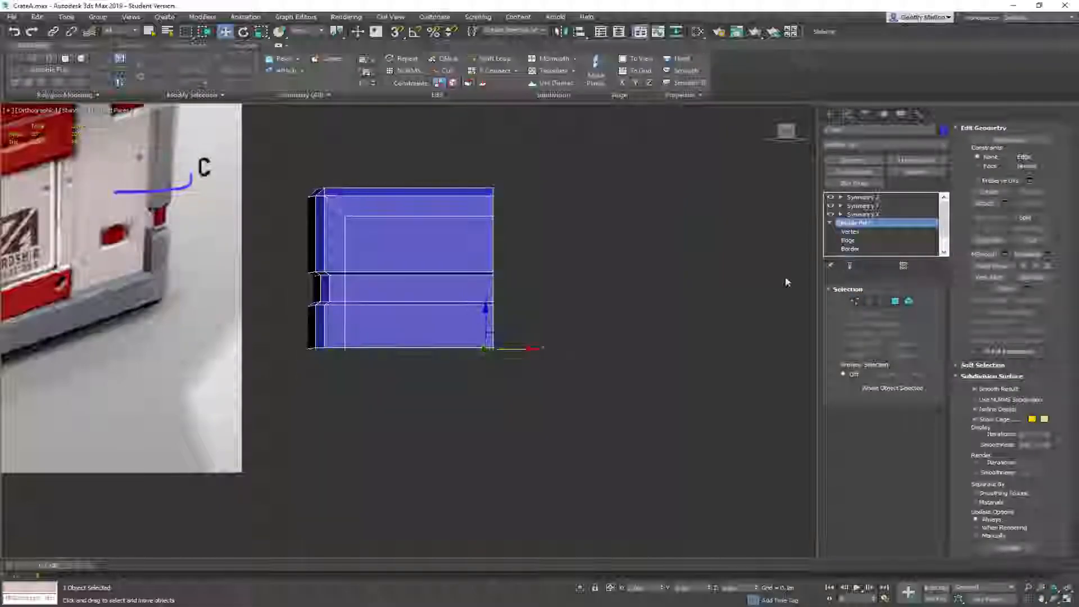
mouse_move(395, 258)
middle_mouse_down("alt")
mouse_move(337, 269)
mouse_move(385, 259)
mouse_move(392, 245)
middle_mouse_up("alt")
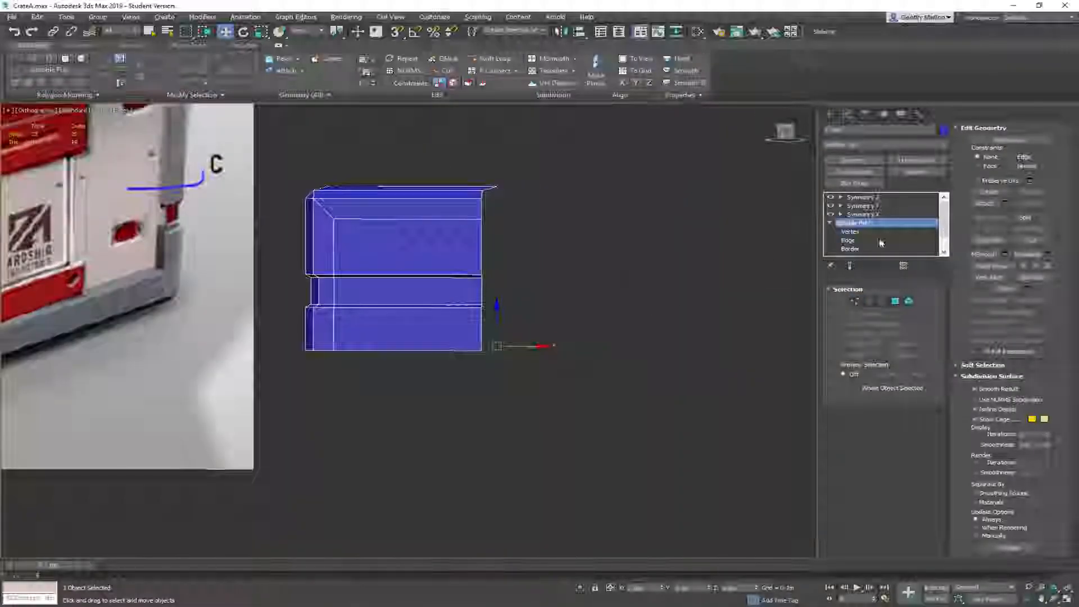
left_click(895, 301)
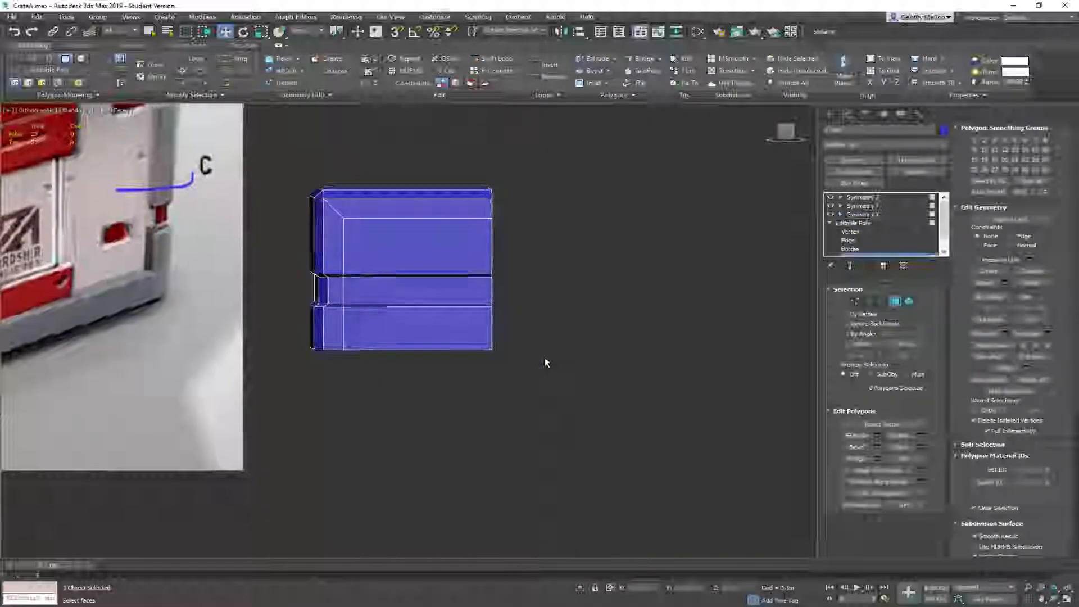
left_click(401, 257)
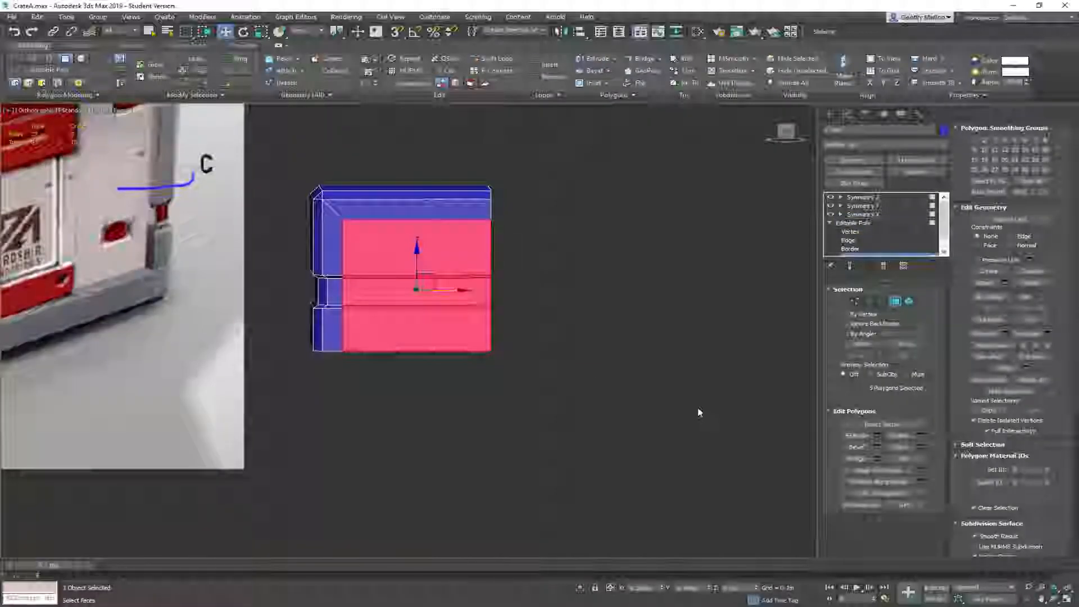
key("Delete")
Select only the top edge and the upper side edge of the front opening, leaving out the lower side edge
middle_click_drag(424, 301, 403, 345)
scroll(448, 345, "down", 3)
scroll(402, 345, "up", 8)
scroll(483, 345, "down", 4)
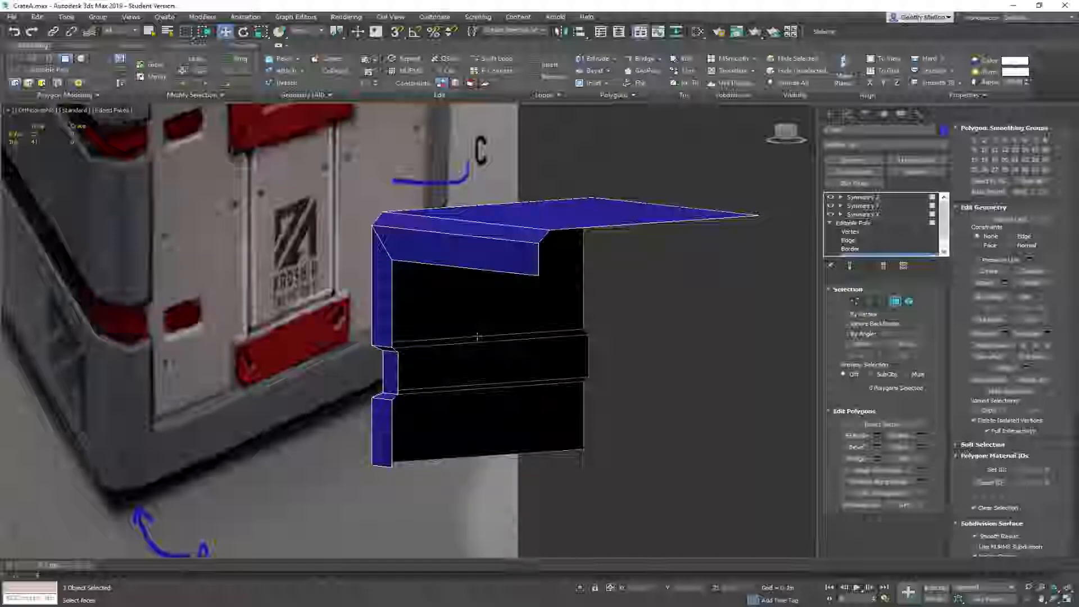
key("2")
left_click(499, 272)
left_click(393, 414, "ctrl")
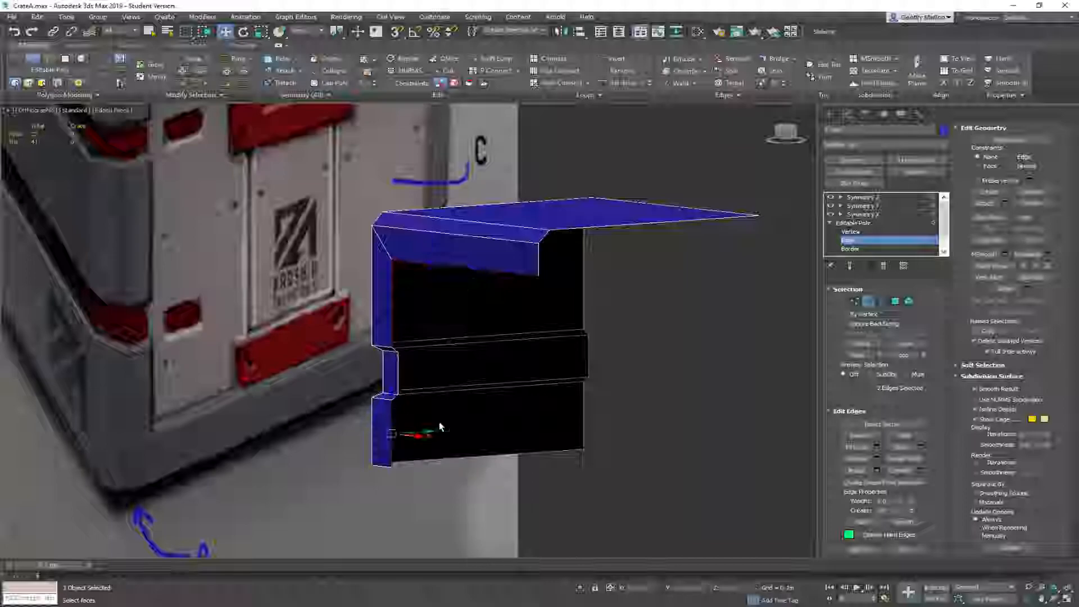
mouse_move(518, 380)
middle_mouse_down("alt")
mouse_move(498, 378)
mouse_move(508, 380)
middle_mouse_up("alt")
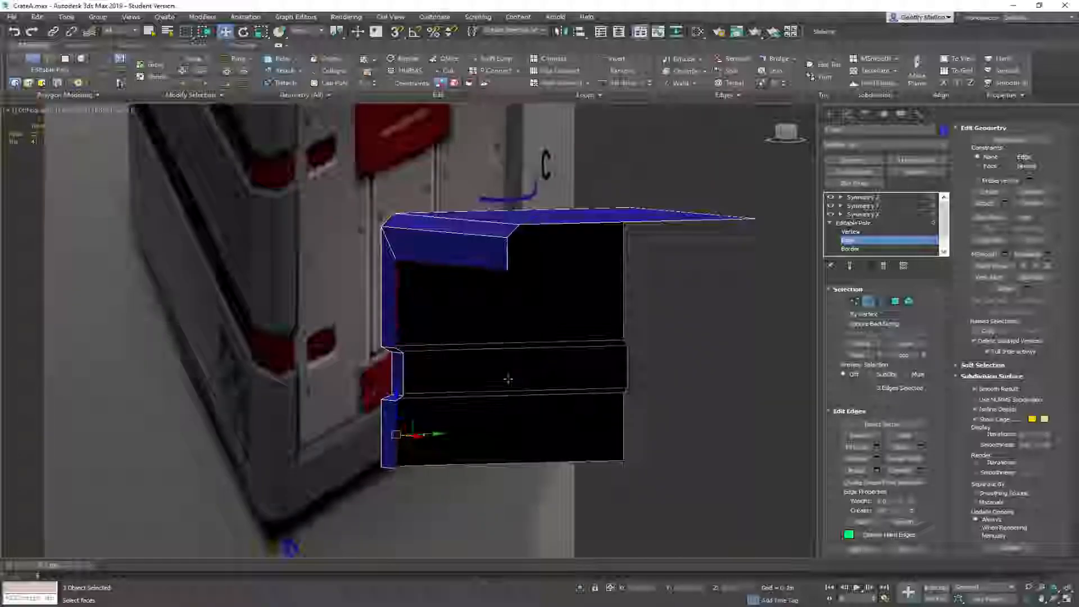
middle_click_drag(508, 380, 512, 378, "alt")
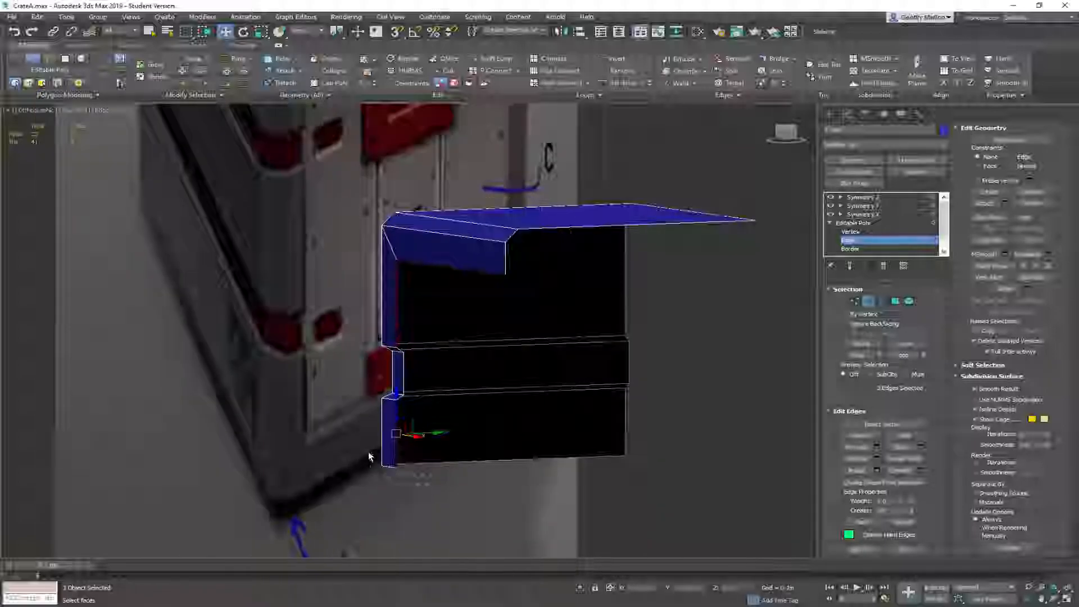
left_click_drag(430, 482, 371, 458, "alt")
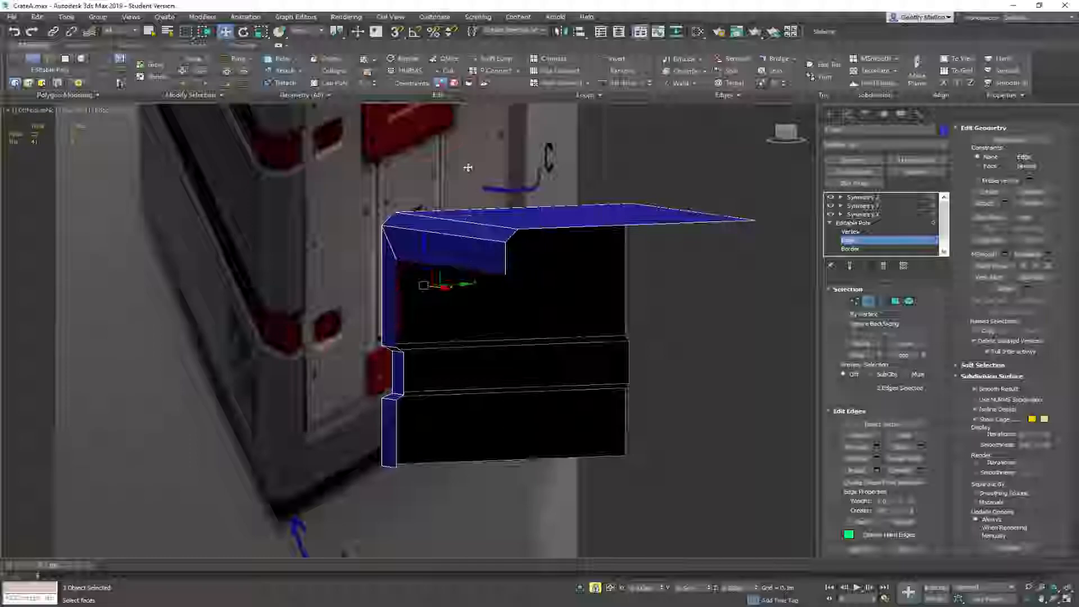
Turn on vertex snapping and try to extrude the selected opening edges back to the recessed band's corner vertex
right_click(396, 31)
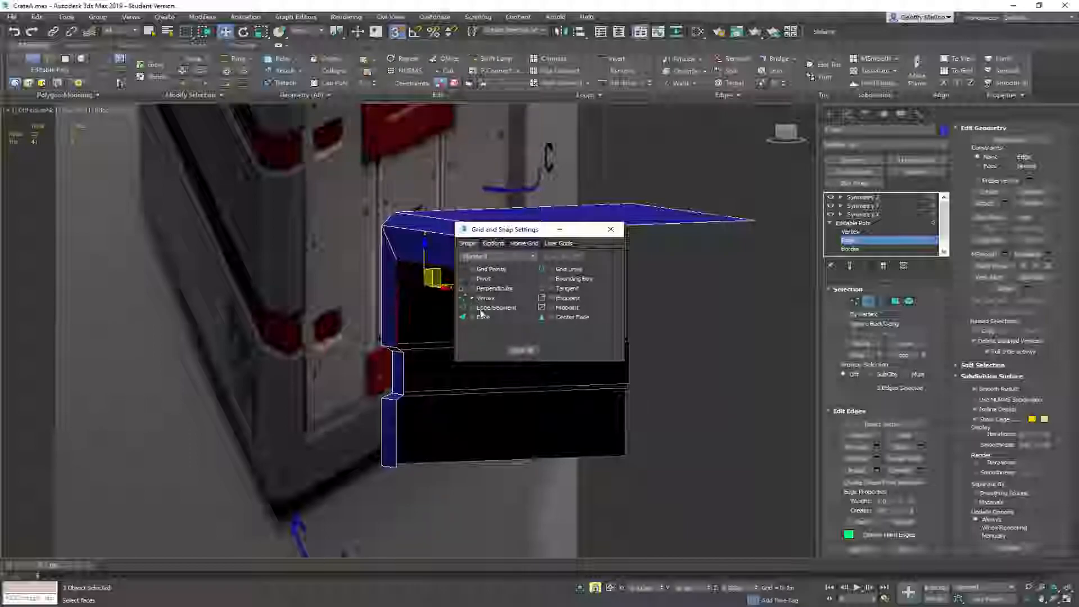
left_click(610, 231)
scroll(395, 301, "up", 5)
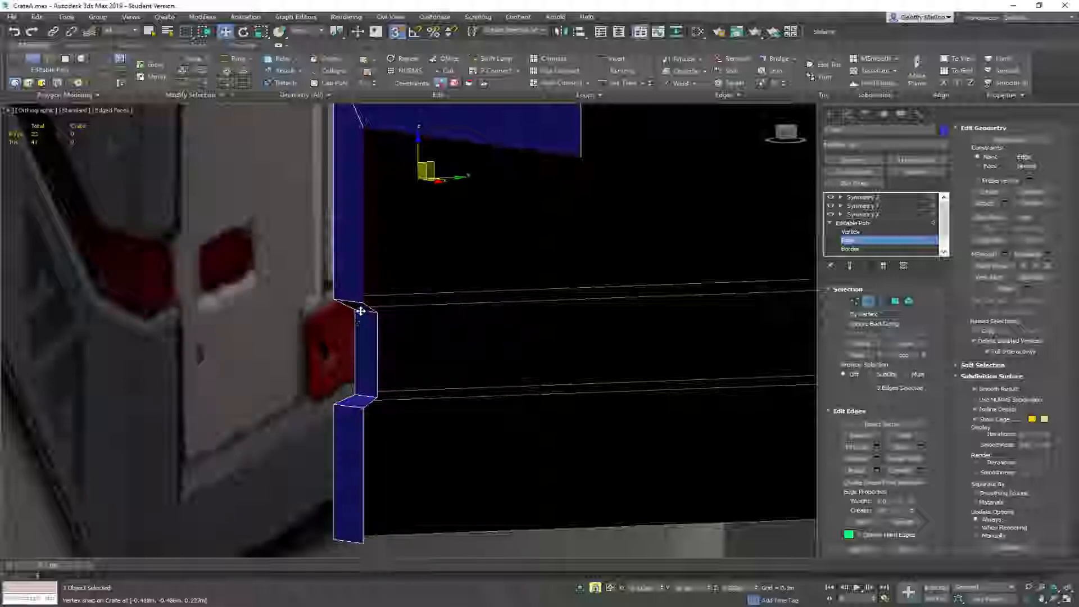
left_click_drag(363, 302, 380, 312, "shift")
middle_click_drag(479, 247, 446, 262, "alt")
mouse_move(505, 278)
middle_mouse_down("alt")
mouse_move(491, 280)
mouse_move(517, 288)
middle_mouse_up("alt")
Extrude the selected top and upper side edges inward, as deep as the recessed band, from the right side view
key("v")
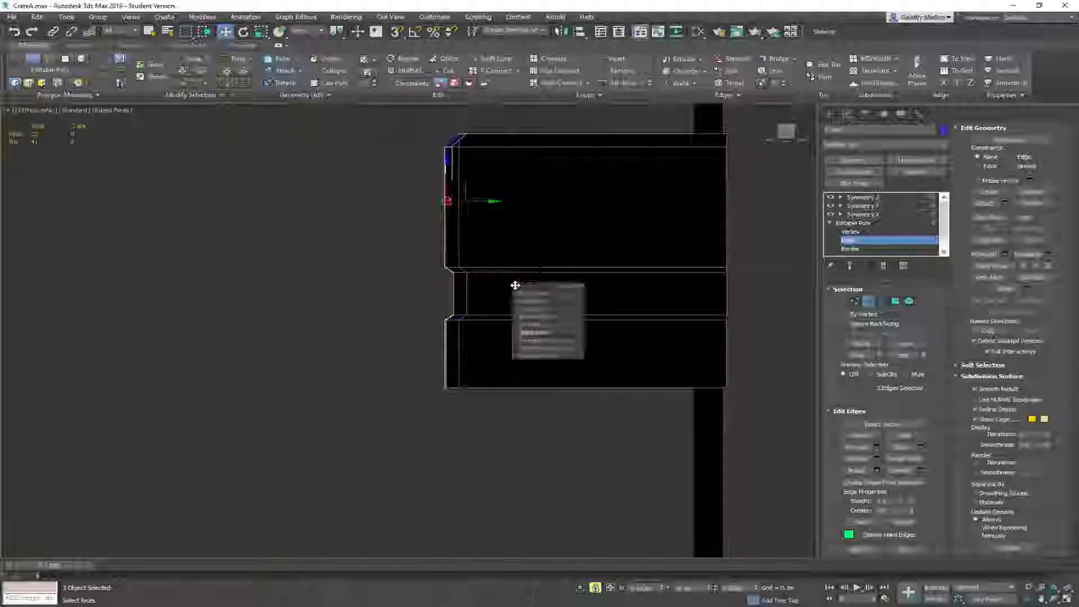
key("r")
middle_click_drag(328, 272, 406, 278)
scroll(414, 298, "up", 8)
mouse_move(463, 317)
middle_mouse_down()
mouse_move(471, 281)
mouse_move(450, 305)
middle_mouse_up()
scroll(433, 342, "up", 3)
scroll(482, 232, "down", 4)
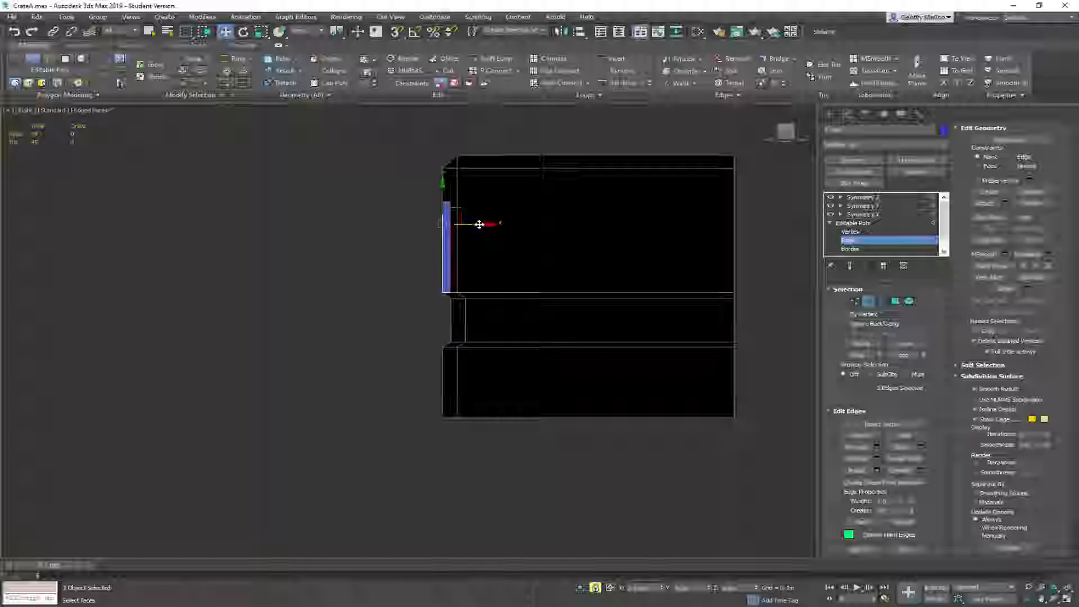
middle_click_drag(497, 217, 617, 164, "alt")
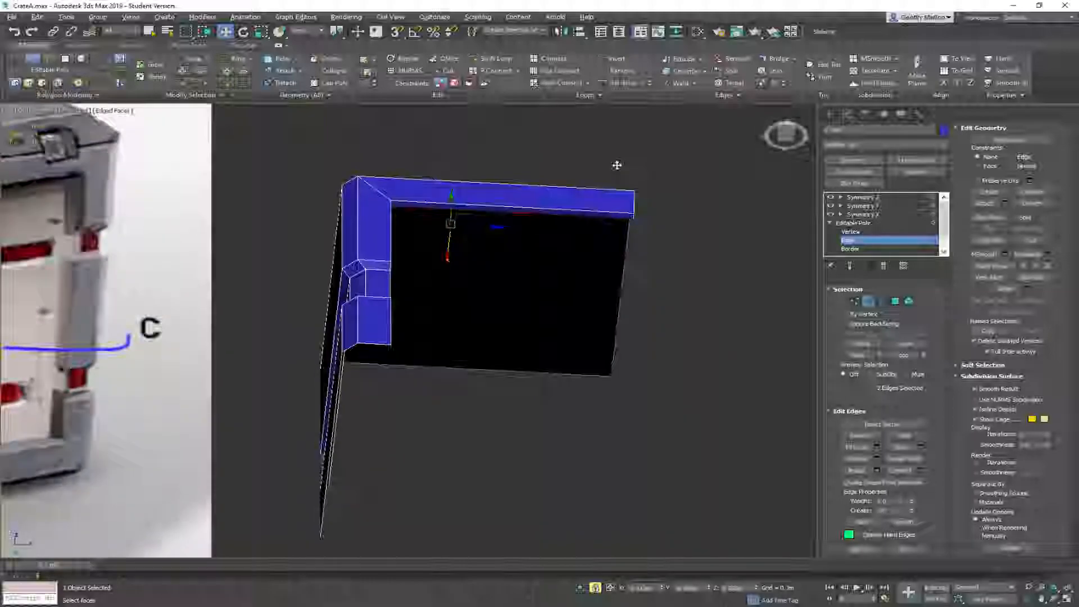
Select the front opening's lower side edge below the recessed band and turn on see-through display for the crate
middle_click_drag(534, 202, 542, 226, "alt")
middle_click_drag(456, 312, 504, 256)
scroll(496, 285, "up", 3)
left_click_drag(497, 337, 487, 340)
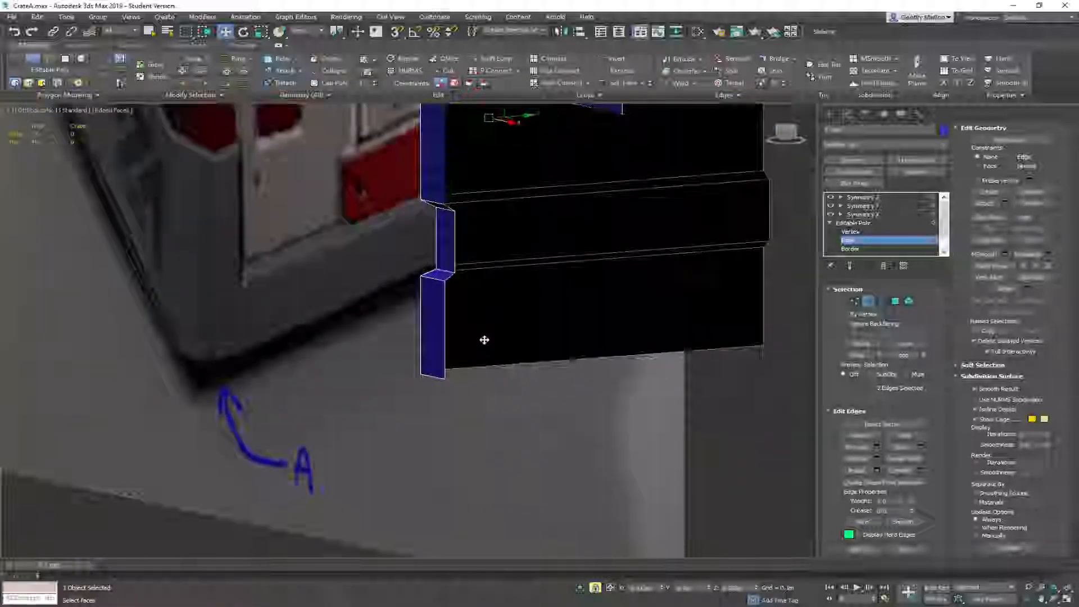
left_click(443, 331, "ctrl")
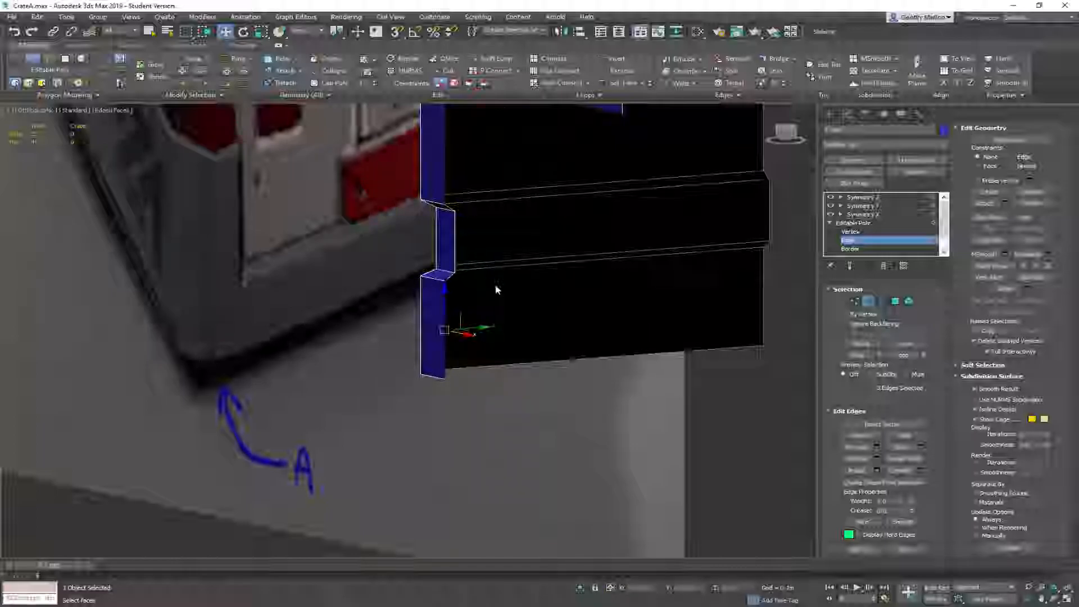
mouse_move(519, 321)
middle_mouse_down("alt")
mouse_move(510, 313)
mouse_move(539, 313)
mouse_move(496, 313)
mouse_move(548, 321)
mouse_move(482, 322)
mouse_move(498, 313)
mouse_move(506, 322)
middle_mouse_up("alt")
key("v")
middle_click_drag(497, 271, 352, 249)
key("f")
scroll(411, 278, "up", 7)
middle_click_drag(411, 277, 515, 289)
key("alt+x")
middle_click_drag(490, 324, 508, 337)
Extrude the lower side edge inward to the recessed band's depth and unlock the selection
key("l")
scroll(543, 382, "up", 7)
middle_click_drag(521, 422, 600, 354)
left_click_drag(590, 349, 541, 252)
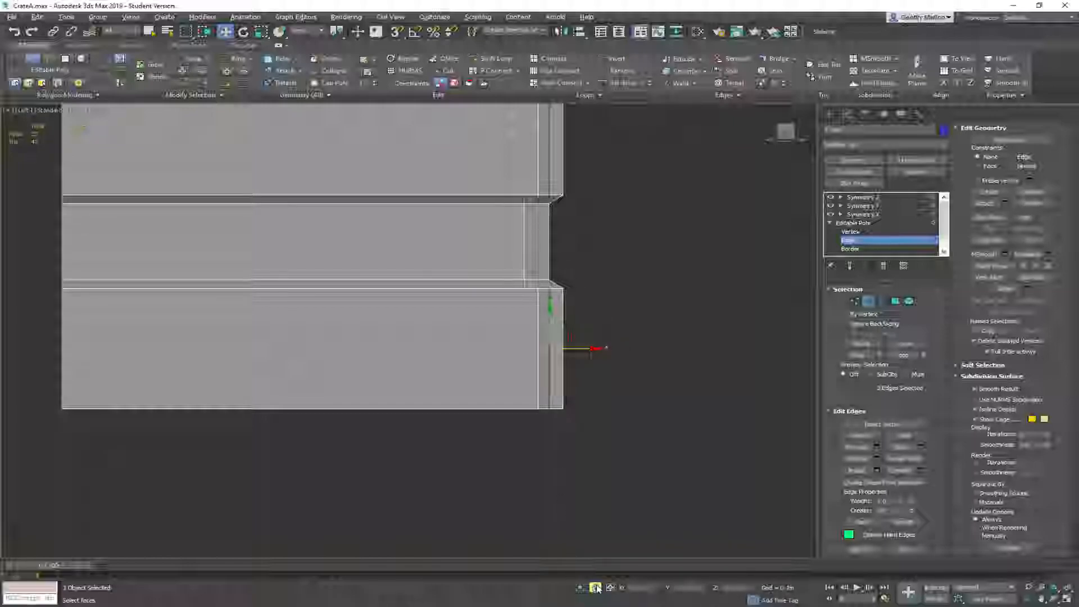
middle_click_drag(625, 349, 514, 320)
key("space")
middle_click_drag(592, 315, 426, 310, "alt")
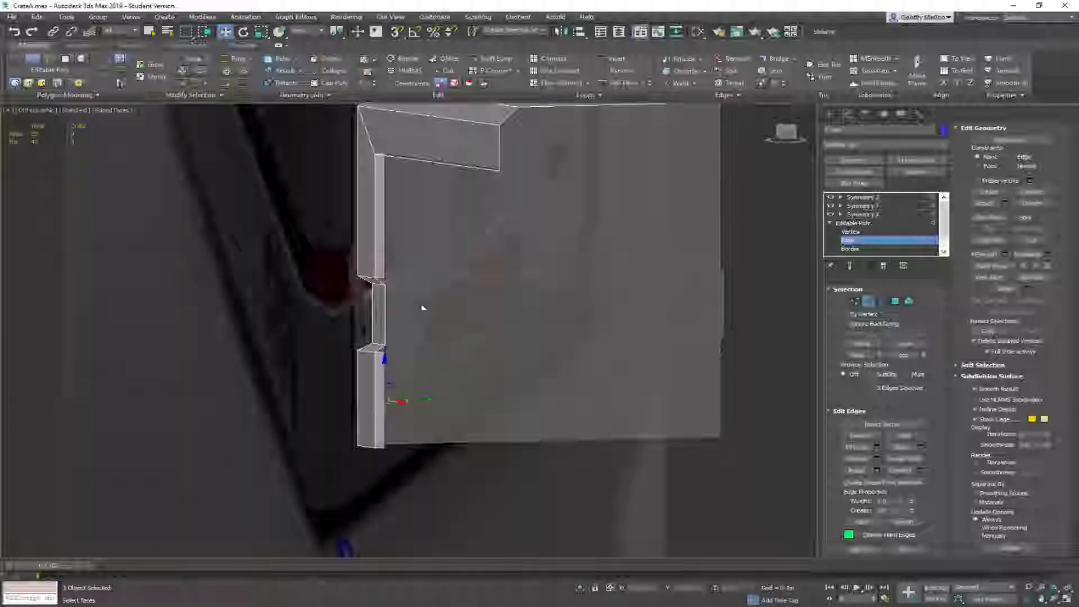
Target-weld the inner corner vertices of the extruded strips onto the recessed band's adjoining vertices
scroll(425, 309, "up", 5)
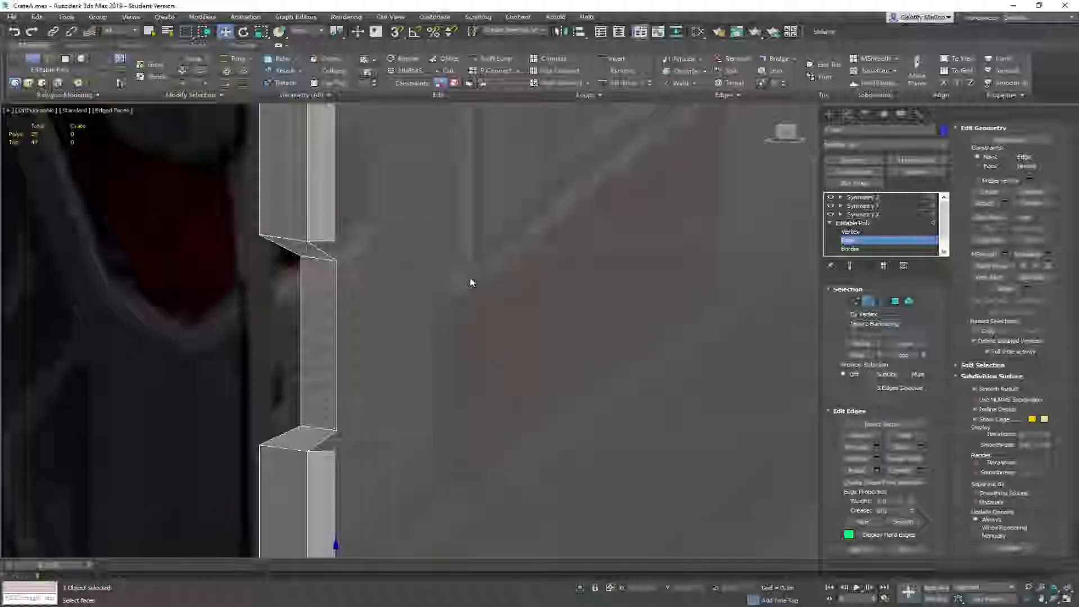
key("1")
right_click(465, 226)
left_click(444, 291)
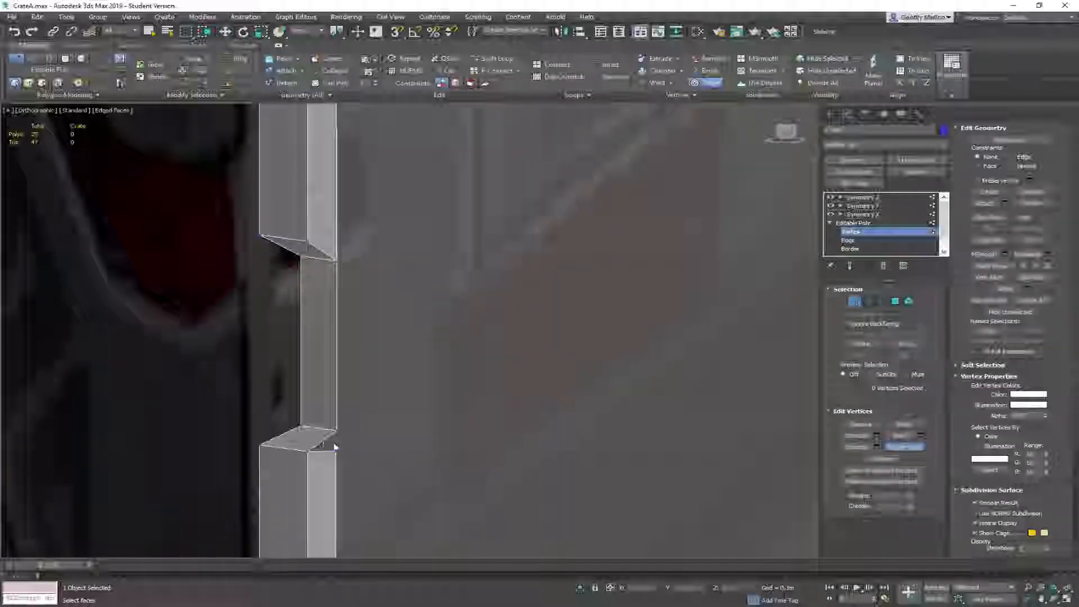
scroll(403, 444, "down", 6)
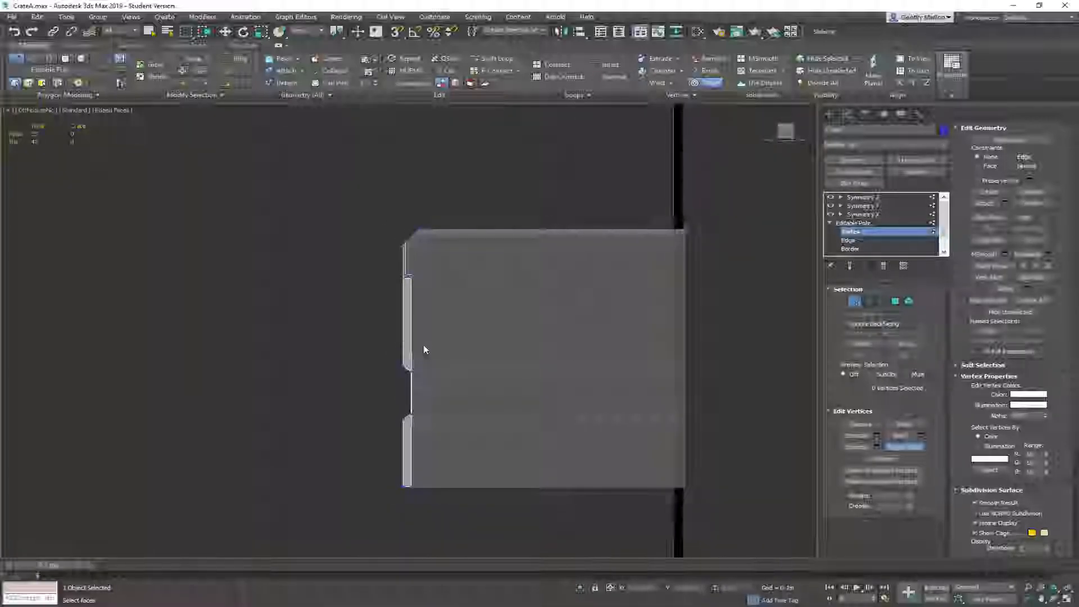
Select the inner vertices along the opening's new inset rim and make them planar in Y
key("l")
scroll(433, 347, "up", 8)
scroll(362, 349, "down", 3)
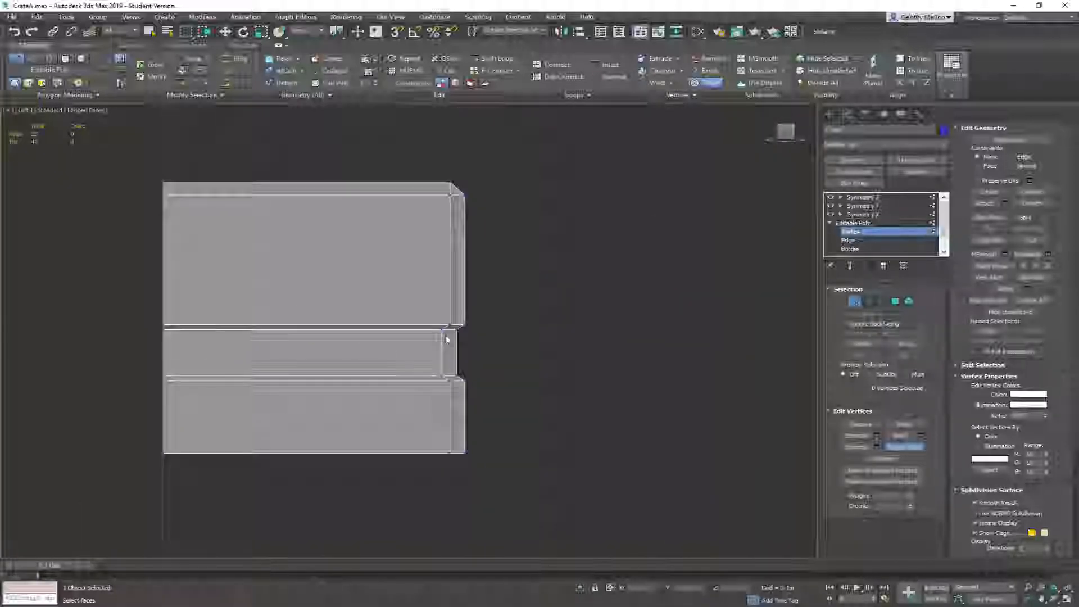
scroll(447, 338, "up", 4)
scroll(494, 349, "down", 2)
key("w")
left_click_drag(471, 167, 458, 387)
mouse_move(465, 490)
left_mouse_down()
mouse_move(478, 474)
mouse_move(479, 495)
left_mouse_up()
middle_click_drag(497, 486, 550, 467, "alt")
key("l")
key("z")
middle_click_drag(446, 352, 452, 318)
scroll(452, 318, "down", 3)
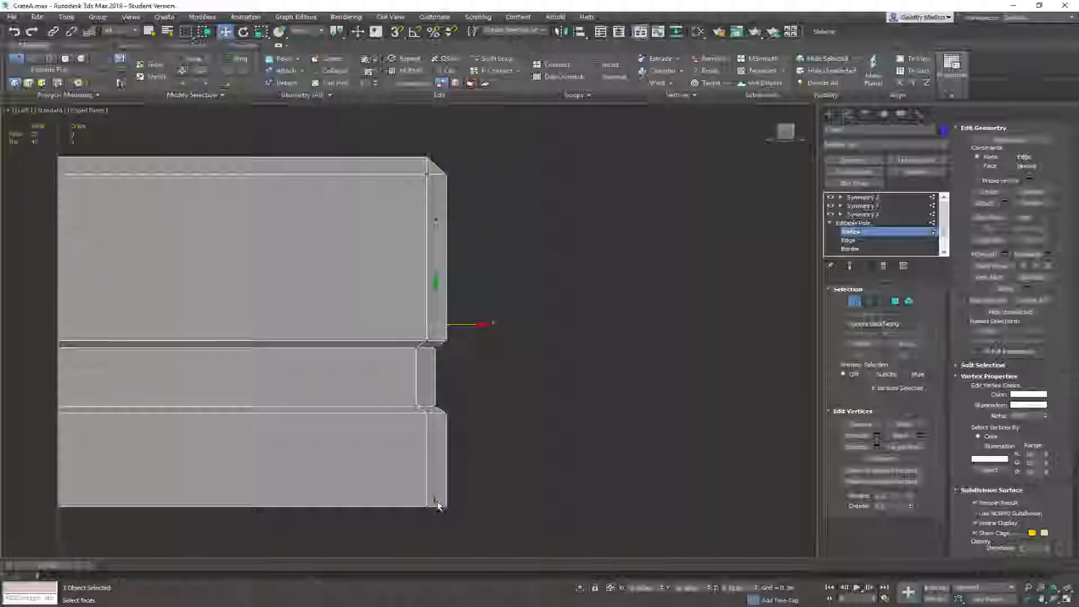
middle_click_drag(440, 529, 357, 498, "alt")
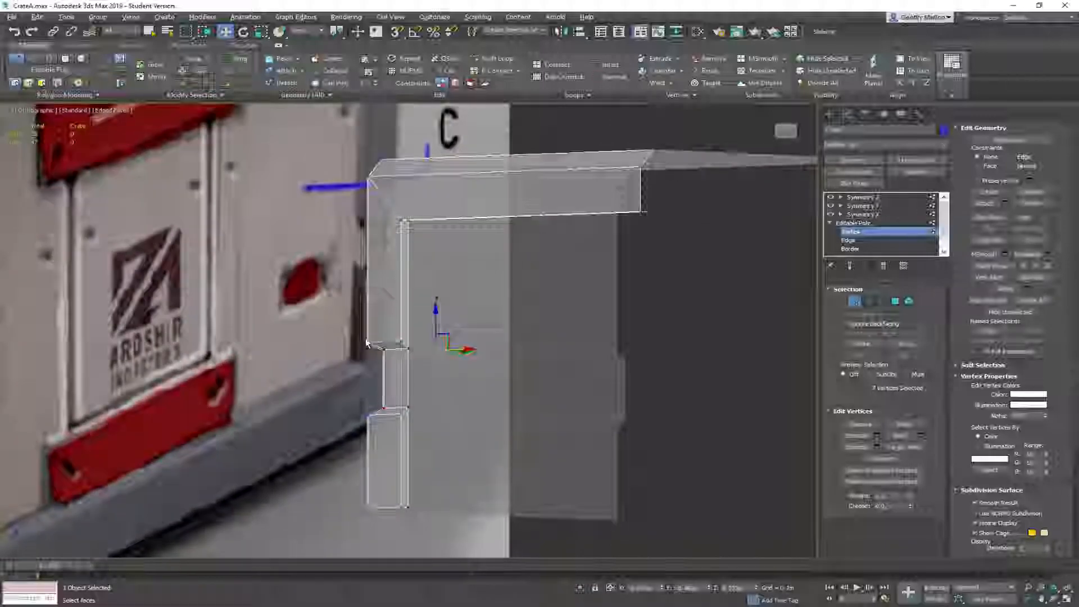
middle_click_drag(401, 425, 730, 270, "alt")
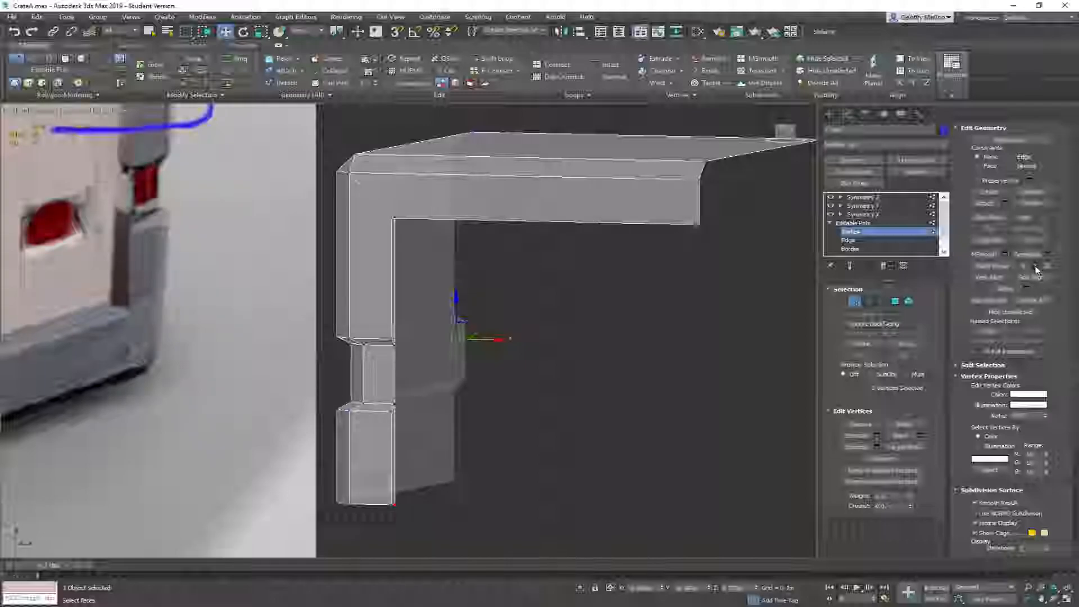
middle_click_drag(674, 337, 592, 312, "alt")
Select the inset rim's inner side edges together with its inner top edge
key("2")
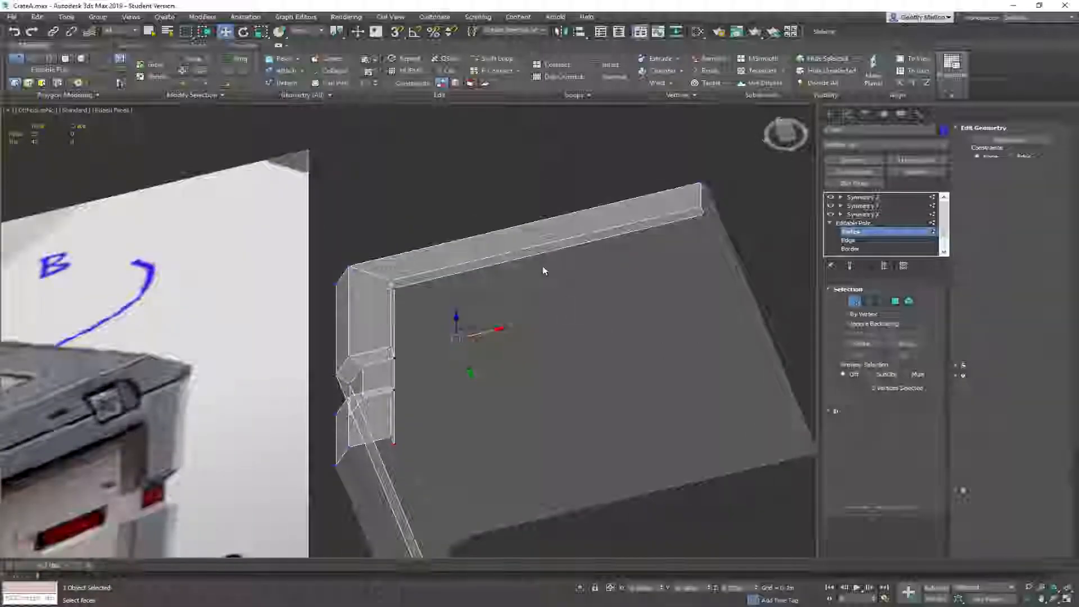
double_click(538, 256)
middle_click_drag(544, 337, 506, 357, "alt")
scroll(577, 344, "down", 4)
scroll(500, 360, "up", 4)
left_click(465, 340)
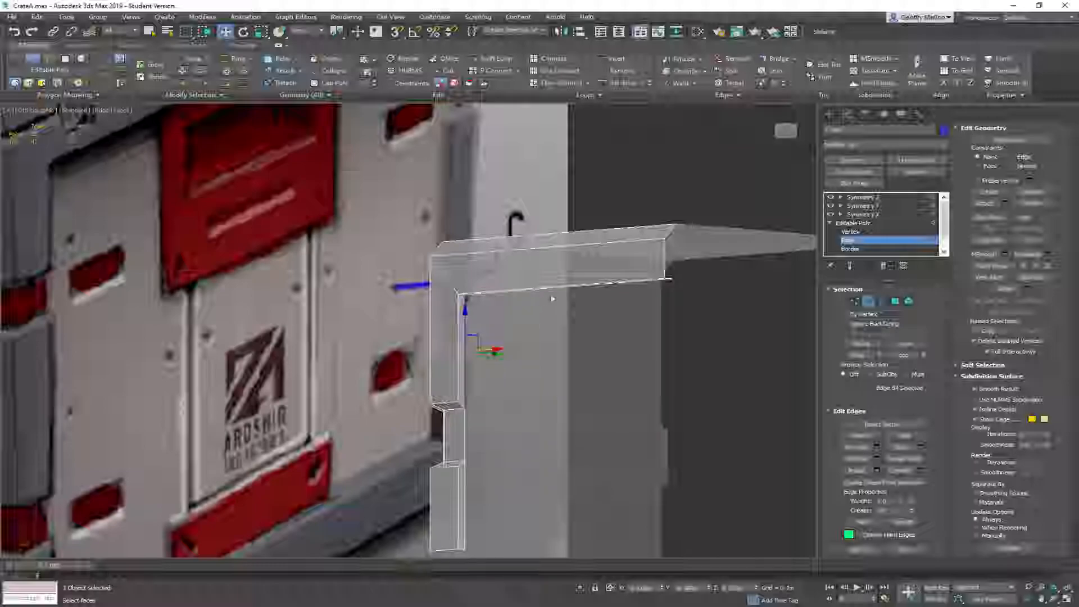
middle_click_drag(547, 301, 602, 264, "alt")
left_click(597, 267, "ctrl")
middle_click_drag(472, 427, 645, 338, "alt")
scroll(701, 311, "down", 3)
middle_click_drag(701, 311, 661, 348)
middle_click_drag(660, 347, 615, 315)
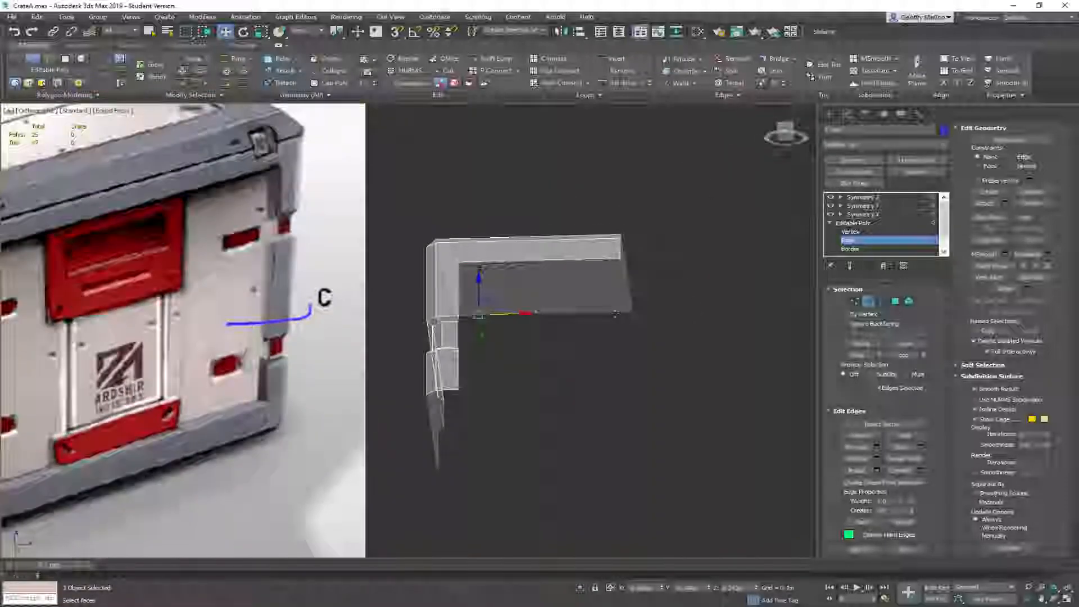
Extrude the rim's three inner side edges across to the crate's centre line with vertex snapping, filling the front panel
key("s")
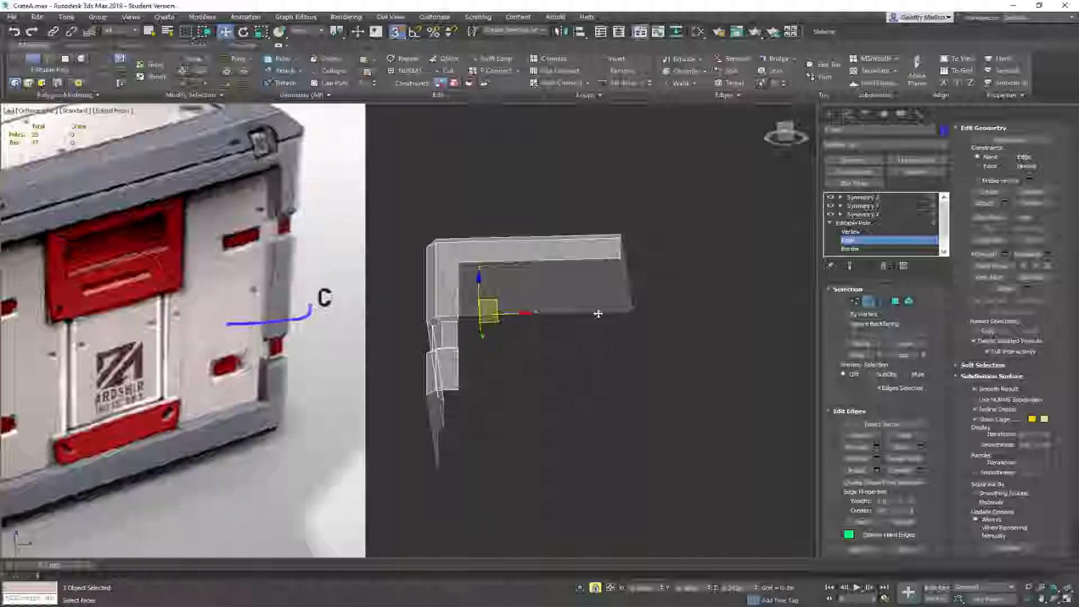
scroll(501, 309, "up", 4)
middle_click_drag(518, 346, 545, 300)
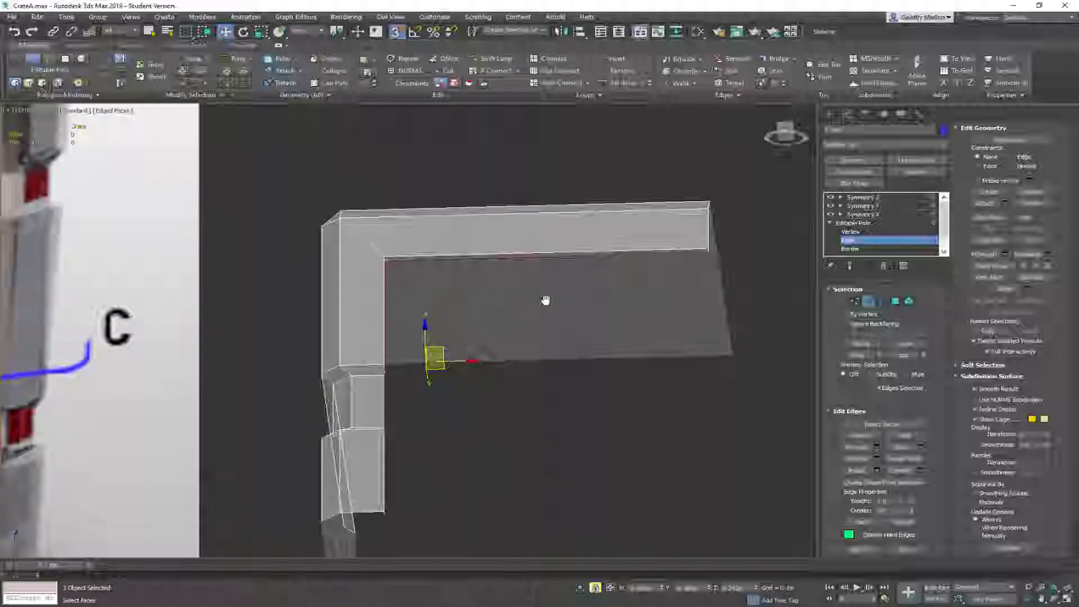
middle_click_drag(573, 297, 510, 347)
middle_click_drag(511, 347, 559, 254)
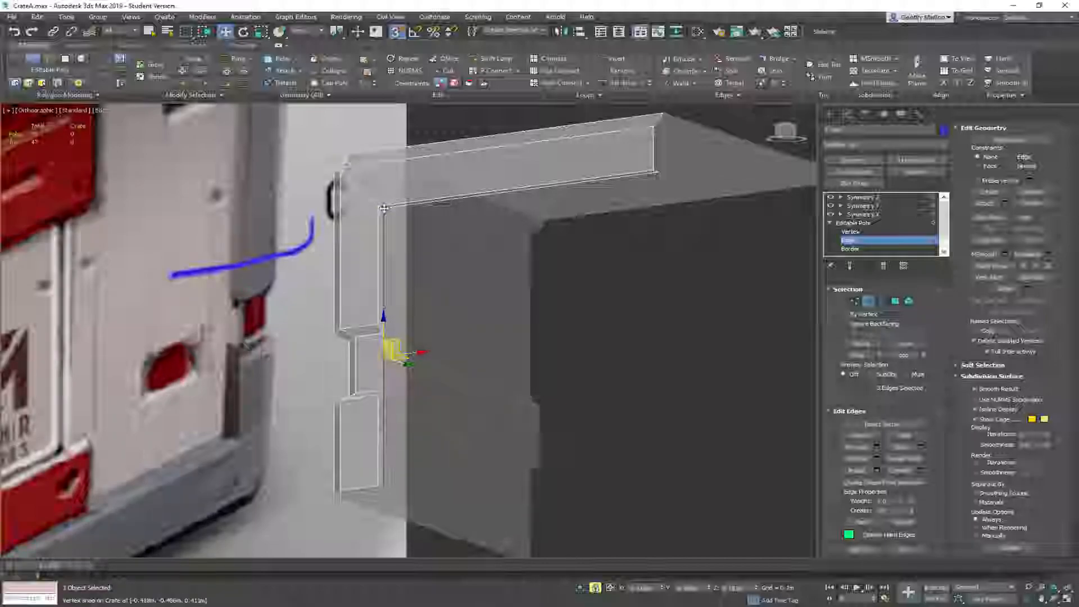
left_click_drag(382, 209, 660, 176, "shift")
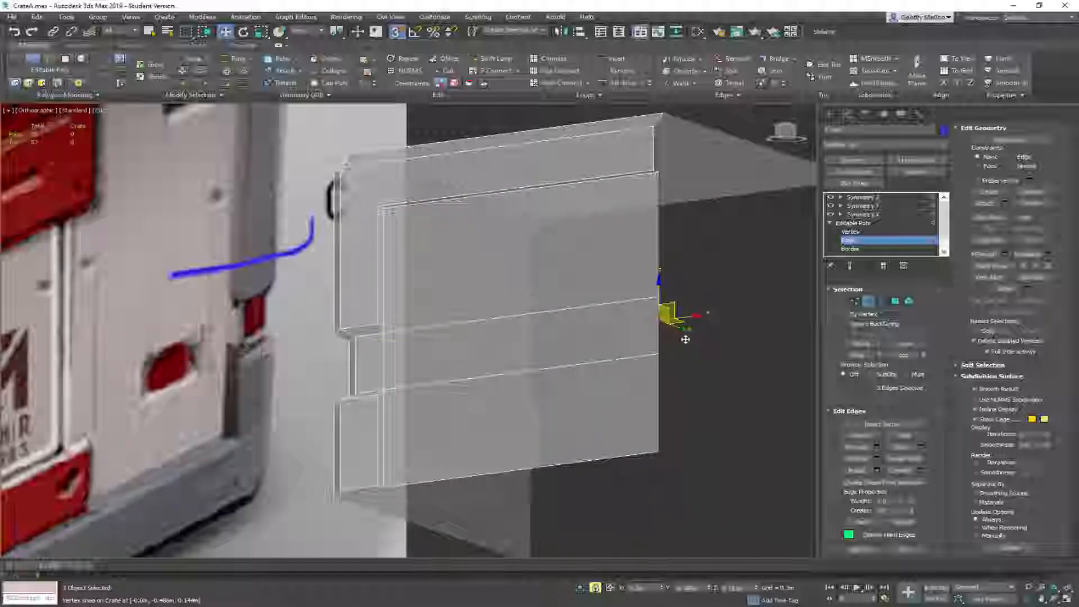
key("f")
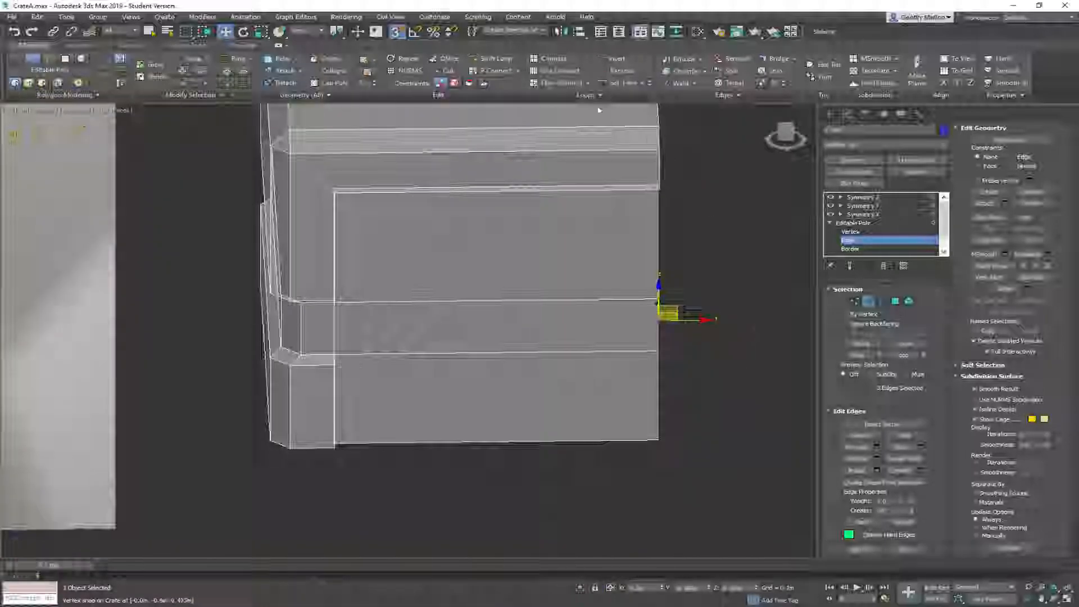
scroll(531, 382, "down", 4)
middle_click_drag(652, 377, 618, 364, "alt")
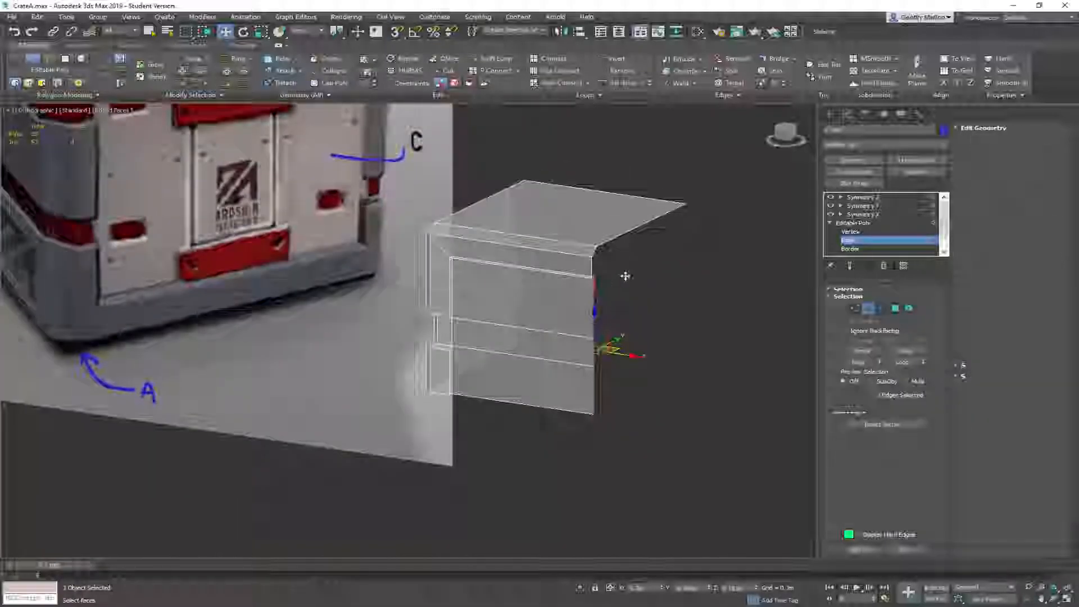
Select the upper vertices of the frame and inset panel at the front's centre line to compare their alignment
key("1")
left_click_drag(594, 295, 586, 295)
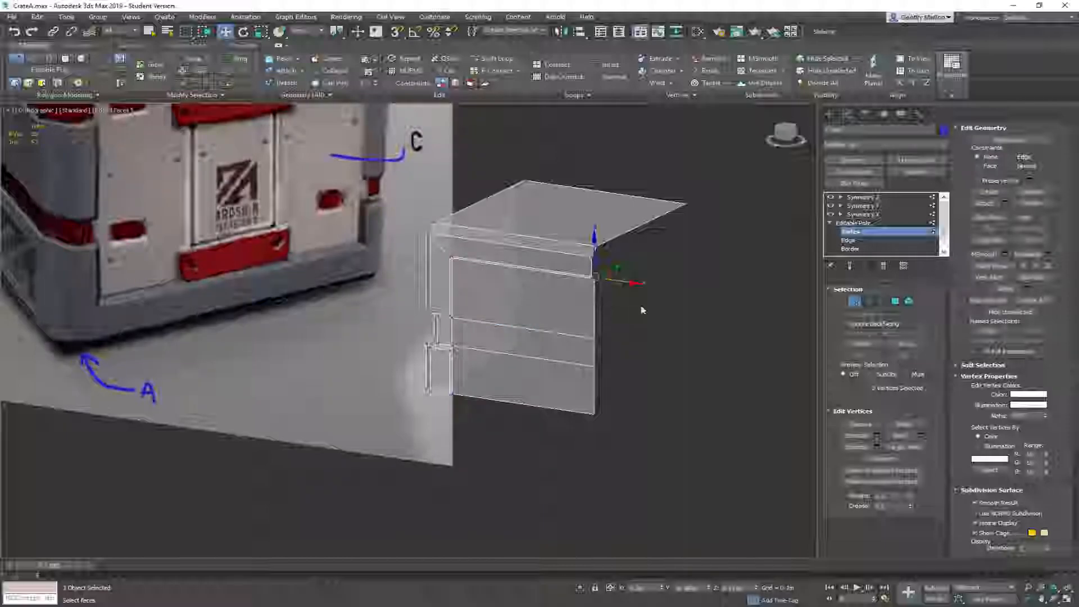
scroll(640, 308, "up", 5)
middle_click_drag(655, 313, 646, 224, "alt")
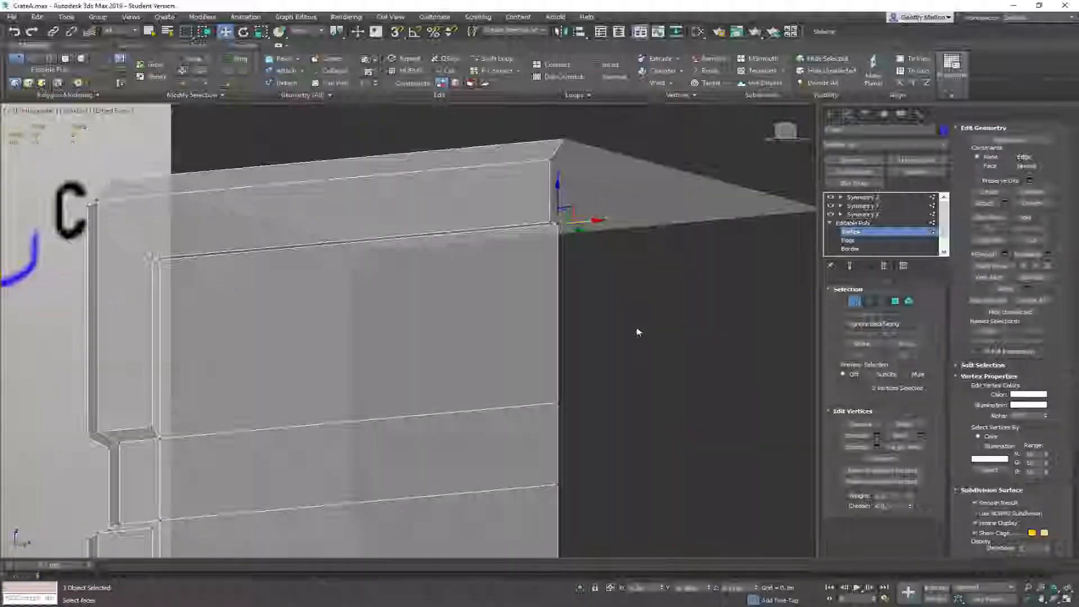
middle_click_drag(637, 328, 644, 260)
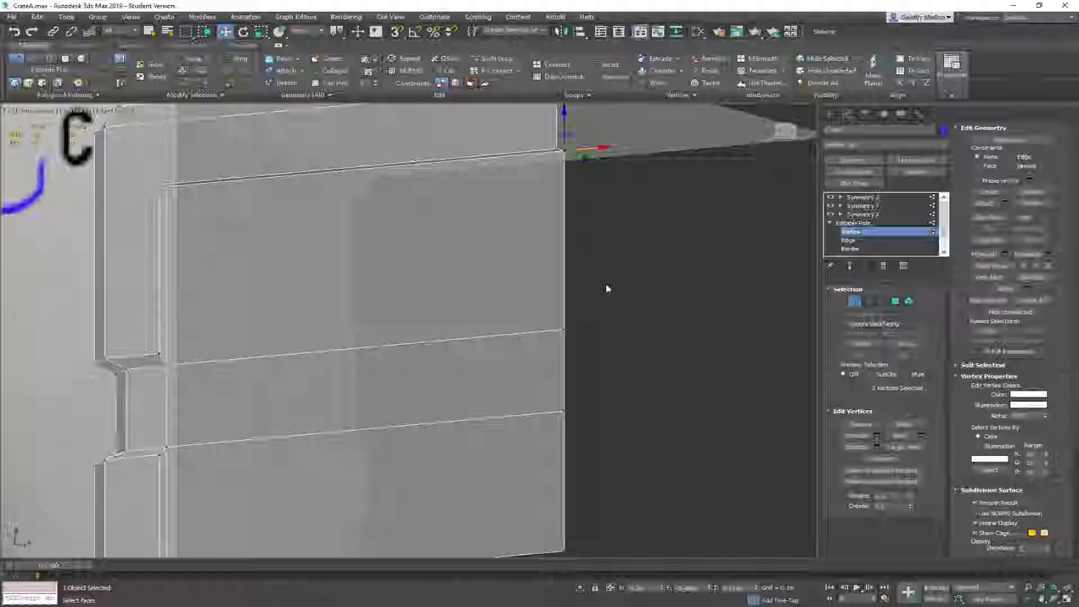
left_click(566, 170)
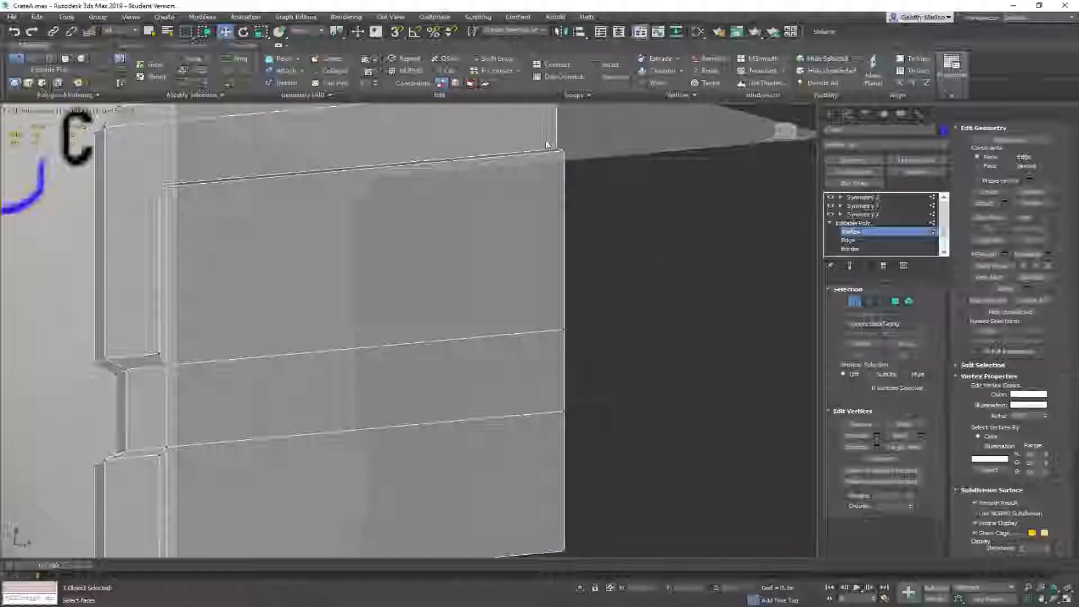
left_click(562, 158)
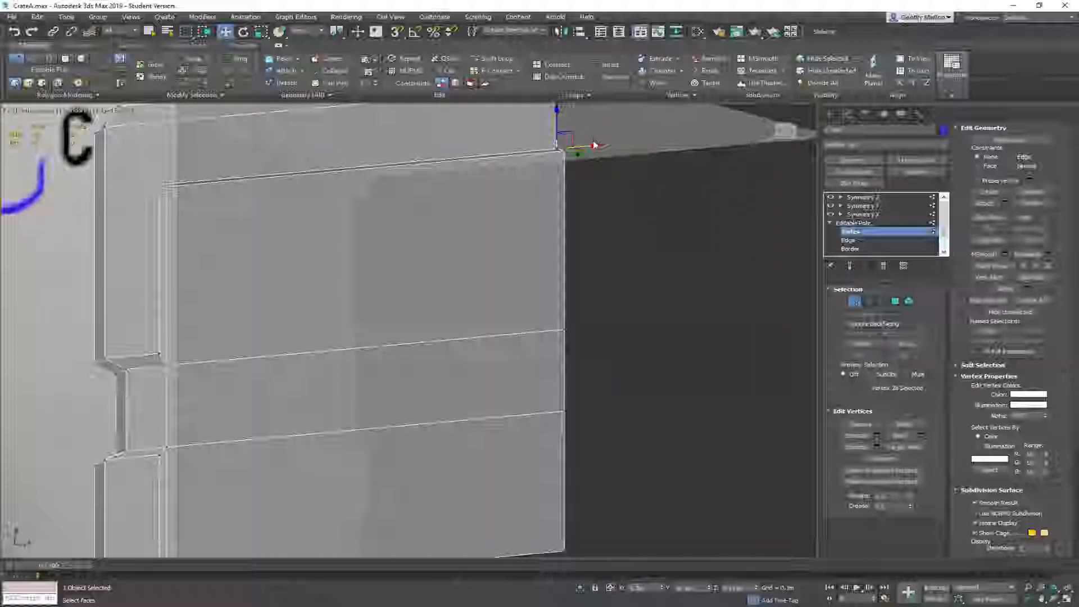
left_click_drag(560, 176, 562, 176)
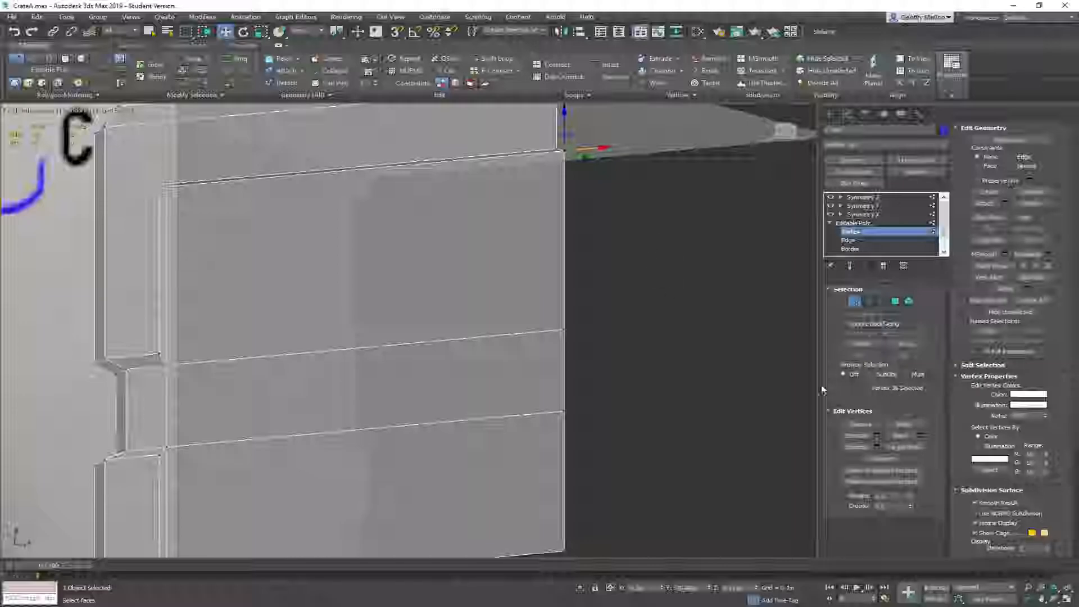
Show the full mirrored result in opaque shading and examine the crate beside the reference image
scroll(555, 256, "down", 4)
middle_click_drag(573, 287, 741, 314, "alt")
left_click(850, 267)
key("alt+x")
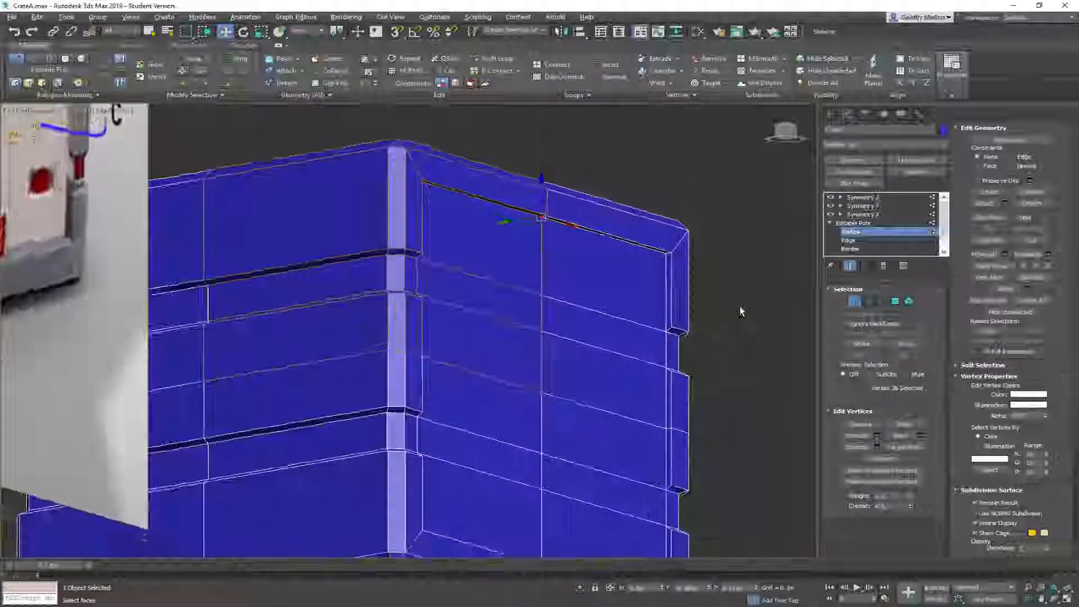
scroll(702, 309, "down", 8)
middle_click_drag(667, 332, 659, 352, "alt")
middle_click_drag(760, 431, 640, 263, "alt")
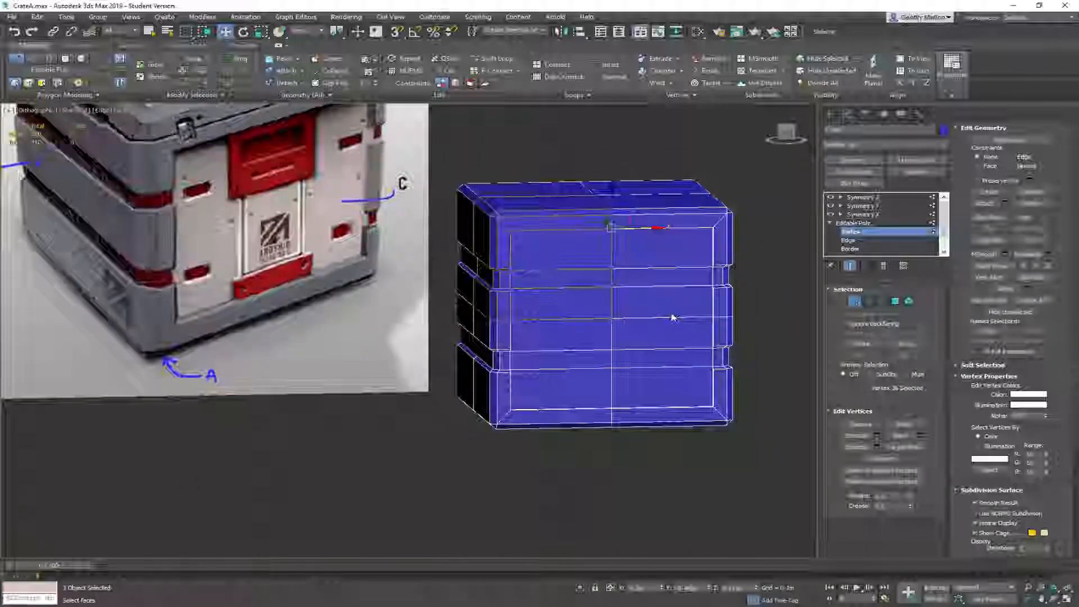
middle_click_drag(670, 320, 650, 332, "alt")
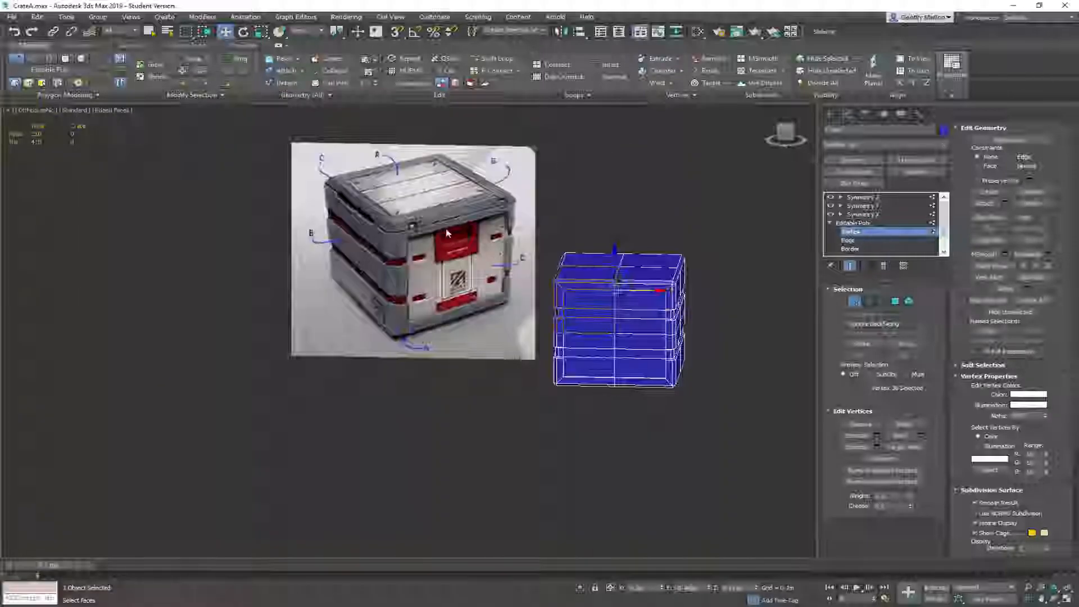
middle_click_drag(447, 233, 414, 273)
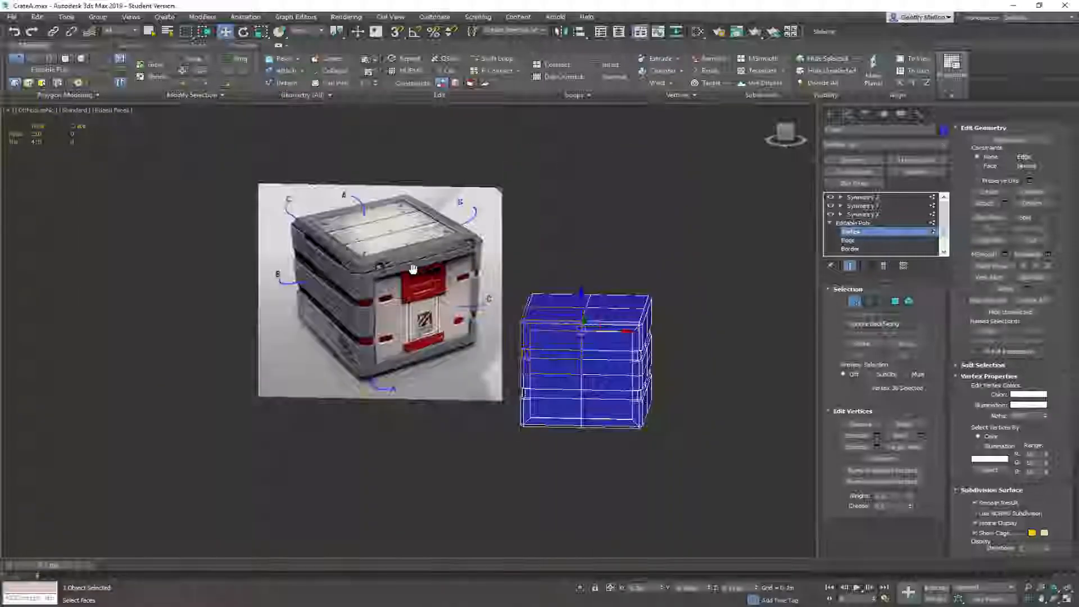
scroll(438, 261, "down", 2)
Convert the crate to Editable Poly and remove the symmetry edge loops running across its centre
right_click(684, 231)
mouse_move(717, 339)
left_click(825, 352)
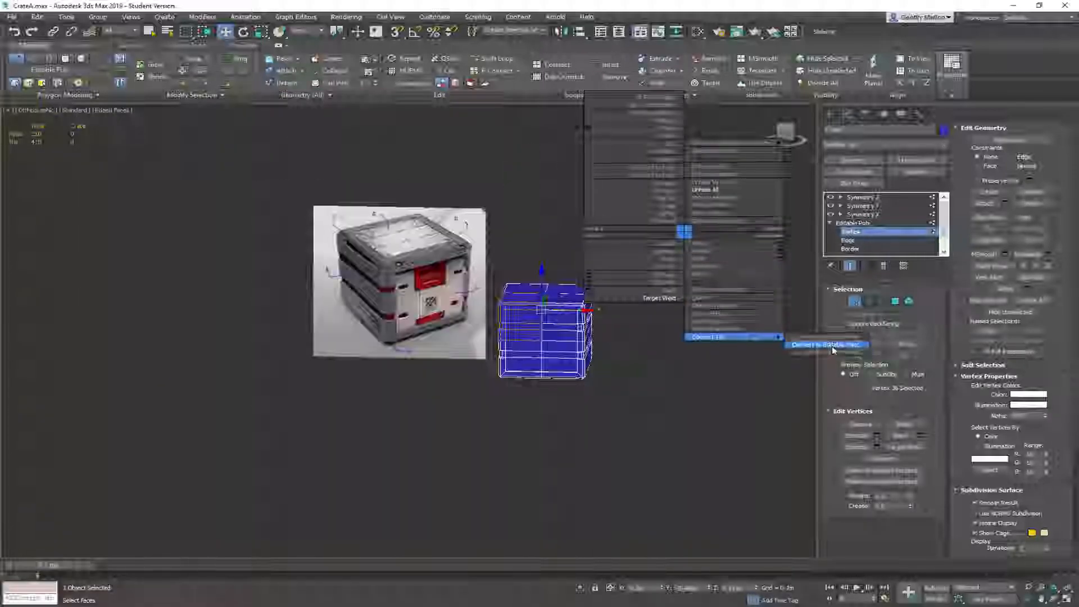
middle_click_drag(647, 298, 587, 286)
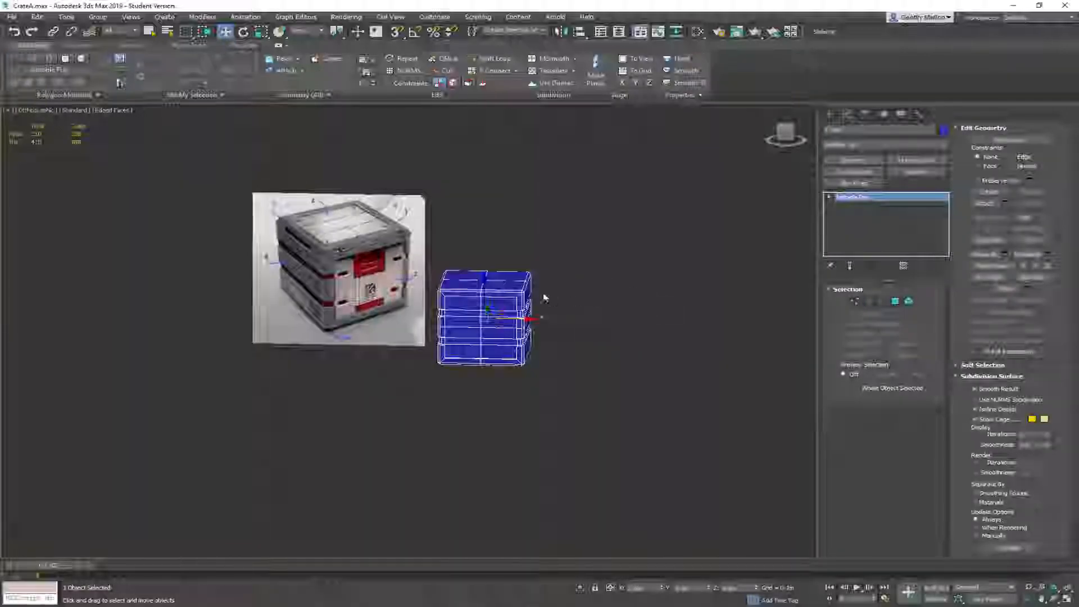
key("2")
left_click(481, 285)
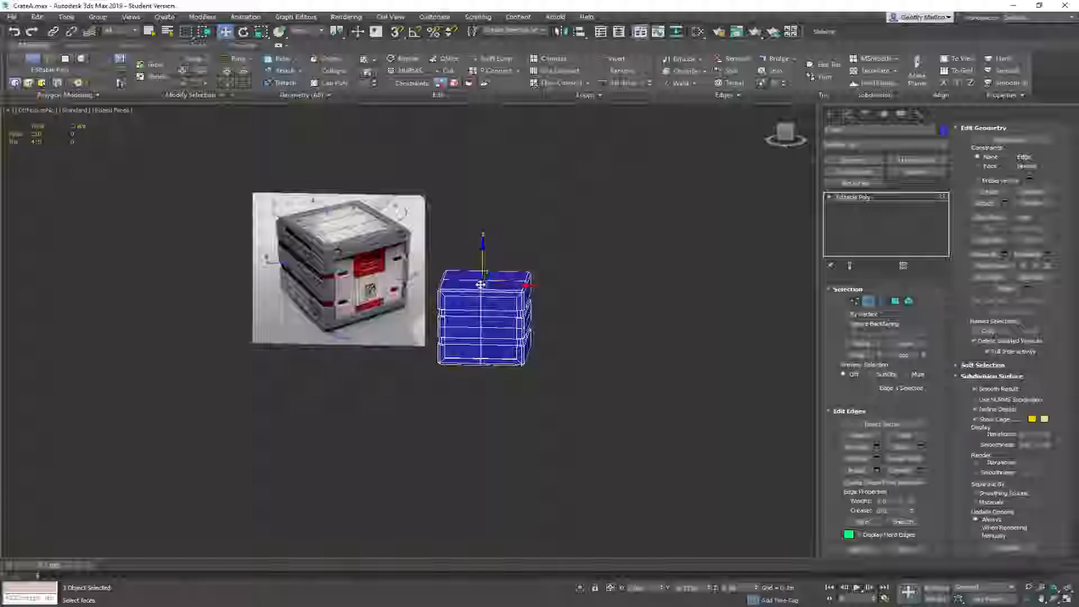
double_click(483, 284)
left_click(575, 348)
double_click(504, 328)
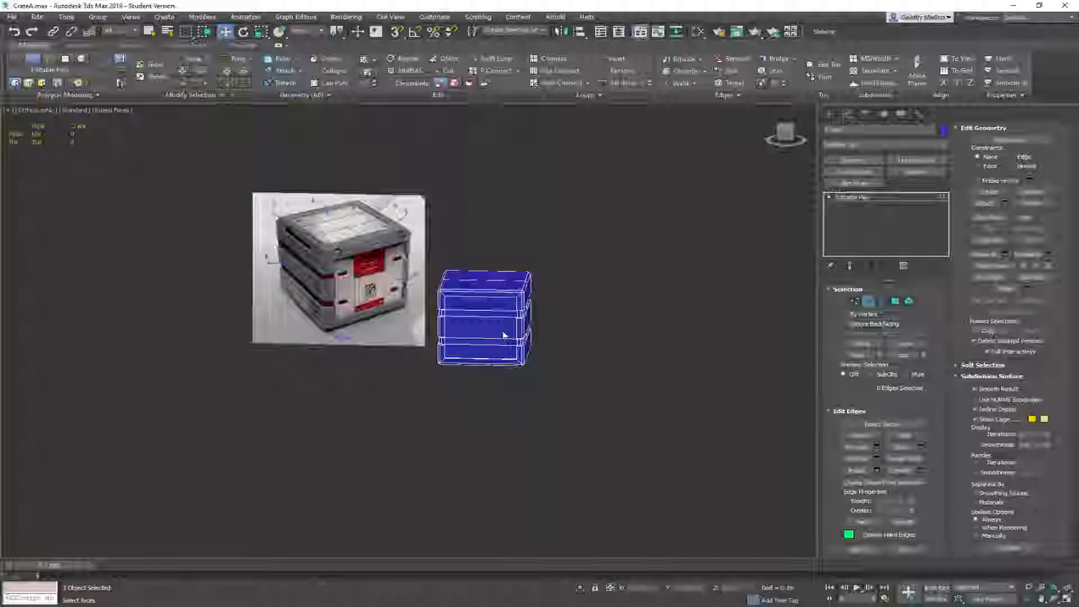
double_click(504, 281)
key("ctrl+BackSpace")
middle_click_drag(535, 309, 554, 251, "alt")
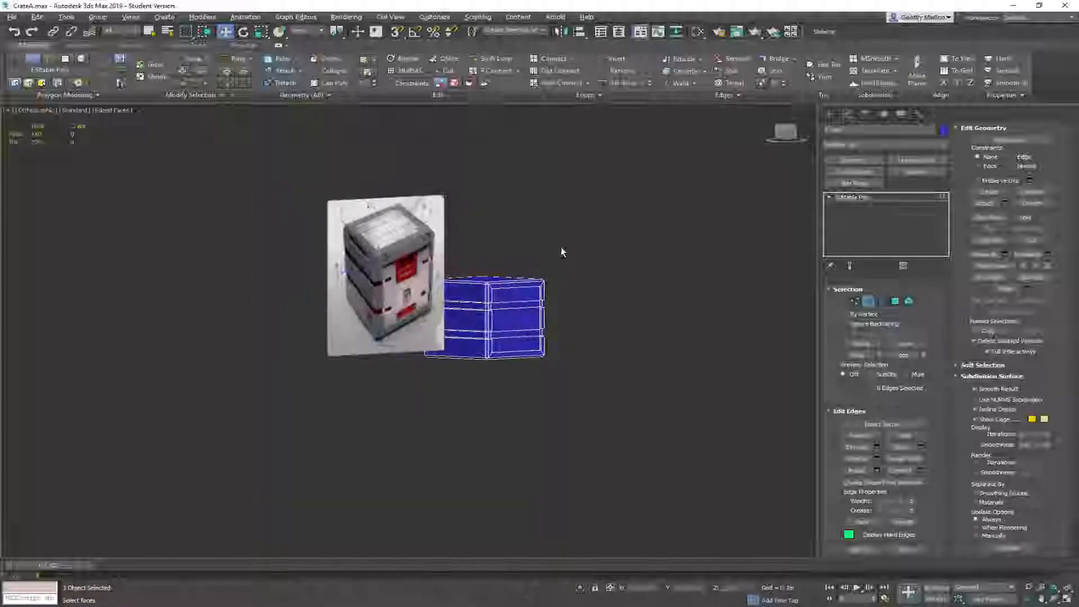
Undo the centre edge-loop removal and the Editable Poly conversion, back to the Symmetry modifier stack
left_click(869, 302)
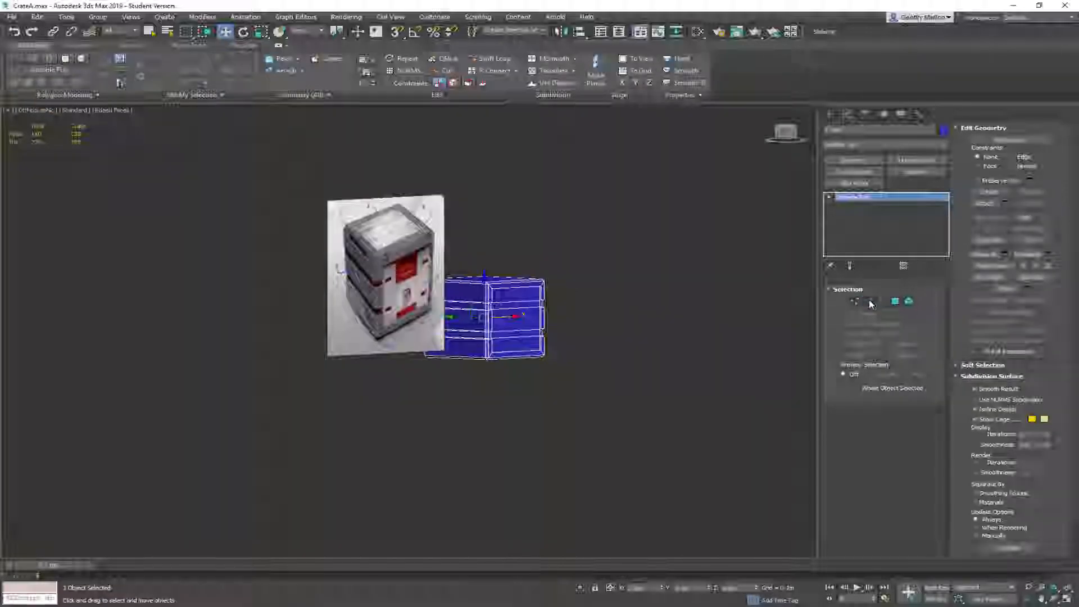
middle_click_drag(622, 274, 540, 271, "alt")
middle_click_drag(612, 304, 648, 274, "alt")
key("ctrl+z")
middle_click_drag(713, 260, 663, 287, "alt")
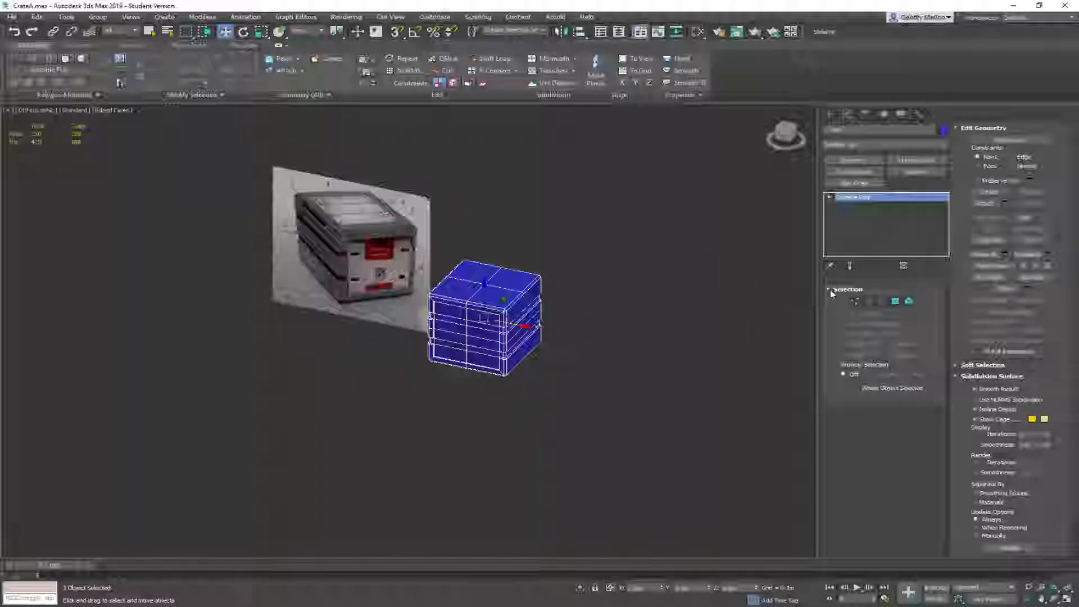
key("ctrl+z")
middle_click_drag(586, 276, 614, 250, "alt")
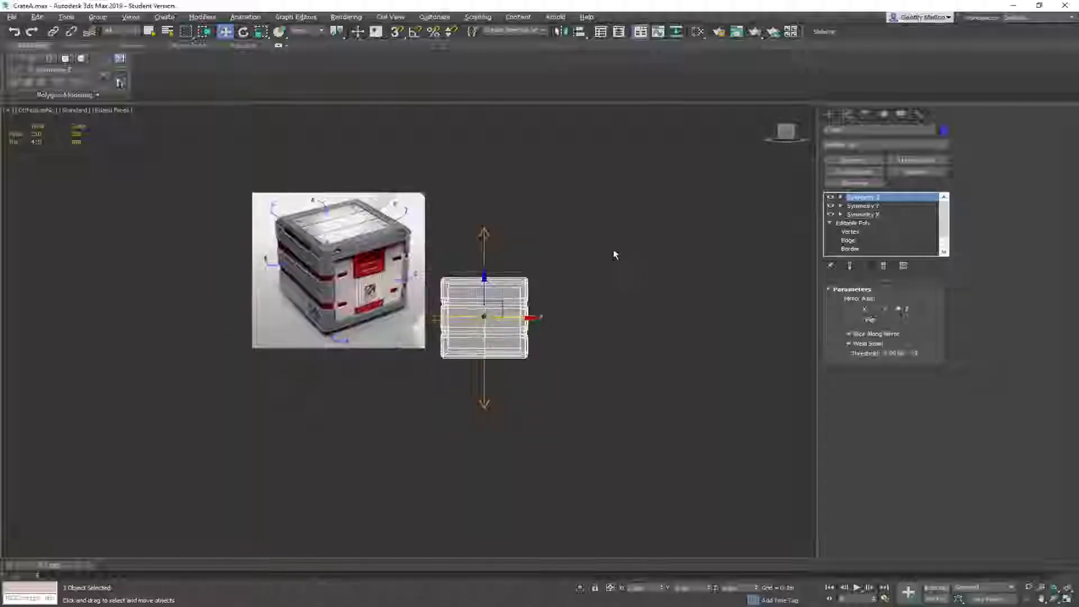
Delete all three Symmetry modifiers, keeping only the crate's base section, and turn off see-through display
scroll(528, 261, "up", 5)
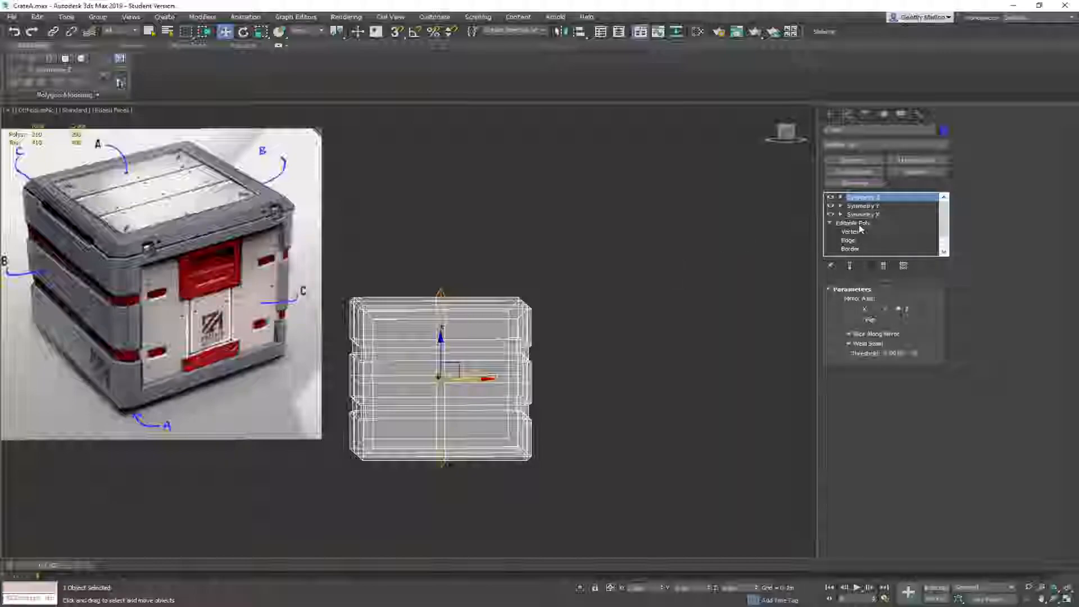
left_click(884, 266)
left_click(884, 265)
left_click(885, 265)
middle_click_drag(460, 253, 533, 211)
mouse_move(572, 265)
middle_mouse_down()
mouse_move(569, 235)
mouse_move(534, 269)
mouse_move(460, 255)
mouse_move(569, 243)
mouse_move(582, 280)
middle_mouse_up()
key("alt+x")
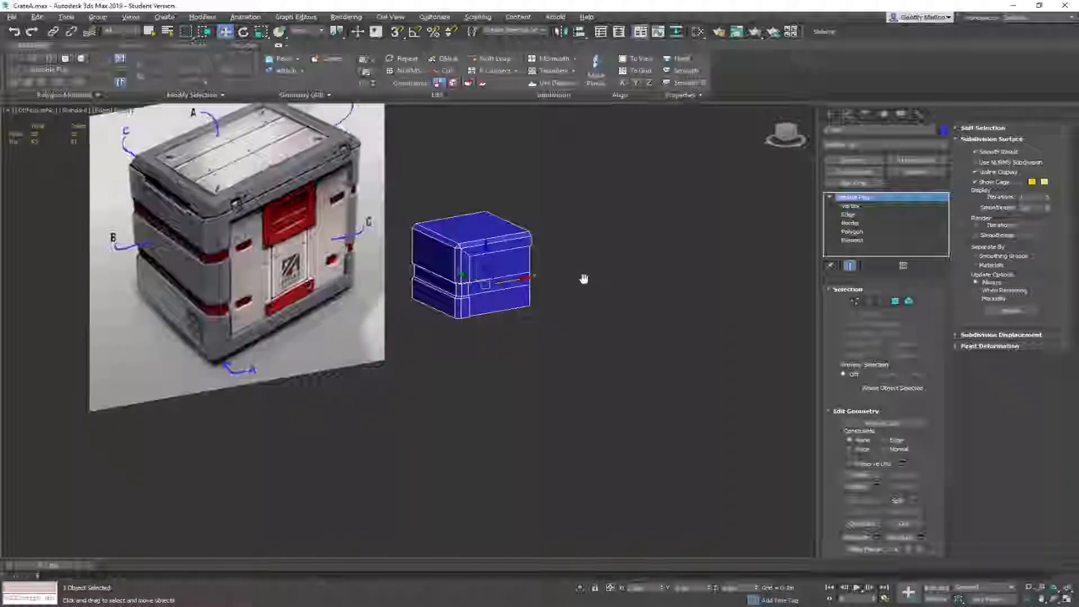
Add an Unwrap UVW modifier to the crate section and open its UV editor beside the model
scroll(586, 301, "down", 3)
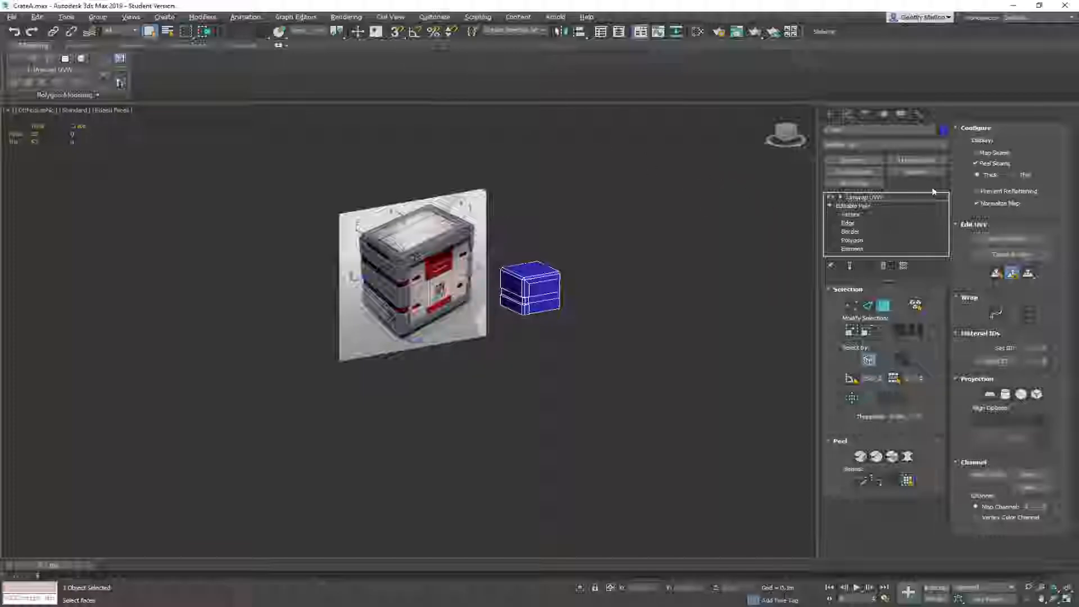
left_click(1007, 239)
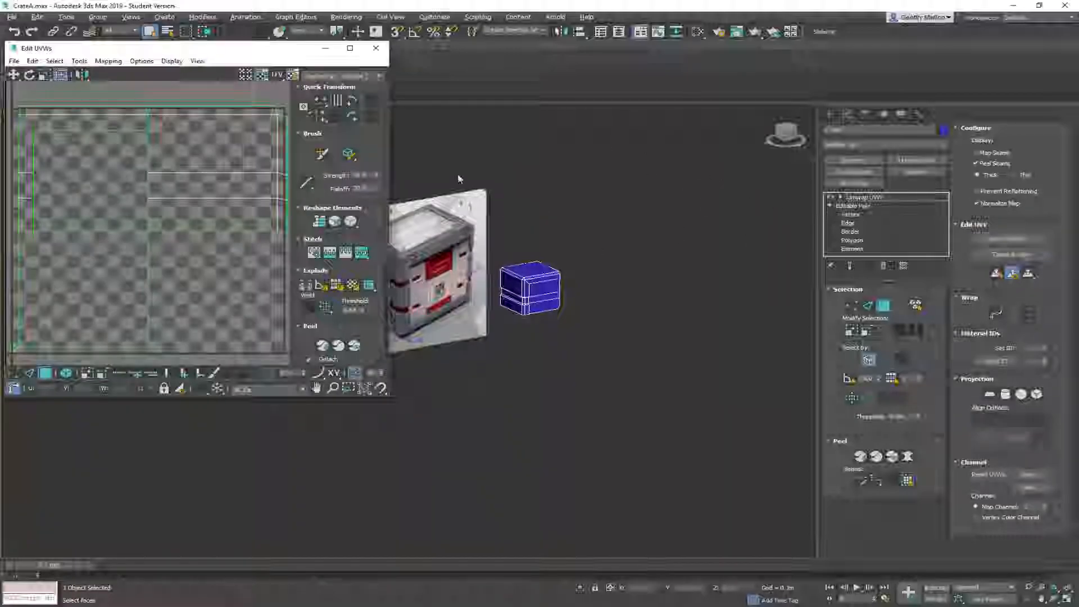
left_click_drag(187, 49, 222, 107)
middle_click_drag(430, 230, 506, 243, "alt")
middle_click_drag(506, 243, 452, 221)
scroll(443, 210, "up", 3)
middle_click_drag(550, 263, 501, 225)
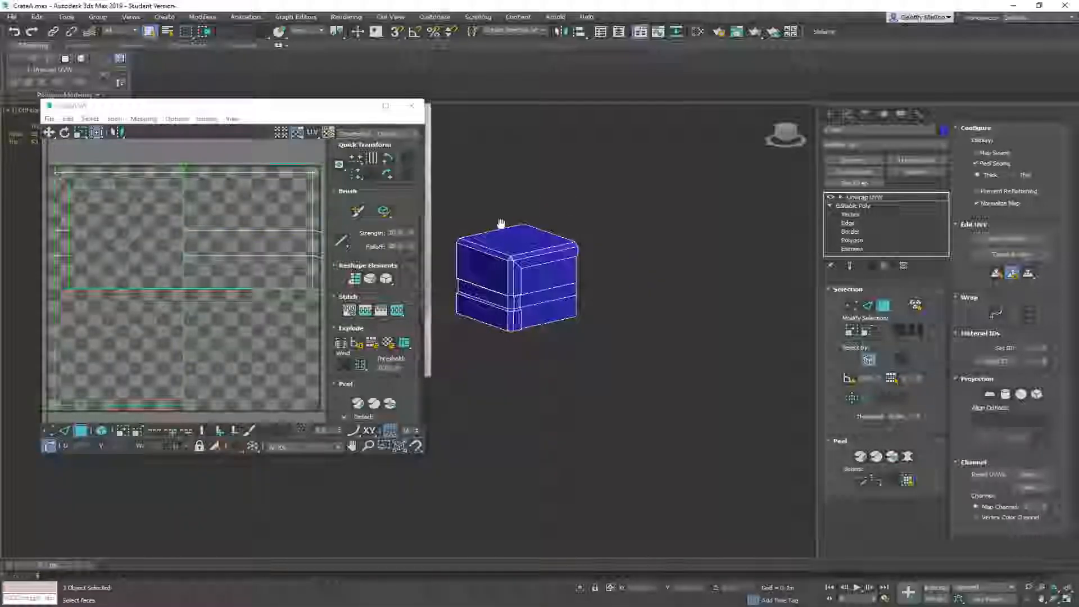
scroll(506, 274, "up", 5)
scroll(536, 260, "down", 5)
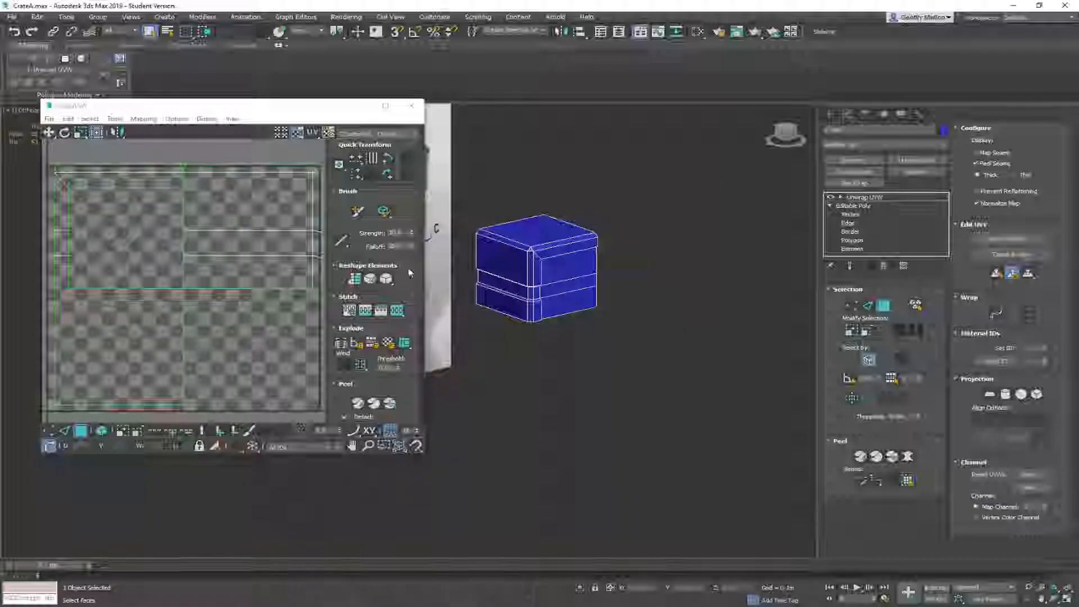
Move all of the crate's UV faces above the texture tile and clear the selection
scroll(193, 247, "down", 4)
middle_click_drag(197, 255, 186, 264)
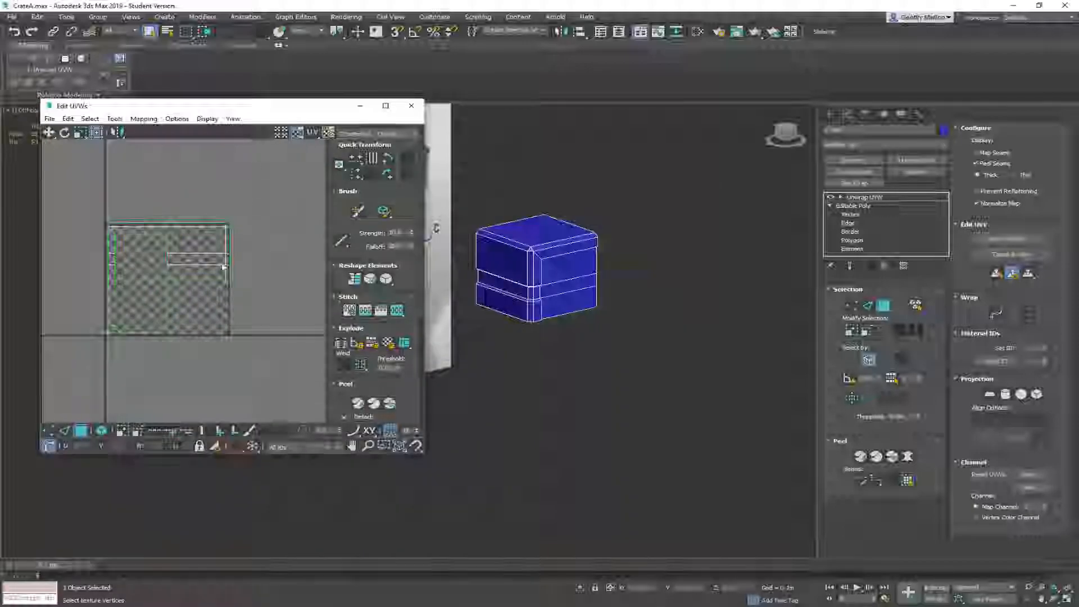
key("ctrl+a")
left_click_drag(173, 266, 212, 182)
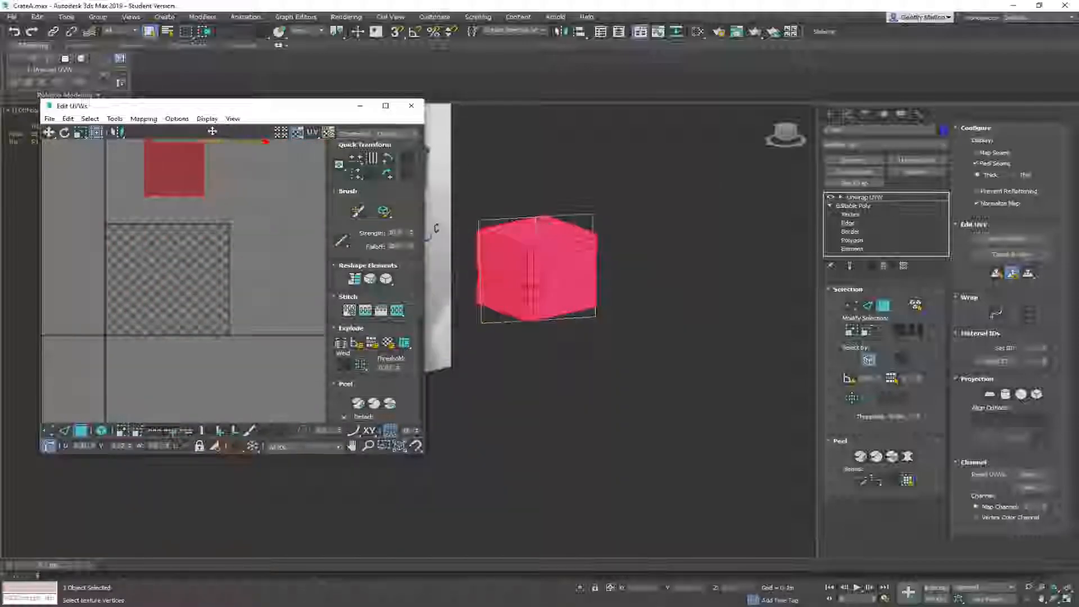
left_click(676, 295)
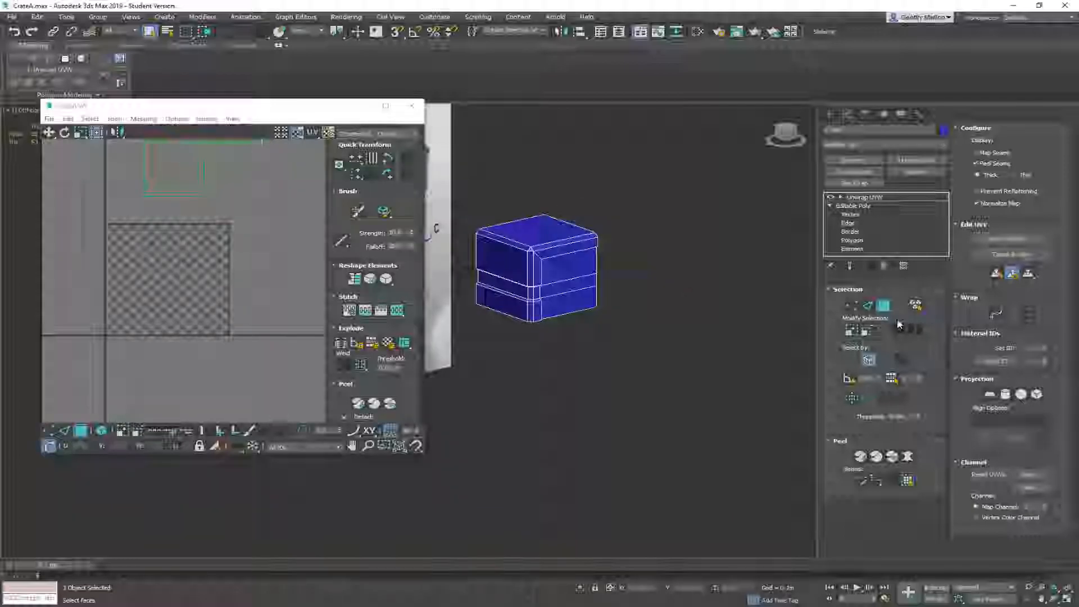
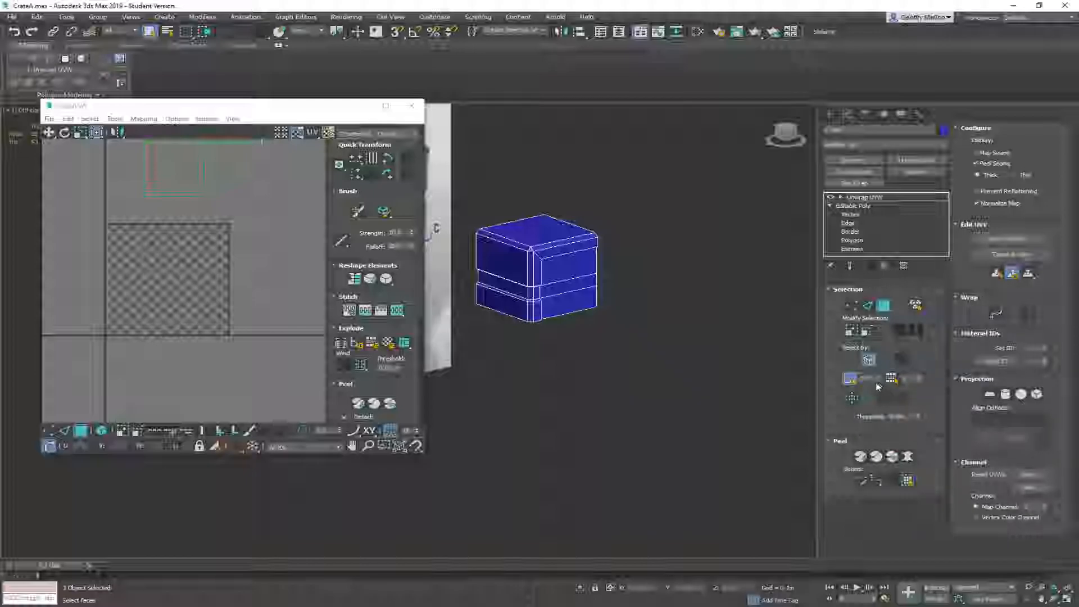
Select the flat front panel faces, including the recessed band, using planar angle selection
left_click(562, 289)
middle_click_drag(713, 326, 524, 274, "alt")
scroll(523, 275, "up", 6)
mouse_move(646, 313)
middle_mouse_down("alt")
mouse_move(640, 297)
mouse_move(669, 315)
mouse_move(659, 299)
mouse_move(649, 328)
middle_mouse_up("alt")
scroll(478, 308, "down", 5)
mouse_move(563, 308)
middle_mouse_down("alt")
mouse_move(630, 309)
mouse_move(582, 308)
middle_mouse_up("alt")
scroll(482, 336, "up", 6)
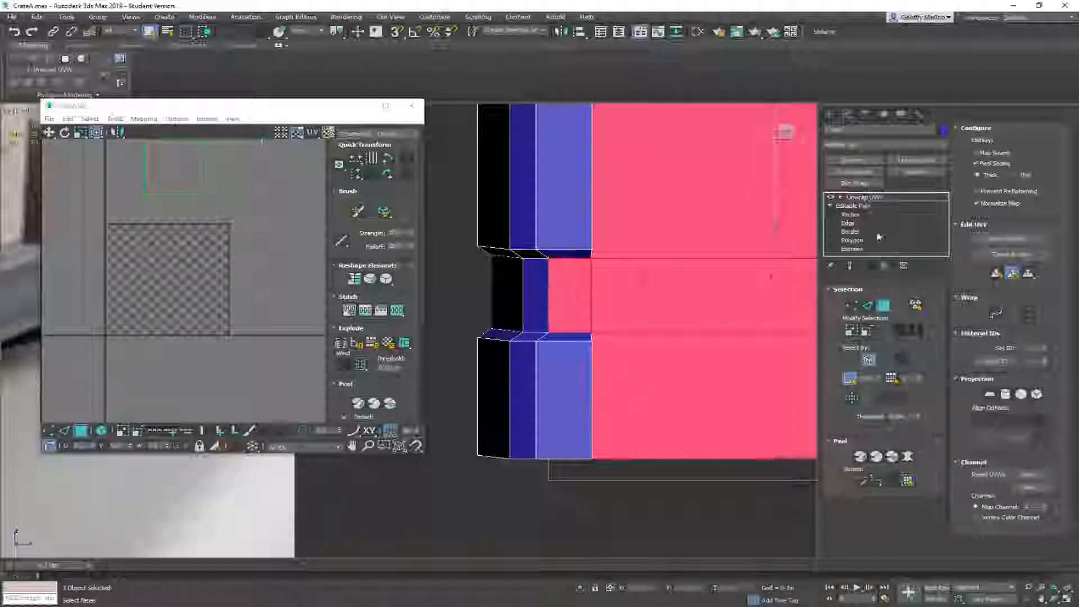
Apply a quick planar map to the selected front panel faces
left_click(999, 275)
scroll(231, 217, "down", 4)
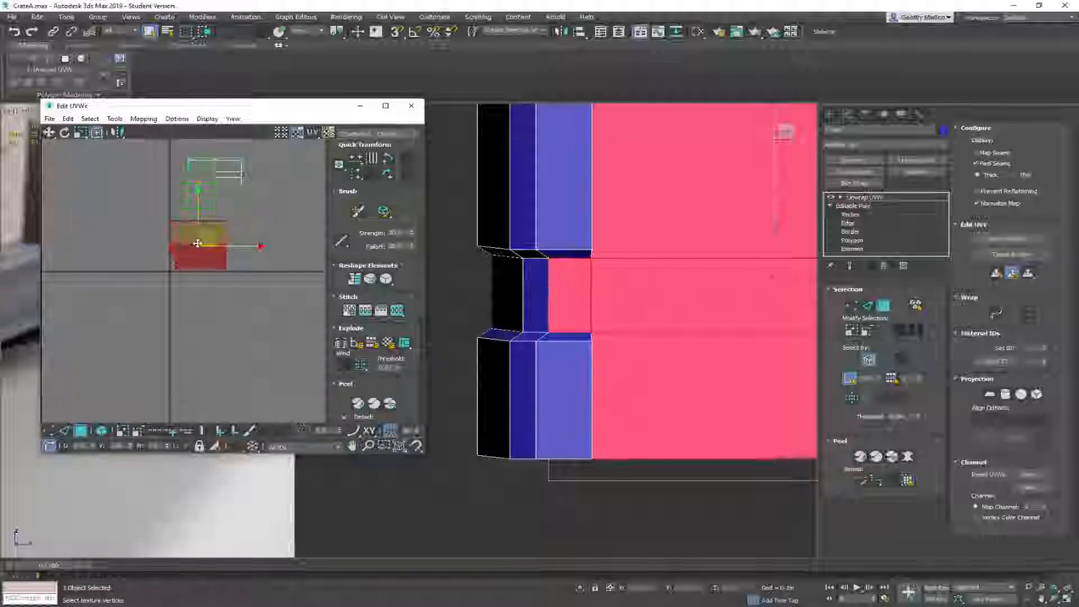
middle_click_drag(178, 281, 168, 302)
scroll(173, 282, "up", 4)
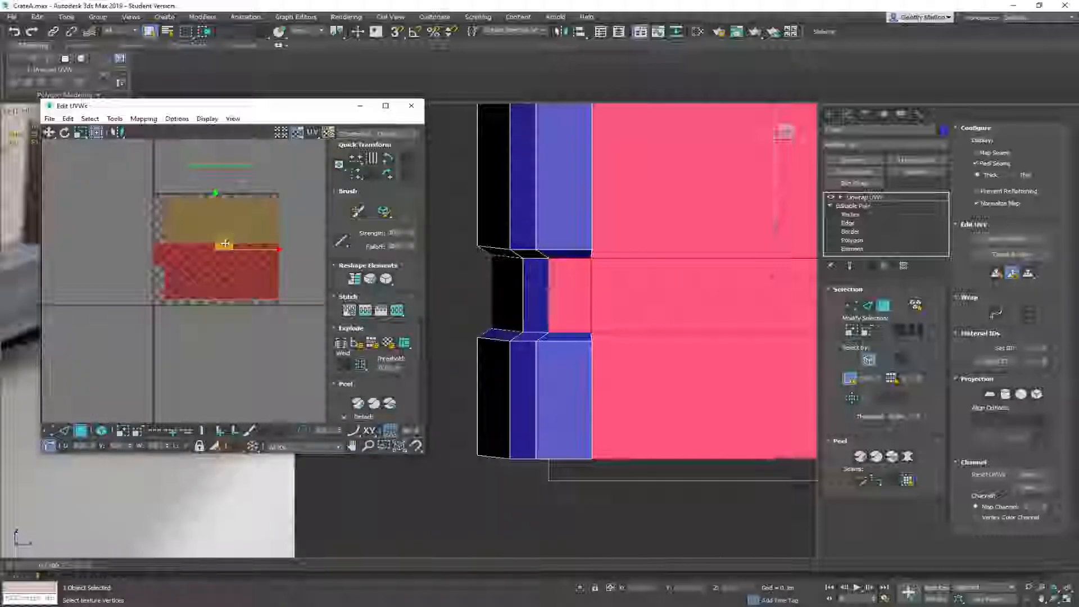
Display the texture checker pattern on the model and in the UV editor
middle_click_drag(680, 257, 651, 279)
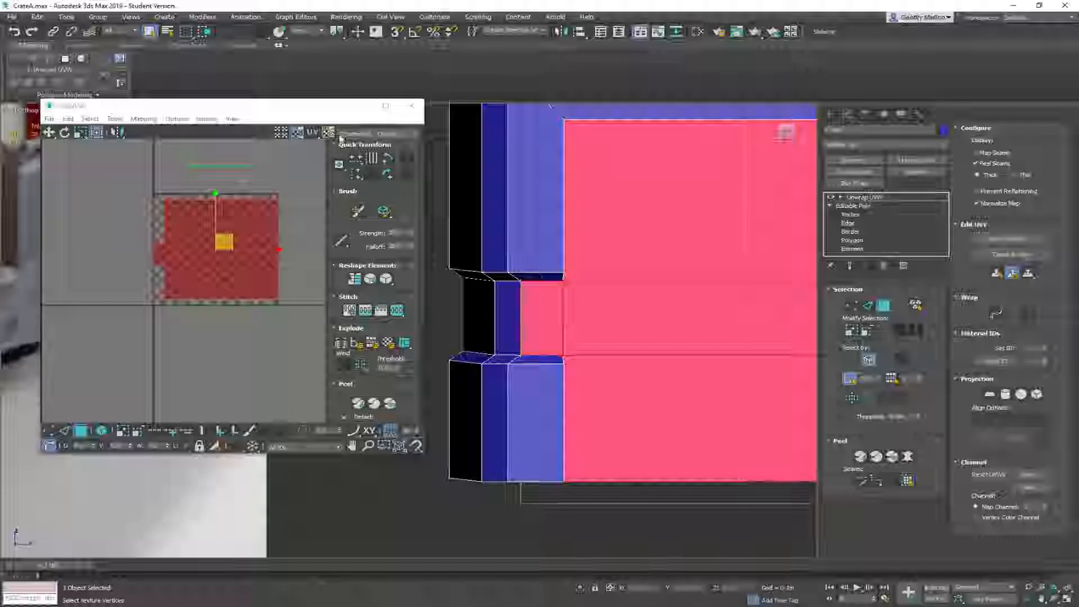
left_click(365, 133)
left_click(365, 147)
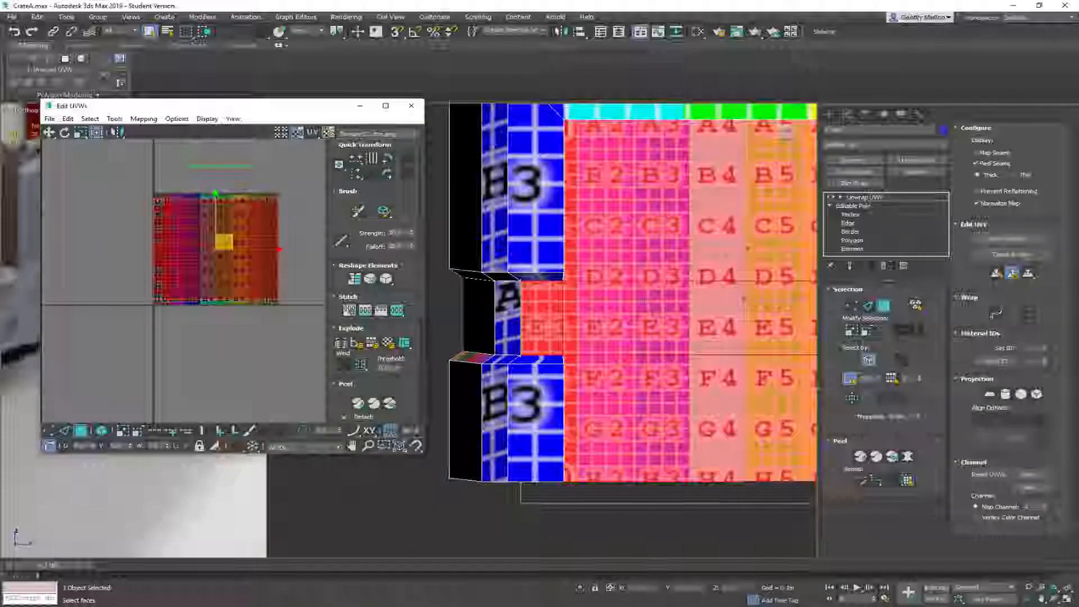
scroll(595, 309, "down", 5)
scroll(617, 291, "up", 5)
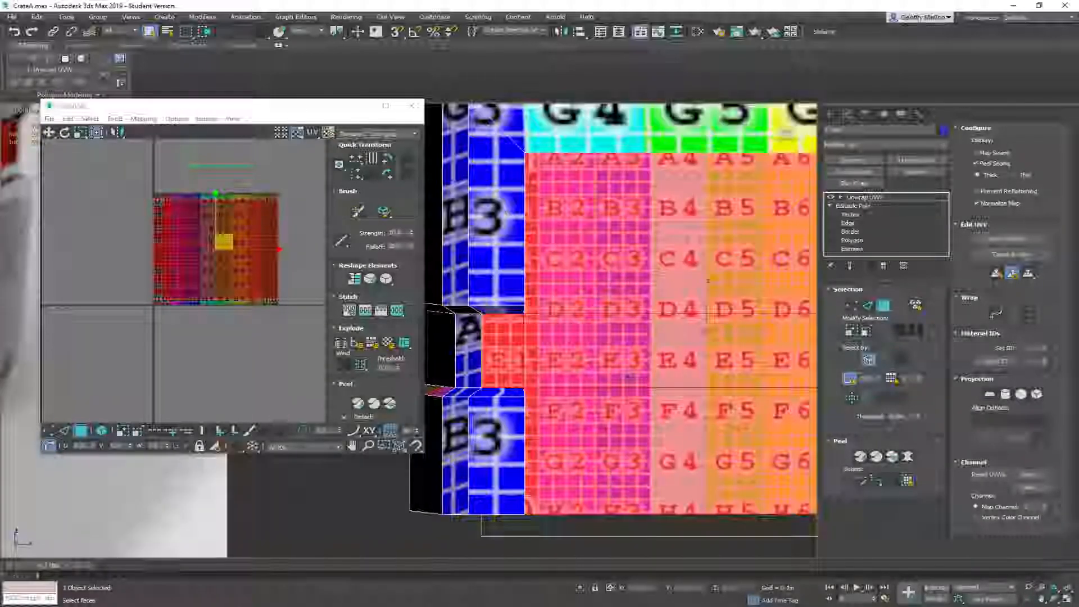
middle_click_drag(200, 258, 200, 282)
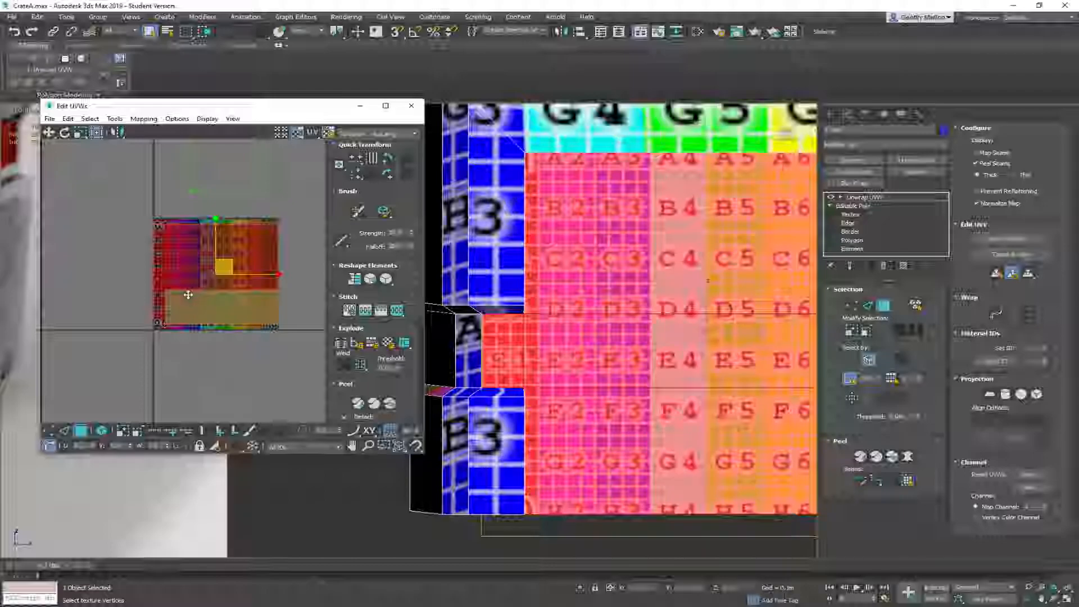
Hide the checker background in the UV editor and apply a planar map aligned to Y to the selected front panel faces
scroll(621, 330, "down", 3)
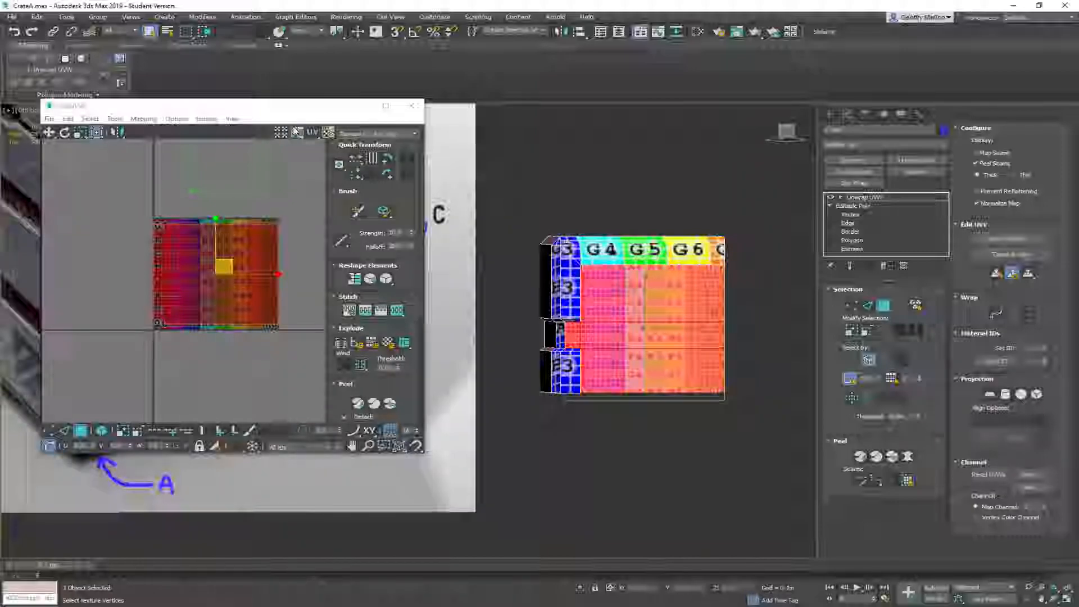
left_click(296, 131)
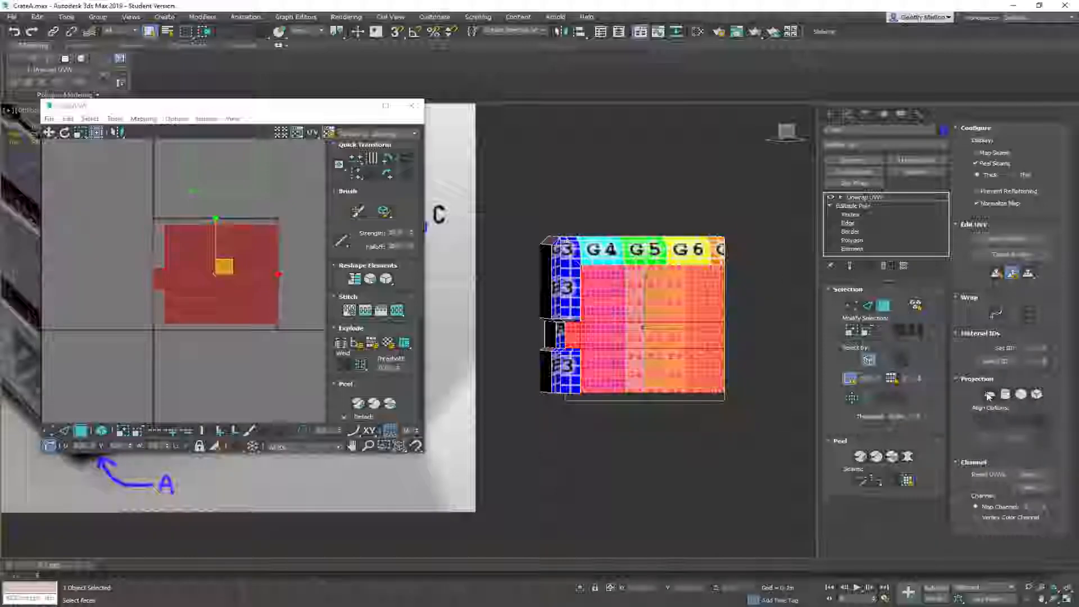
left_click(990, 394)
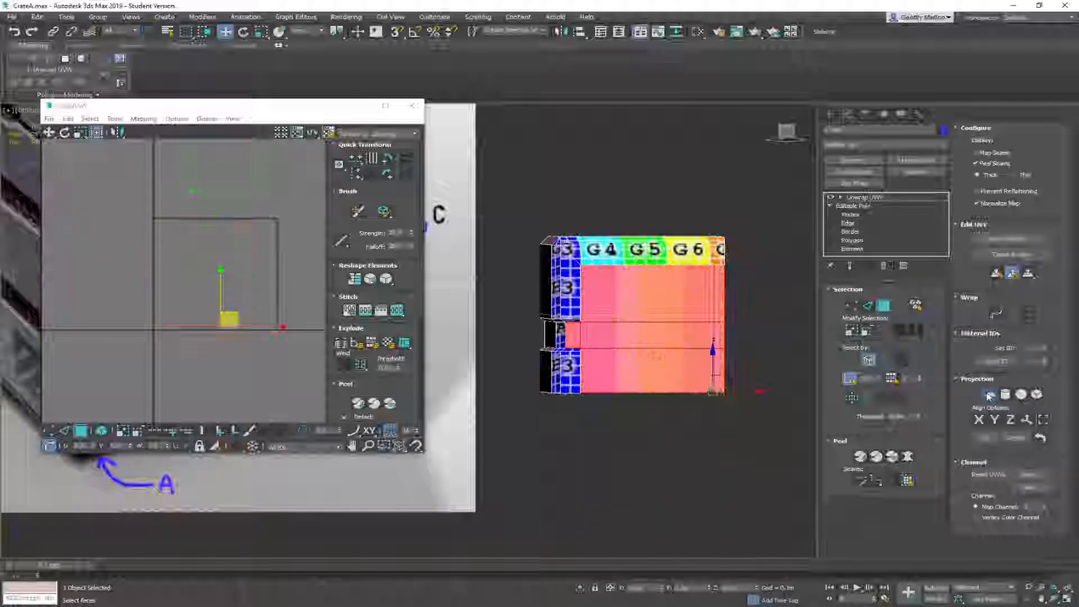
left_click(993, 420)
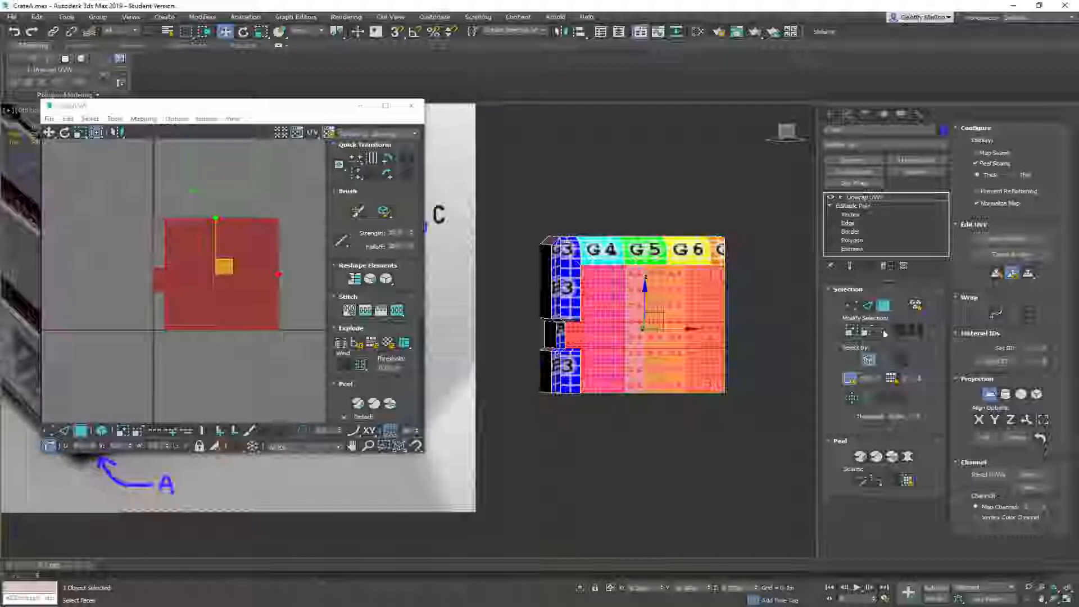
middle_click_drag(501, 279, 557, 294, "alt")
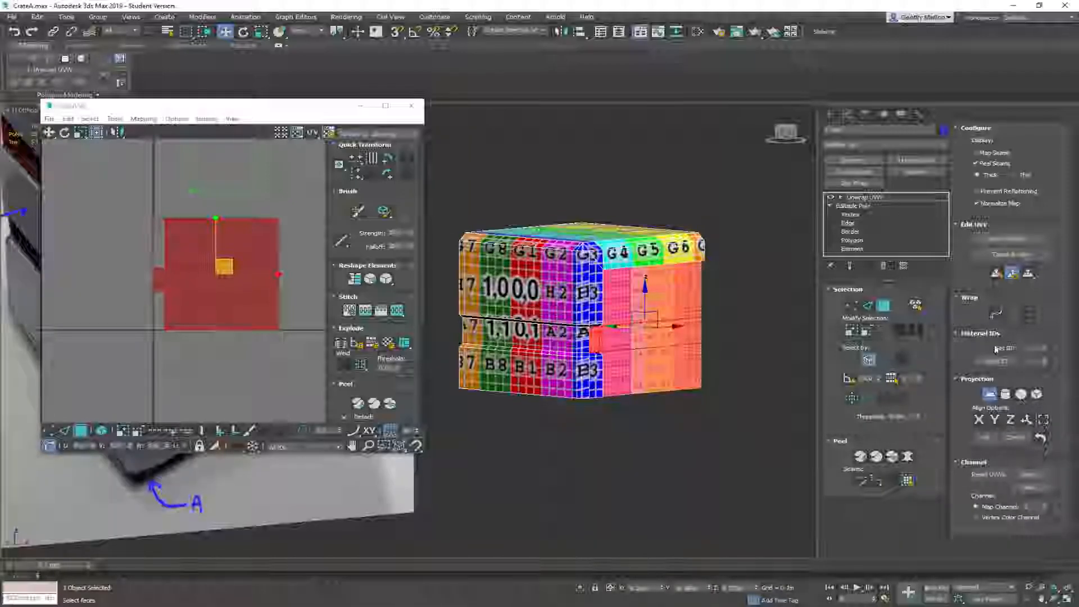
left_click(988, 395)
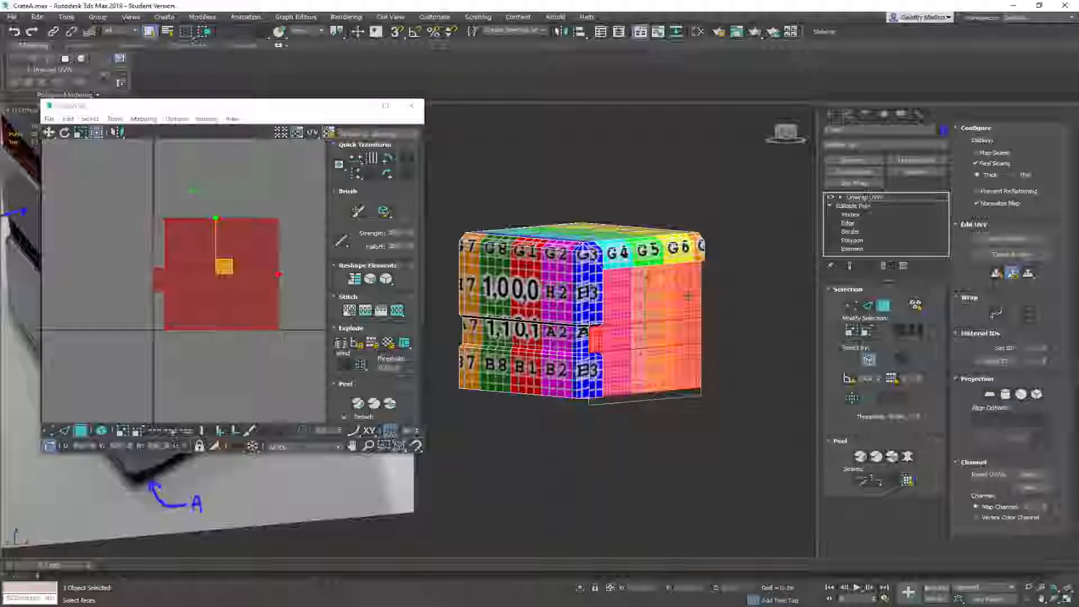
Try a quick planar map on the front panel faces and undo it
left_click(997, 274)
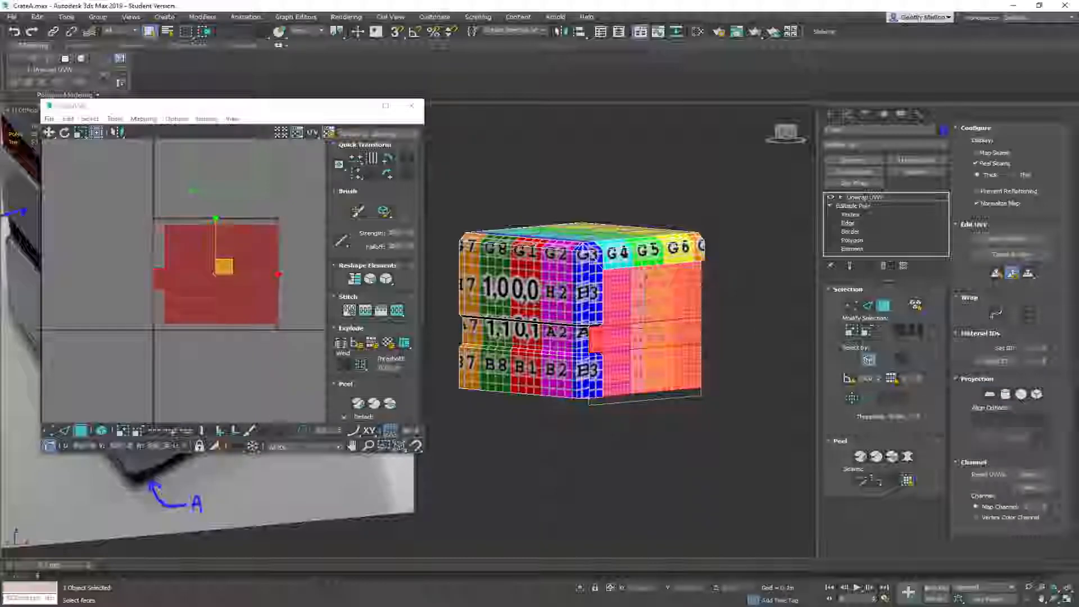
key("ctrl+z")
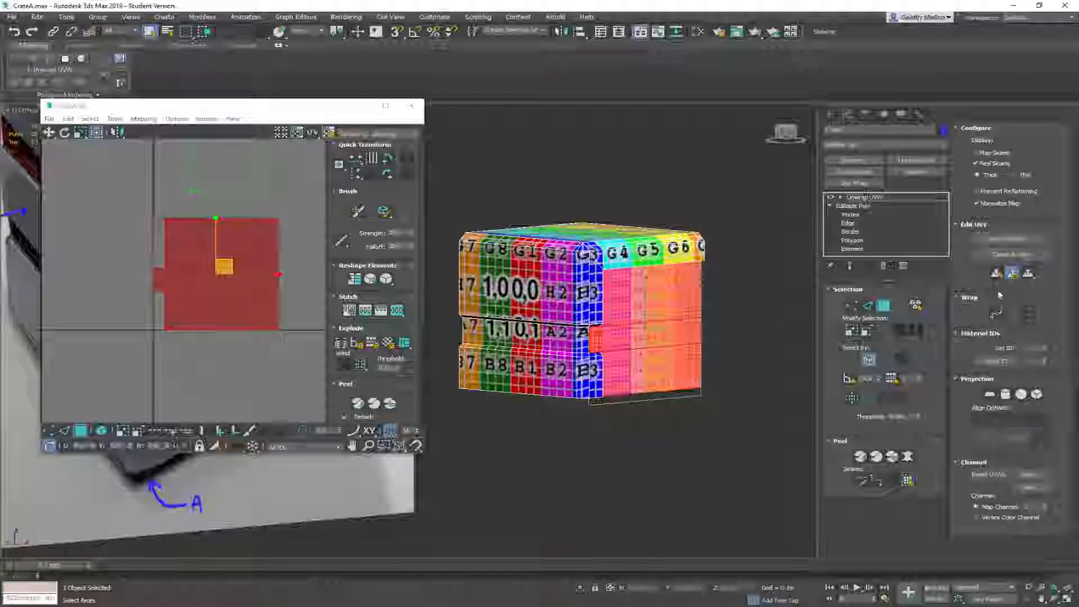
Move the front panel's UV faces to the left, outside the texture tile
middle_click_drag(722, 342, 676, 292, "alt")
scroll(624, 317, "up", 5)
scroll(671, 321, "down", 4)
left_click(623, 286)
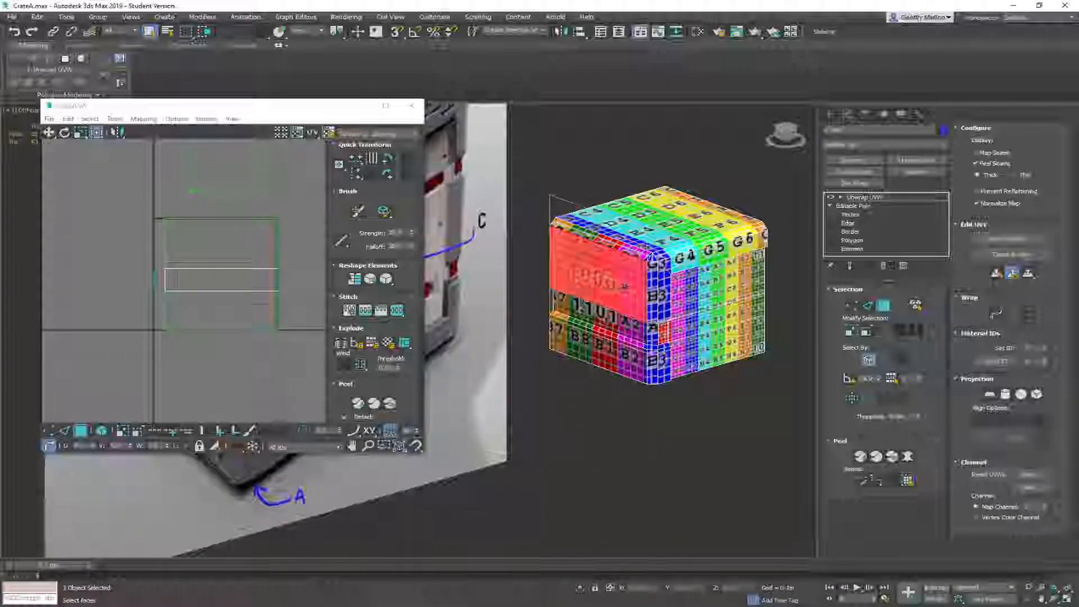
scroll(267, 272, "down", 2)
left_click_drag(163, 357, 9, 229)
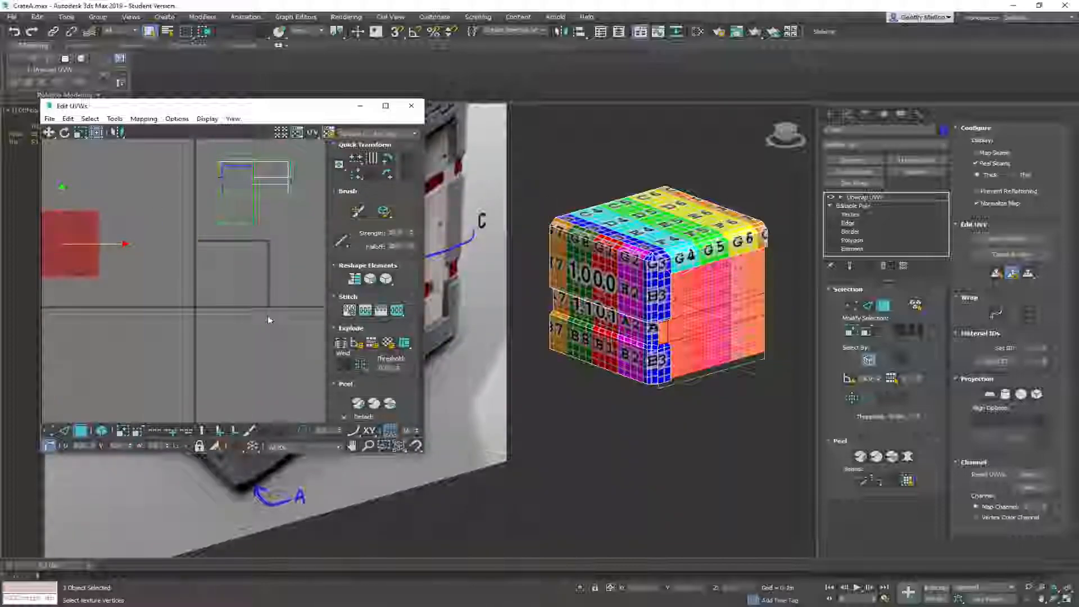
scroll(242, 271, "down", 2)
middle_click_drag(243, 271, 246, 311)
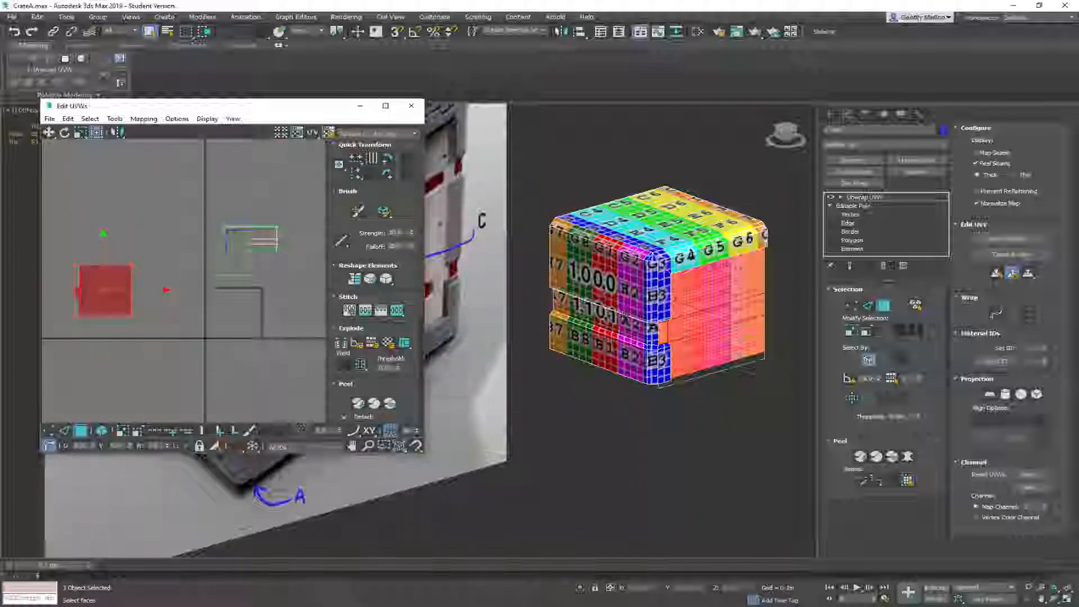
Select the upper side panel face above the recessed band and apply a planar map aligned to X
left_click(602, 293)
scroll(259, 276, "up", 2)
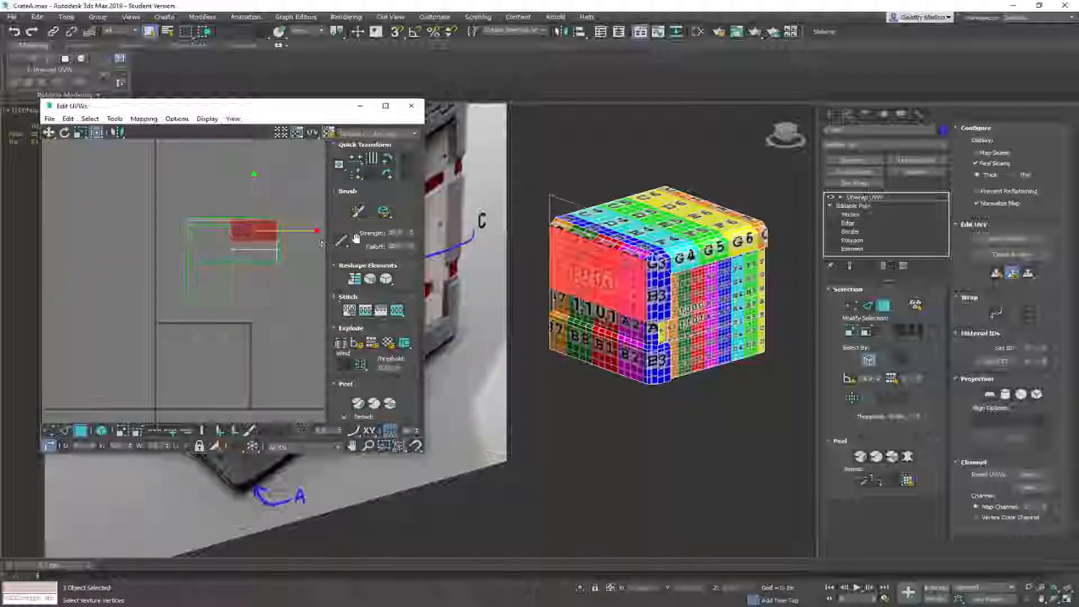
left_click(990, 394)
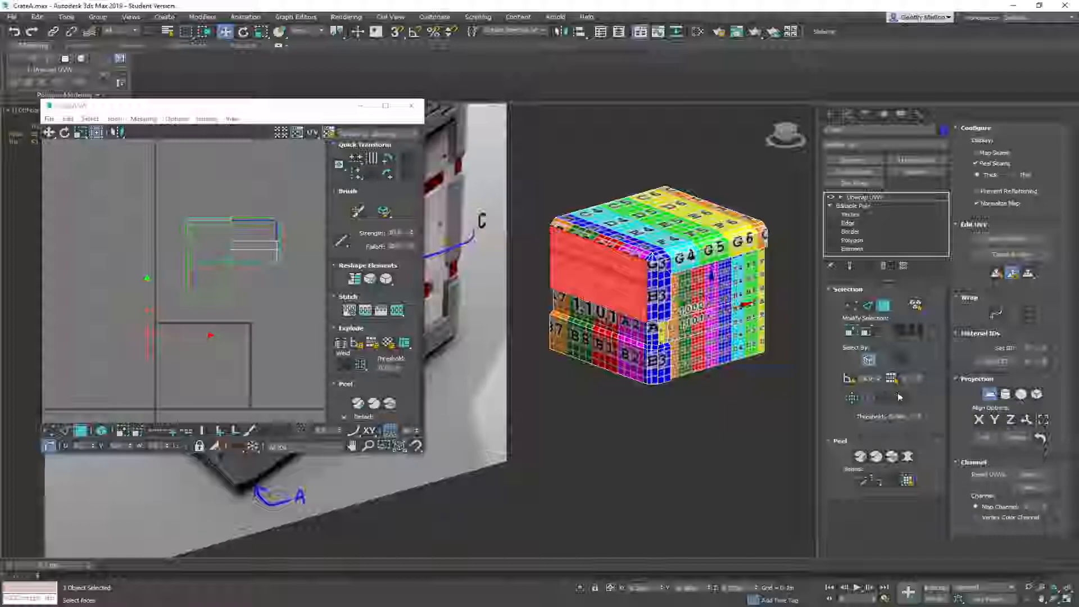
left_click(980, 418)
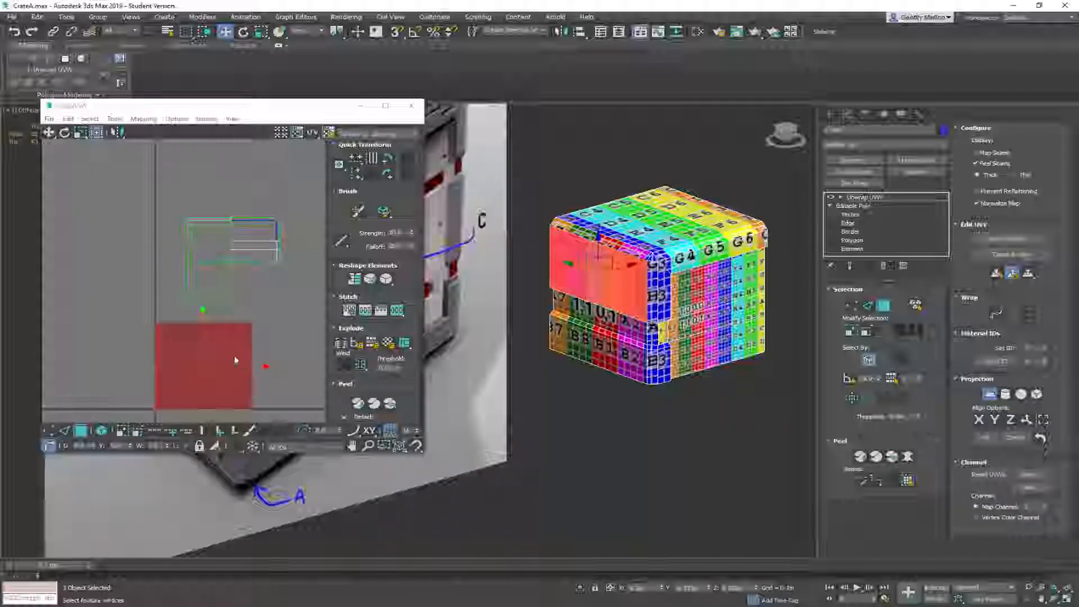
Apply a quick planar map to the selected upper side panel so its texture keeps the face's proportions
middle_click_drag(605, 306, 646, 283, "alt")
scroll(639, 282, "up", 5)
scroll(695, 296, "down", 3)
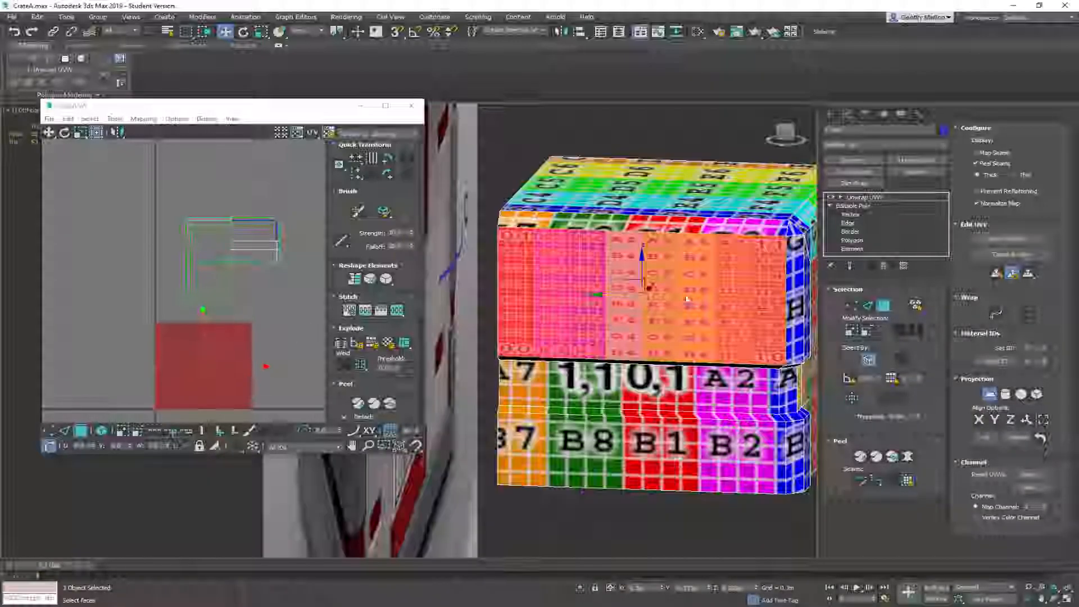
middle_click_drag(306, 327, 289, 257)
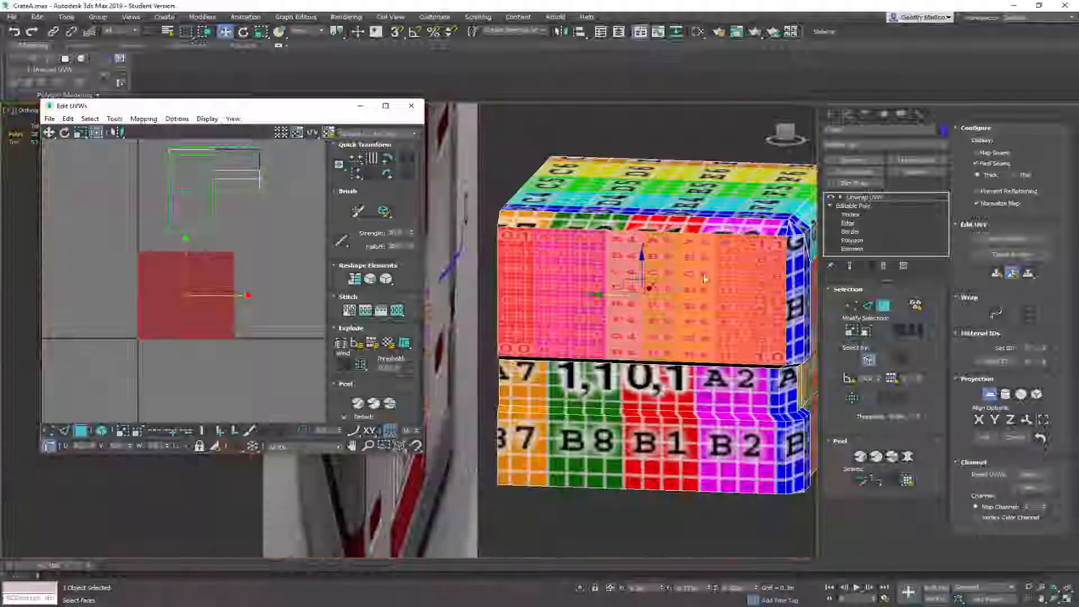
left_click(984, 275)
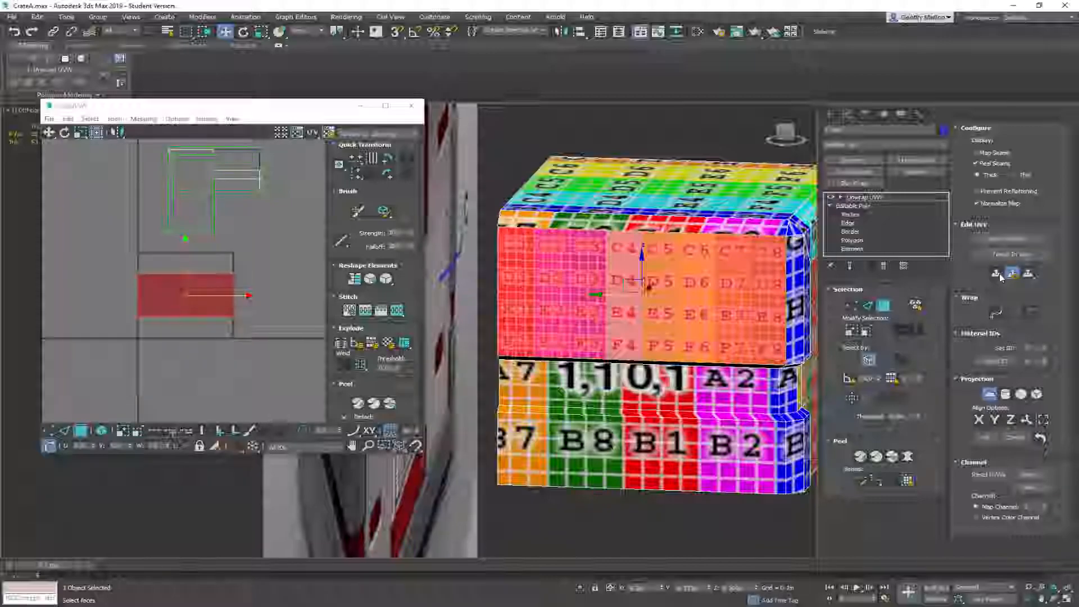
scroll(181, 282, "down", 2)
middle_click_drag(181, 282, 178, 294)
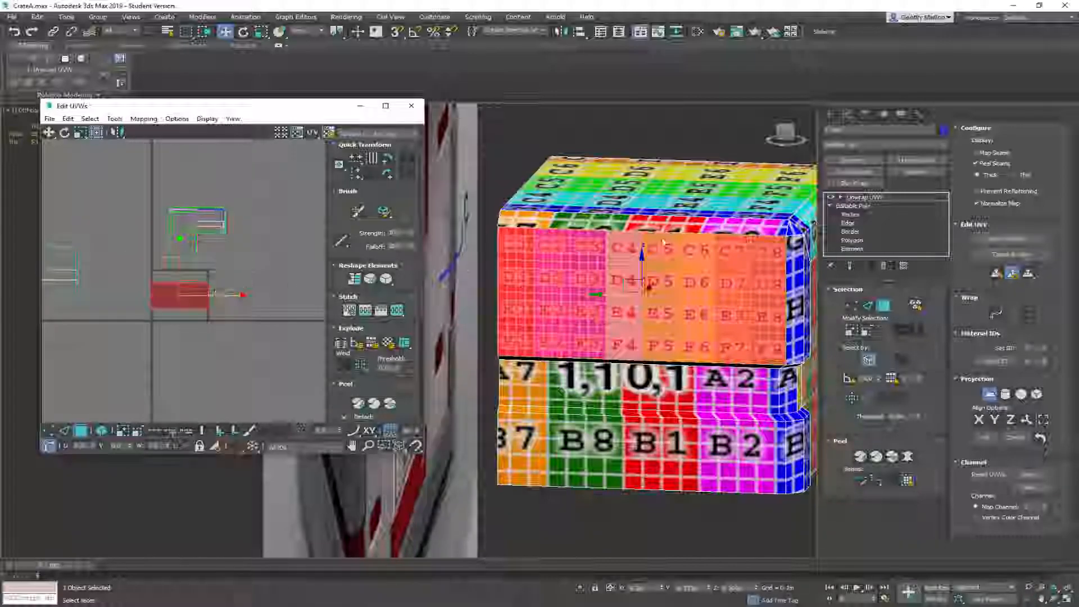
Examine the upper side panel's mapping against the crate's other sides and its UV layout
middle_click_drag(643, 281, 465, 268, "alt")
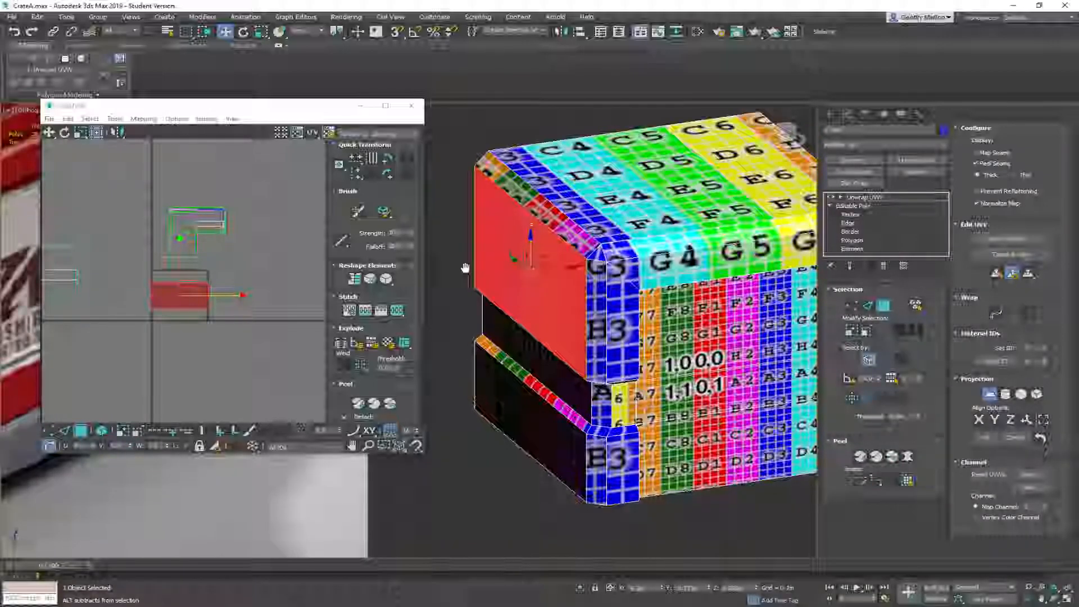
middle_click_drag(465, 268, 458, 299)
scroll(640, 369, "down", 2)
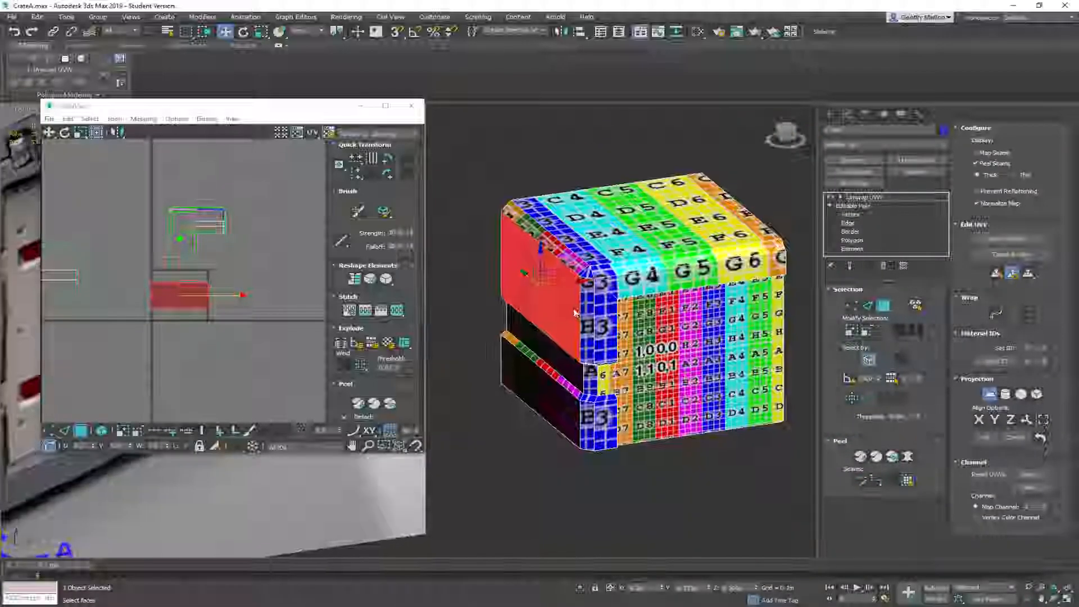
middle_click_drag(631, 325, 636, 282, "alt")
scroll(613, 272, "up", 3)
scroll(613, 271, "down", 6)
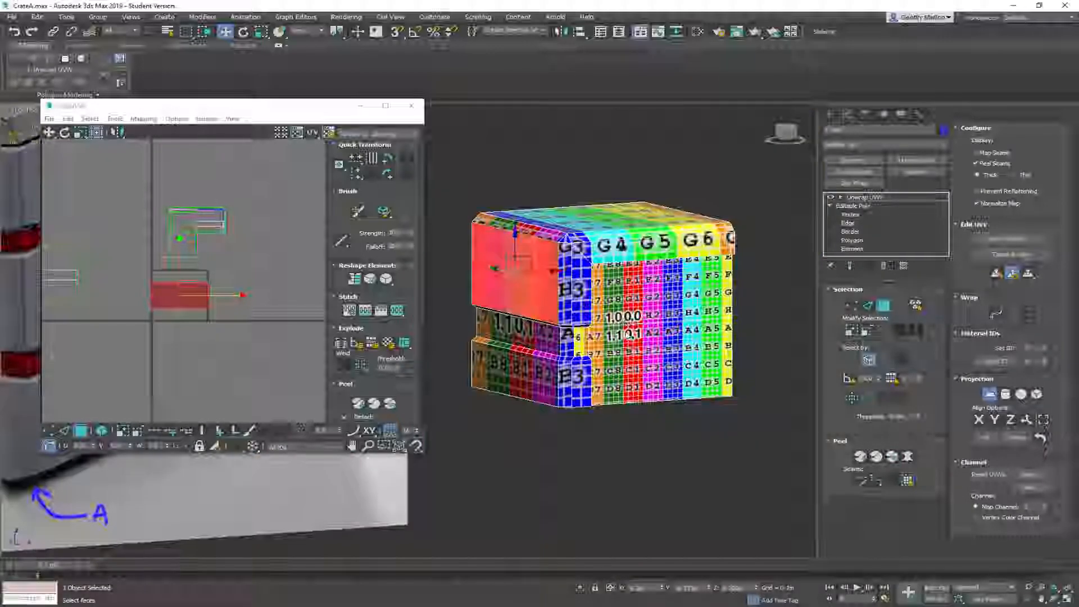
middle_click_drag(224, 258, 289, 229)
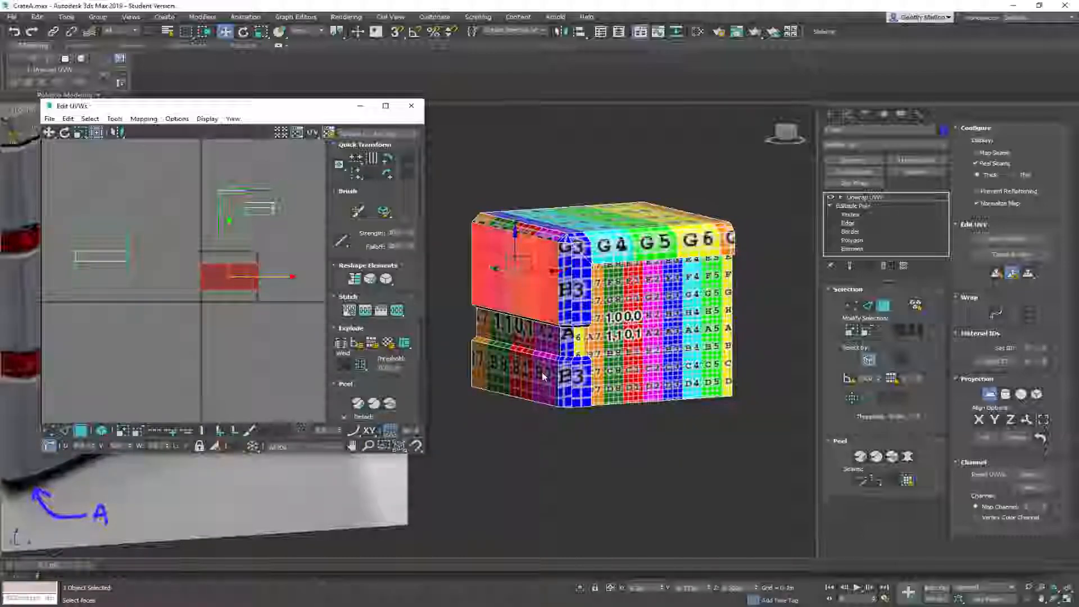
Select the crate's top faces and leave the planar projection mode
middle_click_drag(757, 234, 653, 219, "alt")
left_click_drag(510, 196, 726, 232)
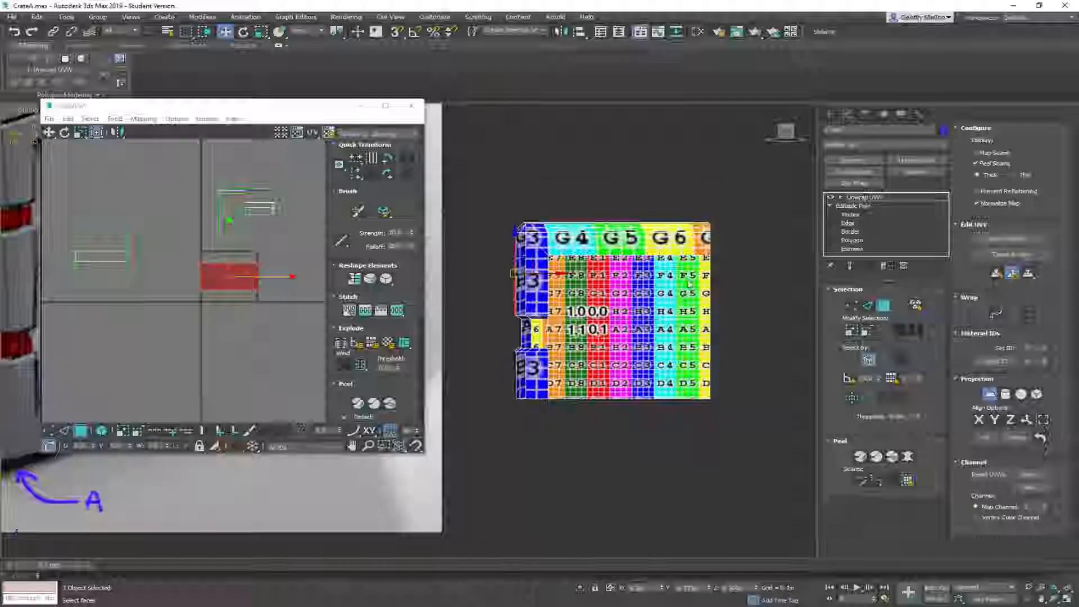
left_click(989, 395)
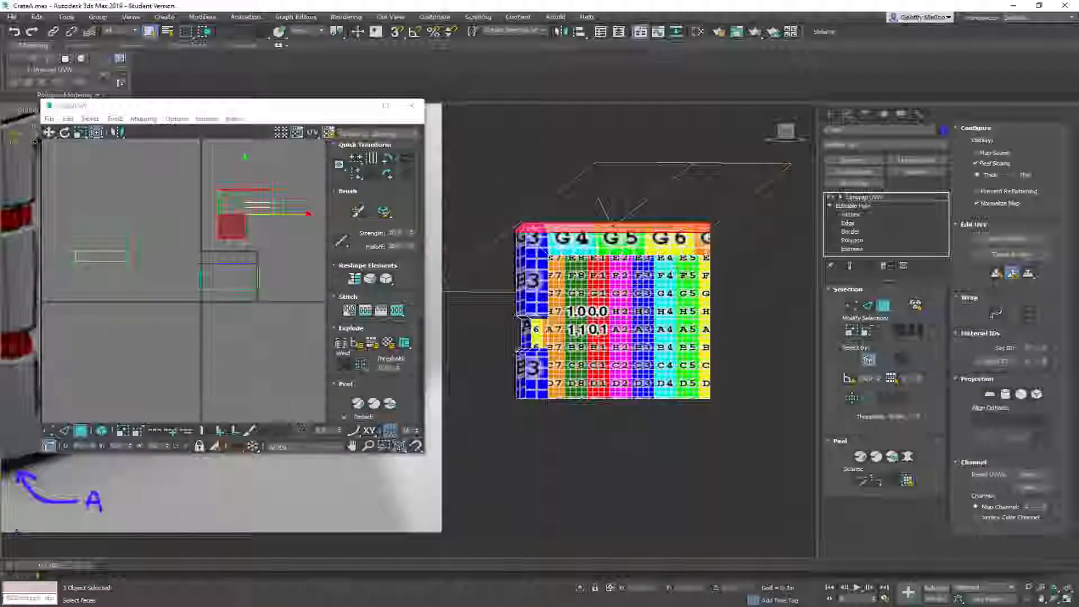
middle_click_drag(539, 281, 523, 263, "alt")
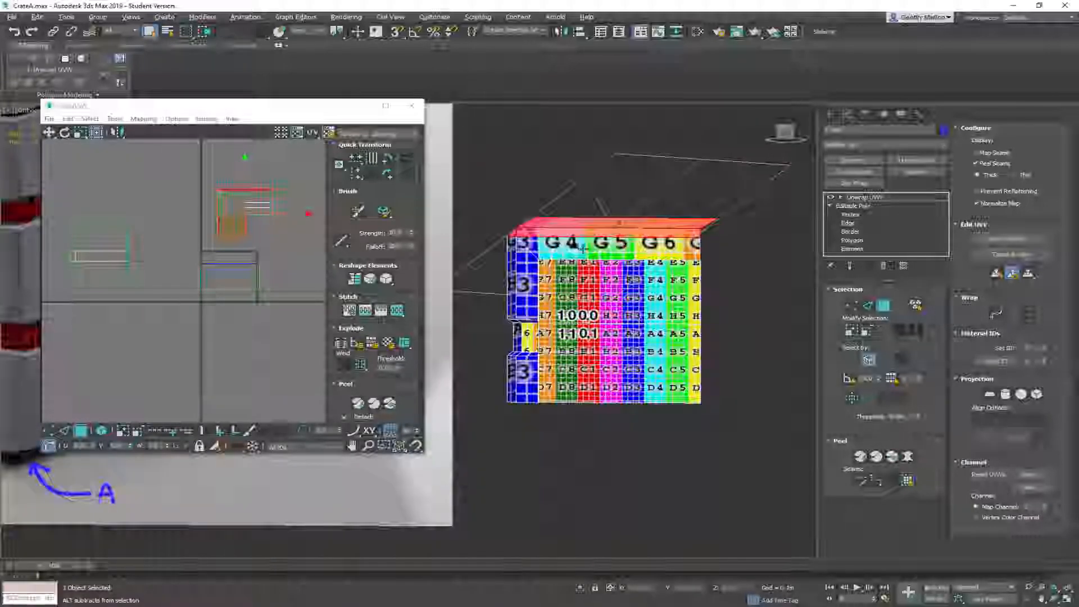
Apply a quick planar map to the selected top faces and check their shape in the UV editor
left_click(993, 276)
middle_click_drag(189, 298, 181, 308)
scroll(185, 311, "up", 4)
middle_click_drag(259, 251, 208, 272)
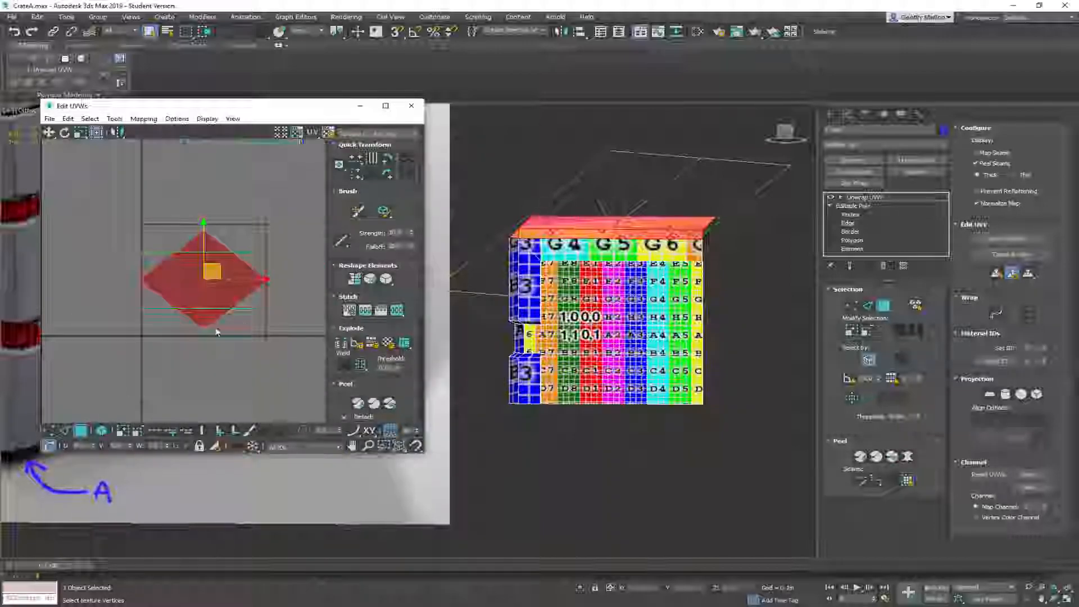
scroll(206, 326, "up", 4)
Inspect the checker pattern across the top of the crate and reapply the quick planar map to the top faces
middle_click_drag(580, 249, 541, 364, "alt")
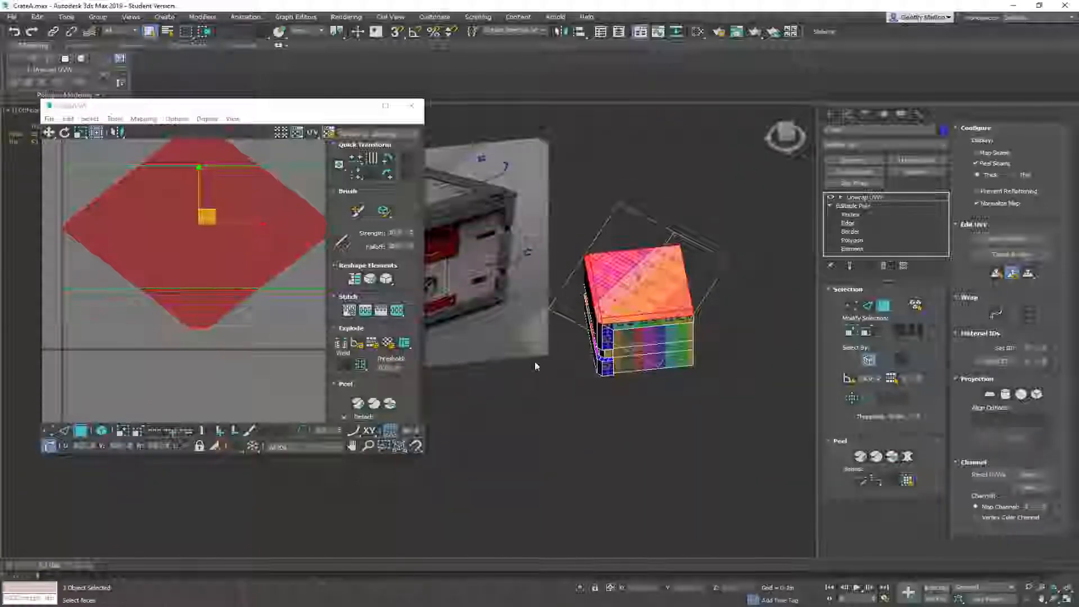
scroll(540, 367, "up", 5)
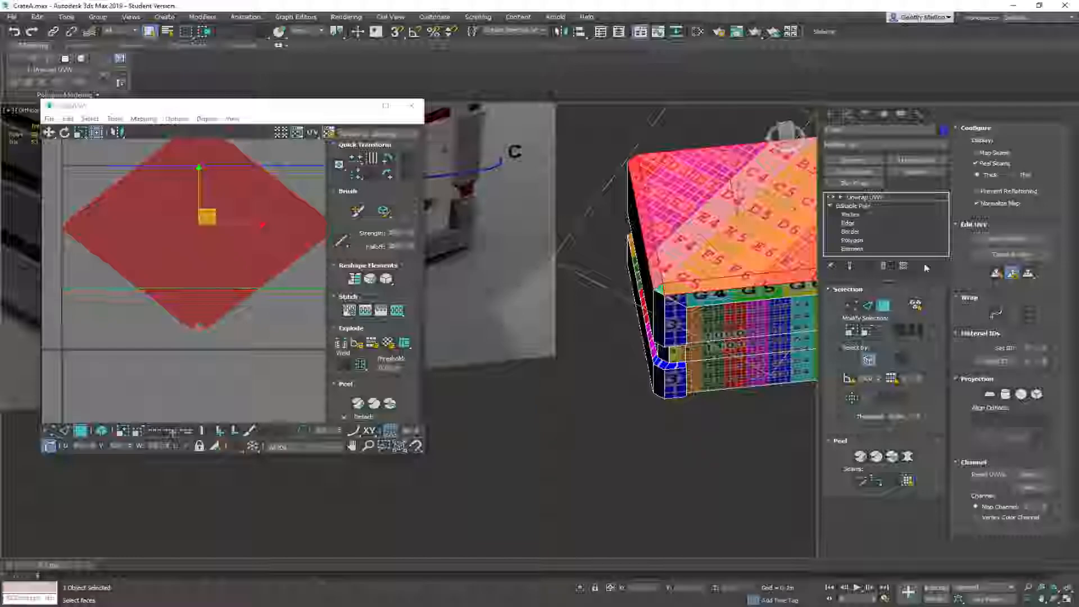
left_click(1000, 273)
scroll(180, 288, "down", 3)
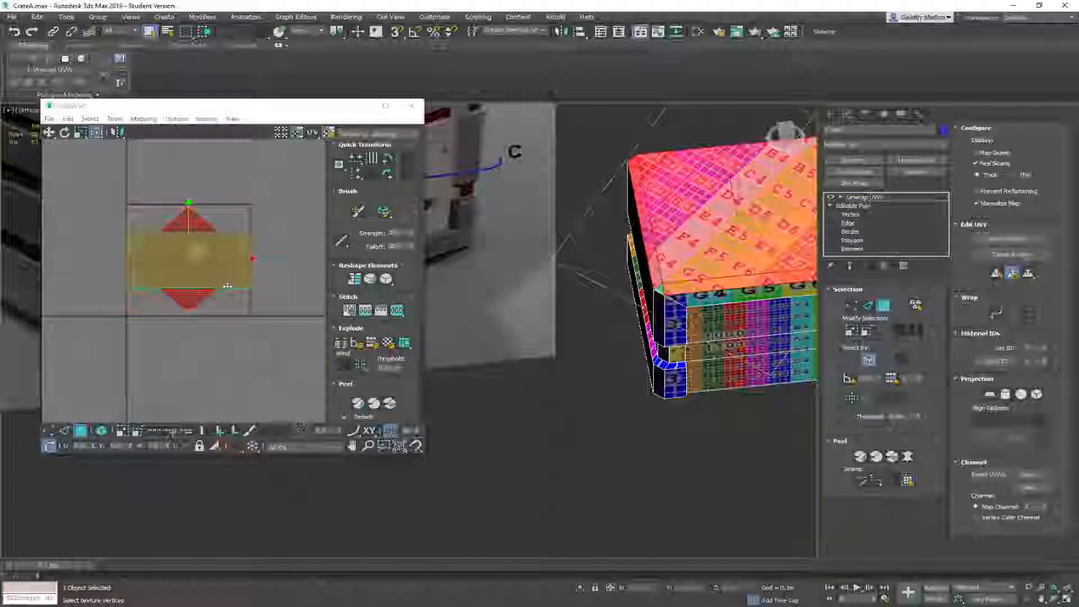
middle_click_drag(701, 266, 556, 286)
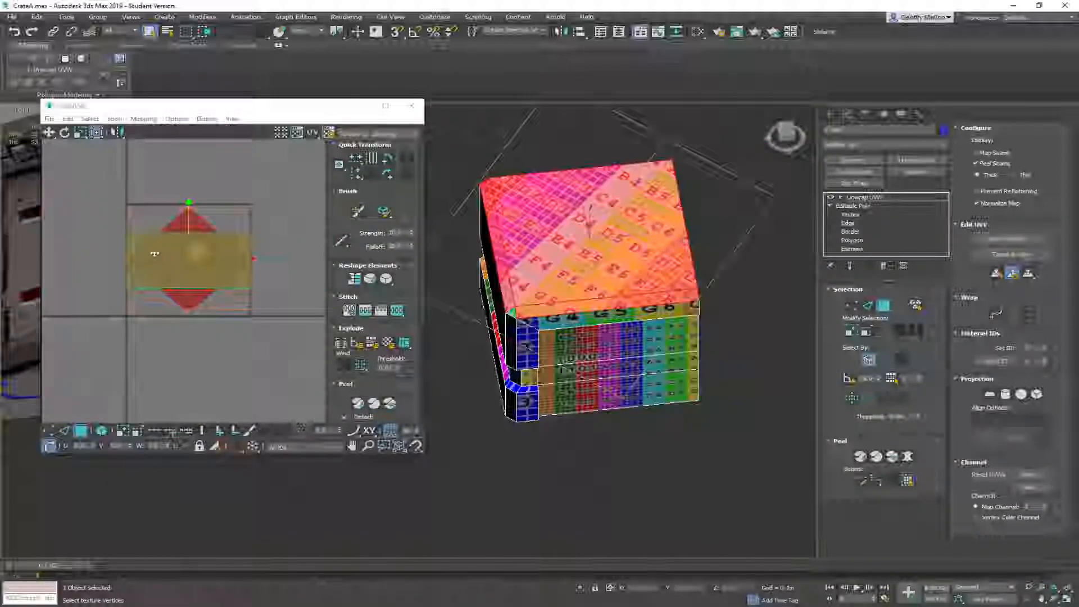
Apply a quick planar map to the crate's top face and its left bevel strip, and move that UV island clear of the tile
left_click(593, 206)
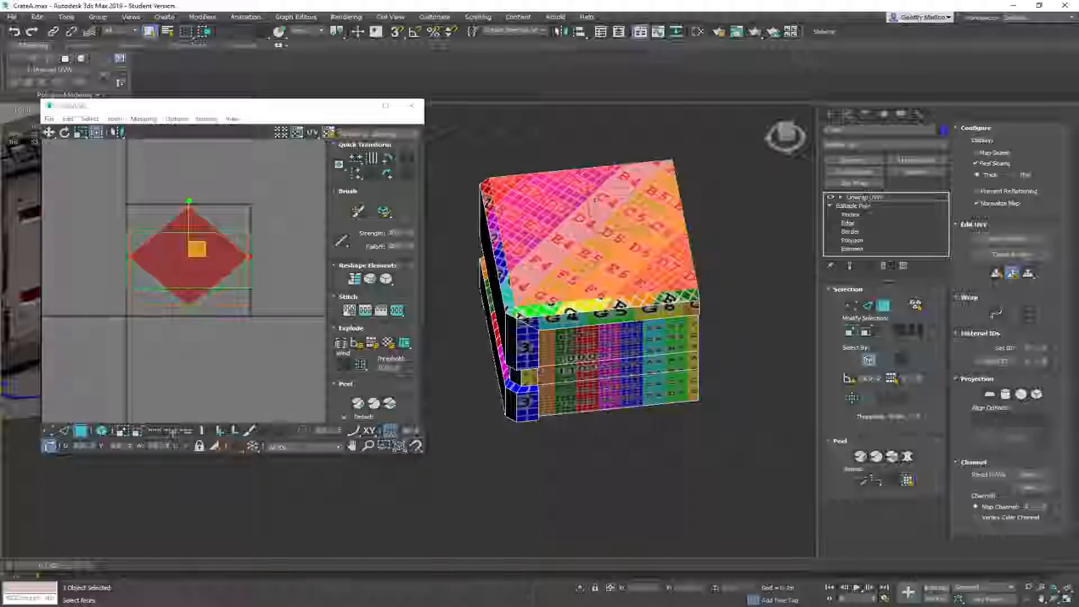
left_click(506, 284, "ctrl")
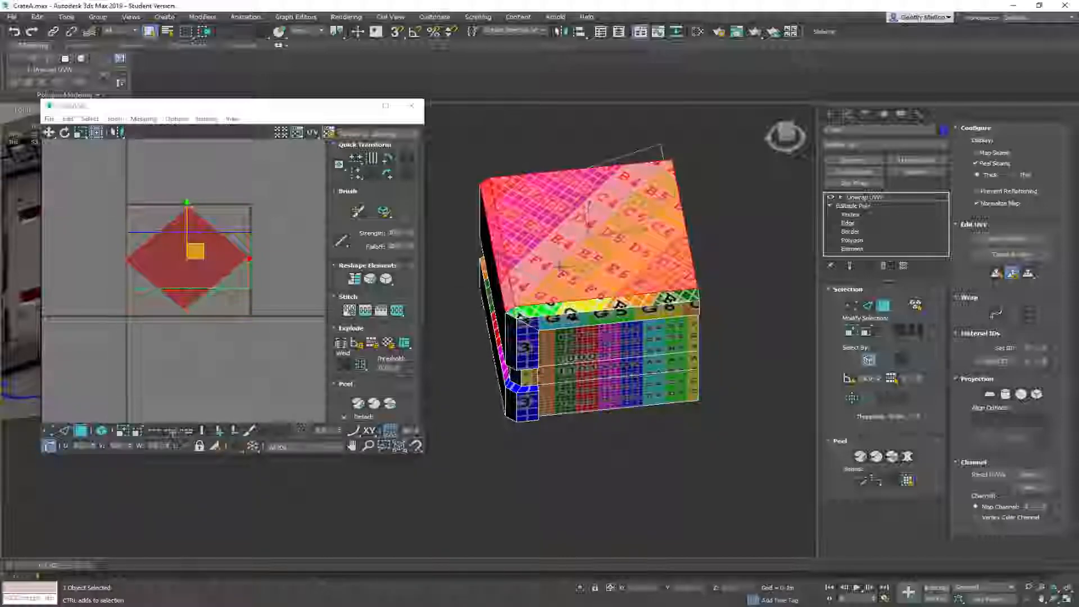
mouse_move(234, 278)
middle_mouse_down("alt")
mouse_move(257, 243)
mouse_move(248, 266)
middle_mouse_up("alt")
middle_click_drag(556, 281, 543, 249, "alt")
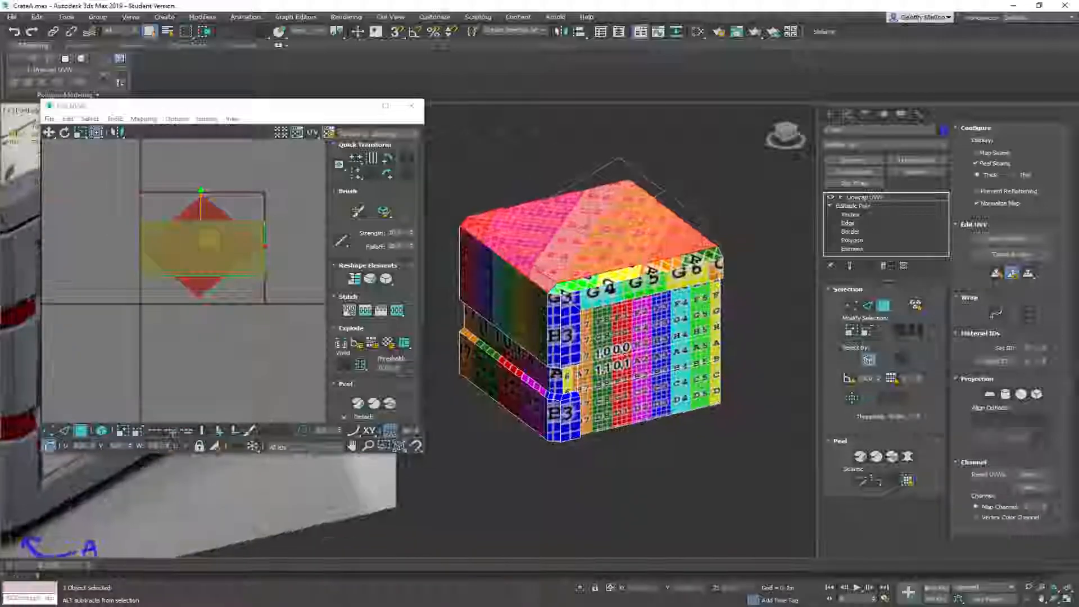
left_click(995, 274)
scroll(176, 276, "down", 3)
middle_click_drag(593, 264, 629, 293, "alt")
left_click_drag(200, 266, 402, 425)
Apply a quick planar map to the bevel strip along the crate's adjacent top edge
left_click(667, 277)
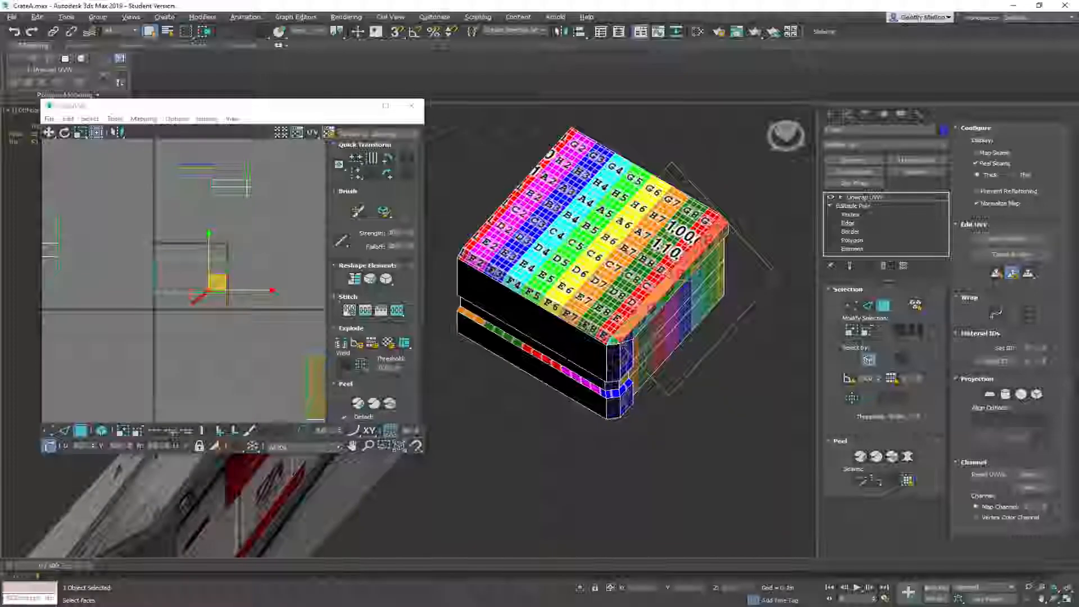
left_click(996, 275)
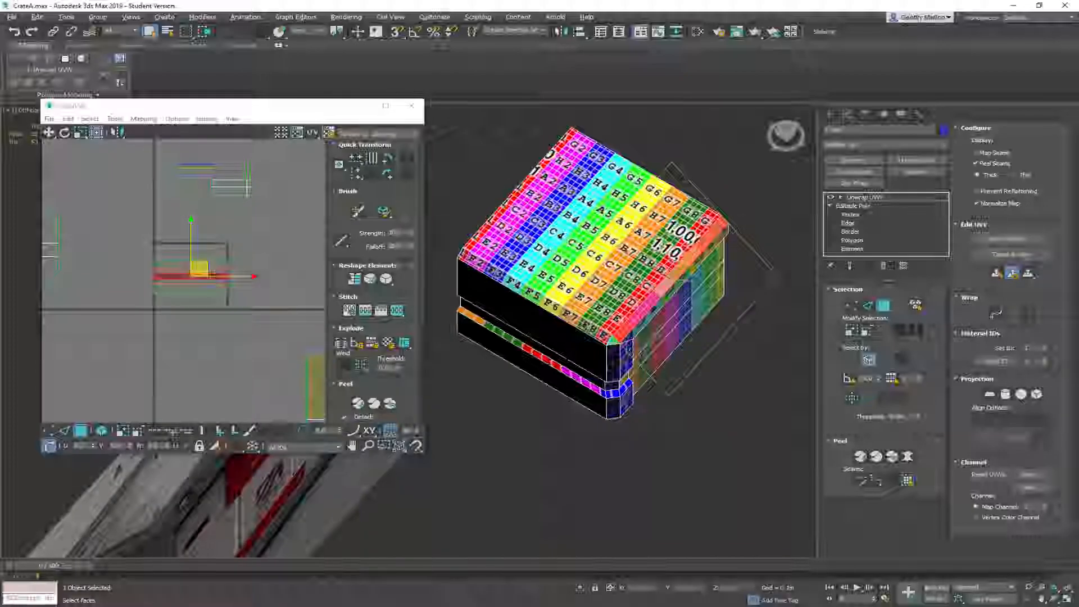
left_click(1012, 274)
left_click(998, 275)
Move the UV shell of the crate's upper side panel down, out of the overlapping shells
left_click(246, 314)
left_click(205, 249)
left_click(217, 275)
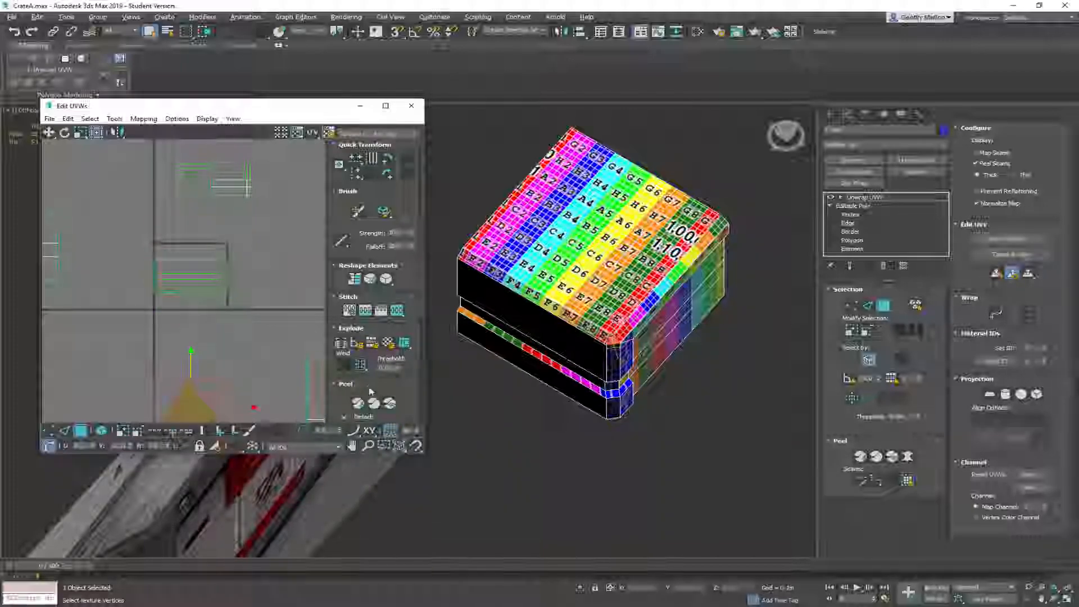
left_click(168, 270)
left_click_drag(176, 284, 176, 356)
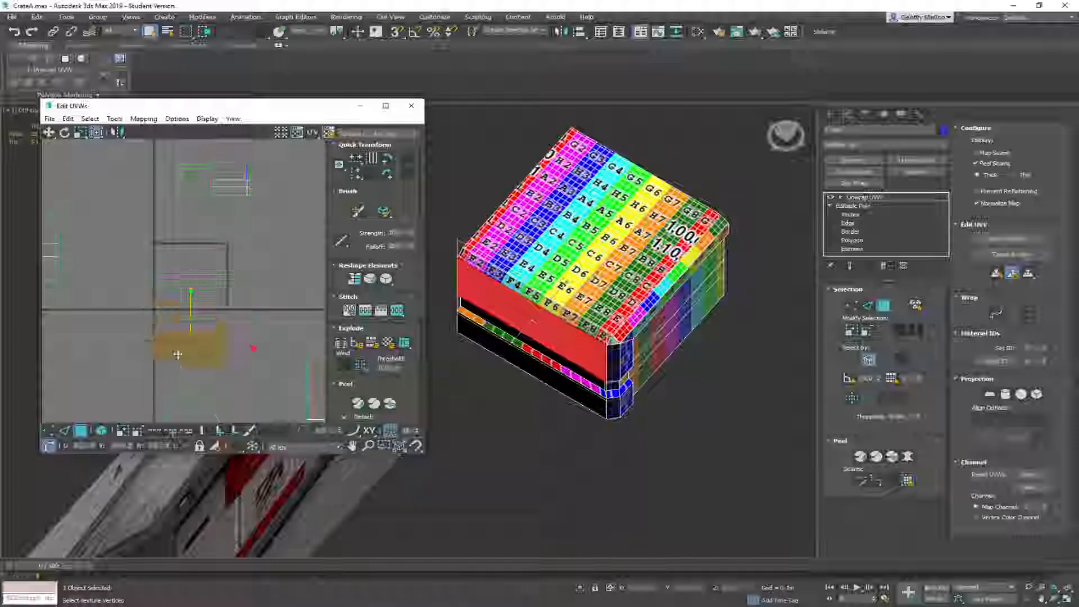
Move the newly mapped bevel strip's UV shell away from the overlapping shells, towards the top island
left_click(200, 277)
left_click_drag(206, 276, 296, 345)
middle_click_drag(275, 289, 156, 218)
left_click_drag(176, 193, 320, 306)
middle_click_drag(266, 274, 231, 241)
scroll(231, 241, "up", 2)
middle_click_drag(236, 298, 143, 282)
middle_click_drag(666, 274, 639, 245, "alt")
middle_click_drag(135, 290, 205, 248)
Stitch the bevel strip onto the matching side edge of the top face's UV island with Stitch Selected
key("2")
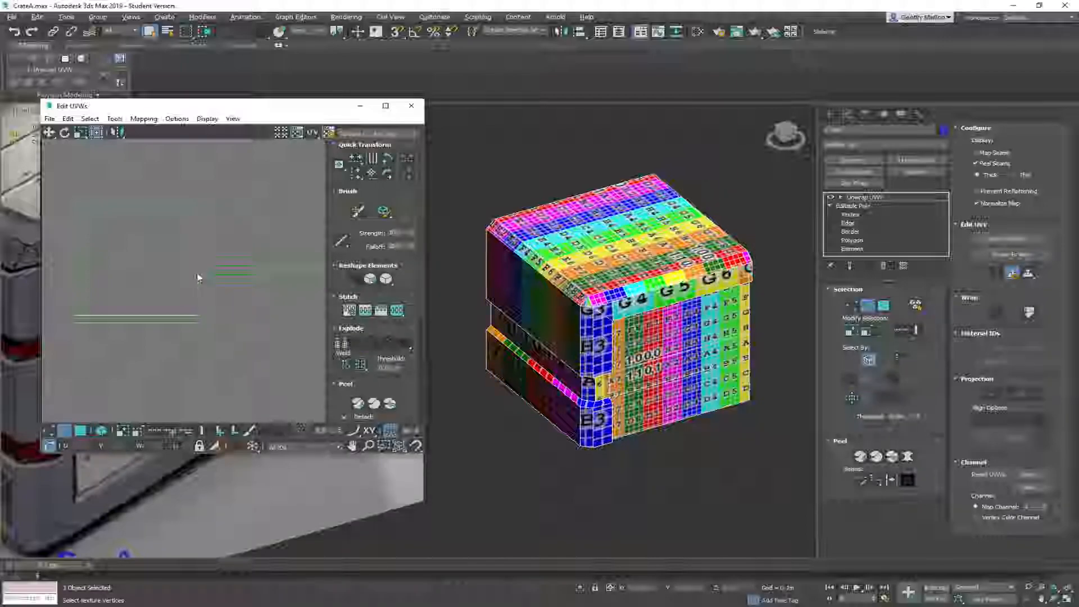
left_click(197, 272)
right_click(293, 212)
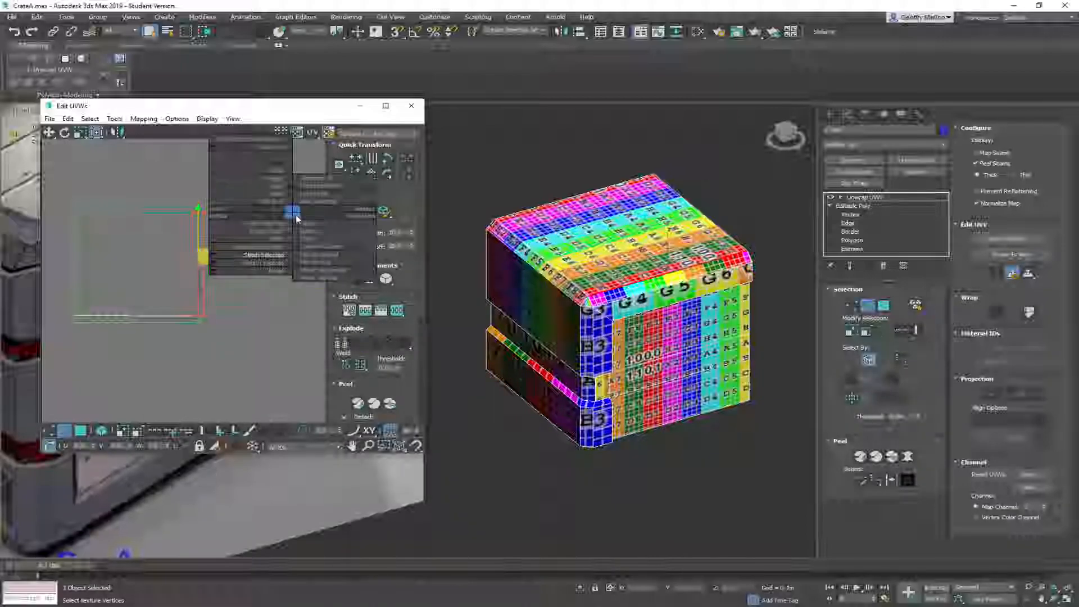
left_click(261, 256)
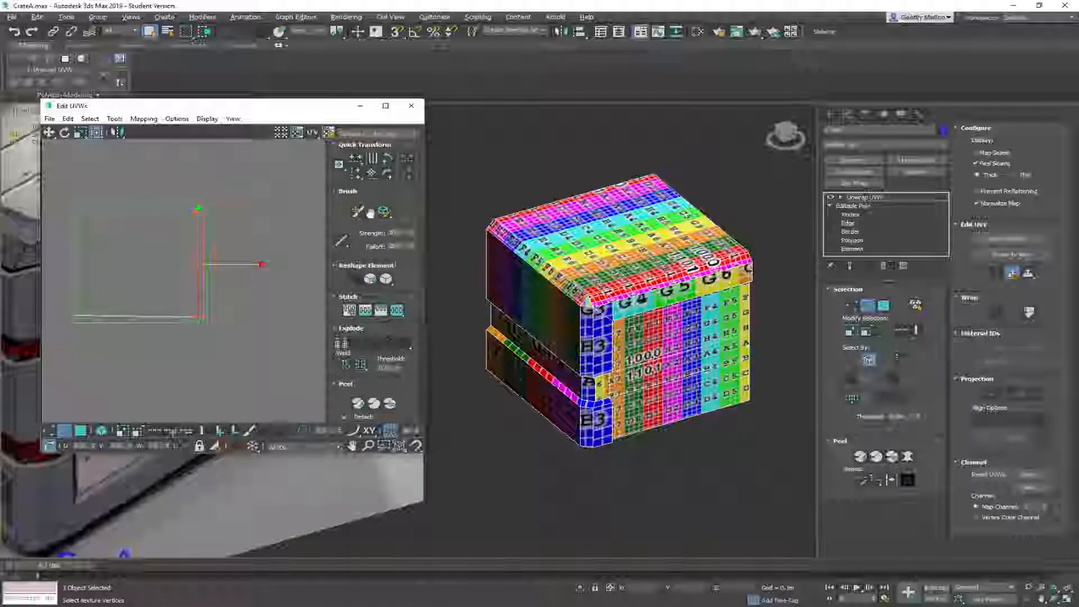
left_click(350, 310)
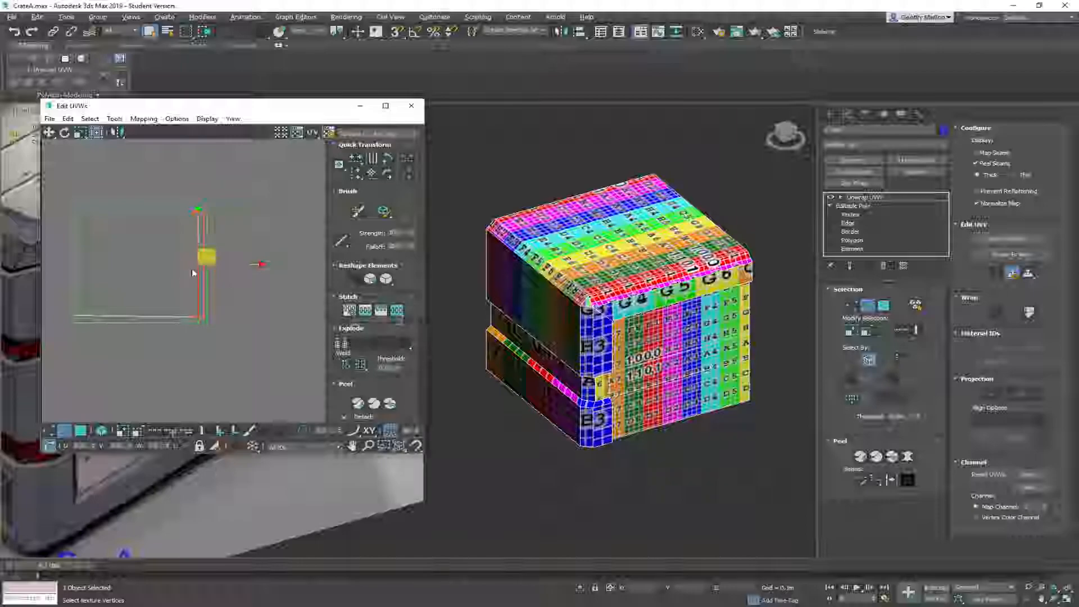
Stitch the small corner piece onto the top UV island where the two bevel strips meet
mouse_move(652, 306)
middle_mouse_down("alt")
mouse_move(608, 337)
mouse_move(641, 306)
middle_mouse_up("alt")
scroll(641, 306, "up", 5)
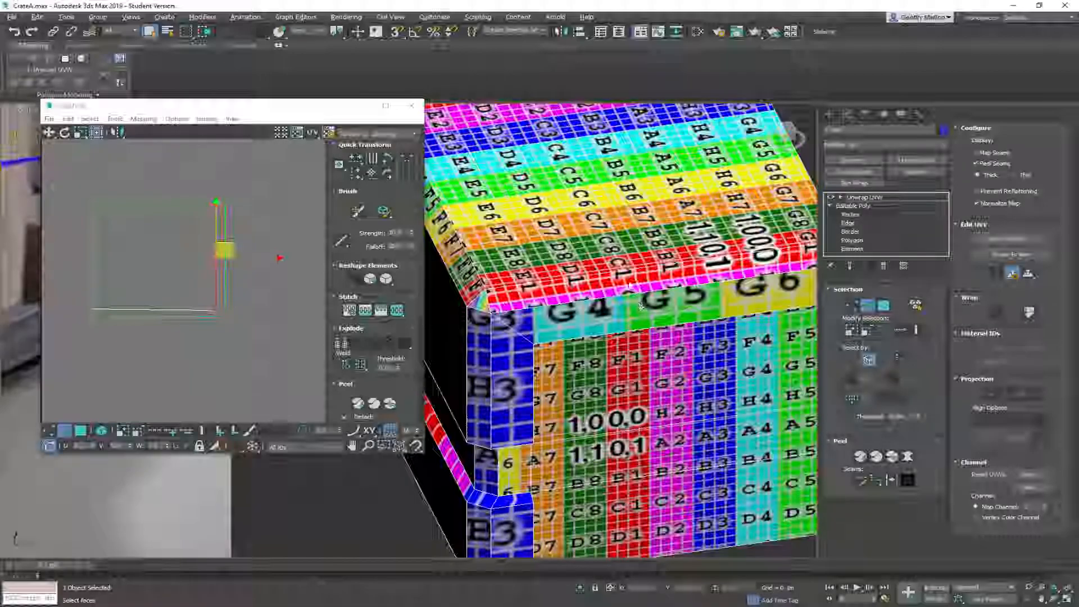
scroll(207, 273, "down", 3)
middle_click_drag(207, 274, 248, 252)
scroll(248, 253, "down", 2)
mouse_move(157, 265)
middle_mouse_down()
mouse_move(137, 279)
mouse_move(149, 260)
middle_mouse_up()
scroll(123, 254, "up", 3)
middle_click_drag(92, 229, 87, 200)
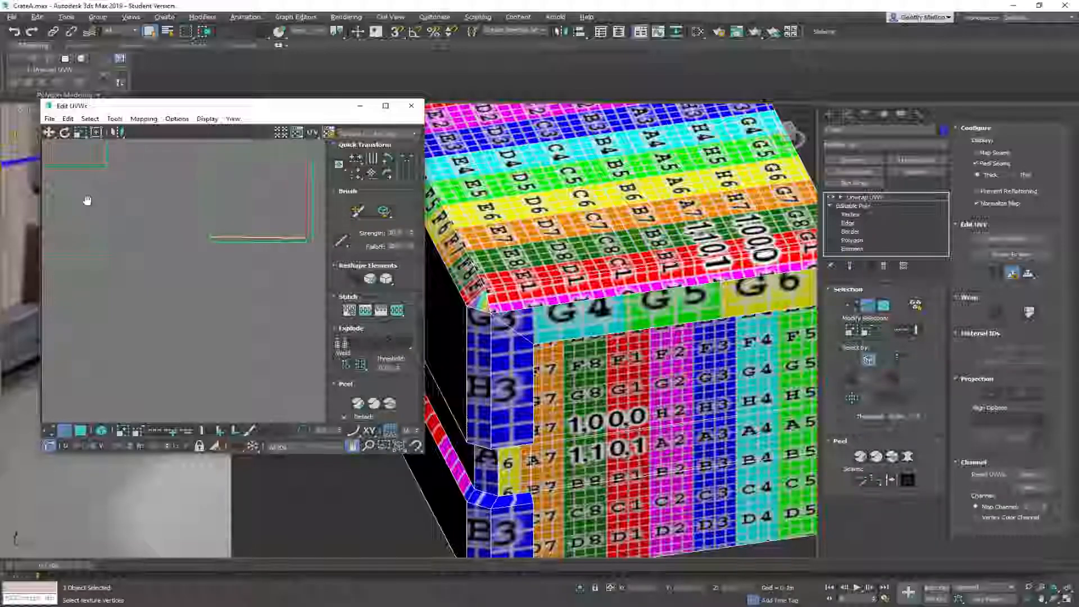
scroll(90, 214, "down", 2)
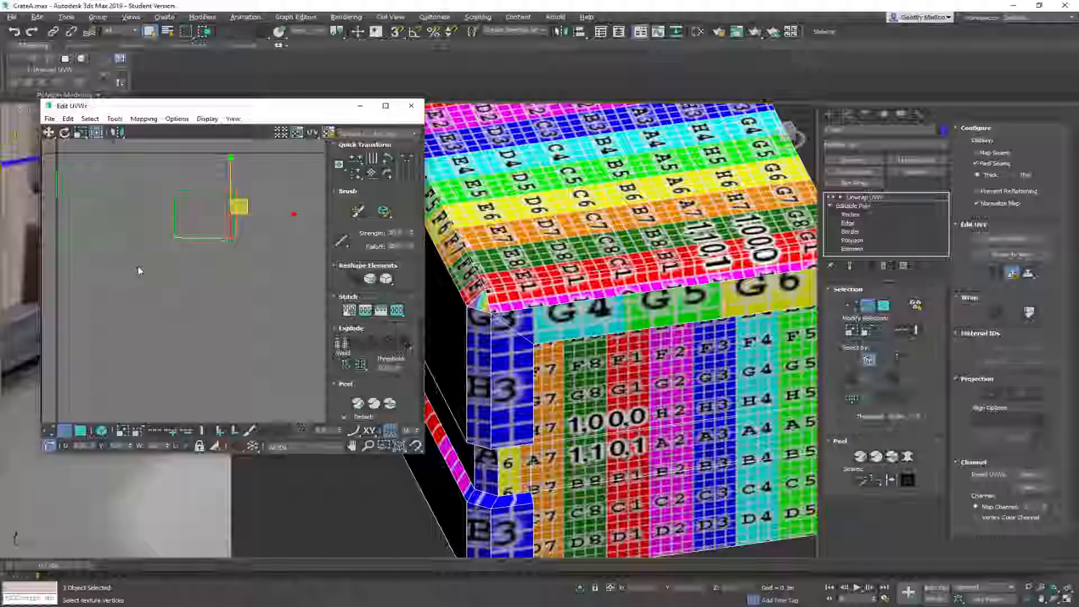
left_click(50, 206)
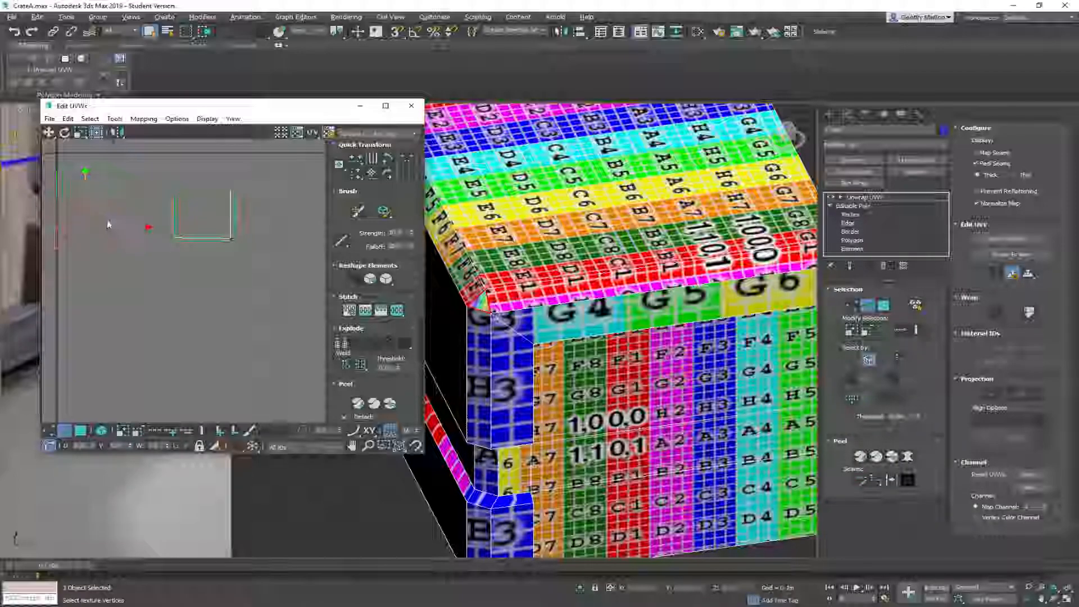
scroll(232, 243, "up", 3)
left_click(238, 228)
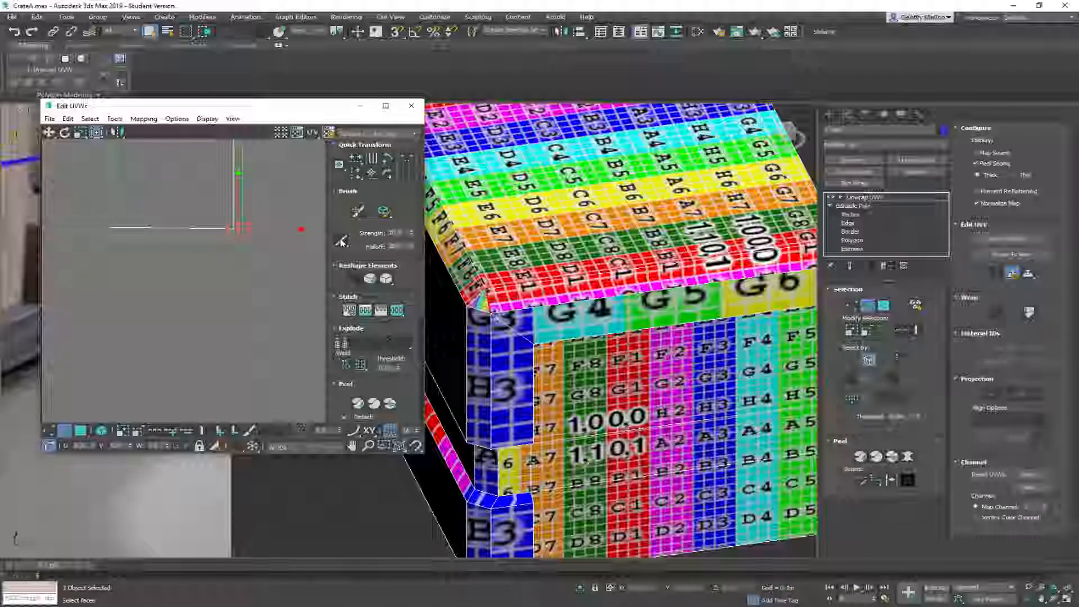
right_click(281, 236)
left_click(265, 279)
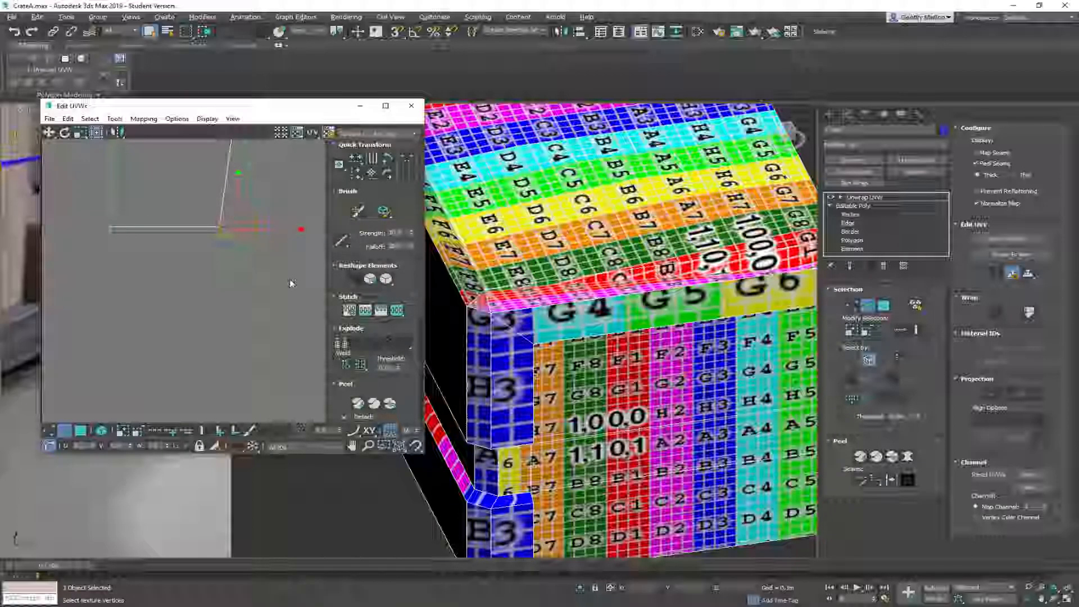
Select all edges of the top UV island and apply Stitch Selected to them
scroll(292, 251, "down", 4)
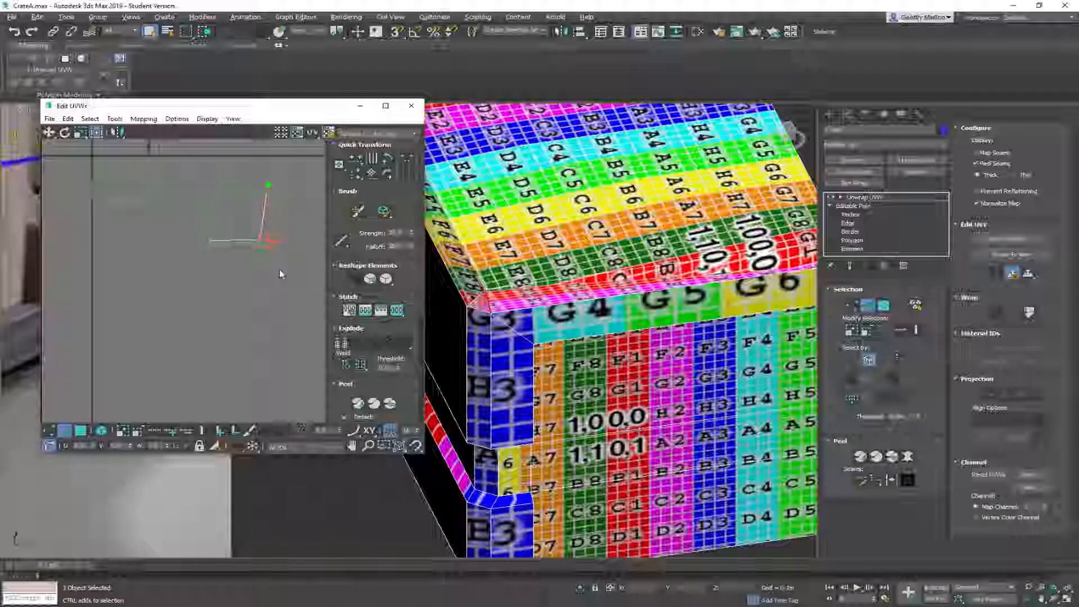
left_click(269, 182)
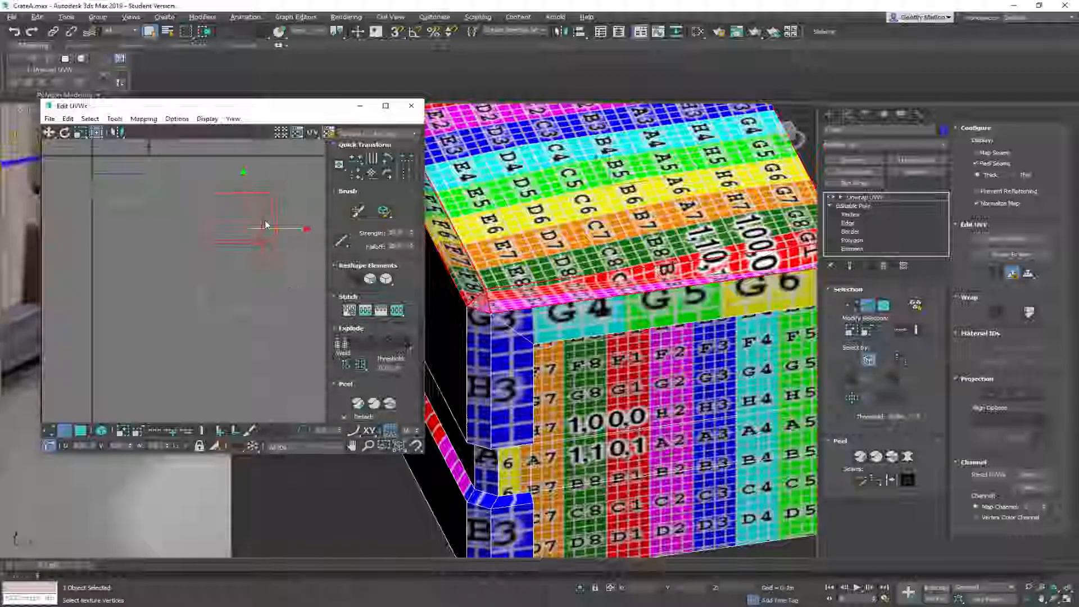
right_click(261, 214)
left_click(191, 261)
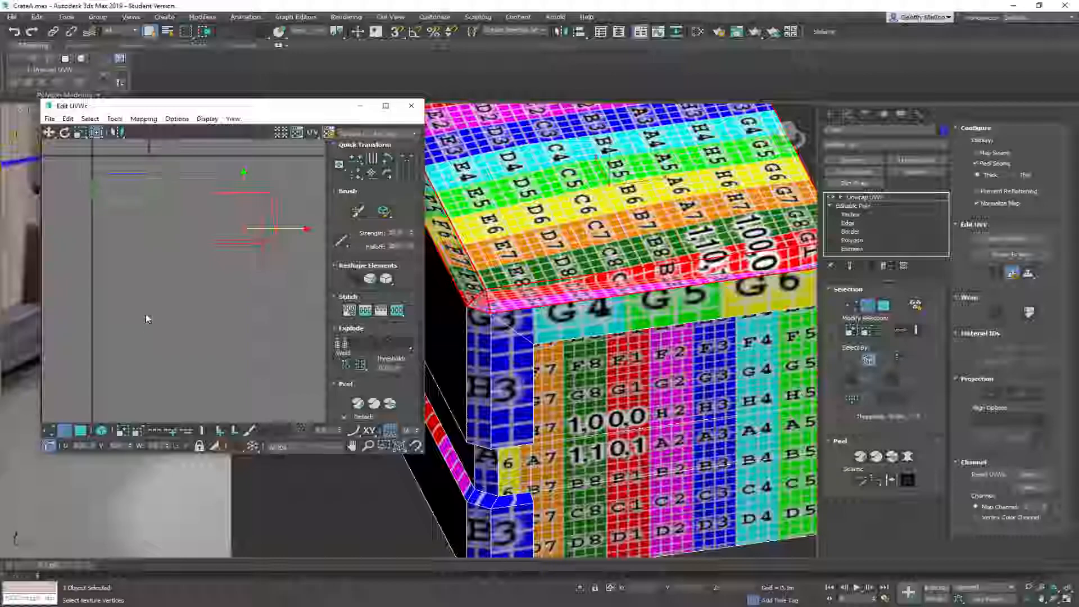
Select all faces of the crate's top UV island and open the Relax Tool for them
key("3")
left_click_drag(302, 303, 302, 303)
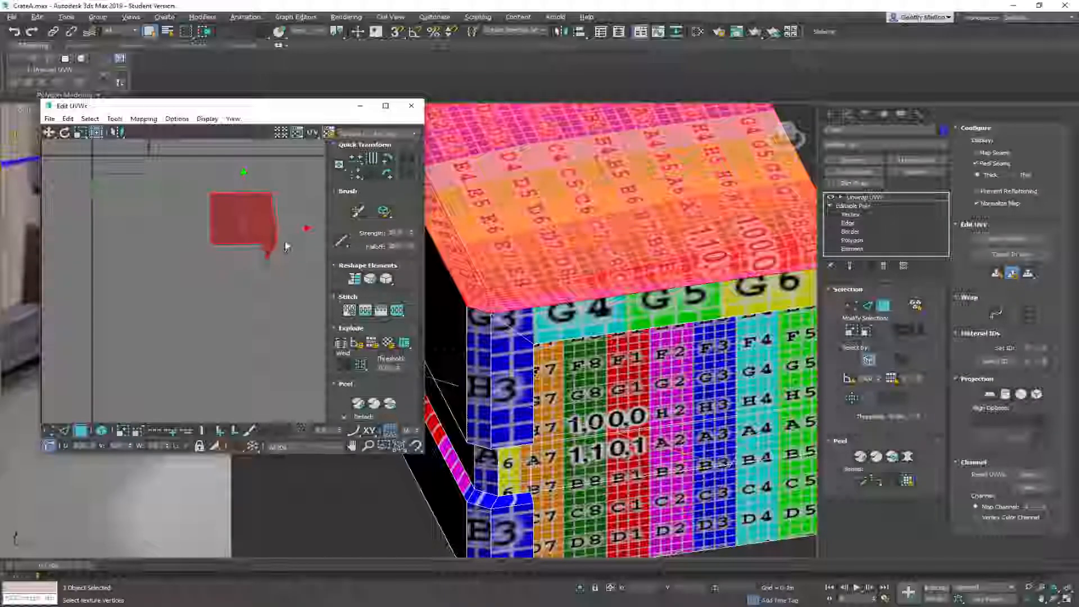
right_click(282, 238)
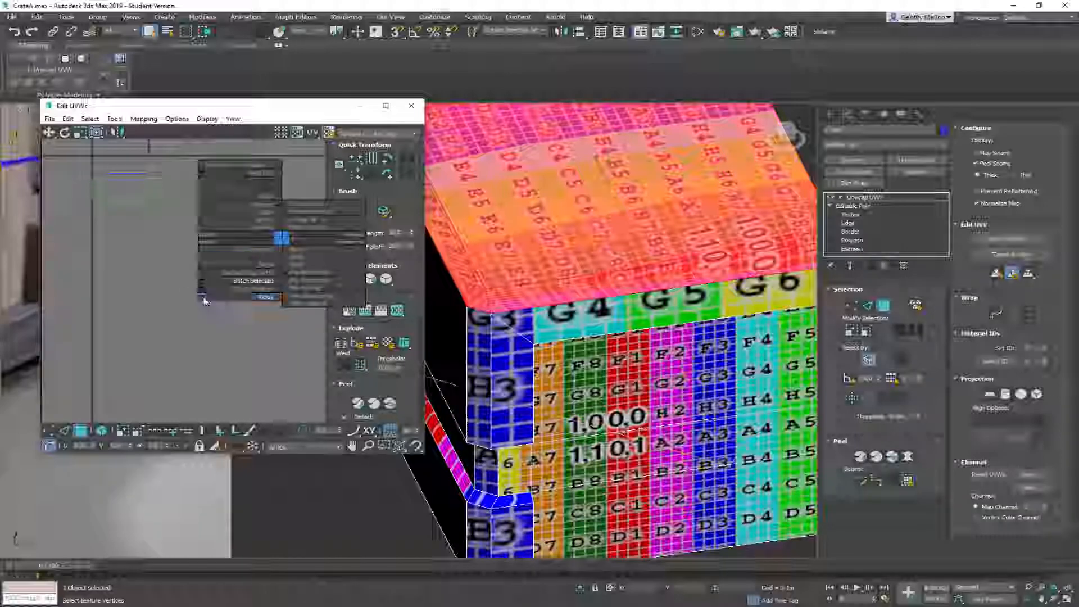
left_click(250, 281)
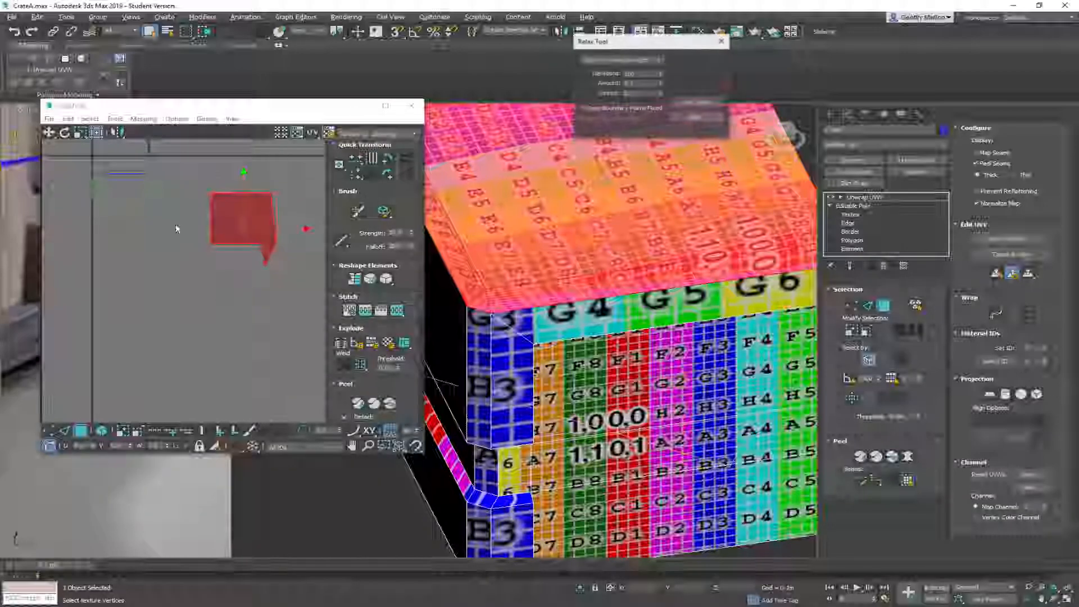
Try to straighten the top UV island with Straighten Selection
left_click(355, 280)
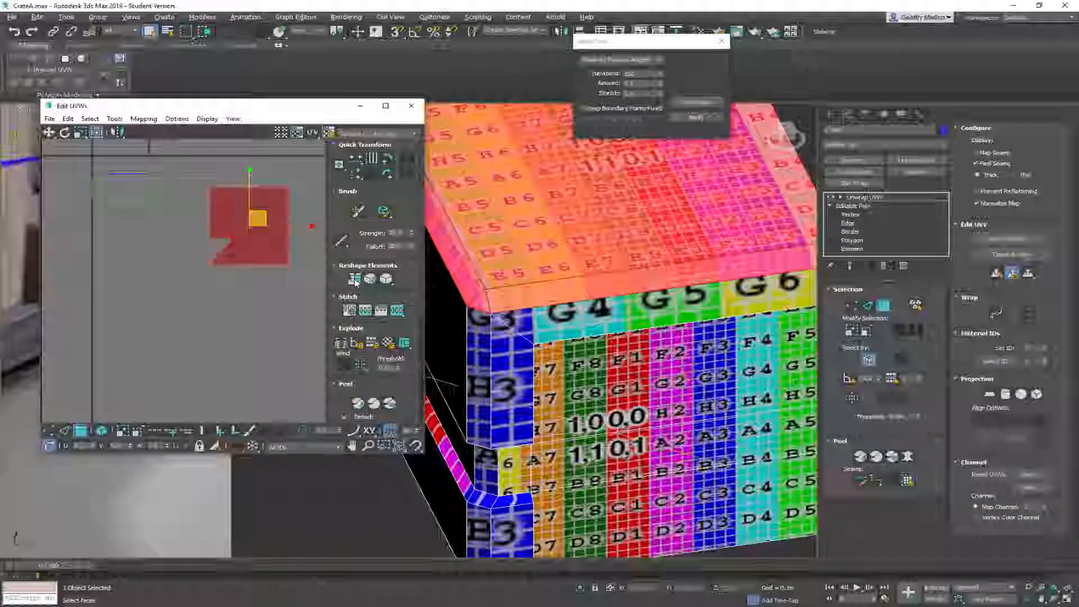
middle_click_drag(581, 227, 581, 277)
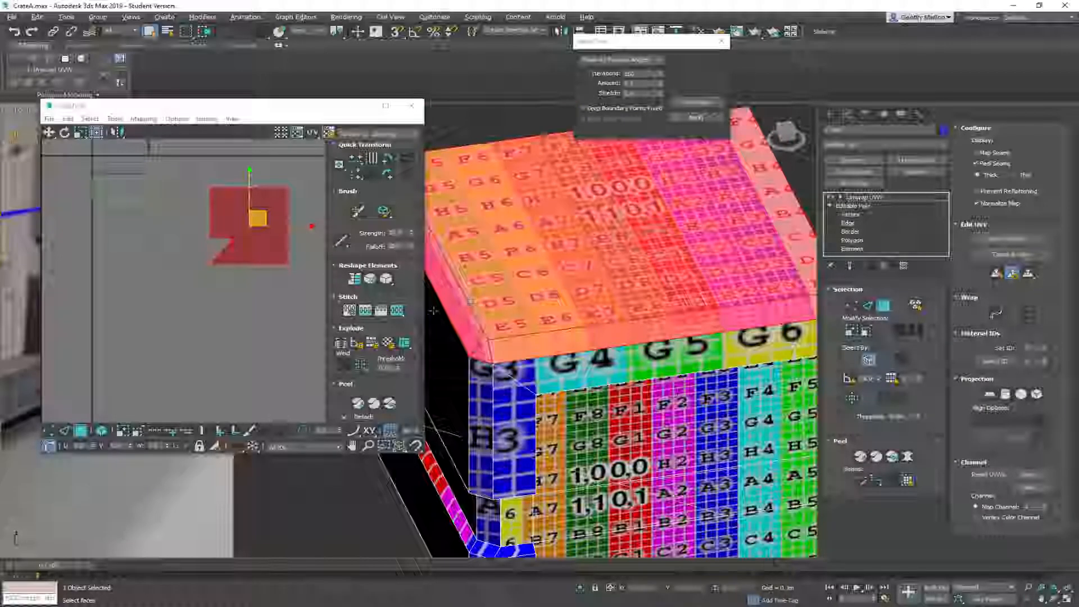
left_click(355, 280)
Relax the top UV island with the Relax Tool and check the shape of its bevelled corner
left_click(706, 109)
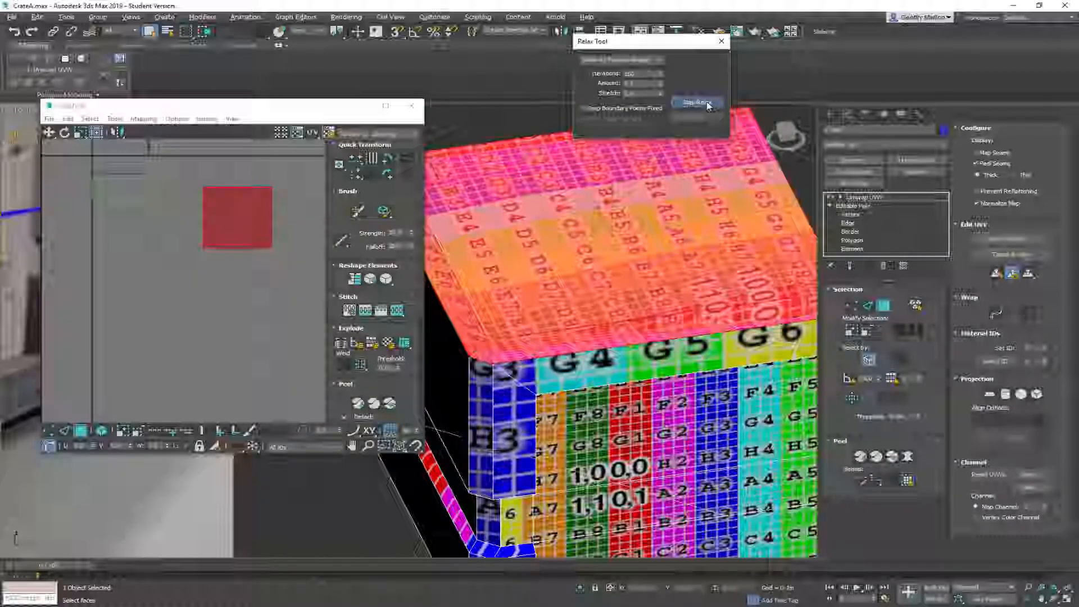
scroll(267, 238, "up", 4)
middle_click_drag(241, 208, 231, 260)
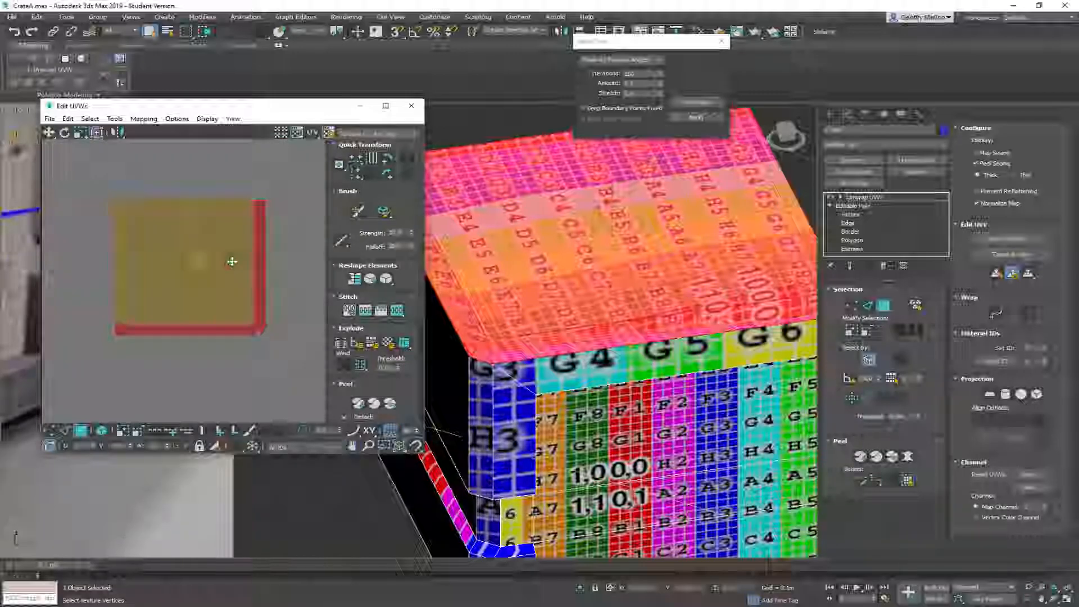
mouse_move(584, 196)
middle_mouse_down("alt")
mouse_move(641, 216)
mouse_move(640, 147)
mouse_move(562, 140)
mouse_move(523, 205)
mouse_move(610, 220)
mouse_move(596, 208)
middle_mouse_up("alt")
scroll(274, 341, "up", 3)
scroll(218, 296, "up", 3)
middle_click_drag(277, 301, 220, 286)
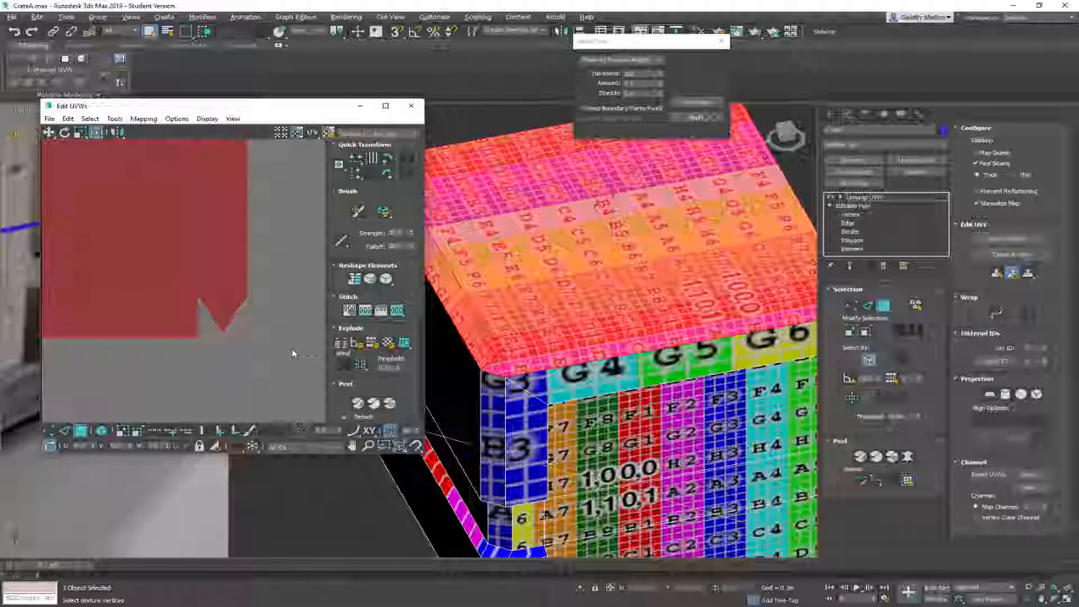
Break the corner triangle faces off from the top UV island
left_click(304, 335)
left_click(228, 309)
right_click(261, 286)
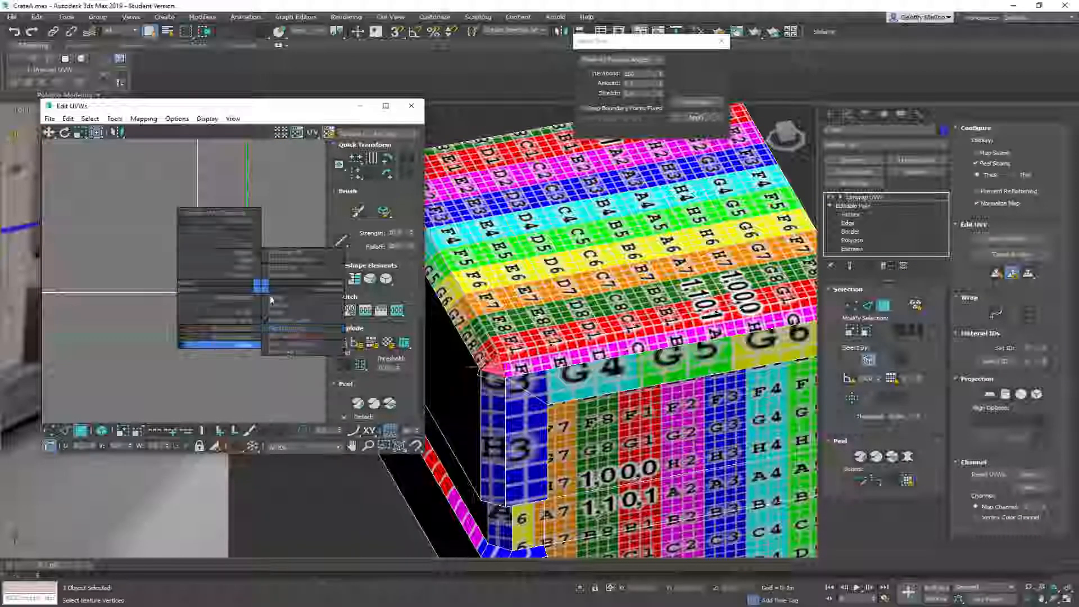
left_click(248, 315)
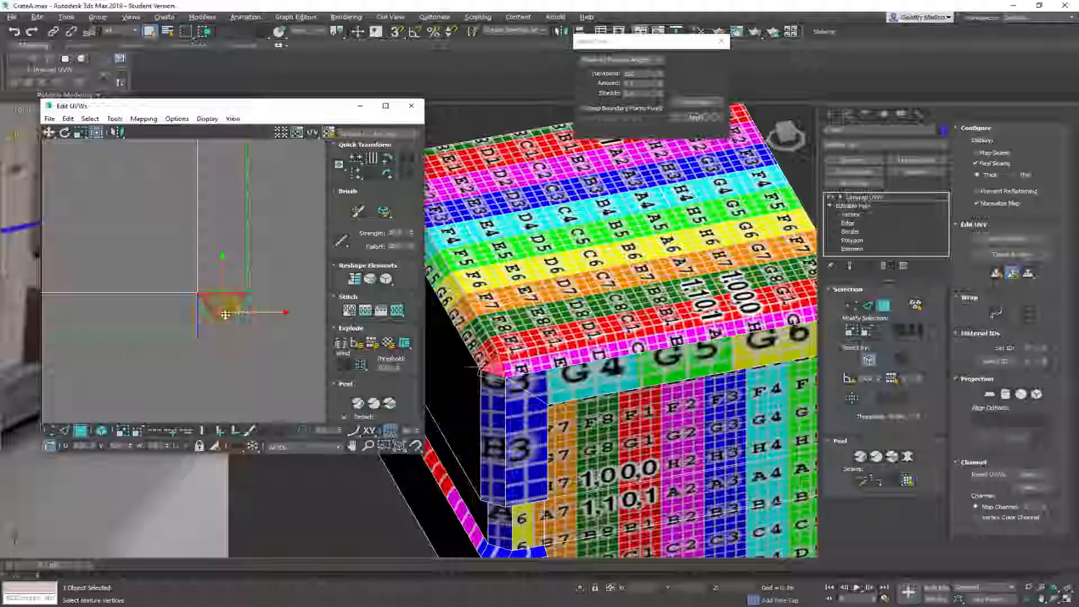
Select the top face and both bevel strips without the corner piece, and relax them again
left_click(227, 241)
left_click(124, 239, "ctrl")
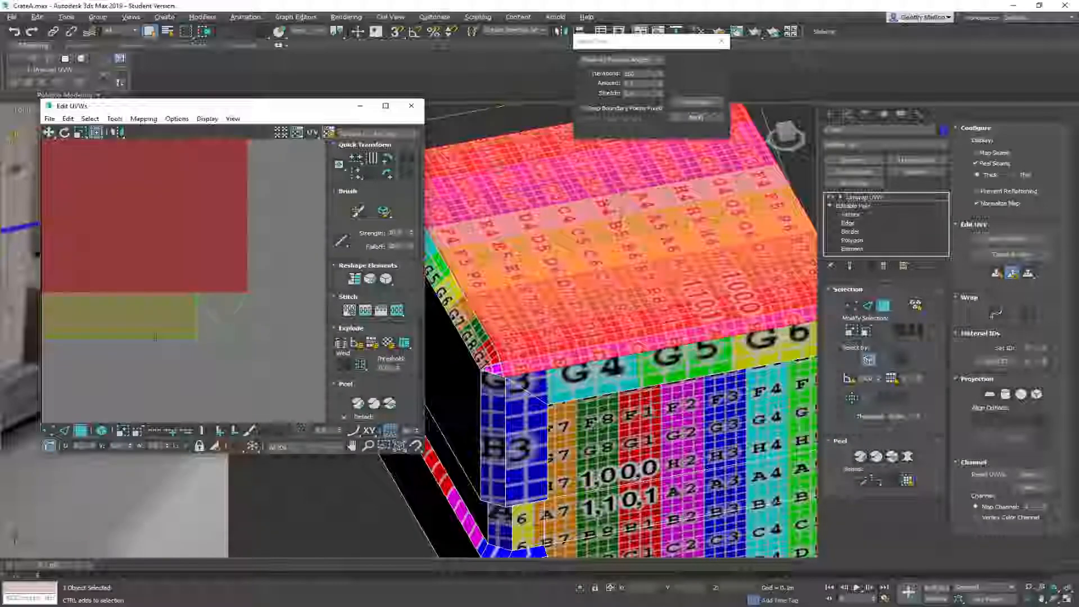
left_click(163, 379)
left_click_drag(161, 368, 165, 265)
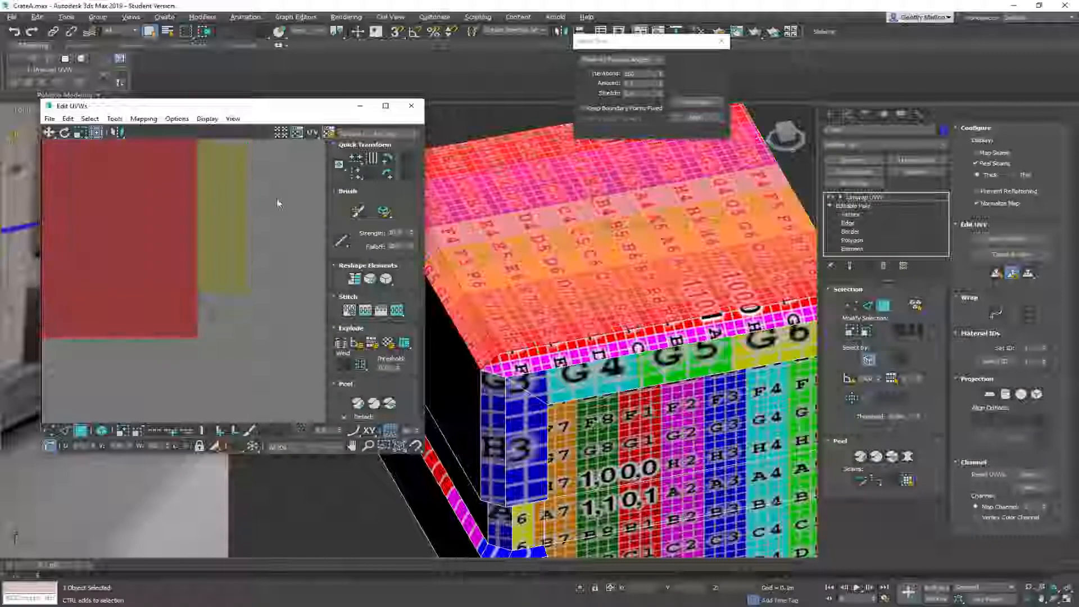
left_click(219, 255, "ctrl")
left_click(718, 104)
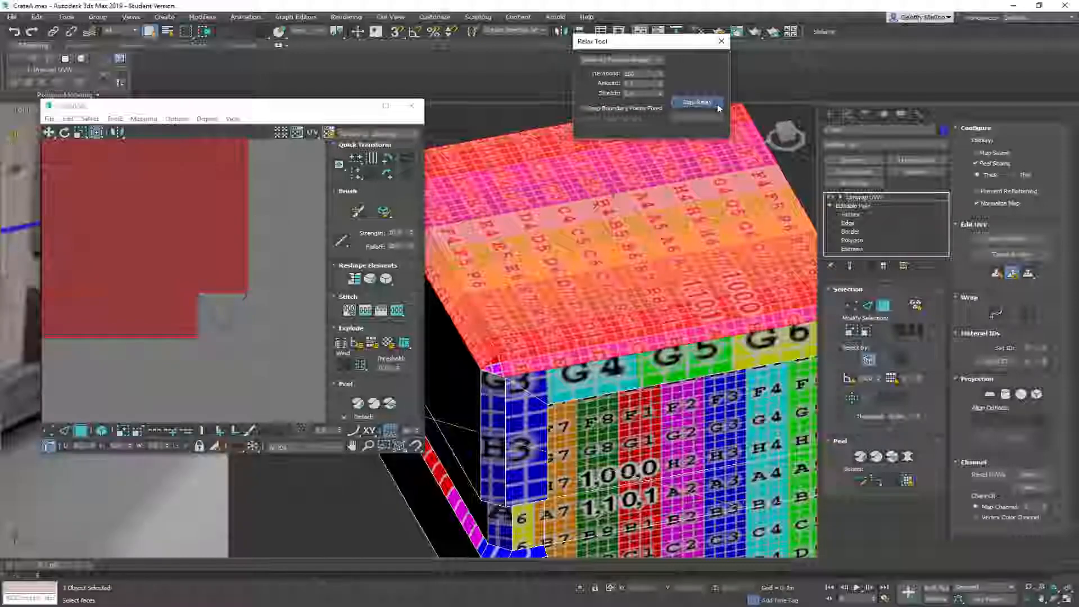
Join the separated corner vertices of the top UV island with Target Weld
scroll(562, 312, "down", 5)
middle_click_drag(562, 311, 590, 310, "alt")
scroll(625, 318, "up", 5)
scroll(590, 311, "down", 4)
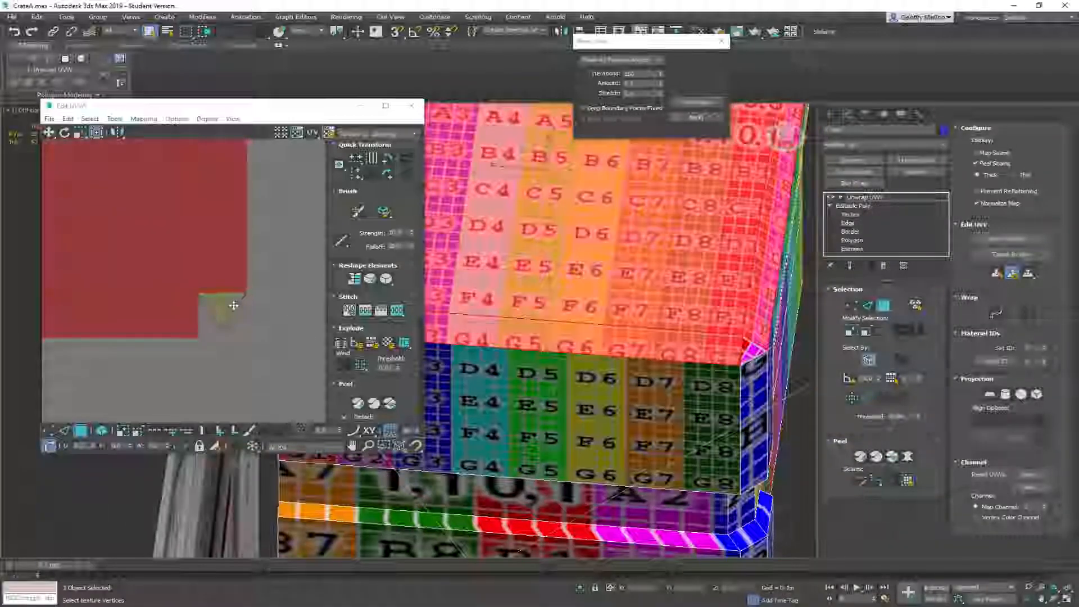
left_click(226, 305)
middle_click_drag(216, 303, 231, 330)
left_click(299, 337)
key("1")
right_click(262, 370)
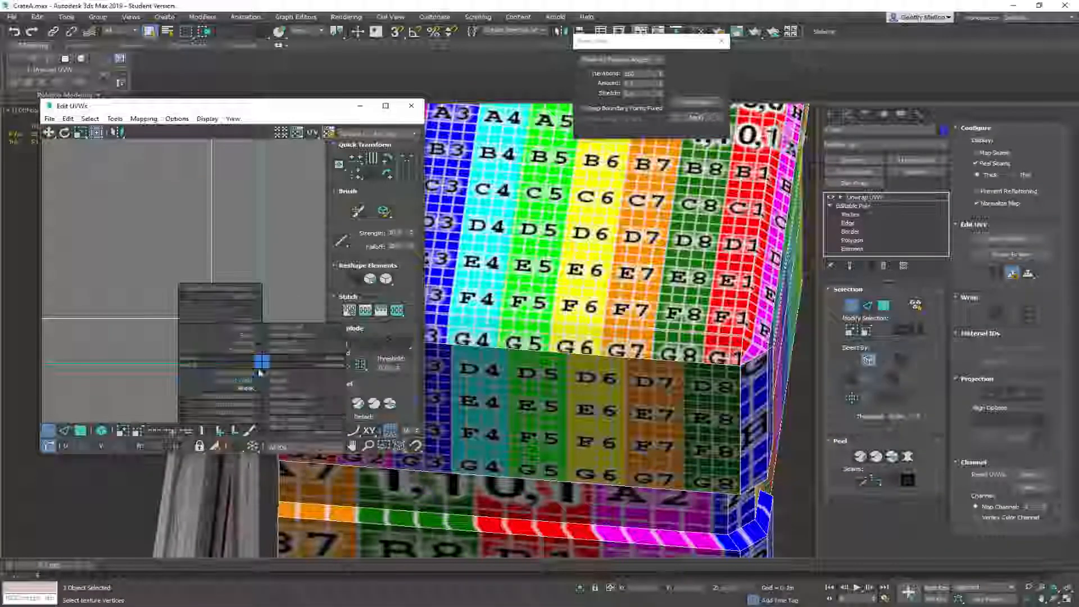
left_click(248, 388)
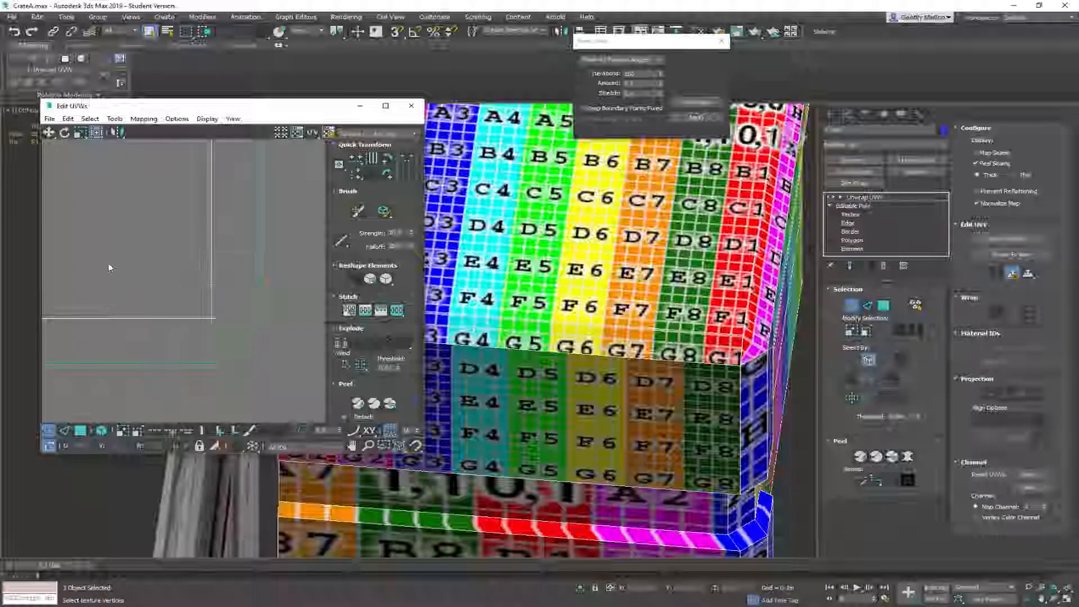
right_click(173, 260)
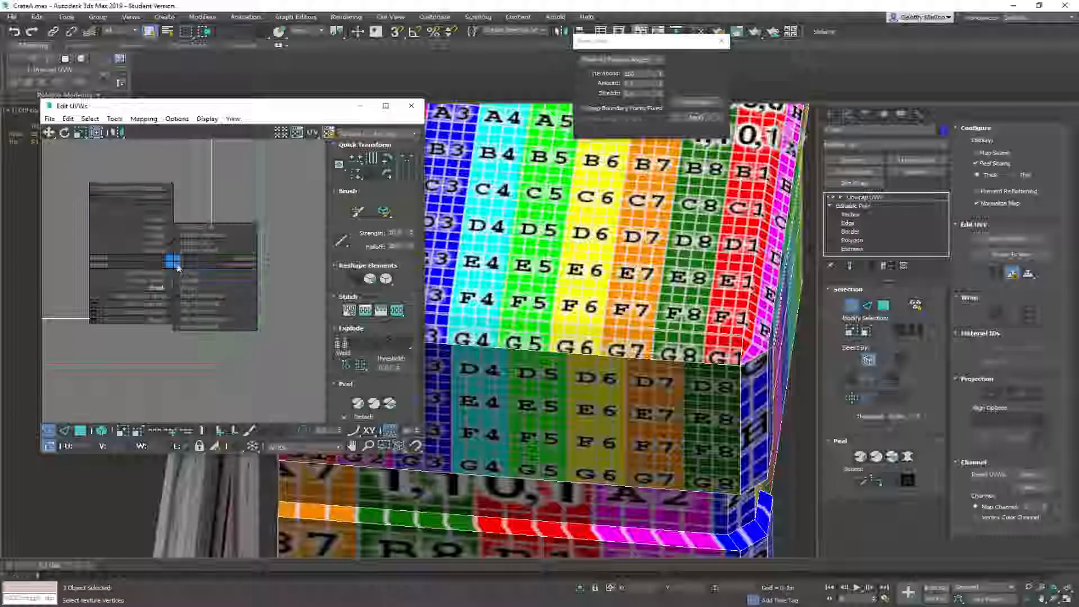
left_click(161, 282)
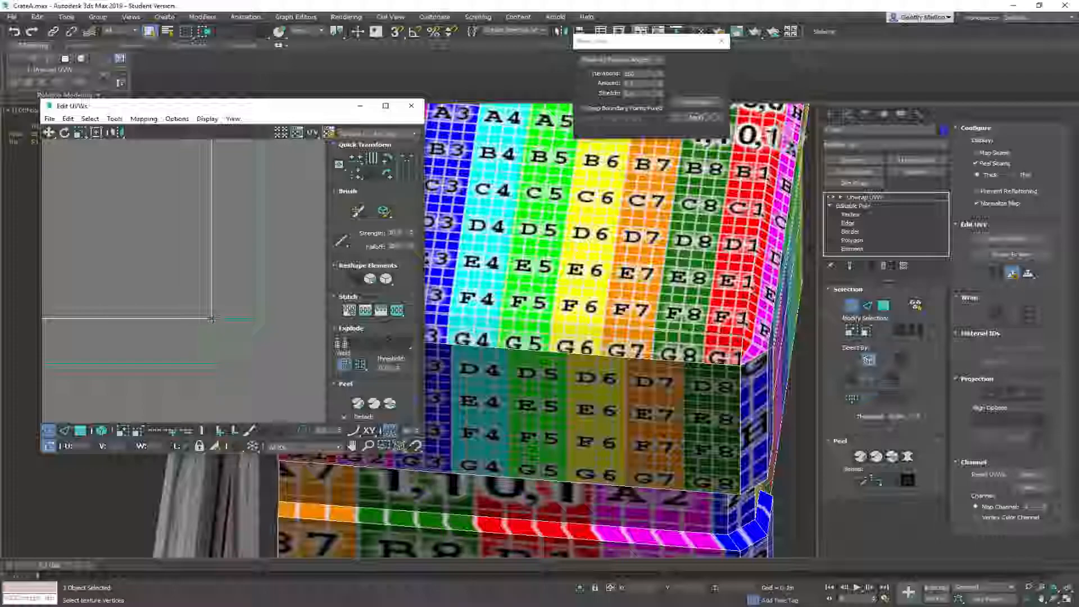
scroll(287, 327, "up", 3)
mouse_move(205, 318)
left_mouse_down()
mouse_move(231, 358)
mouse_move(204, 314)
left_mouse_up()
Select all vertices of the top UV island, relax it again, and inspect its welded corner
scroll(241, 270, "down", 4)
left_click_drag(192, 253, 275, 327)
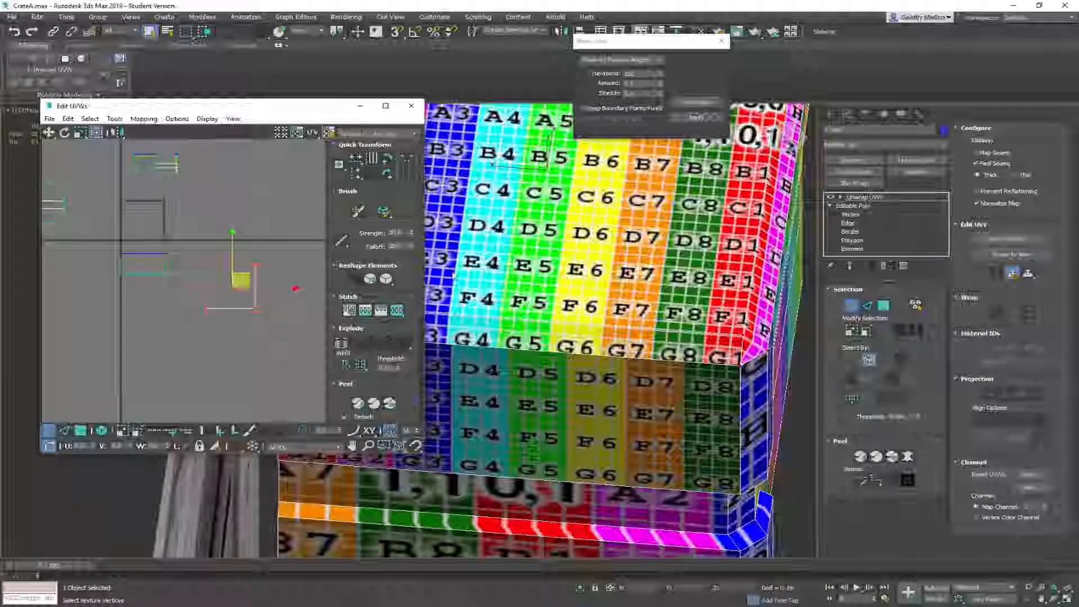
left_click(702, 107)
scroll(249, 309, "up", 5)
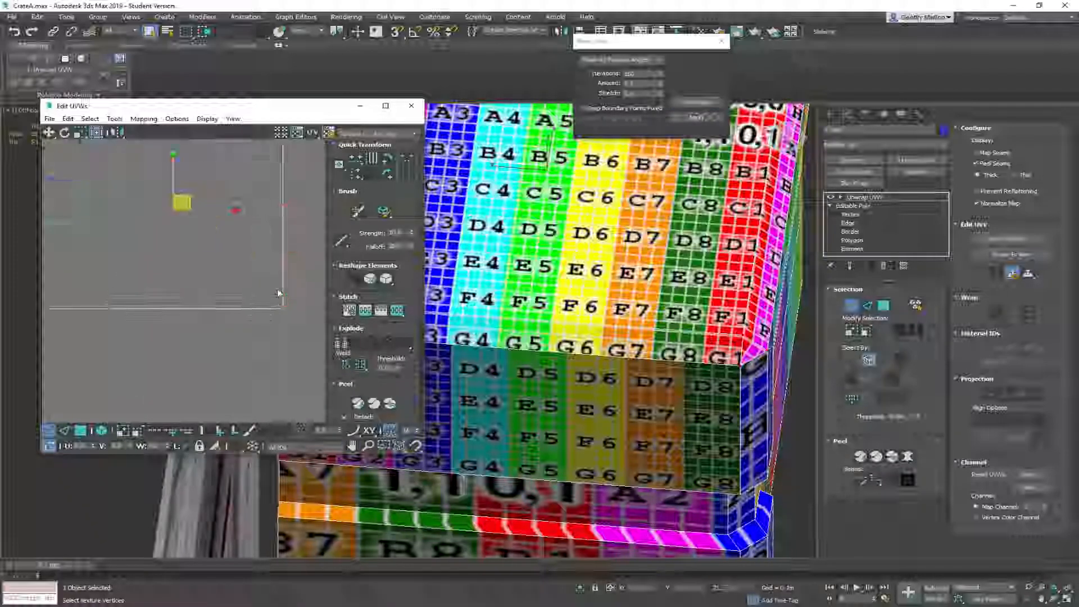
middle_click_drag(303, 322, 230, 316)
left_click(294, 353)
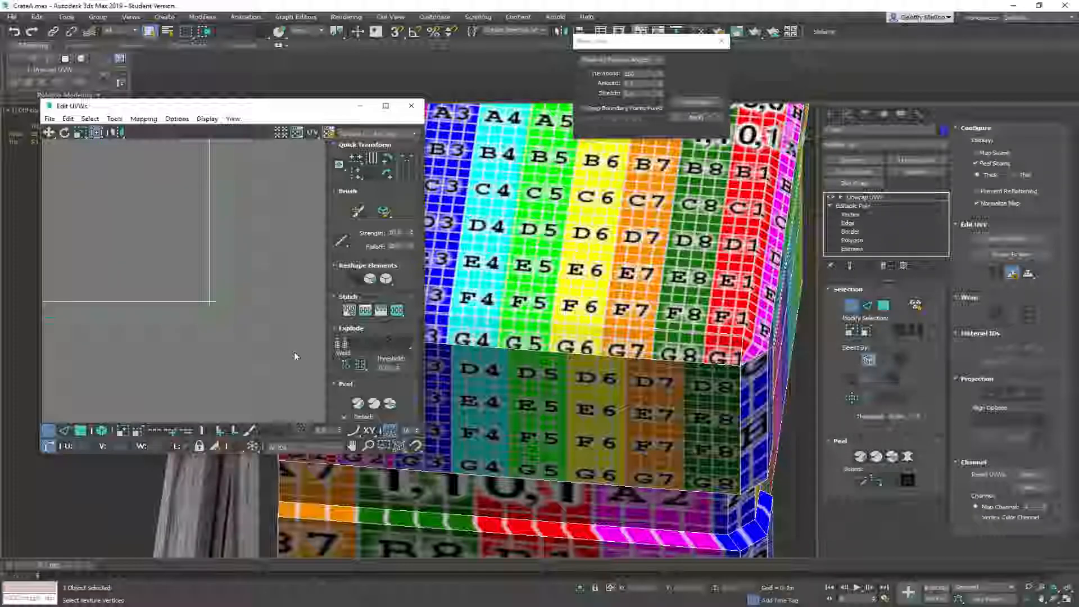
Select the upper, recessed and lower panels on the crate's side and apply a quick planar map to them
scroll(520, 341, "down", 6)
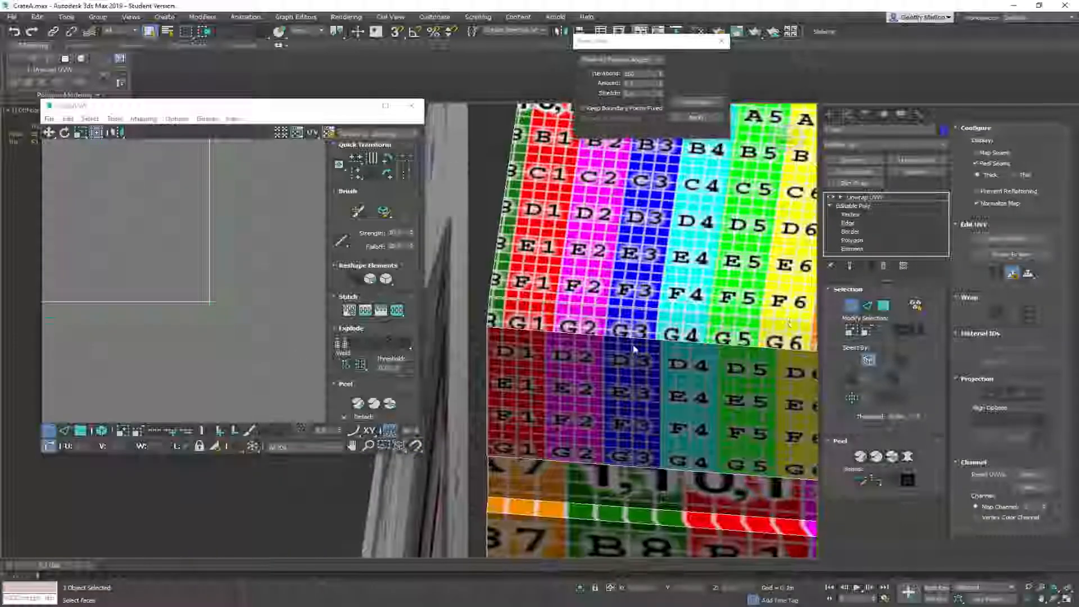
middle_click_drag(683, 351, 614, 304, "alt")
scroll(239, 274, "down", 6)
mouse_move(238, 274)
middle_mouse_down()
mouse_move(164, 217)
mouse_move(249, 289)
middle_mouse_up()
scroll(214, 282, "up", 2)
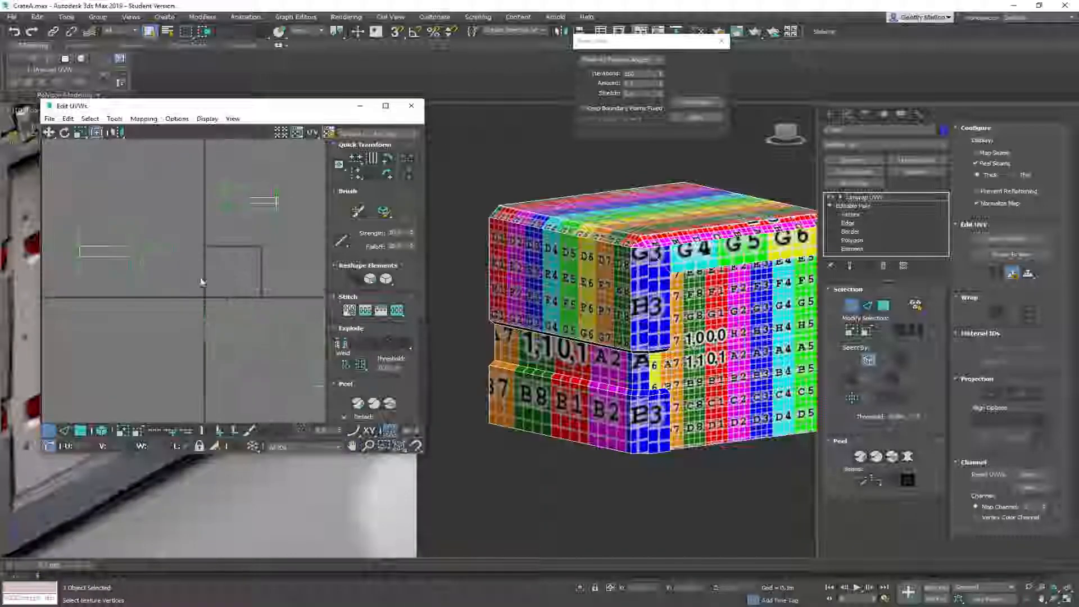
middle_click_drag(613, 307, 577, 307, "alt")
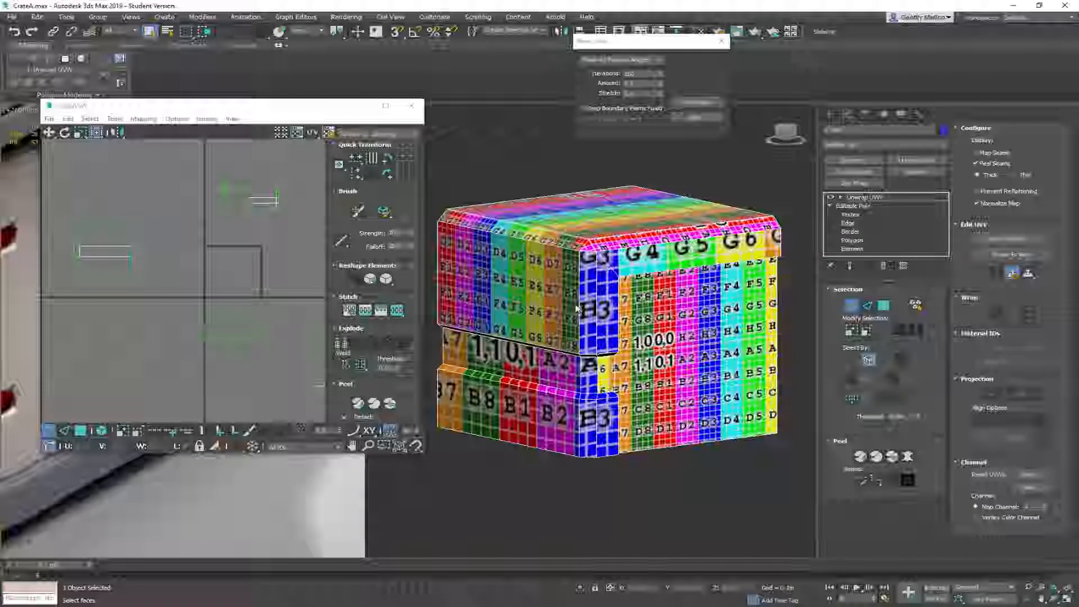
key("3")
left_click(550, 286)
middle_click_drag(550, 286, 570, 253, "alt")
left_click(557, 359, "ctrl")
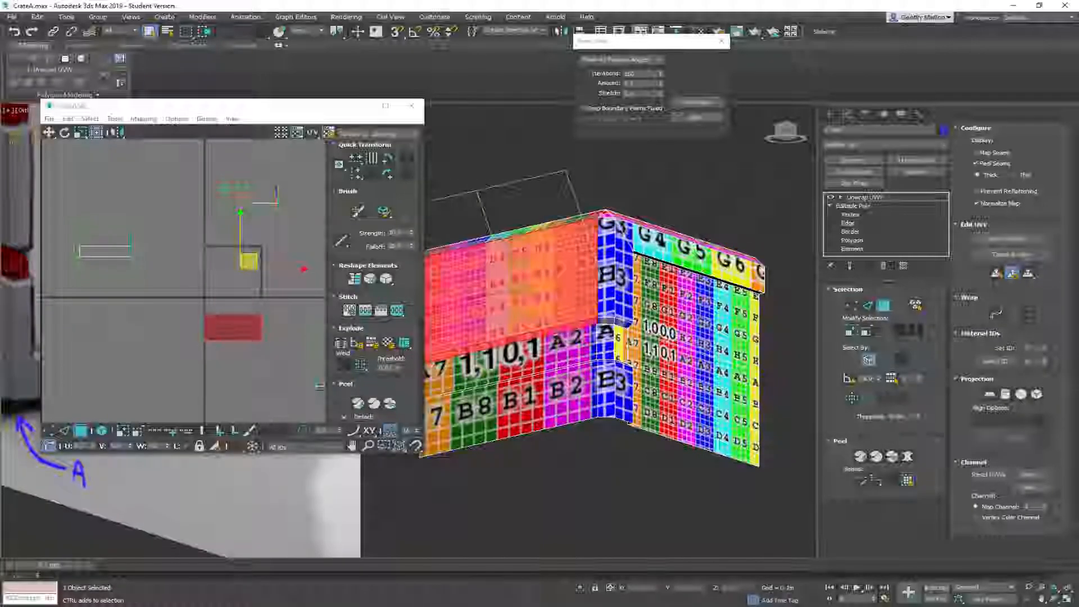
middle_click_drag(553, 315, 678, 301, "alt")
left_click(542, 419, "ctrl")
left_click(541, 387, "ctrl")
middle_click_drag(534, 369, 415, 335, "alt")
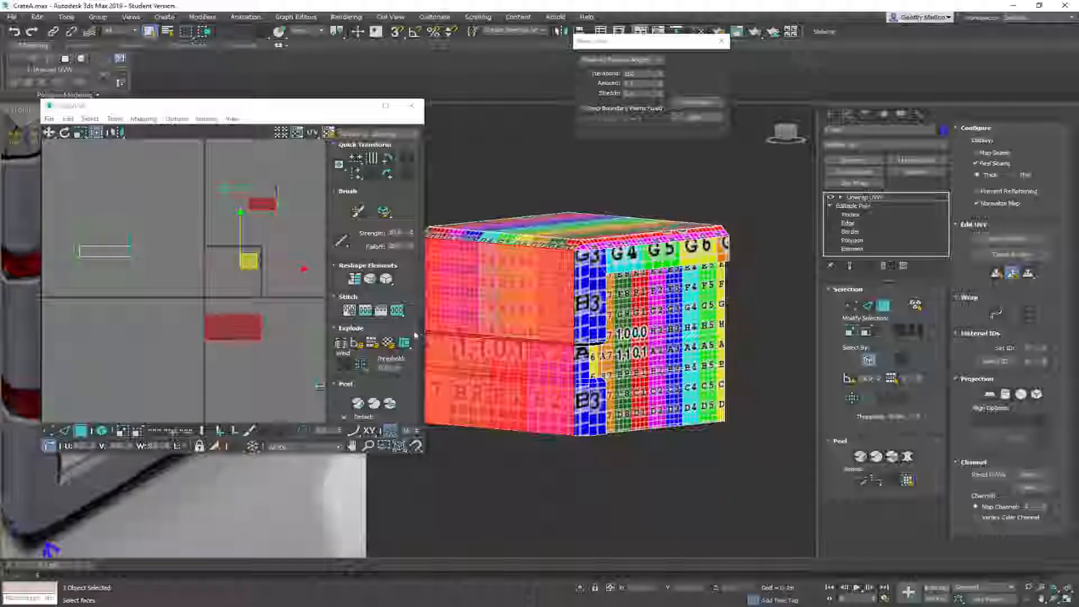
left_click(996, 274)
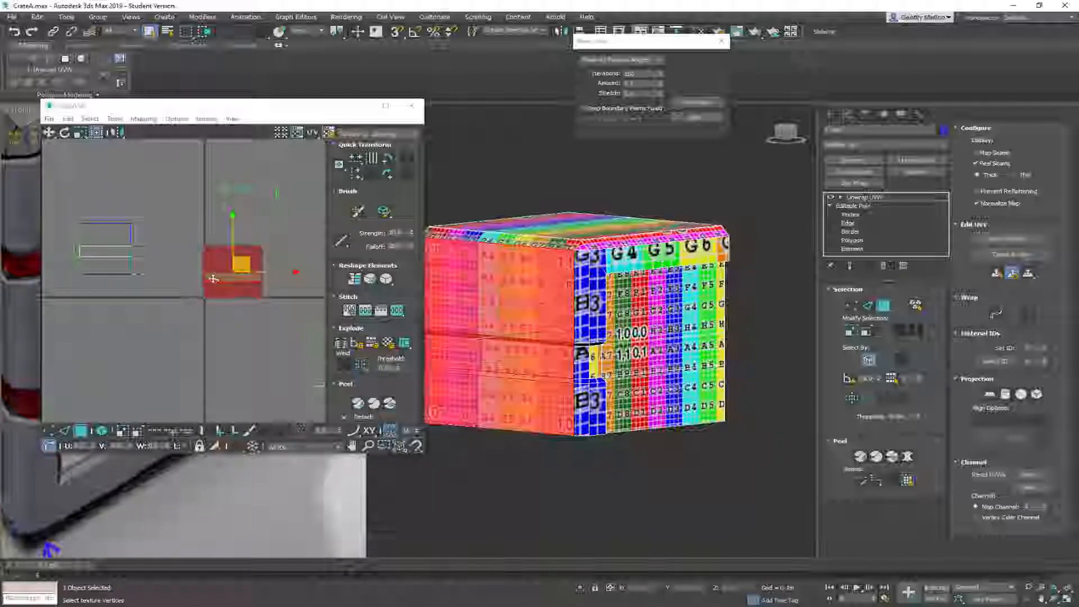
Relax the planar-mapped side island and move it clear of the UV square
scroll(248, 260, "up", 3)
left_click_drag(239, 271, 140, 243)
middle_click_drag(523, 295, 568, 228, "alt")
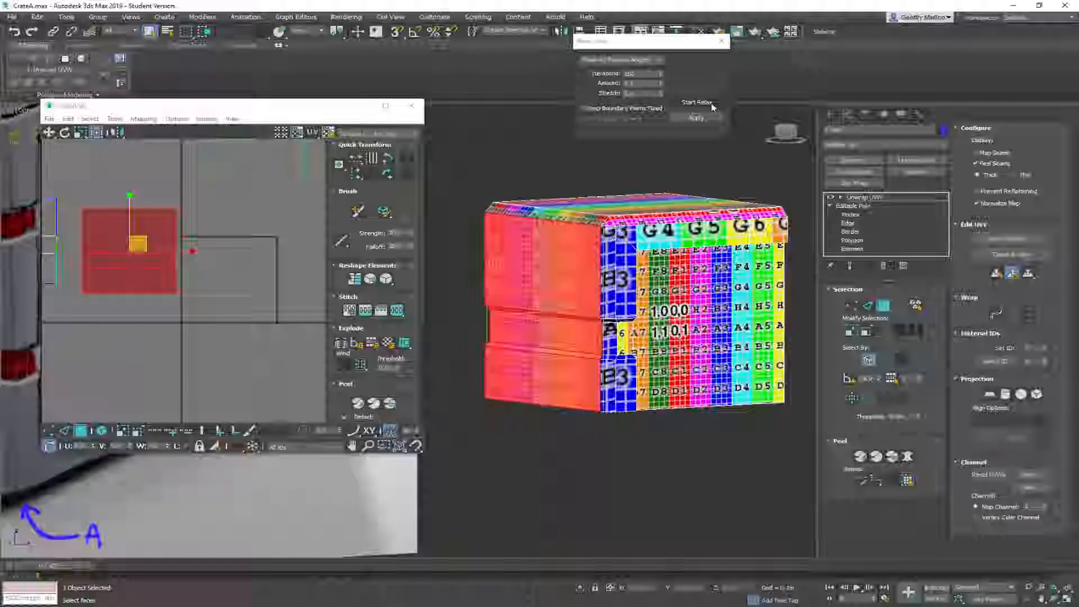
left_click(711, 105)
middle_click_drag(544, 297, 592, 271, "alt")
scroll(186, 255, "down", 5)
middle_click_drag(196, 258, 258, 313)
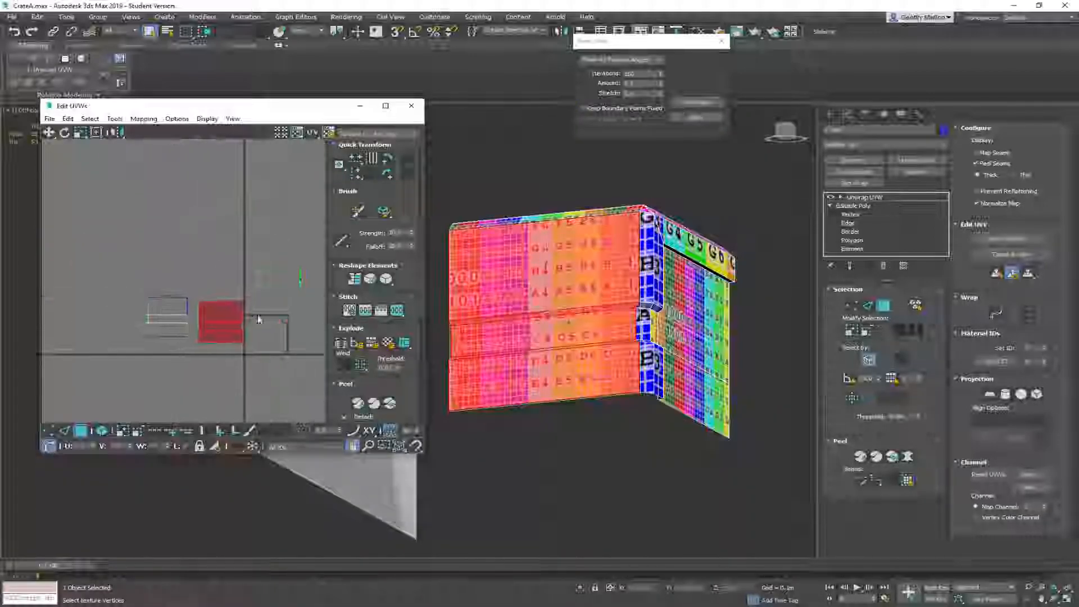
left_click_drag(232, 310, 125, 313)
Select both faces of the L-shaped front frame around the upper corner, apply a quick planar map, and relax them
middle_click_drag(244, 325, 179, 318)
scroll(227, 306, "up", 4)
middle_click_drag(654, 326, 585, 319, "alt")
left_click(669, 227)
left_click(572, 285, "ctrl")
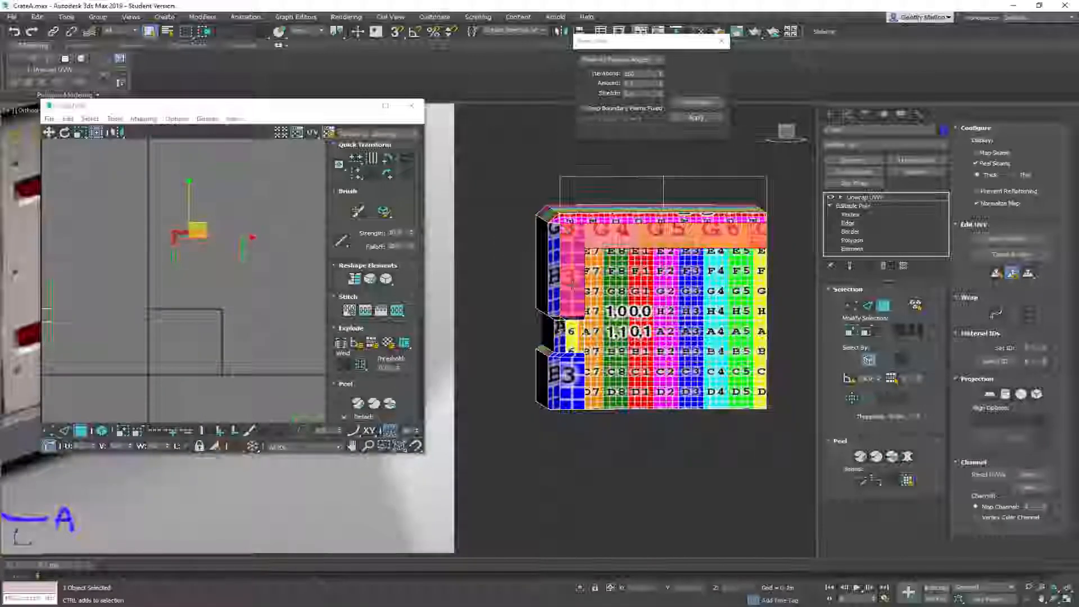
middle_click_drag(604, 245, 649, 235, "alt")
left_click(576, 269)
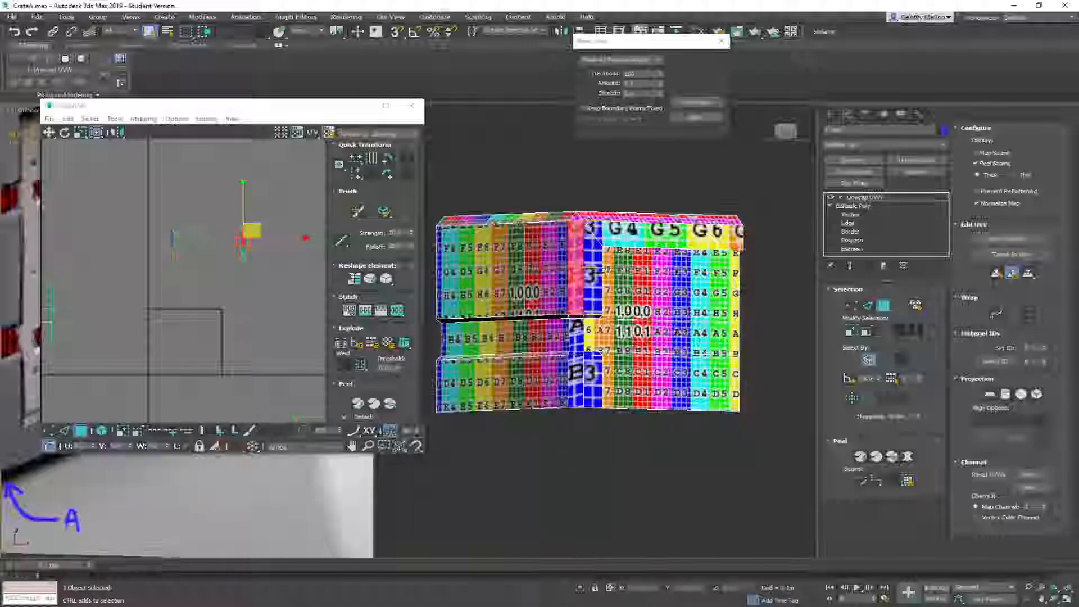
left_click(600, 269, "ctrl")
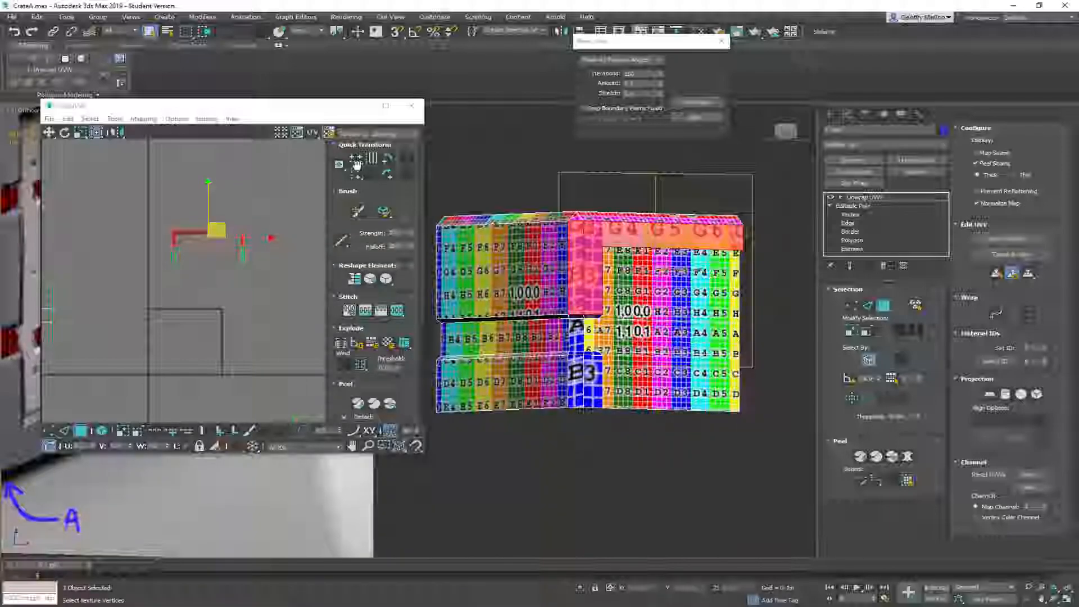
left_click(994, 272)
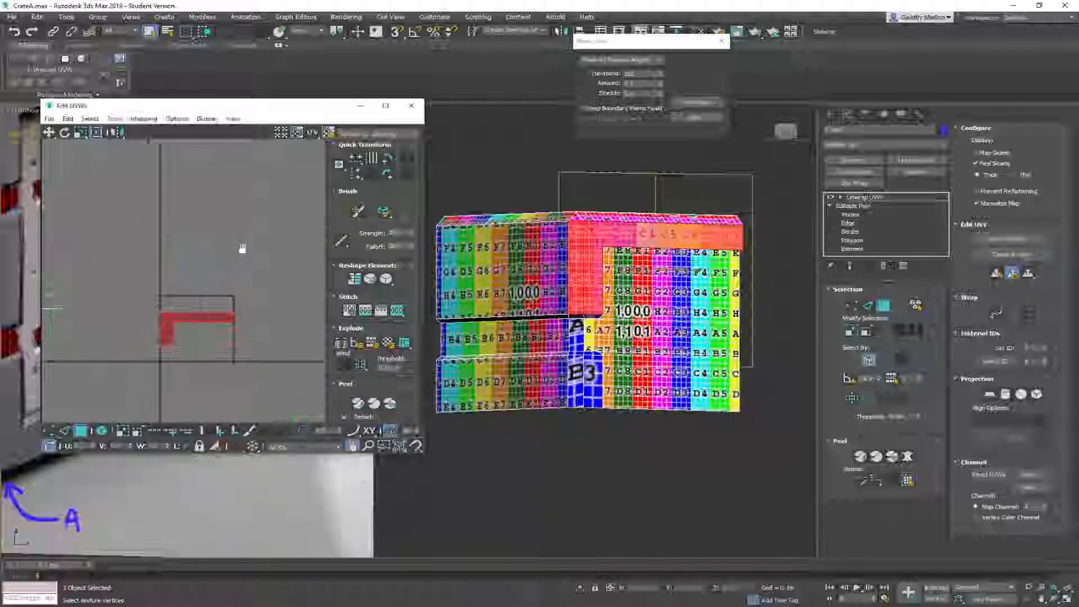
left_click(697, 102)
Move the side panel island next to the L-shaped frame island beside the UV square
middle_click_drag(198, 303, 313, 300)
scroll(244, 289, "down", 3)
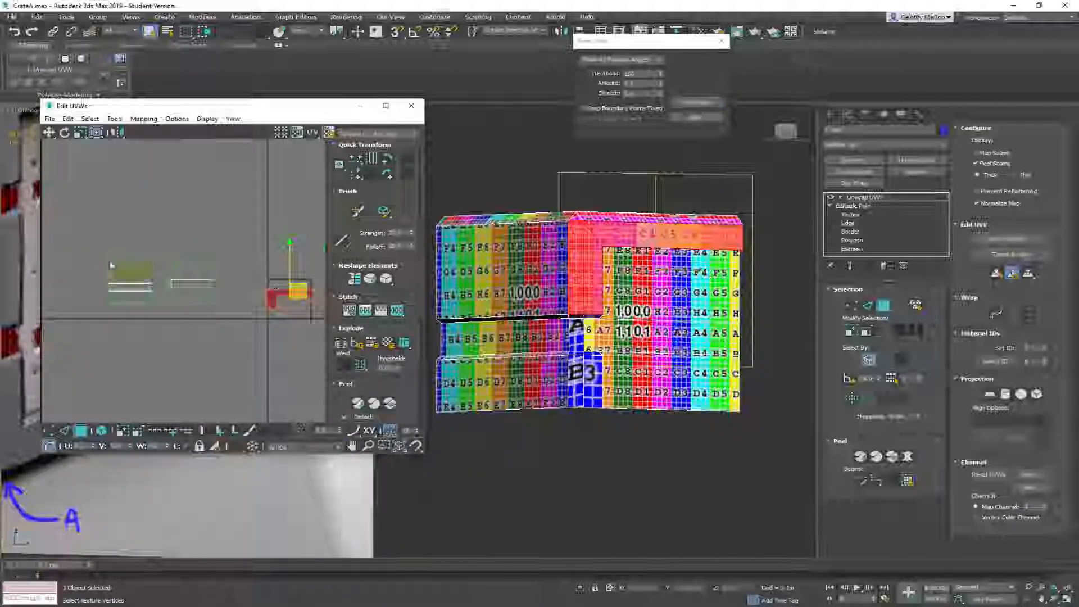
left_click(126, 276)
left_click_drag(134, 271, 256, 302)
Quick planar map the lower corner panel and move it and the L-shaped frame island below the UV square
middle_click_drag(286, 242, 207, 232)
scroll(594, 339, "up", 4)
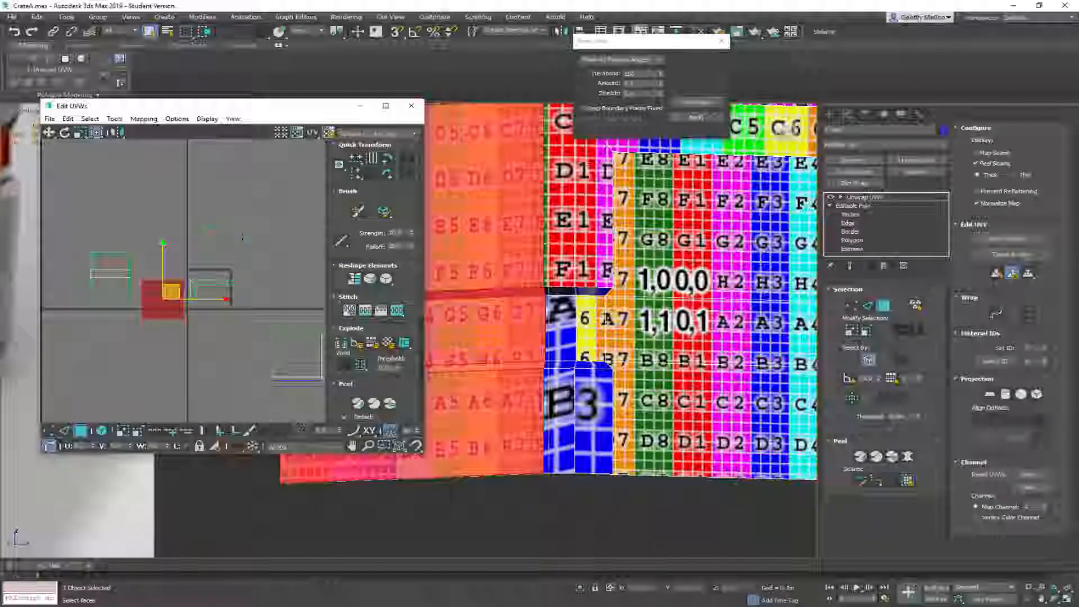
left_click(606, 387)
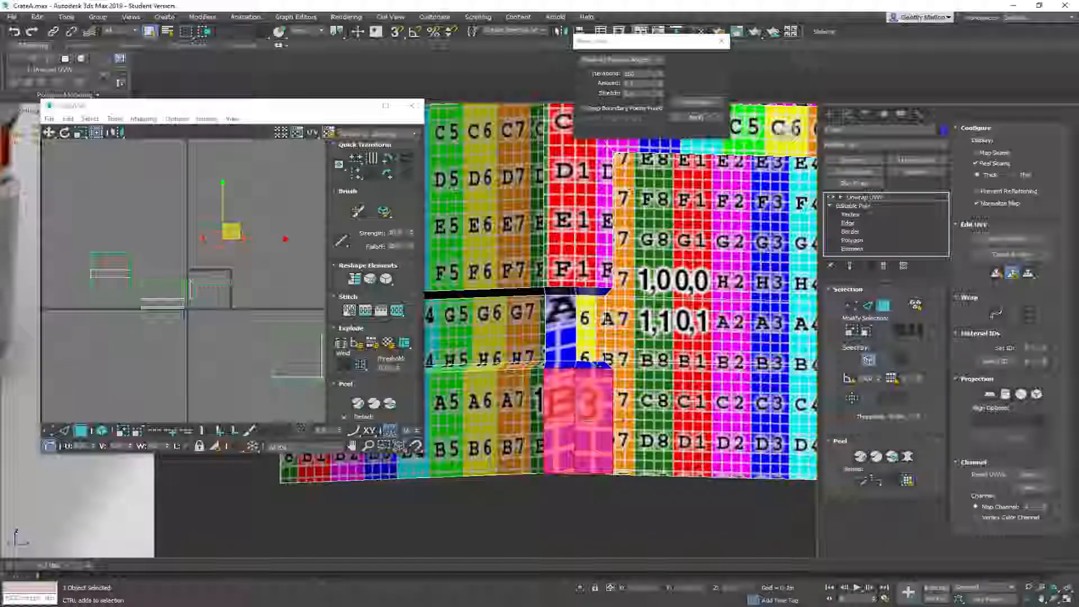
left_click(998, 274)
scroll(217, 289, "down", 2)
middle_click_drag(217, 290, 191, 236)
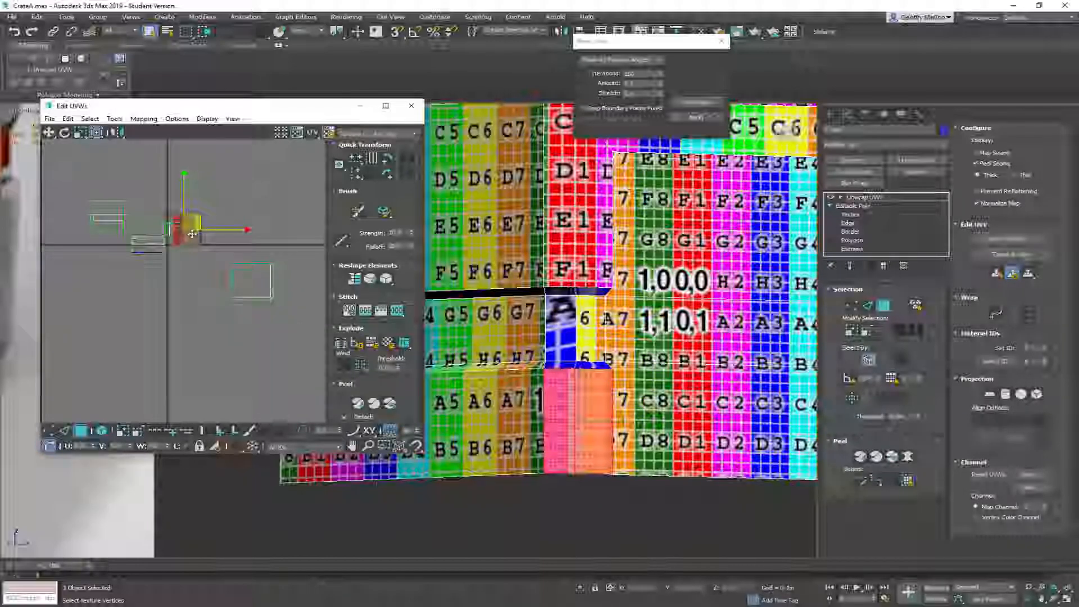
left_click_drag(199, 219, 235, 332)
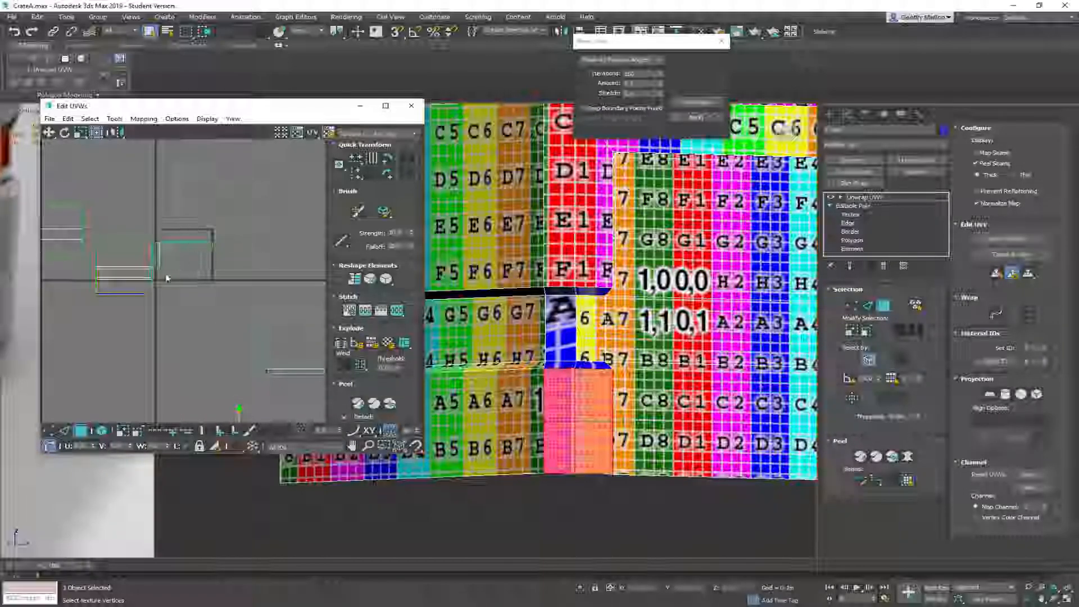
left_click(192, 251)
left_click_drag(195, 254, 195, 375)
Check which UV pieces belong to the corner's bevel and recessed faces, and select the recessed corner face nearest the side panels
middle_click_drag(219, 229, 209, 299)
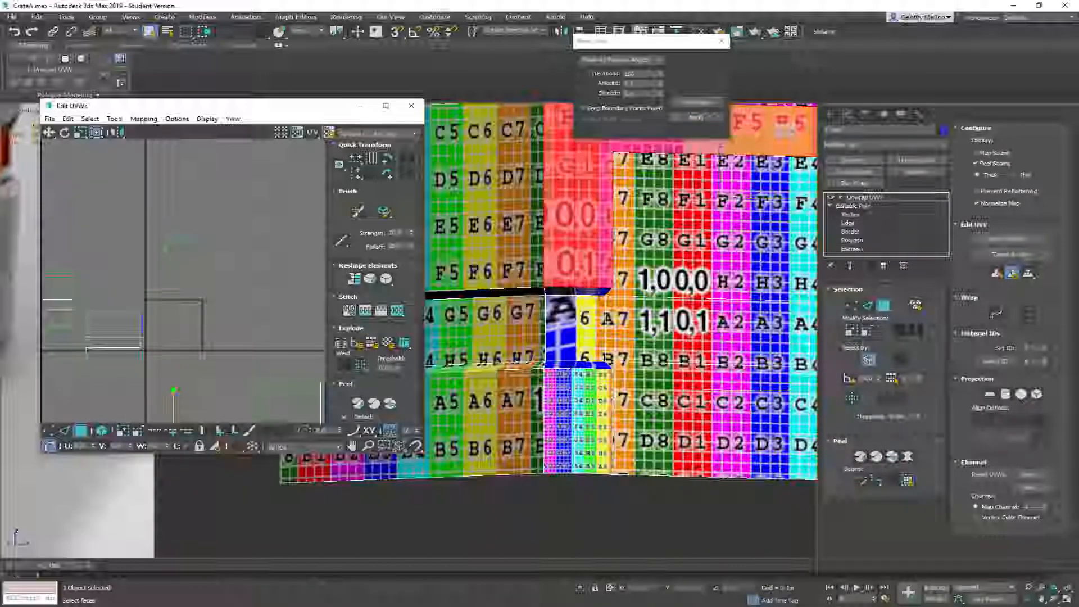
left_click(574, 291)
left_click(566, 268)
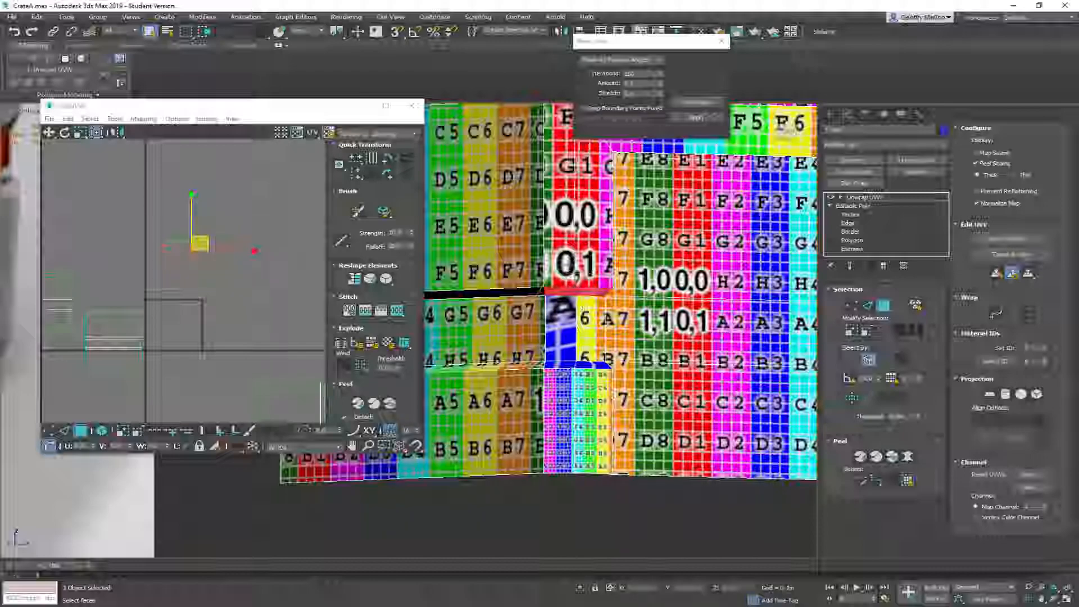
left_click(568, 235)
middle_click_drag(224, 309, 281, 182)
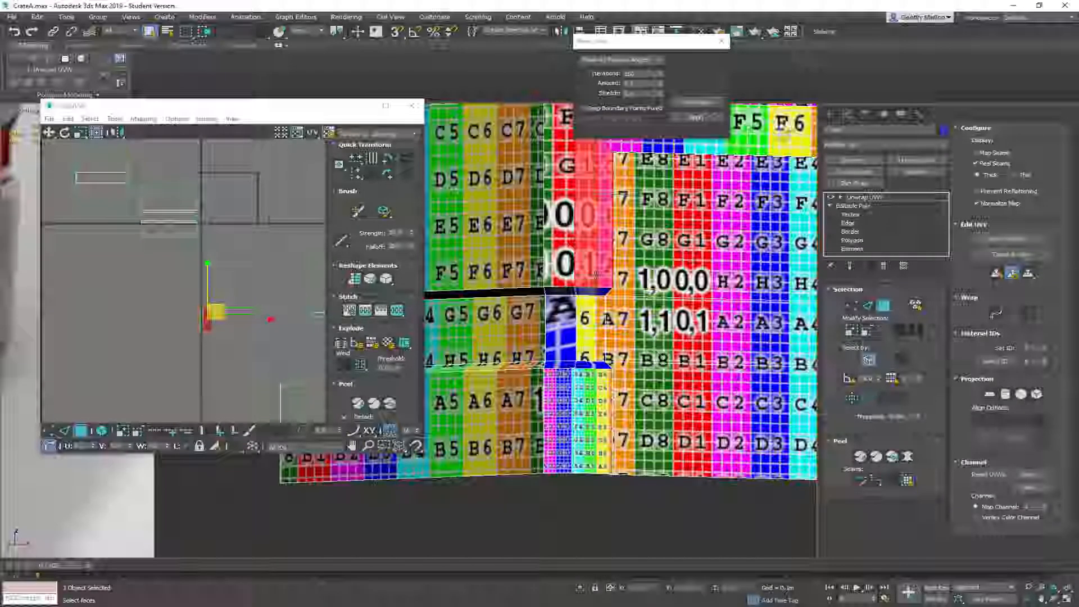
left_click(559, 291)
left_click(595, 326)
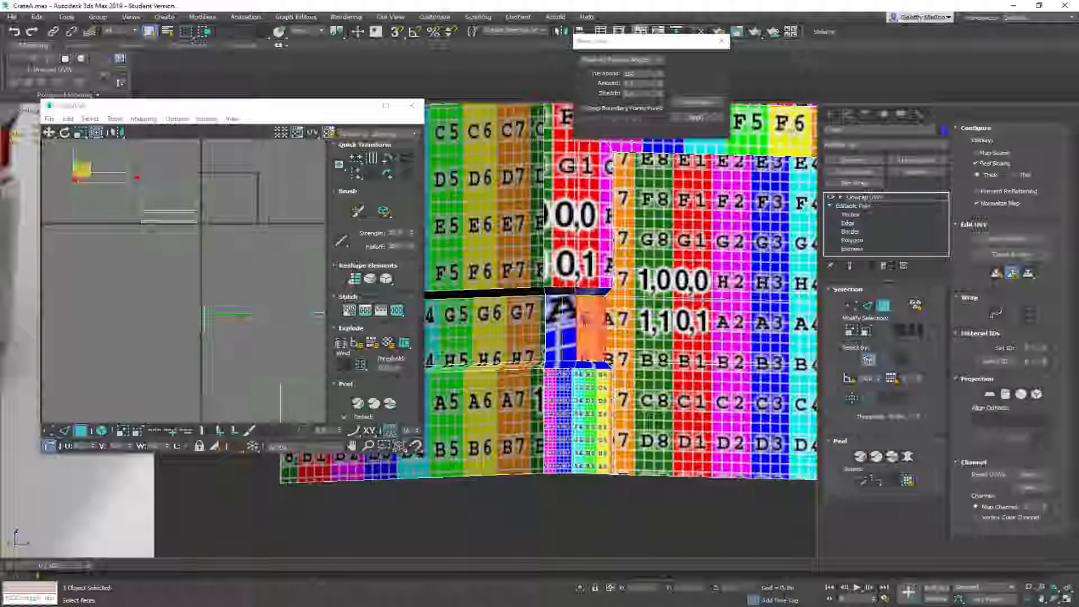
left_click(562, 325)
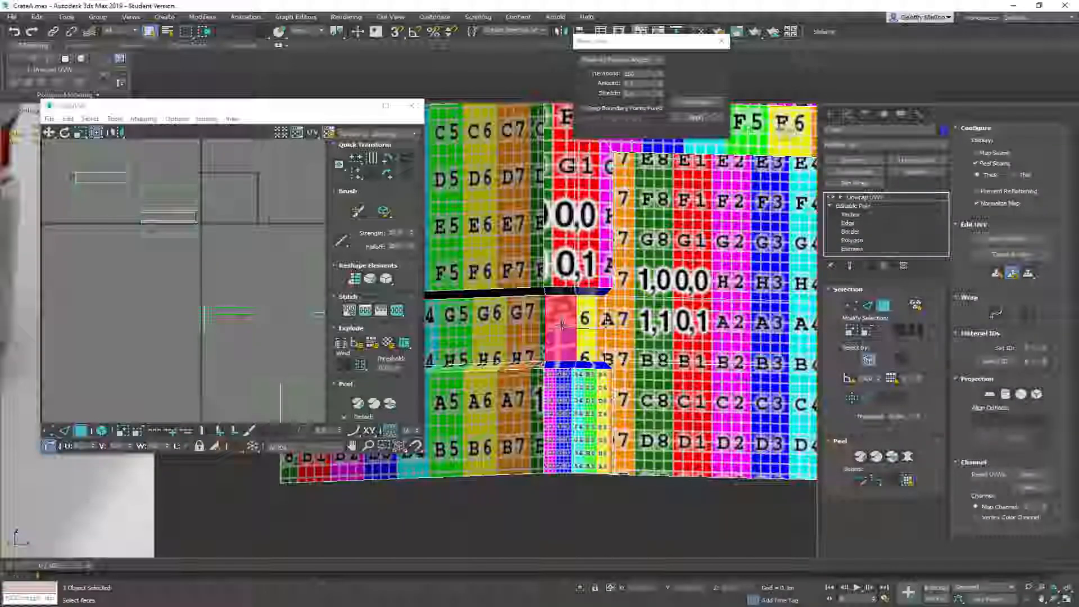
Try to move the recessed corner face's UVs into the UV square
middle_click_drag(203, 244, 127, 308)
scroll(127, 308, "down", 1)
middle_click_drag(103, 226, 158, 241)
scroll(221, 217, "up", 3)
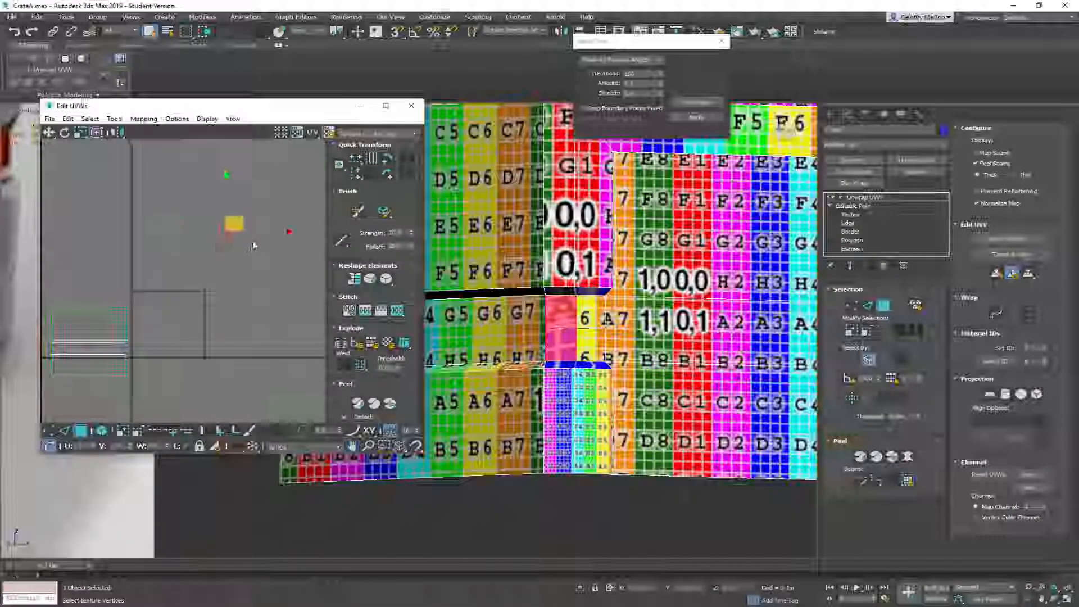
left_click_drag(235, 225, 145, 344)
key("ctrl+z")
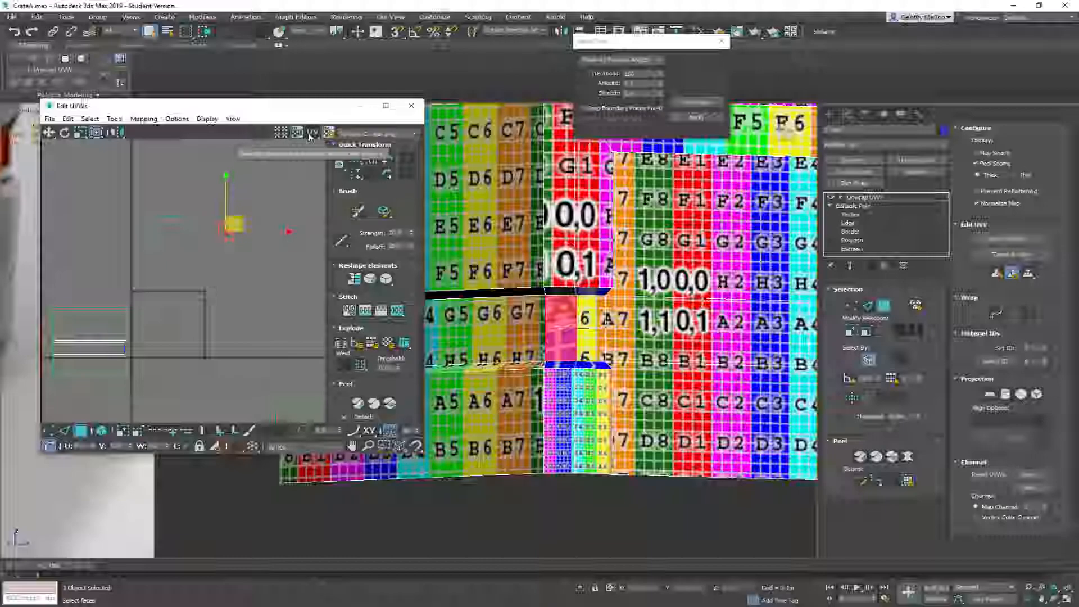
Display the checker pattern on the crate and apply a quick planar map to the recessed corner face
left_click(362, 134)
left_click(360, 150)
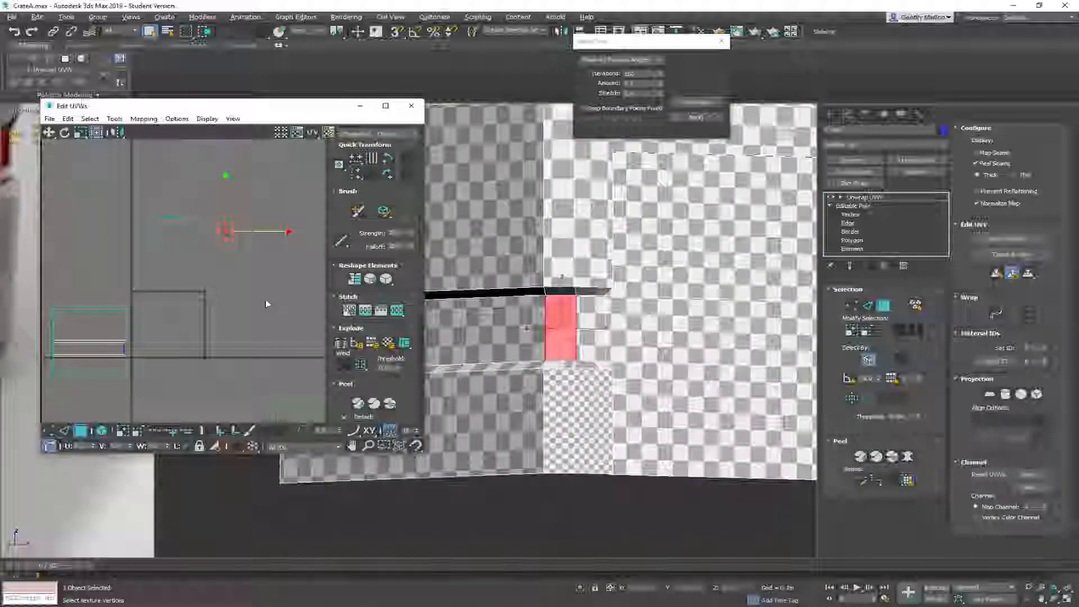
scroll(219, 250, "up", 3)
left_click(997, 274)
Check which UV pieces belong to the recessed corner face and the ledge faces above and below it
middle_click_drag(169, 336, 233, 247)
scroll(231, 247, "down", 3)
mouse_move(741, 301)
middle_mouse_down("alt")
mouse_move(676, 298)
mouse_move(725, 299)
middle_mouse_up("alt")
scroll(248, 290, "down", 3)
middle_click_drag(261, 240, 244, 284)
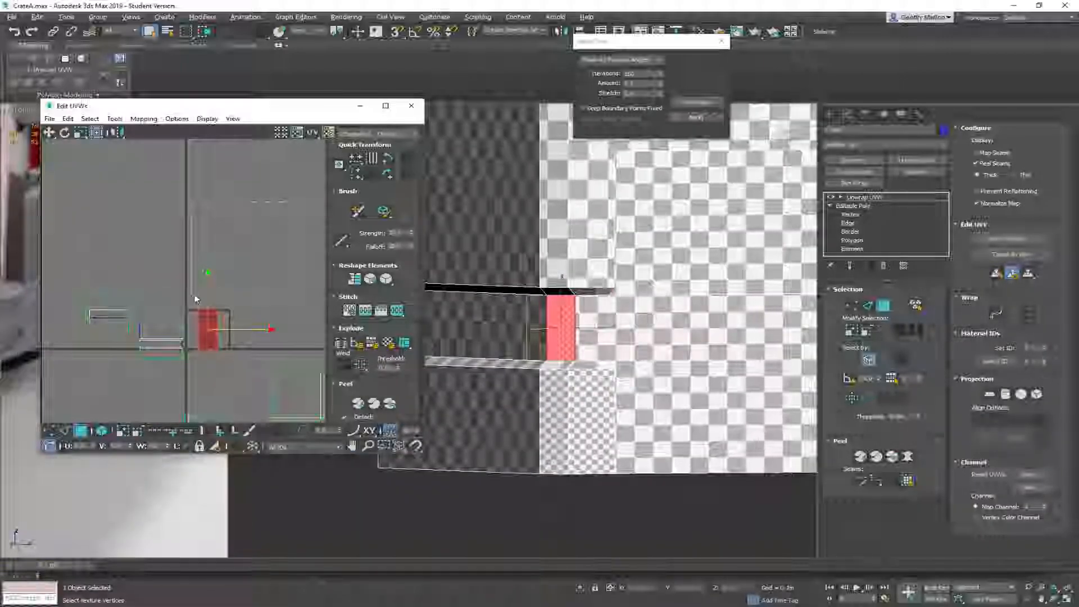
left_click_drag(287, 201, 191, 296)
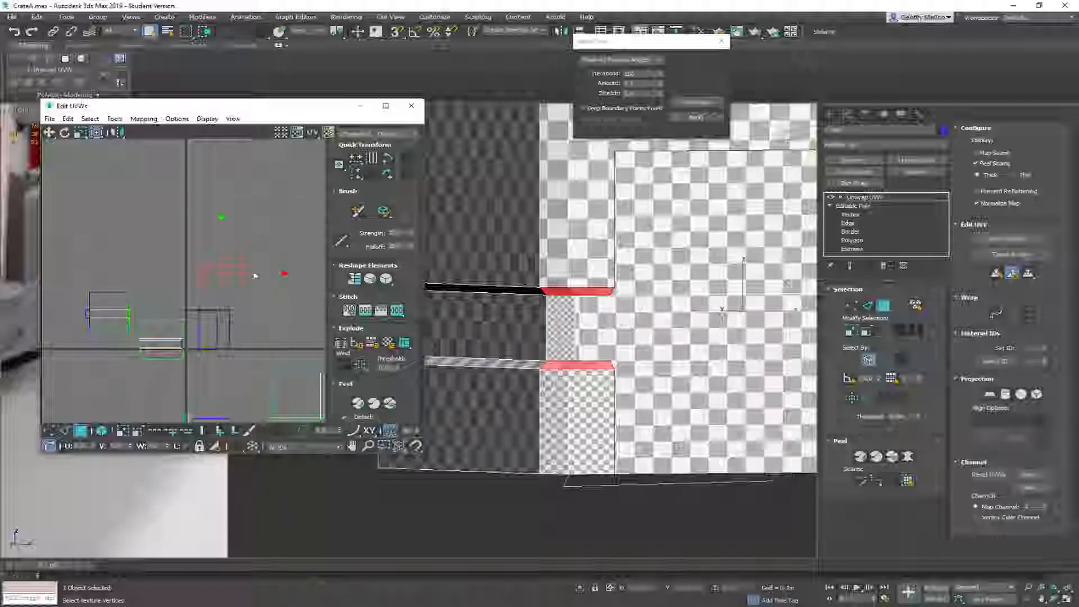
left_click_drag(284, 285, 234, 244)
middle_click_drag(201, 337, 229, 268)
scroll(249, 226, "up", 3)
scroll(235, 211, "down", 2)
middle_click_drag(235, 211, 220, 288)
Select the recessed corner face with its adjoining upper and lower ledge faces and quick planar map them together
left_click(213, 298)
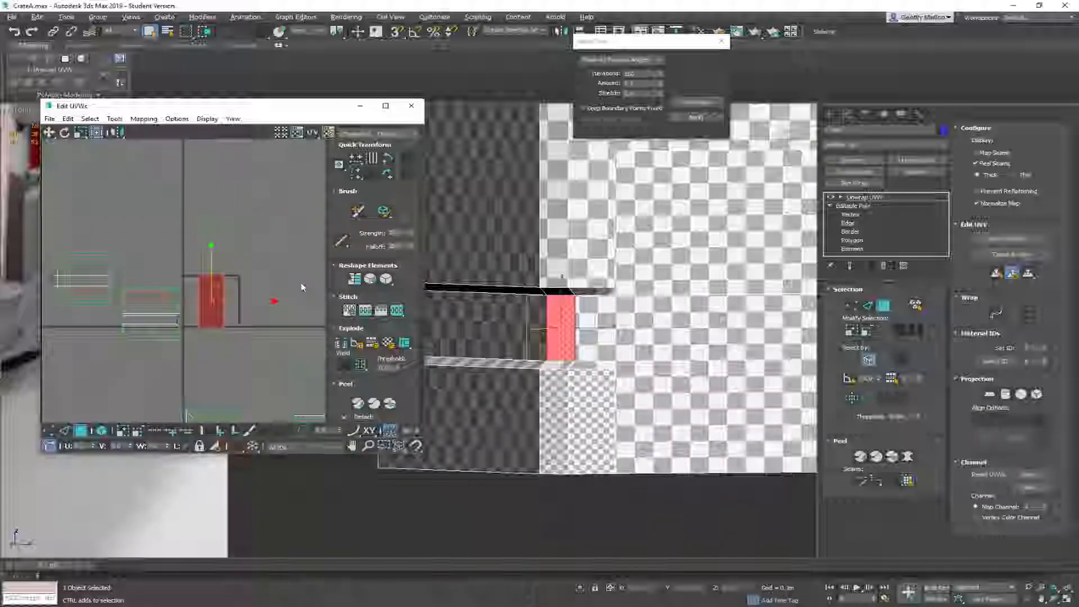
left_click(560, 291, "ctrl")
left_click(561, 365, "ctrl")
middle_click_drag(180, 308, 209, 277)
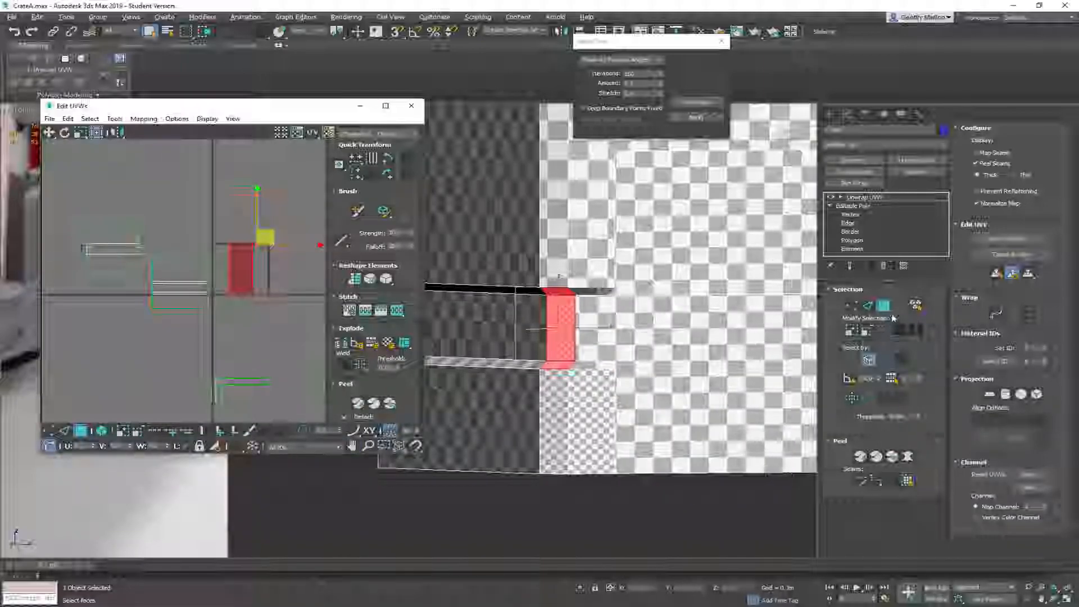
left_click(998, 277)
scroll(232, 294, "up", 2)
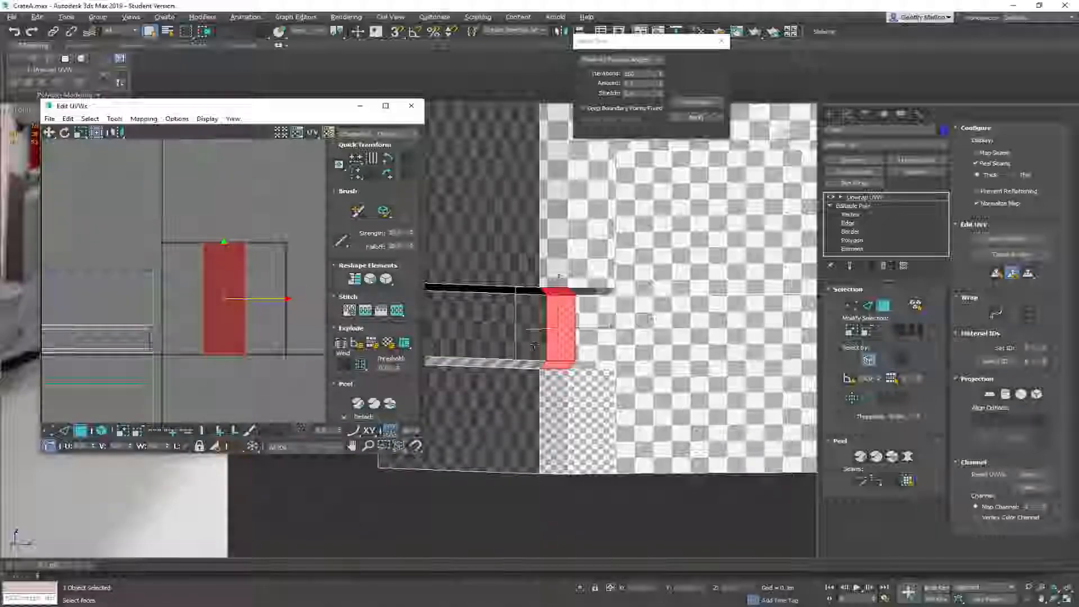
Move the mapped corner recess island beside the side panel's UVs and scale it to fit the end of the recessed strip
middle_click_drag(697, 464, 713, 427)
middle_click_drag(508, 332, 485, 341, "alt")
middle_click_drag(206, 262, 258, 223)
left_click_drag(291, 240, 252, 267)
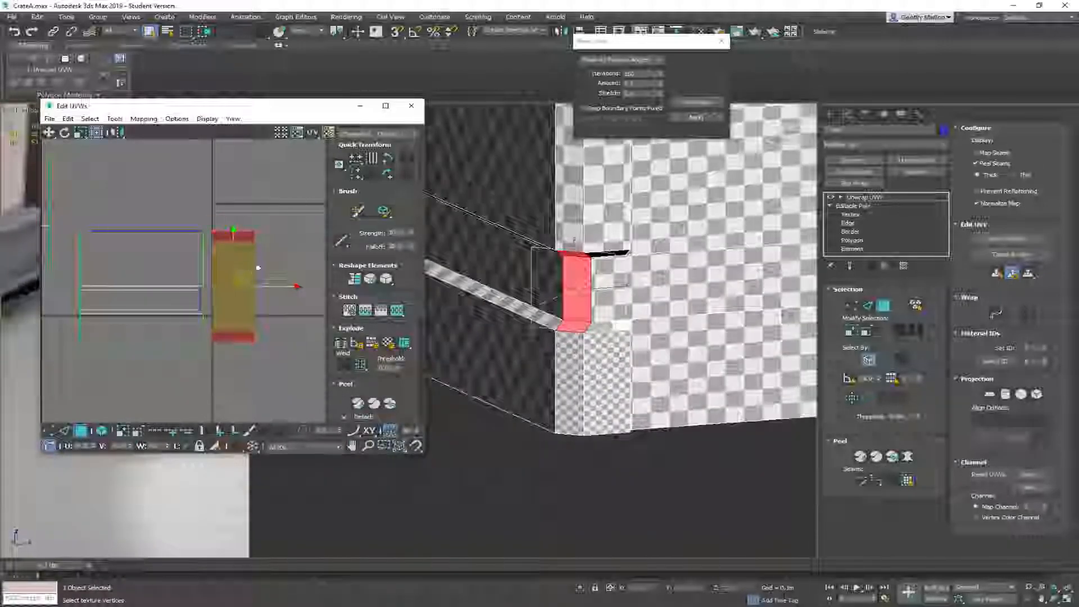
left_click_drag(258, 229, 193, 258, "ctrl")
scroll(216, 326, "up", 3)
scroll(185, 236, "up", 2)
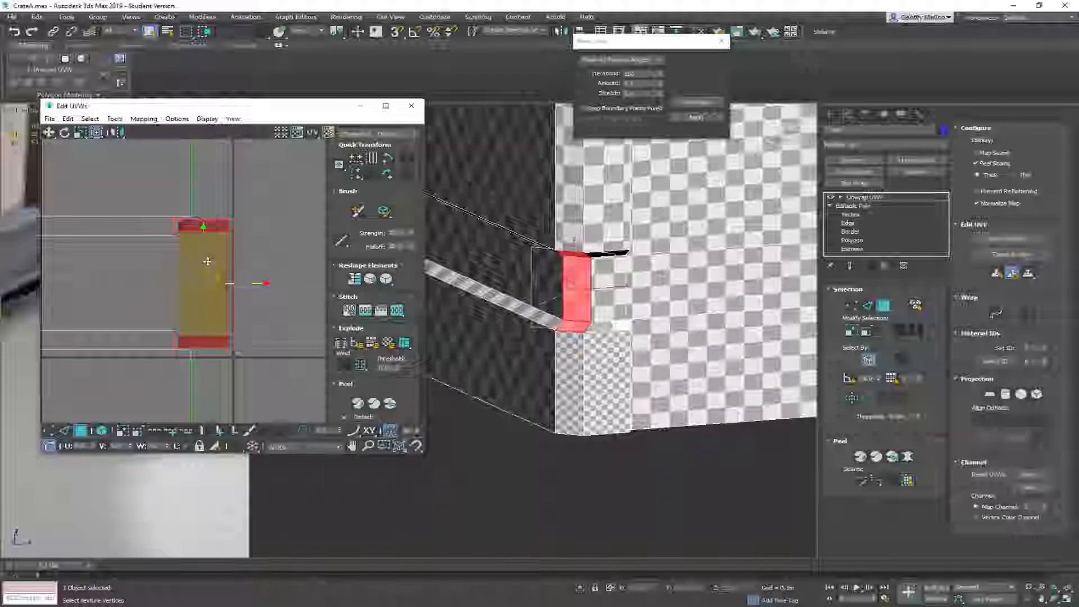
left_click_drag(232, 219, 229, 226, "ctrl")
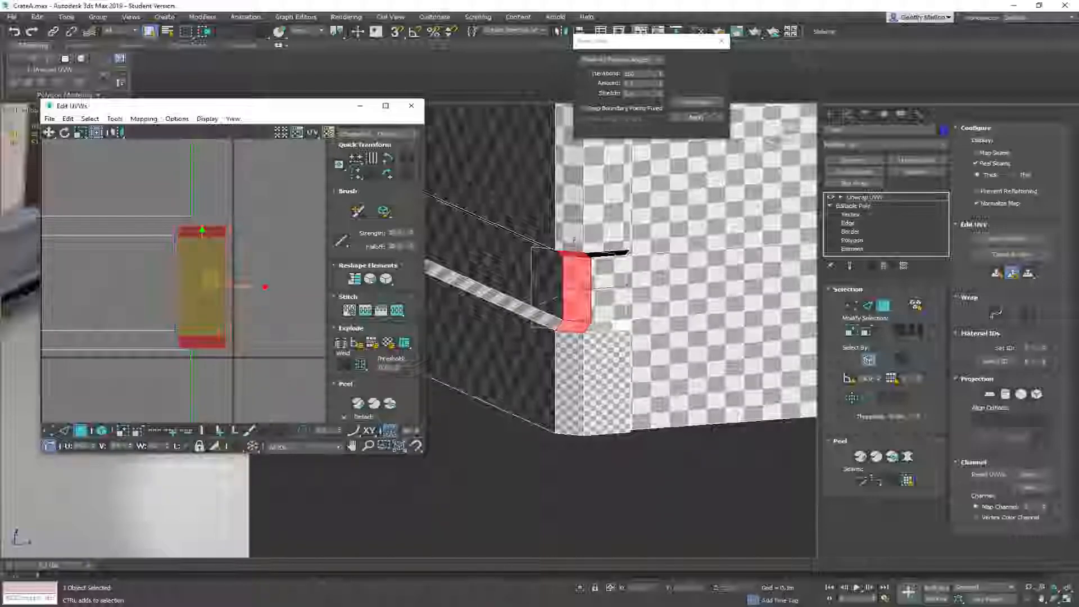
left_click_drag(228, 348, 221, 336, "ctrl")
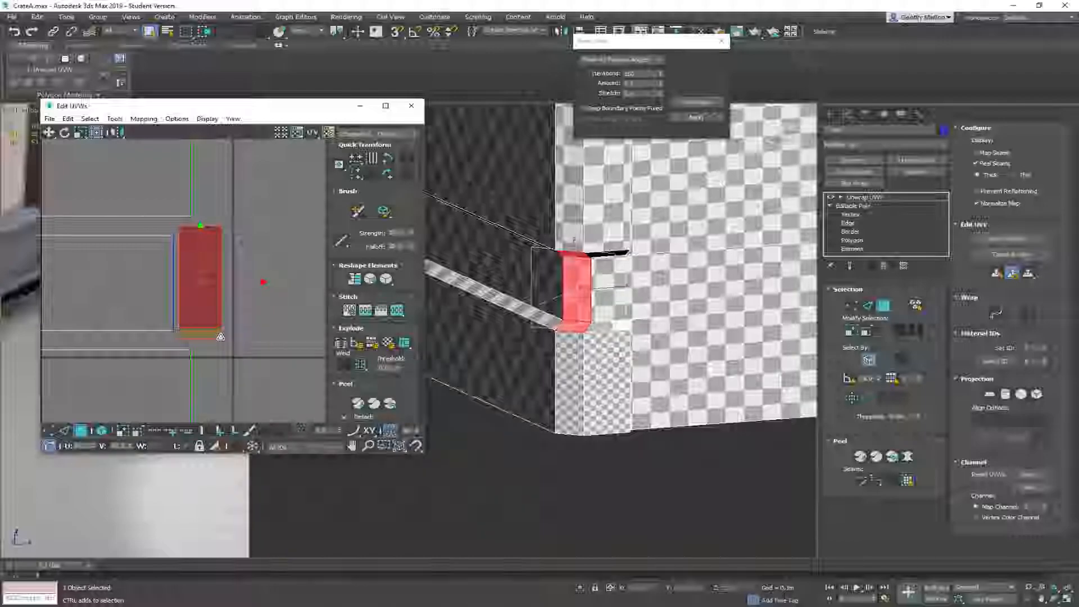
left_click_drag(188, 276, 183, 275)
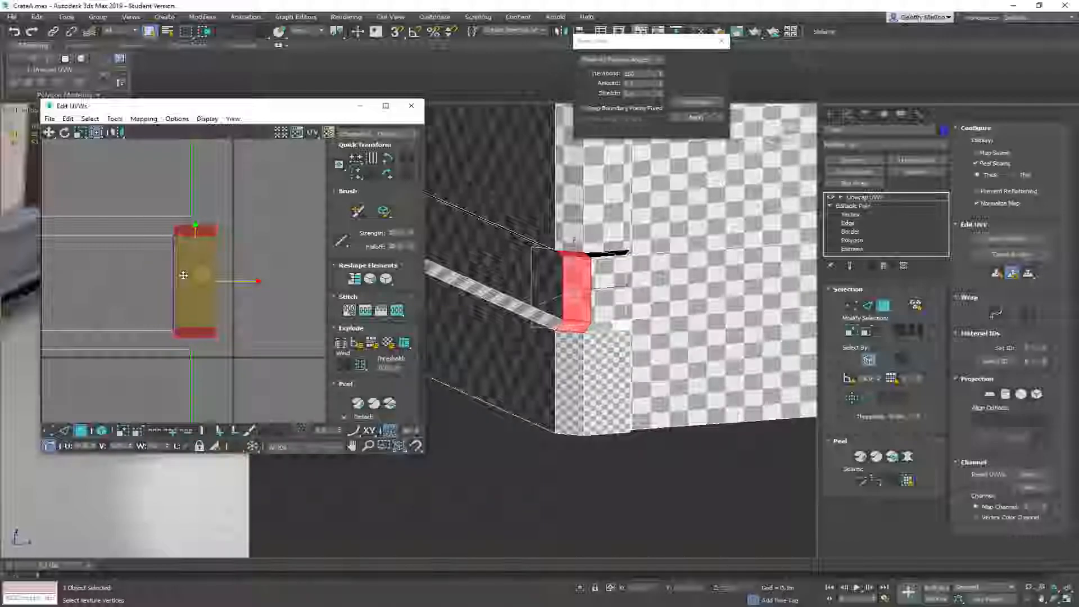
Weld the vertices where the corner recess island meets the side panel's recessed strip
key("1")
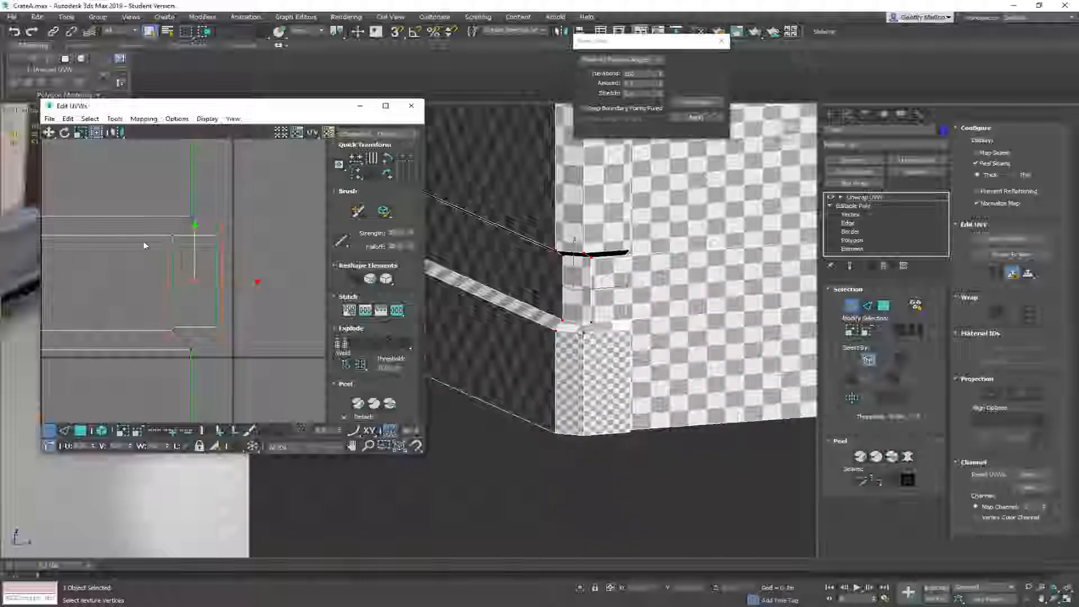
left_click_drag(167, 321, 185, 334)
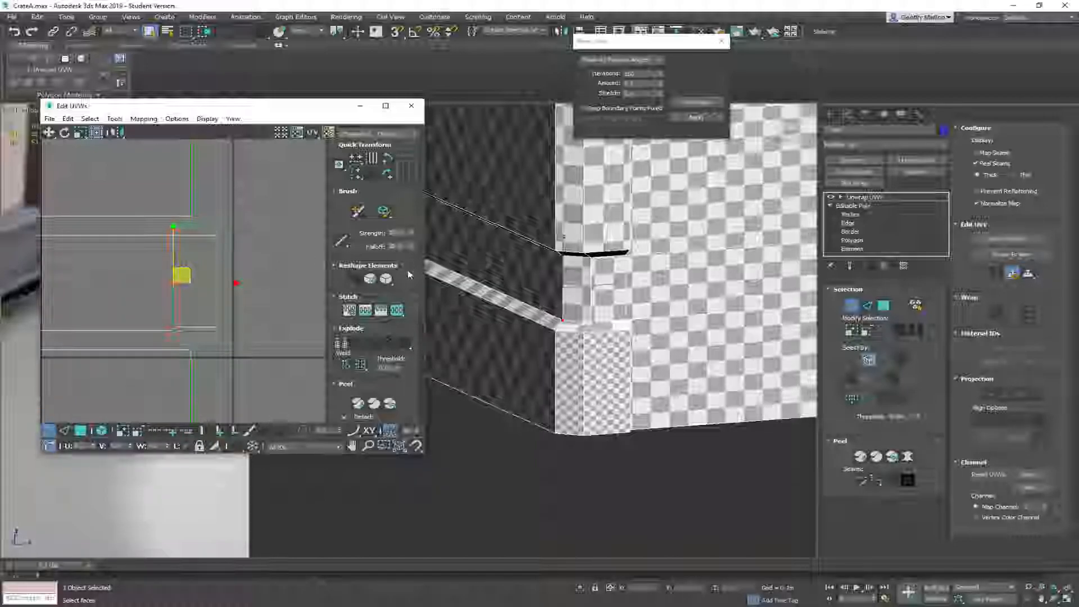
right_click(250, 251)
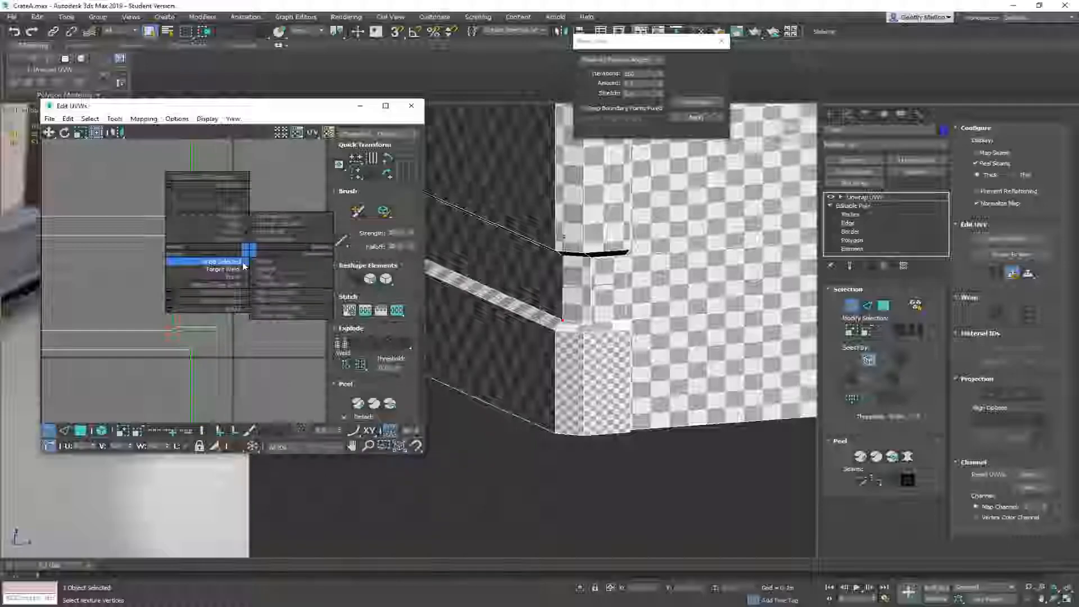
left_click(244, 263)
scroll(278, 271, "down", 3)
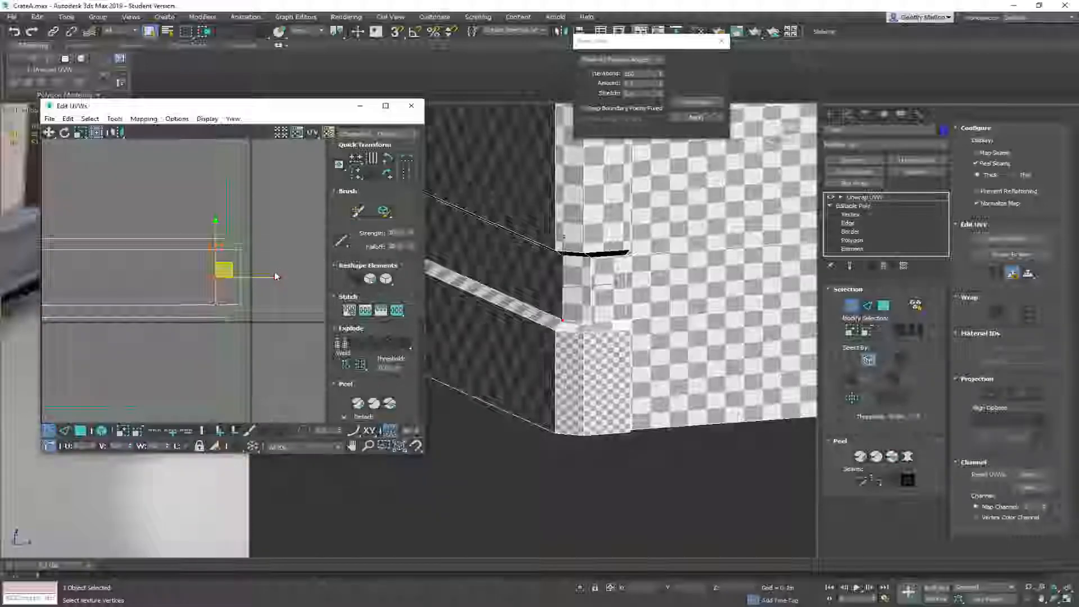
Try to relax the side panel island with its vertices selected
key("ctrl+z")
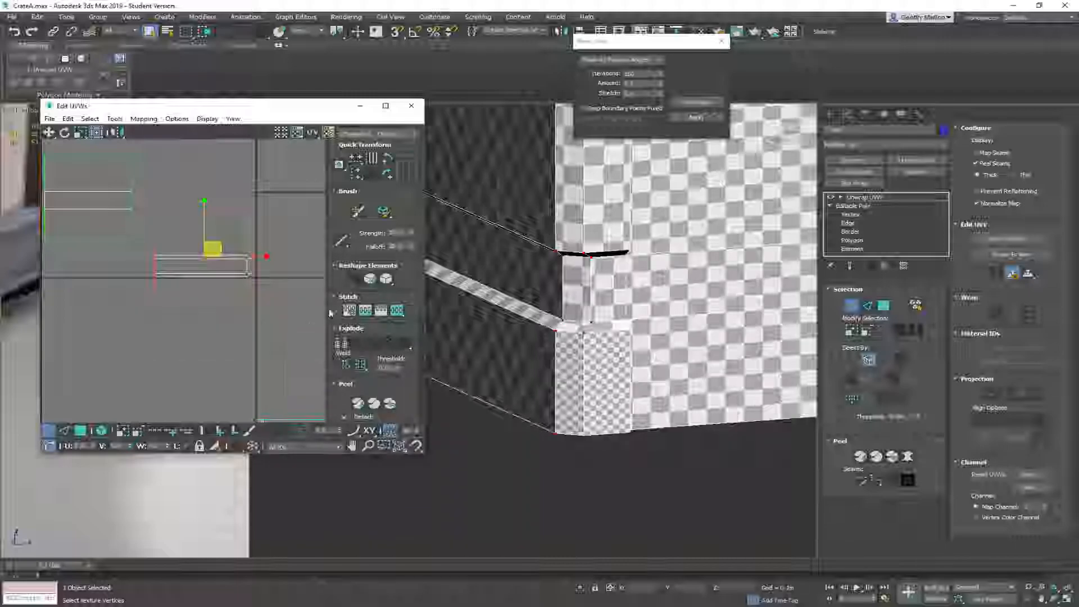
left_click(692, 103)
left_click(254, 370)
key("ctrl+z")
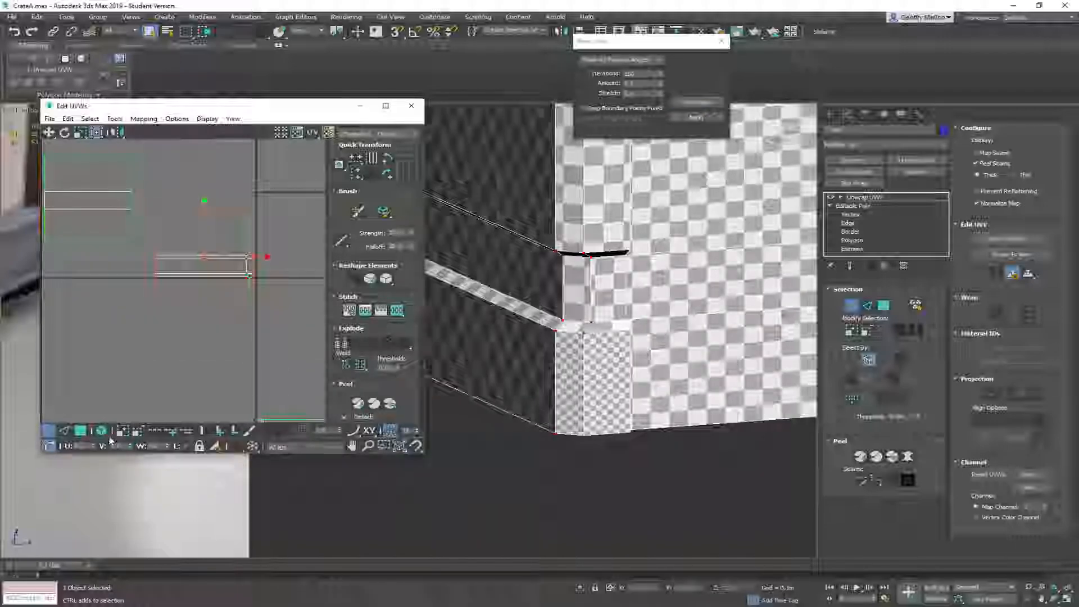
Select all faces of the side panel island, including the corner recess, and relax them
left_click(82, 430)
left_click_drag(144, 205, 283, 370)
left_click(697, 102)
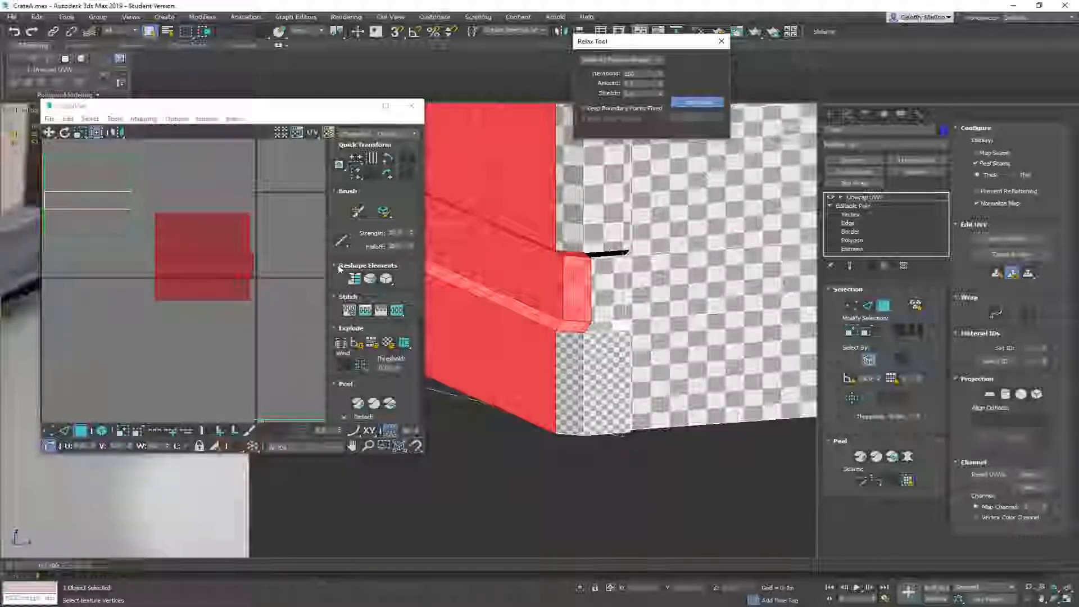
middle_click_drag(269, 192, 275, 217)
scroll(262, 291, "up", 3)
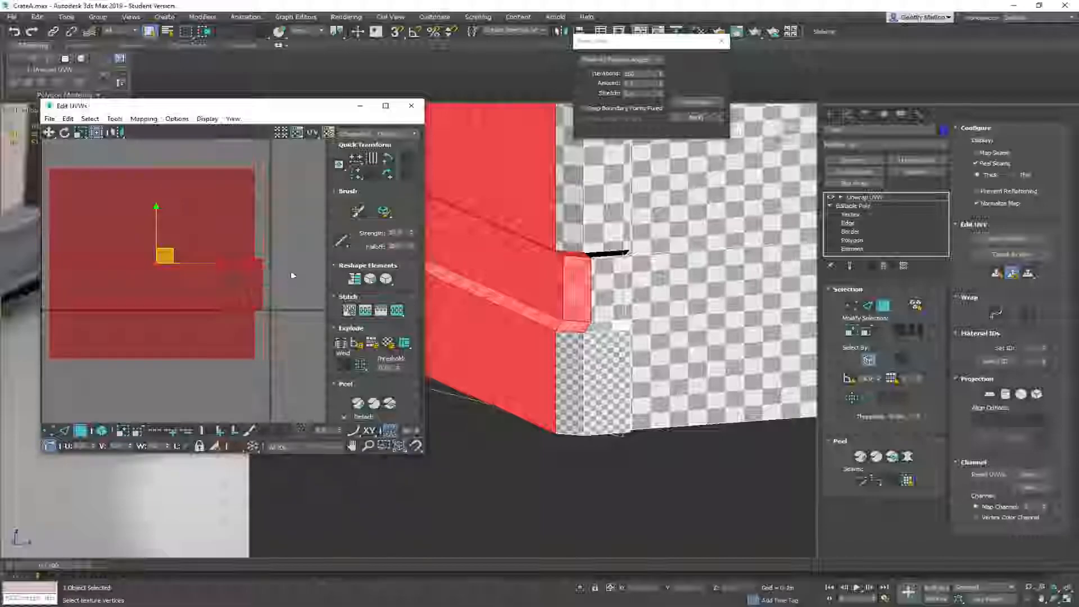
scroll(287, 269, "up", 3)
scroll(259, 247, "down", 8)
middle_click_drag(260, 294, 193, 290)
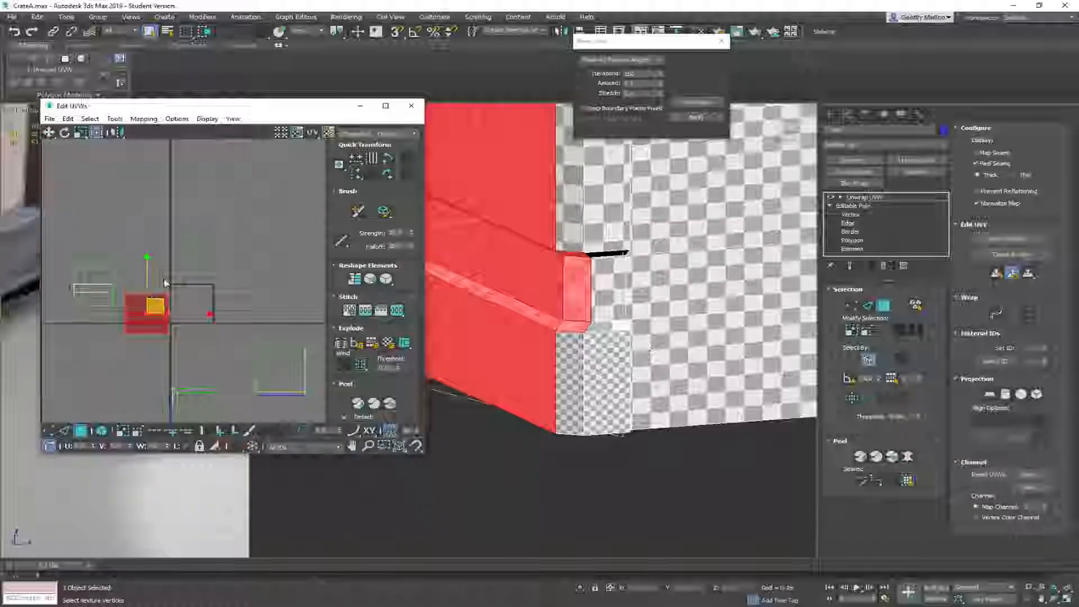
Examine which crate faces the remaining small UV pieces cover, including the corner ledges and the thin rim around the main panel
left_click_drag(165, 283, 217, 251)
scroll(191, 243, "up", 4)
middle_click_drag(738, 303, 747, 281)
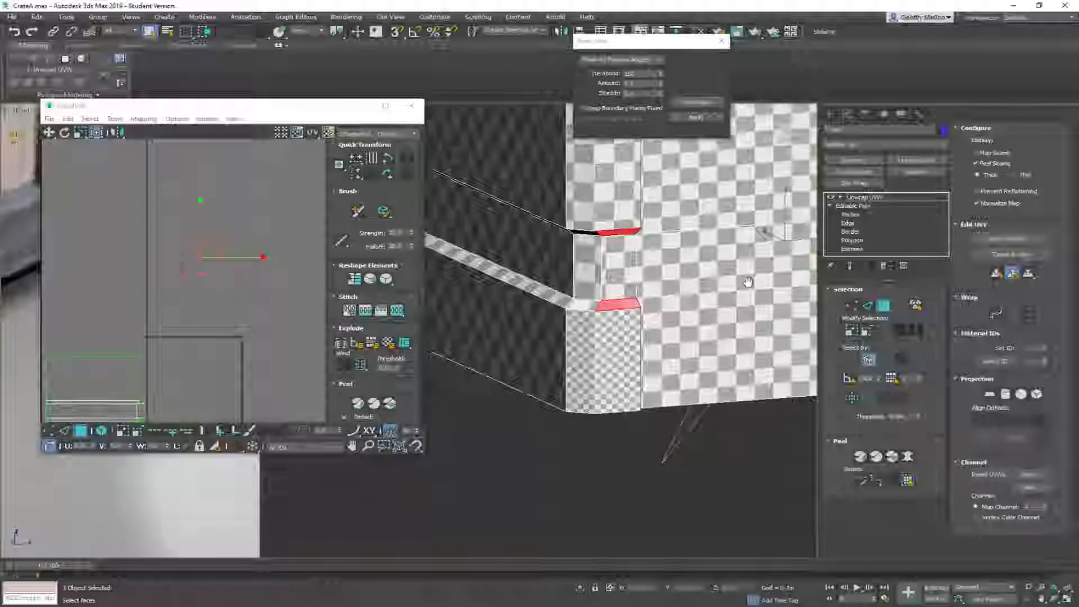
scroll(748, 282, "down", 2)
middle_click_drag(201, 258, 214, 201)
middle_click_drag(609, 297, 560, 331, "alt")
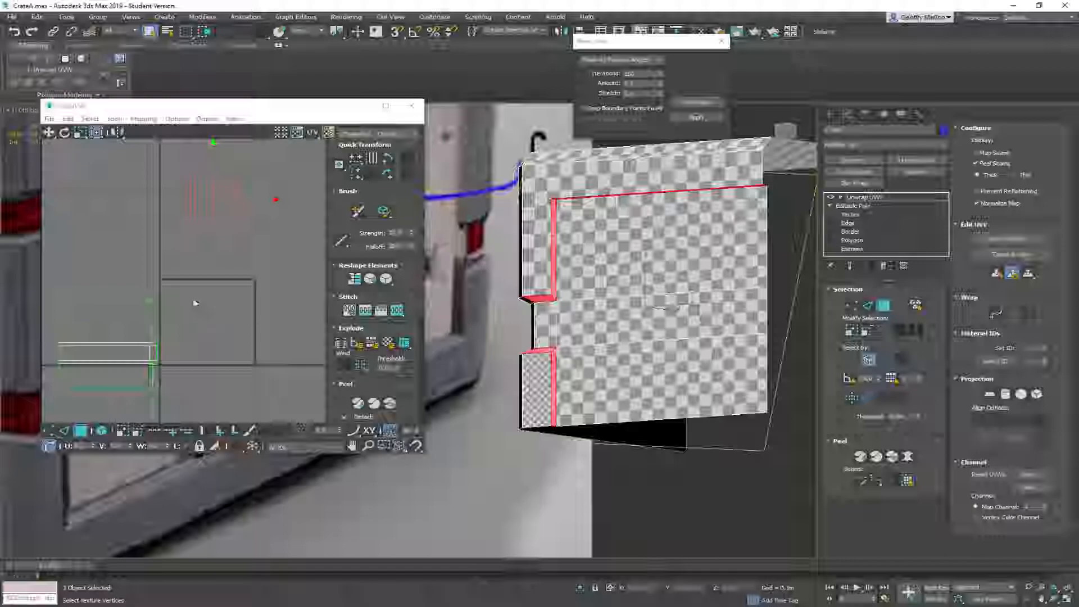
scroll(196, 305, "down", 3)
middle_click_drag(195, 305, 207, 222)
middle_click_drag(193, 341, 200, 255)
scroll(218, 292, "up", 4)
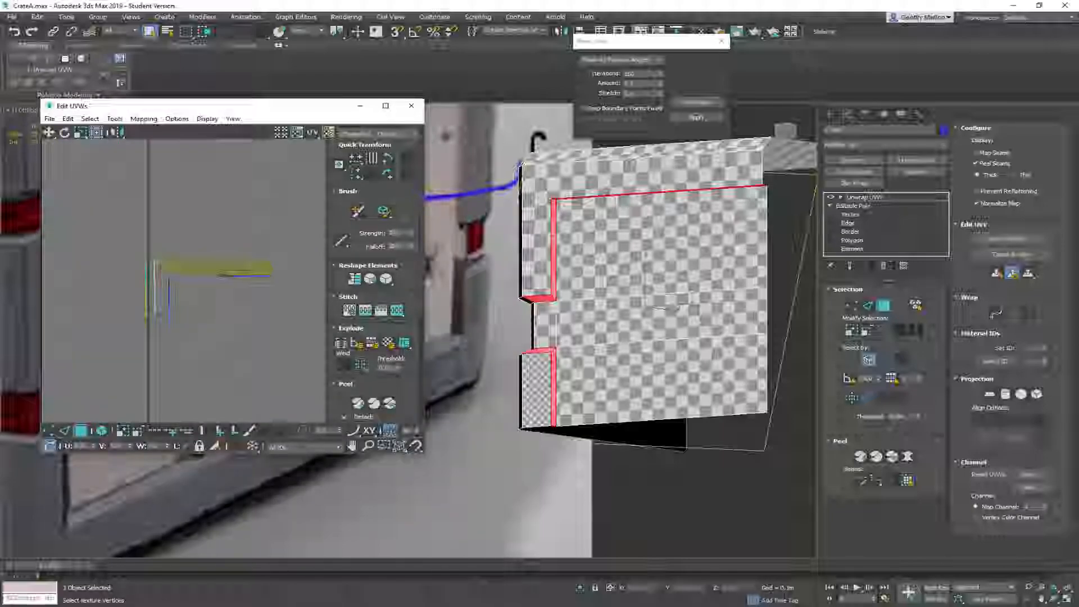
Identify the frame and upper rim faces around the main panel and quick planar map the thin vertical rim face
left_click(233, 271)
middle_click_drag(666, 226, 714, 181, "alt")
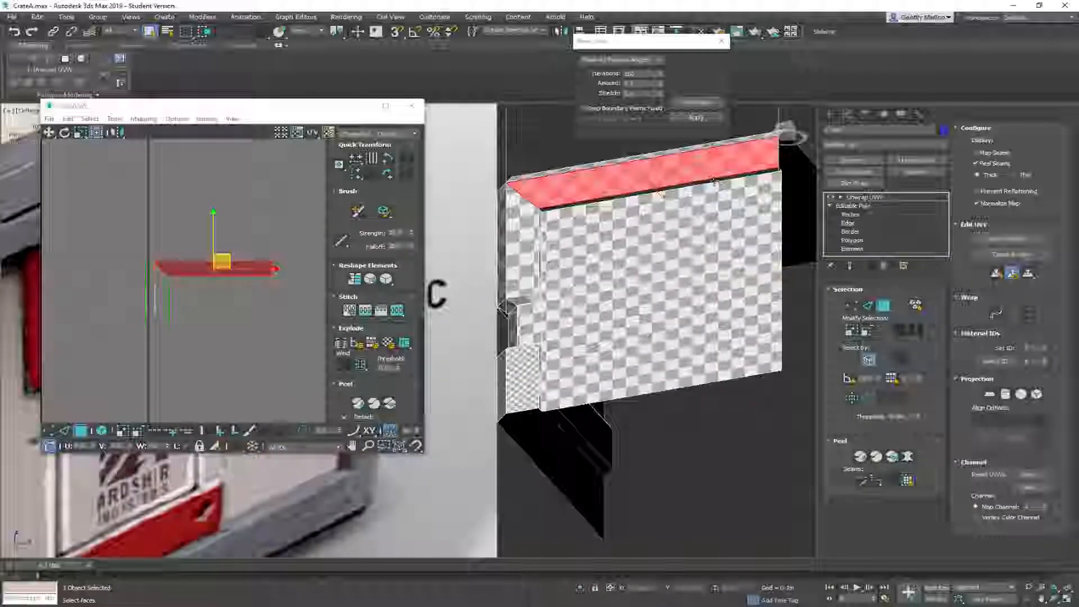
left_click(714, 181)
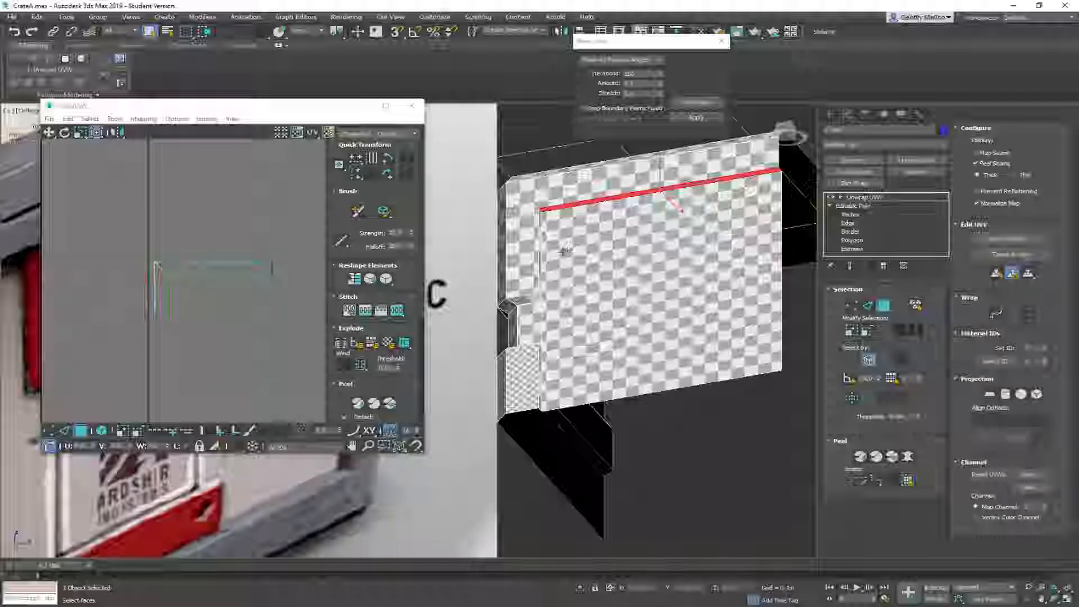
left_click(541, 264)
left_click(996, 274)
Select the inner vertical edge of the L-shaped frame island in edge mode
scroll(226, 259, "down", 3)
scroll(203, 316, "up", 4)
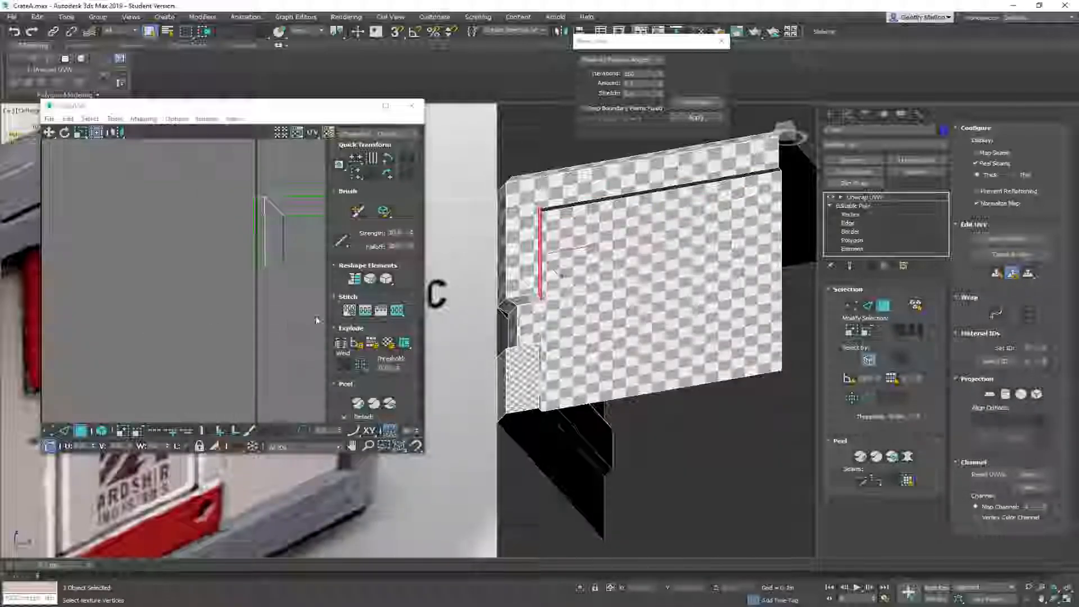
key("2")
middle_click_drag(322, 306, 192, 359)
left_click(157, 311)
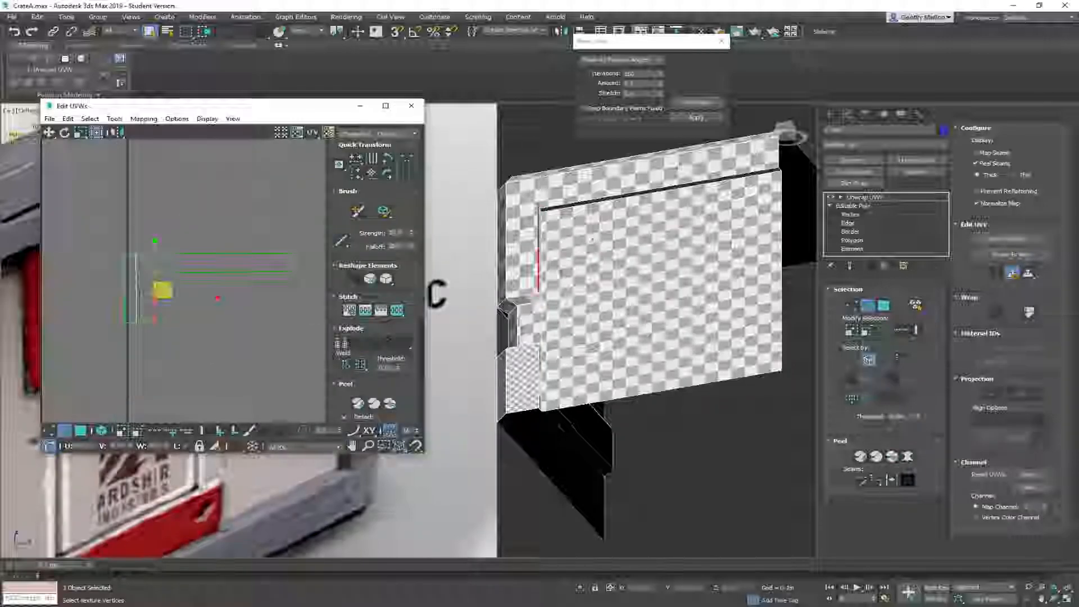
right_click(238, 337)
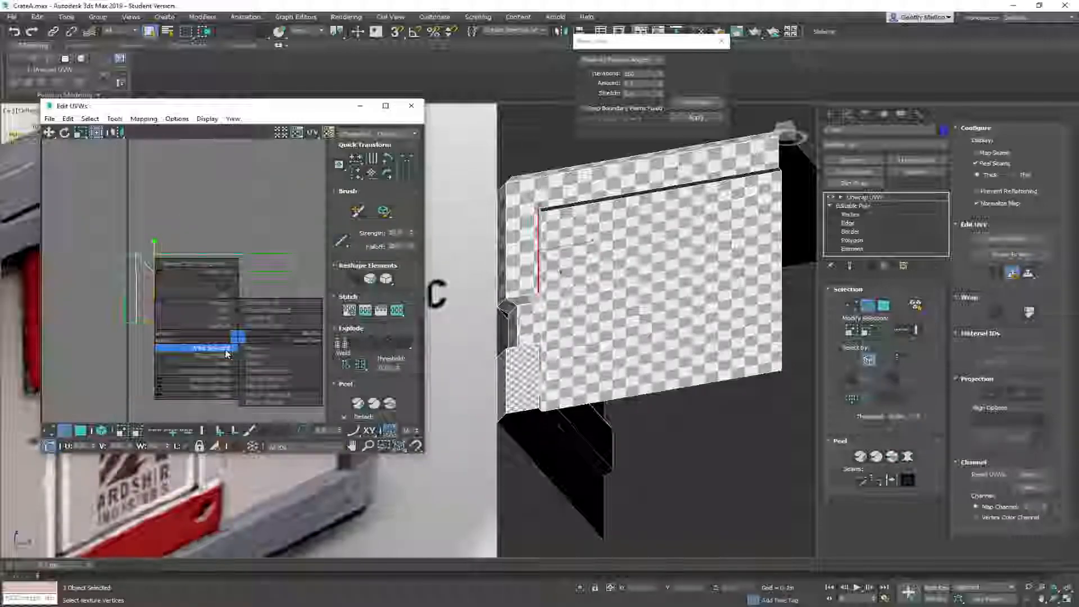
left_click(224, 382)
key("ctrl+z")
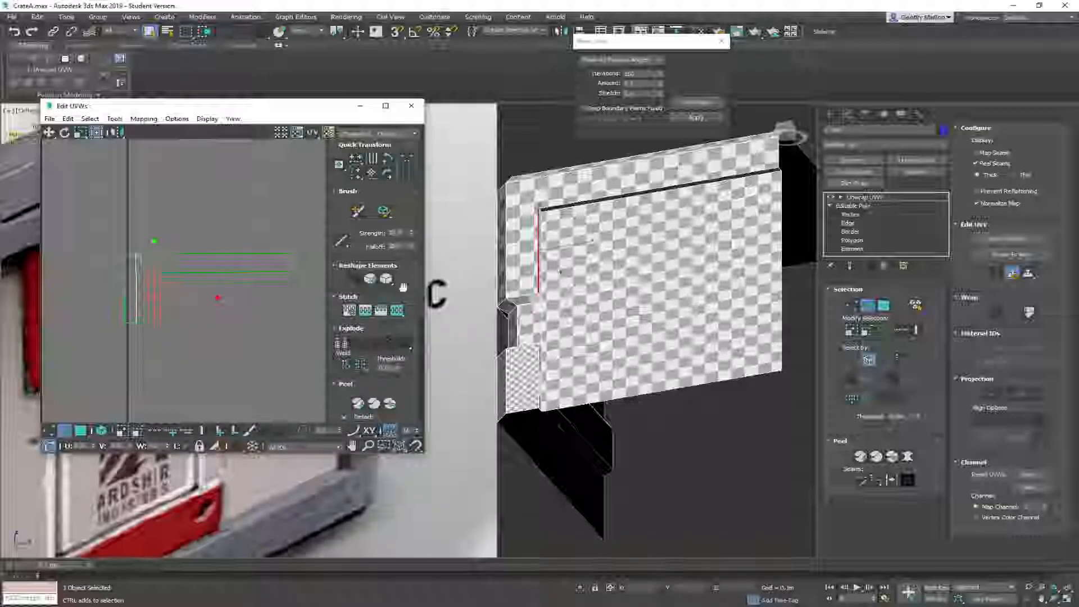
Stitch the thin vertical rim face to the selected frame edge with a bias of 0.0
right_click(166, 307)
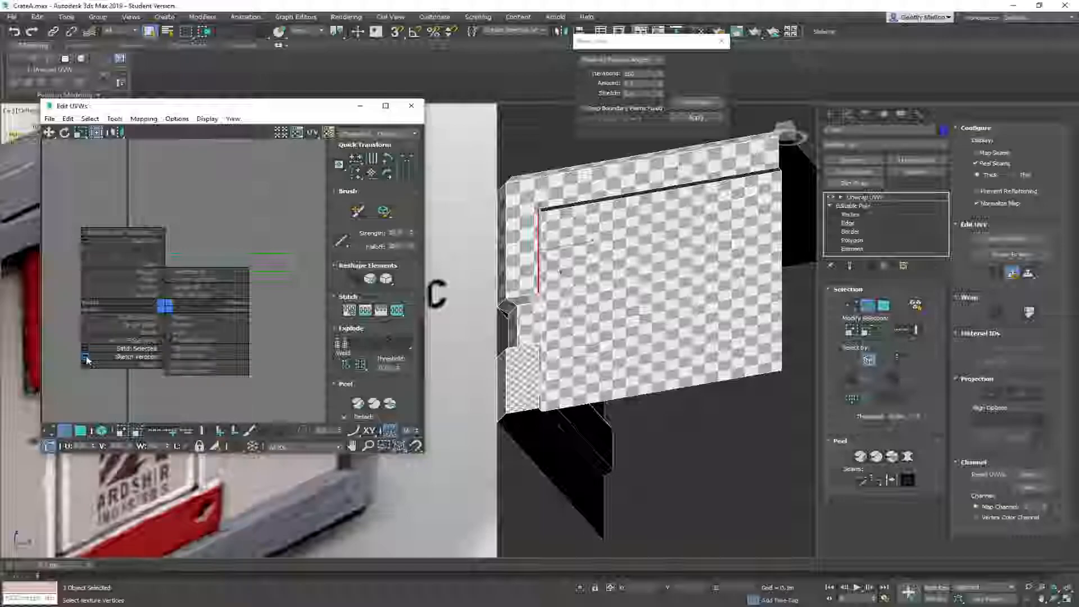
left_click(87, 349)
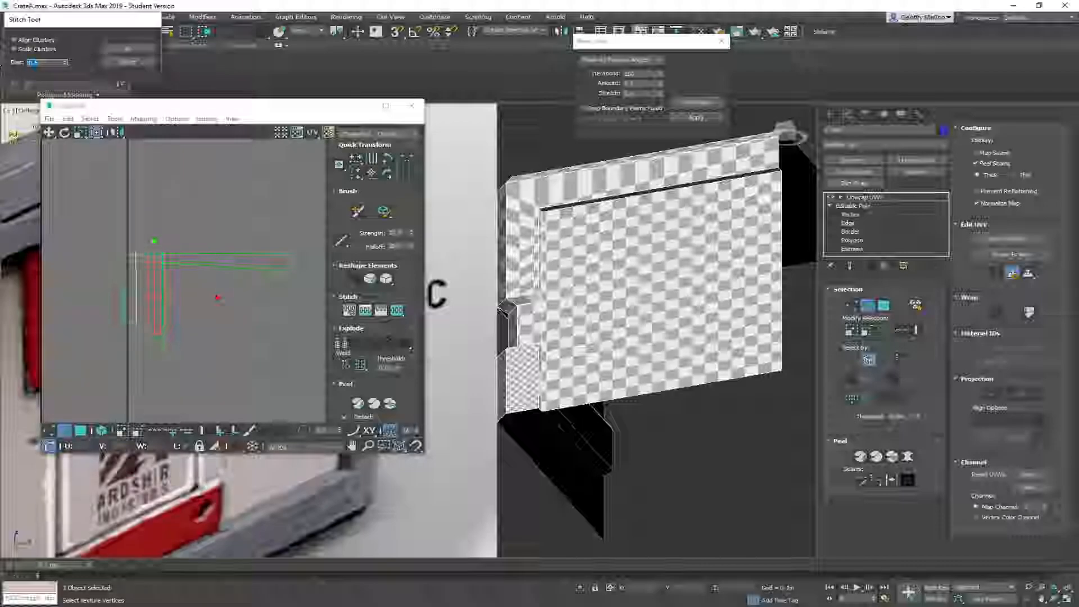
left_click_drag(65, 63, 65, 133)
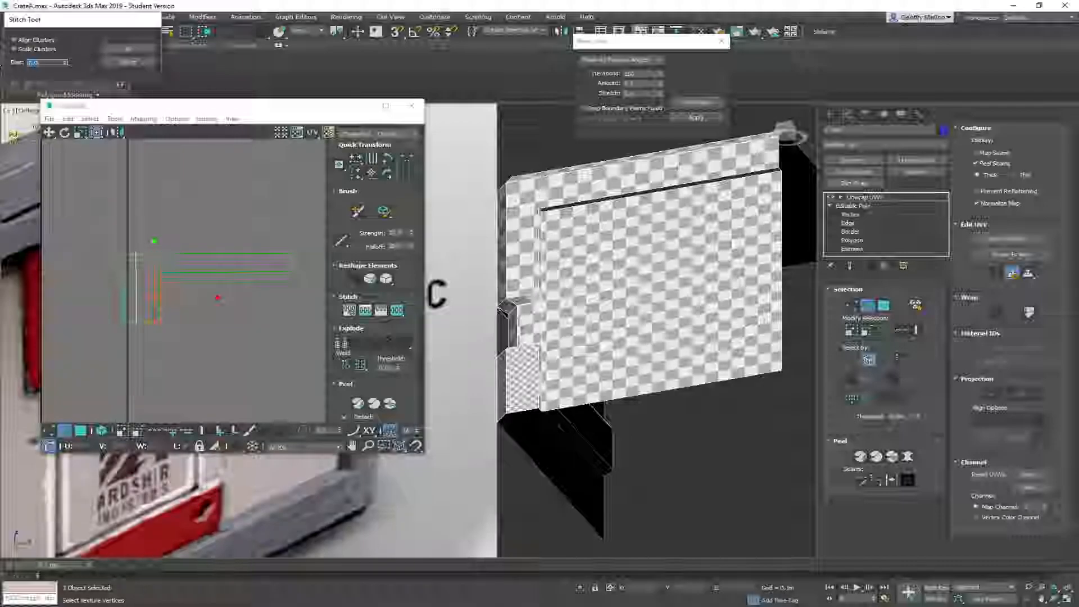
left_click(127, 49)
Stitch the thin upper rim face to the inner horizontal edge of the L-shaped frame island
left_click(251, 273)
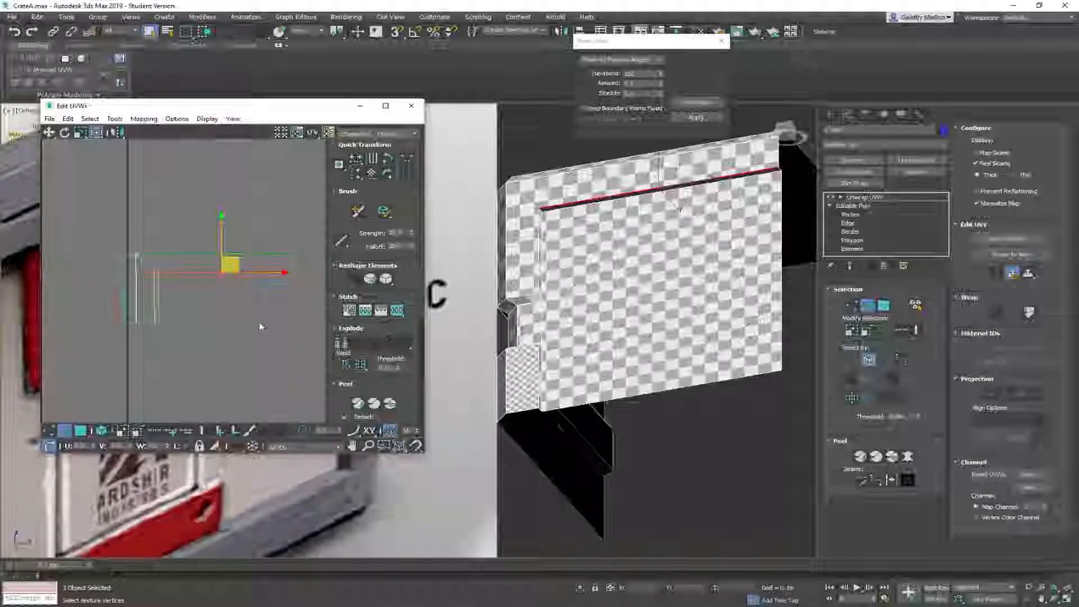
right_click(260, 321)
left_click(246, 367)
Try to weld the UV vertices at the inner corner where the two thin rim faces meet, and undo it
scroll(186, 278, "up", 4)
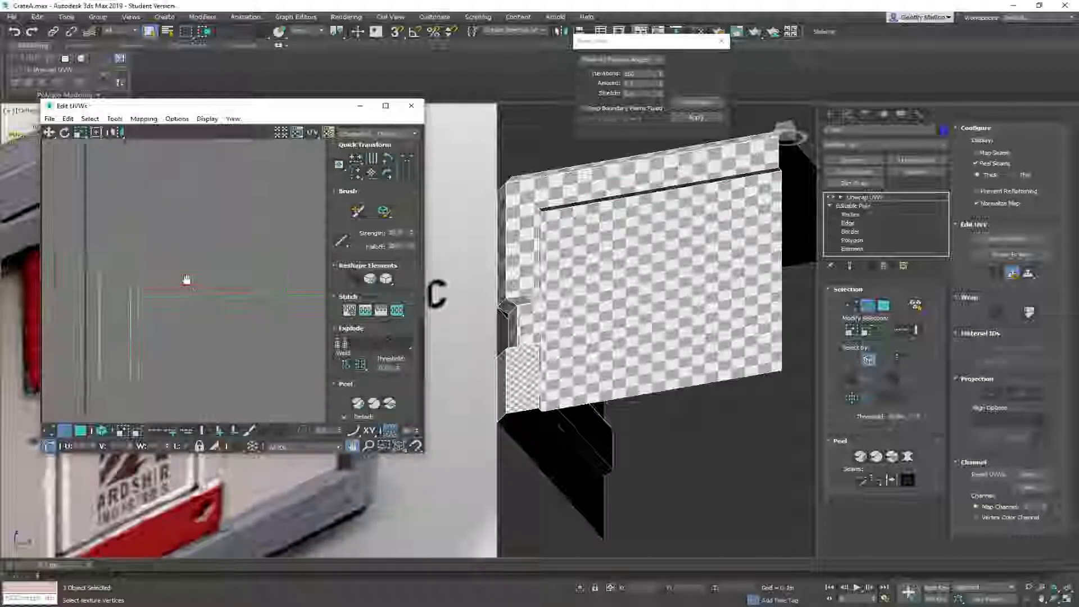
scroll(141, 318, "up", 3)
scroll(96, 291, "up", 3)
middle_click_drag(170, 267, 184, 306)
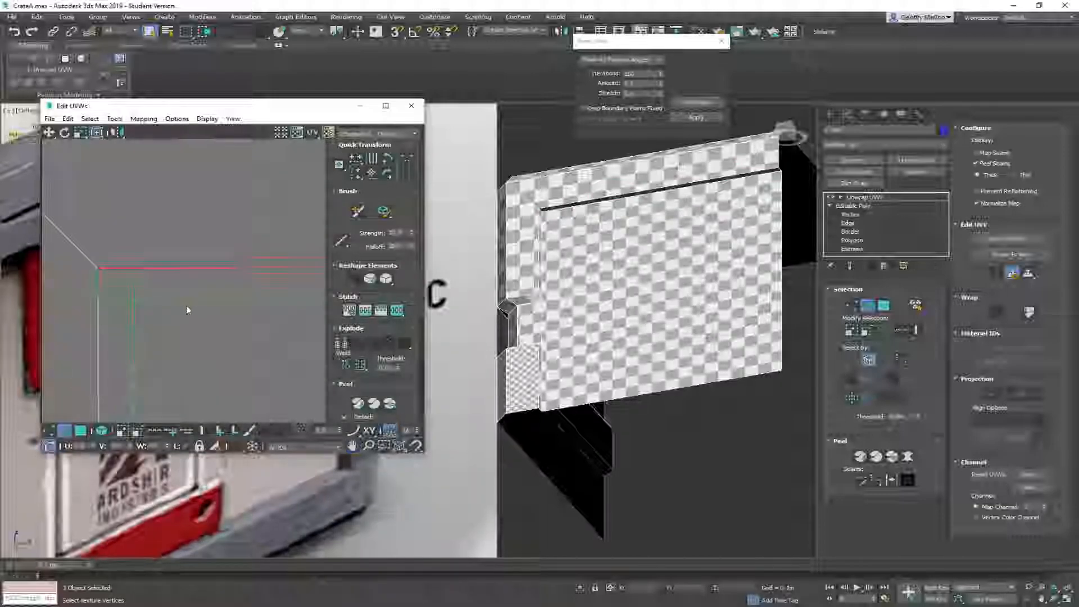
key("1")
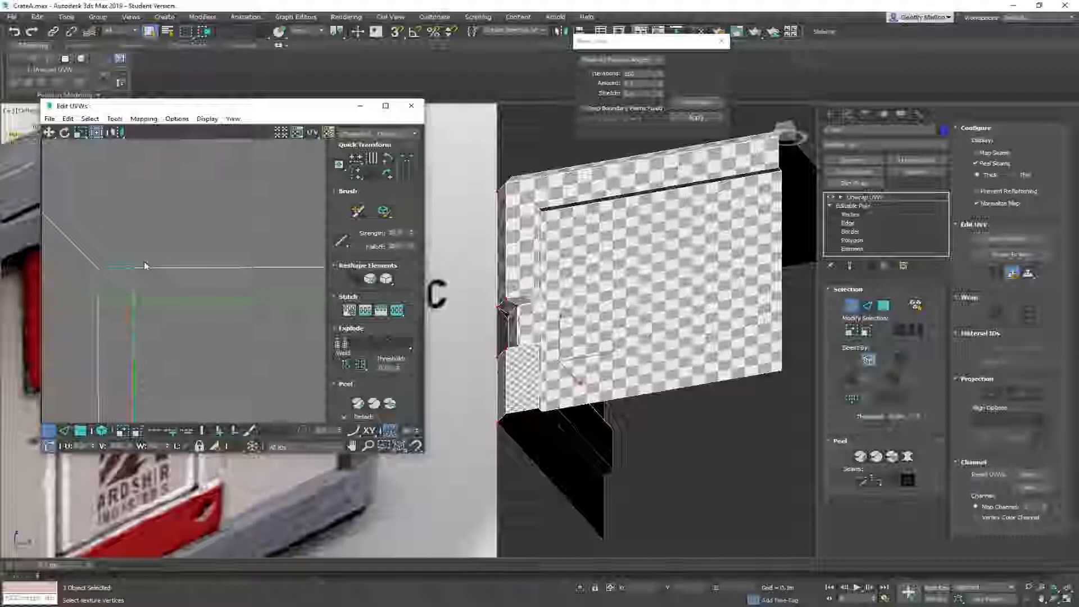
left_click(144, 264)
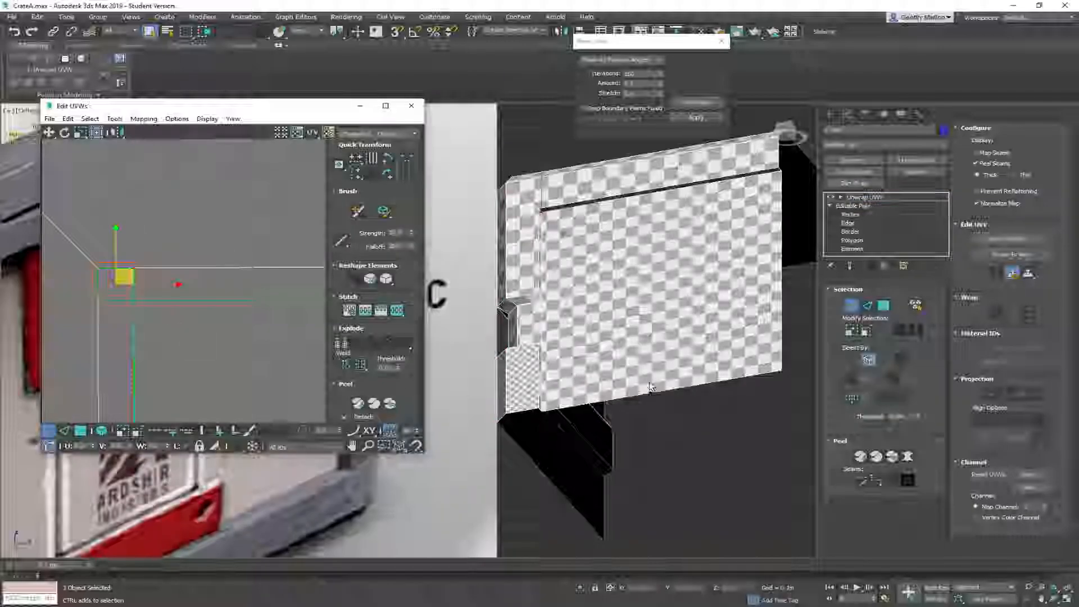
right_click(304, 234)
left_click(253, 260)
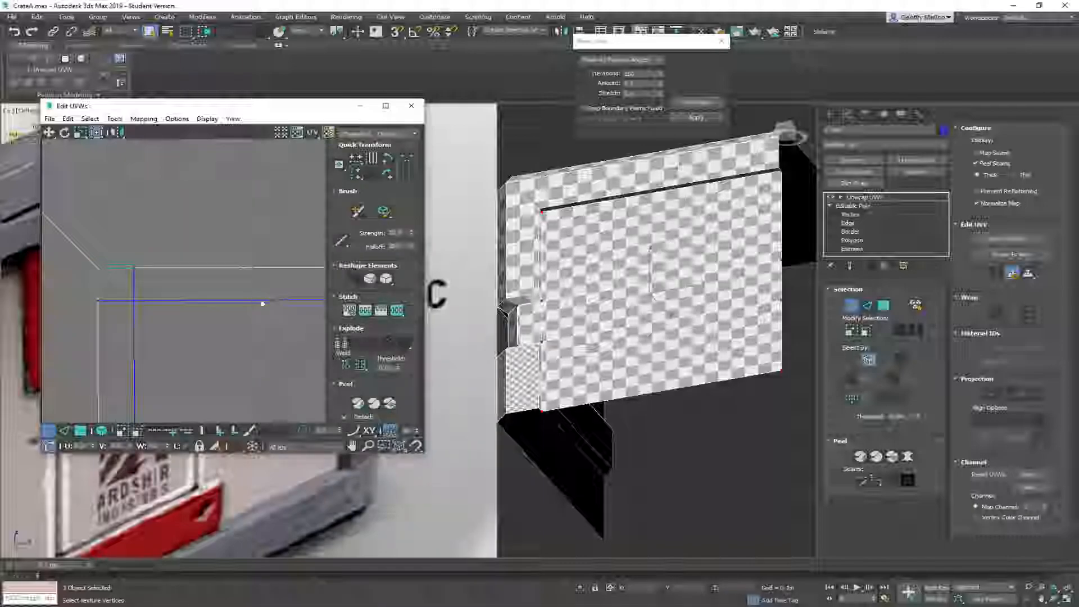
key("ctrl+z")
Weld the loose rim vertices together at the inner corner of the L-shaped frame island
middle_click_drag(156, 333, 224, 326)
left_click(175, 325)
left_click(164, 292)
left_click_drag(165, 292, 192, 283)
right_click(194, 180)
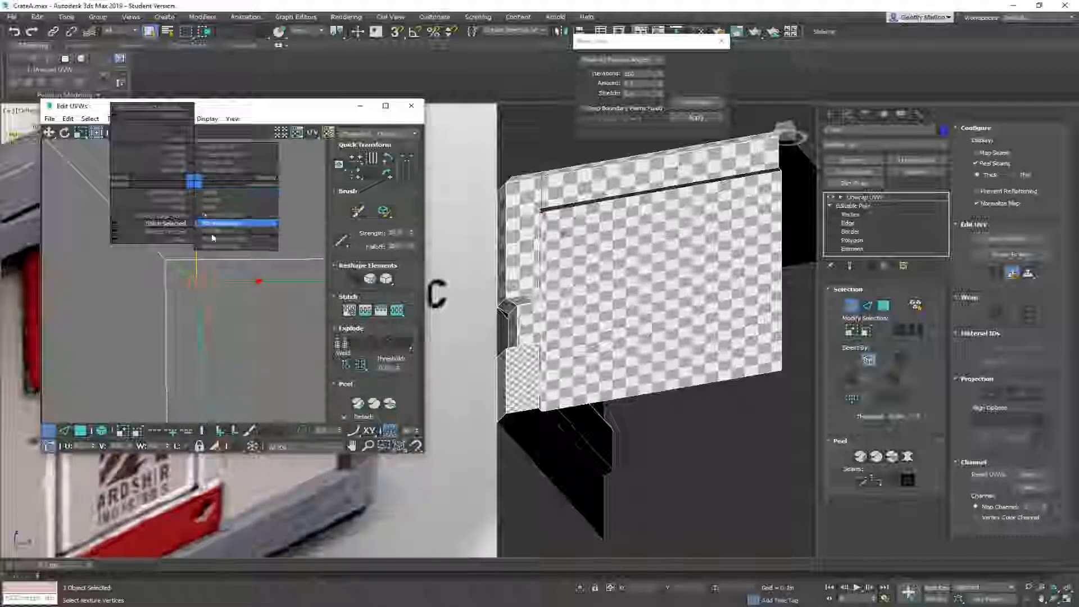
left_click(173, 196)
Relax the L-shaped frame island with its stitched rim faces and check the resulting shape
scroll(173, 246, "down", 5)
scroll(168, 197, "down", 3)
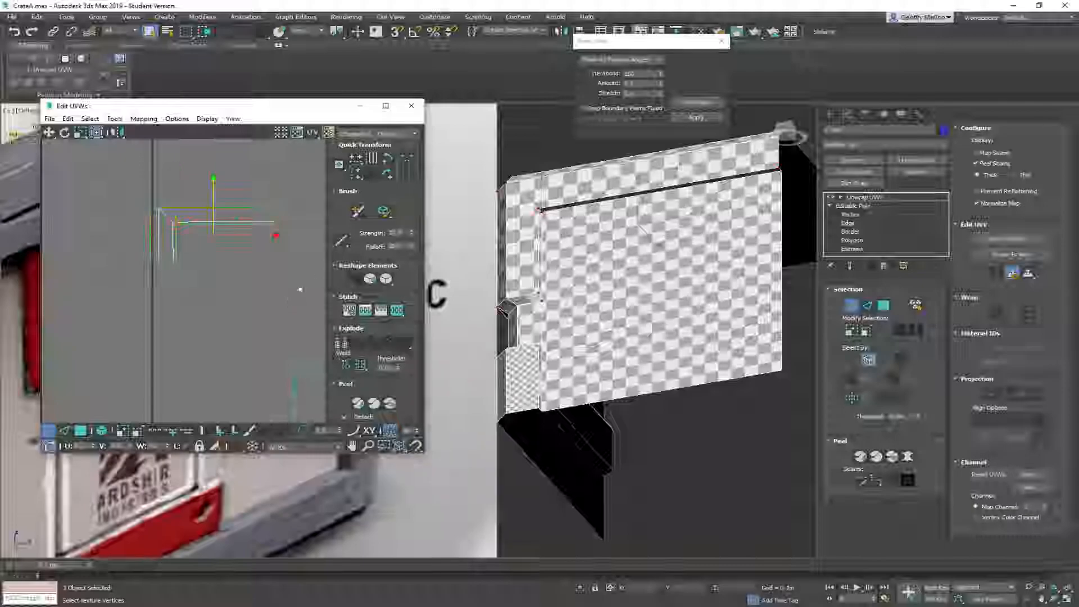
left_click(696, 103)
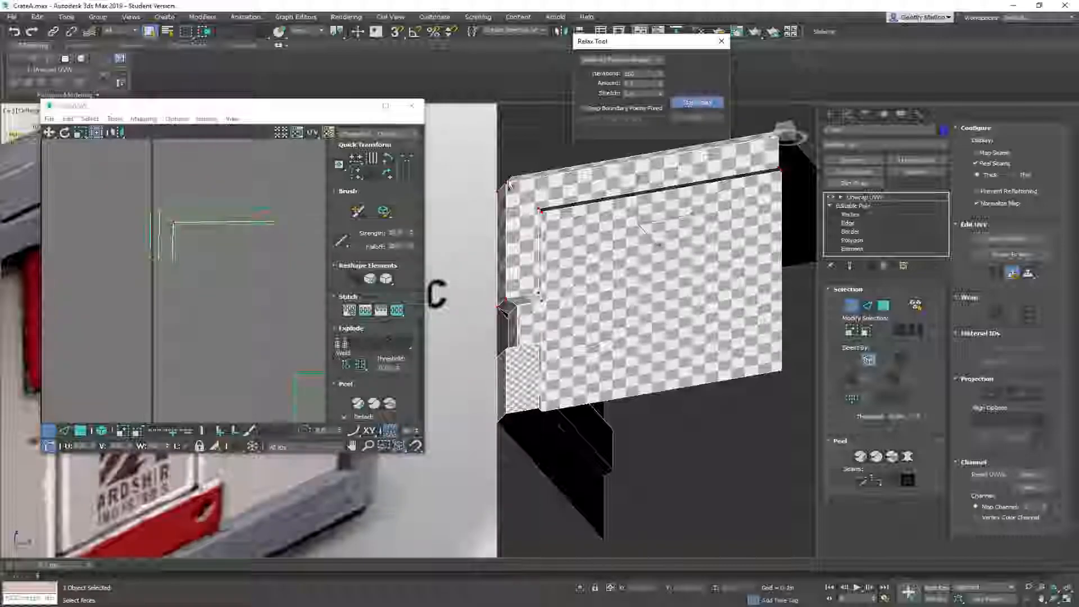
scroll(212, 243, "up", 4)
middle_click_drag(211, 256, 160, 268)
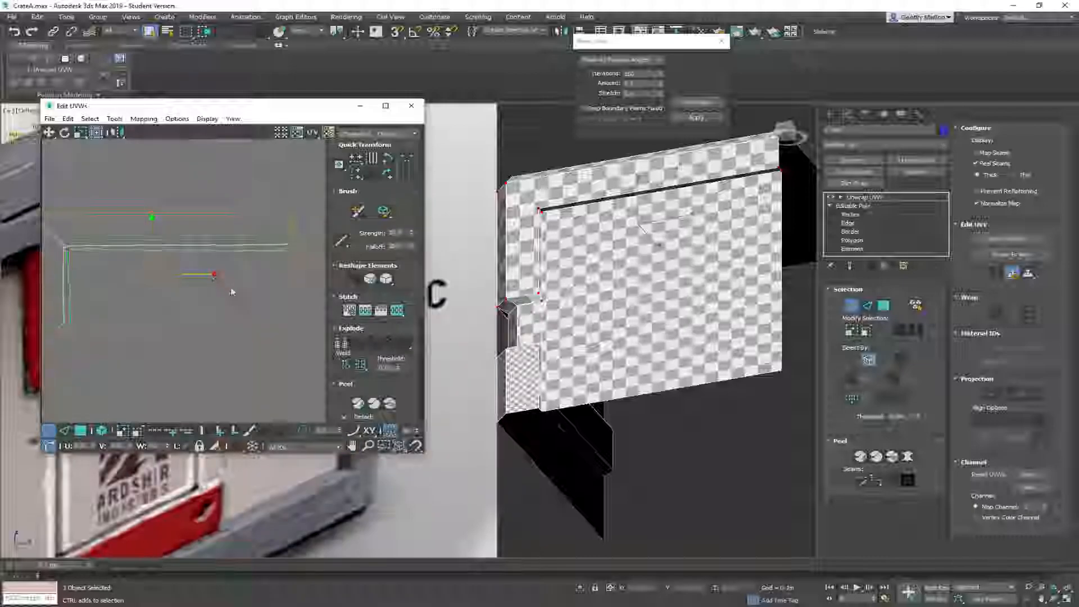
scroll(217, 270, "down", 2)
scroll(226, 280, "up", 2)
scroll(112, 247, "down", 2)
middle_click_drag(68, 241, 157, 241)
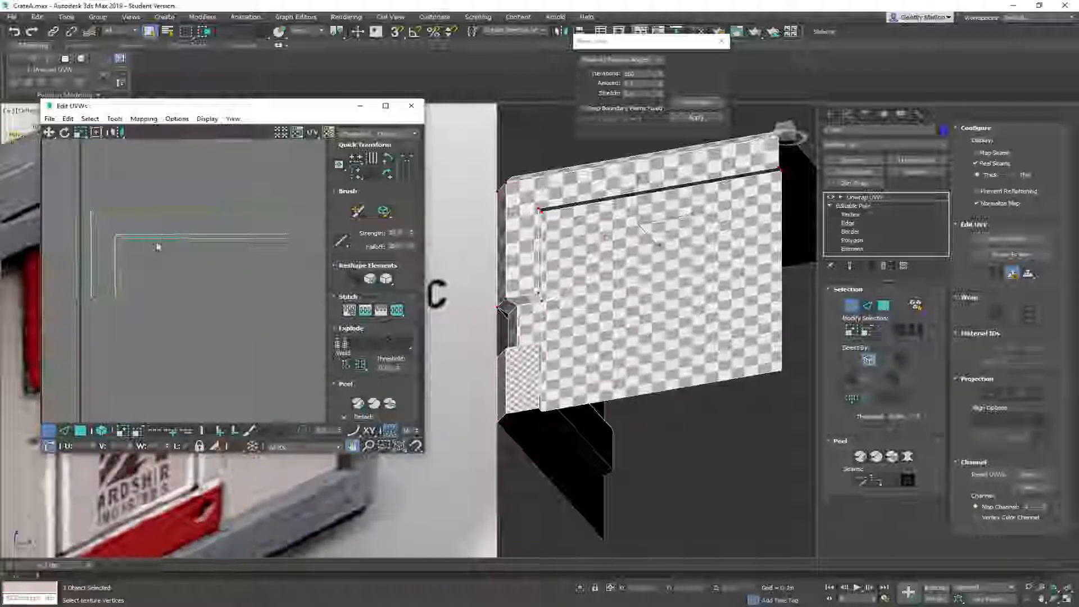
Straighten the island's inner rim by aligning its horizontal row of vertices horizontally and its vertical column vertically
left_click_drag(114, 232, 300, 243)
left_click(359, 162)
left_click(176, 293)
left_click_drag(118, 238, 58, 321)
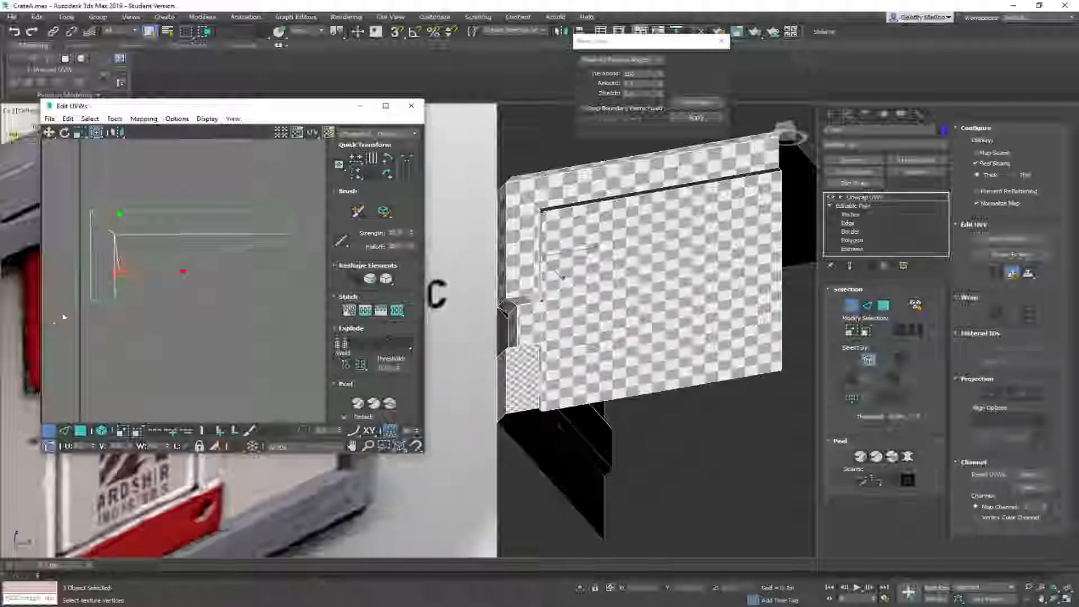
left_click(143, 330)
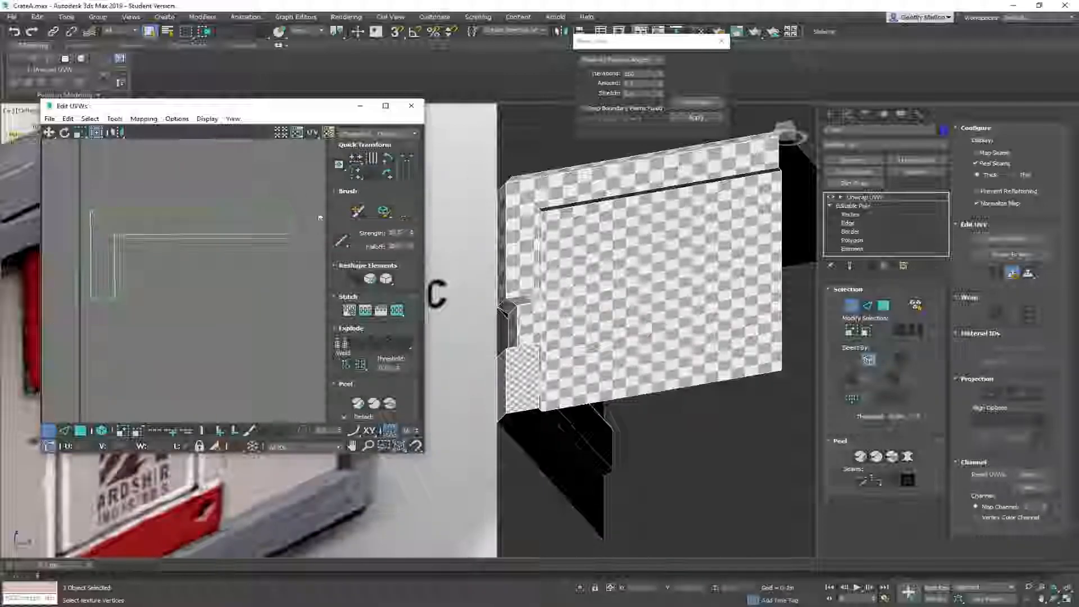
left_click(356, 173)
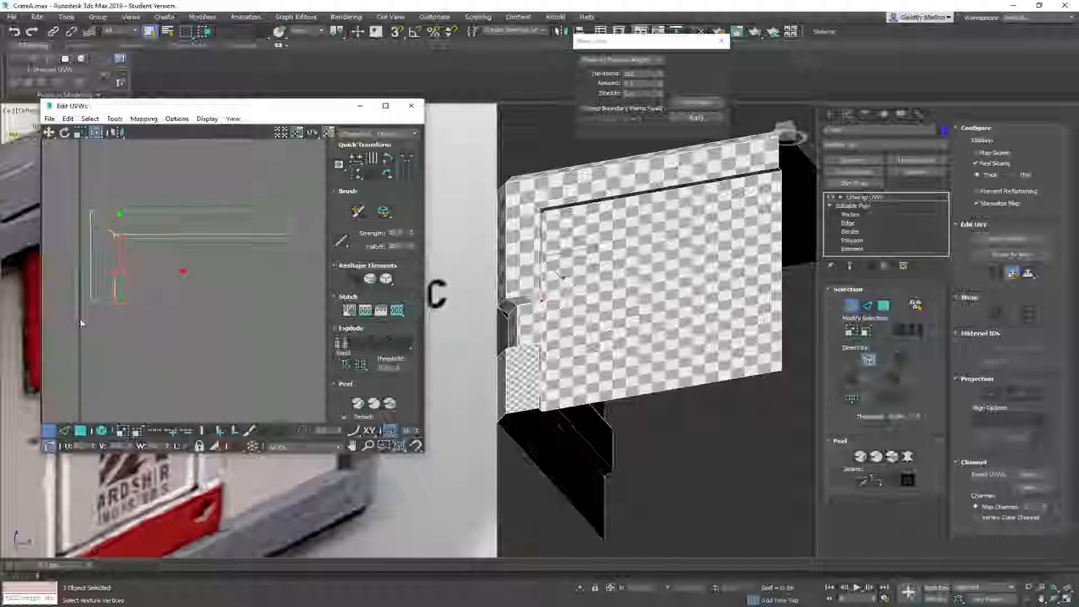
Align the frame island's lower end vertices, top outer row and inner rim row horizontally
left_click_drag(48, 313, 145, 286)
left_click(357, 160)
left_click(384, 160)
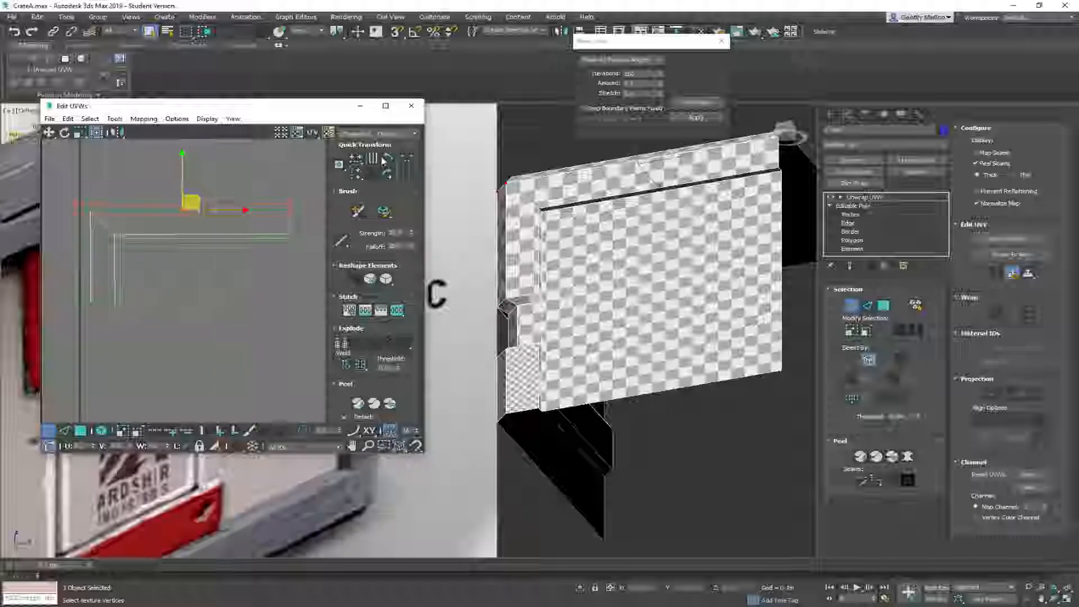
left_click(358, 161)
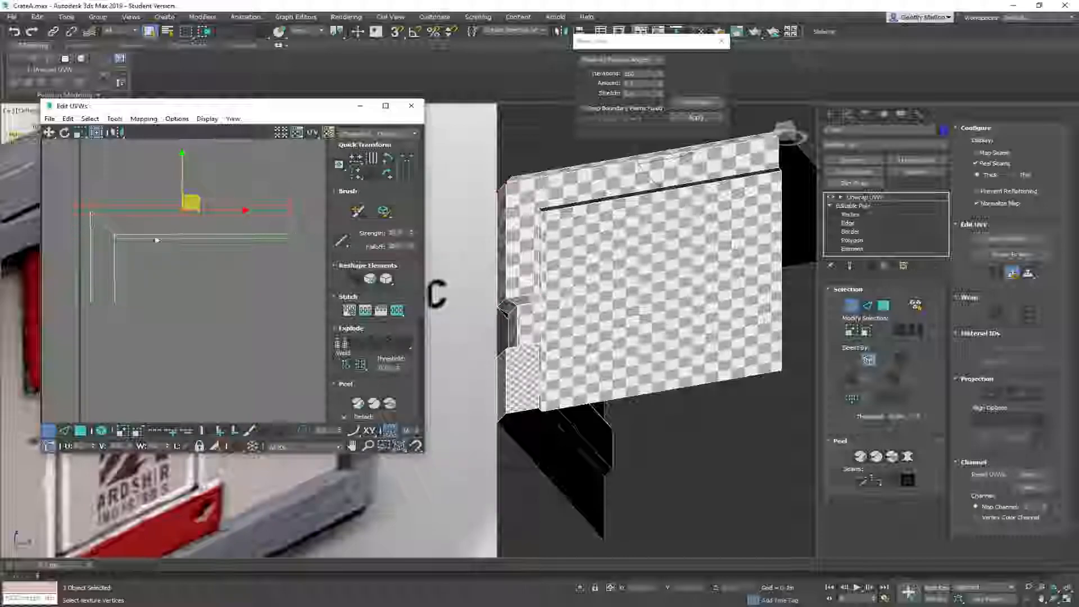
left_click_drag(78, 242, 110, 240)
left_click(358, 161)
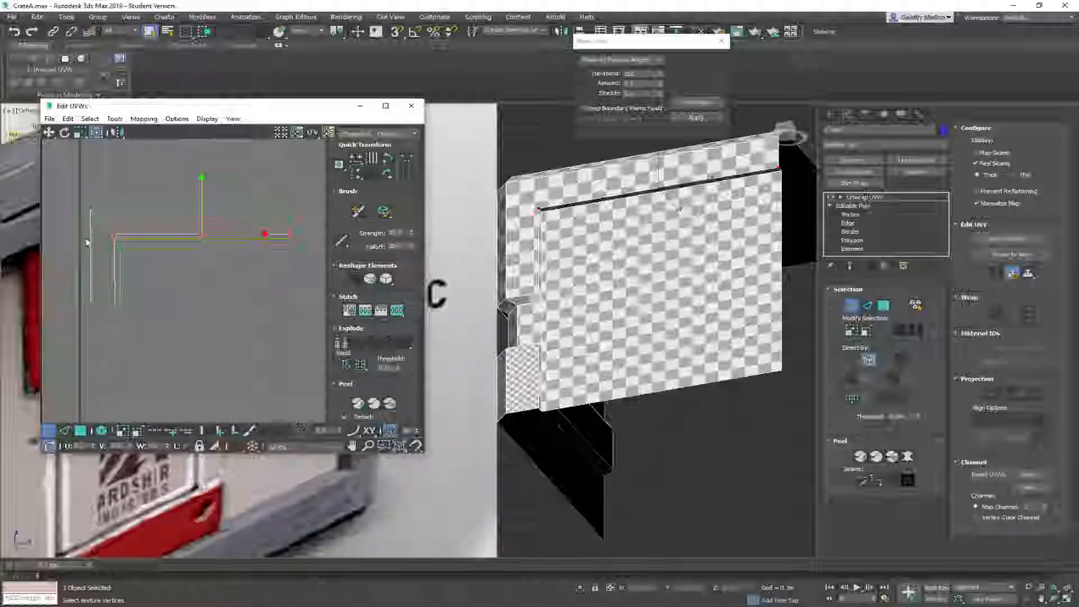
Align the outer vertical column of vertices on the L-shaped frame island vertically
left_click_drag(117, 374, 79, 353)
left_click(357, 162)
left_click(356, 178)
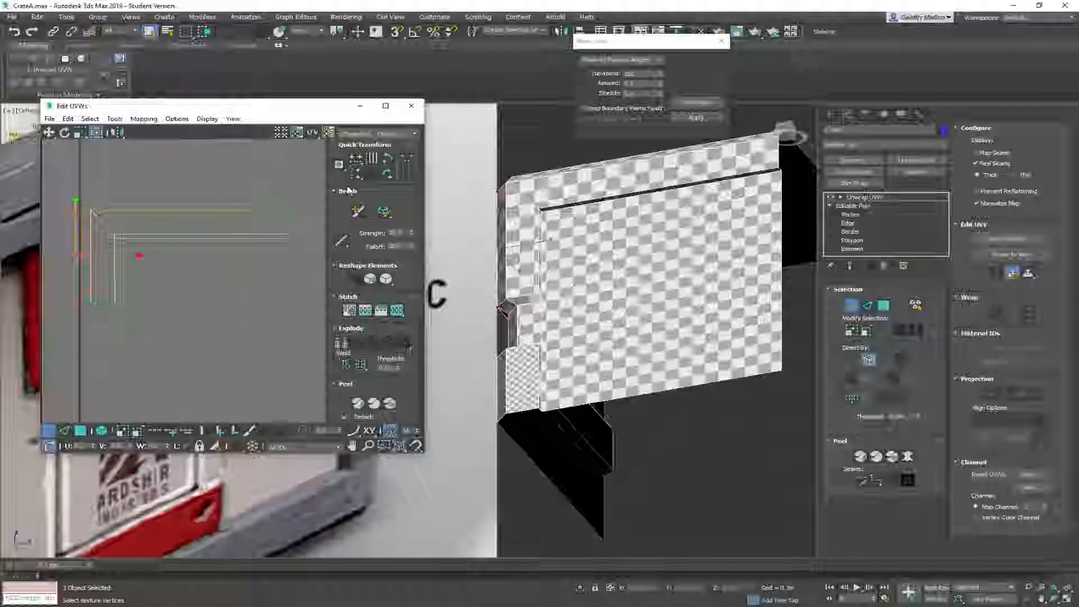
Examine the straightened frame island next to the other L-shaped islands and compare it with the crate's frame faces
middle_click_drag(107, 231, 181, 264)
scroll(181, 269, "down", 3)
scroll(201, 274, "down", 3)
scroll(261, 266, "down", 3)
middle_click_drag(290, 276, 216, 288)
scroll(150, 302, "up", 3)
scroll(150, 301, "down", 3)
scroll(557, 197, "down", 3)
middle_click_drag(556, 197, 524, 261)
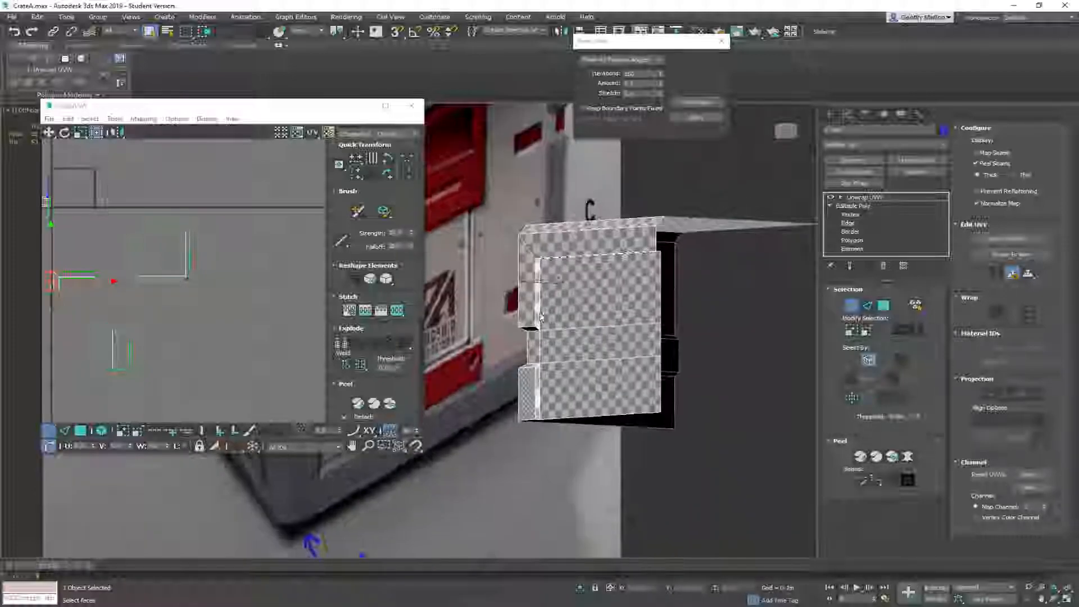
middle_click_drag(190, 284, 200, 317)
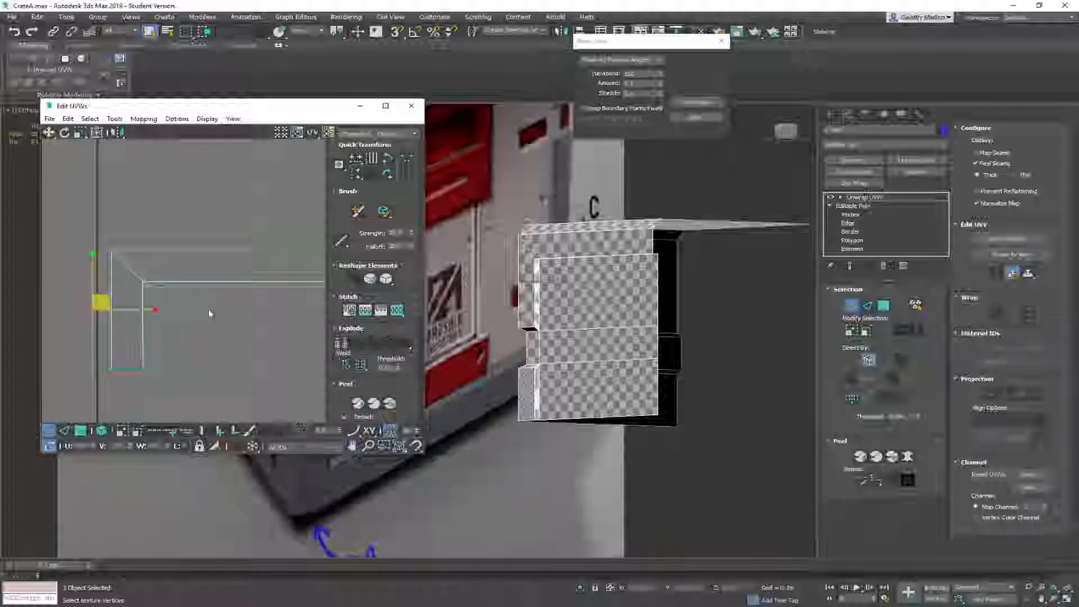
middle_click_drag(555, 271, 487, 327, "alt")
middle_click_drag(156, 313, 199, 269)
scroll(187, 282, "up", 3)
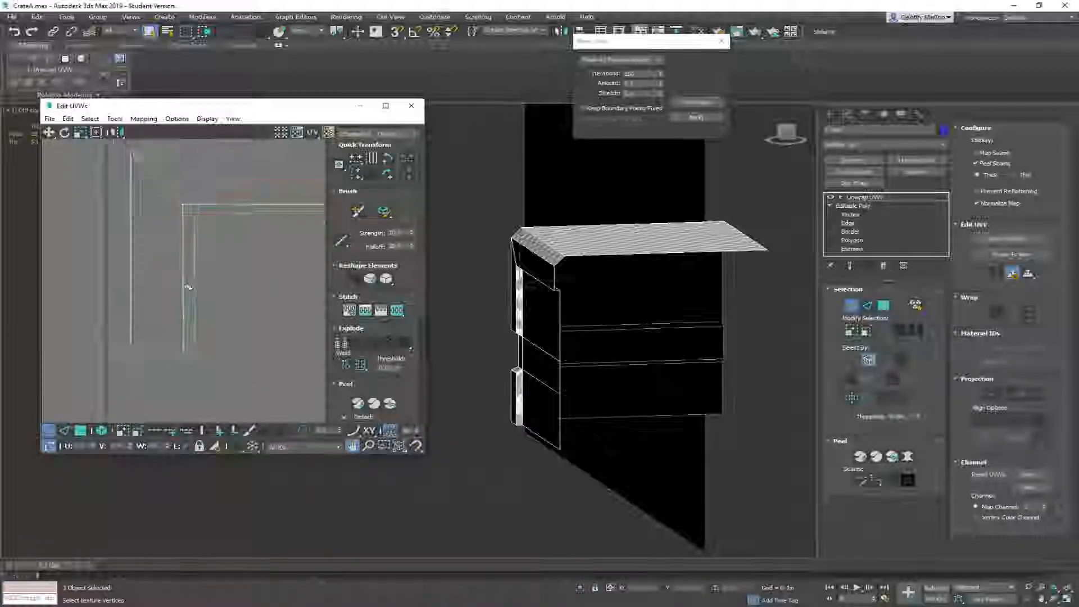
Select the lower end vertices of the frame island and inspect the matching frame areas around the crate
key("1")
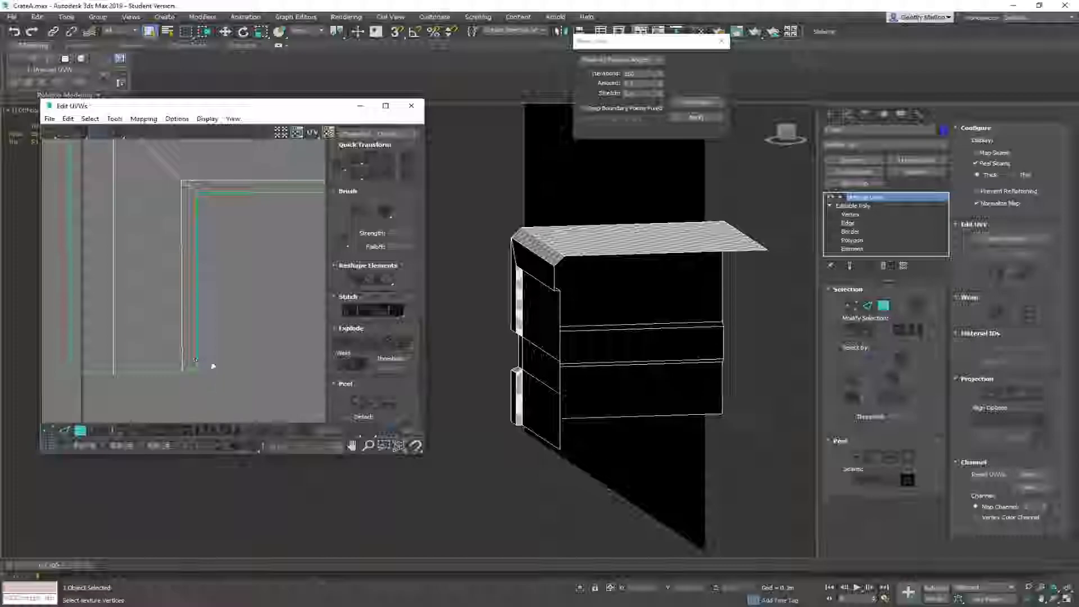
scroll(267, 289, "down", 3)
middle_click_drag(255, 267, 193, 305)
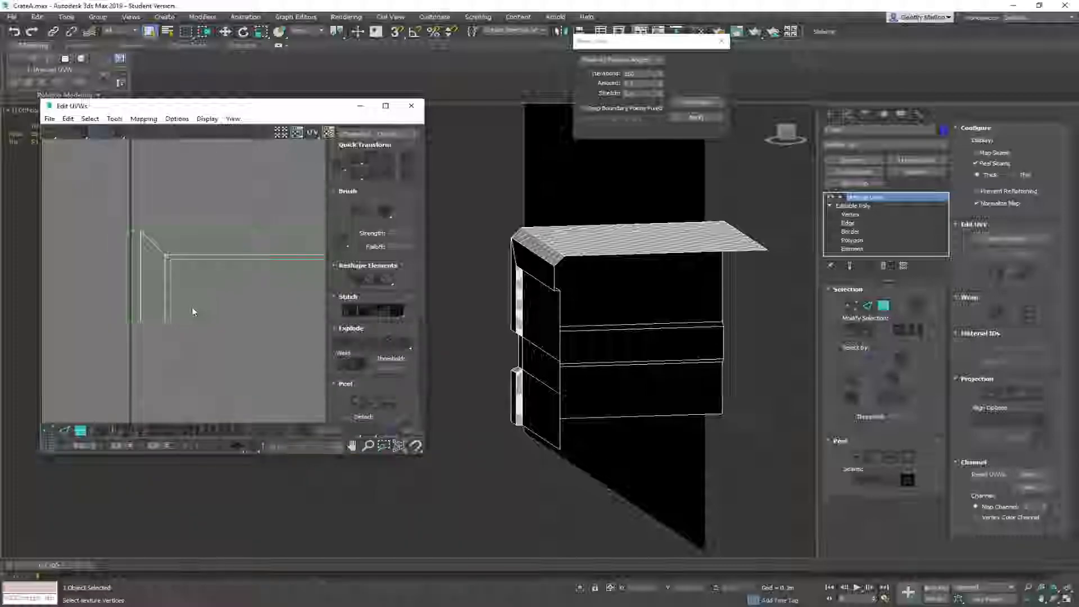
key("1")
left_click(168, 318)
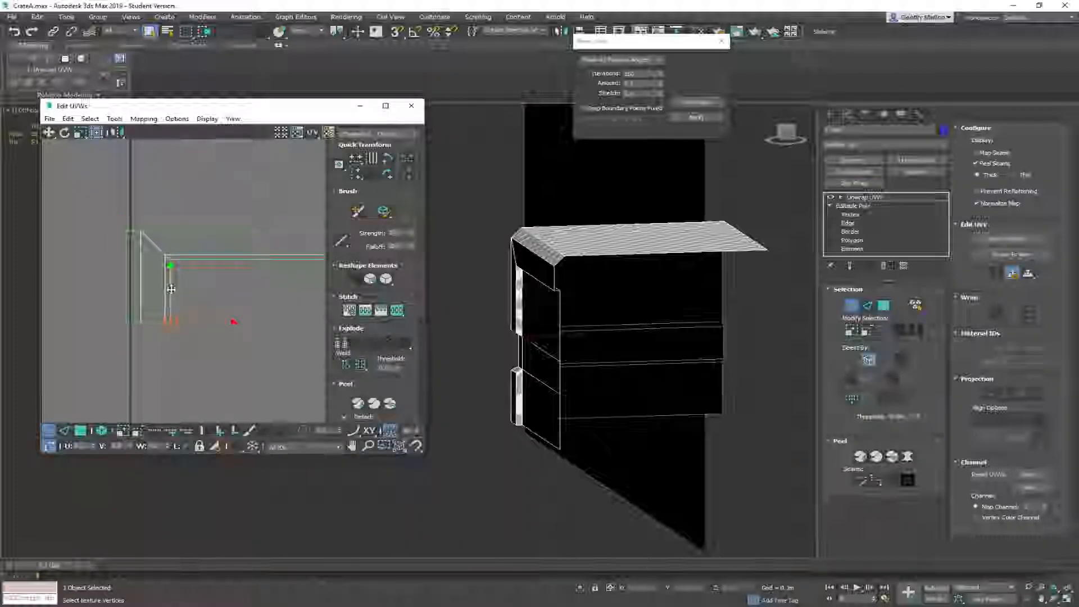
middle_click_drag(531, 357, 562, 332, "alt")
middle_click_drag(194, 298, 171, 312)
scroll(189, 314, "down", 2)
scroll(248, 293, "up", 3)
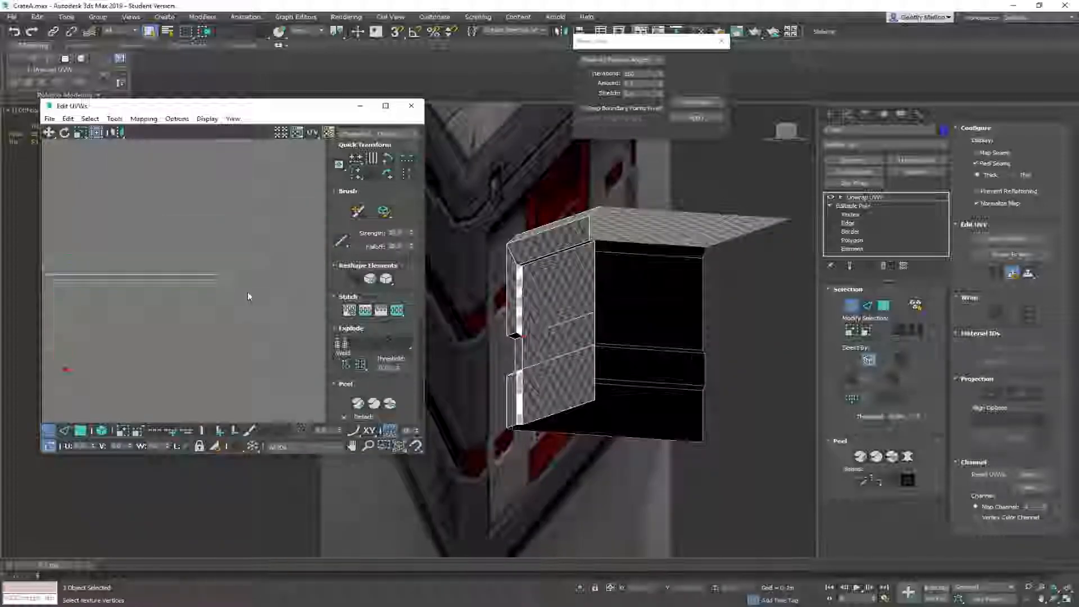
scroll(211, 312, "down", 1)
middle_click_drag(552, 349, 627, 326, "alt")
scroll(212, 281, "down", 6)
middle_click_drag(223, 228, 193, 273)
left_click(160, 236)
scroll(163, 356, "up", 3)
middle_click_drag(197, 356, 238, 267)
middle_click_drag(613, 351, 635, 335, "alt")
middle_click_drag(197, 293, 278, 319)
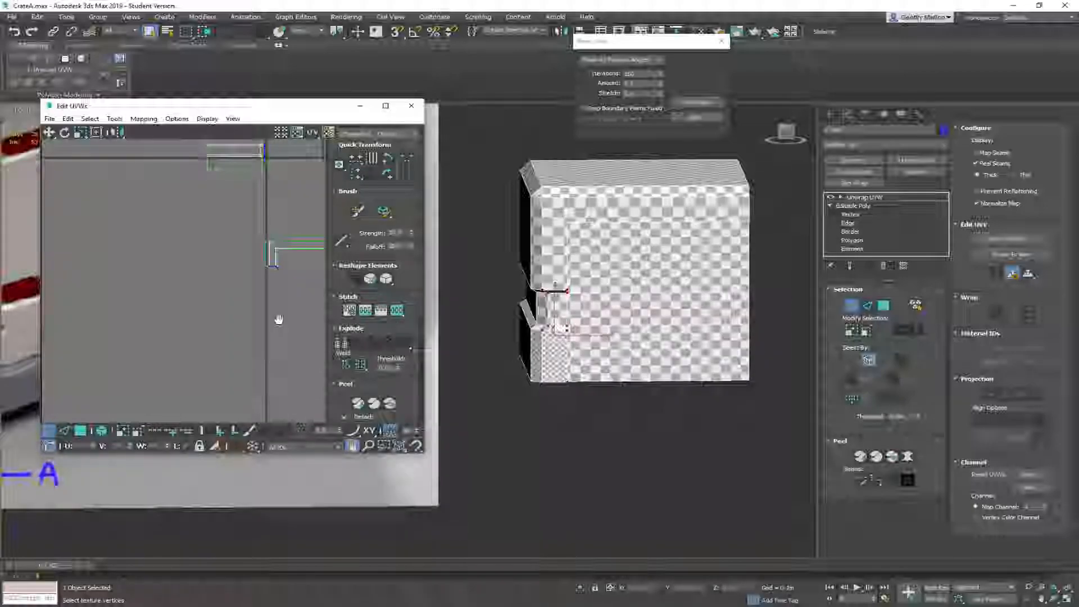
middle_click_drag(595, 348, 563, 344, "alt")
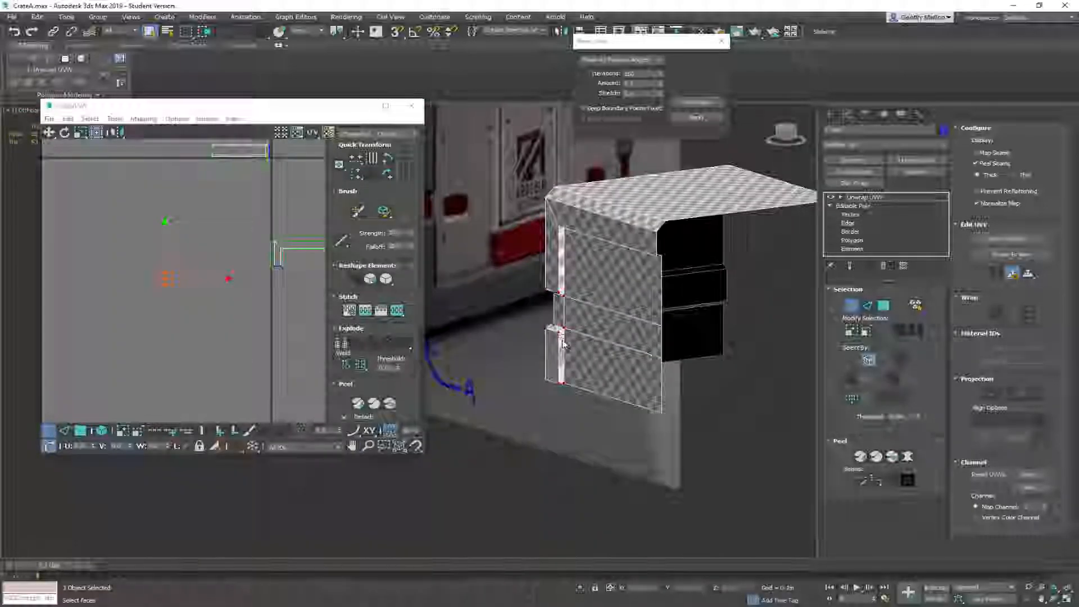
Select the small underside face at the lower end of the upper frame section and quick planar map it
key("3")
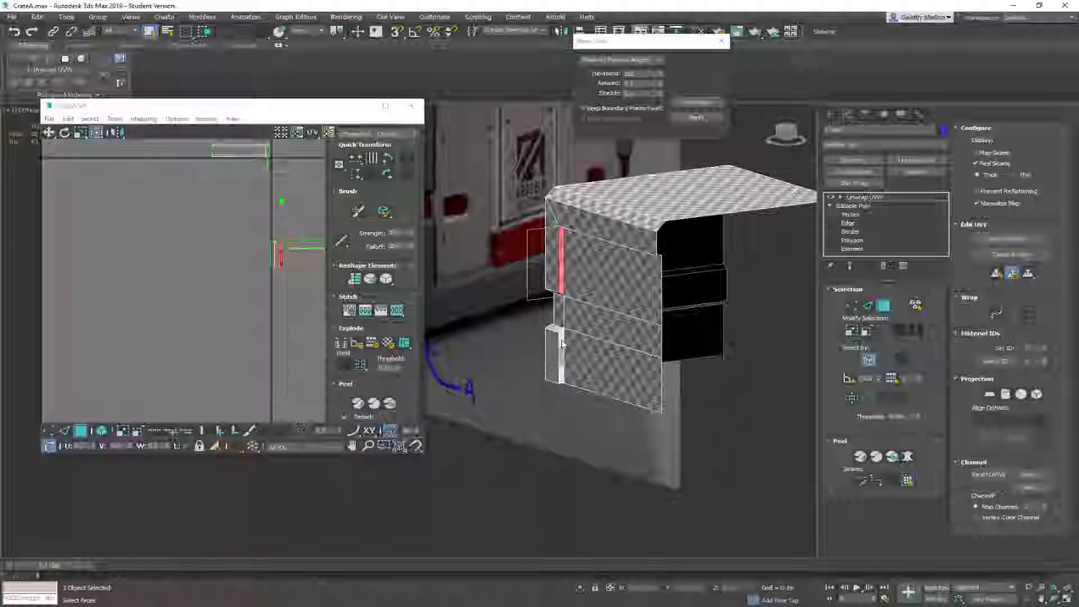
left_click(562, 341)
middle_click_drag(690, 353, 750, 393, "alt")
left_click(552, 335)
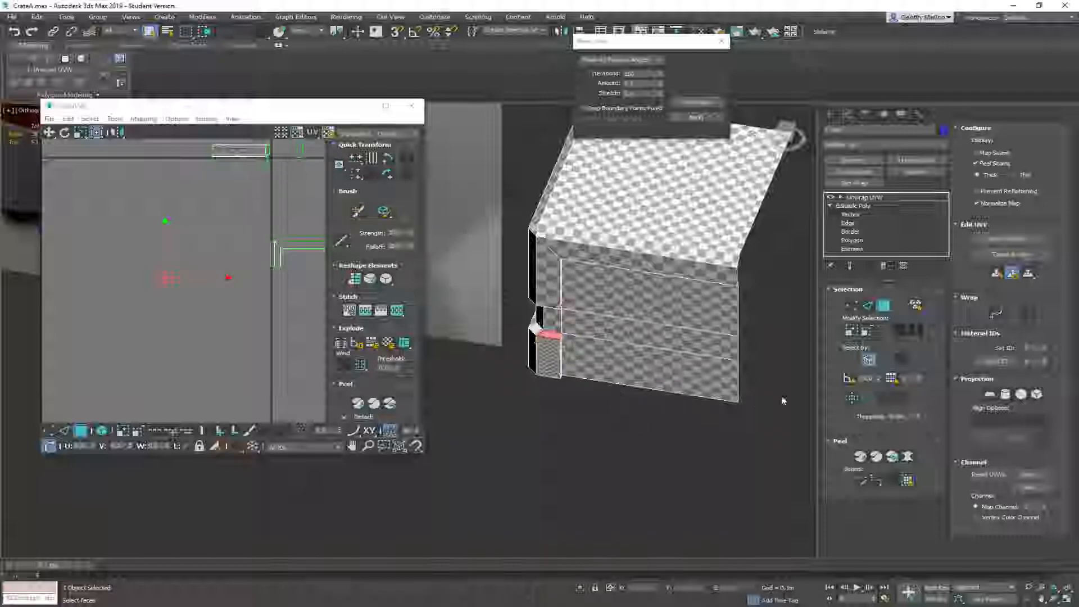
middle_click_drag(186, 276, 168, 310)
left_click(159, 309)
middle_click_drag(506, 292, 561, 229, "alt")
left_click(994, 274)
Locate the L-shaped frame island in the UV layout and select its lower end edge in edge mode
middle_click_drag(274, 272, 201, 346)
scroll(211, 266, "up", 3)
scroll(161, 292, "down", 2)
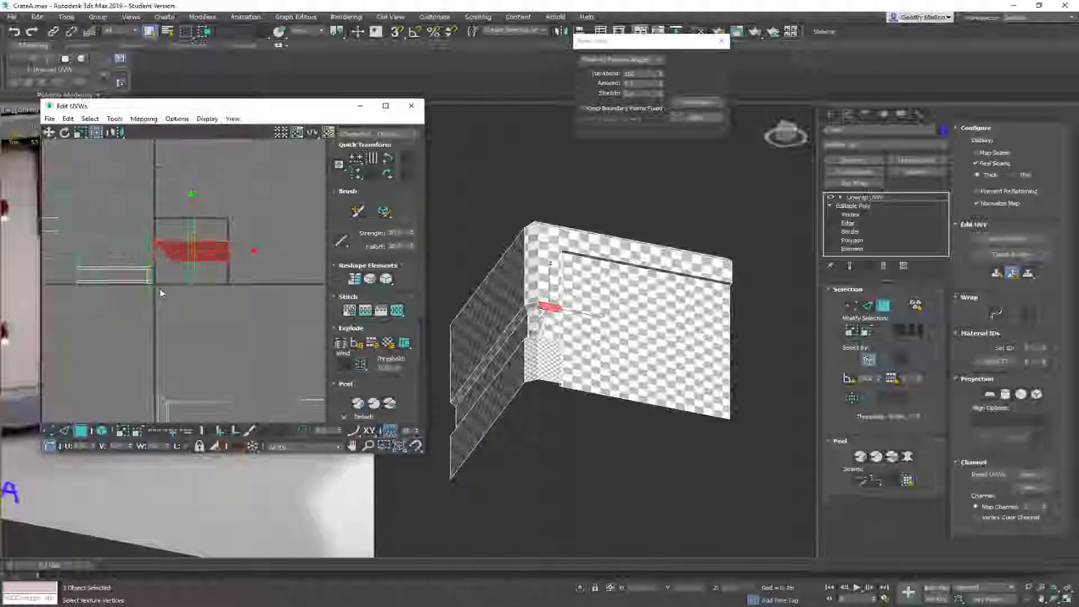
scroll(174, 313, "up", 4)
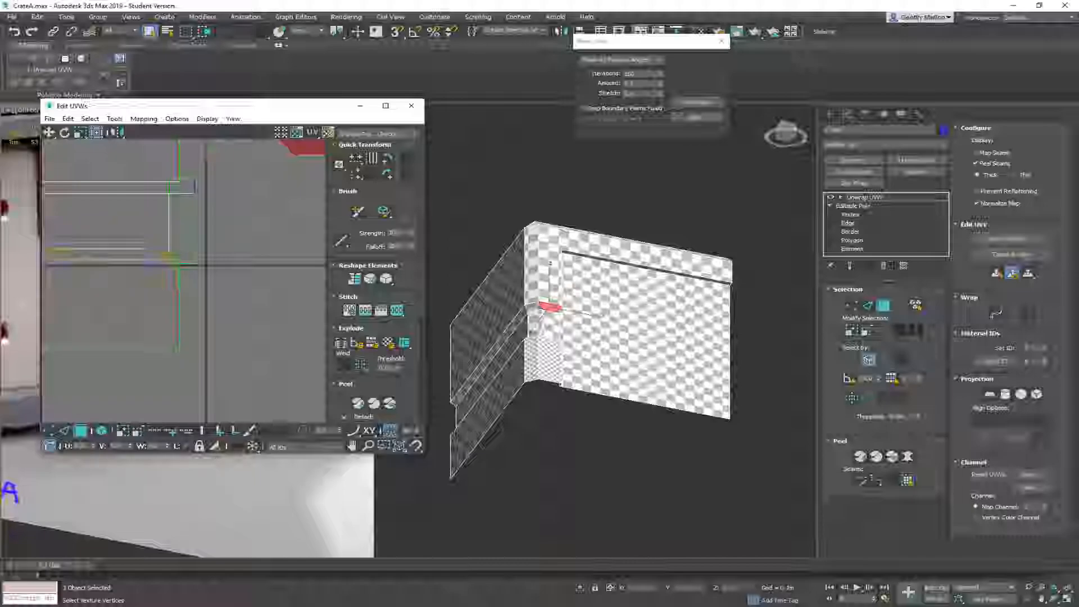
scroll(239, 310, "down", 4)
middle_click_drag(293, 306, 262, 345)
scroll(262, 346, "up", 3)
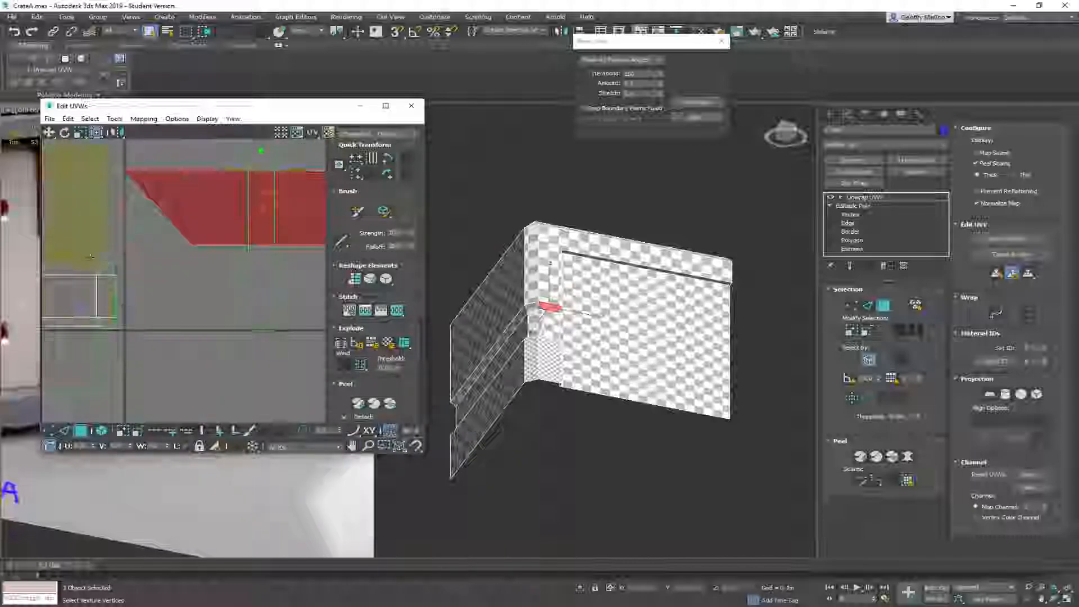
middle_click_drag(180, 305, 273, 224)
scroll(253, 326, "down", 3)
scroll(236, 321, "up", 4)
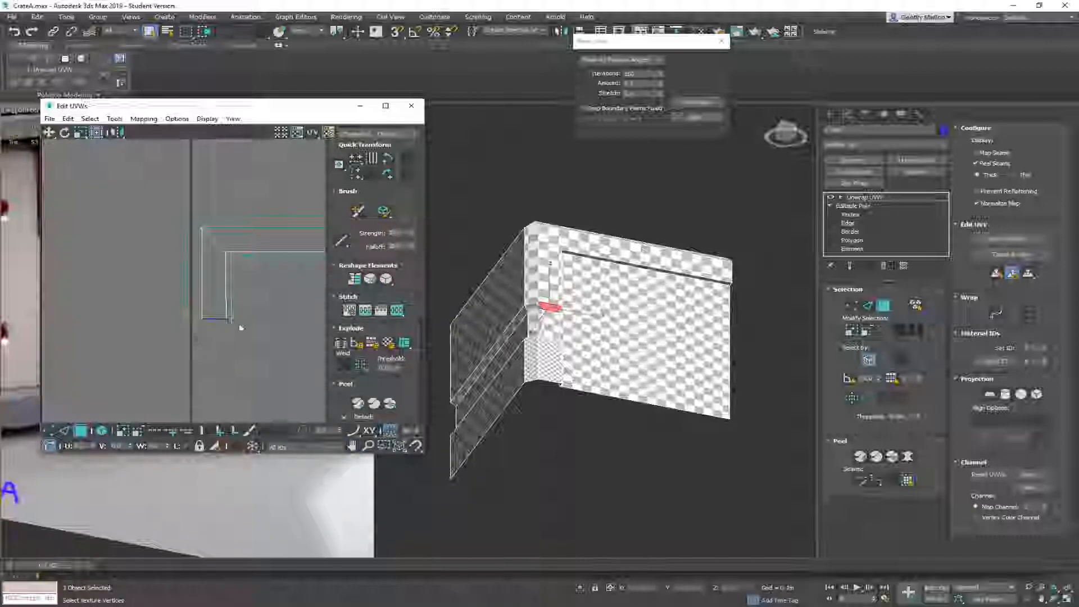
middle_click_drag(623, 349, 606, 298, "alt")
left_click(199, 331)
left_click(196, 313)
Stitch the planar-mapped underside face to the lower end edge of the frame island
middle_click_drag(237, 258, 258, 279)
right_click(277, 271)
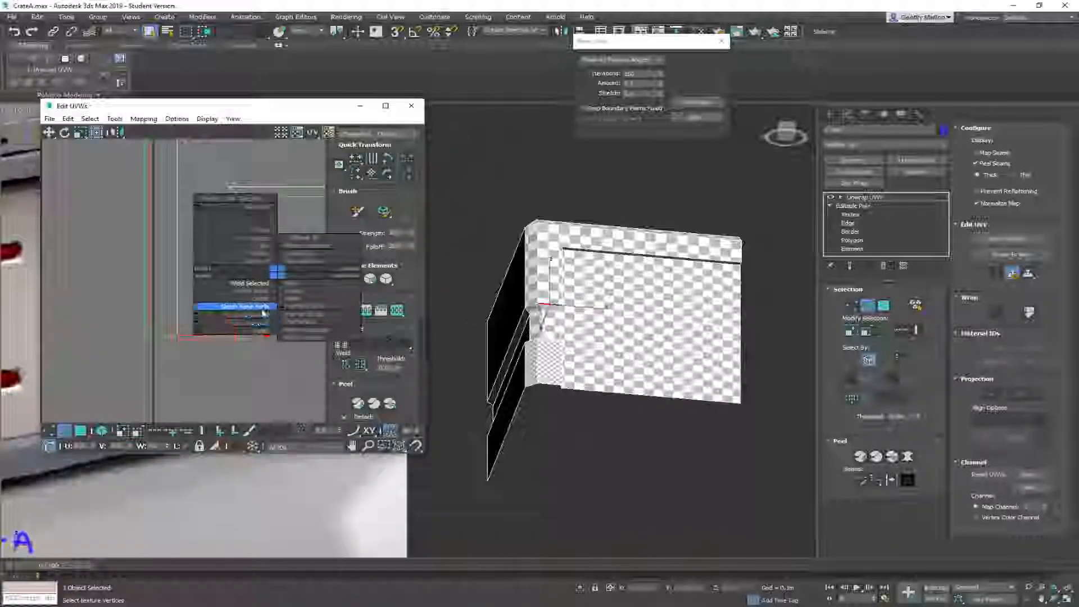
left_click(261, 308)
left_click(293, 345)
middle_click_drag(228, 318, 230, 286)
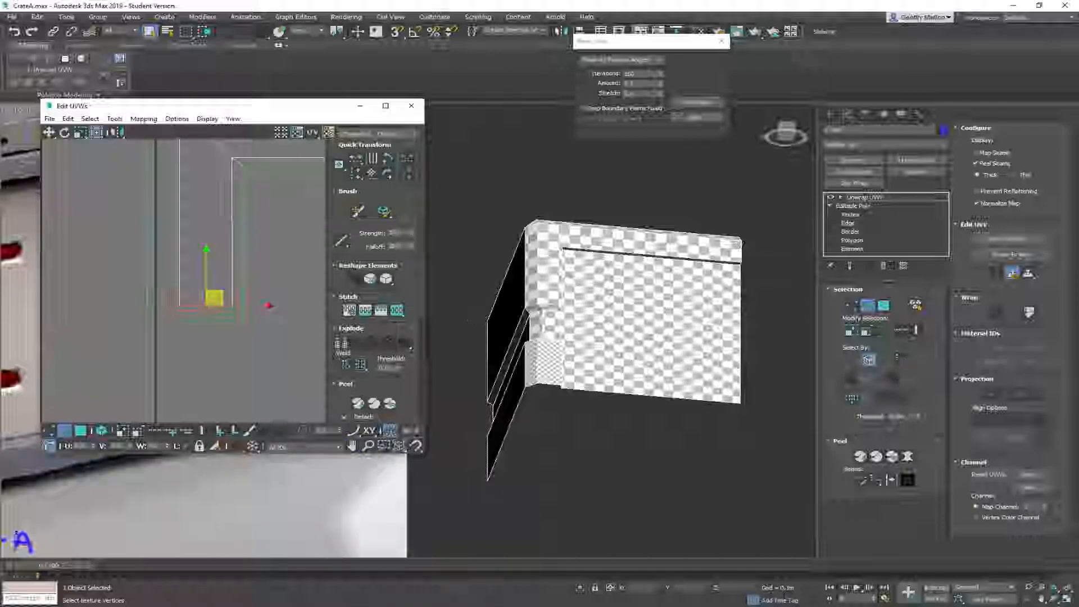
scroll(204, 212, "down", 10)
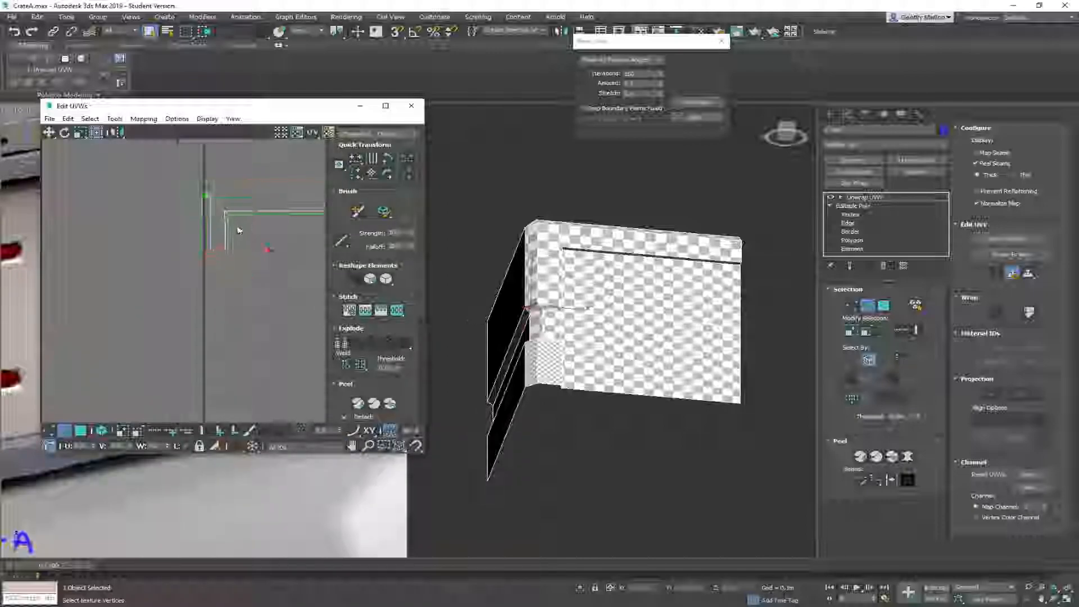
Select the narrow recessed corner strip between the upper and lower frame sections and detach it from its UV island
middle_click_drag(262, 226, 228, 363)
left_click(229, 361)
scroll(213, 274, "up", 8)
scroll(207, 274, "down", 5)
middle_click_drag(270, 307, 226, 304)
scroll(179, 212, "up", 5)
key("3")
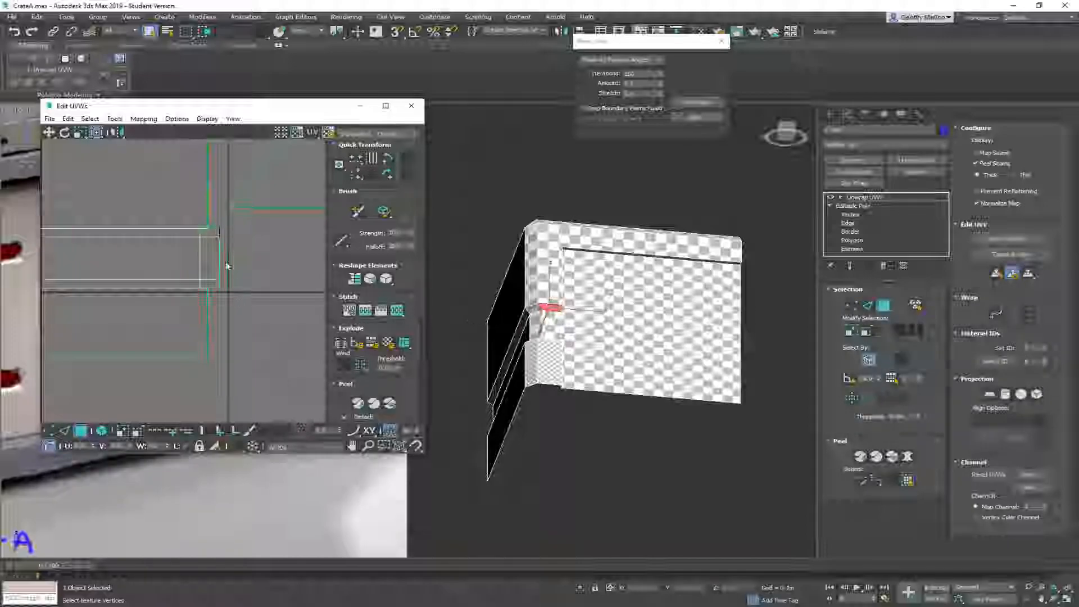
left_click(217, 231)
right_click(271, 274)
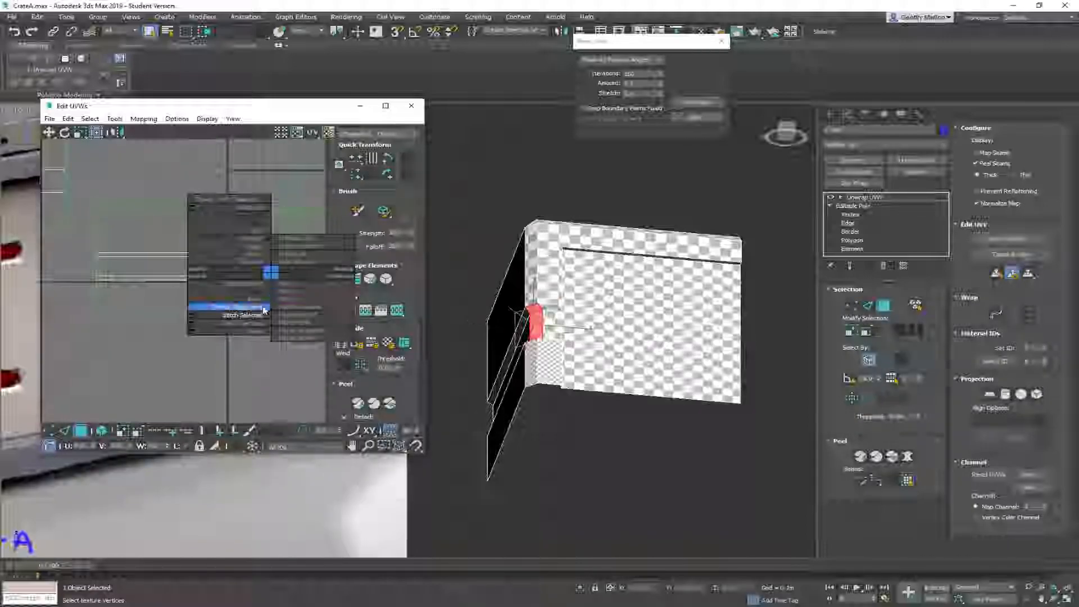
left_click(257, 312)
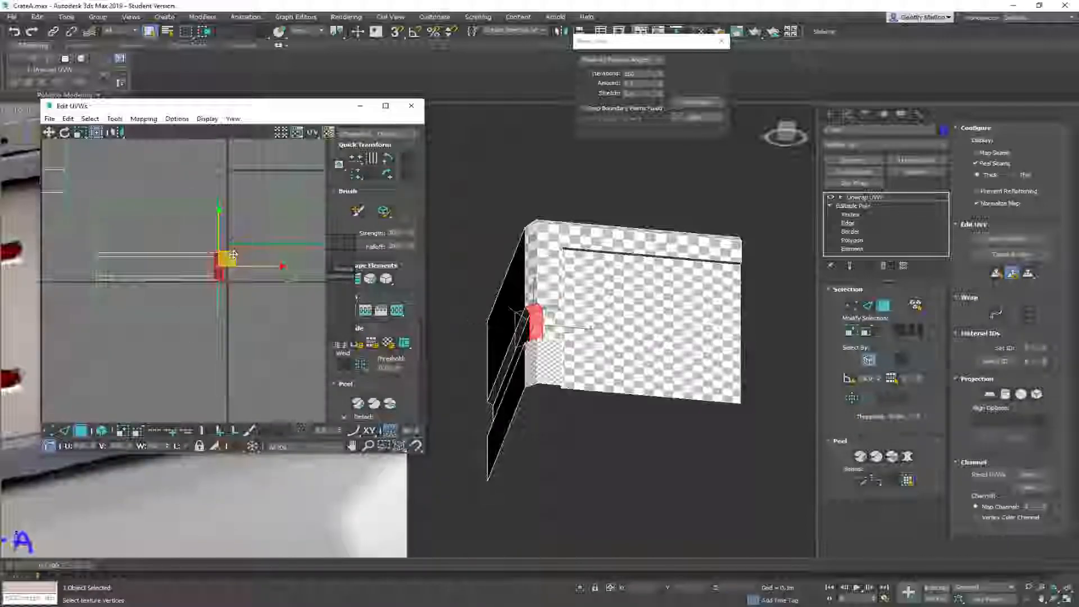
Move the detached corner strip directly below the lower end of the L-shaped frame island
left_click_drag(233, 254, 255, 393)
middle_click_drag(279, 361, 258, 197)
scroll(232, 248, "up", 4)
left_click_drag(224, 179, 172, 417)
middle_click_drag(242, 273, 268, 95)
left_click_drag(194, 254, 228, 291)
scroll(222, 271, "up", 3)
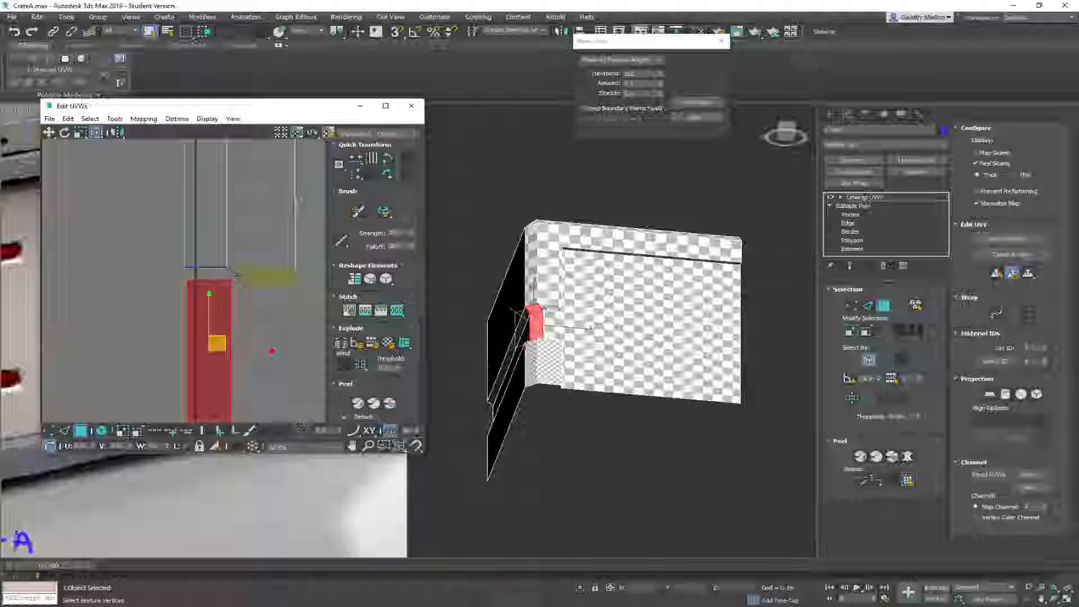
Stitch the detached corner strip to the frame island along its lower end edge
key("2")
left_click(211, 265)
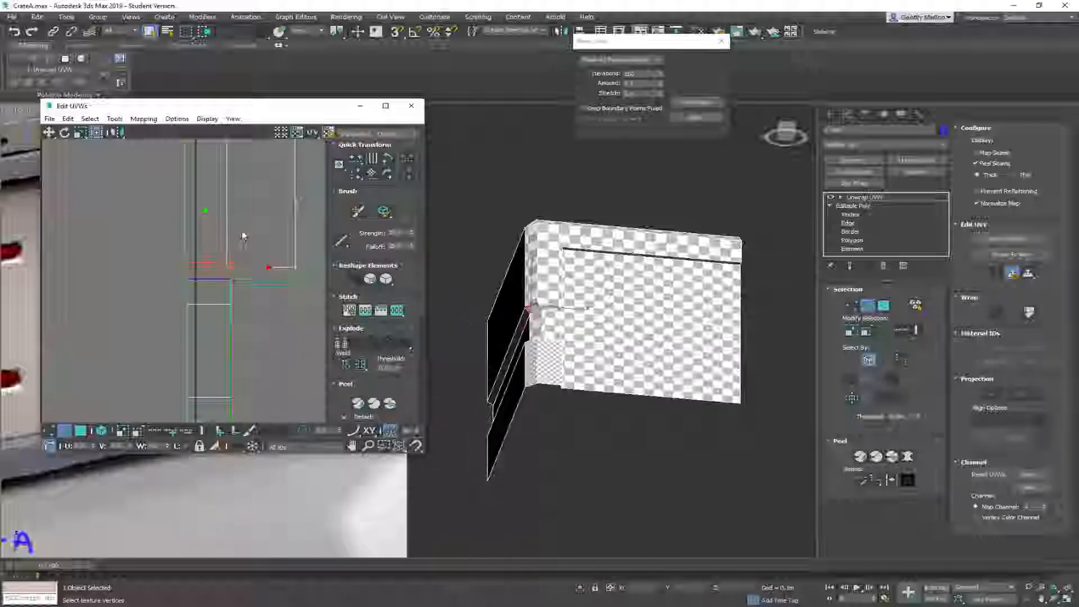
right_click(239, 229)
left_click(219, 273)
scroll(276, 292, "down", 4)
scroll(271, 321, "down", 2)
middle_click_drag(279, 277, 236, 319)
scroll(205, 273, "down", 5)
scroll(232, 325, "up", 4)
Select the long vertical side edge of the lower corner block and check where it lies on the crate
left_click(275, 147)
middle_click_drag(275, 194, 282, 345)
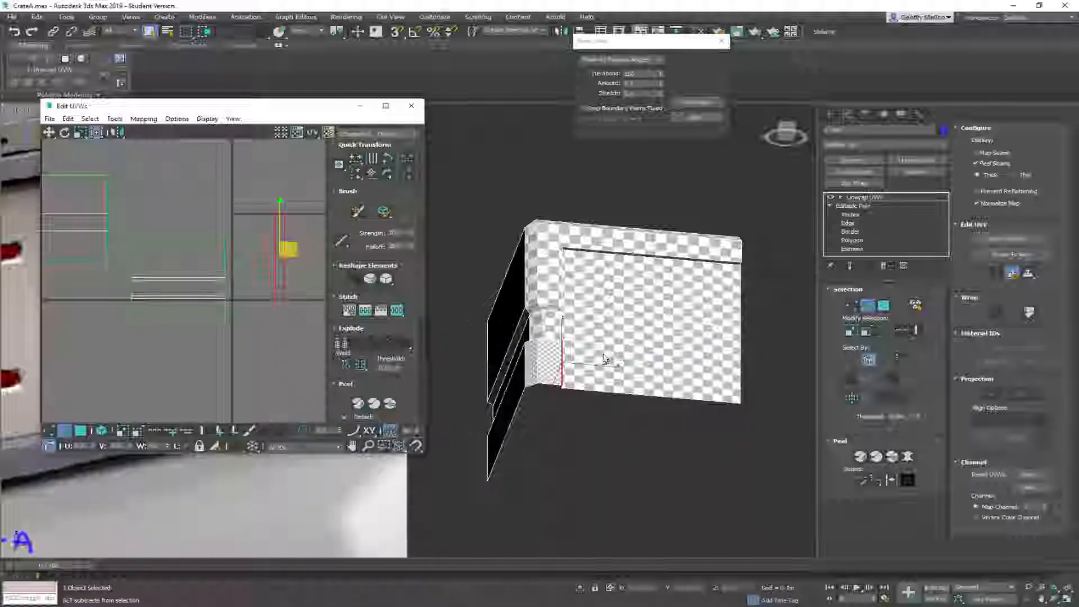
middle_click_drag(609, 357, 567, 368, "alt")
middle_click_drag(174, 312, 163, 296)
scroll(238, 299, "down", 3)
middle_click_drag(235, 315, 156, 266)
middle_click_drag(565, 357, 638, 358, "alt")
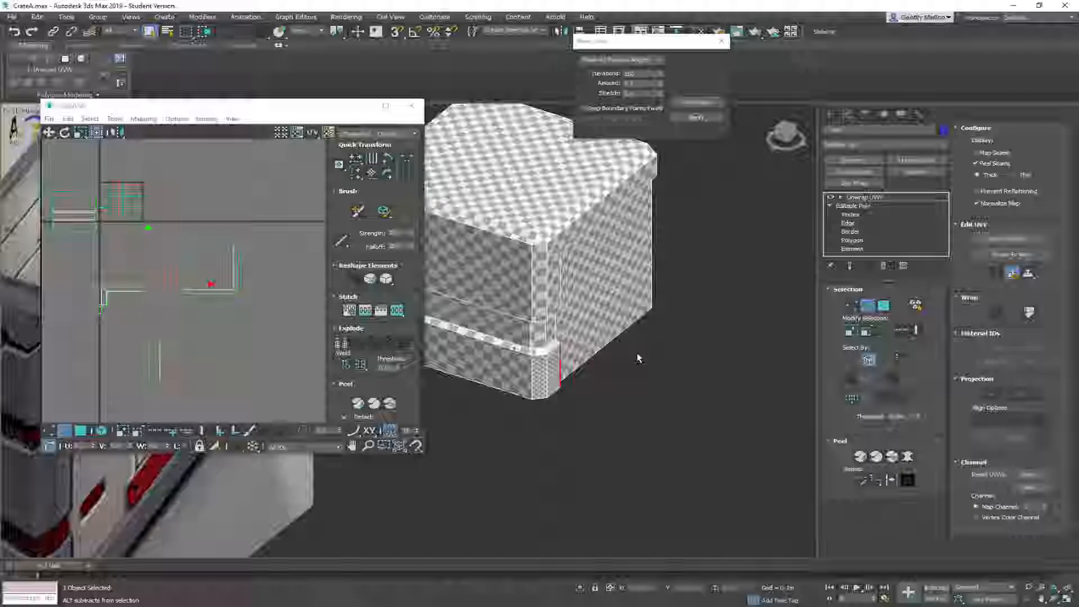
Stitch the lower corner block's side pieces together along their shared vertical edge in the UV layout
left_click(233, 367)
left_click(177, 369)
right_click(263, 330)
left_click(234, 372)
middle_click_drag(207, 332, 275, 283)
scroll(275, 287, "up", 3)
scroll(150, 244, "down", 3)
middle_click_drag(175, 246, 221, 312)
scroll(222, 312, "up", 2)
Select the border of the small sloped face on top of the lower corner block and locate its match in the UV layout
middle_click_drag(590, 365, 492, 342, "alt")
middle_click_drag(491, 343, 626, 374)
left_click(605, 360)
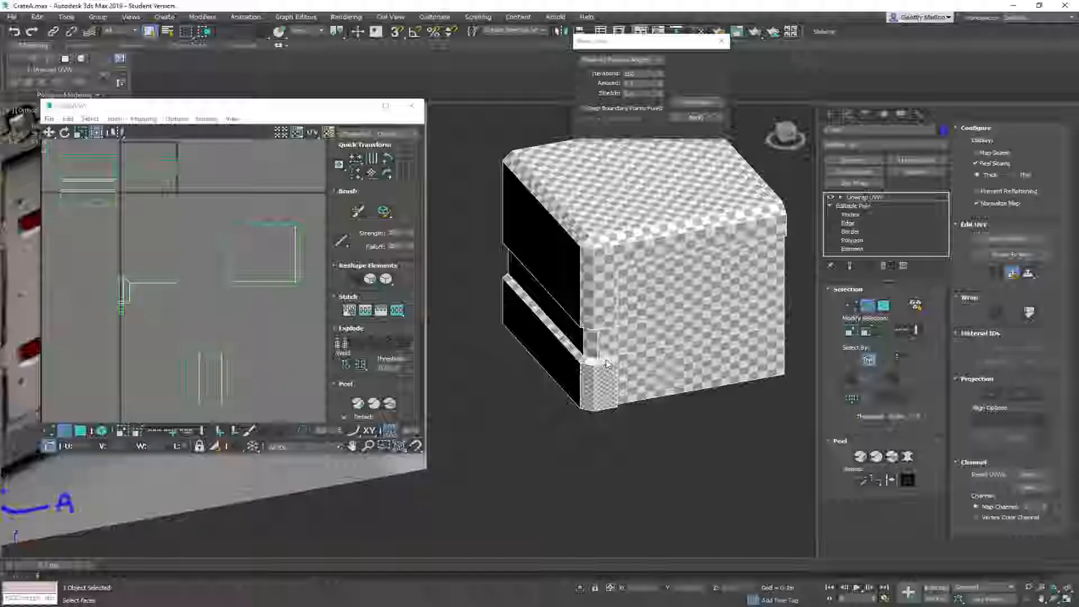
key("3")
left_click(606, 360)
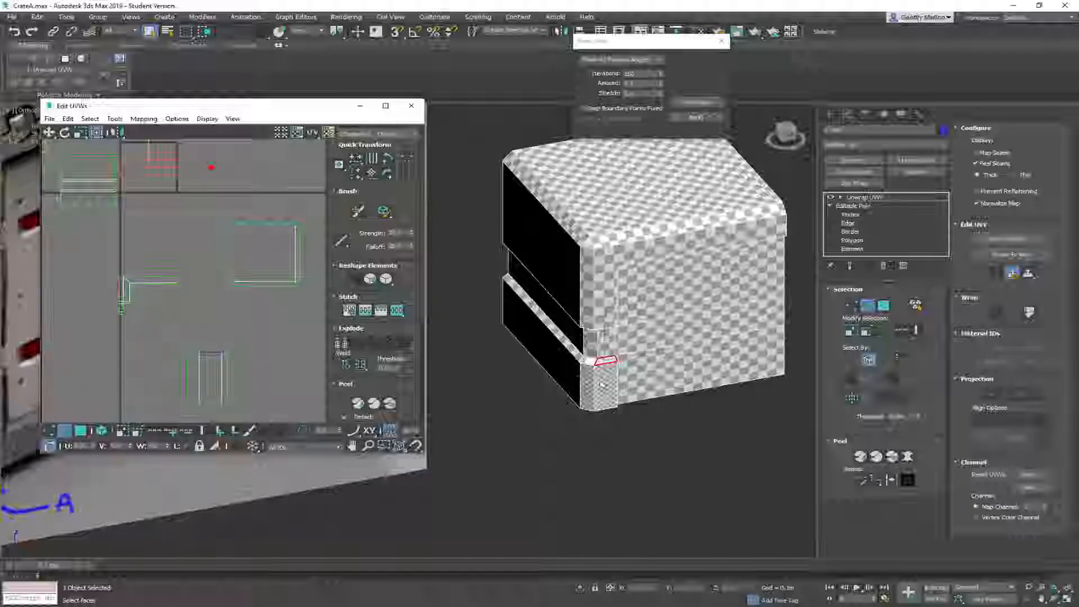
scroll(601, 382, "up", 5)
middle_click_drag(171, 348, 195, 354)
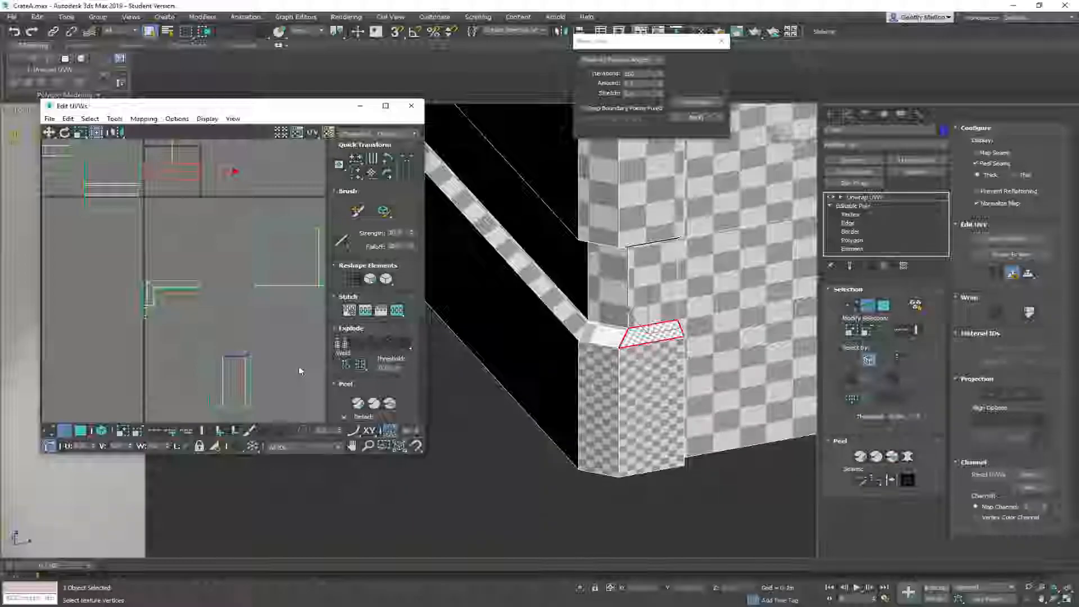
middle_click_drag(563, 342, 524, 462)
scroll(524, 462, "down", 5)
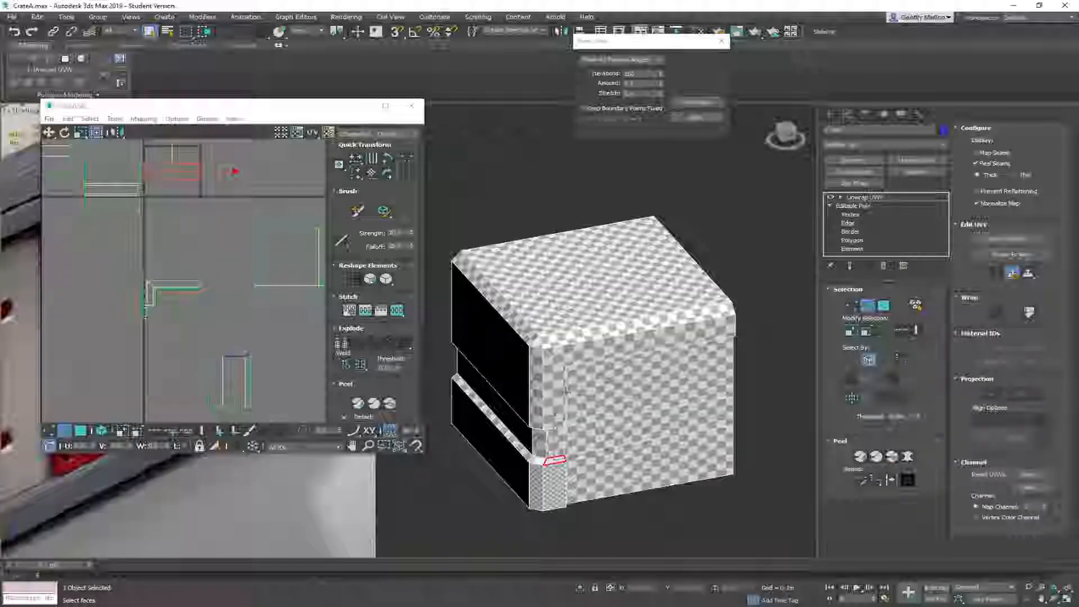
middle_click_drag(245, 371, 247, 371)
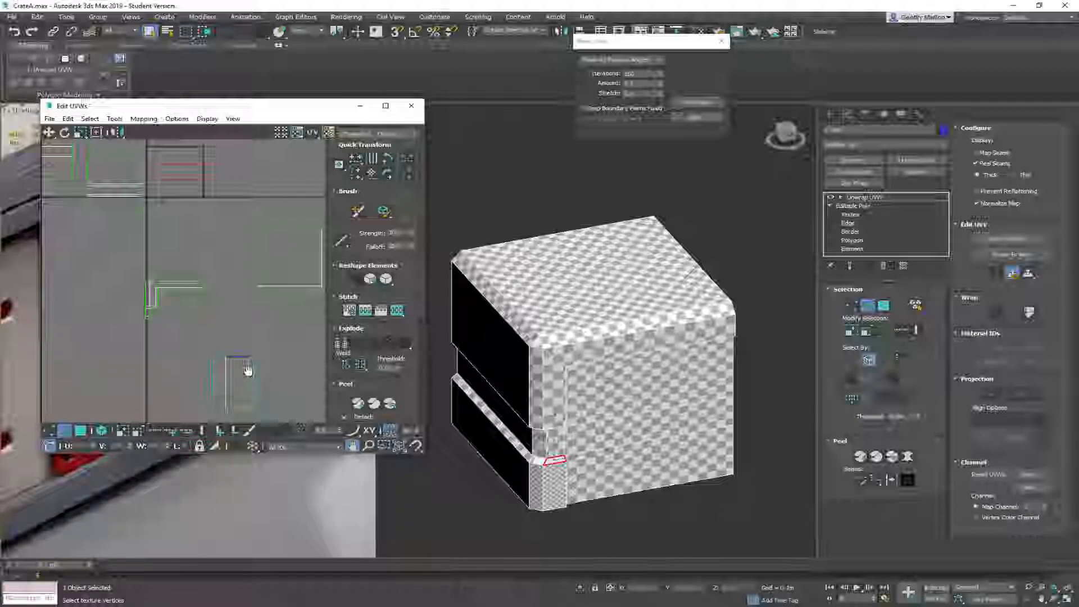
middle_click_drag(247, 369, 350, 410)
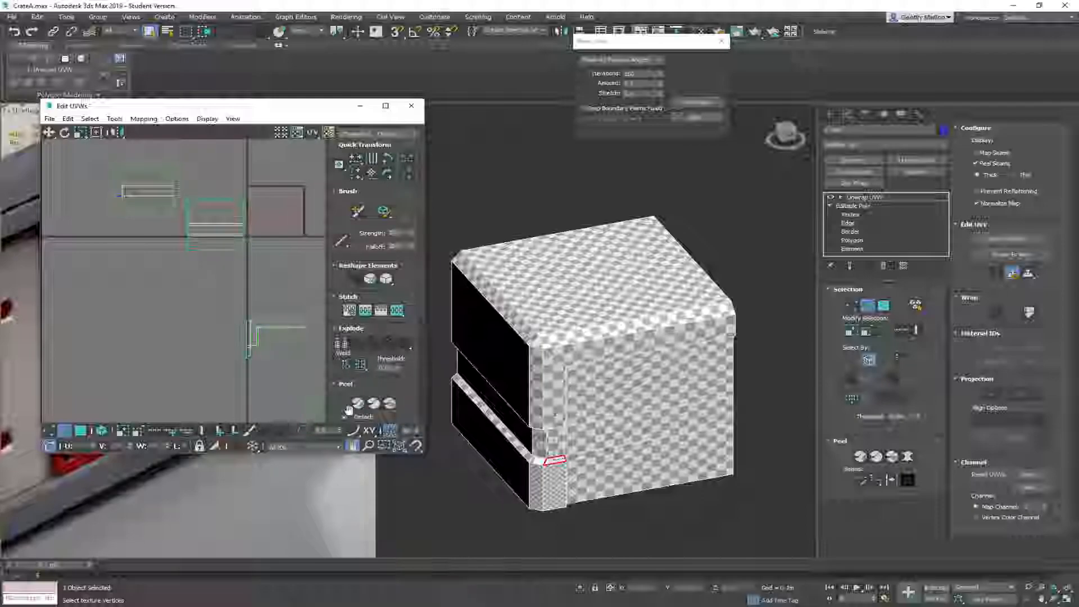
middle_click_drag(348, 410, 233, 308)
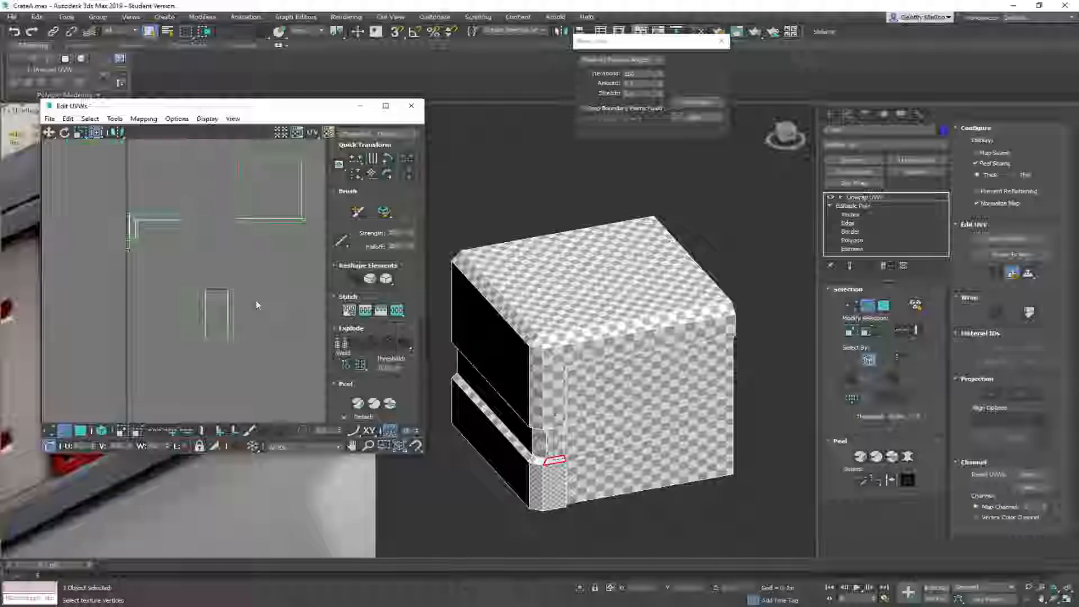
scroll(258, 272, "down", 2)
middle_click_drag(258, 271, 260, 306)
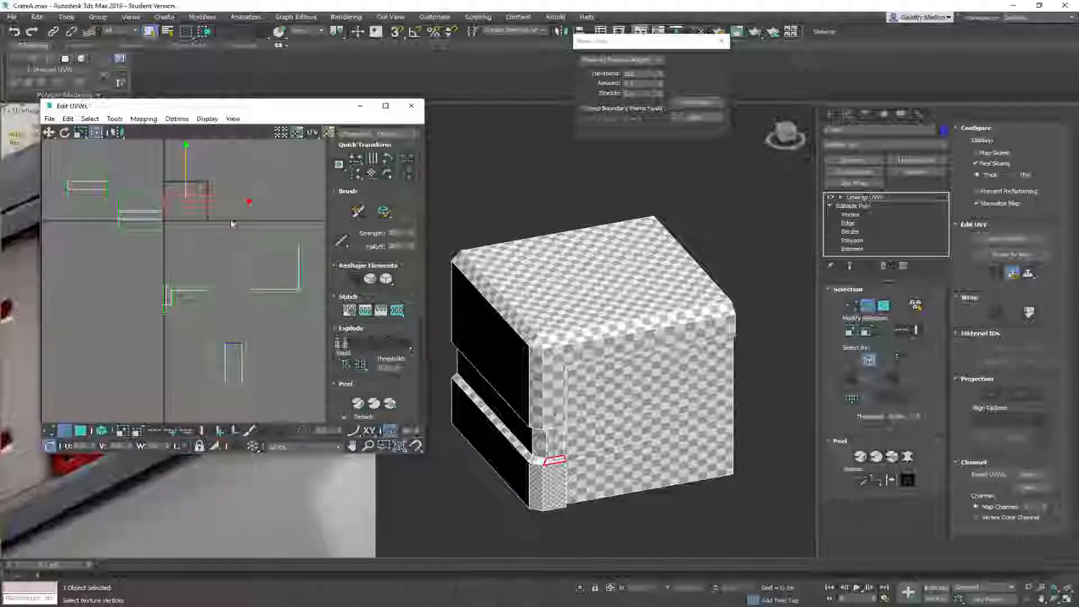
Stitch the sloped face to the lower corner block's island along the block's top edge
right_click(236, 356)
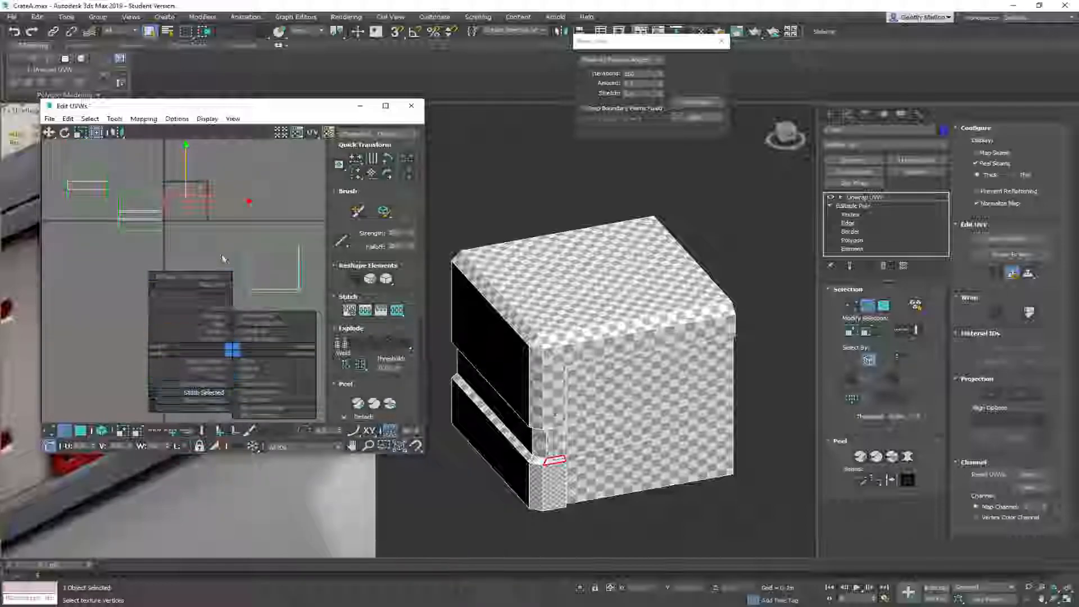
left_click(224, 259)
left_click(238, 344)
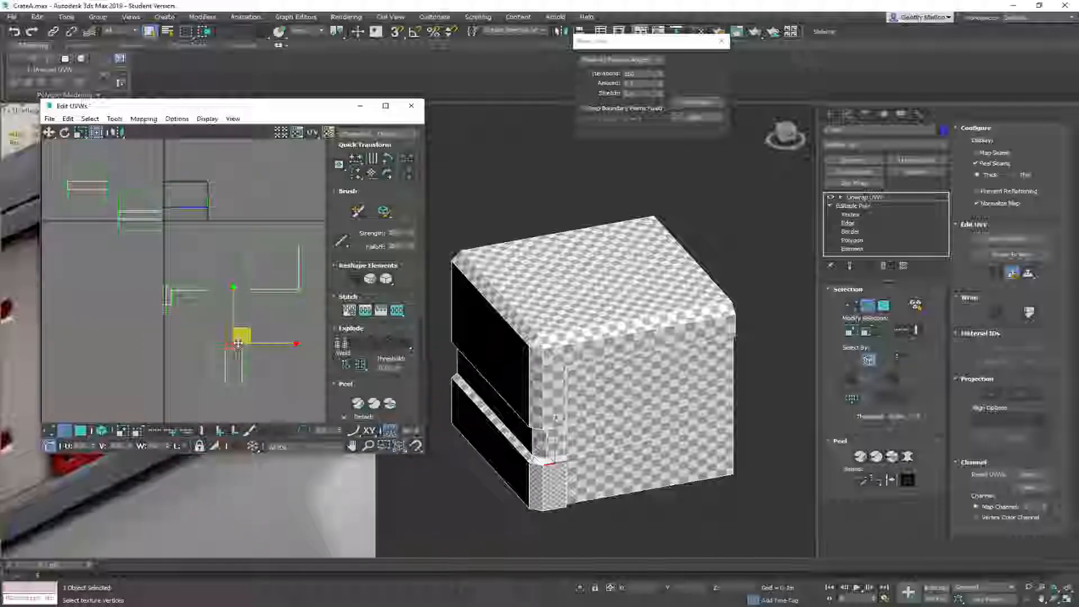
right_click(246, 305)
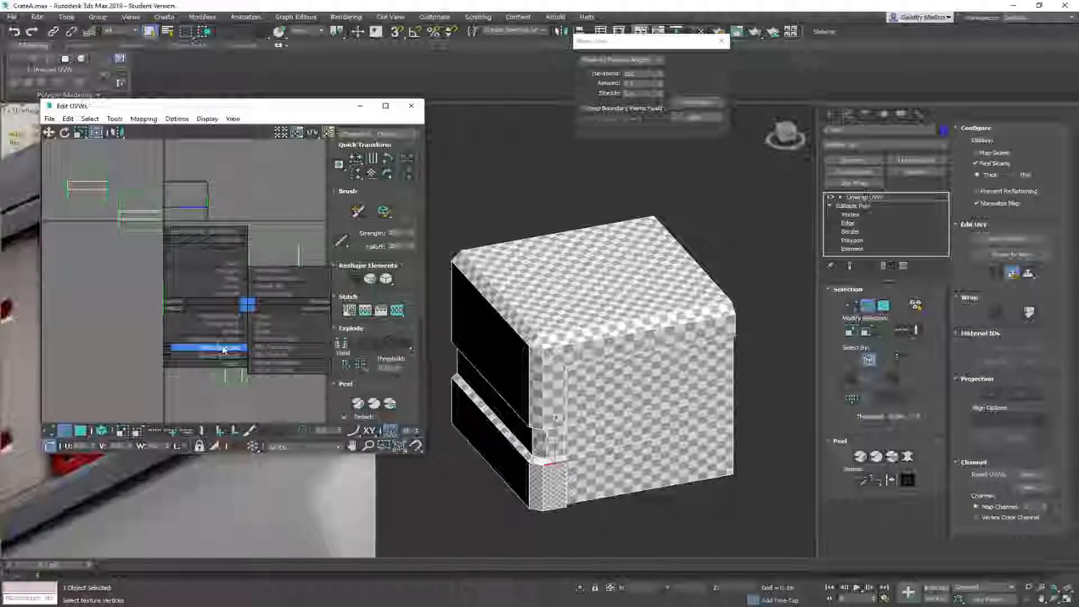
left_click(224, 349)
scroll(233, 342, "up", 5)
middle_click_drag(285, 325, 323, 265)
scroll(298, 310, "down", 4)
middle_click_drag(284, 313, 253, 283)
Select the side panel island and move it down beside the lower corner block's island
left_click_drag(267, 244, 201, 353)
middle_click_drag(628, 416, 534, 409, "alt")
middle_click_drag(243, 298, 275, 376)
scroll(276, 375, "down", 4)
scroll(256, 244, "up", 3)
middle_click_drag(229, 267, 169, 142)
left_click(229, 276)
middle_click_drag(202, 210, 235, 314)
left_click(170, 260)
scroll(217, 263, "down", 3)
middle_click_drag(216, 263, 202, 287)
left_click(199, 289)
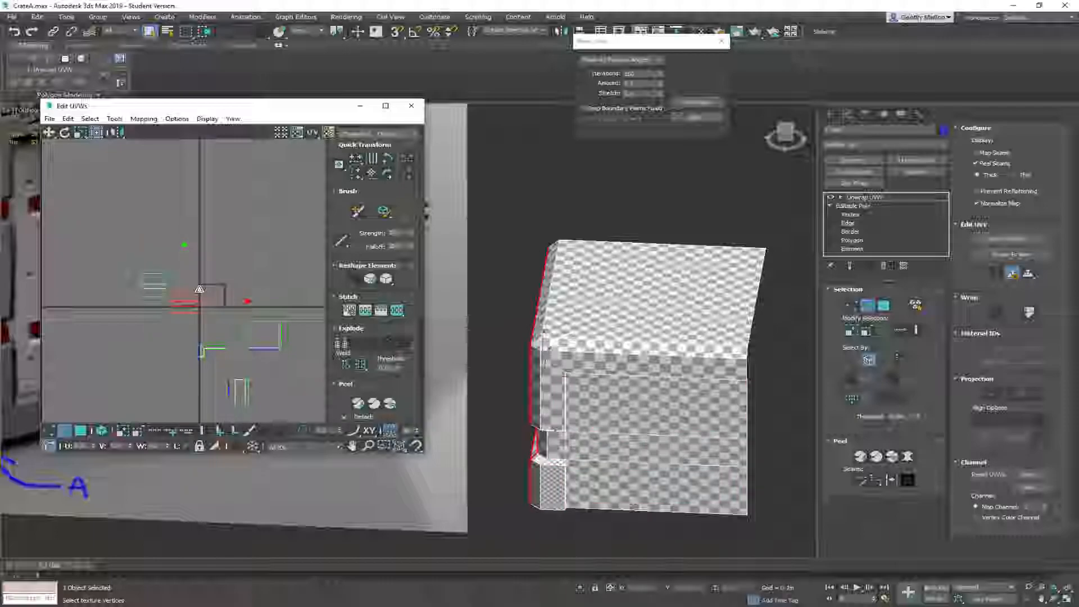
middle_click_drag(230, 344, 238, 363)
left_click_drag(210, 326, 192, 290)
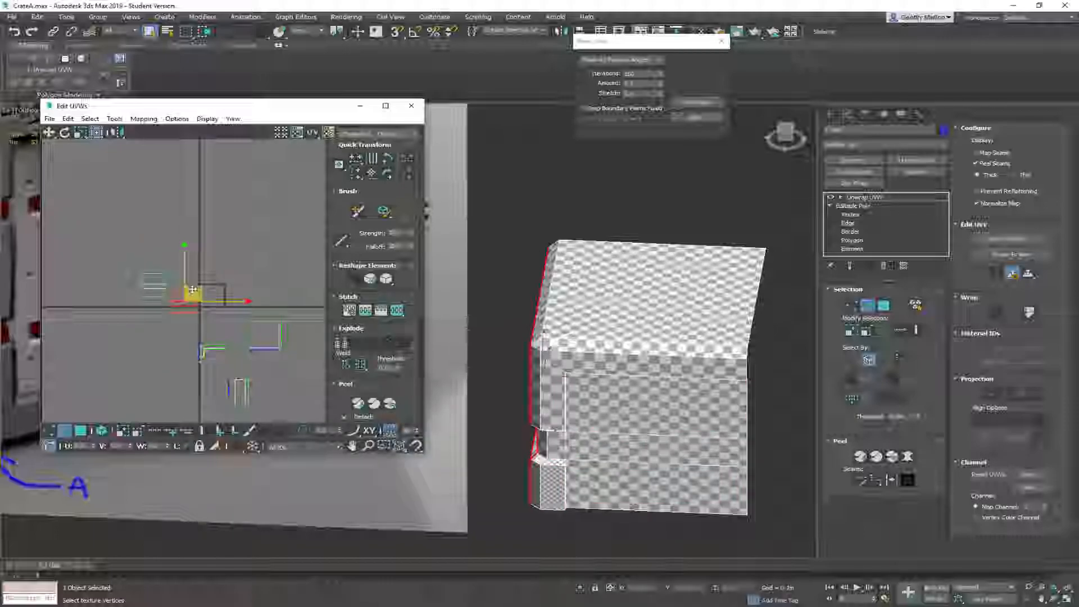
middle_click_drag(213, 378, 202, 343)
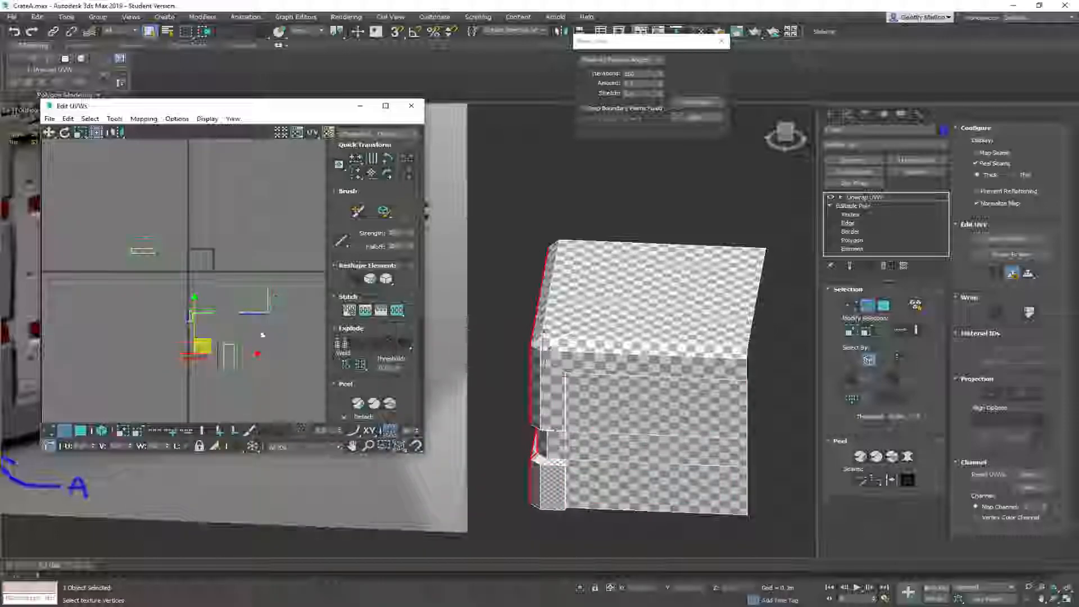
Move the island with the crate's top and rim away from the others and place the frame island above the corner block's island
left_click(256, 277)
left_click_drag(270, 295, 155, 207)
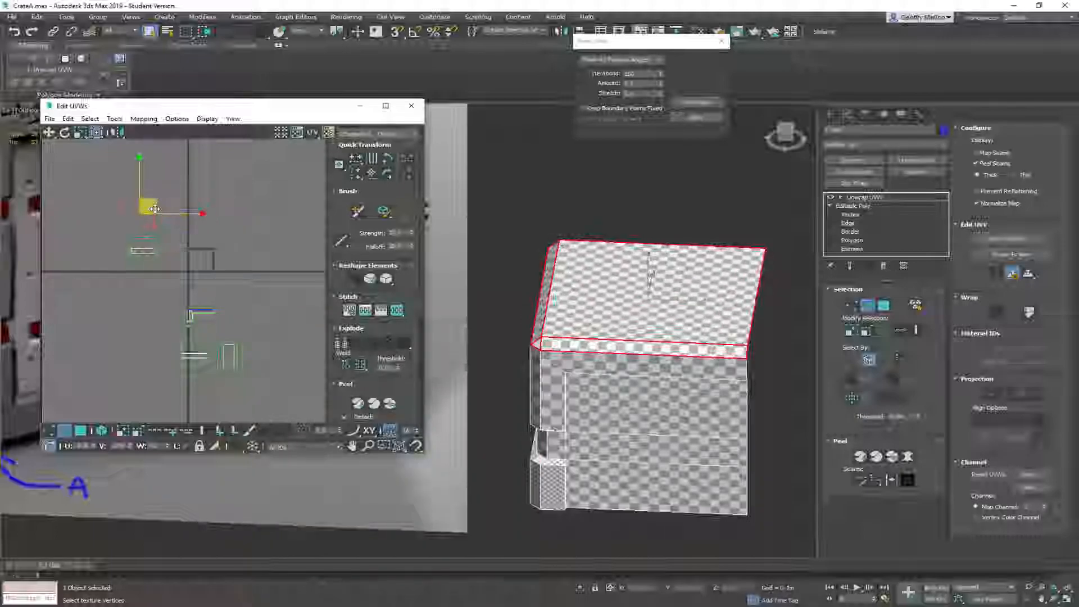
middle_click_drag(230, 298, 249, 265)
left_click(220, 280)
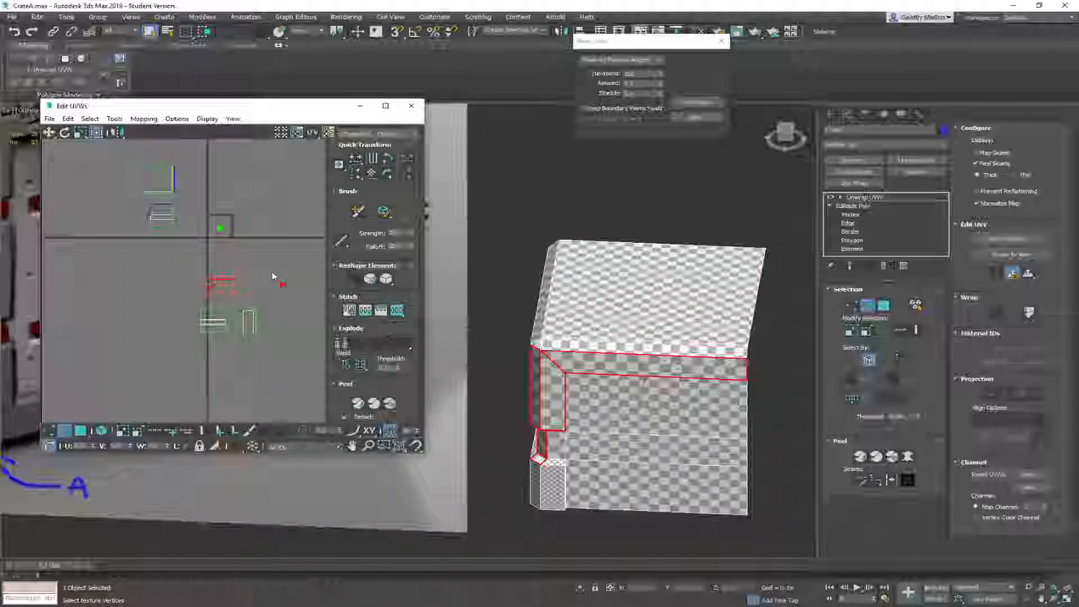
left_click_drag(228, 275, 262, 276)
Select the free top edge on the side strip of the lower corner block's island in edge mode
scroll(263, 300, "up", 5)
middle_click_drag(258, 243, 243, 280)
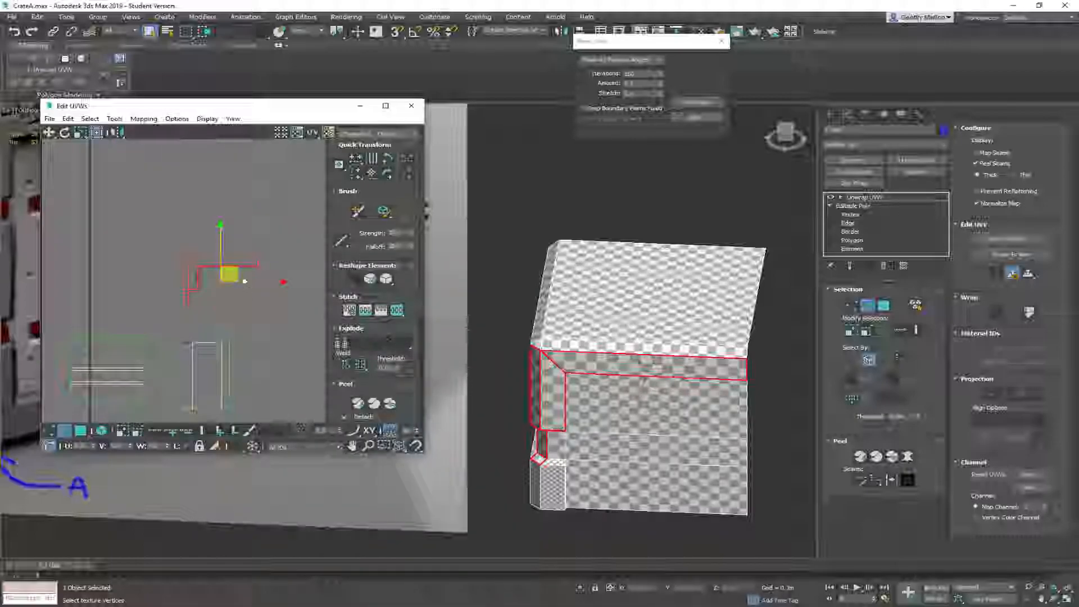
scroll(248, 265, "down", 5)
scroll(253, 305, "up", 3)
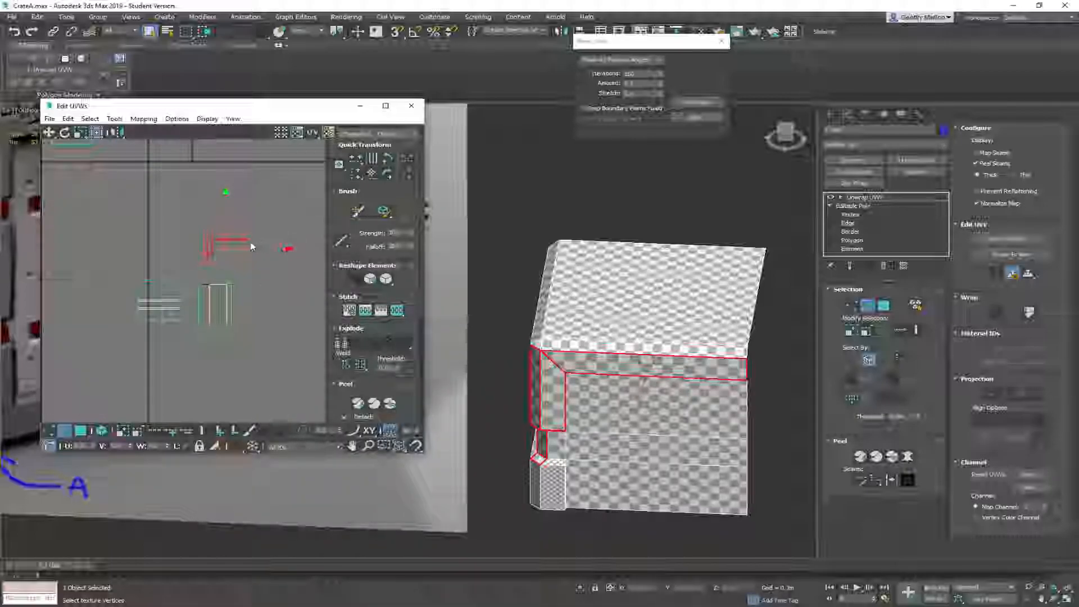
scroll(231, 283, "up", 3)
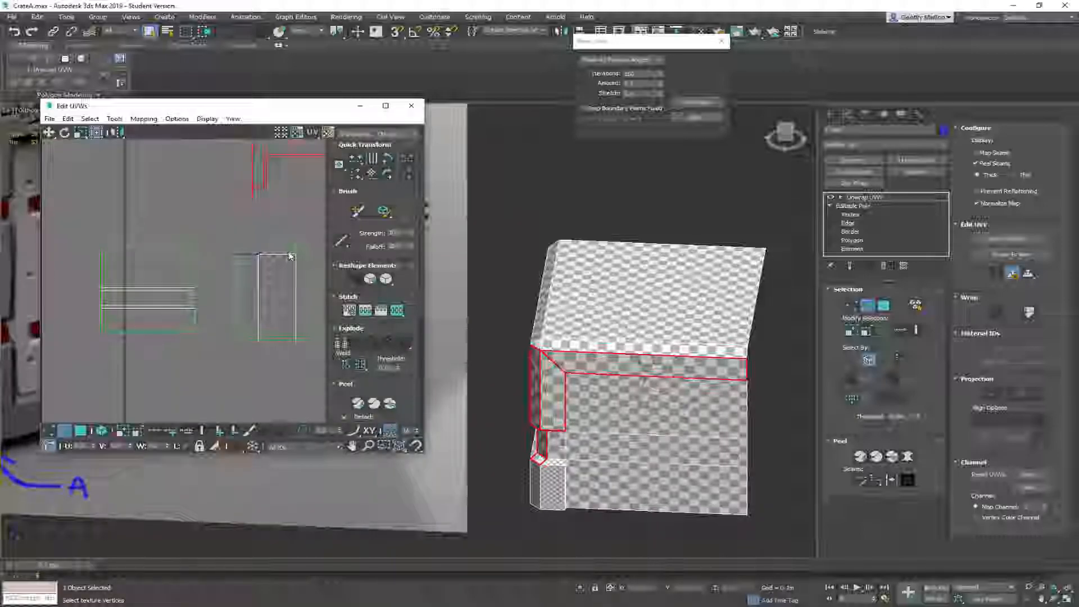
scroll(251, 298, "up", 3)
left_click(235, 321)
left_click(264, 319)
key("2")
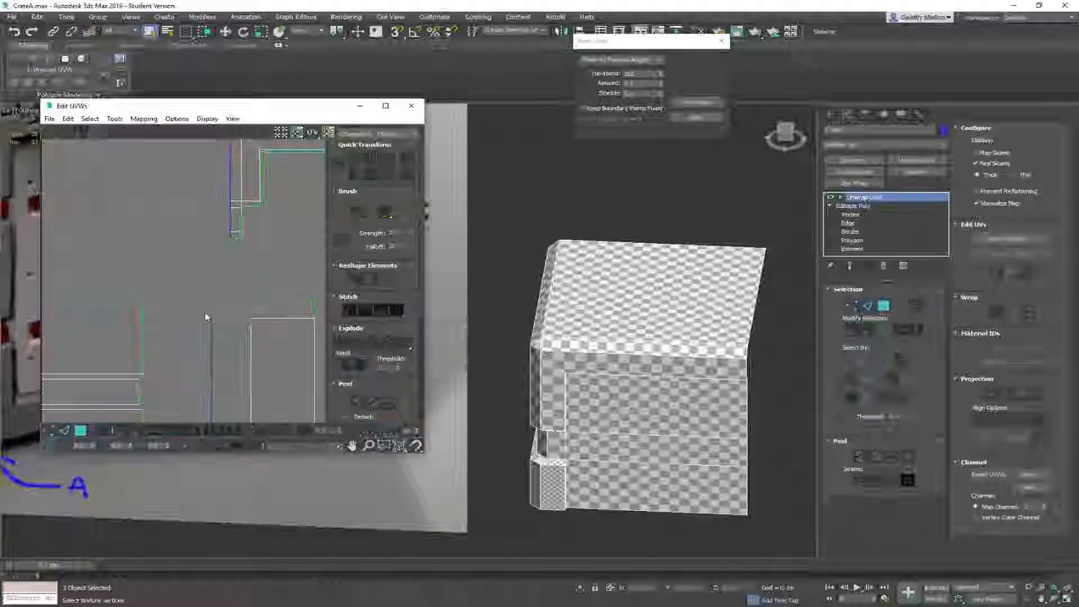
key("2")
left_click(244, 262)
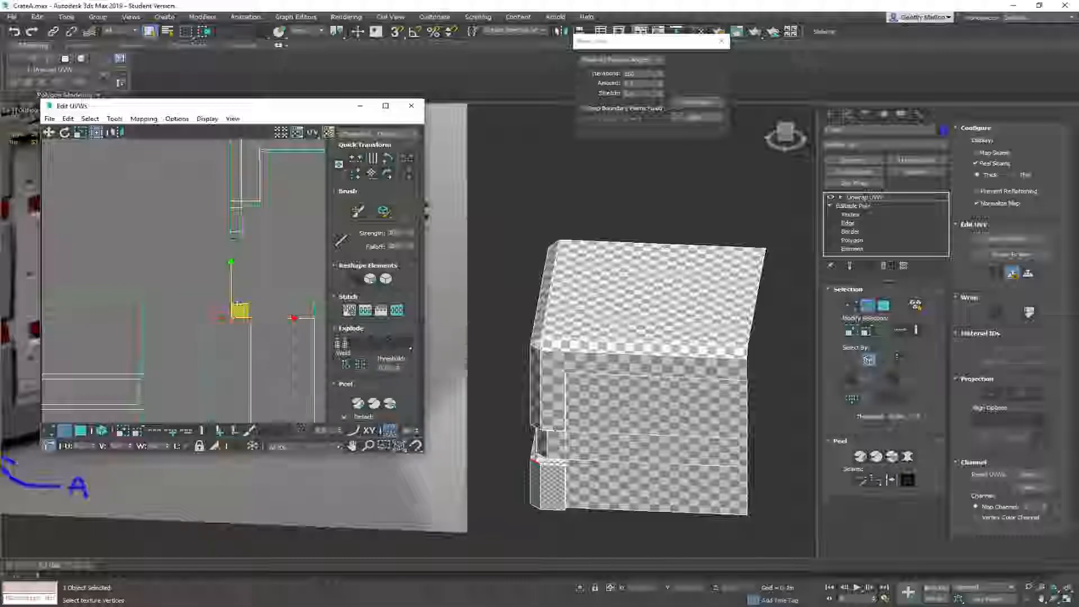
right_click(259, 264)
left_click(231, 227)
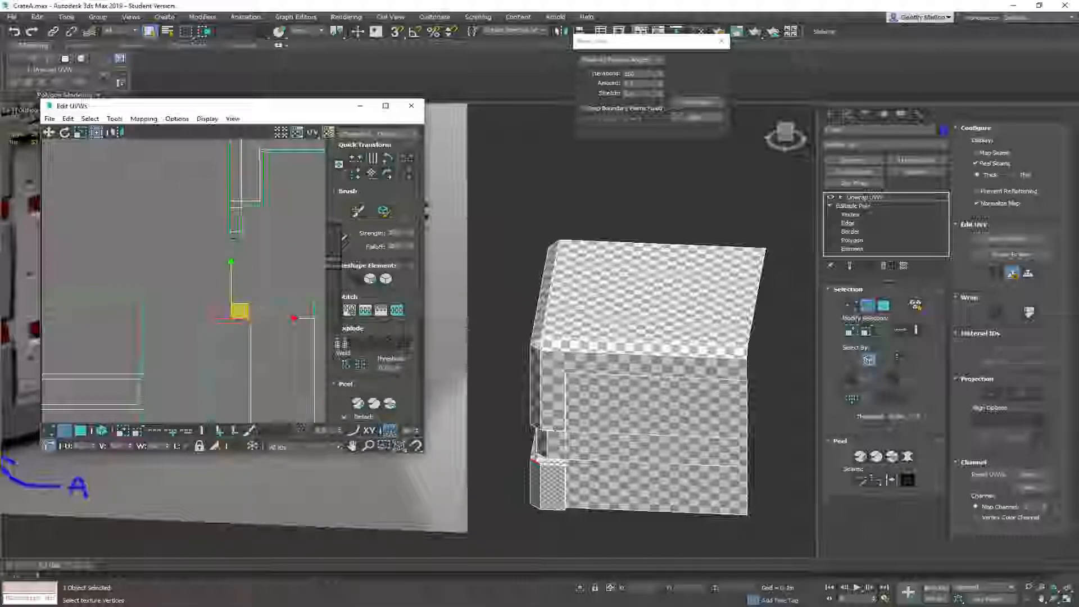
Select the small sloped face at the lower tip of the frame island and detach it
key("3")
left_click(233, 236)
right_click(289, 248)
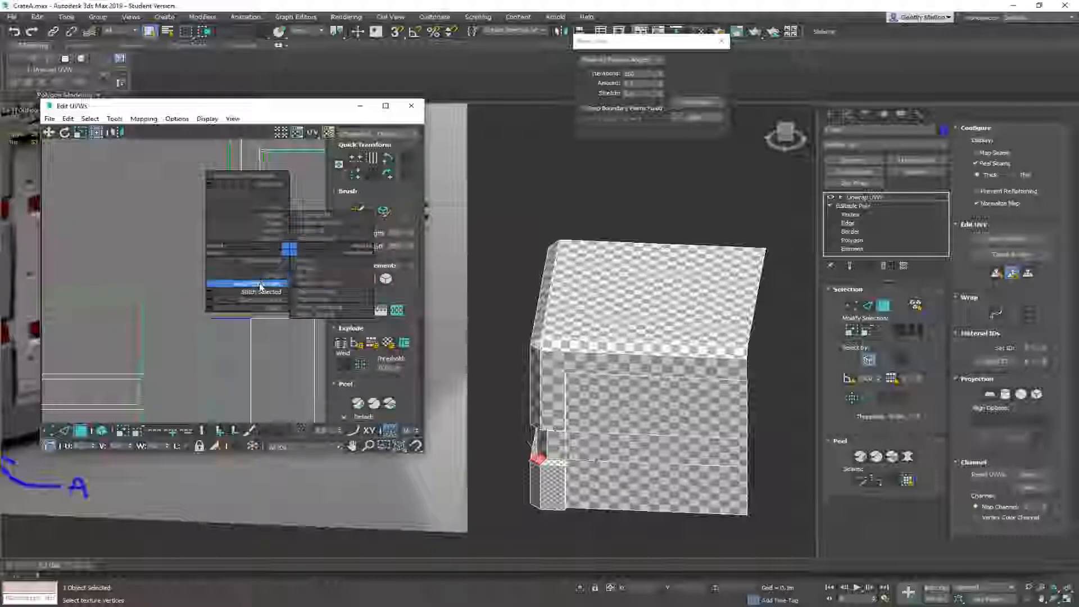
left_click(268, 276)
Stitch the detached sloped face to the free top edge of the lower corner block's side strip
key("2")
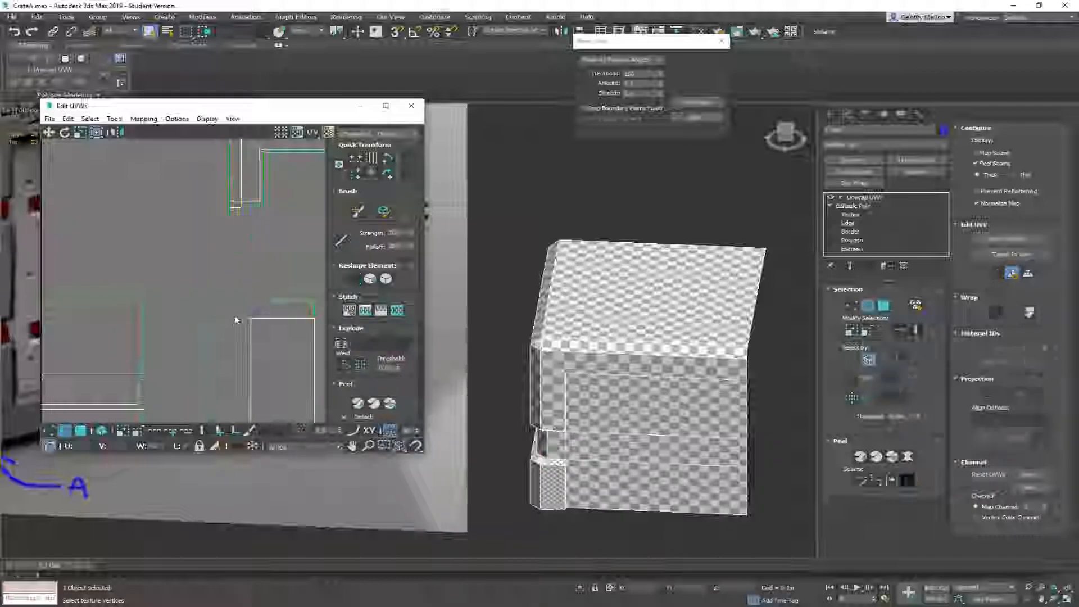
left_click(234, 318)
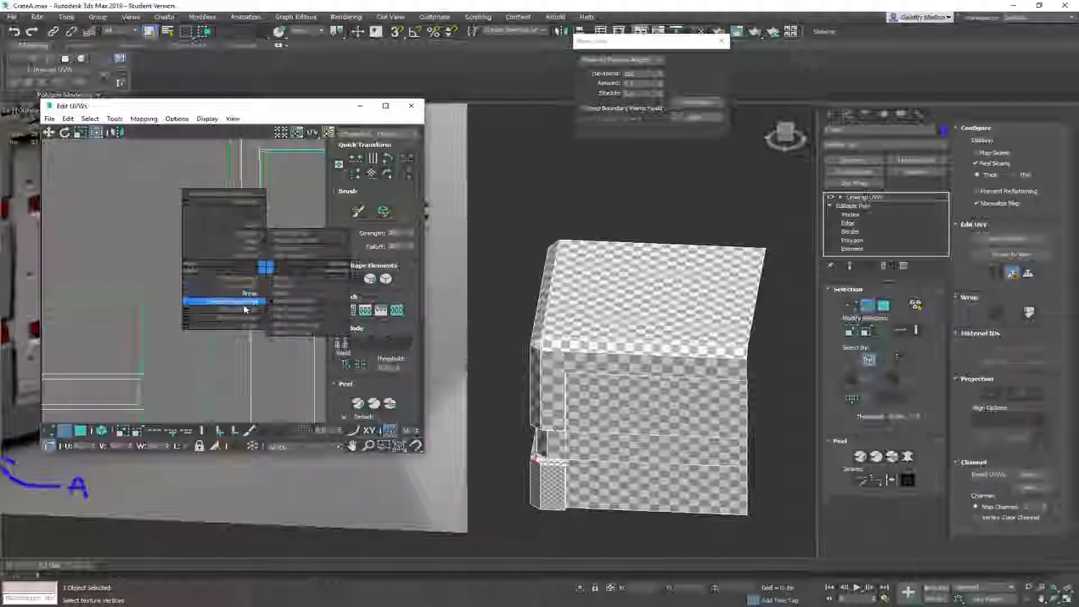
left_click(246, 309)
middle_click_drag(251, 240, 253, 221)
scroll(253, 221, "up", 2)
scroll(239, 264, "down", 3)
middle_click_drag(245, 281, 264, 345)
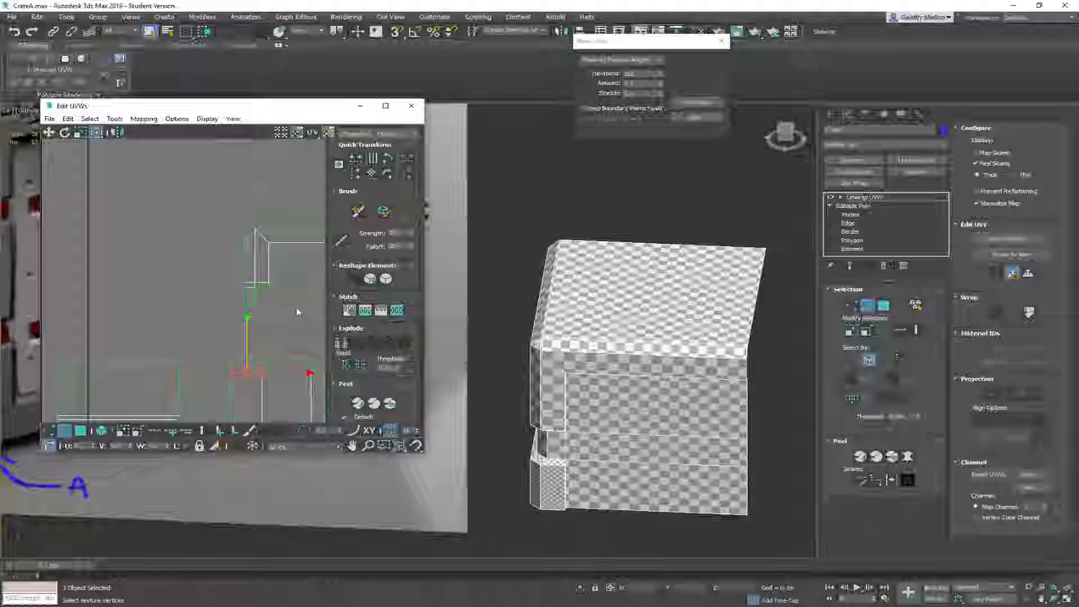
Detach the small face below the frame island's lower tip and stitch it along its matching edge
left_click_drag(229, 307, 253, 337)
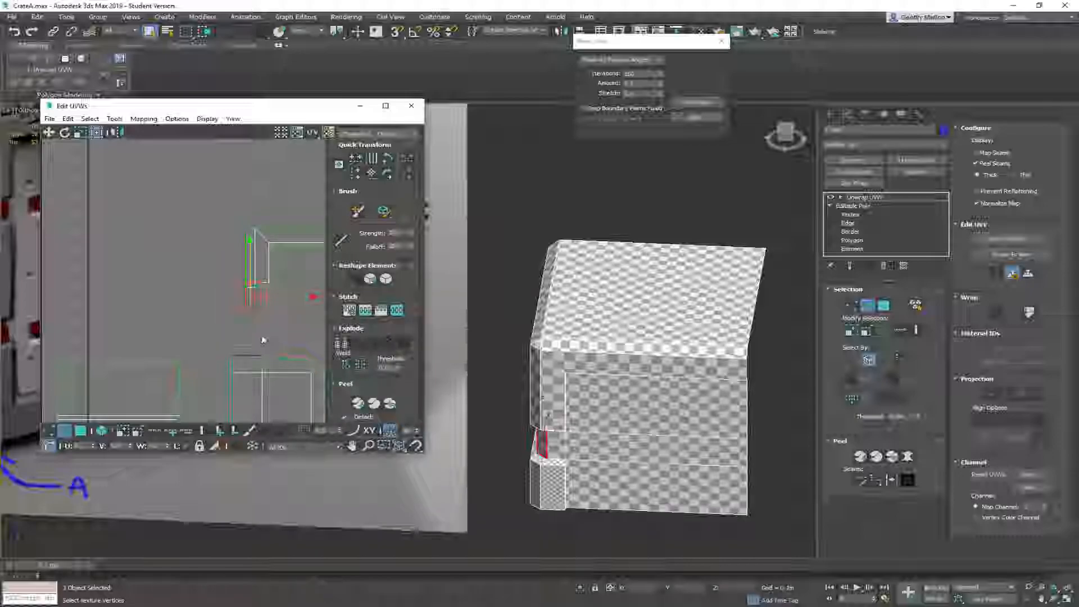
key("3")
left_click_drag(241, 295, 263, 302)
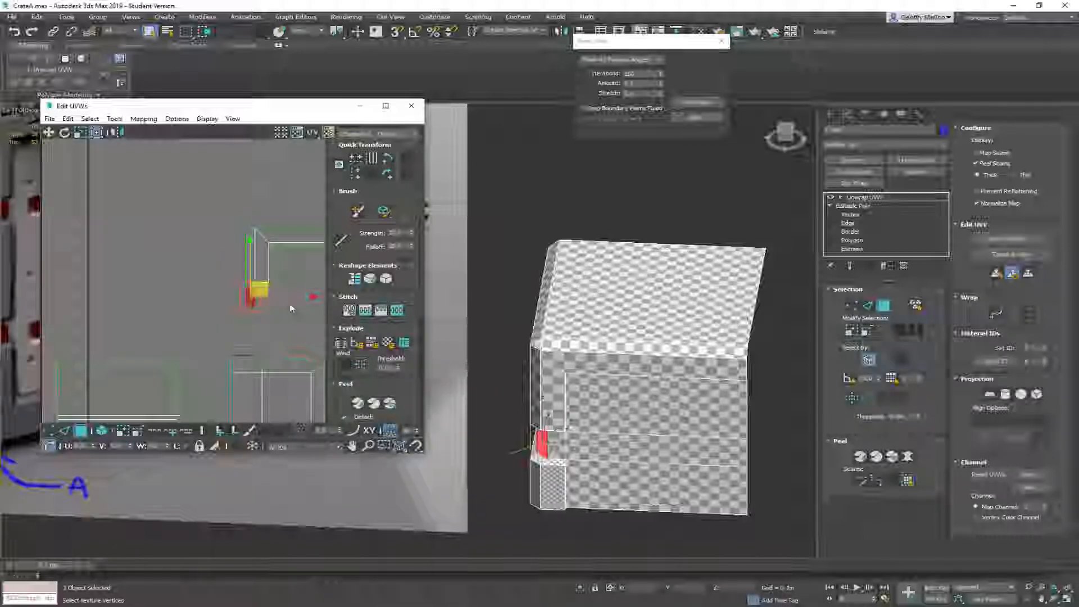
right_click(286, 301)
left_click(255, 333)
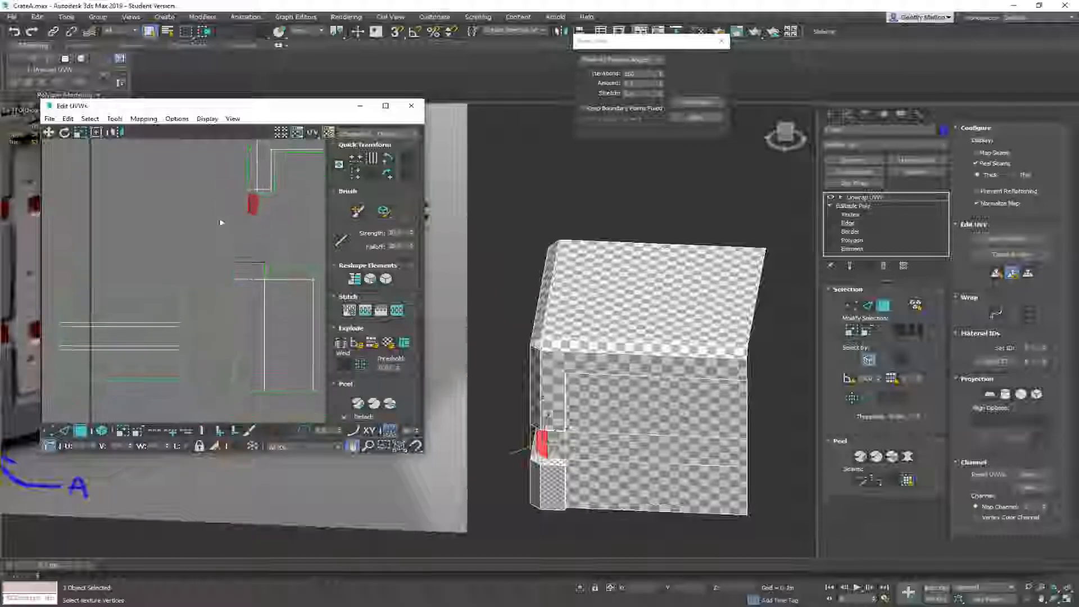
left_click(202, 333)
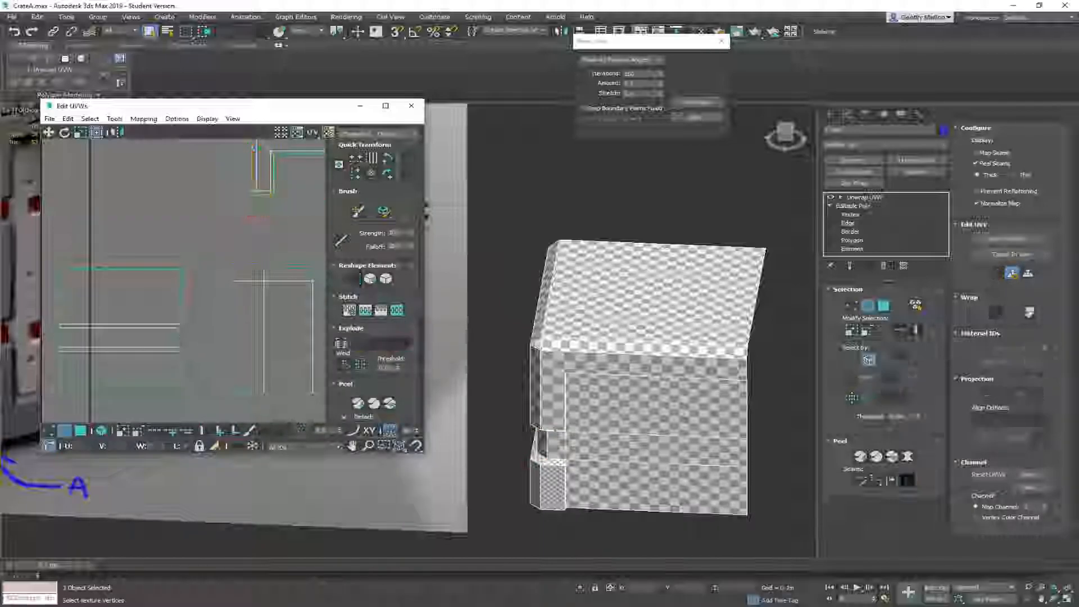
right_click(224, 319)
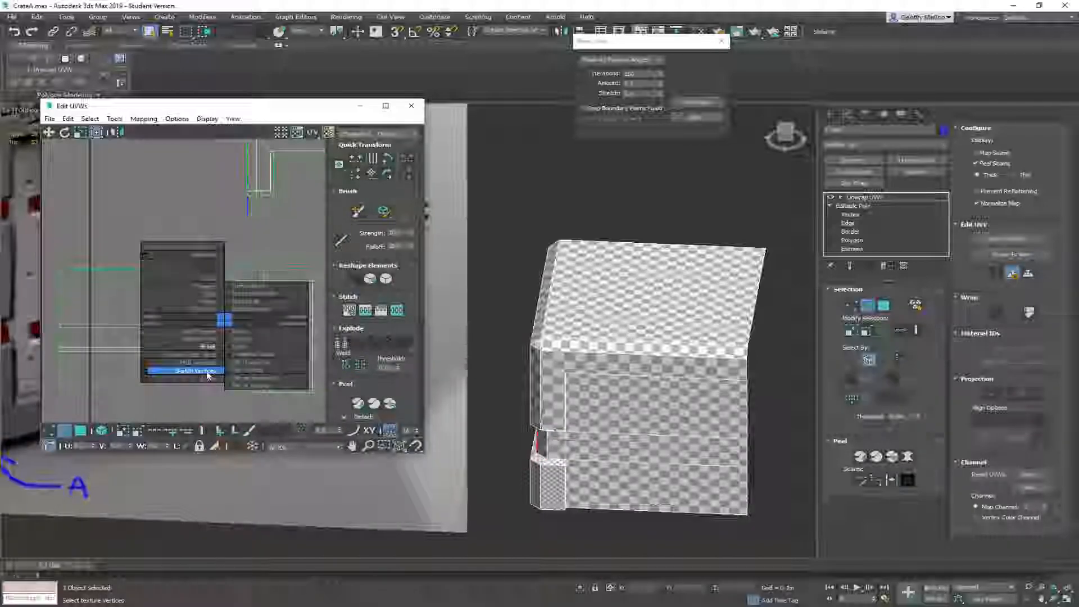
left_click(208, 369)
Select the faces of all the crate's UV islands in polygon mode
middle_click_drag(217, 339, 136, 374)
scroll(211, 315, "down", 4)
middle_click_drag(211, 313, 251, 281)
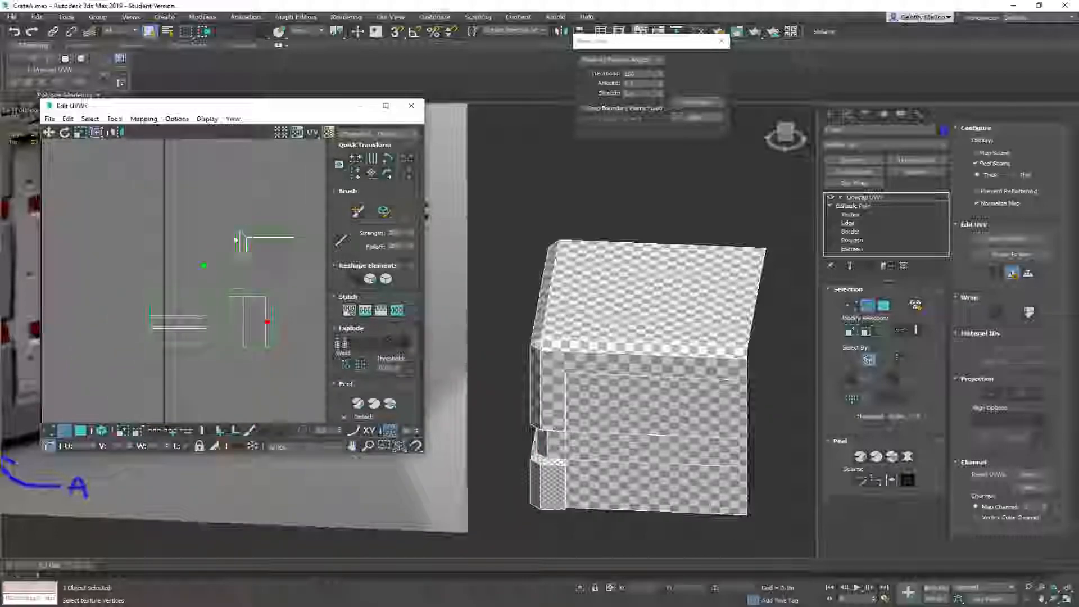
left_click_drag(270, 378, 163, 213)
scroll(225, 259, "down", 5)
middle_click_drag(219, 250, 251, 328)
left_click_drag(183, 260, 318, 417)
key("3")
left_click_drag(163, 231, 310, 415)
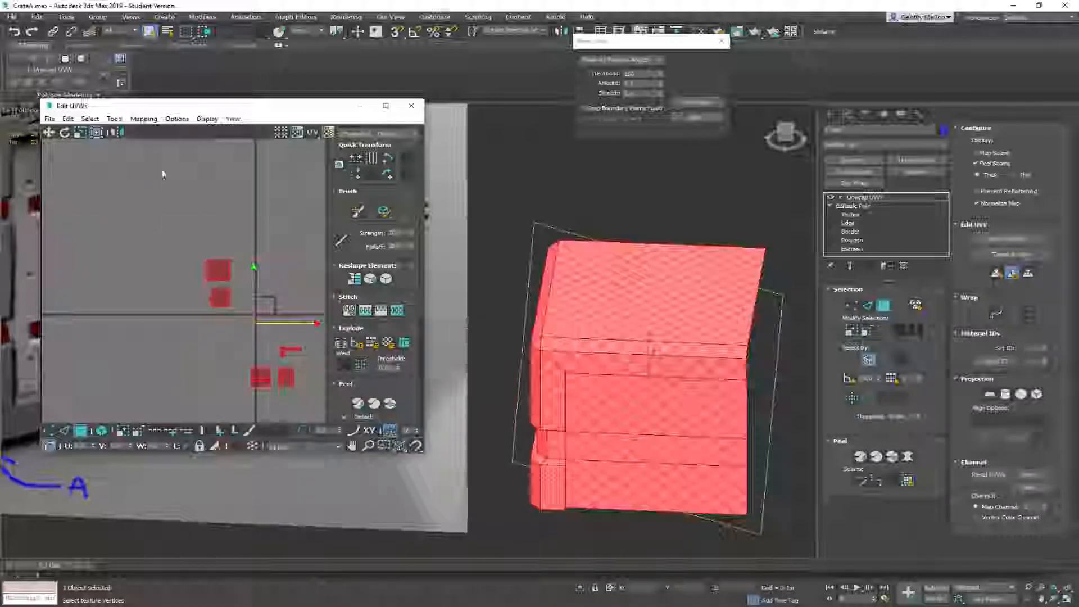
Pack all selected UV islands into the UV tile with Normalize Clusters and Rescale Clusters enabled
left_click(115, 120)
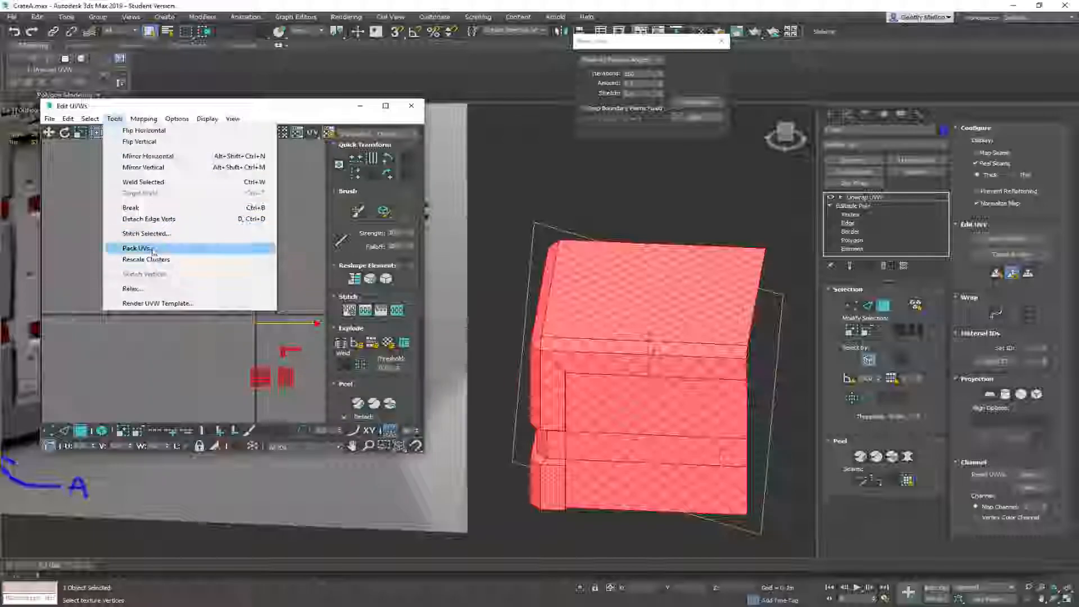
left_click(146, 248)
left_click(240, 148)
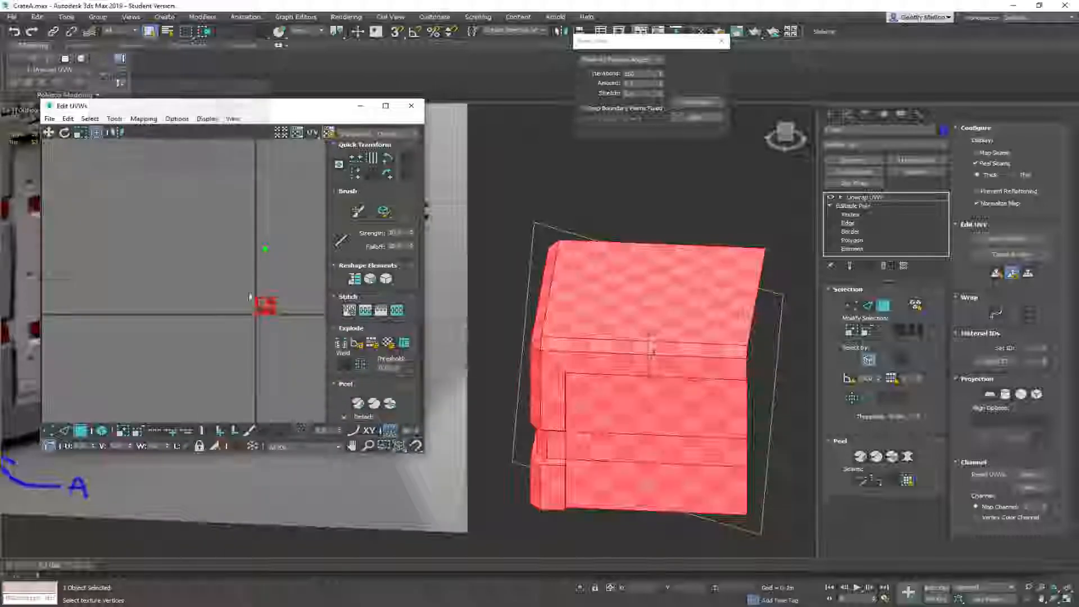
left_click(114, 120)
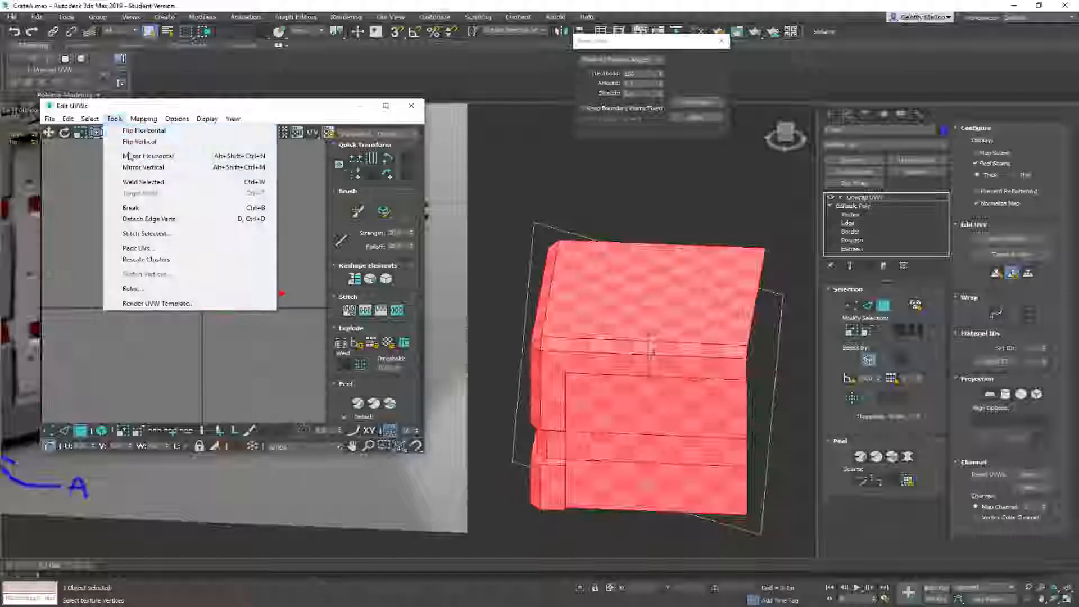
left_click(144, 246)
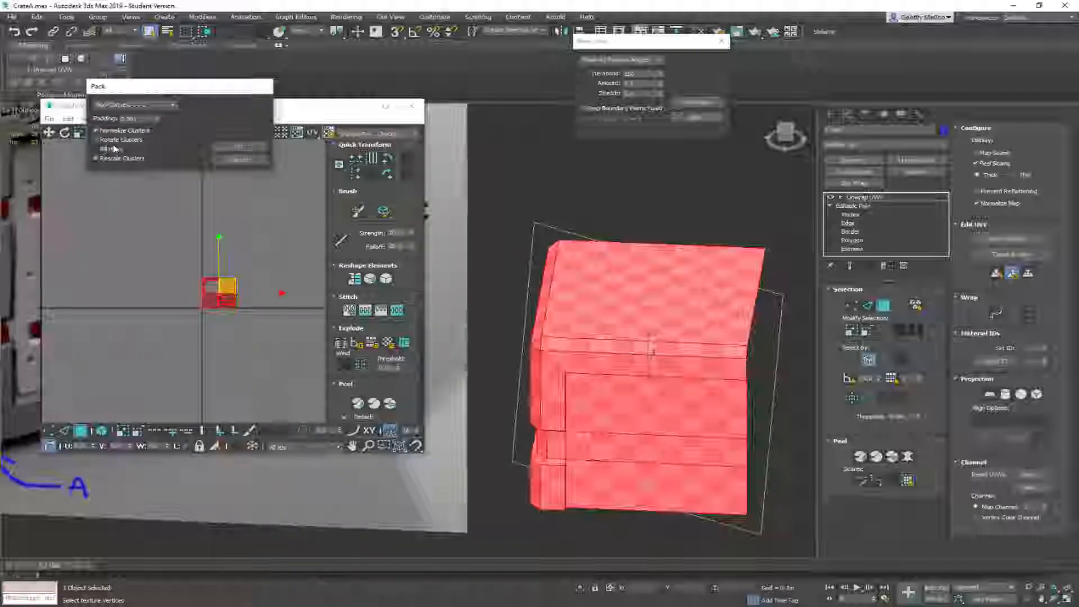
left_click(252, 148)
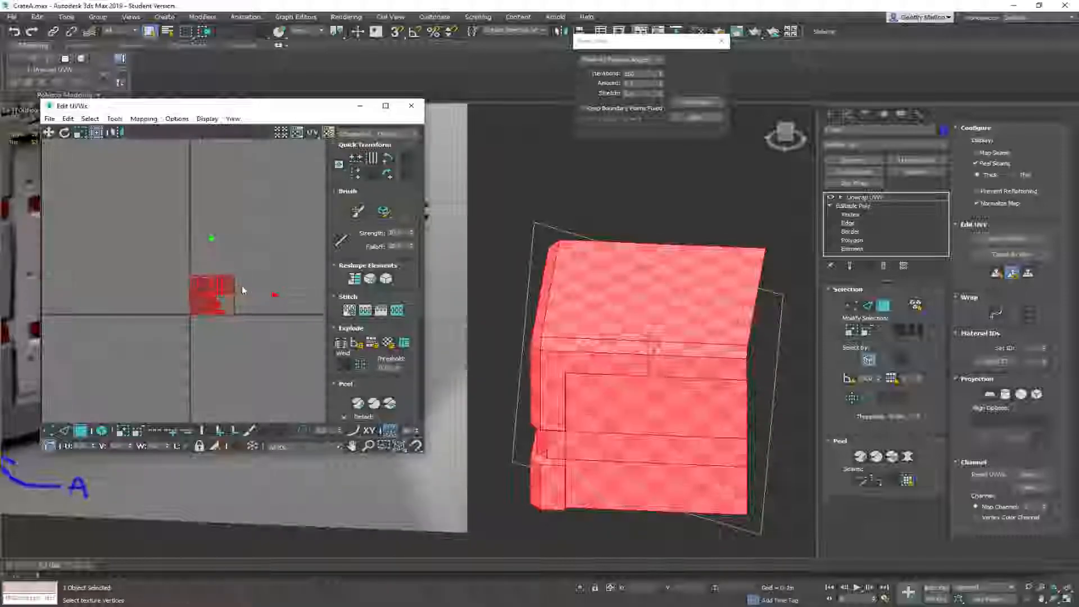
Examine the packed island layout and the checker pattern on the crate, and close the UV editor
scroll(260, 291, "up", 6)
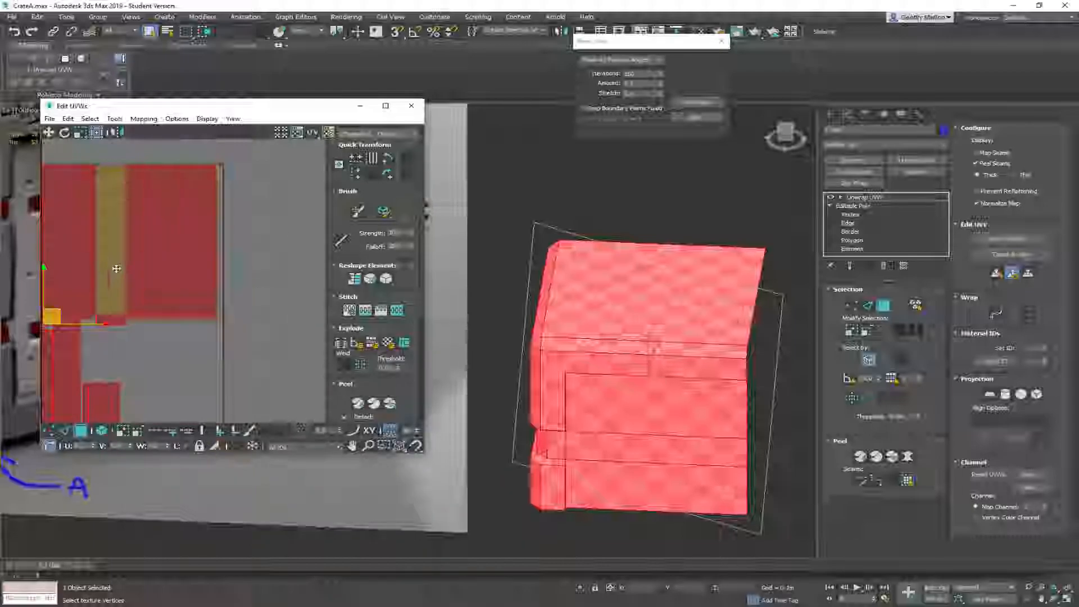
scroll(160, 285, "down", 6)
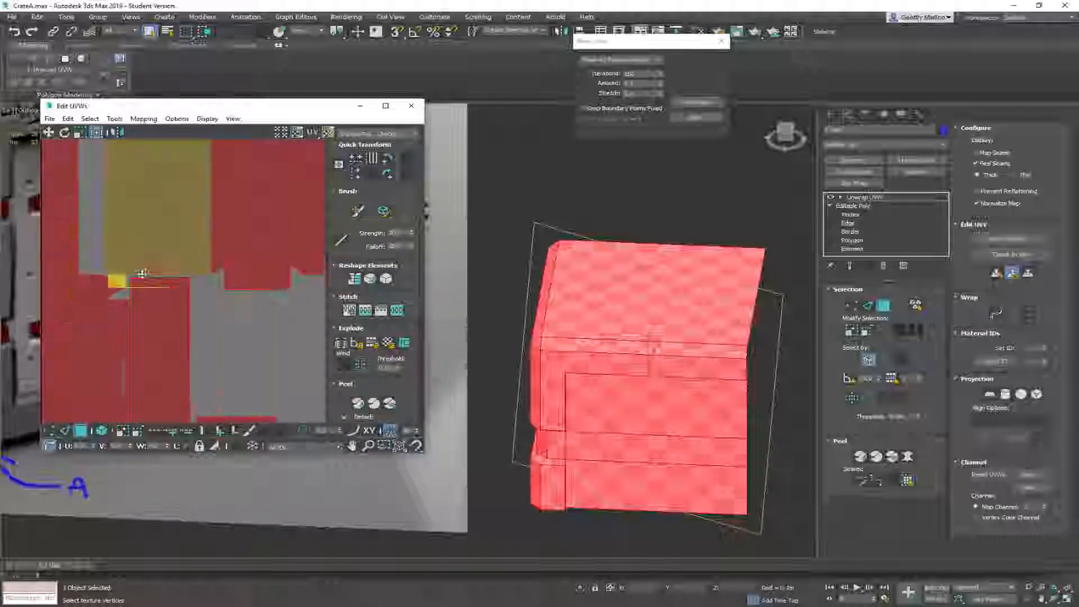
middle_click_drag(217, 235, 215, 237)
middle_click_drag(579, 290, 598, 233, "alt")
middle_click_drag(199, 265, 218, 292)
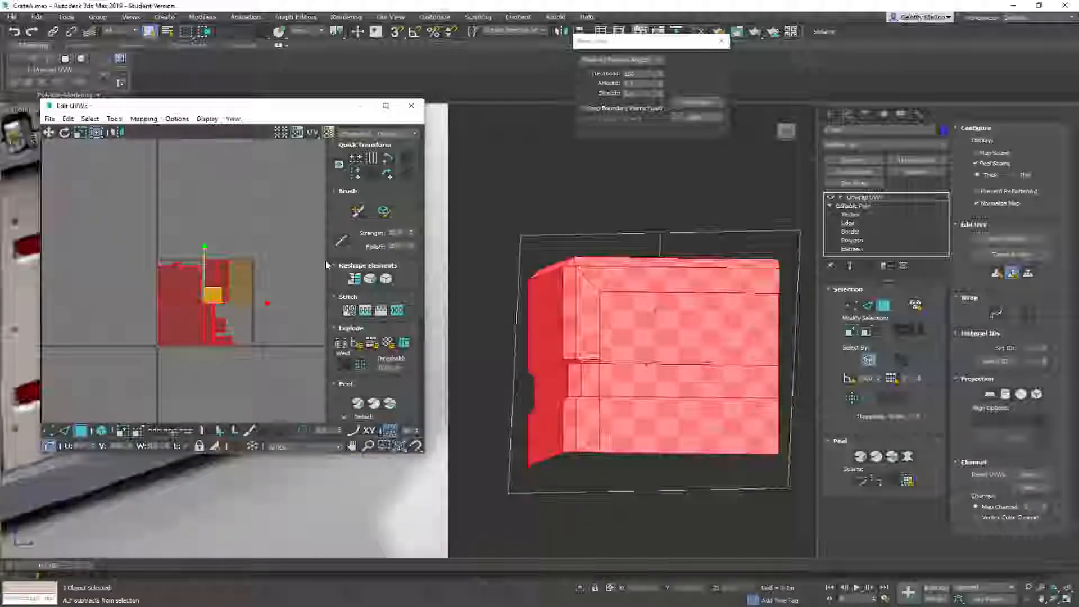
left_click(411, 106)
middle_click_drag(642, 302, 559, 281, "alt")
scroll(596, 310, "down", 4)
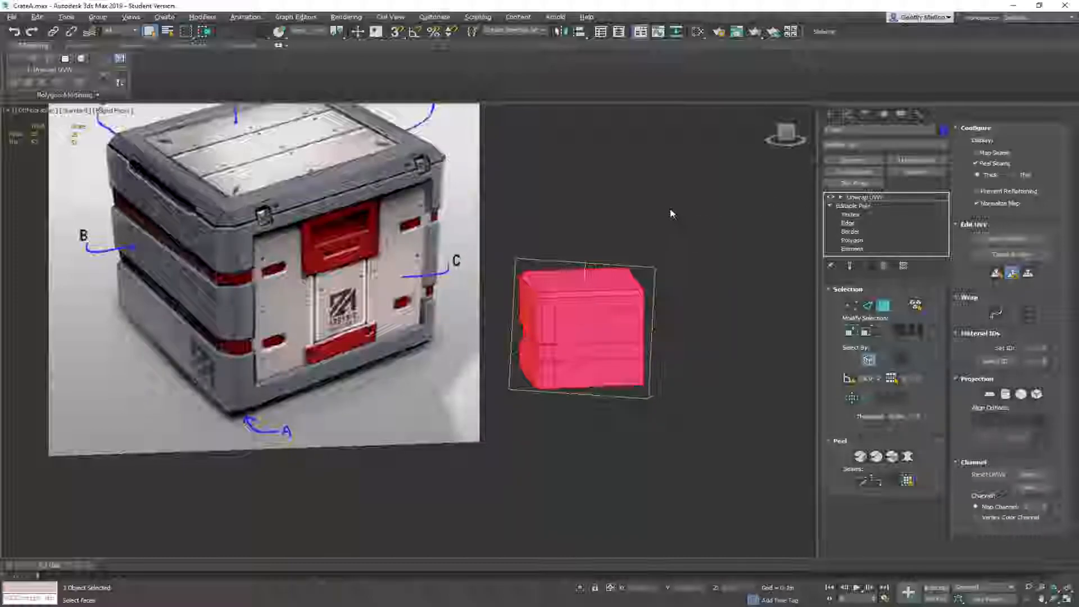
Collapse the unwrap into an editable poly and add a Symmetry modifier on the X axis with Flip enabled
key("ctrl+z")
left_click(851, 163)
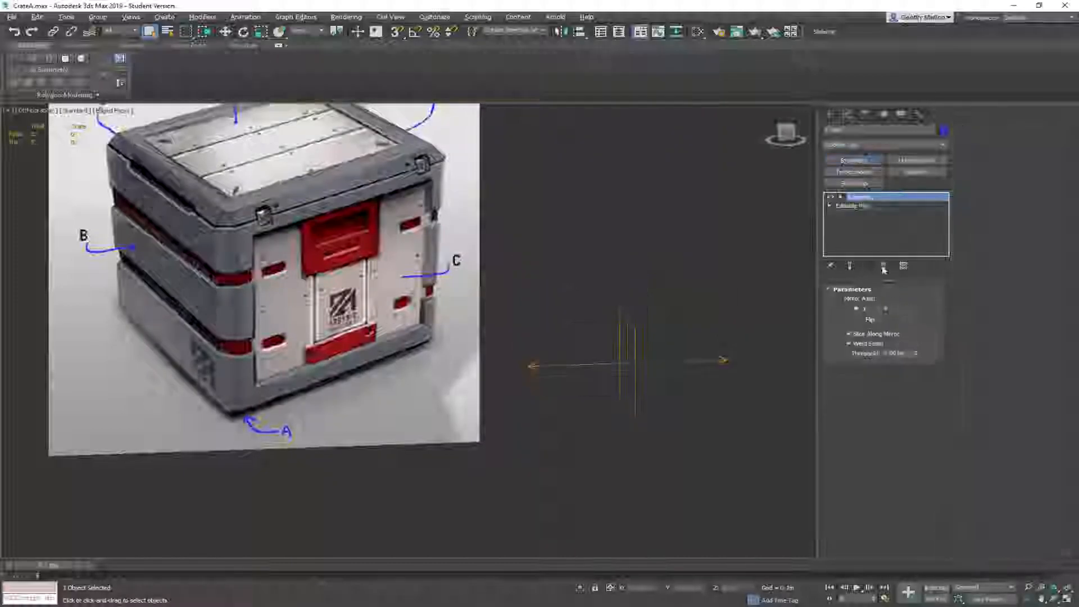
left_click(881, 310)
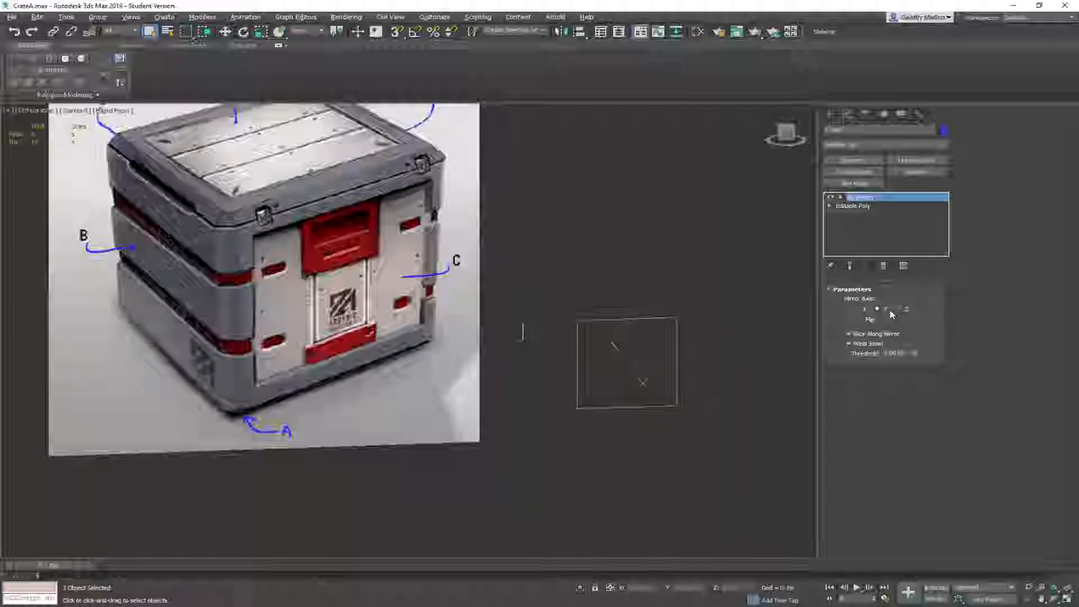
left_click(858, 309)
left_click(862, 319)
middle_click_drag(756, 282, 668, 304, "alt")
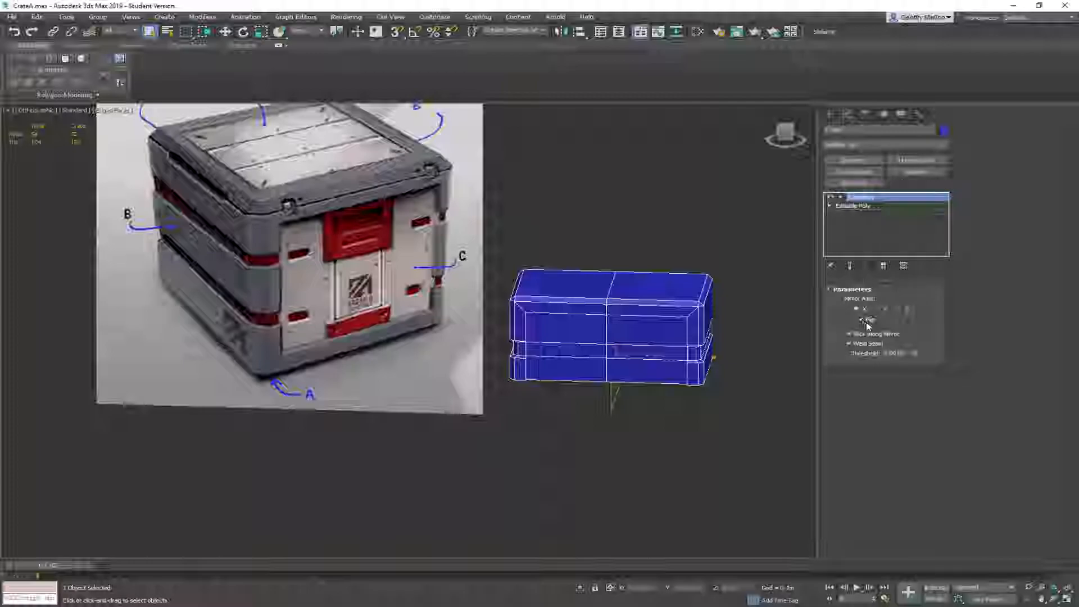
Add a second Symmetry modifier that mirrors the crate along the Z axis
left_click(853, 167)
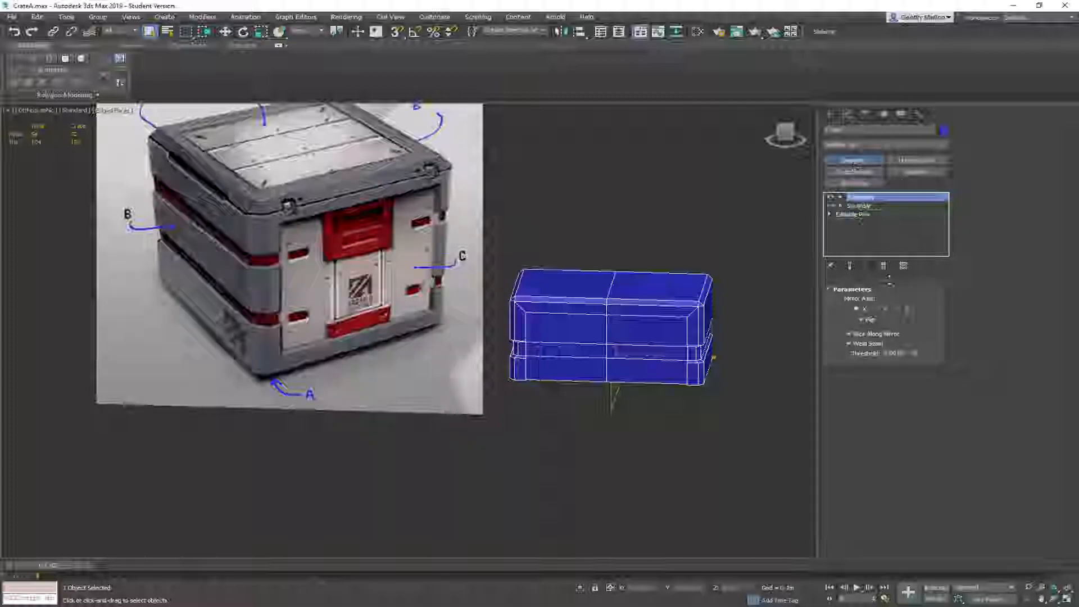
left_click(898, 308)
mouse_move(669, 326)
middle_mouse_down("alt")
mouse_move(731, 340)
mouse_move(686, 328)
middle_mouse_up("alt")
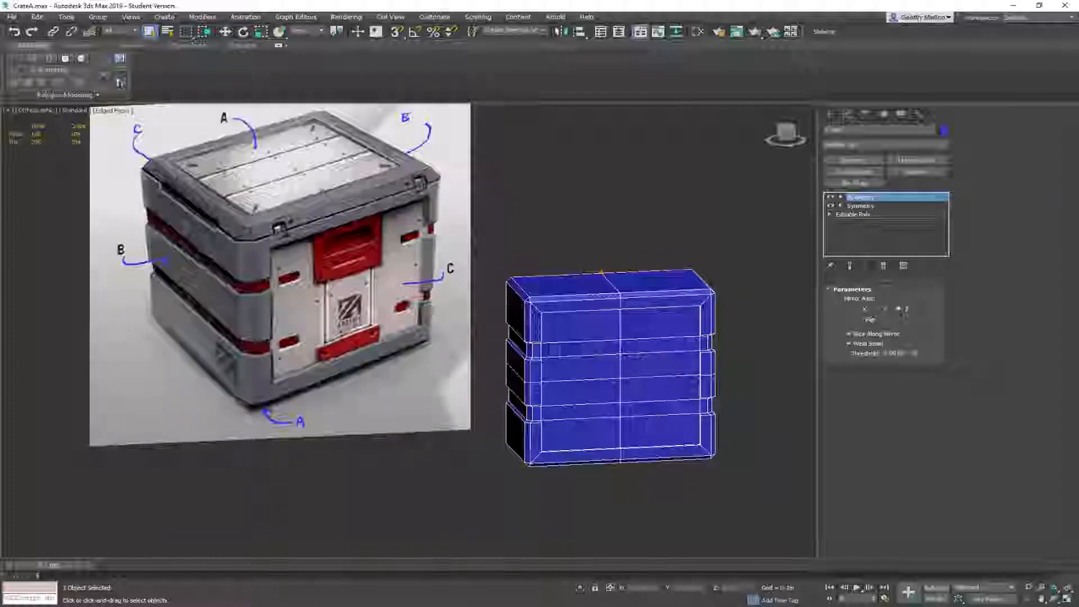
middle_click_drag(608, 368, 669, 219, "alt")
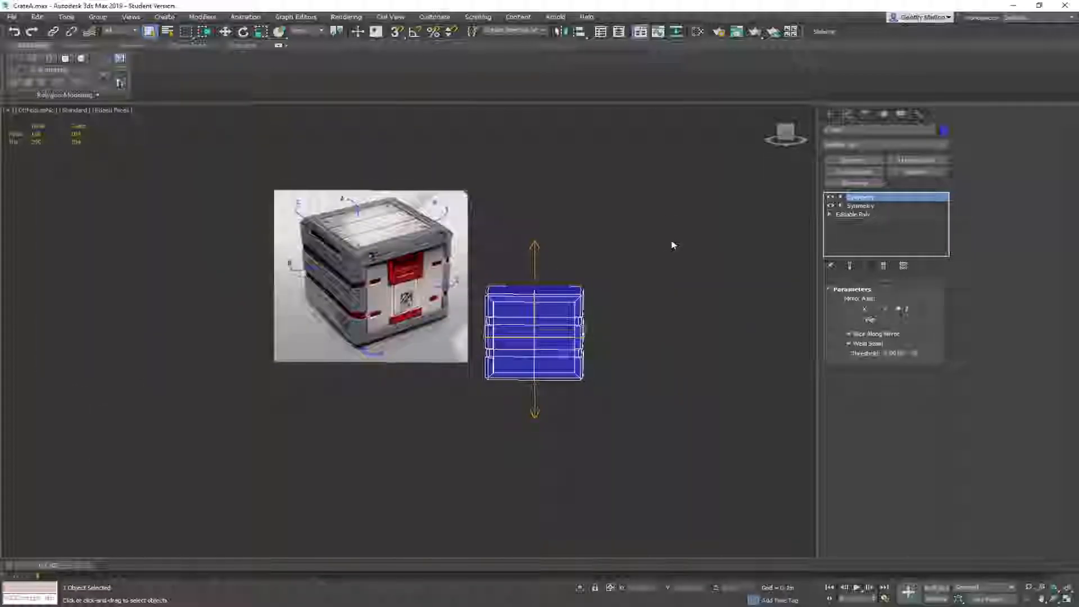
Convert the mirrored crate to an editable poly
right_click(674, 241)
mouse_move(750, 344)
left_click(802, 348)
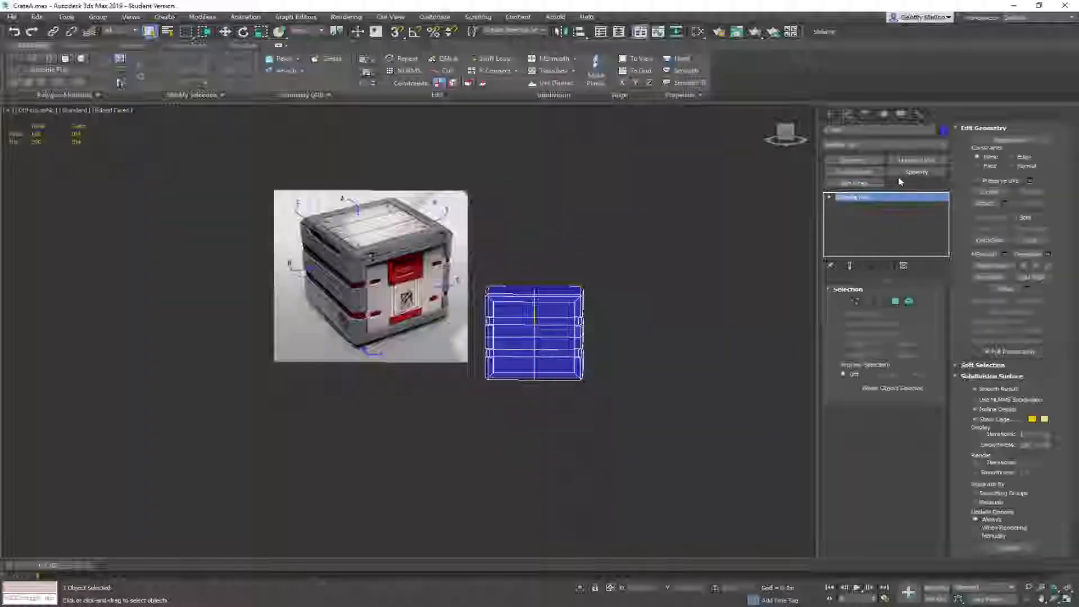
Add an Unwrap UVW modifier to the crate, select all its faces and open the UV editor
key("3")
key("ctrl+a")
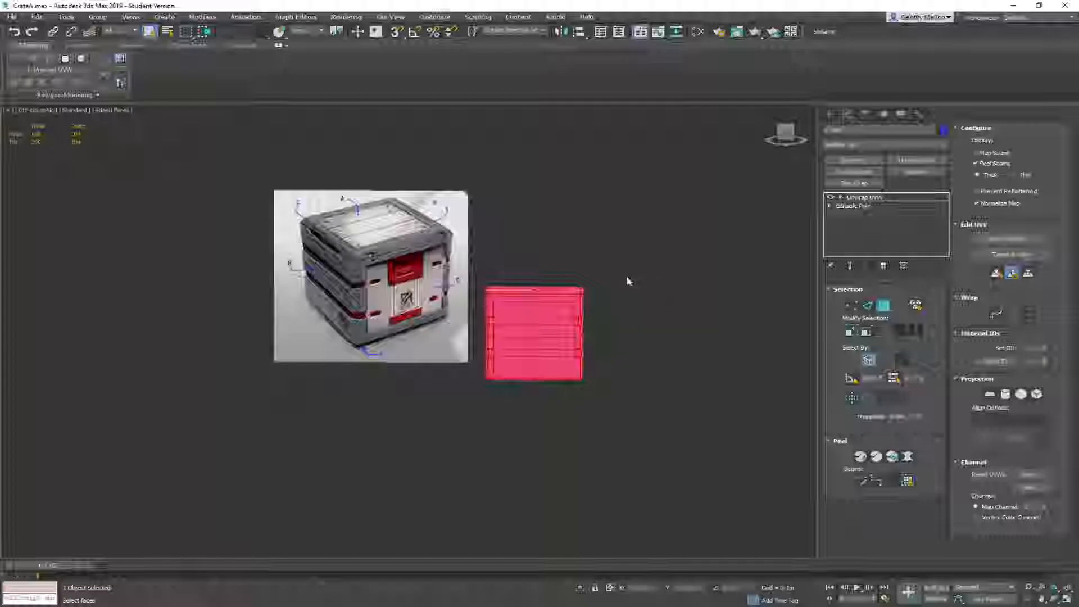
left_click(1006, 239)
scroll(208, 228, "down", 3)
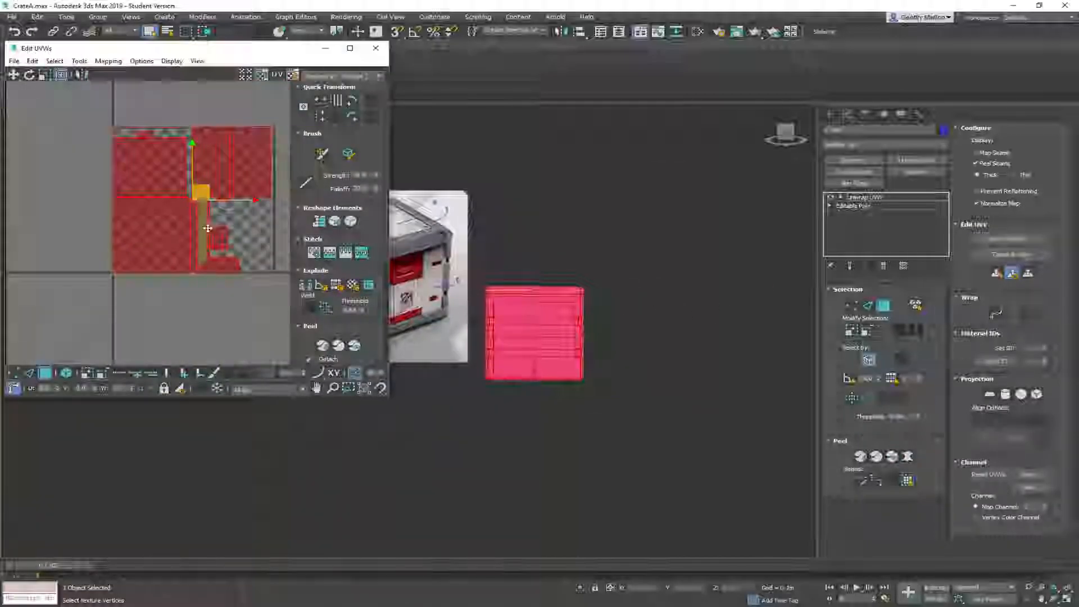
scroll(208, 228, "down", 3)
scroll(565, 274, "up", 6)
scroll(565, 274, "down", 3)
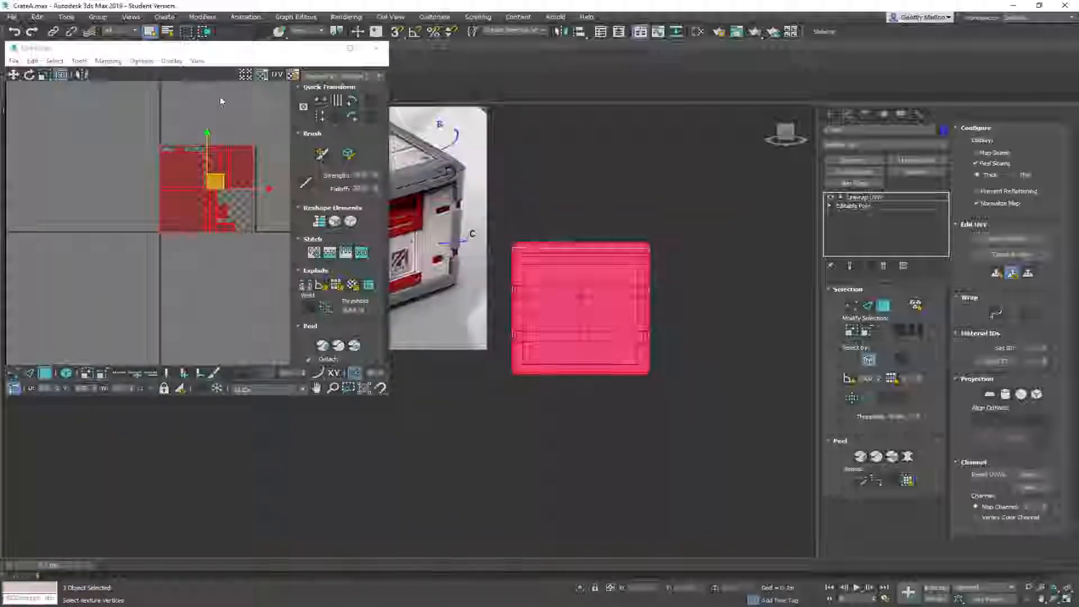
Switch the displayed map to the coloured UV texture checker and hide the map in the UV editor's background
left_click(331, 77)
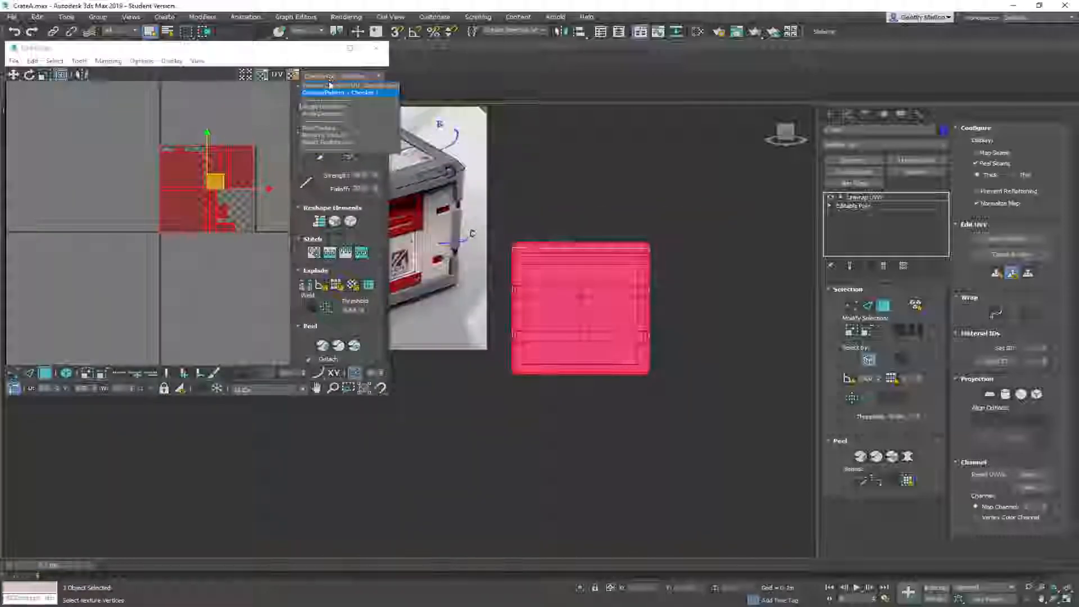
left_click(331, 86)
left_click(261, 74)
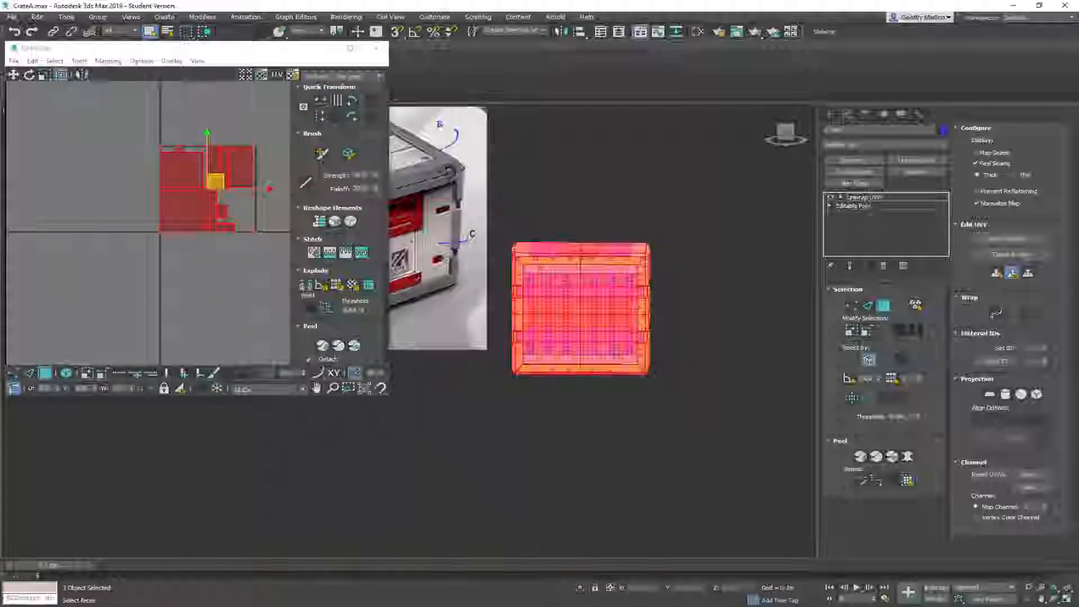
Turn off the shading of selected faces in the viewport and check the coloured checker texture on the crate
scroll(582, 305, "up", 3)
scroll(559, 282, "down", 2)
key("F2")
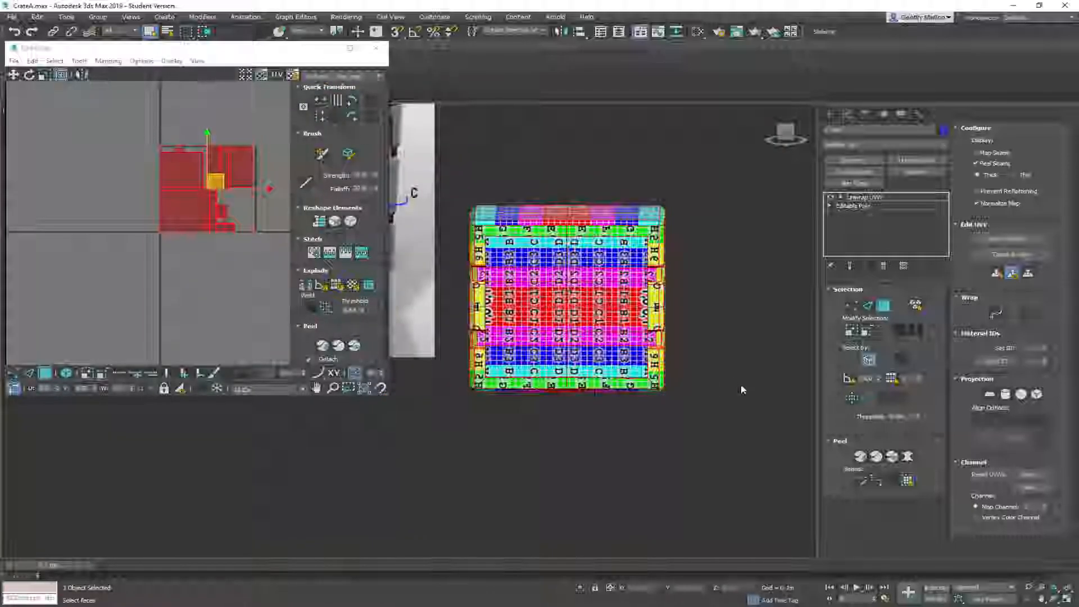
mouse_move(538, 295)
middle_mouse_down()
mouse_move(550, 286)
mouse_move(547, 300)
middle_mouse_up()
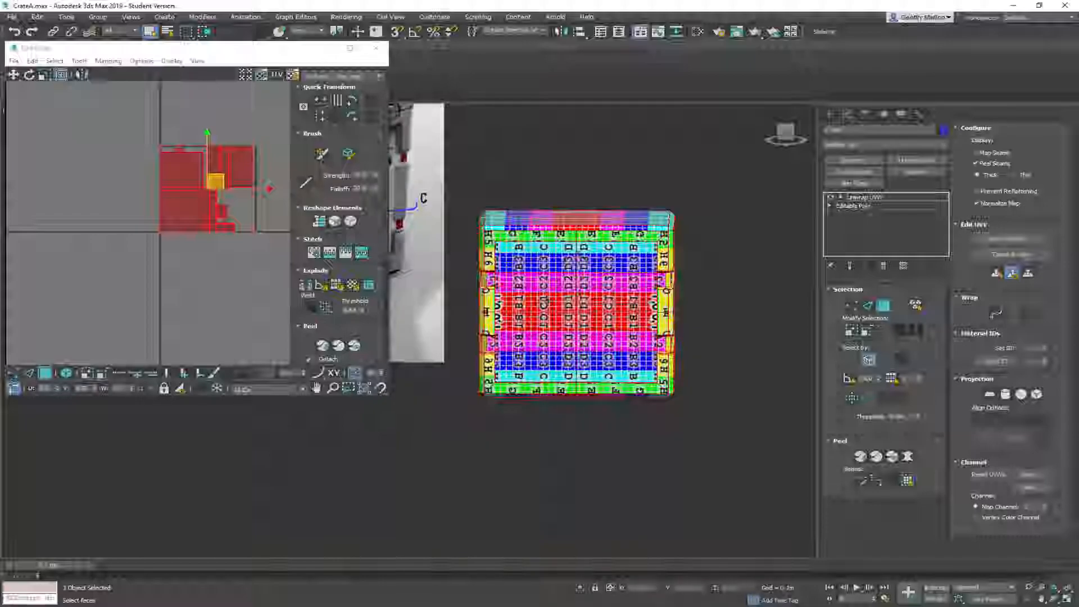
scroll(218, 247, "up", 4)
scroll(149, 234, "down", 3)
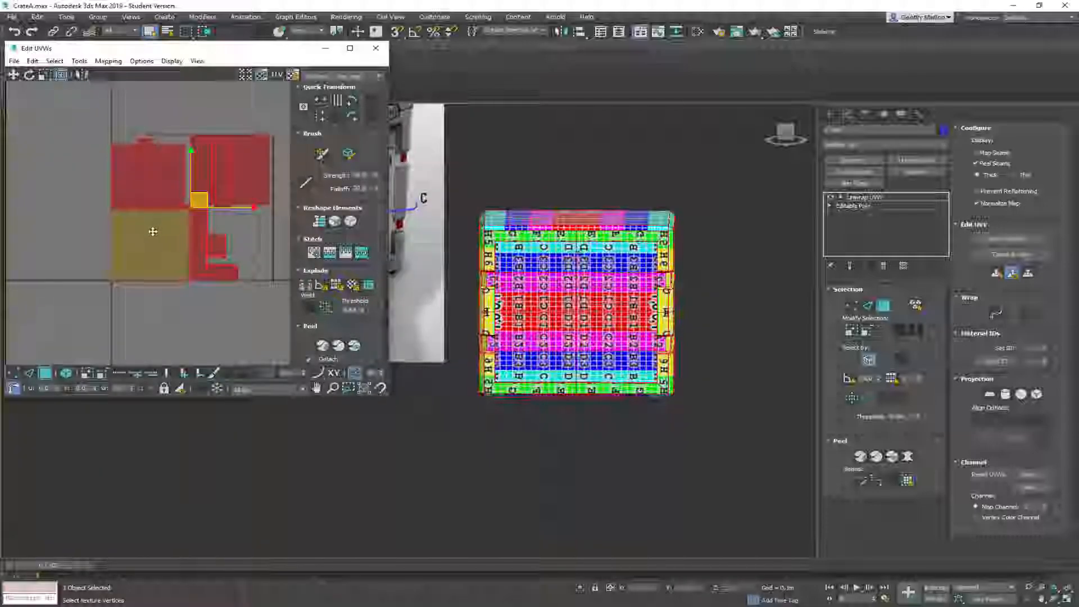
Turn on element selection and move the lower square island out of the UV tile into the empty area below
left_click(217, 330)
left_click(171, 262)
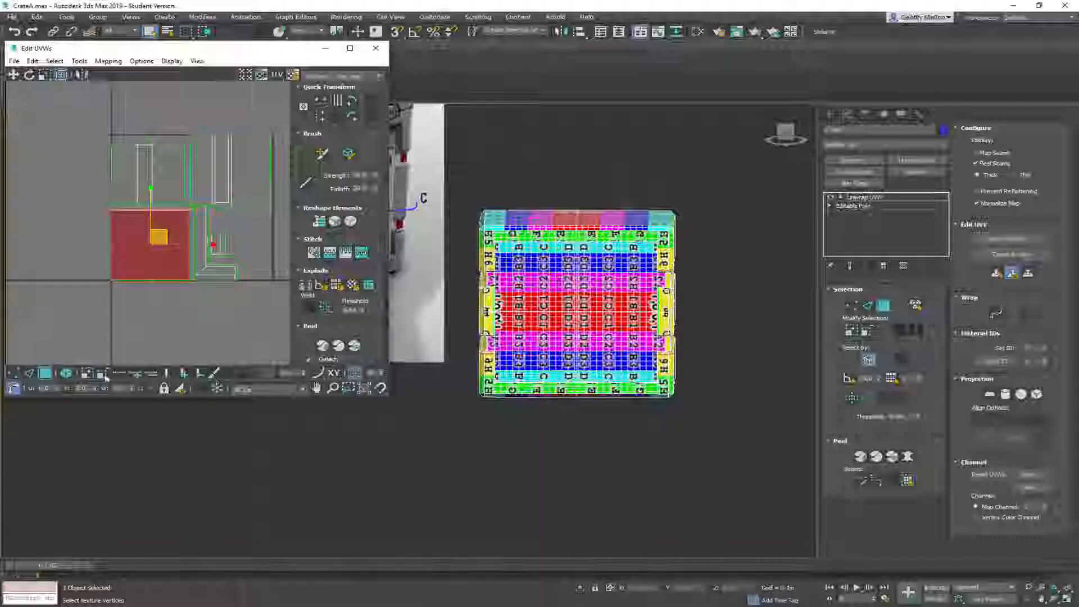
left_click(66, 376)
scroll(169, 289, "down", 3)
left_click(167, 273)
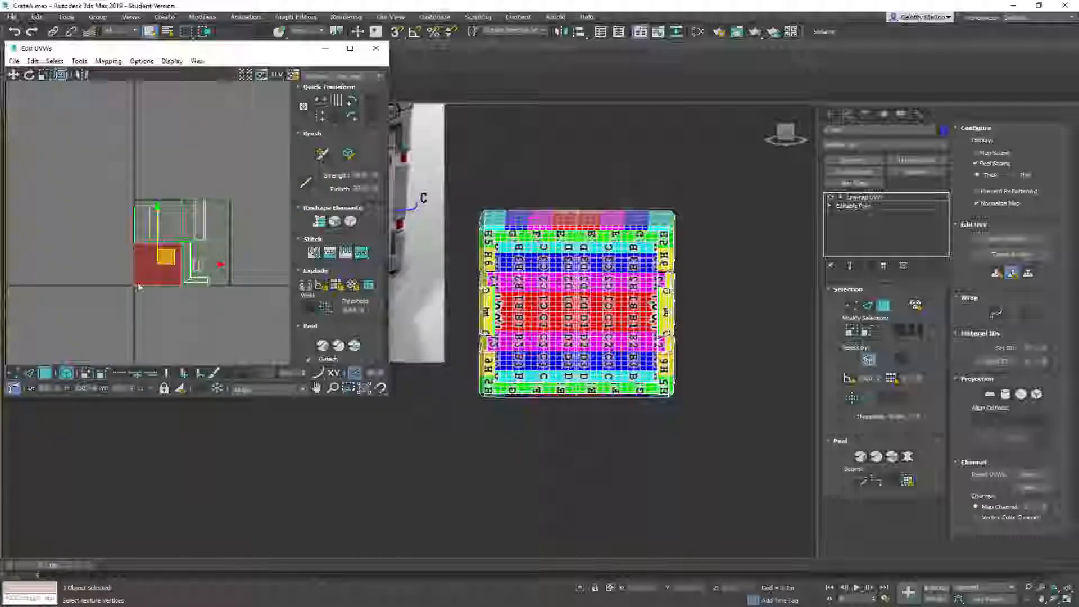
scroll(186, 283, "down", 2)
middle_click_drag(186, 283, 208, 238)
left_click_drag(195, 218, 169, 317)
Separate the stacked square islands by moving one of them horizontally clear of the others
middle_click_drag(224, 266, 253, 199)
middle_click_drag(586, 239, 460, 269, "alt")
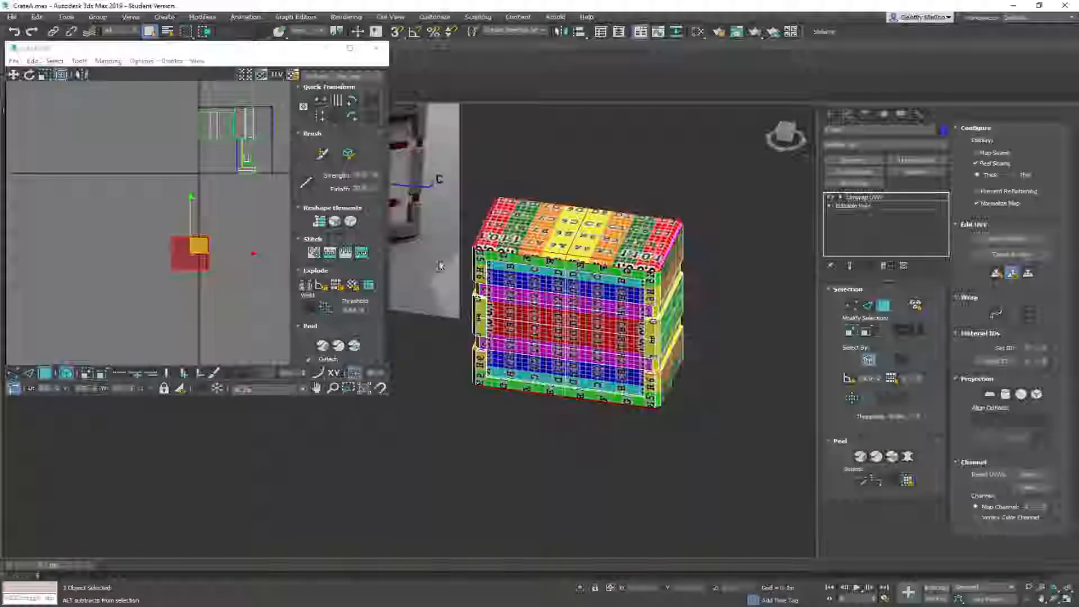
scroll(239, 248, "up", 3)
middle_click_drag(239, 248, 214, 231)
left_click(256, 250)
left_click(179, 250)
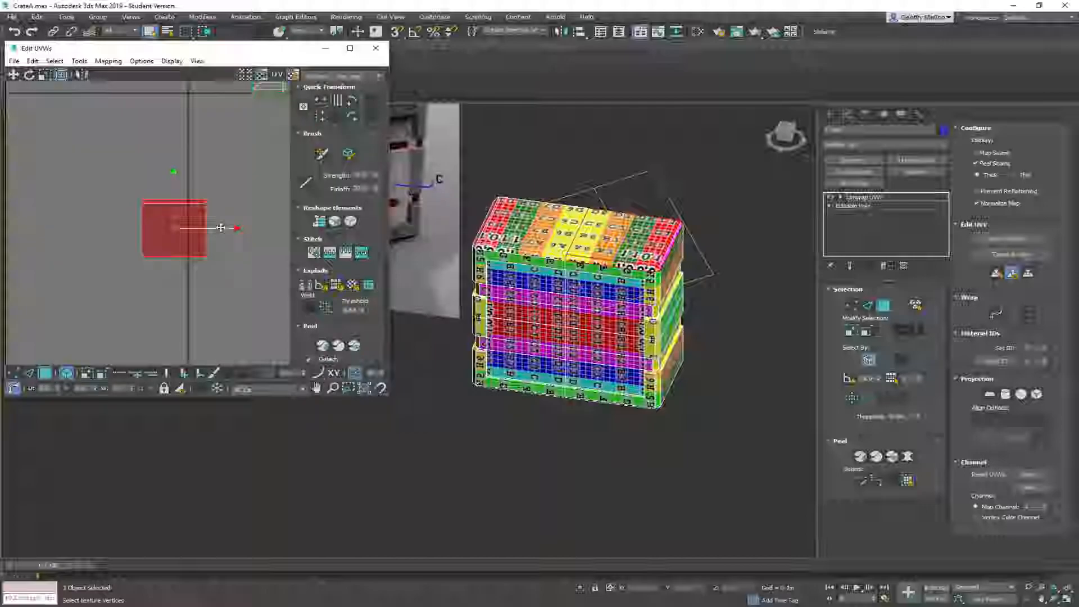
left_click_drag(219, 228, 317, 236)
left_click(183, 234)
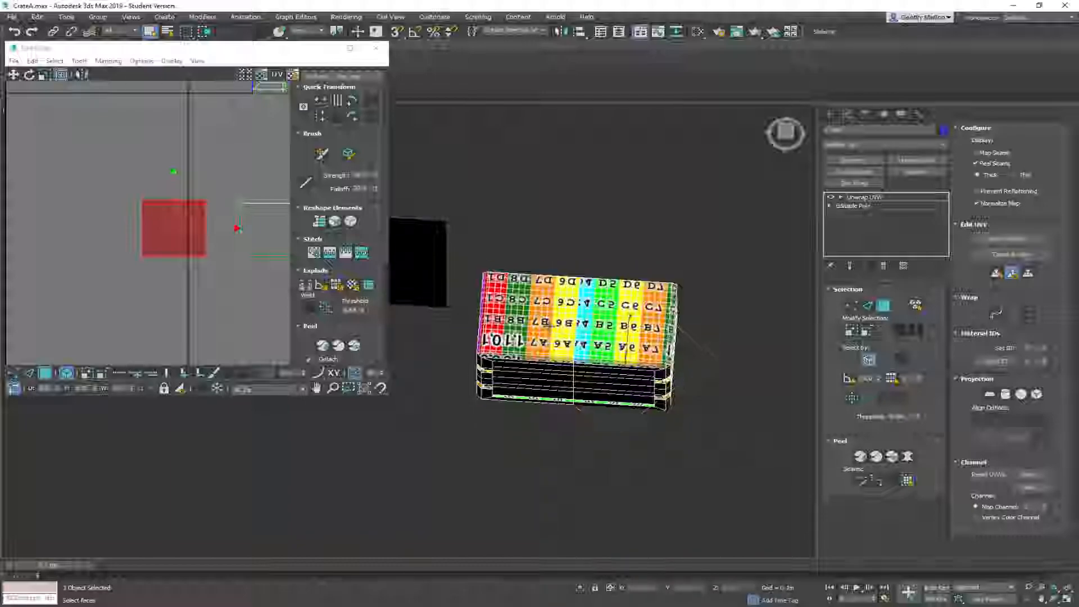
Toggle the shading of selected faces to locate the remaining square on the crate, and try mirroring that island horizontally
middle_click_drag(610, 279, 596, 293, "alt")
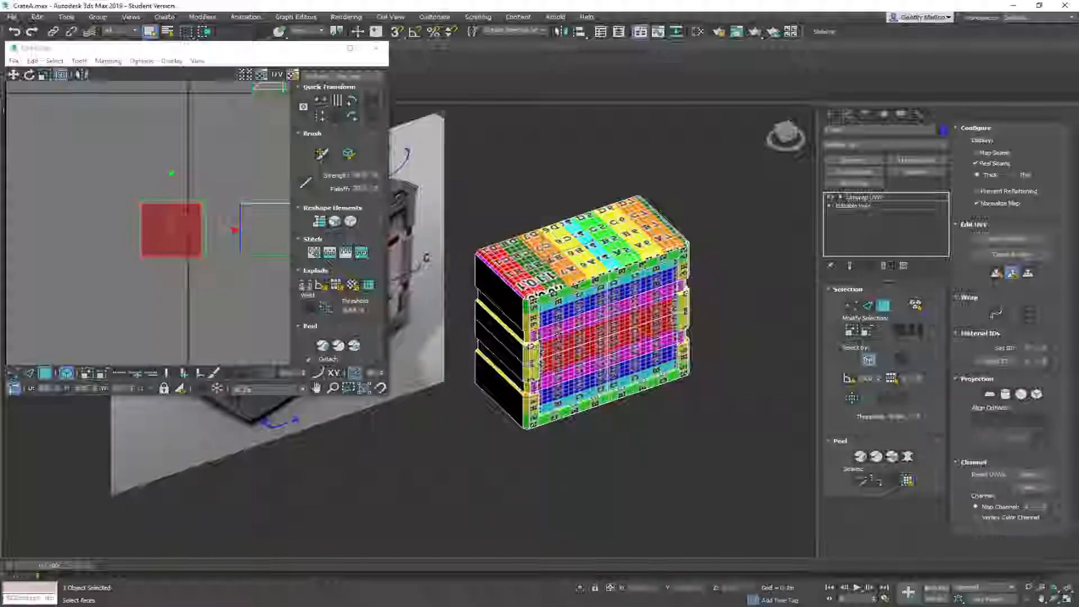
left_click_drag(206, 178, 161, 286)
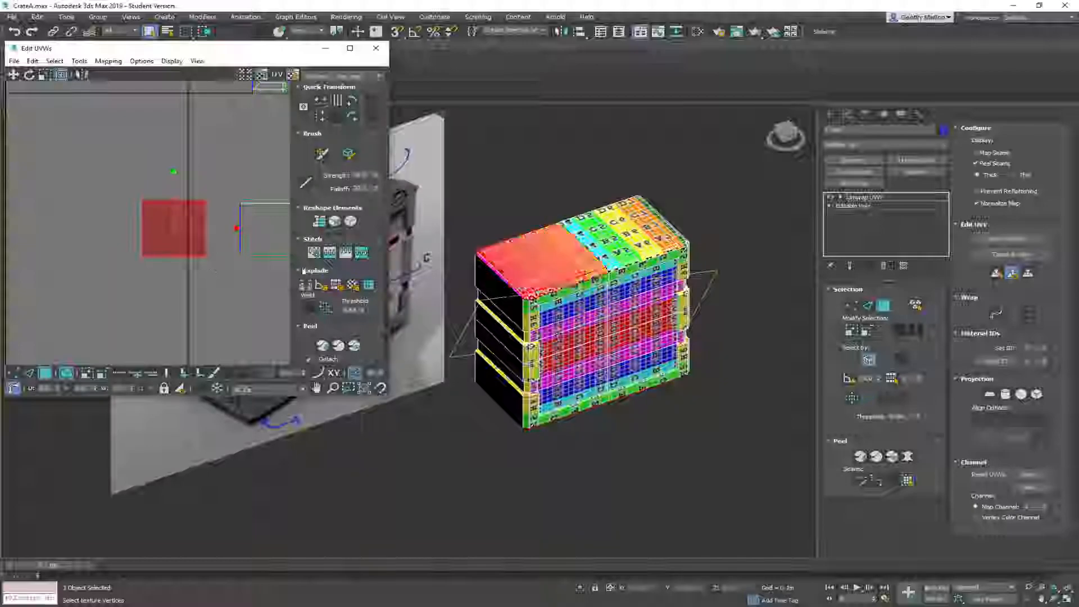
key("F2")
key("F2")
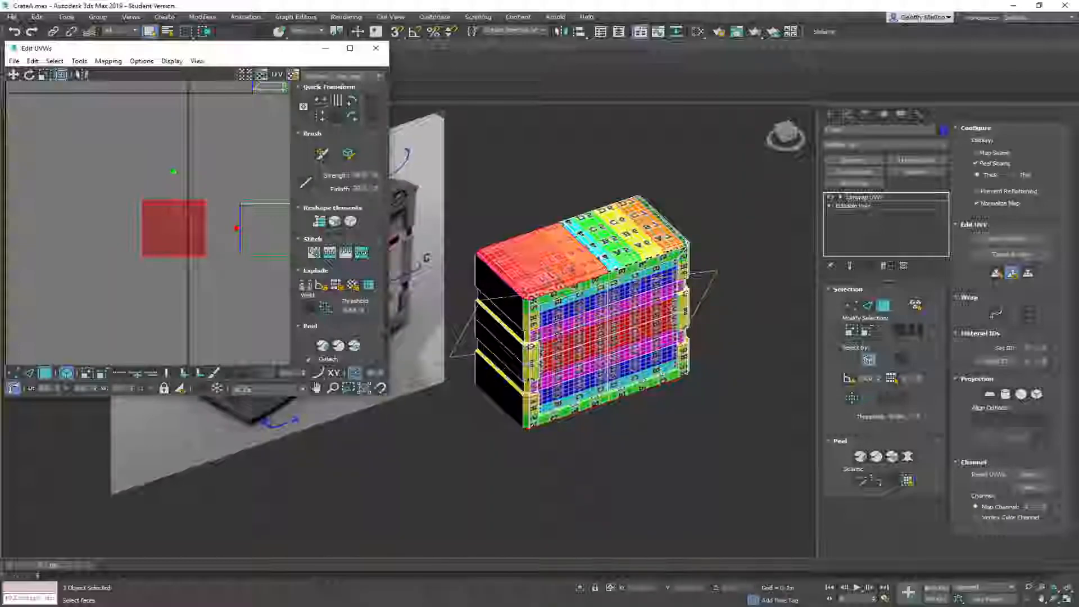
key("F2")
left_click(82, 75)
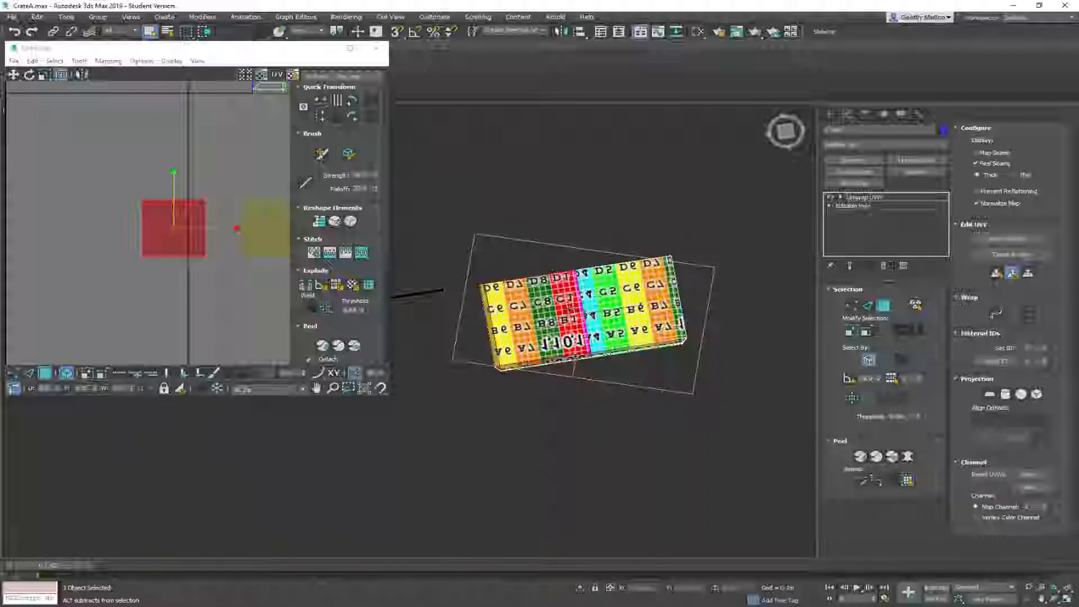
Select the other half of the crate's end panel and mirror its square island horizontally
left_click(621, 319)
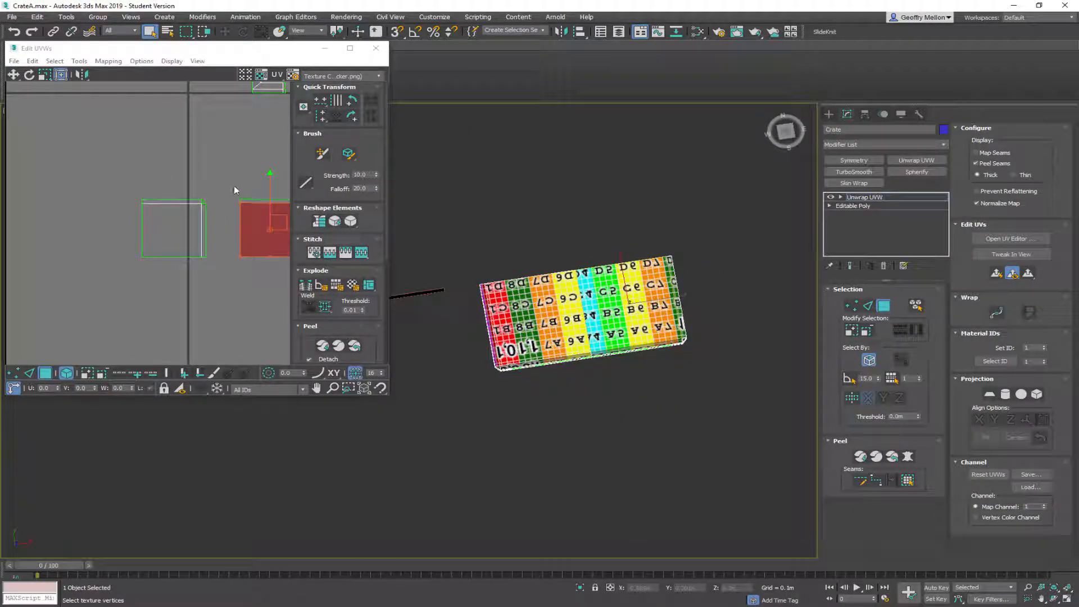
middle_click_drag(253, 270, 166, 273)
left_click(82, 74)
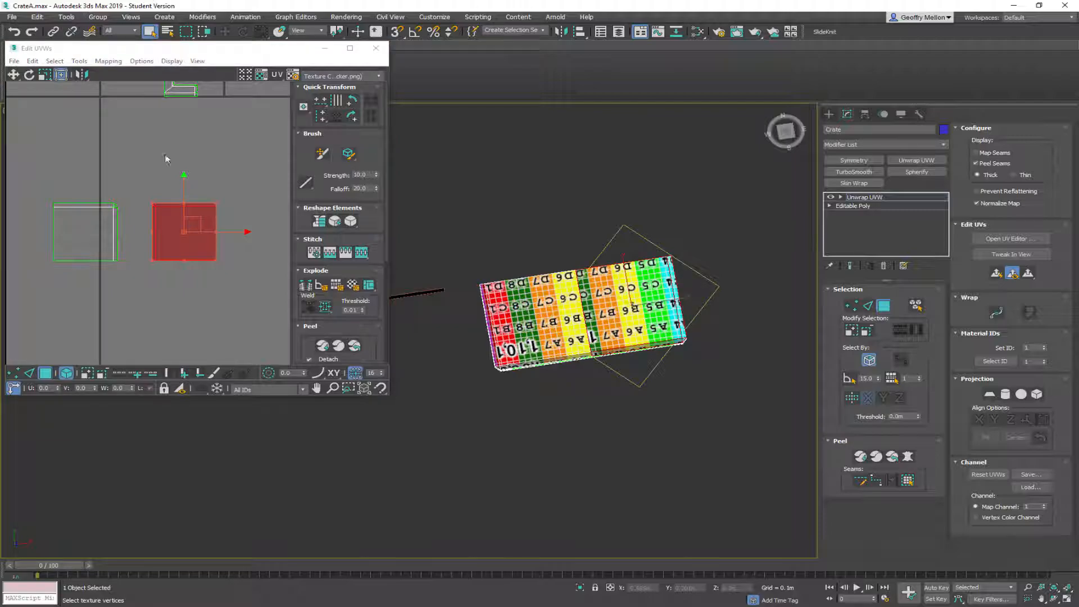
middle_click_drag(173, 234, 216, 234)
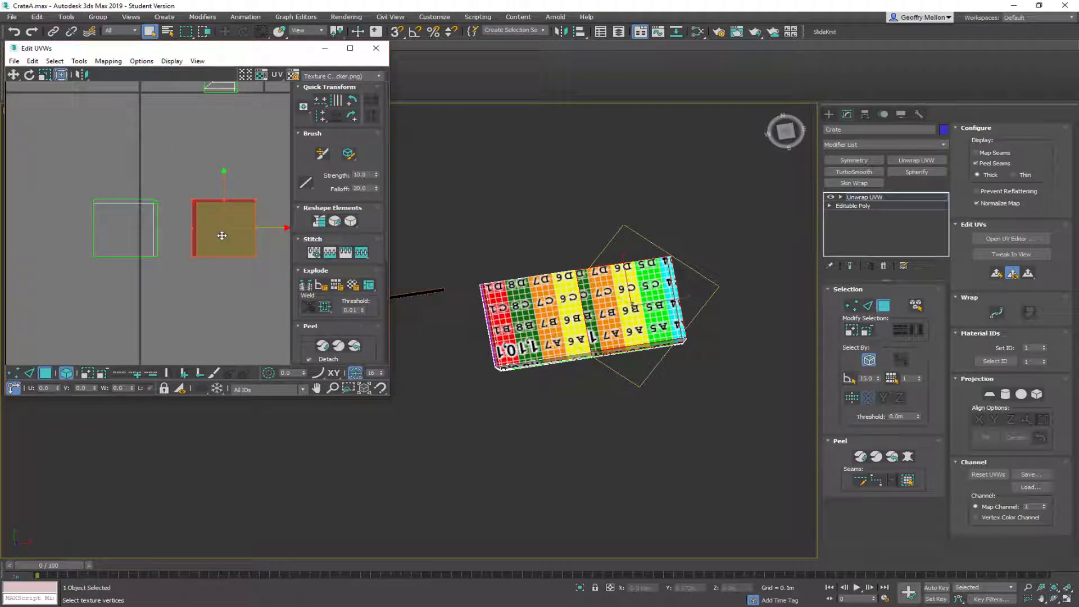
Stitch the mirrored square island to its matching half along their shared edge to form one rectangular island
left_click(170, 264)
key("2")
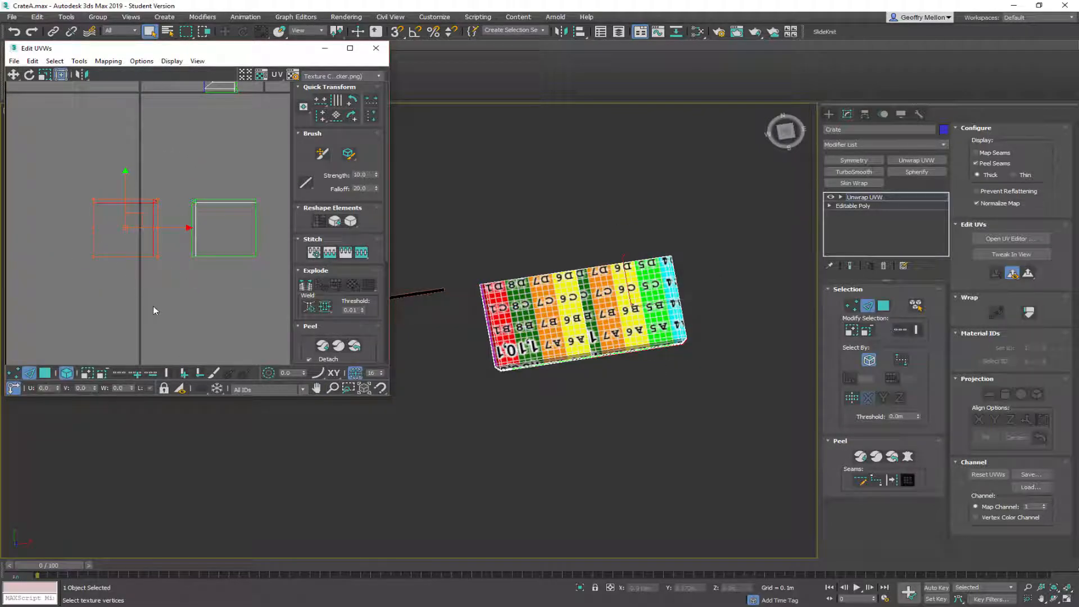
right_click(187, 293)
left_click(170, 336)
scroll(212, 297, "down", 2)
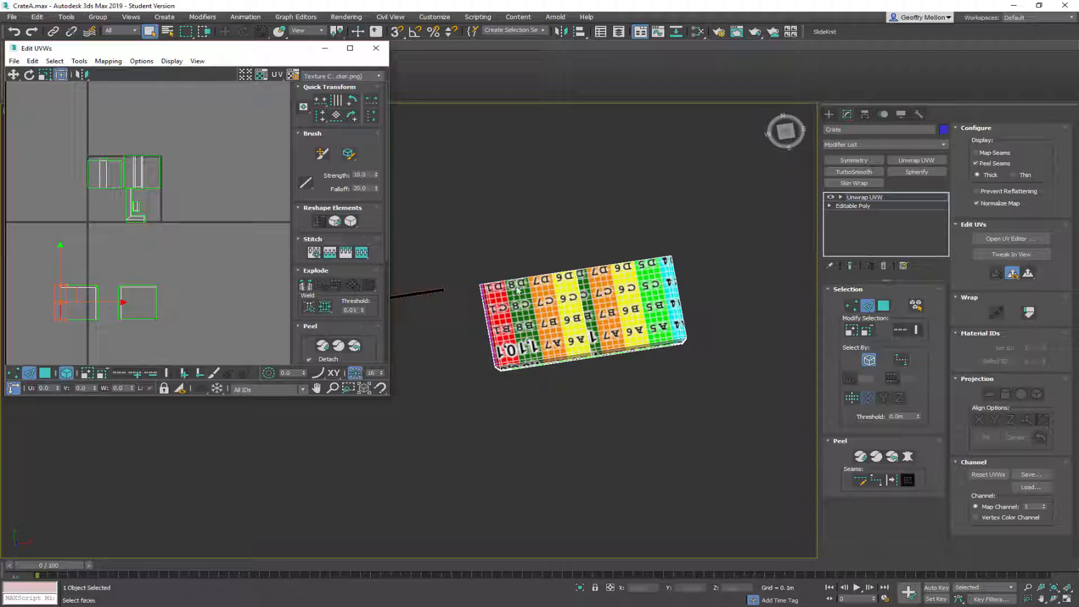
middle_click_drag(171, 305, 221, 265)
scroll(204, 297, "up", 2)
left_click(201, 306)
left_click(199, 268)
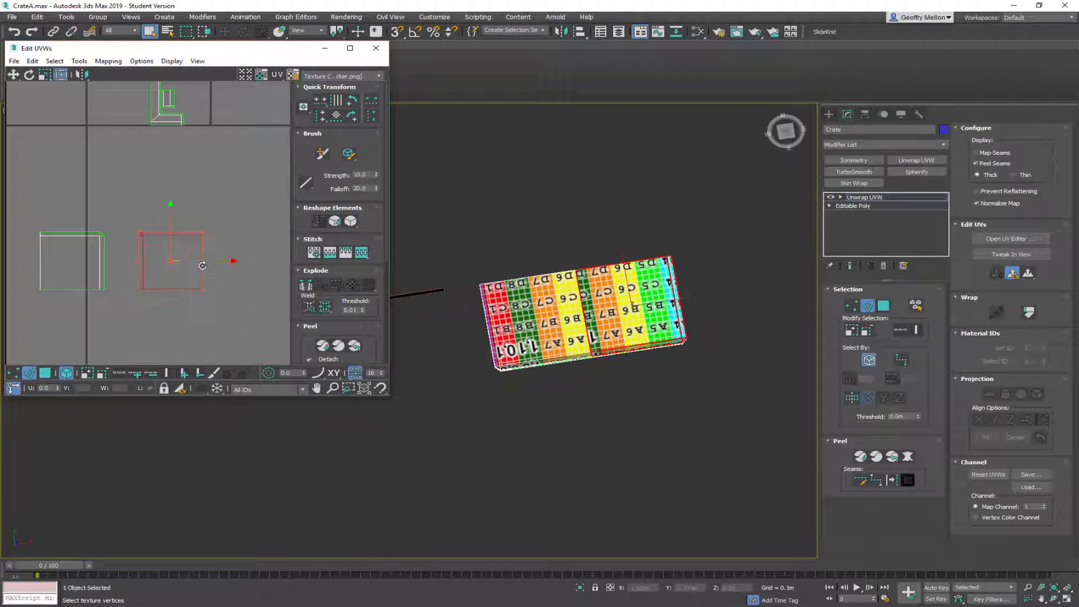
right_click(197, 267)
left_click(179, 308)
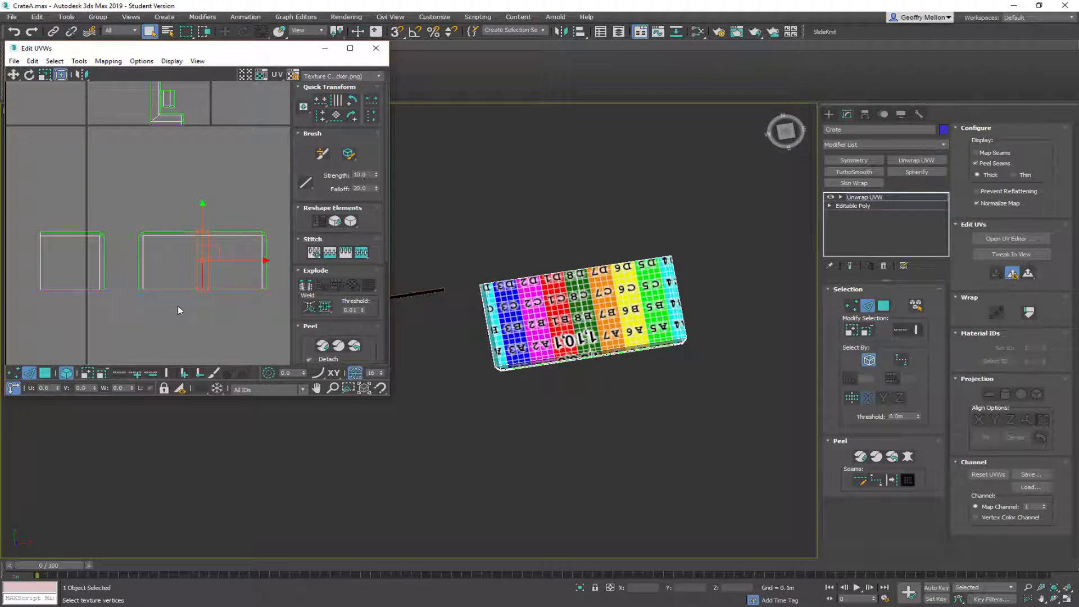
Move the remaining square island to the left of the UV tile and the joined rectangular island to the empty area below
scroll(214, 284, "down", 2)
middle_click_drag(608, 330, 567, 233, "alt")
left_click(96, 318)
middle_click_drag(151, 301, 202, 277)
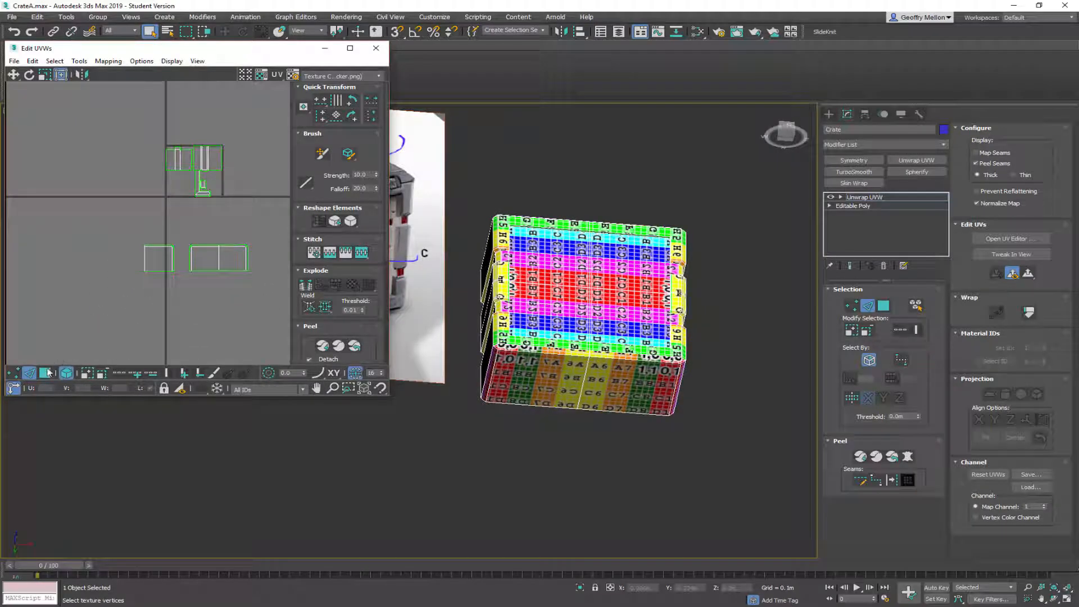
left_click(47, 373)
left_click(204, 258)
left_click(156, 258)
left_click_drag(164, 256, 105, 225)
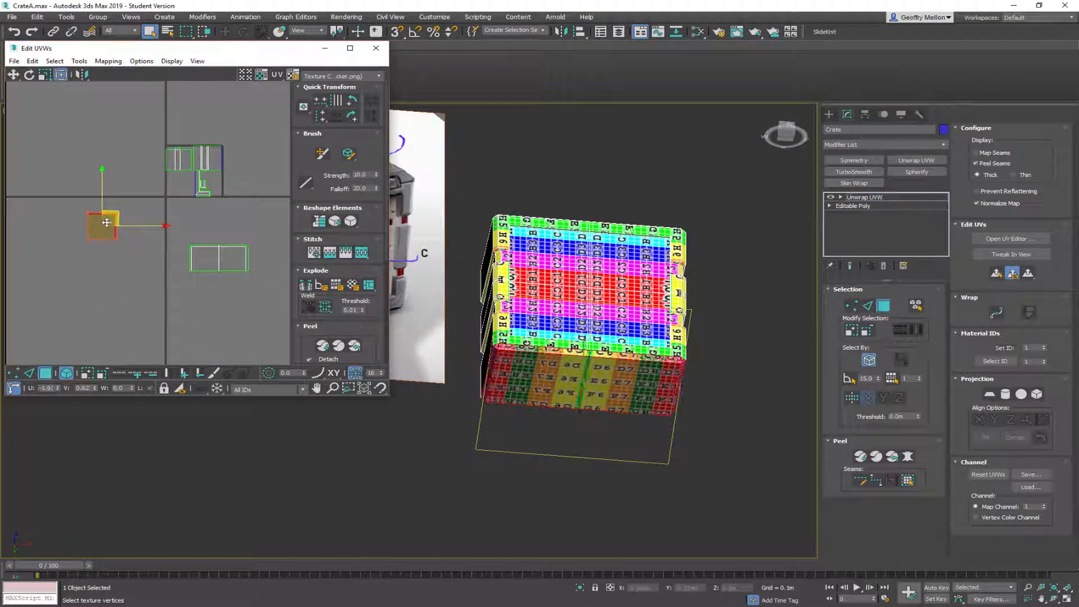
left_click_drag(204, 258, 149, 267)
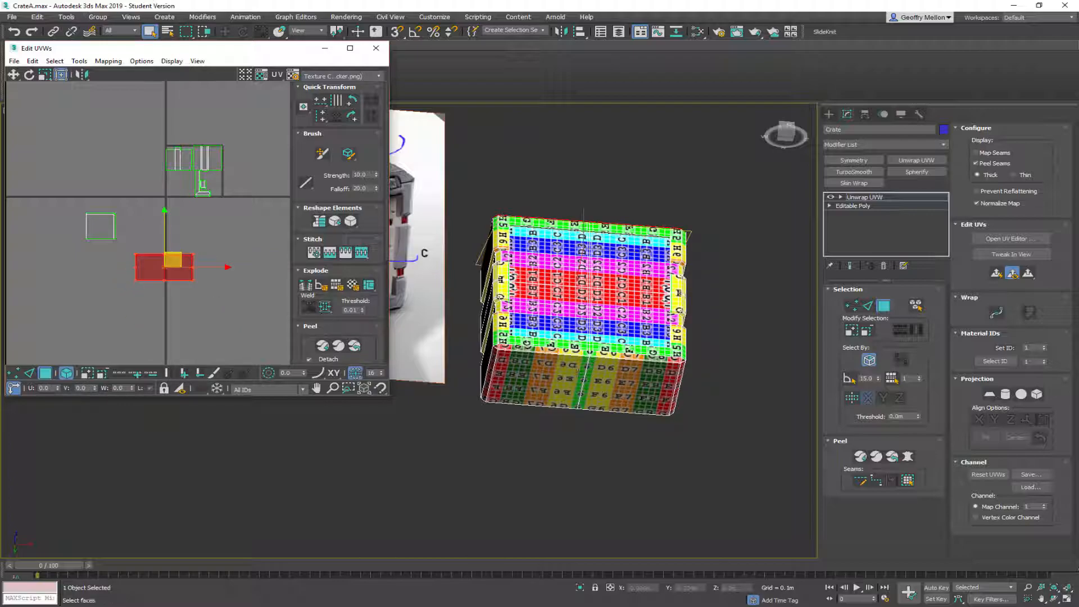
Identify the faces of the crate's opposite panel and move their stacked square island closer to the UV tile
left_click(617, 380)
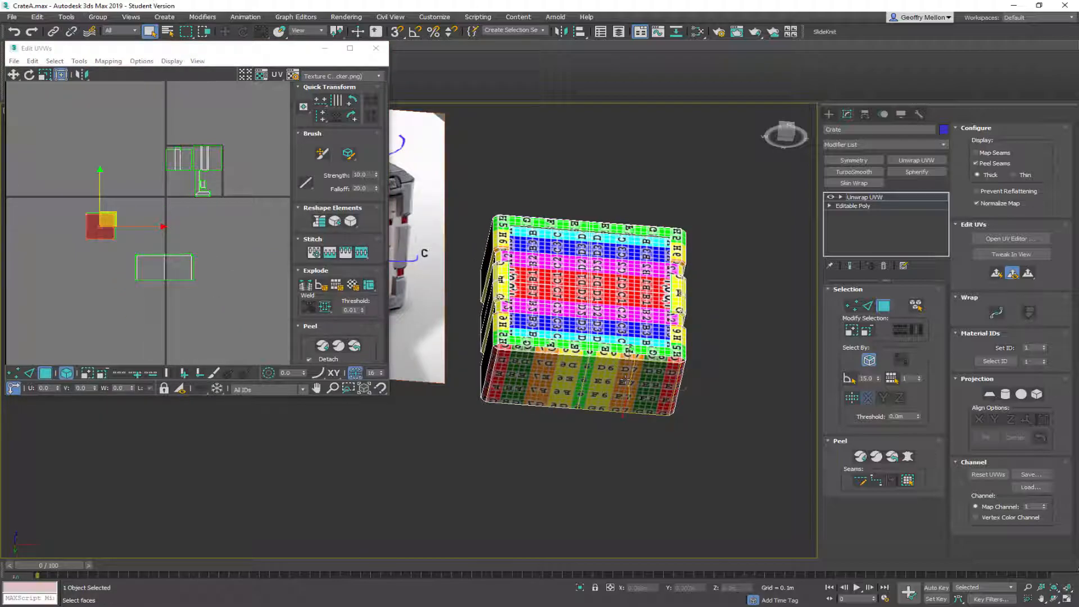
left_click(625, 380)
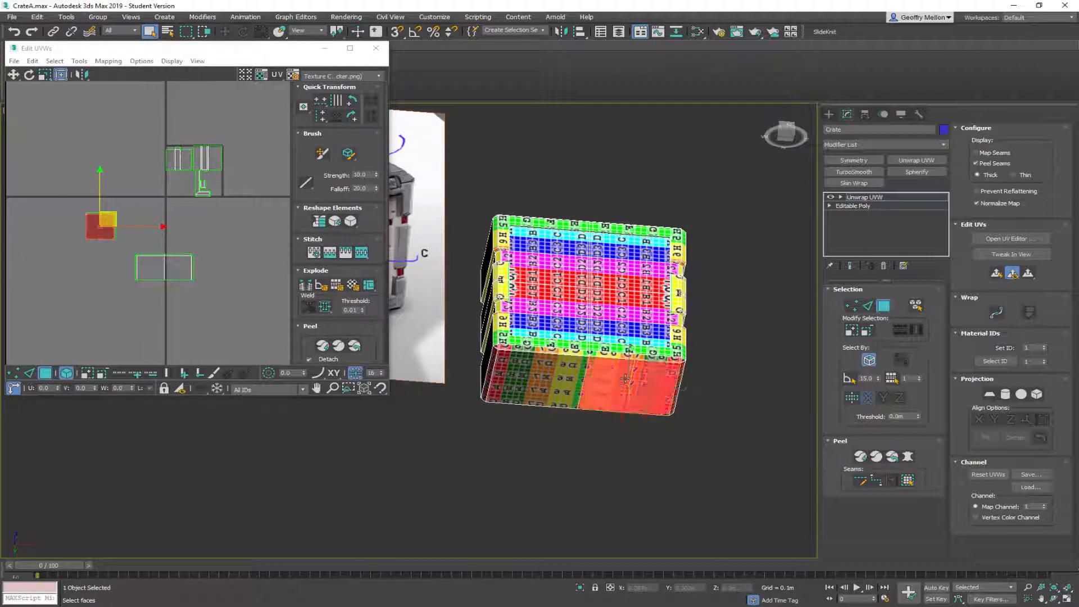
left_click(554, 376)
left_click(117, 229)
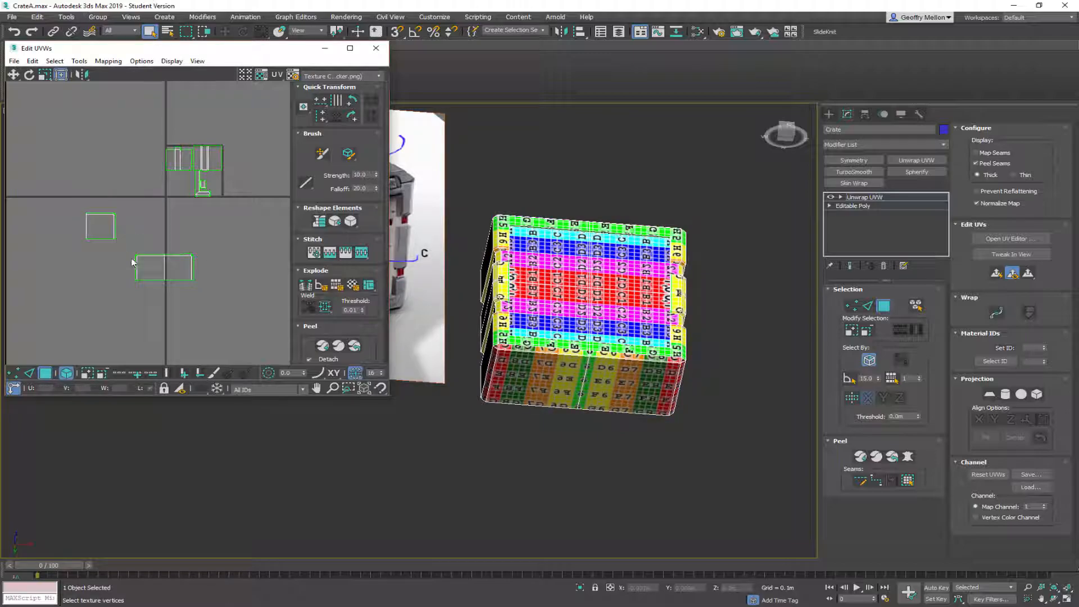
left_click_drag(143, 226, 184, 225)
Select one half of the opposite panel together with its narrow edge strip
middle_click_drag(563, 380, 570, 344)
scroll(564, 336, "up", 5)
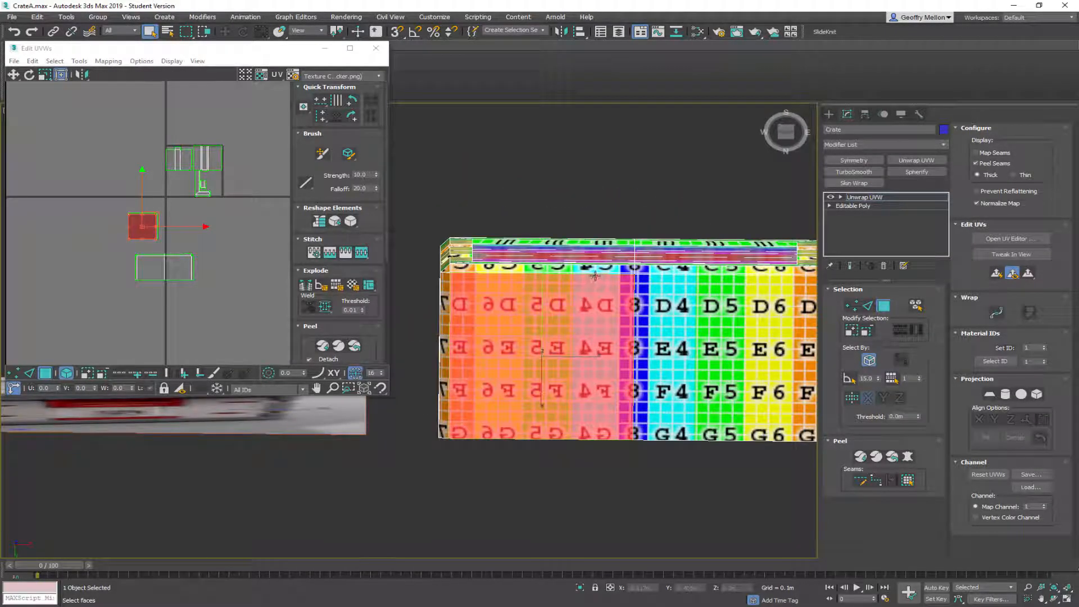
left_click(525, 302)
left_click(448, 336, "ctrl")
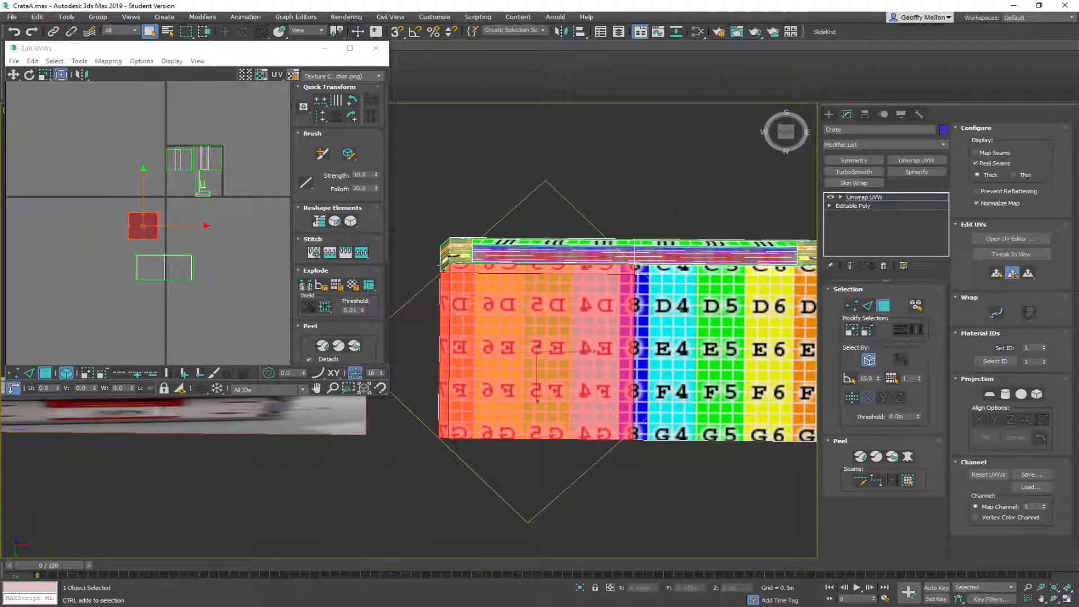
middle_click_drag(182, 263, 198, 285)
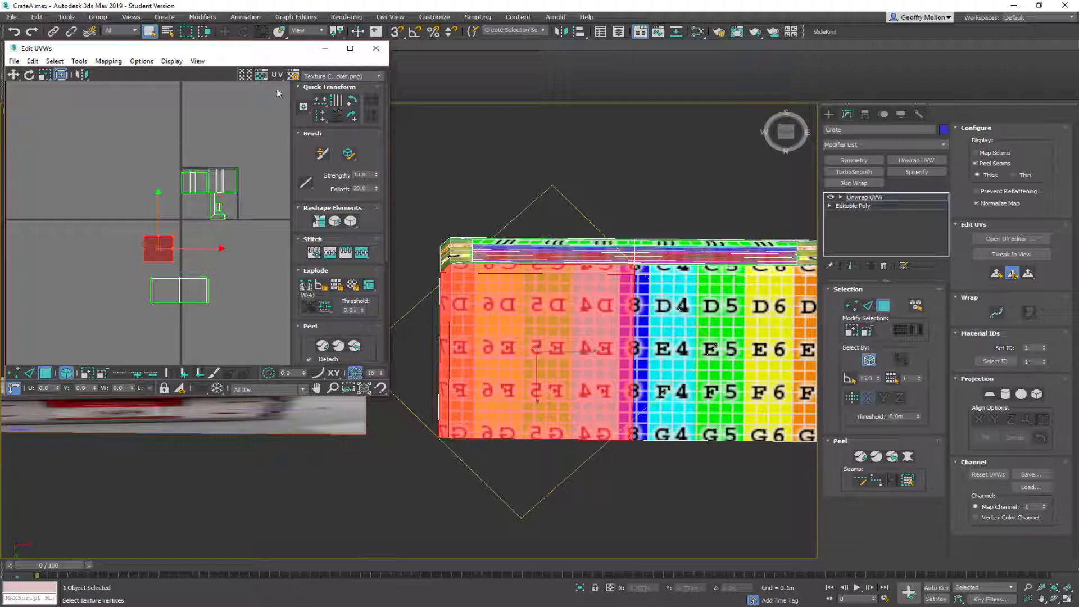
Try mirroring the selected half, then try breaking it off and moving it away, and undo the attempt
left_click(83, 75)
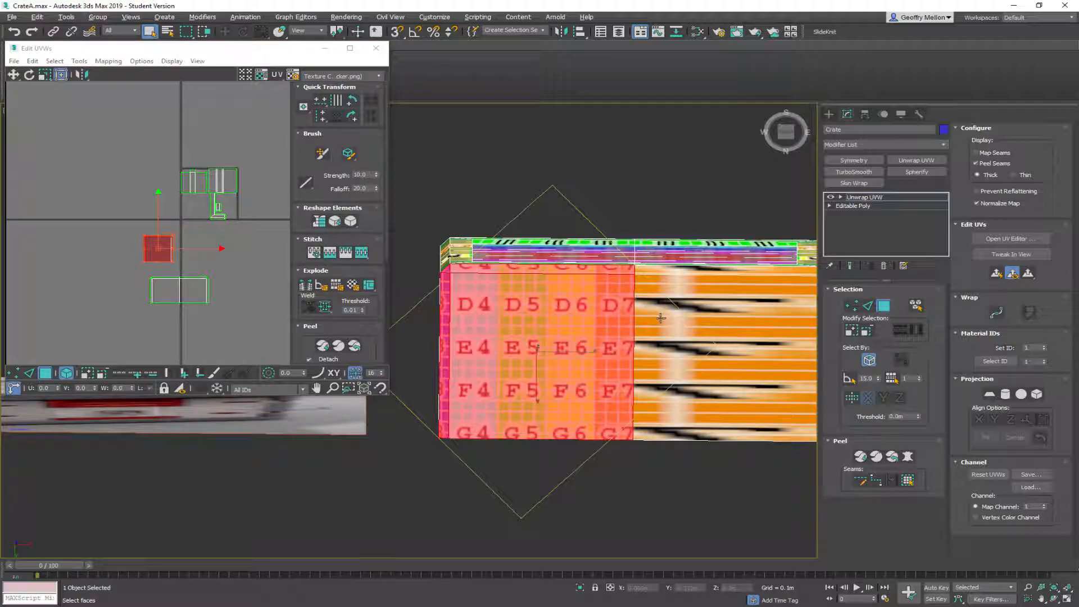
left_click(320, 254)
right_click(186, 234)
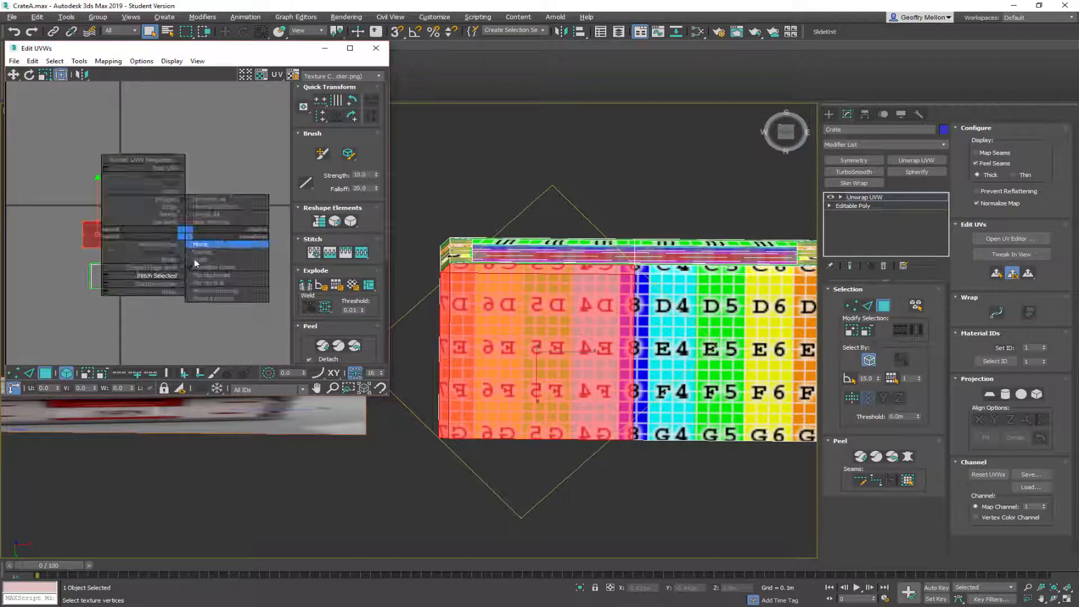
left_click(174, 266)
left_click_drag(123, 233, 225, 234)
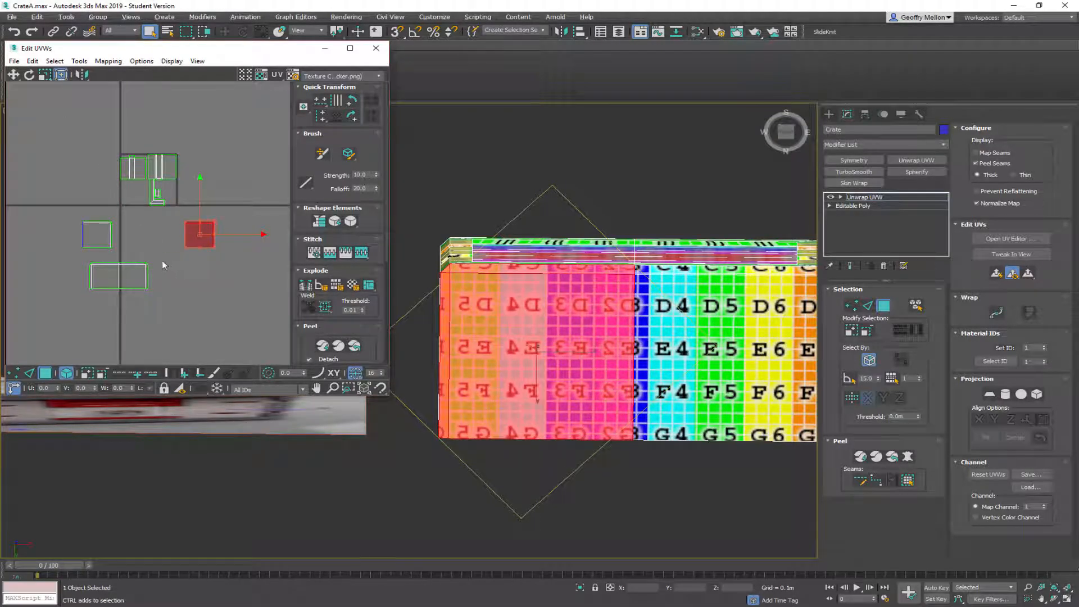
key("ctrl+z")
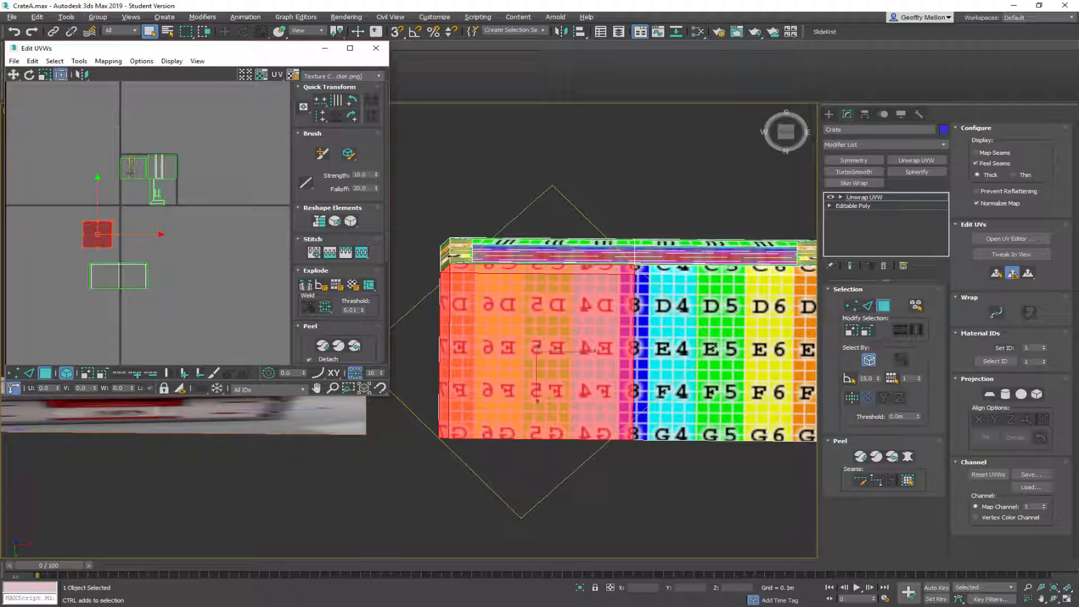
Switch to Expert Mode and keep only the one half of the opposite panel selected
scroll(29, 250, "up", 4)
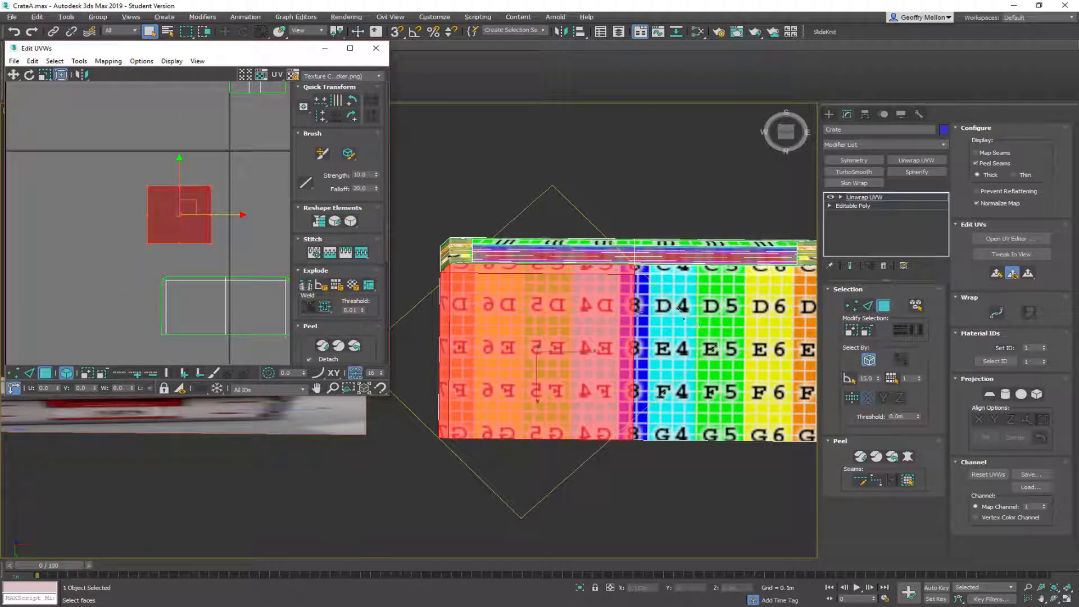
left_click_drag(118, 259, 169, 225)
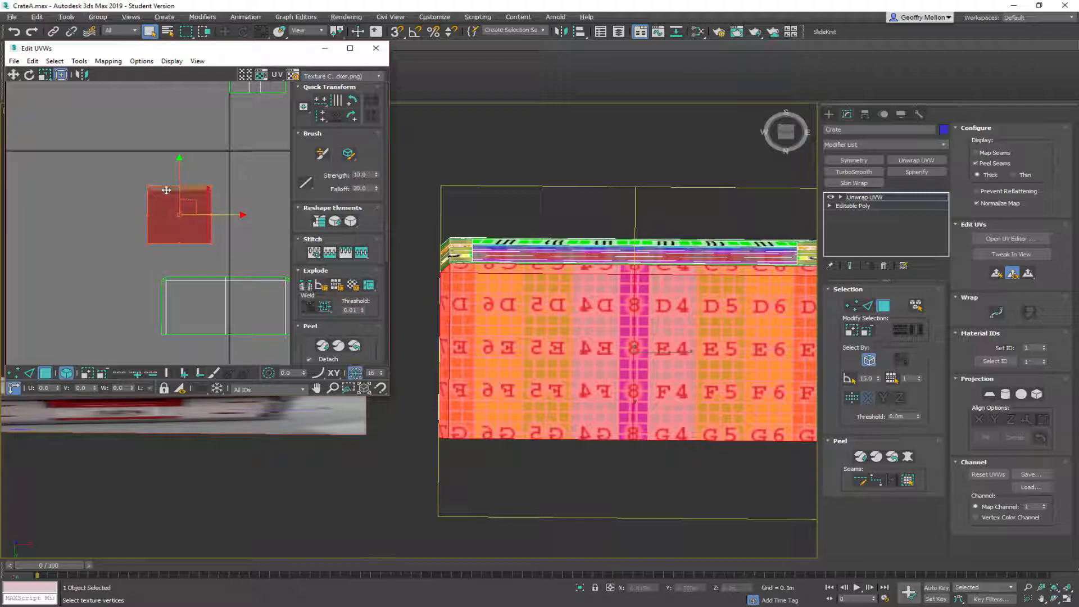
key("ctrl+x")
middle_click_drag(762, 340, 687, 364)
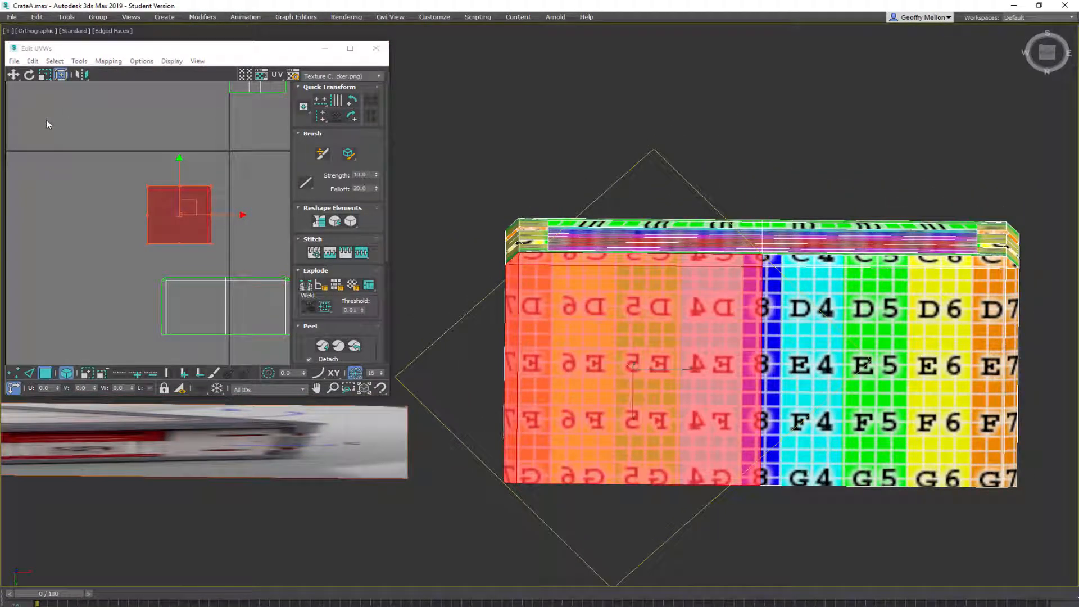
Break the selected half off the stacked square island, move it to the right of the other half and mirror it horizontally
left_click(82, 63)
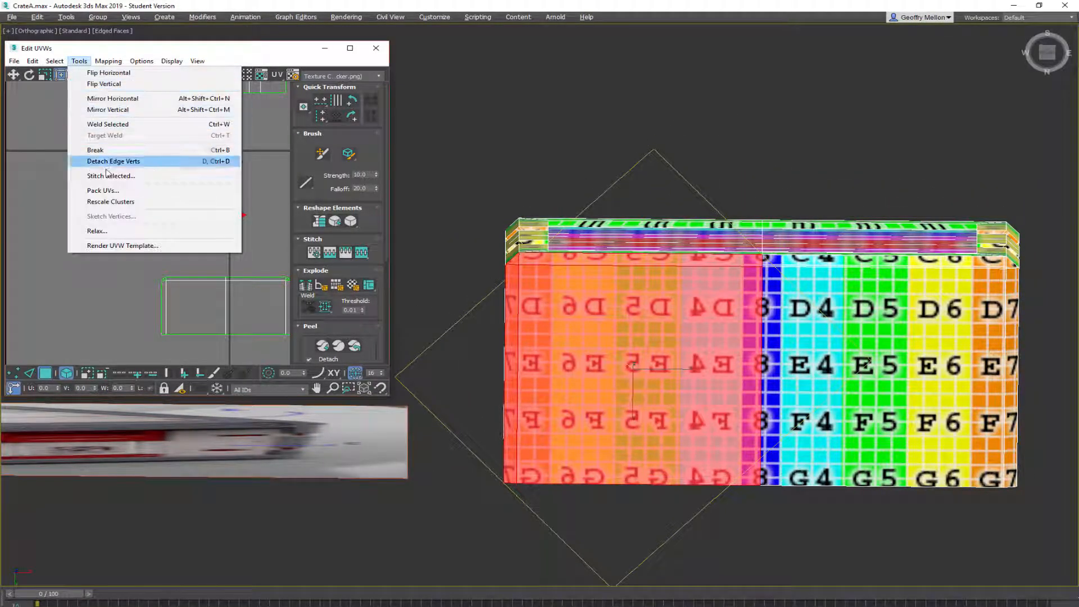
left_click(274, 198)
right_click(274, 201)
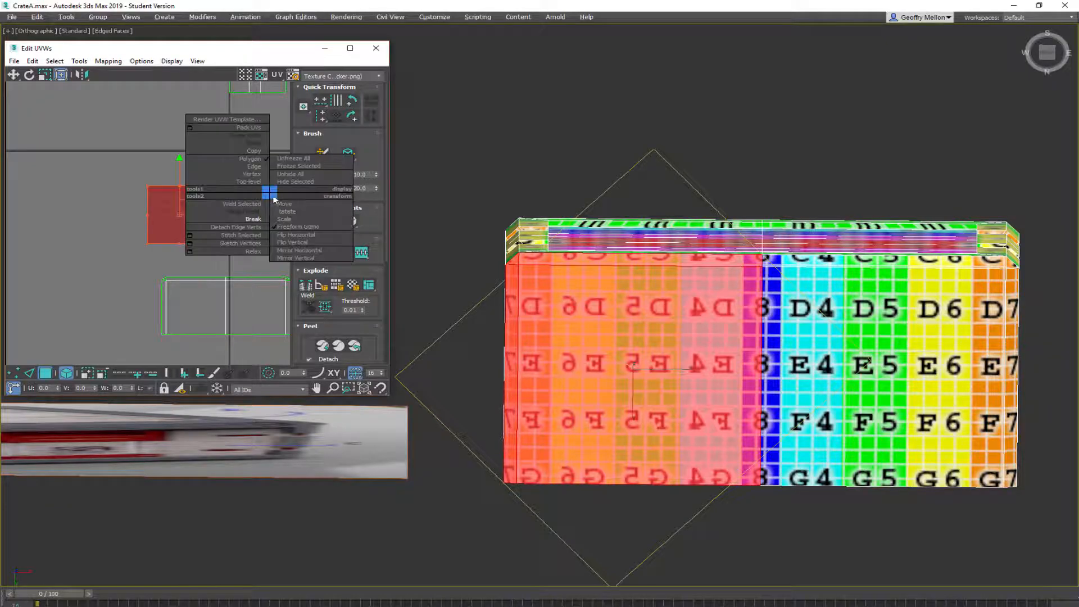
left_click(241, 223)
middle_click_drag(228, 238, 191, 202)
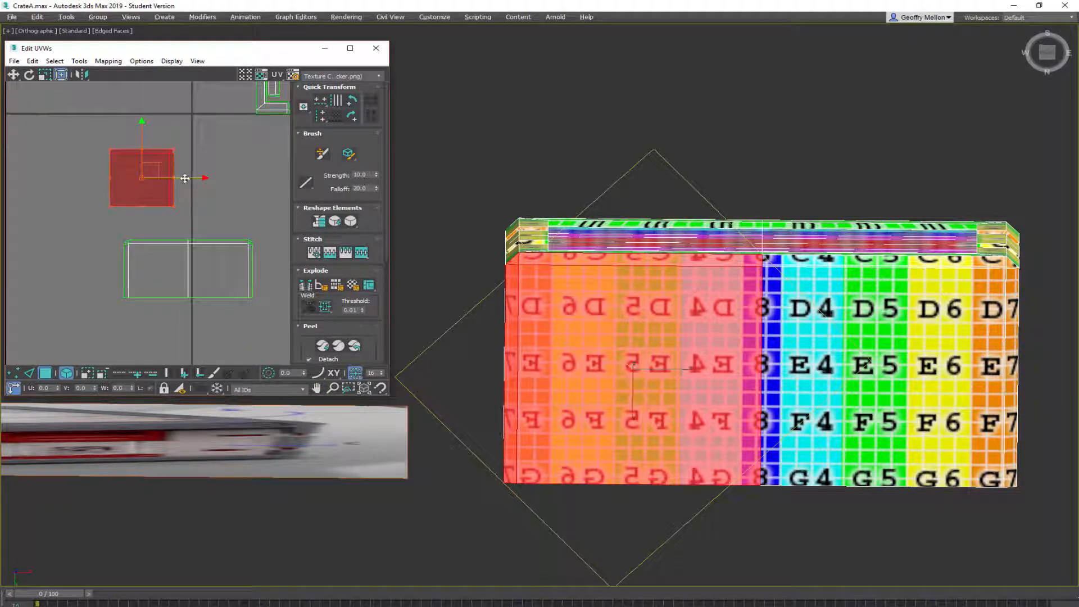
left_click_drag(185, 178, 293, 178)
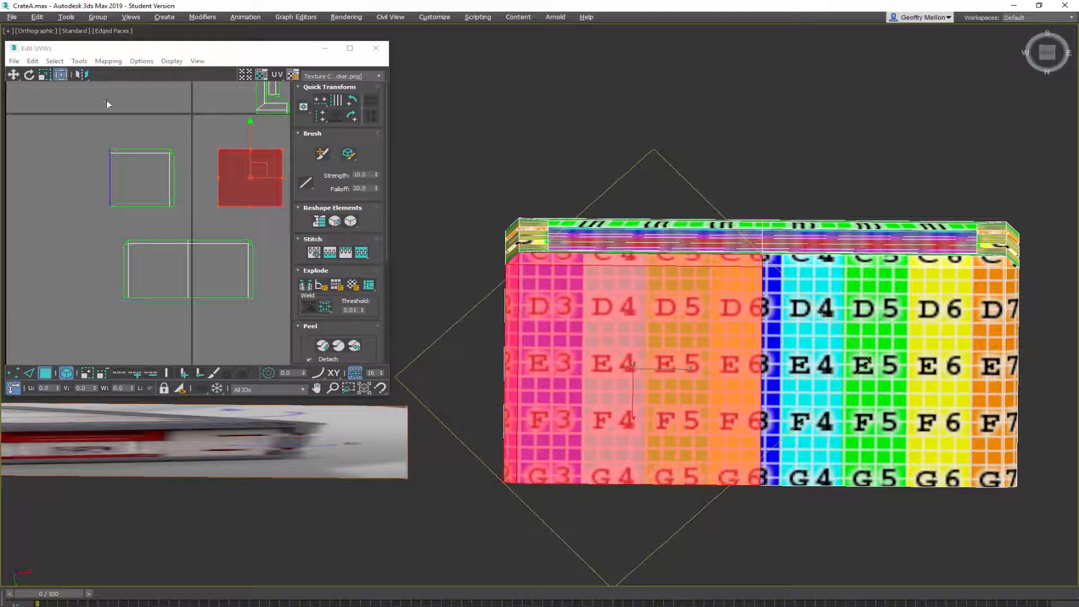
Try stitching the outer edge of the panel's other half island, then undo the stitch
key("2")
left_click(109, 187)
right_click(164, 152)
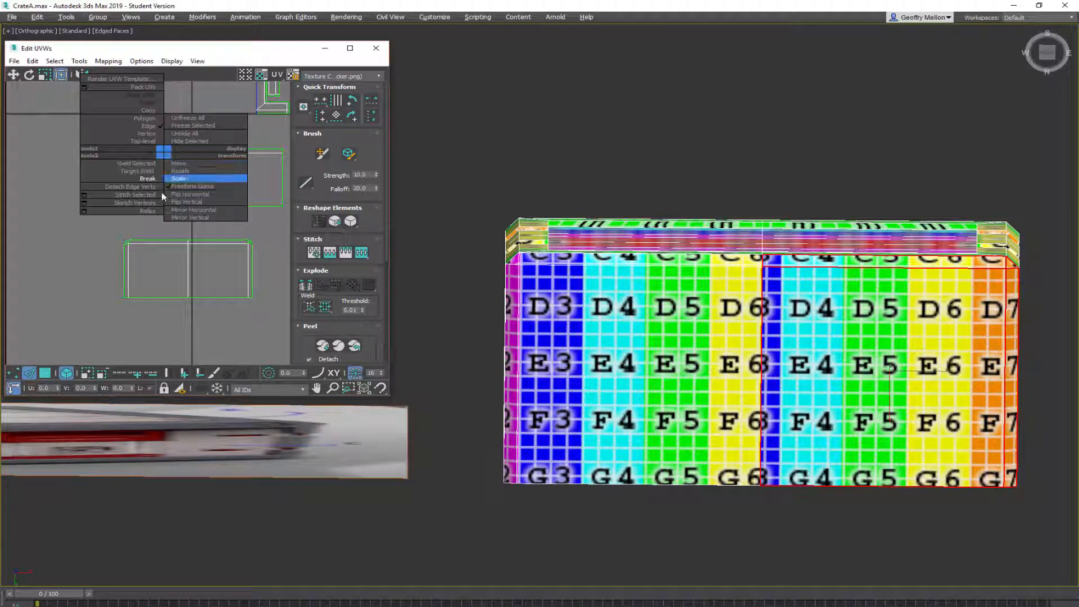
left_click(134, 194)
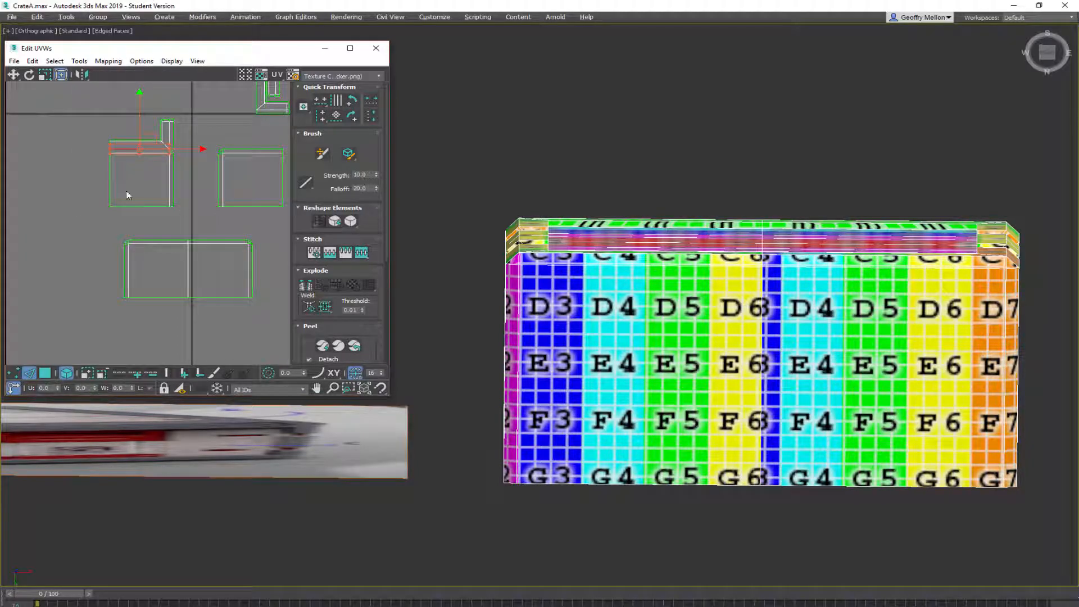
key("ctrl+z")
Select the centre seam edge of the panel's half island and stitch it to the mirrored half
left_click(115, 223)
left_click(109, 194)
right_click(108, 192)
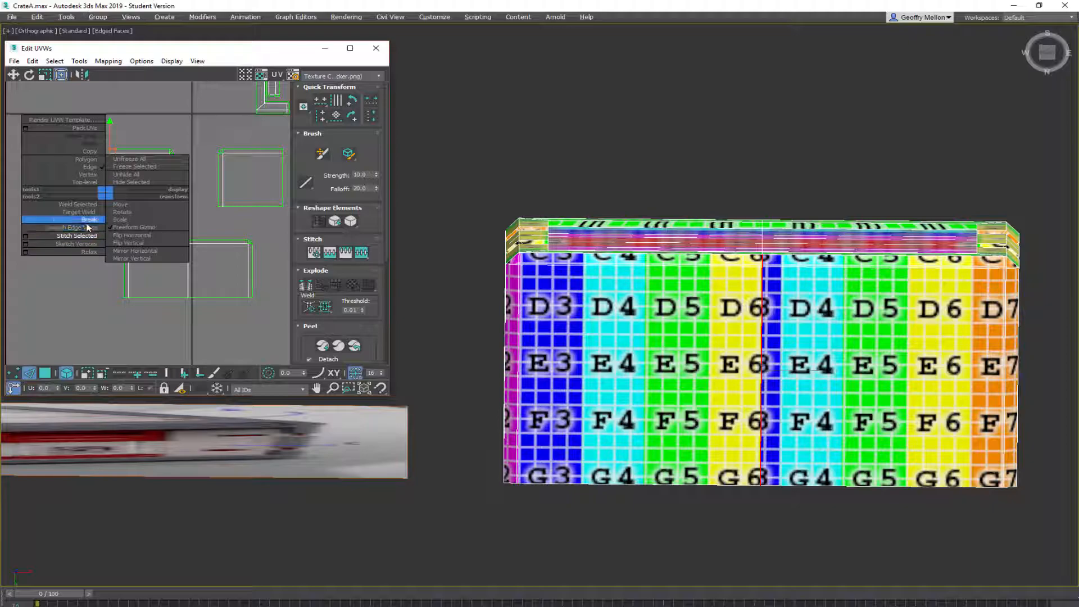
left_click(92, 237)
scroll(134, 188, "down", 4)
middle_click_drag(167, 203, 193, 200)
scroll(185, 231, "up", 2)
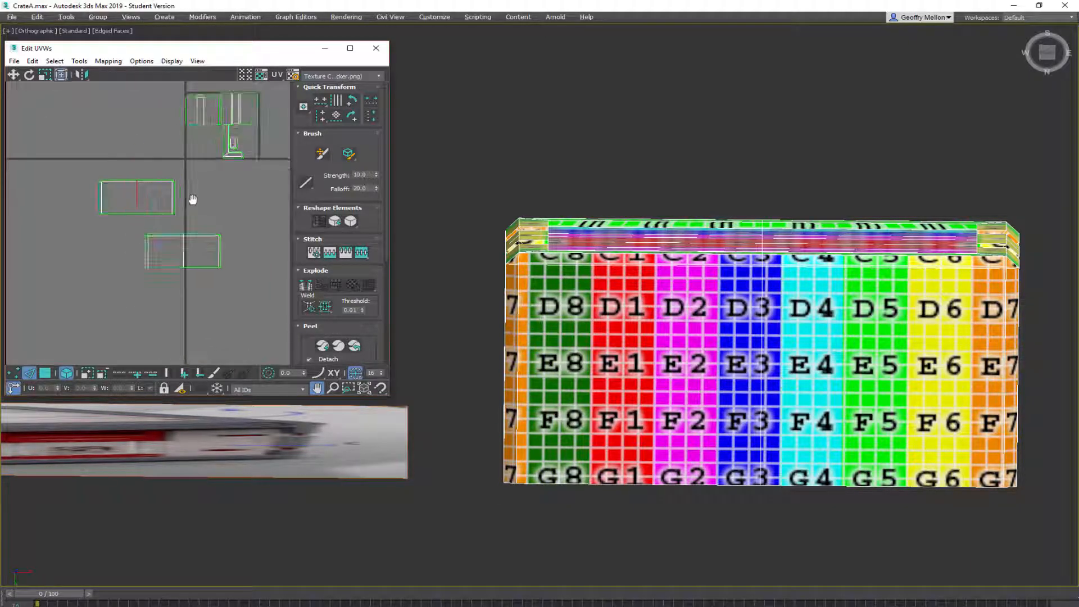
Select the newly stitched panel island and move it to line up above the other stitched panel island
middle_click_drag(694, 314, 665, 220)
scroll(648, 295, "down", 4)
middle_click_drag(172, 199, 192, 224)
left_click_drag(95, 196, 229, 254)
left_click_drag(155, 206, 203, 220)
Select the front face's lower-right quadrant island and move it off the stack, left of the UV tile
scroll(258, 128, "down", 2)
middle_click_drag(257, 128, 207, 219)
scroll(202, 217, "up", 3)
scroll(158, 250, "up", 2)
left_click(193, 224)
middle_click_drag(207, 238, 231, 215)
middle_click_drag(663, 337, 612, 321, "alt")
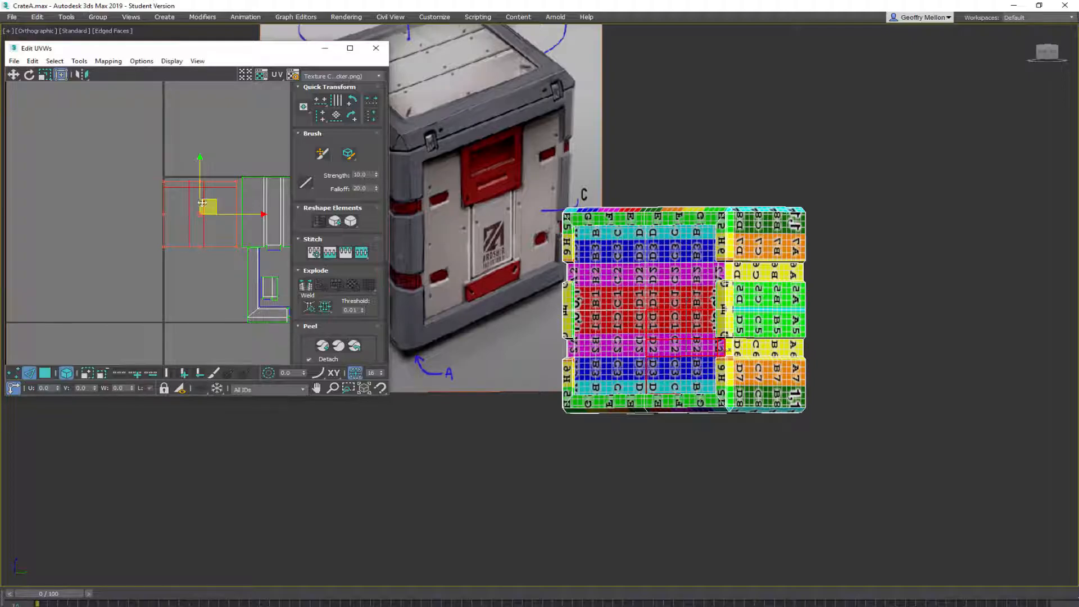
left_click_drag(220, 210, 86, 187)
Separate the front face's upper-right and upper-left quadrant islands from the stack and place them left of the UV tile
middle_click_drag(646, 303, 668, 303, "alt")
key("f")
scroll(669, 304, "up", 2)
scroll(624, 320, "down", 5)
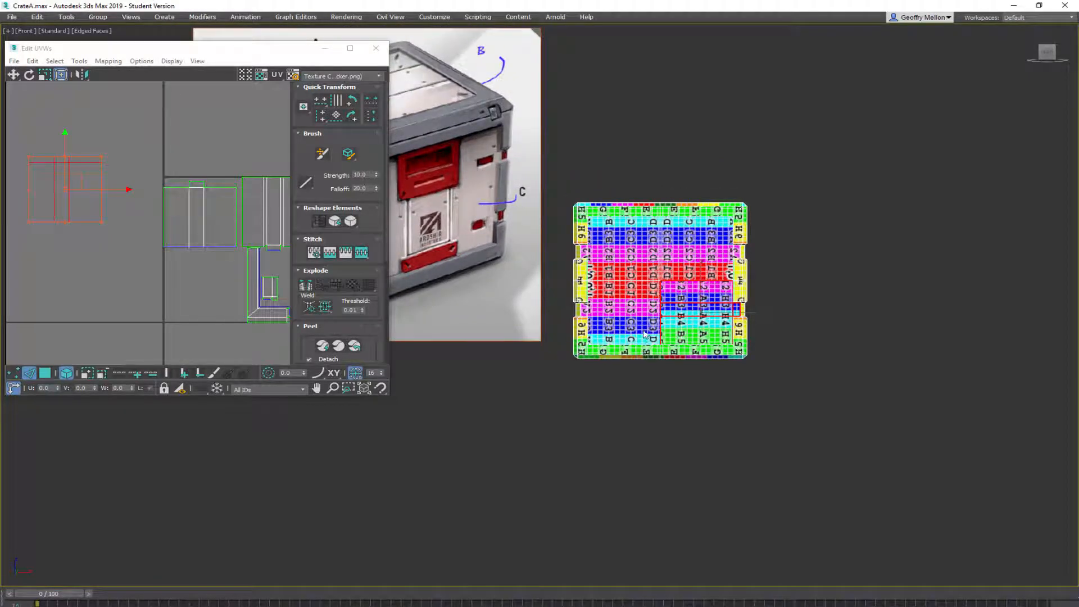
scroll(643, 322, "up", 4)
left_click(641, 286)
left_click(212, 239)
left_click(204, 225)
key("3")
left_click(214, 235)
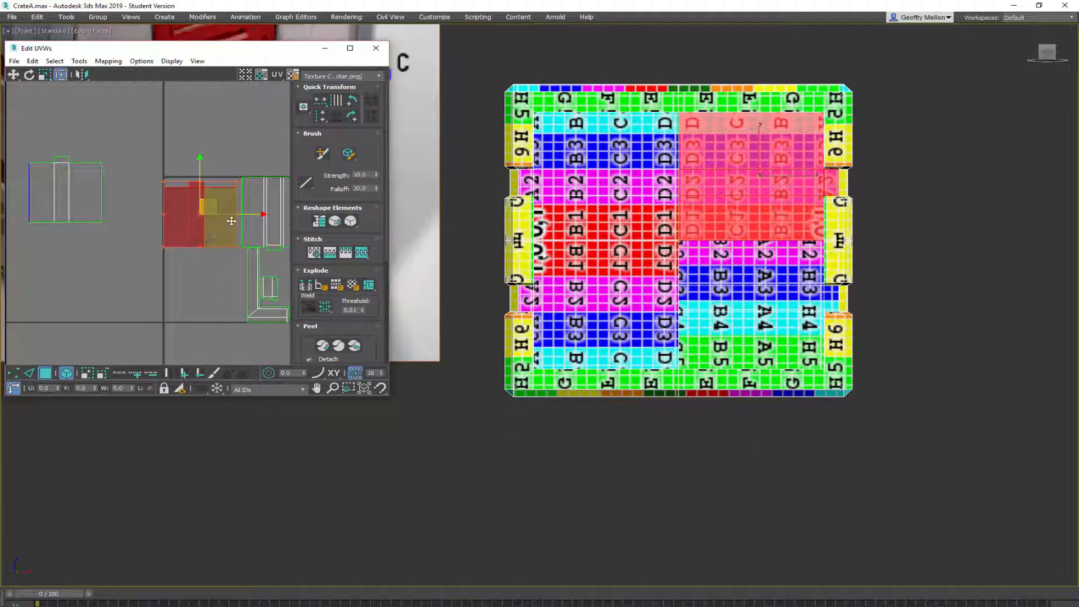
left_click_drag(201, 214, 141, 114)
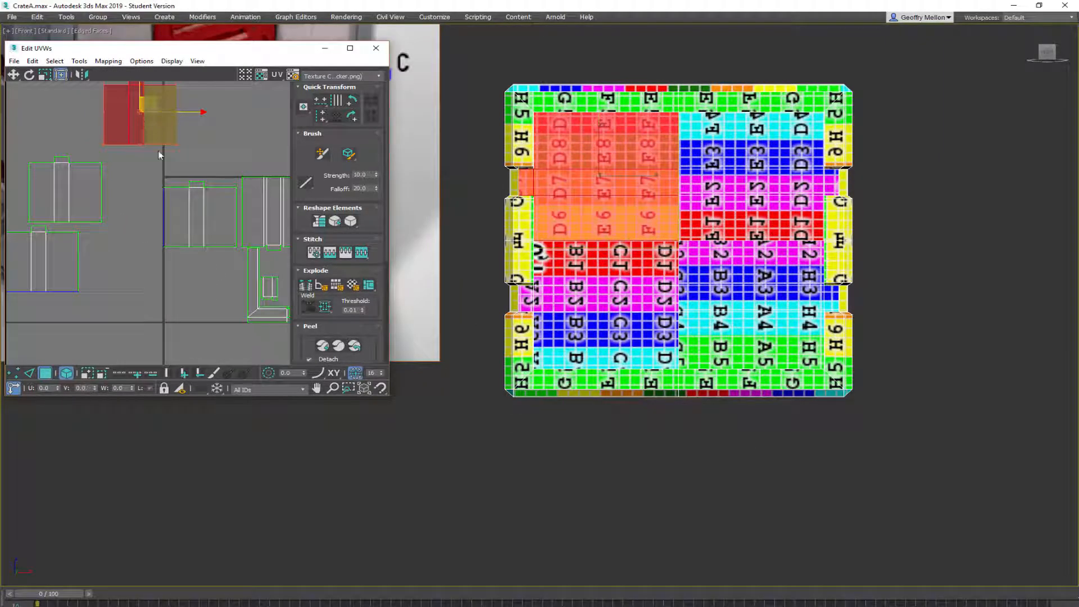
Select the whole lower-left quadrant island of the front face and mirror it horizontally
left_click(625, 310)
left_click_drag(166, 184, 237, 265)
left_click(85, 75)
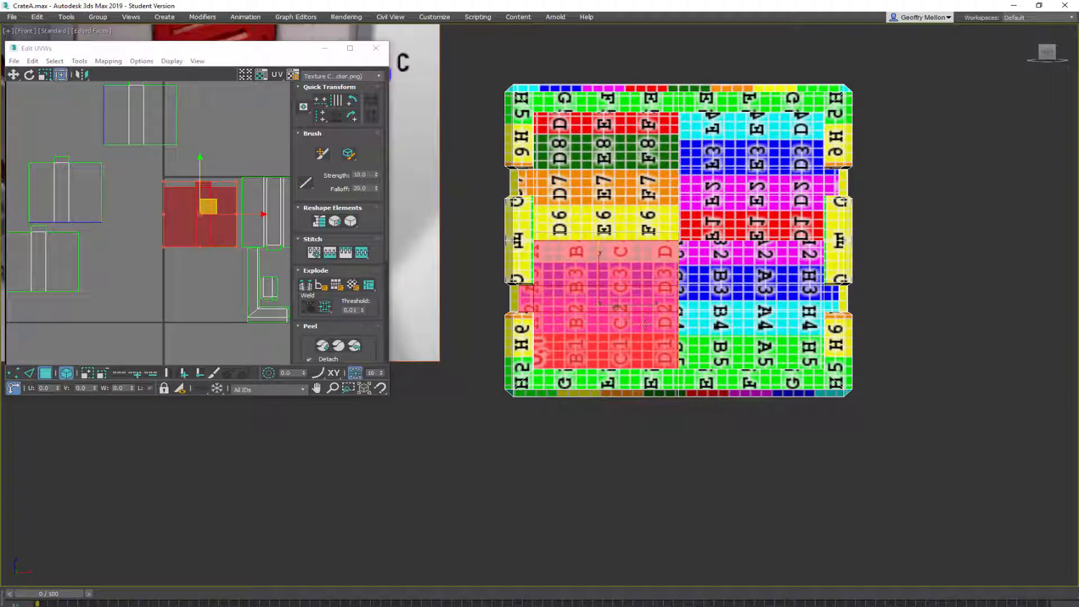
Select the whole upper-right quadrant island of the front face and mirror it horizontally
left_click(776, 166)
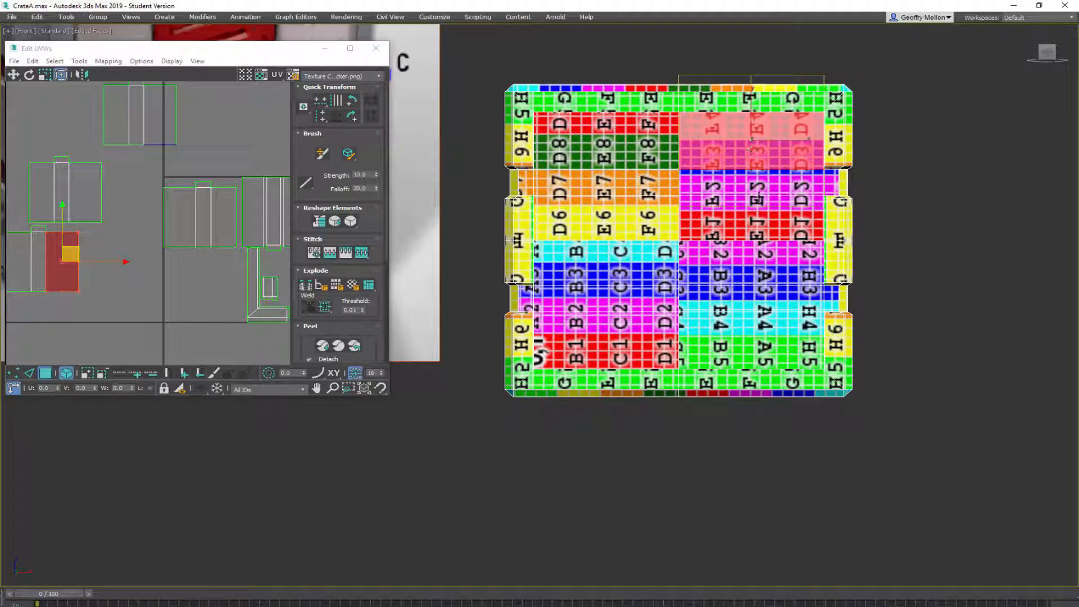
middle_click_drag(73, 299, 192, 288)
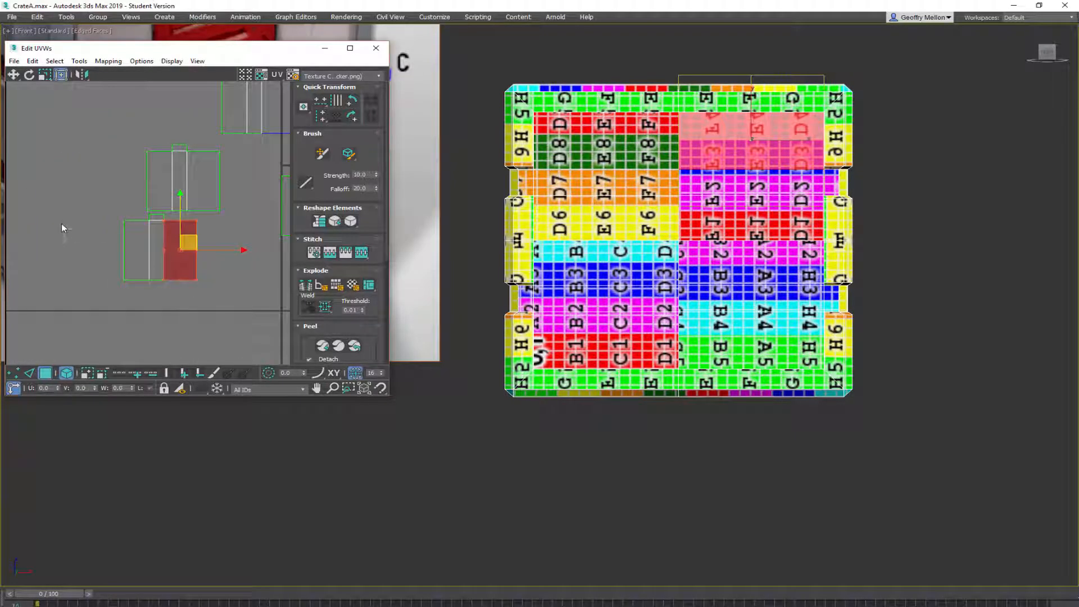
left_click_drag(68, 215, 199, 284)
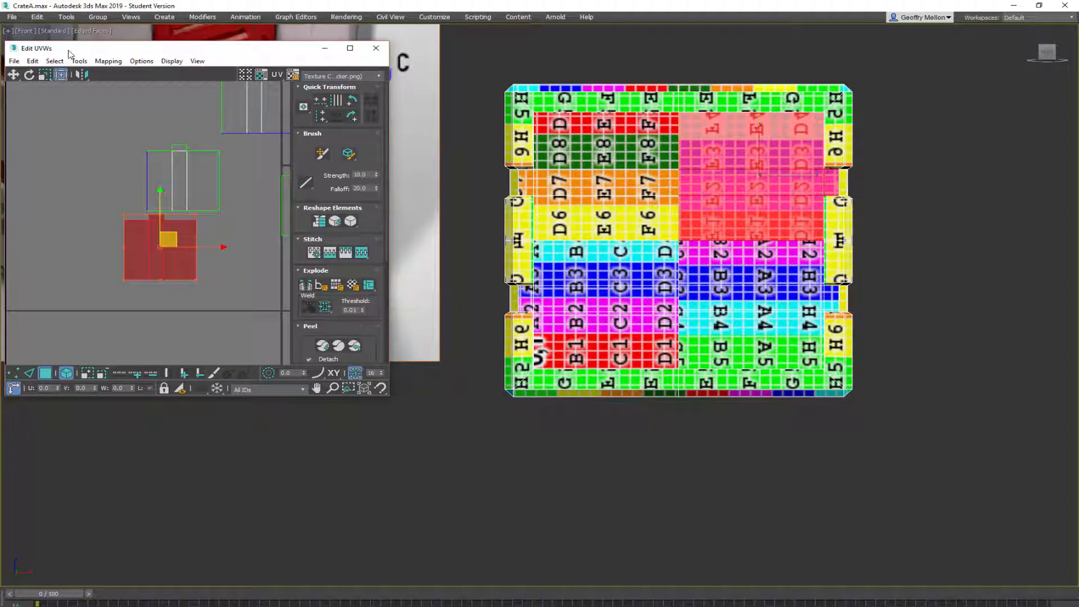
left_click(85, 74)
Select the outer side edge of the upper-left quadrant island and stitch the lower-left quadrant to it
middle_click_drag(724, 186, 660, 203)
middle_click_drag(162, 179, 132, 193)
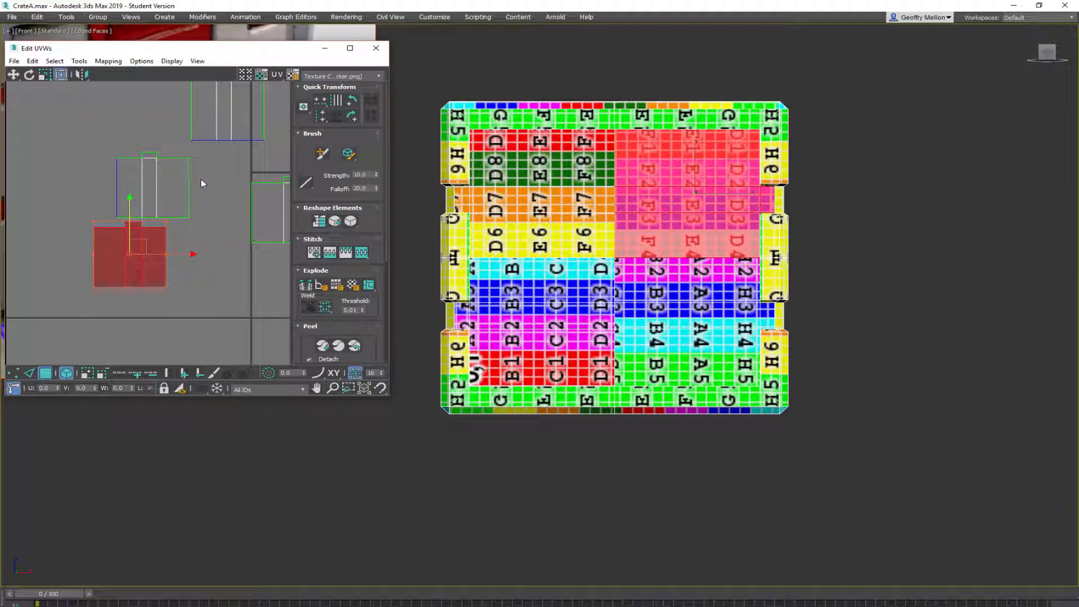
key("2")
middle_click_drag(228, 161, 96, 195)
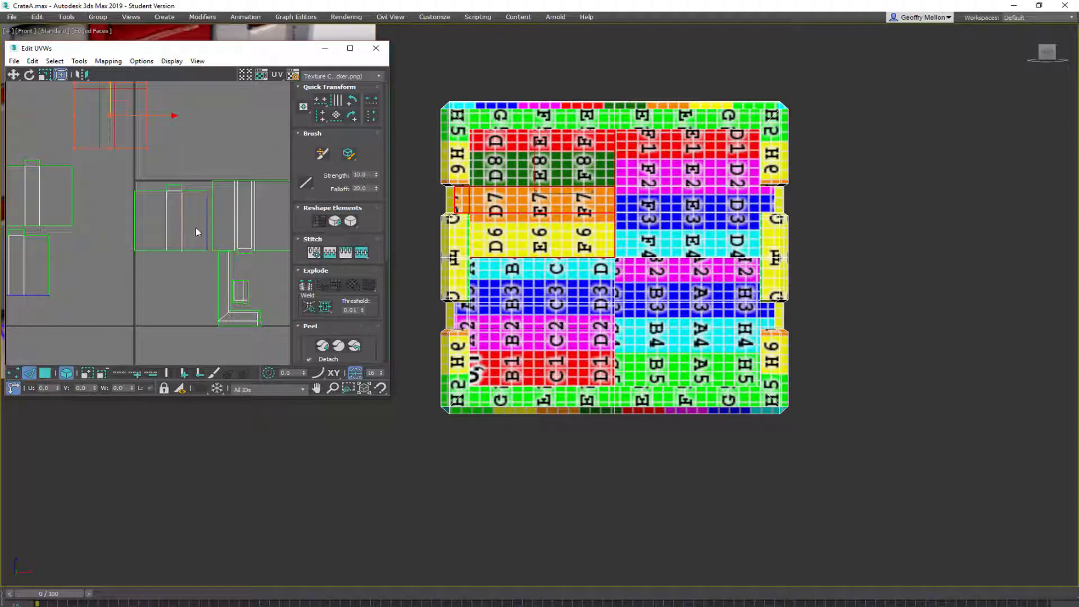
left_click(75, 131)
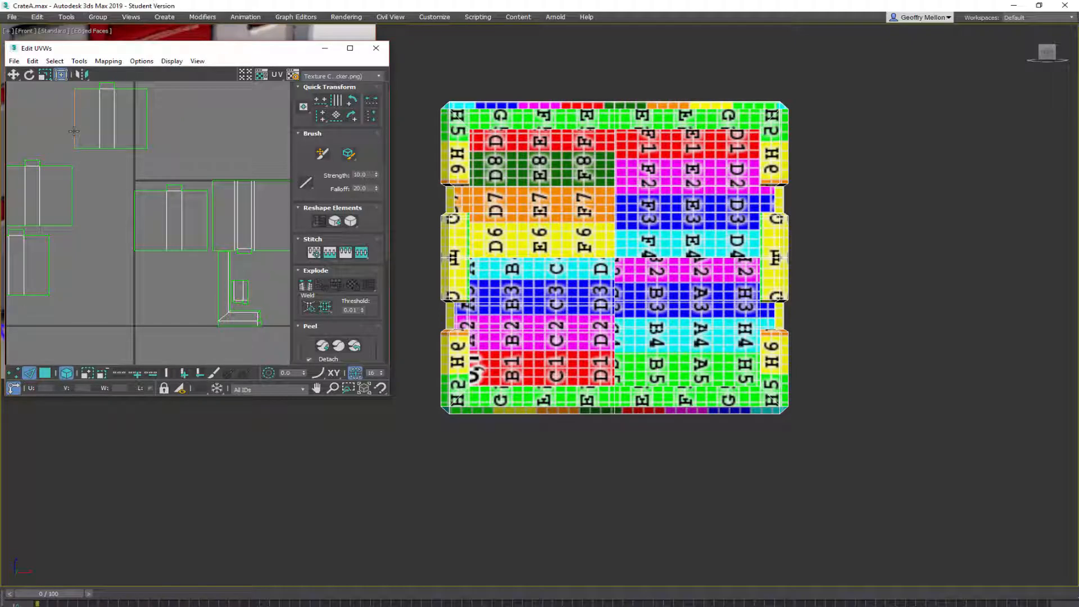
double_click(73, 131)
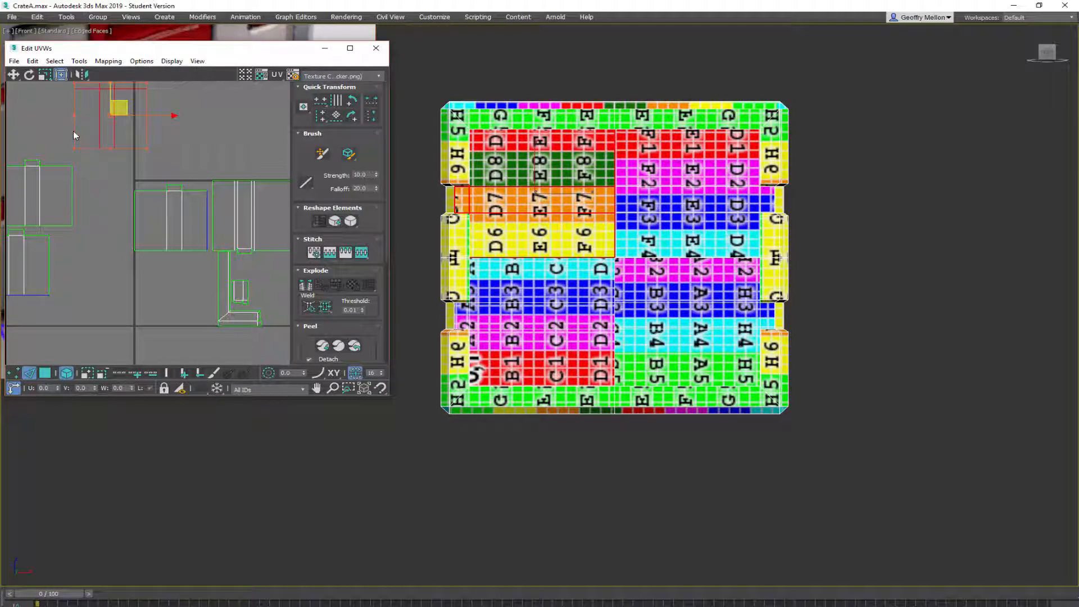
left_click(73, 131)
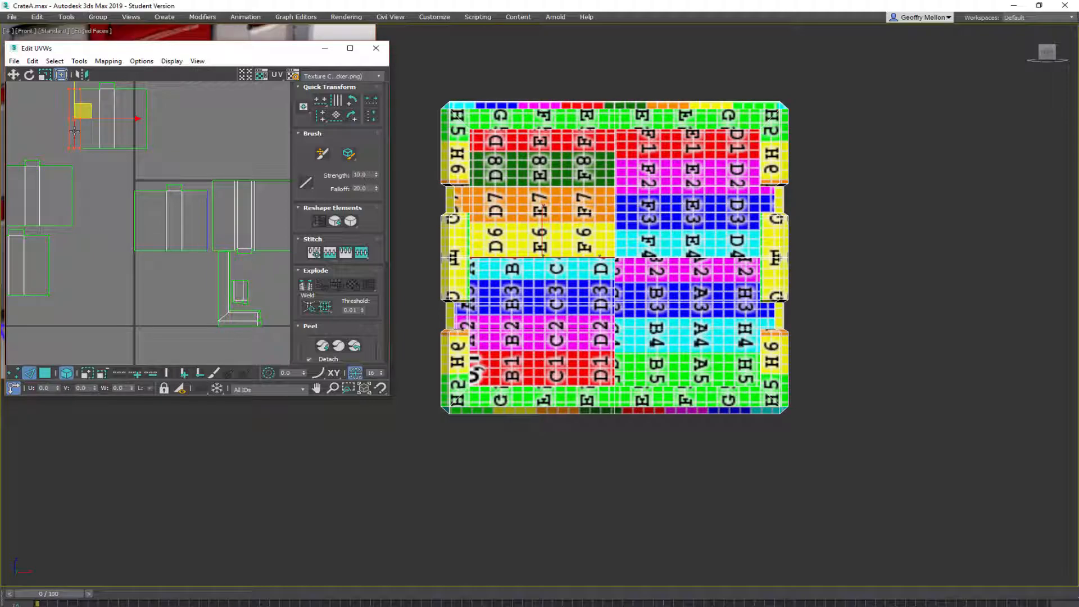
right_click(74, 131)
left_click(45, 172)
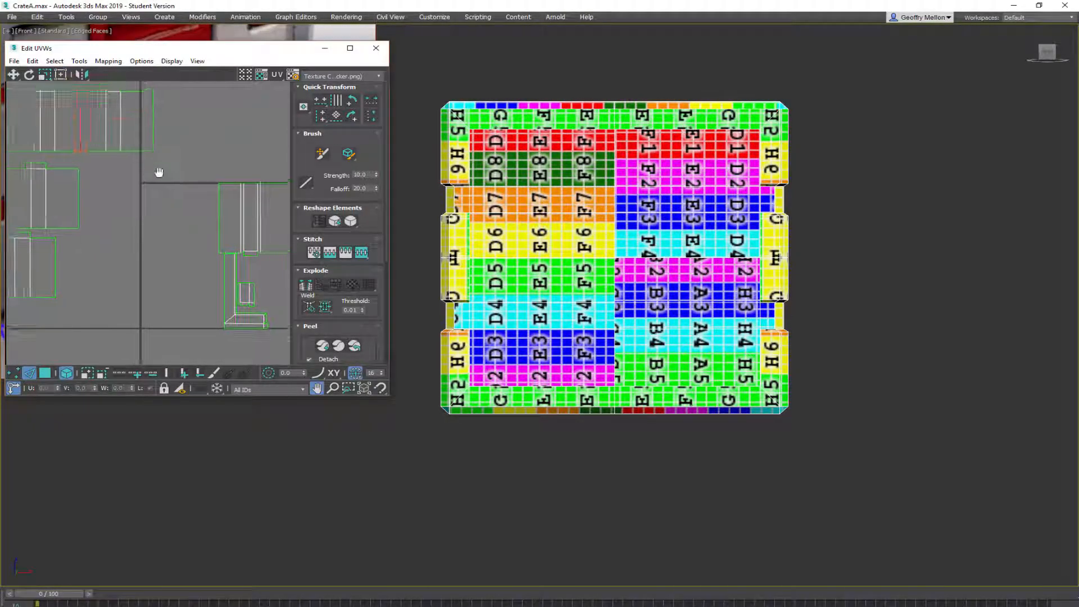
Select the matching edge of the lower-left quadrant and stitch the front face's lower-right quadrant to it
middle_click_drag(152, 200, 157, 212)
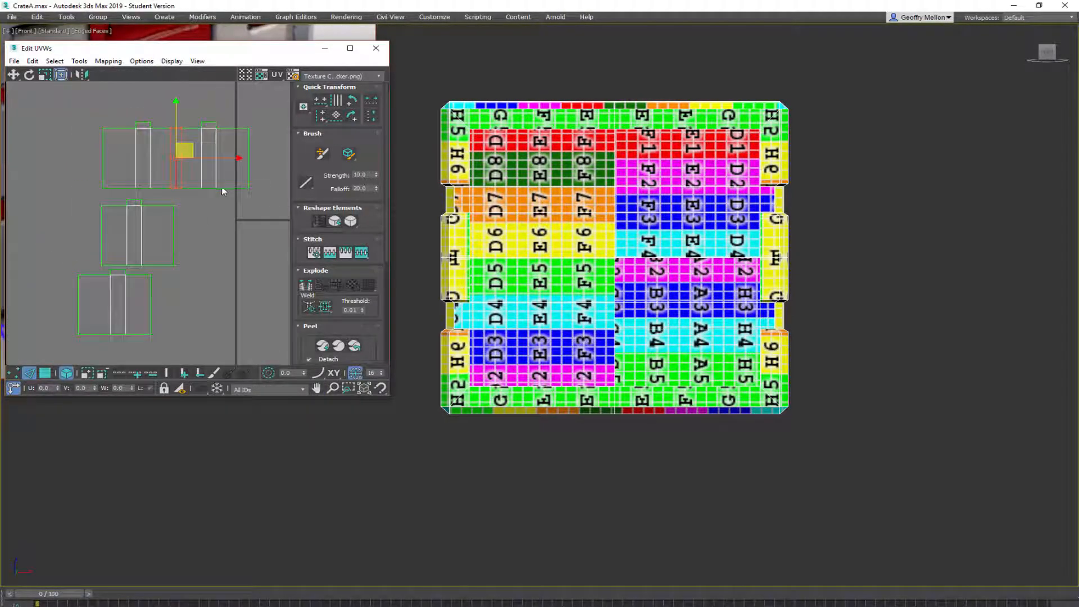
left_click(227, 187)
right_click(256, 163)
left_click(228, 206)
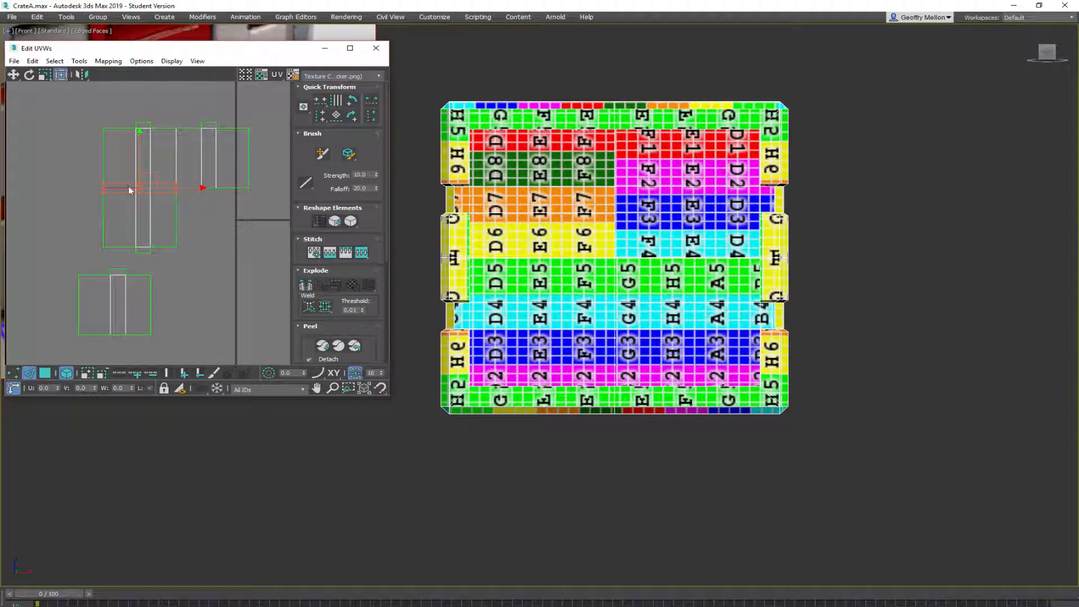
Select the free edge of the upper-left quadrant and stitch the front face's upper-right quadrant to the joined island
left_click(231, 188)
right_click(228, 273)
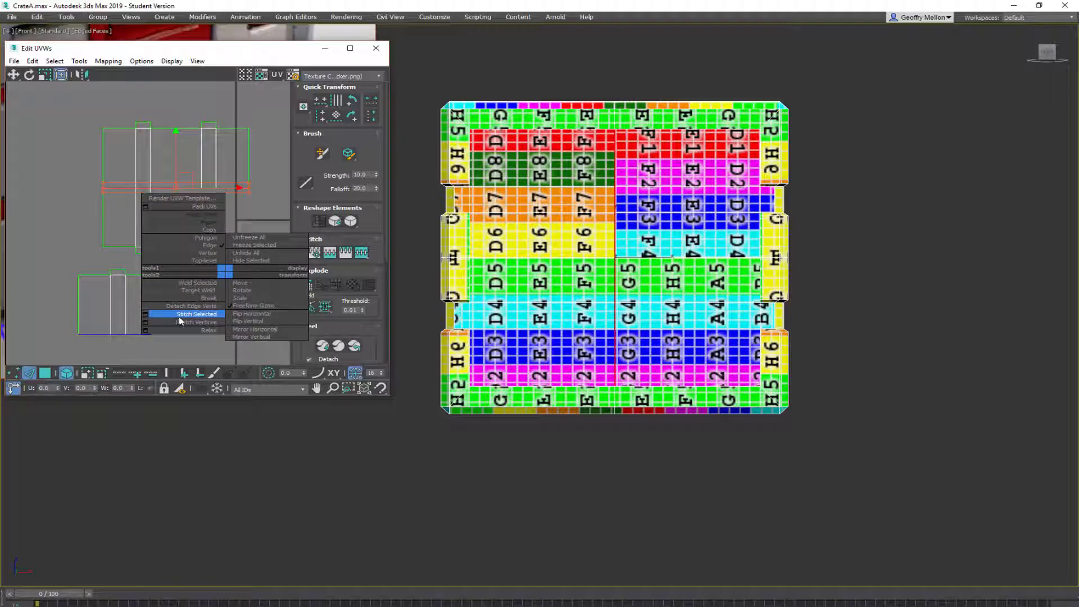
left_click(181, 316)
scroll(183, 218, "down", 4)
scroll(171, 205, "up", 4)
Stitch the remaining open centre seam of the front face island, then select the whole island
left_click(184, 284)
left_click(180, 249)
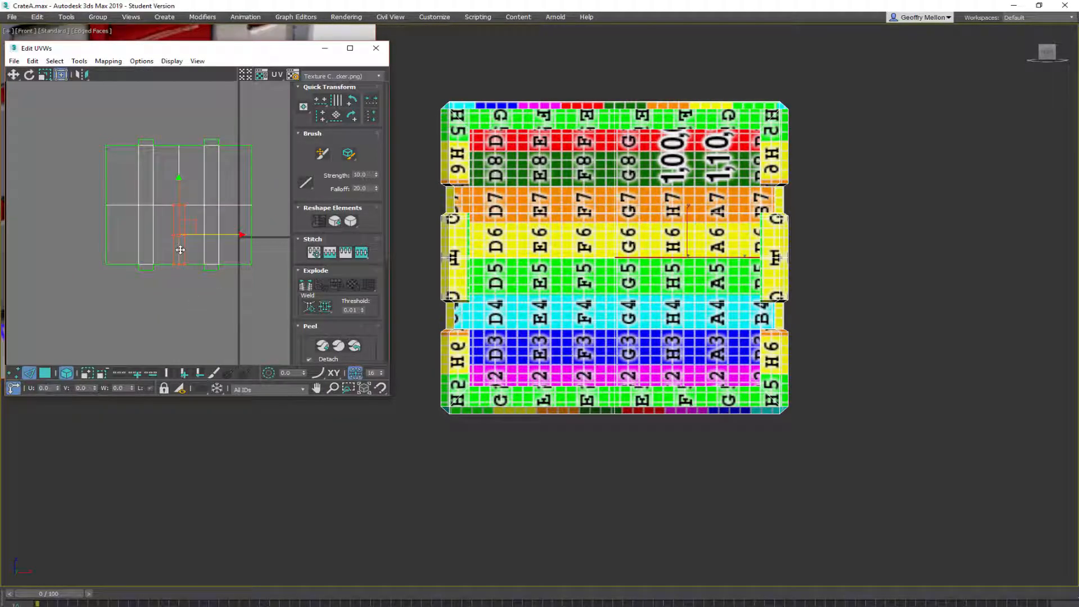
right_click(207, 302)
left_click(176, 348)
middle_click_drag(147, 163, 116, 174)
scroll(117, 174, "down", 3)
left_click_drag(67, 135, 198, 263)
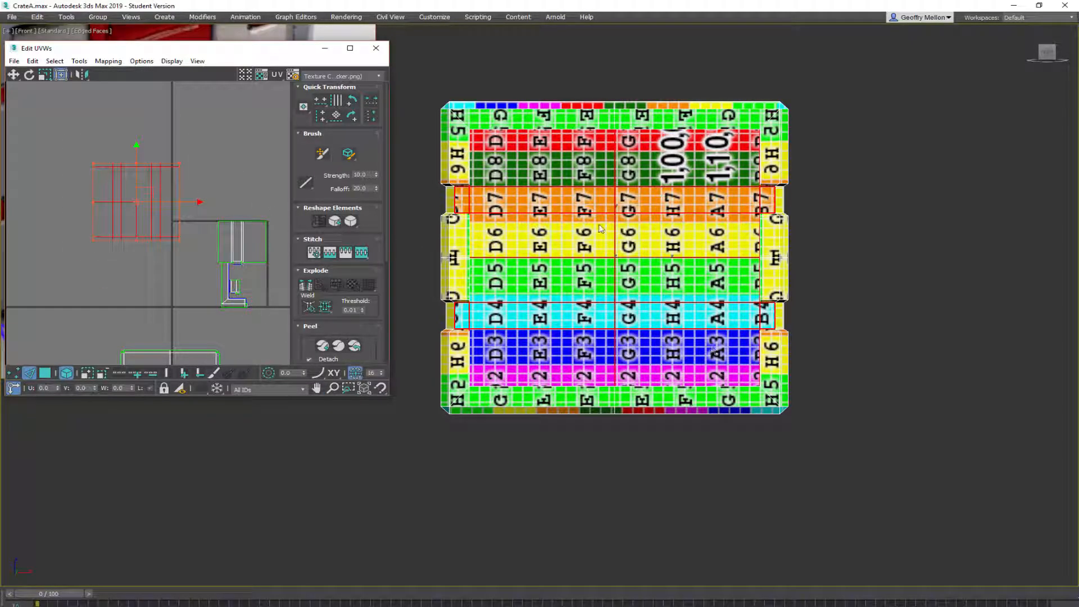
Pull the four stacked side-face half islands apart and place each one separately outside the UV tile
mouse_move(564, 238)
middle_mouse_down("alt")
mouse_move(720, 228)
mouse_move(552, 252)
mouse_move(577, 242)
middle_mouse_up("alt")
left_click_drag(577, 242, 543, 207)
mouse_move(577, 241)
middle_mouse_down("alt")
mouse_move(543, 207)
mouse_move(563, 253)
middle_mouse_up("alt")
mouse_move(138, 175)
middle_mouse_down()
mouse_move(139, 166)
mouse_move(89, 172)
mouse_move(136, 159)
middle_mouse_up()
left_click(204, 200)
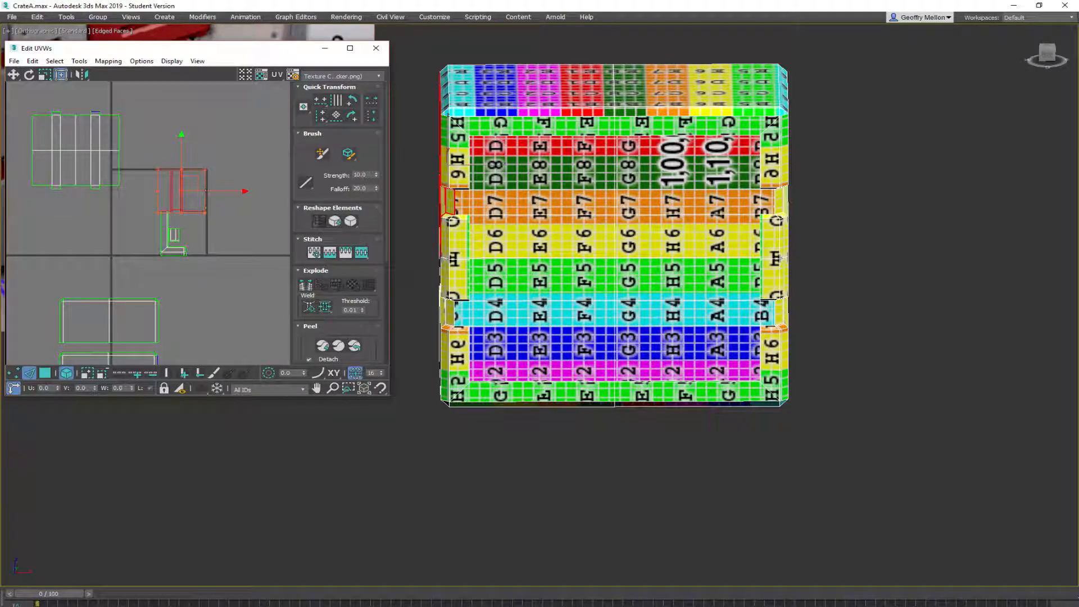
left_click_drag(197, 183, 234, 96)
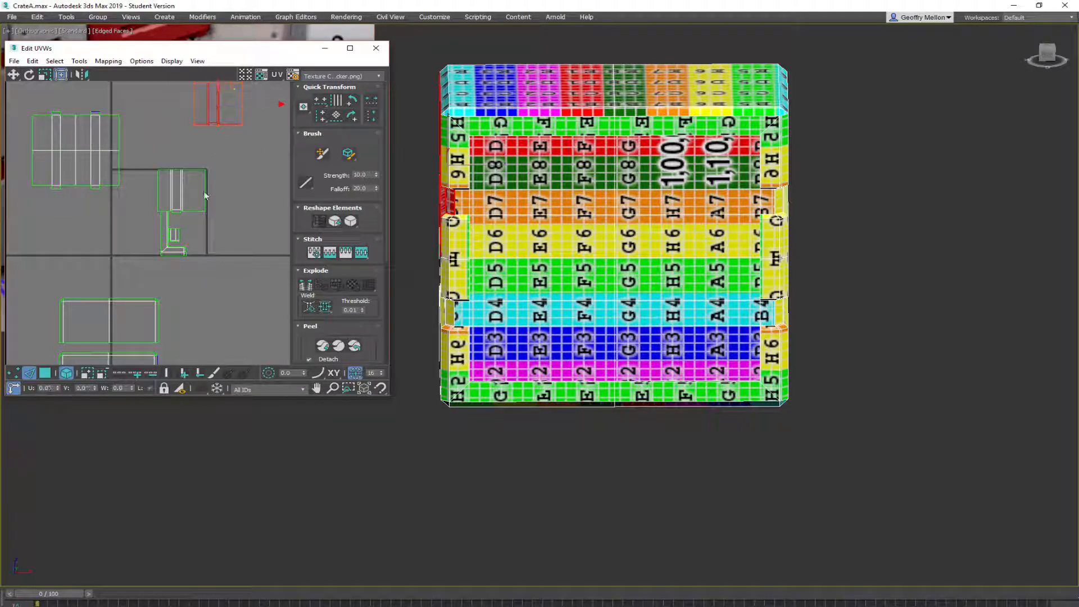
left_click(205, 198)
left_click_drag(192, 179, 268, 156)
left_click(205, 199)
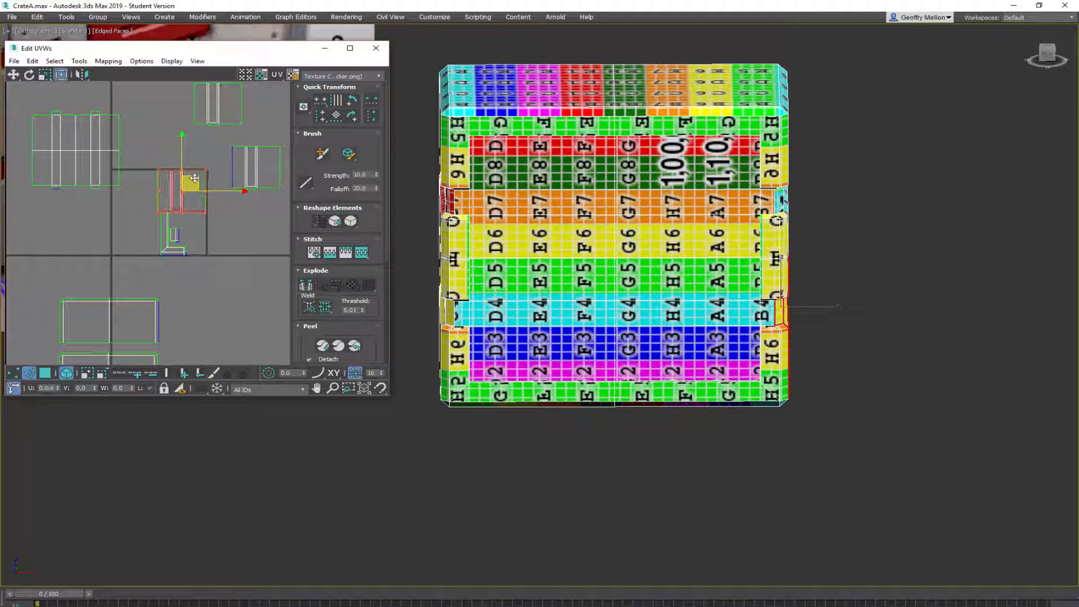
left_click_drag(194, 178, 276, 204)
left_click(206, 188)
left_click_drag(206, 188, 183, 113)
Horizontally mirror the lower half island of one side face and the upper half island of the opposite side face
middle_click_drag(518, 246, 767, 259, "alt")
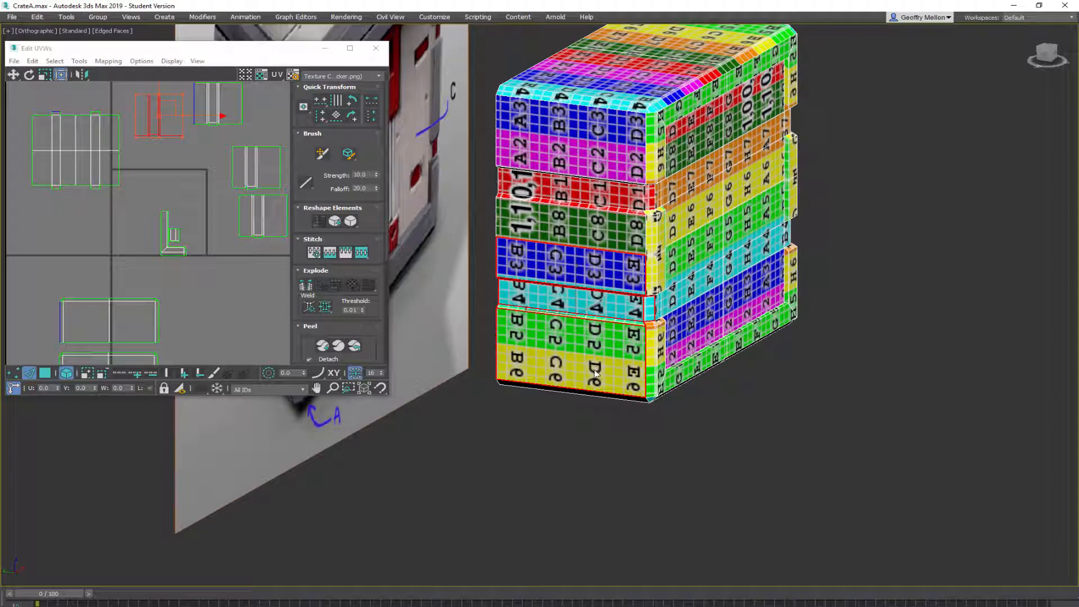
left_click(85, 77)
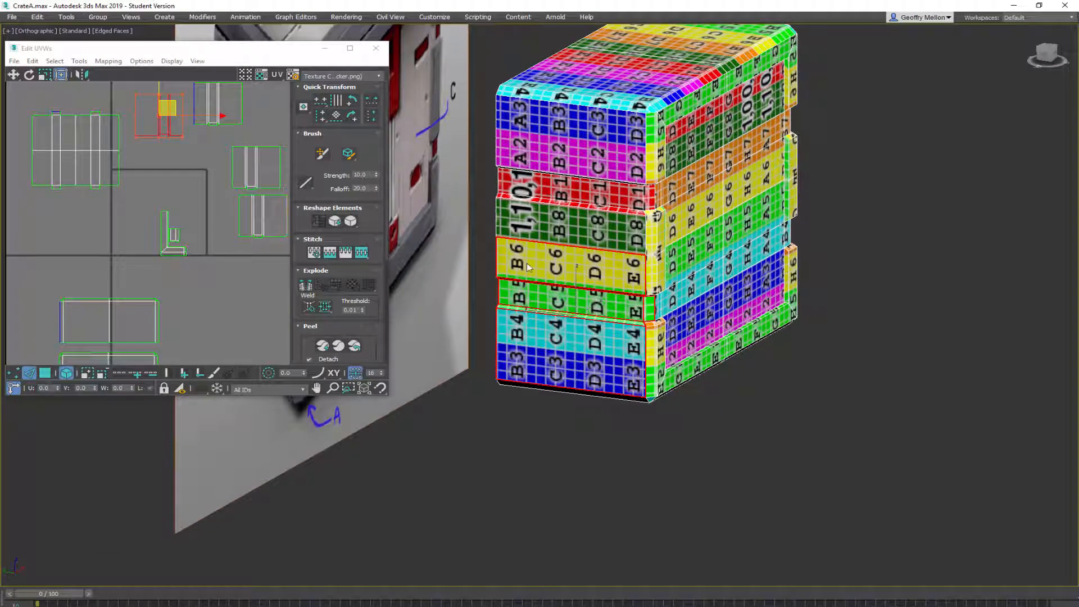
middle_click_drag(798, 275, 701, 341, "alt")
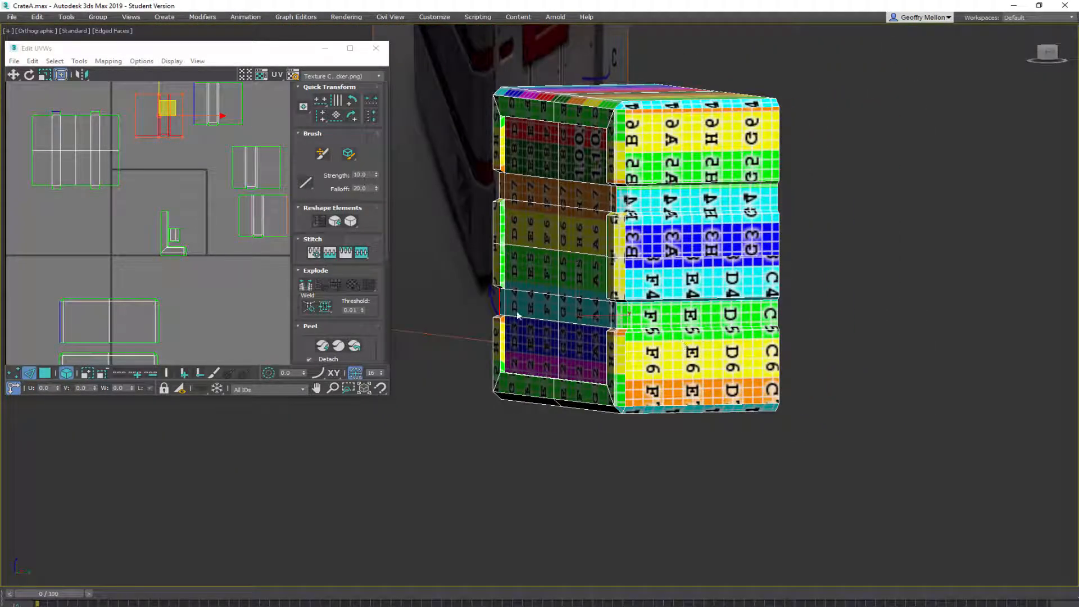
left_click(255, 228)
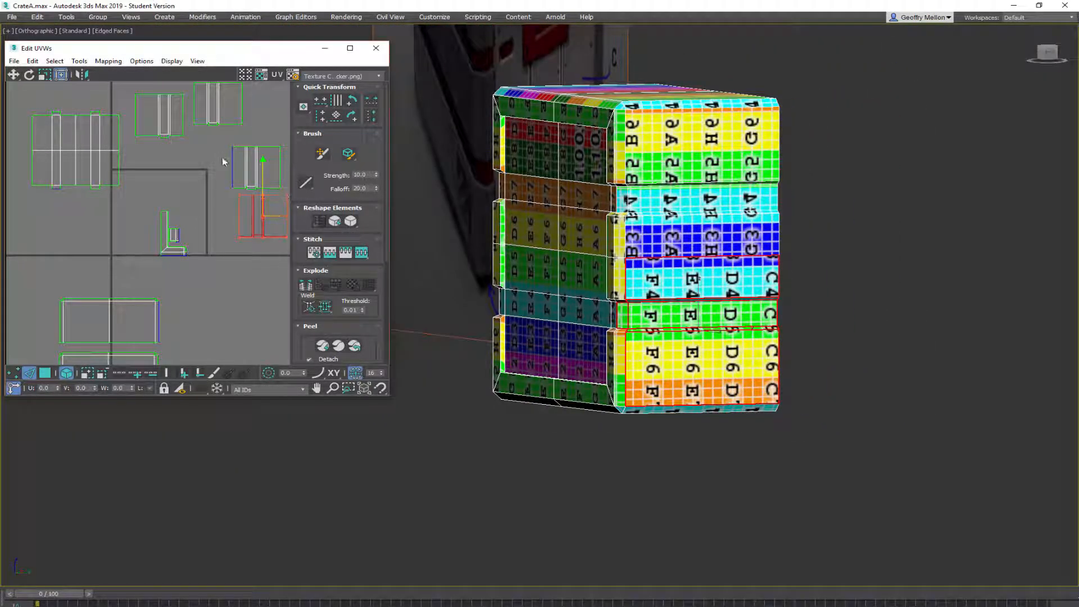
left_click_drag(213, 145, 298, 181)
left_click(83, 75)
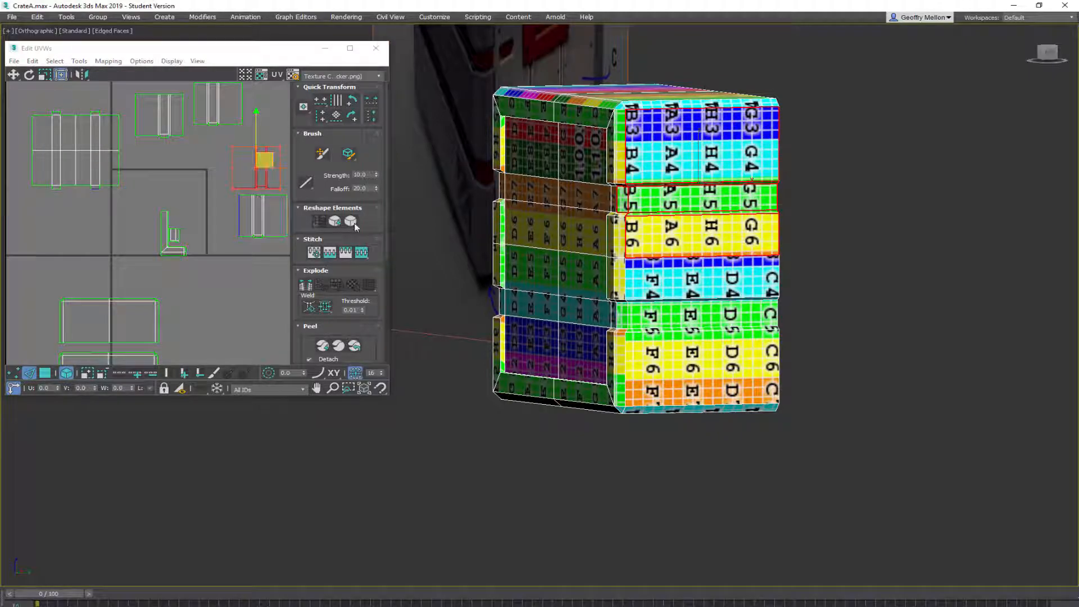
Select the shared inner edge of the two upper side-face half islands and stitch them into one island
middle_click_drag(249, 176, 234, 245)
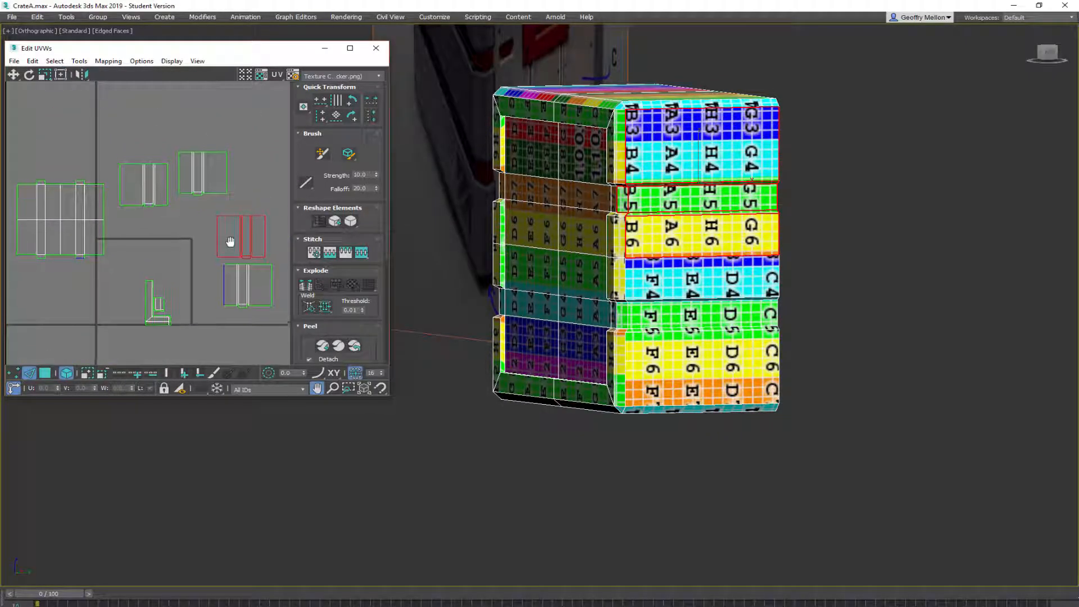
left_click(162, 186)
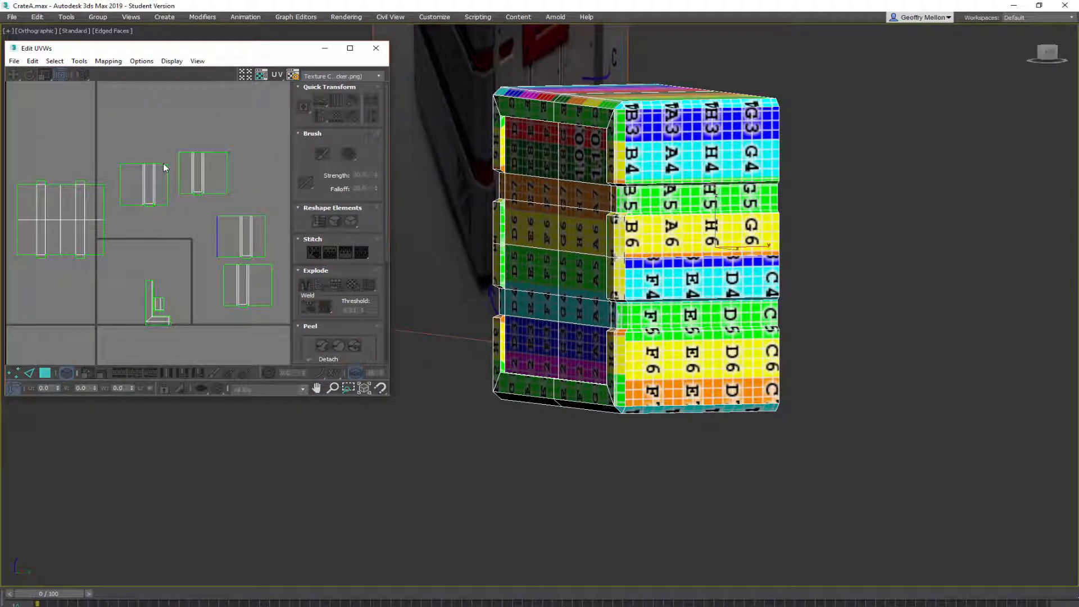
key("ctrl+z")
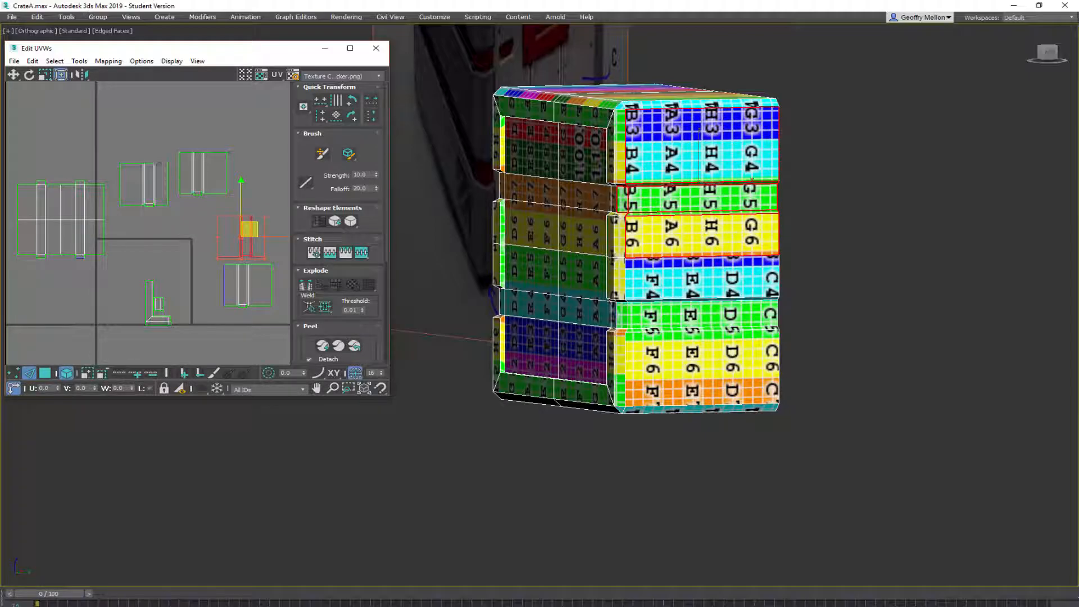
left_click(160, 165)
right_click(161, 149)
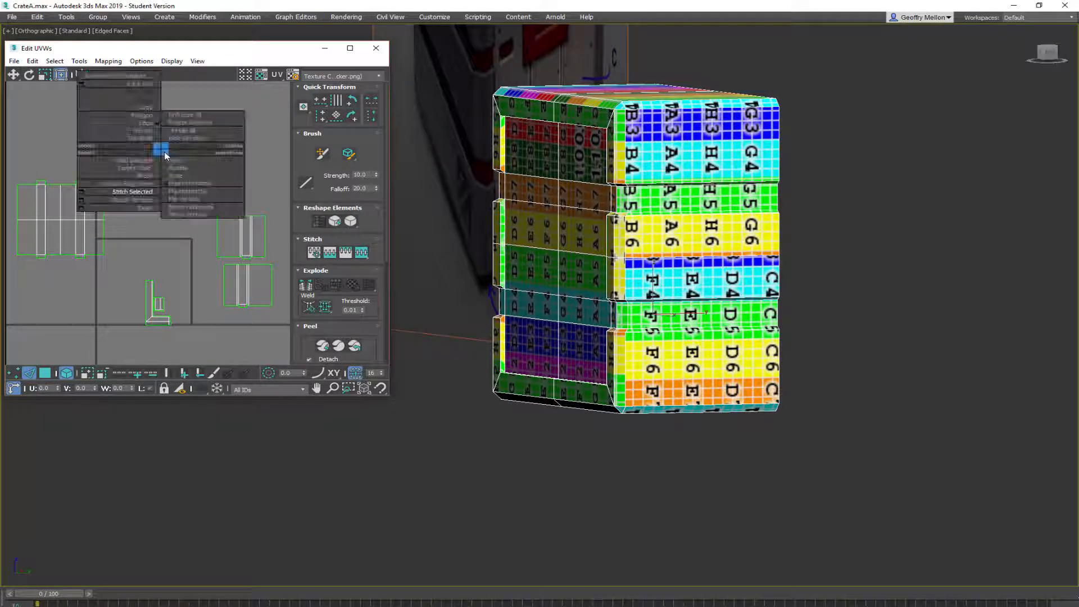
middle_click_drag(625, 263, 691, 246, "alt")
middle_click_drag(227, 206, 185, 208)
scroll(180, 209, "down", 10)
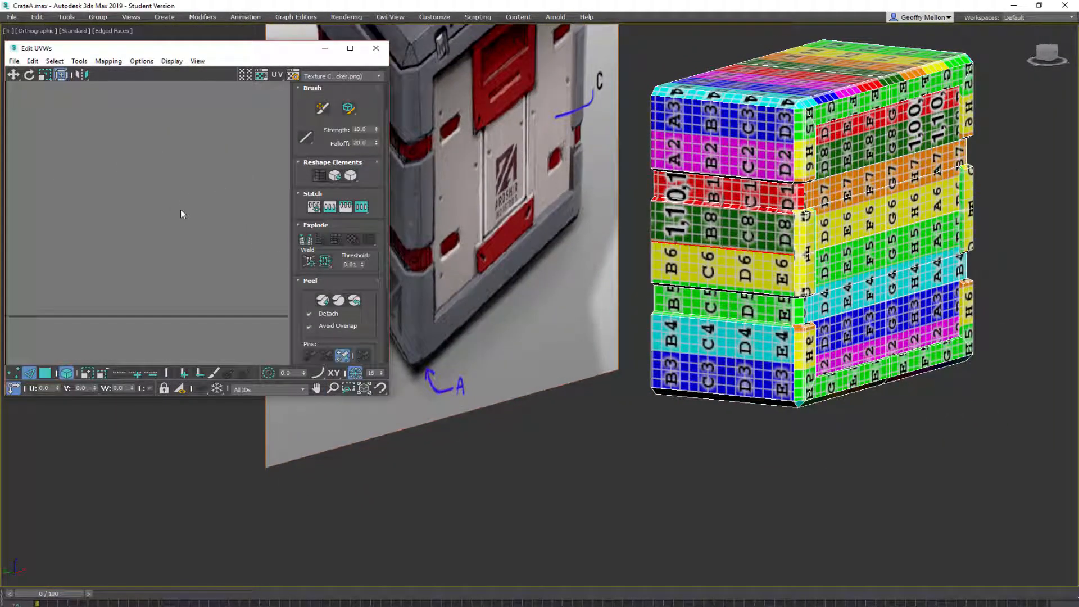
scroll(162, 223, "up", 10)
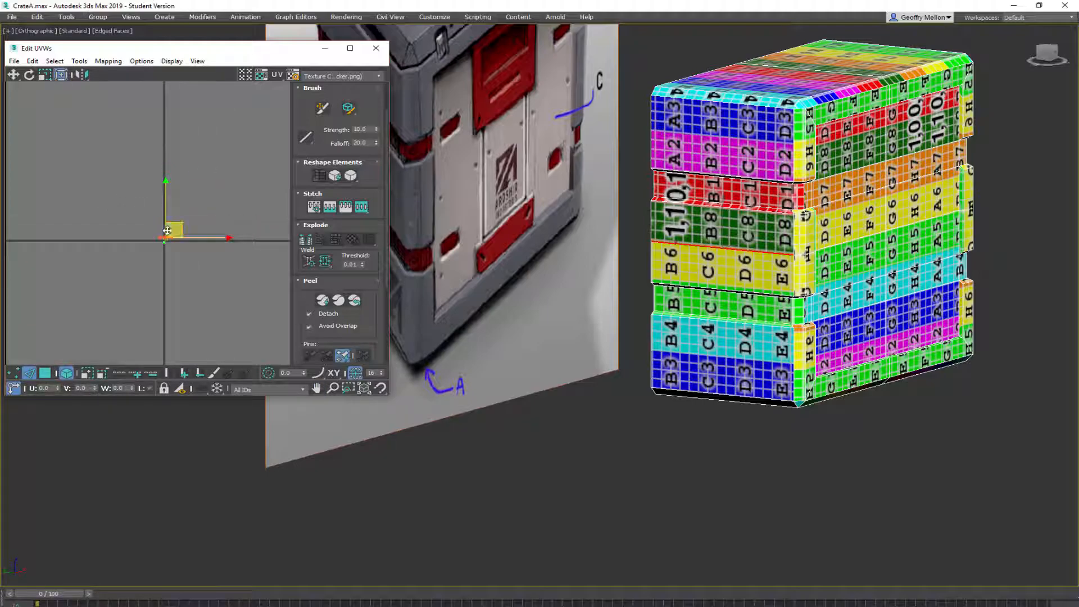
left_click(149, 188)
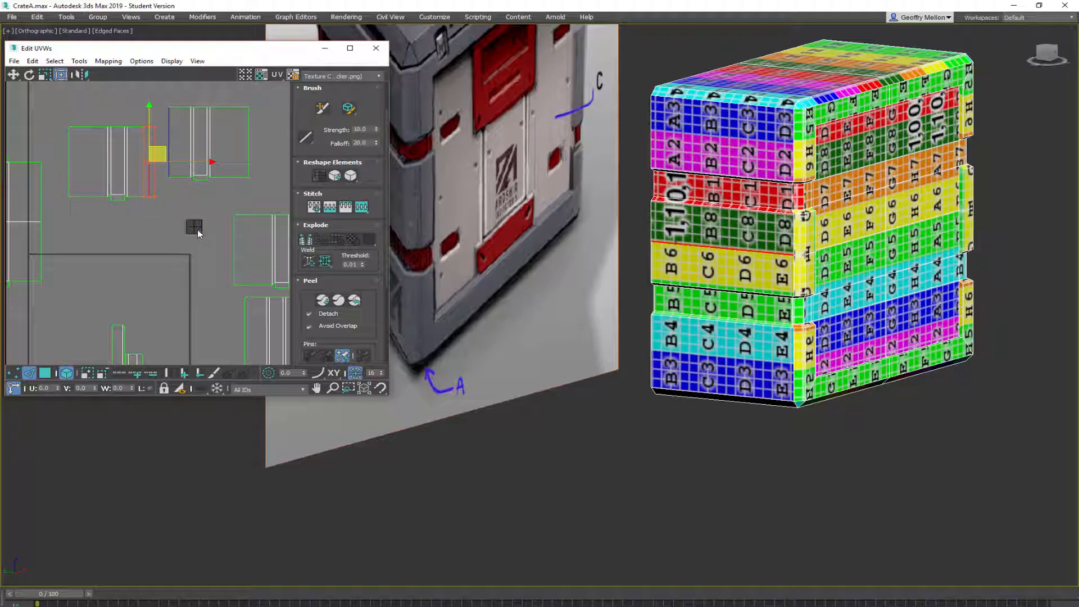
right_click(193, 226)
left_click(168, 269)
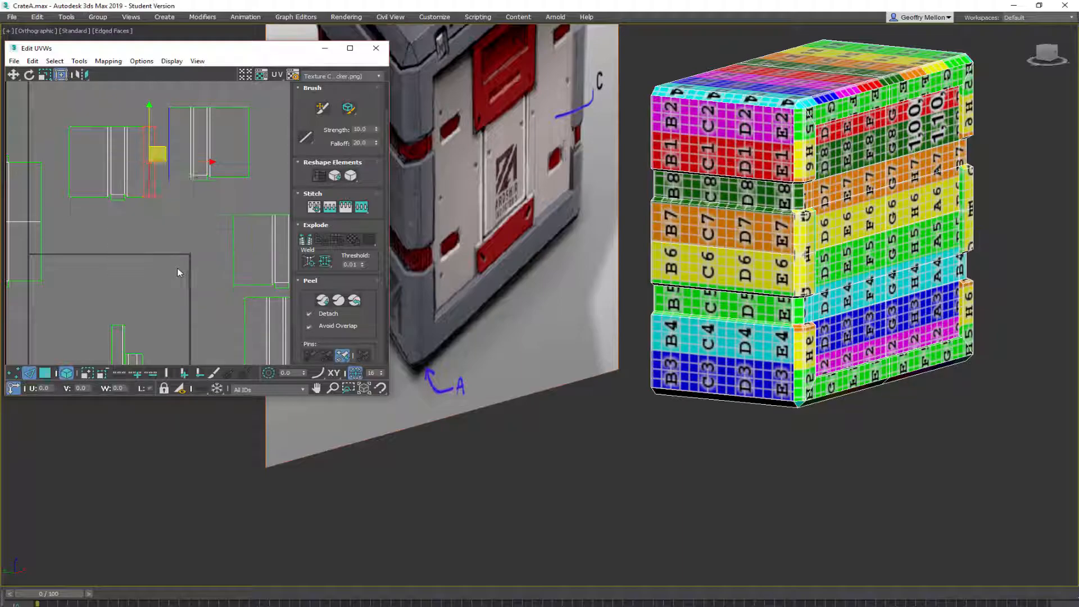
Select the shared inner edge of the other two side-face half islands and stitch them into one island
left_click(258, 188)
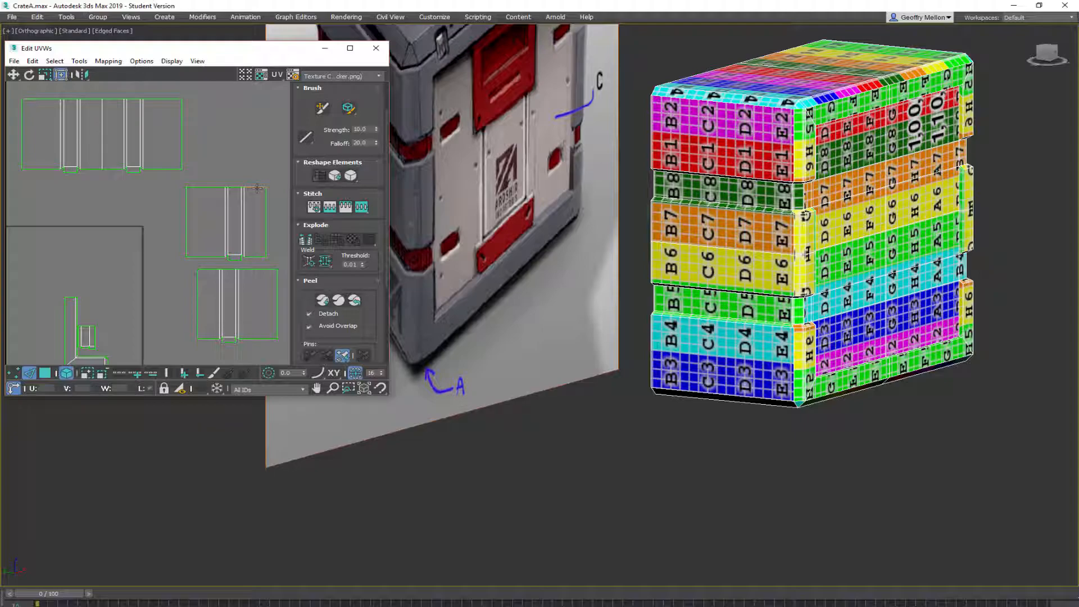
left_click(266, 243)
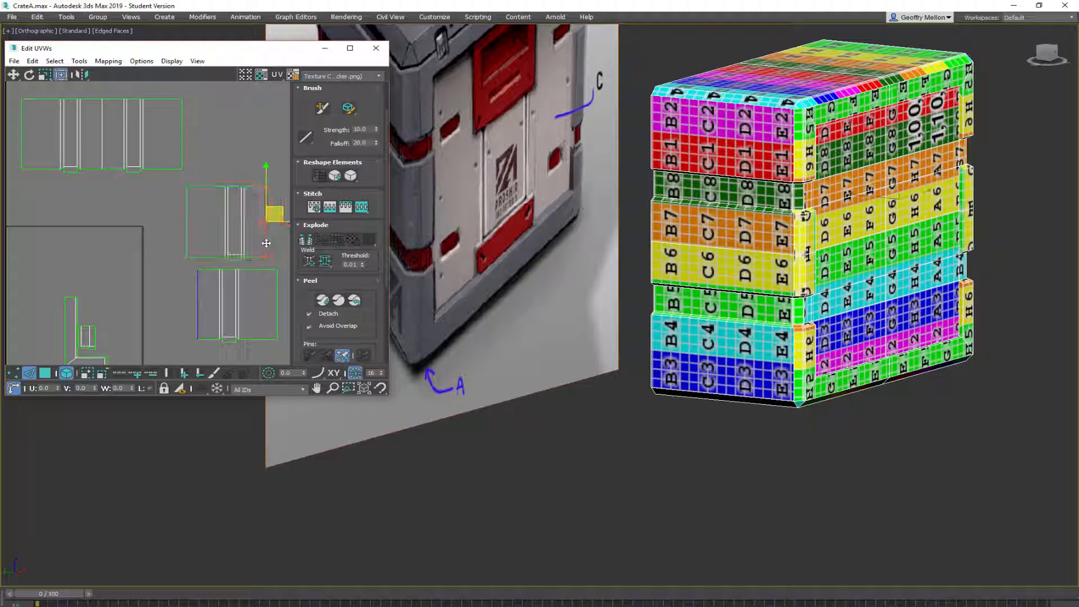
right_click(222, 205)
left_click(217, 240)
left_click(361, 209)
middle_click_drag(192, 208, 84, 218)
scroll(83, 218, "down", 3)
scroll(145, 176, "down", 2)
middle_click_drag(146, 176, 198, 168)
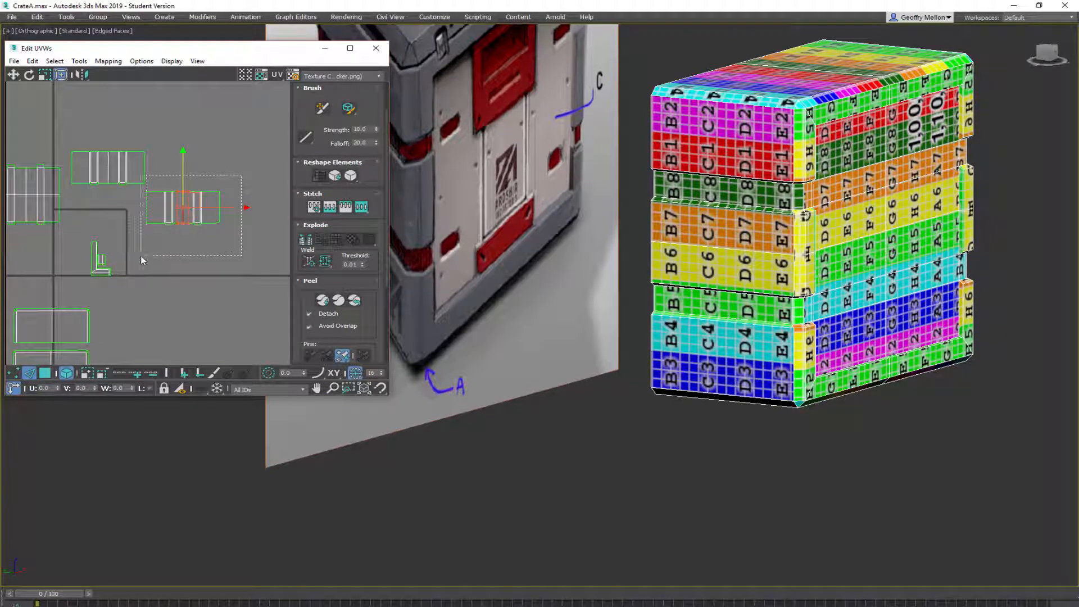
Select the stitched side islands and the two islands below the UV tile in turn to check which crate faces they cover
left_click_drag(161, 256, 206, 264)
middle_click_drag(191, 214, 220, 228)
left_click_drag(169, 197, 168, 194)
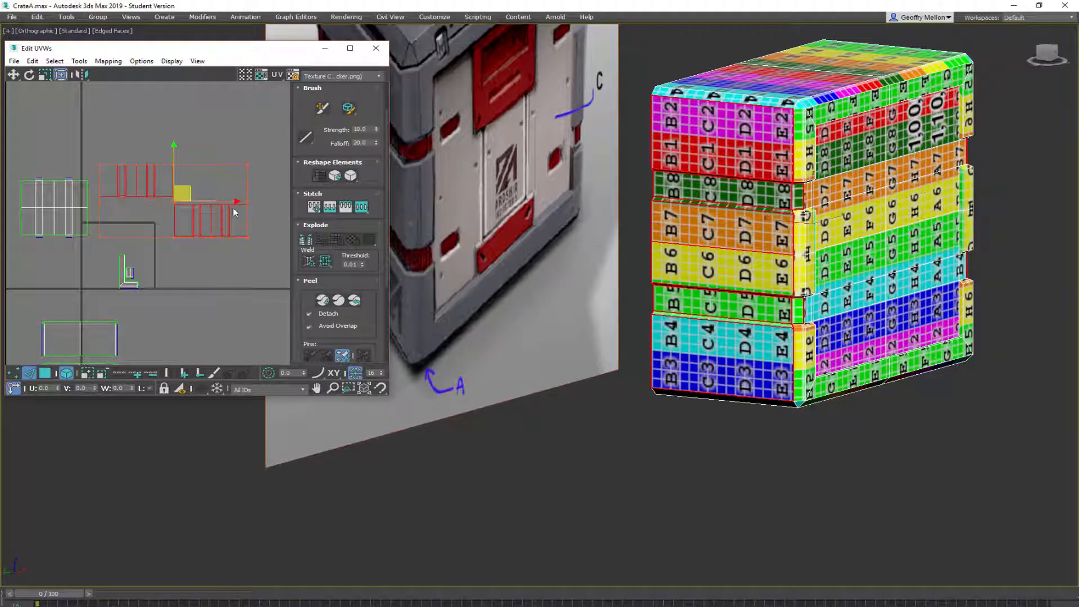
left_click(230, 151)
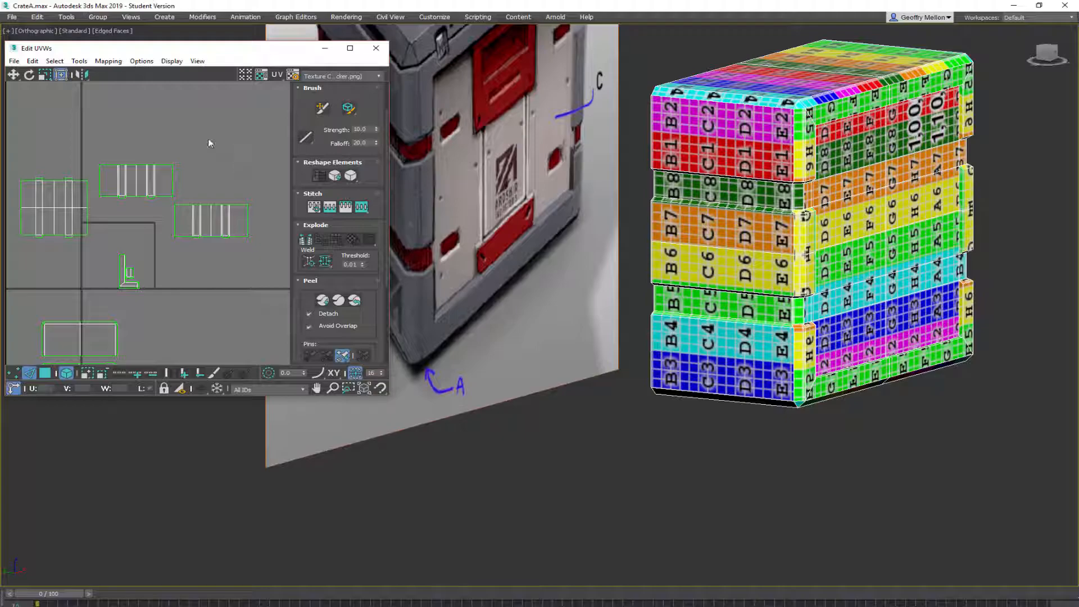
left_click_drag(271, 145, 107, 243)
left_click_drag(97, 204, 99, 202)
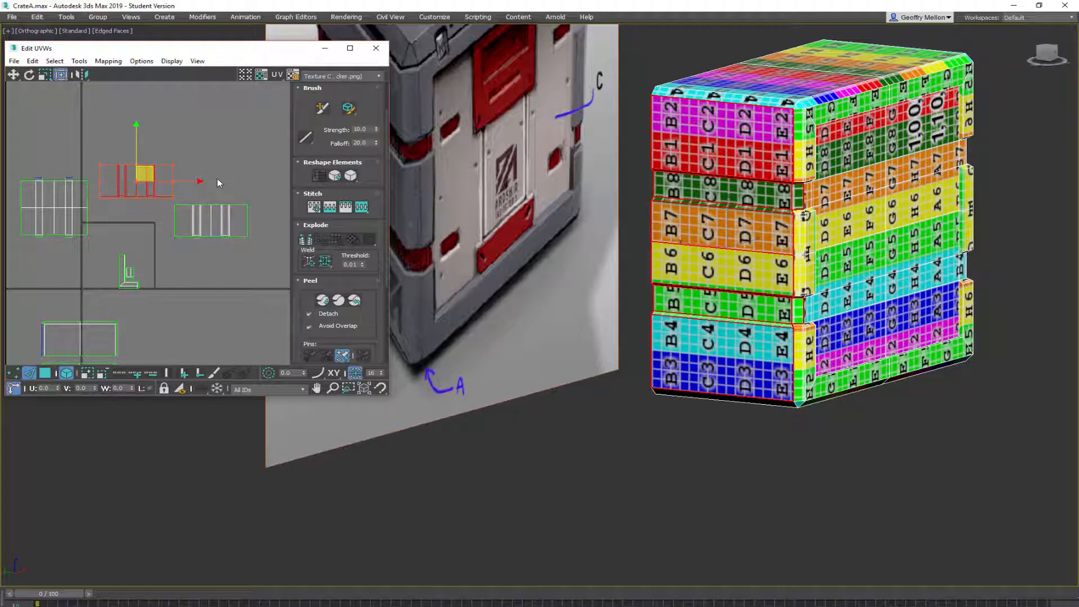
middle_click_drag(56, 304, 126, 182)
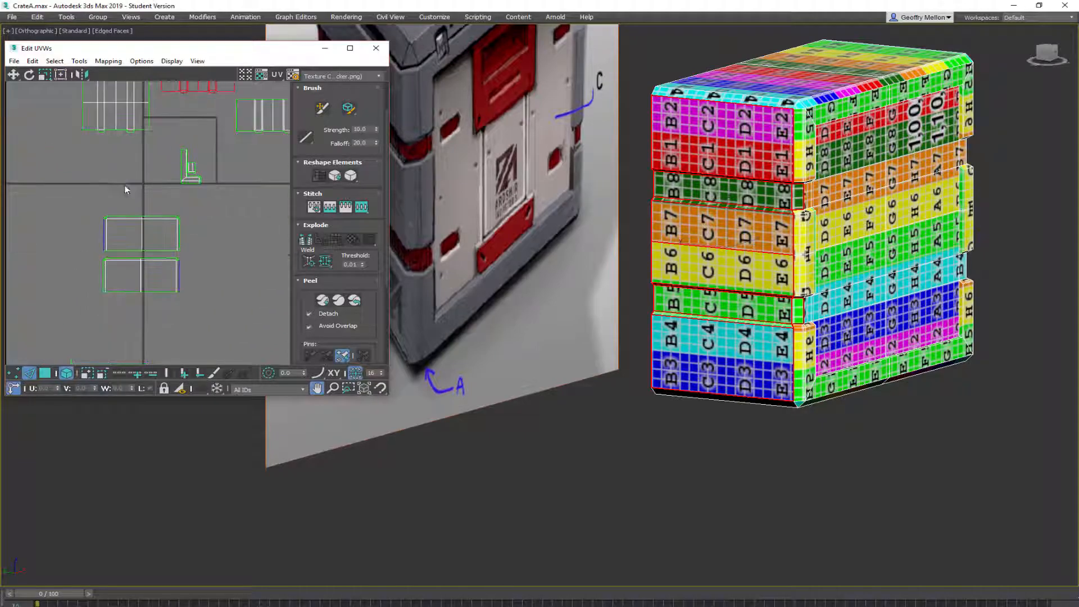
left_click_drag(78, 204, 203, 305)
scroll(200, 229, "down", 2)
middle_click_drag(200, 228, 175, 300)
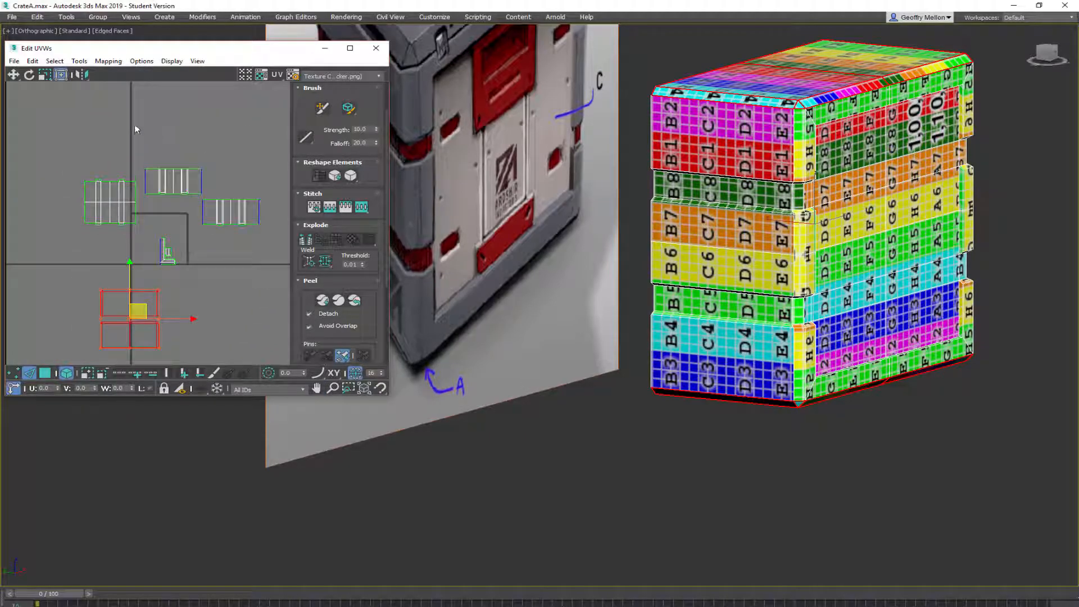
left_click(147, 153)
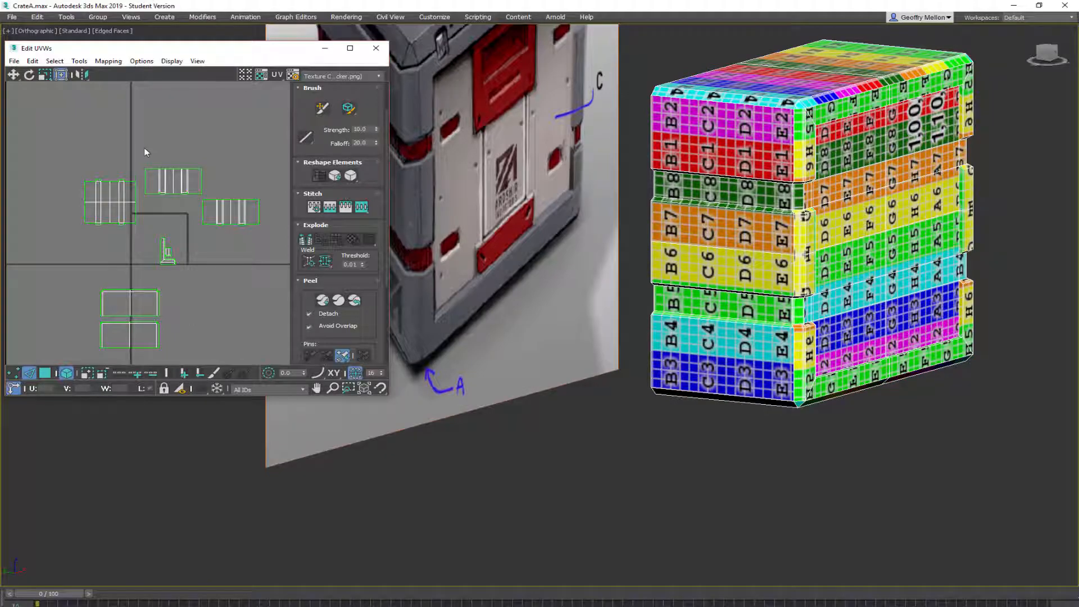
Move the narrow side's UV shell away to the opposite side of the UV tile
left_click_drag(267, 229, 23, 254)
scroll(134, 255, "up", 3)
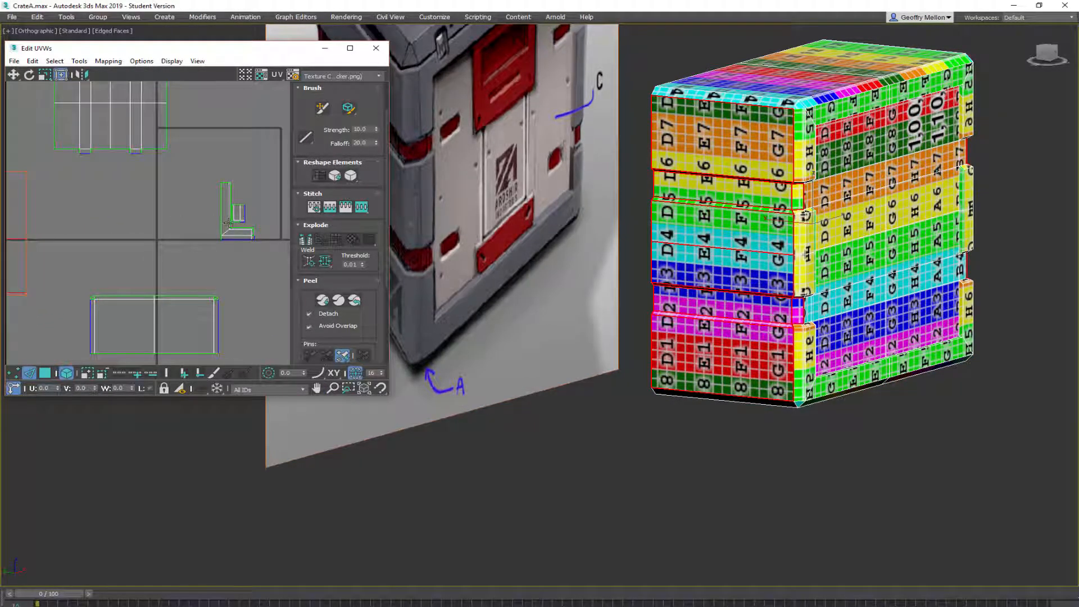
Examine which crate faces the L-shaped, panel and side UV shells cover, selecting both edges and polygons
left_click(229, 222)
middle_click_drag(761, 304, 767, 253, "alt")
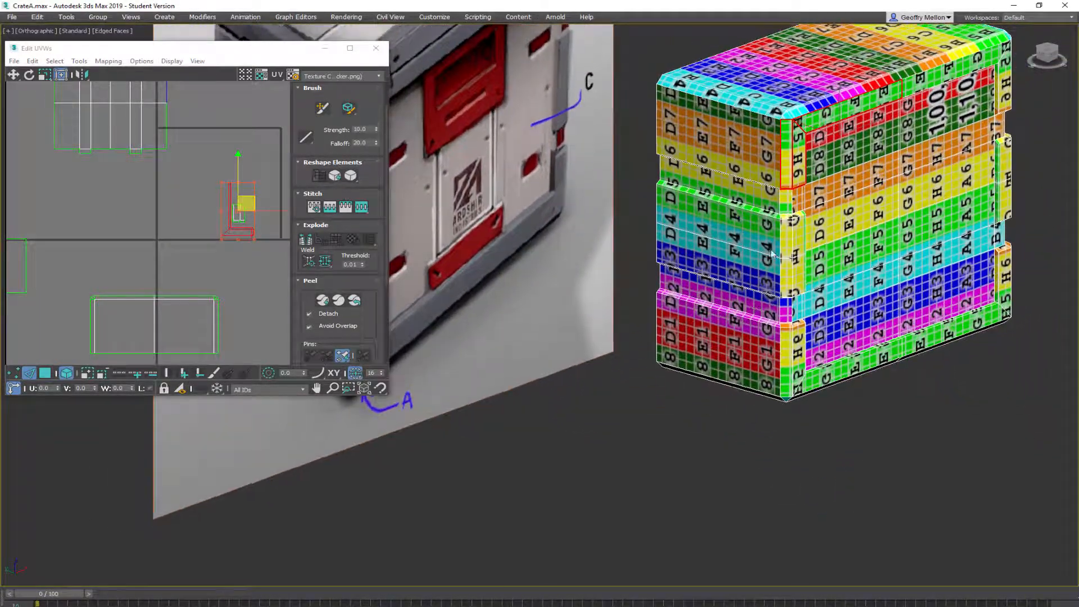
left_click(675, 218)
left_click(369, 240)
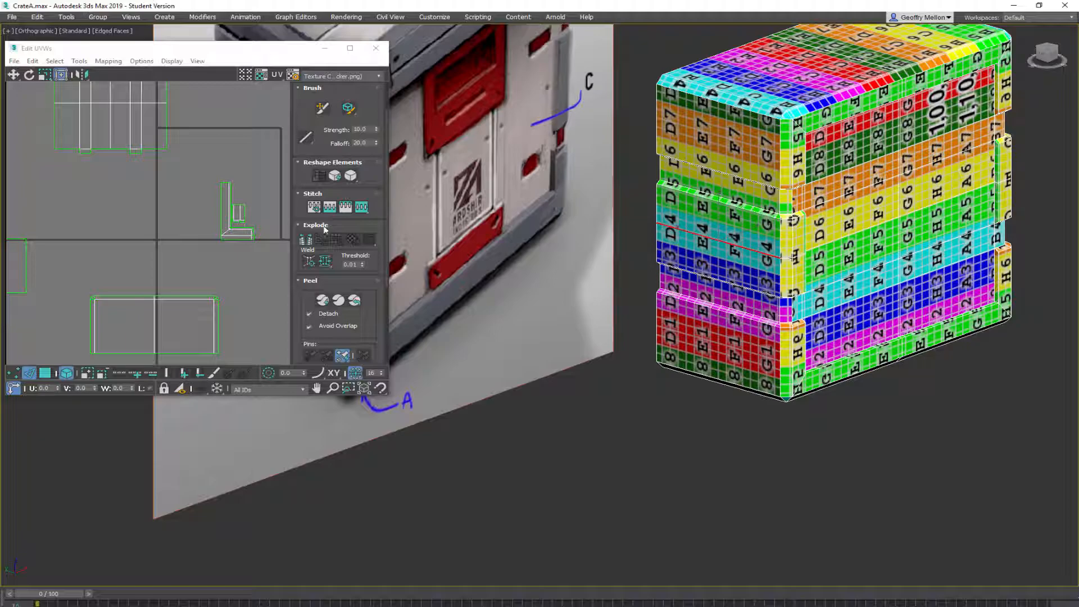
middle_click_drag(206, 224, 280, 229)
left_click(134, 265)
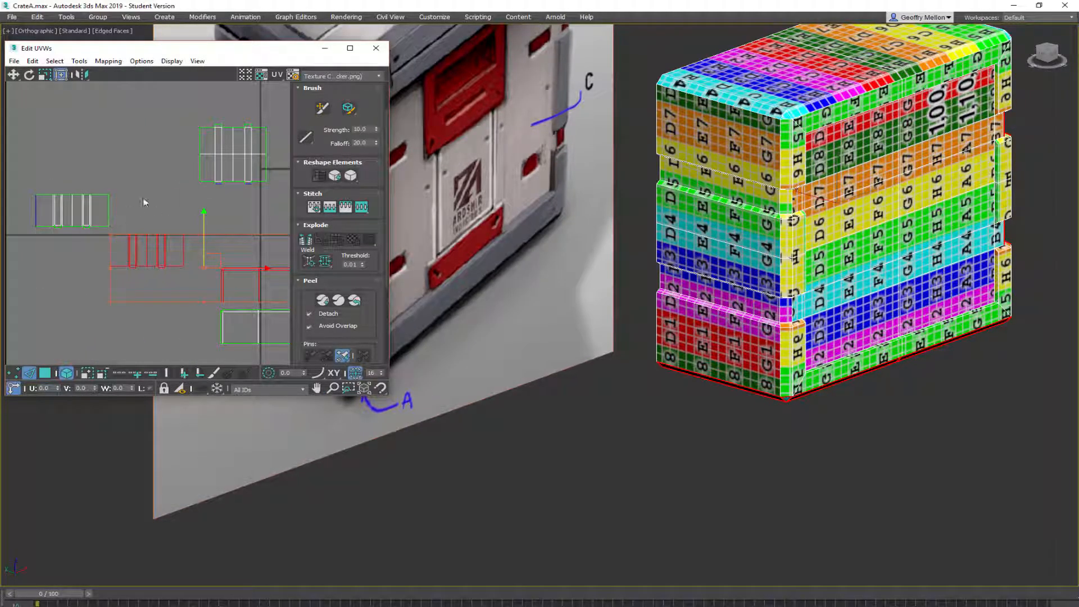
left_click(246, 181)
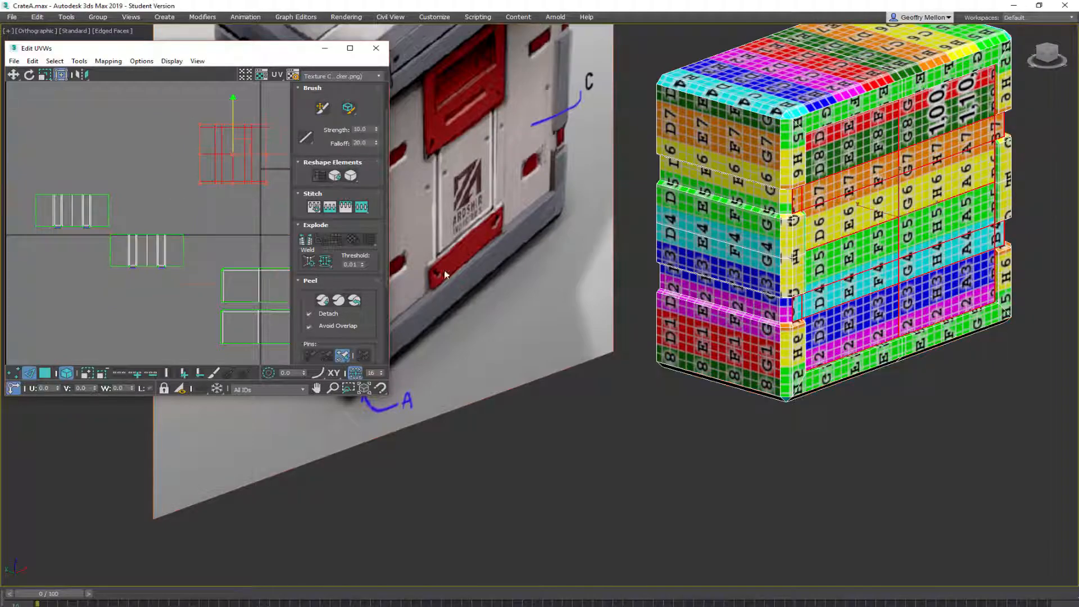
left_click(726, 152)
key("3")
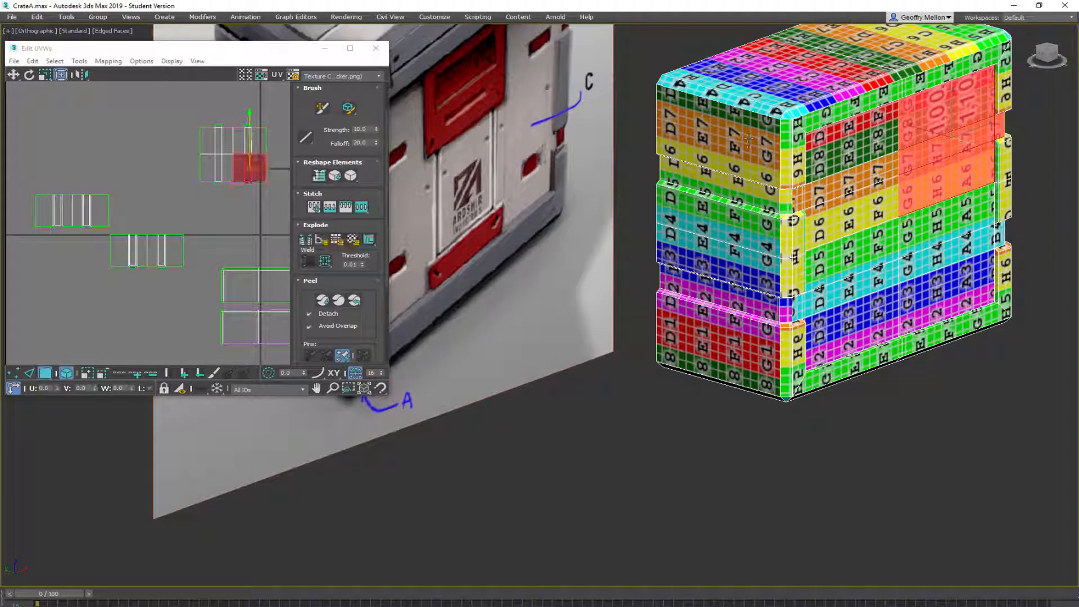
left_click(747, 160)
middle_click_drag(150, 239, 201, 245)
scroll(163, 216, "up", 4)
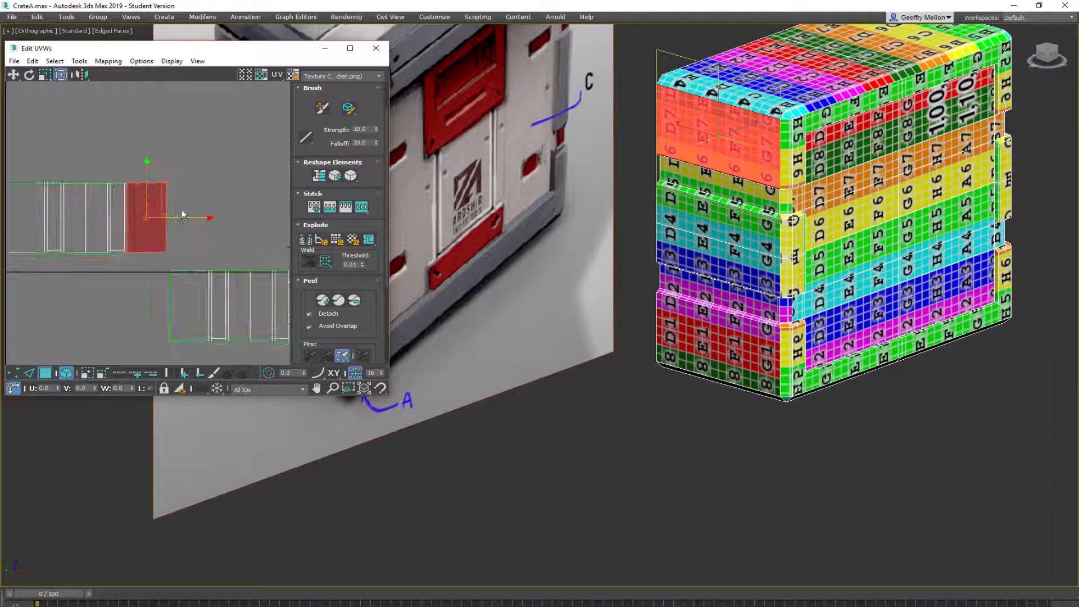
Separate three of the four overlapping L-shaped corner trim shells by sliding them horizontally out of the UV tile
middle_click_drag(765, 220, 743, 166, "alt")
middle_click_drag(250, 246, 106, 202)
scroll(106, 202, "down", 3)
middle_click_drag(68, 228, 66, 224)
scroll(140, 207, "down", 3)
middle_click_drag(140, 208, 213, 207)
scroll(212, 209, "up", 3)
left_click(212, 216)
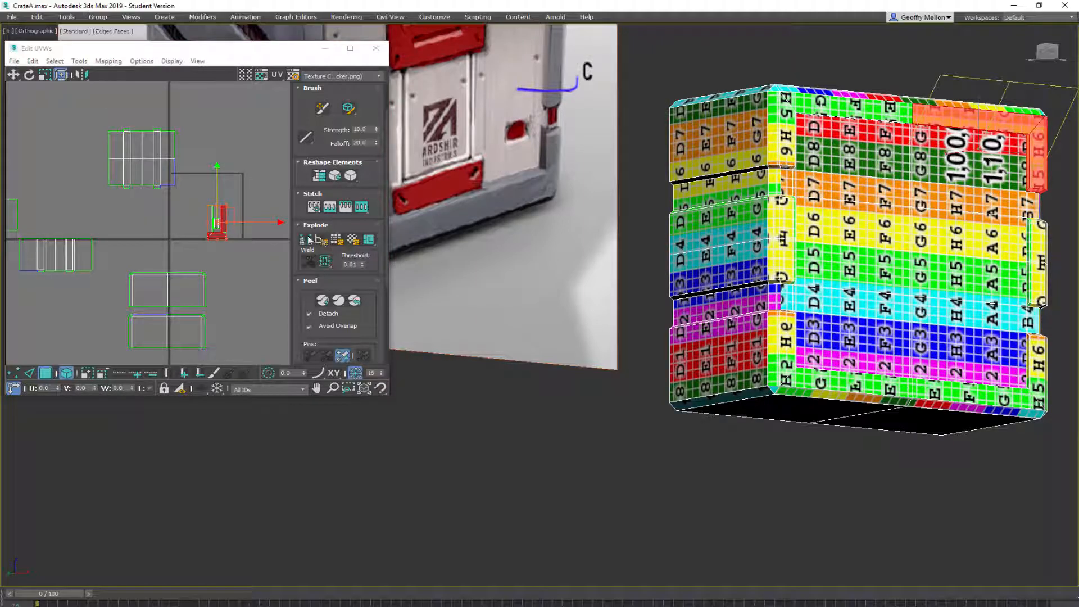
left_click_drag(247, 223, 358, 230)
left_click(208, 216)
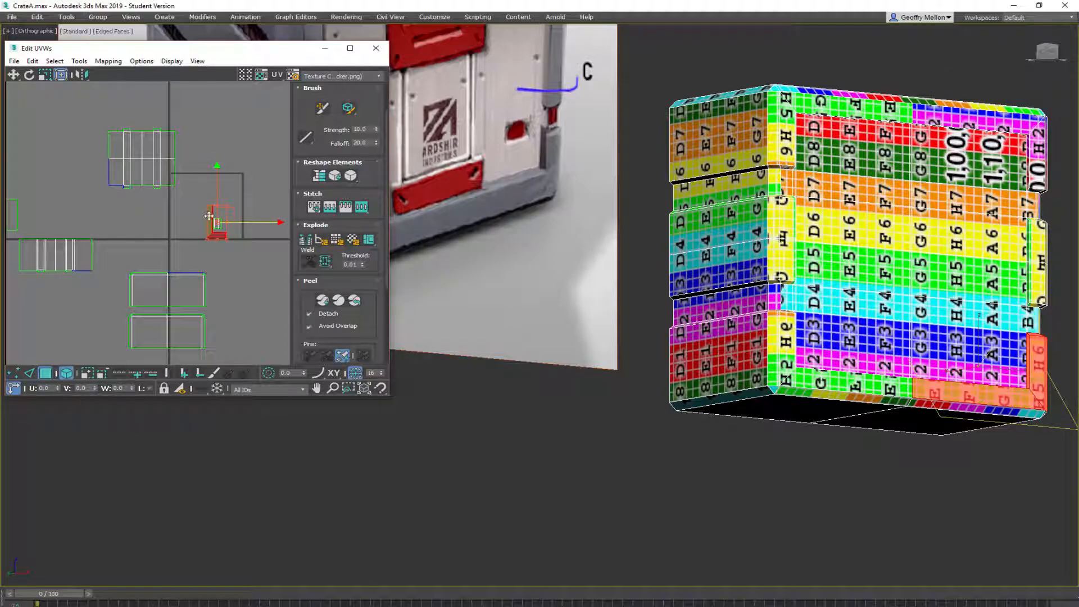
left_click_drag(253, 223, 331, 229)
left_click(210, 226)
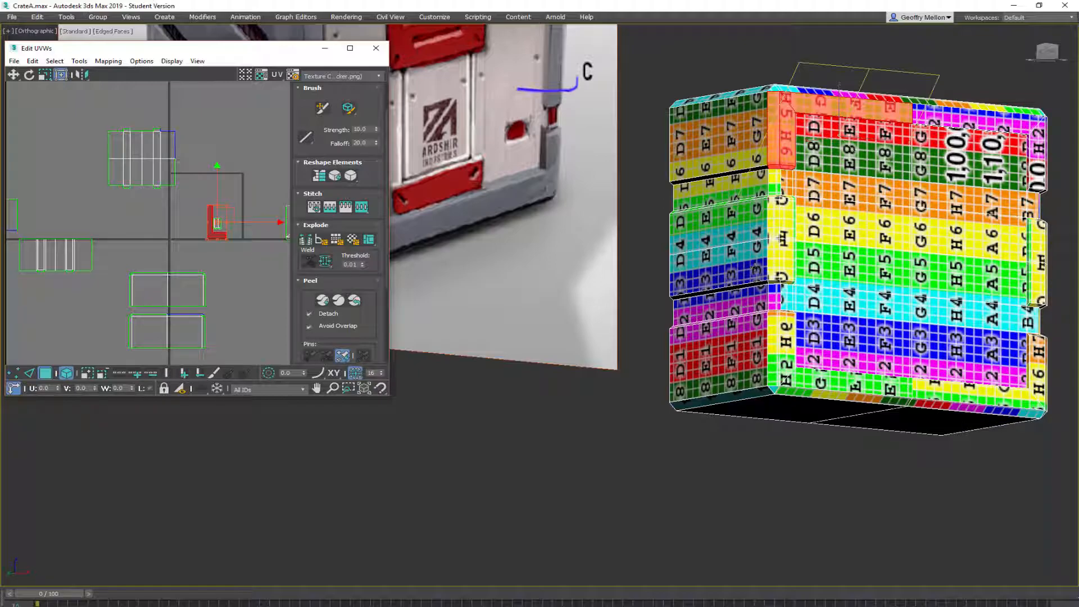
left_click_drag(253, 222, 309, 225)
Mirror the remaining L-shaped corner shell, slide it out of the UV tile and raise it above the other three
left_click(211, 231)
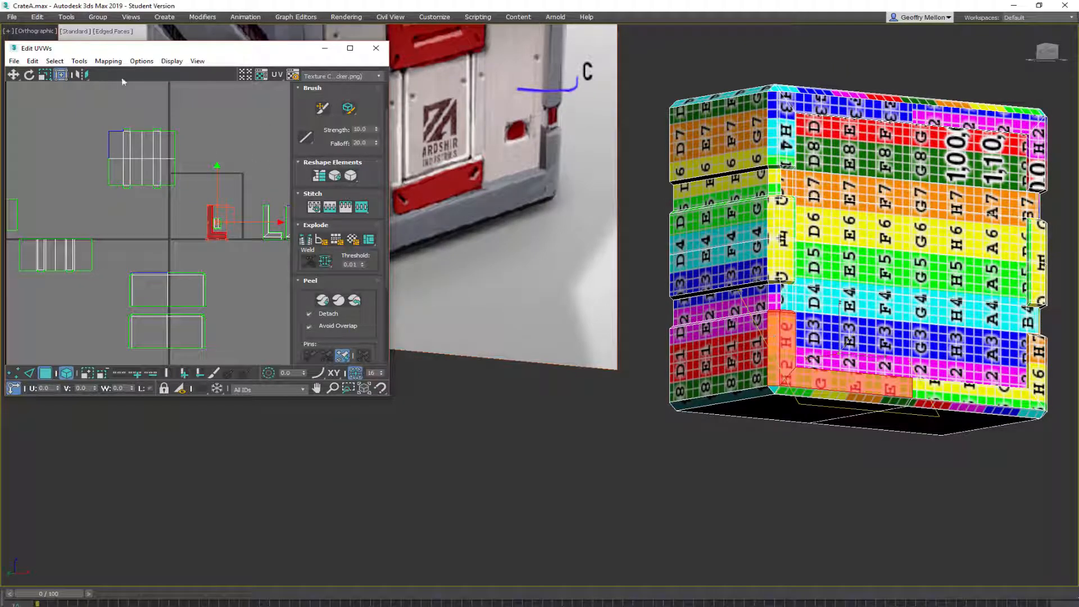
left_click(80, 74)
left_click_drag(241, 223, 307, 223)
scroll(253, 231, "up", 3)
middle_click_drag(253, 231, 112, 258)
left_click_drag(163, 226, 163, 125)
Stitch the four L-shaped corner shells along their end edges to form two C-shaped trim shells
left_click(229, 294)
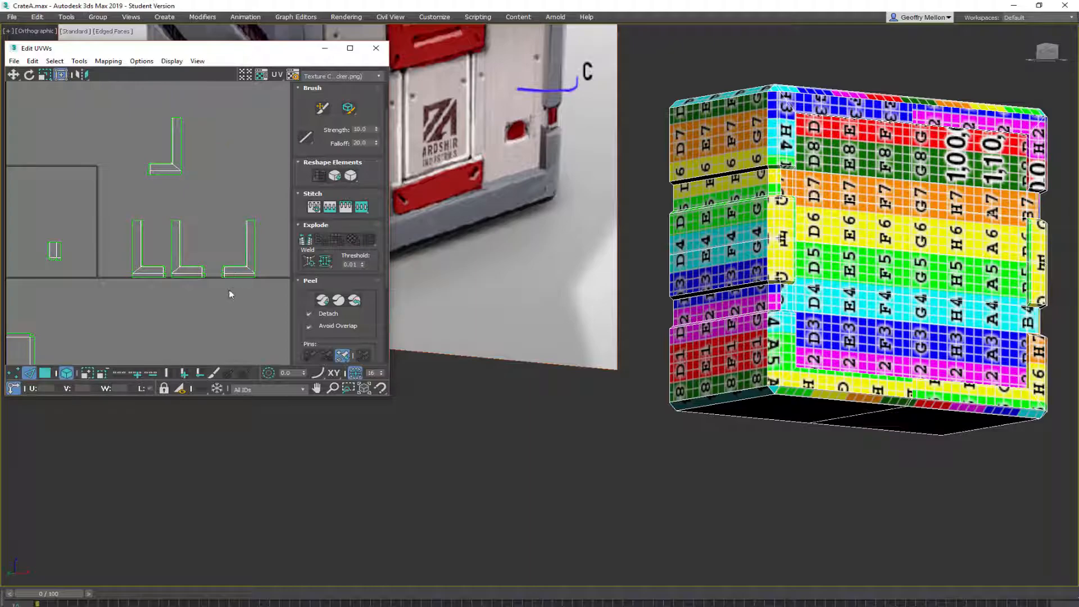
left_click(174, 221)
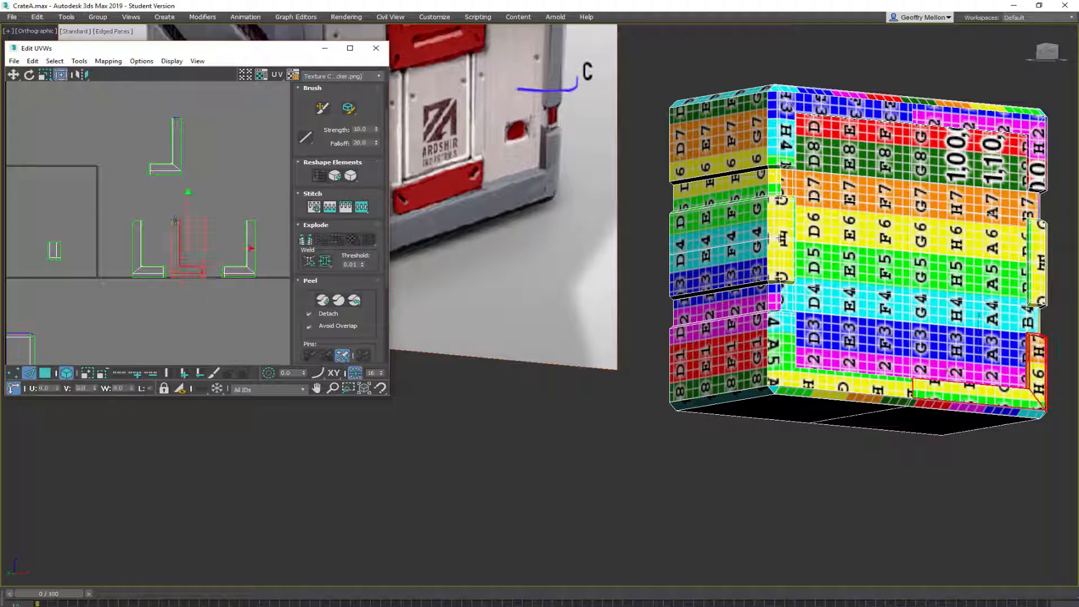
right_click(278, 190)
left_click(236, 222)
middle_click_drag(217, 229, 141, 229)
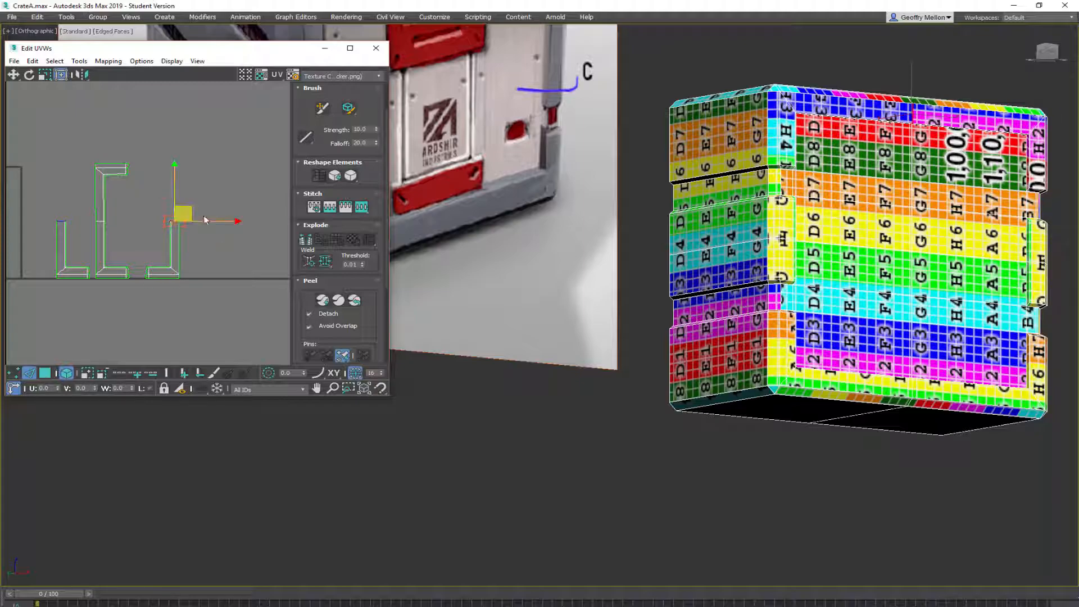
right_click(217, 187)
left_click(209, 227)
scroll(213, 224, "down", 5)
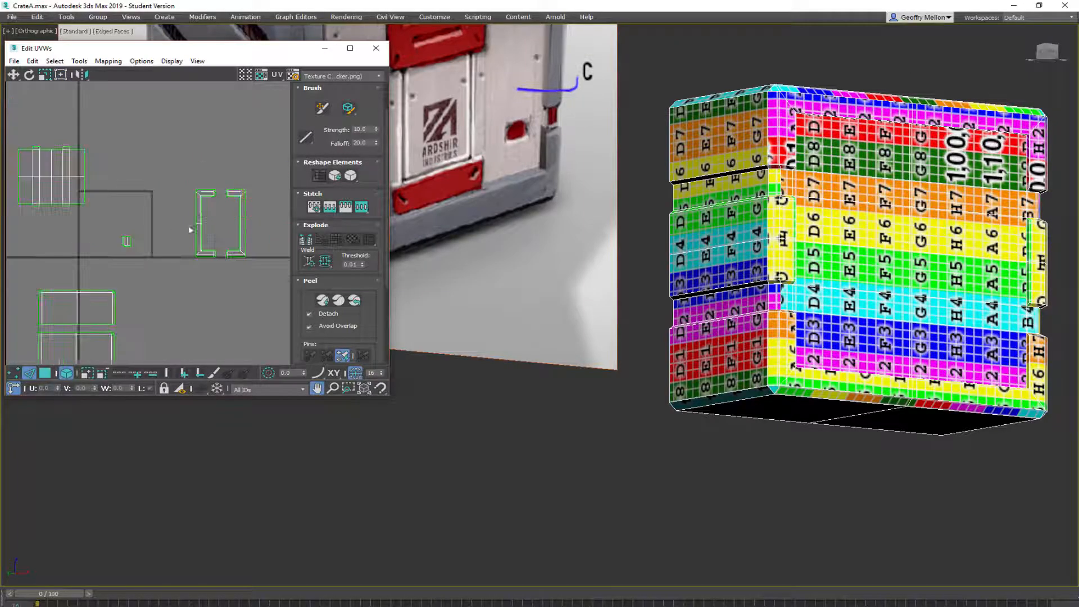
Pull apart the overlapping small middle-band trim shells, lining up two of them beside the UV tile's edge
left_click_drag(199, 259, 201, 260)
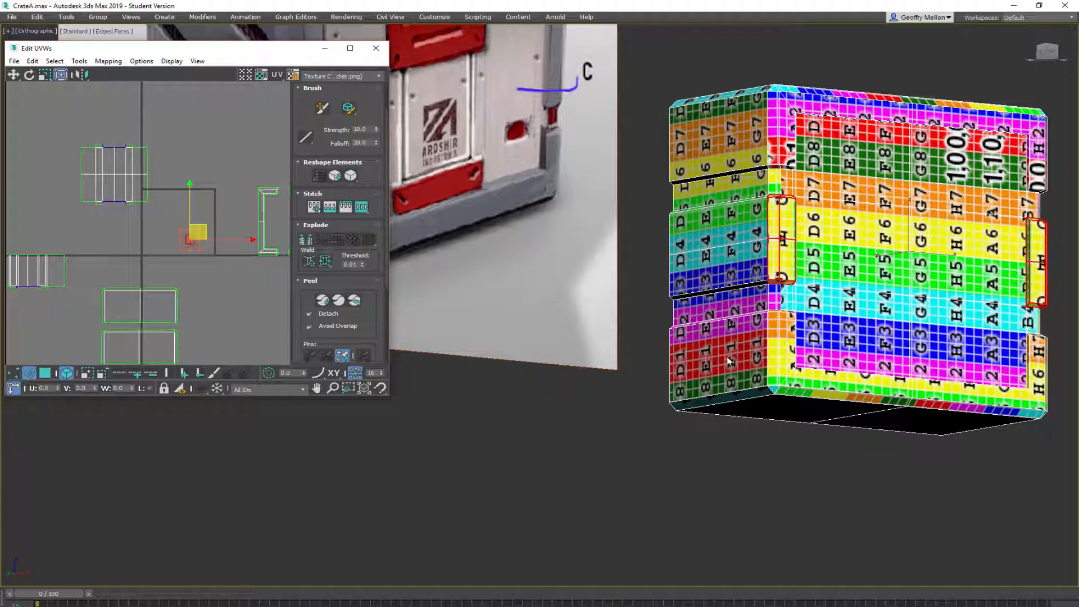
middle_click_drag(816, 301, 765, 322, "alt")
left_click(200, 247)
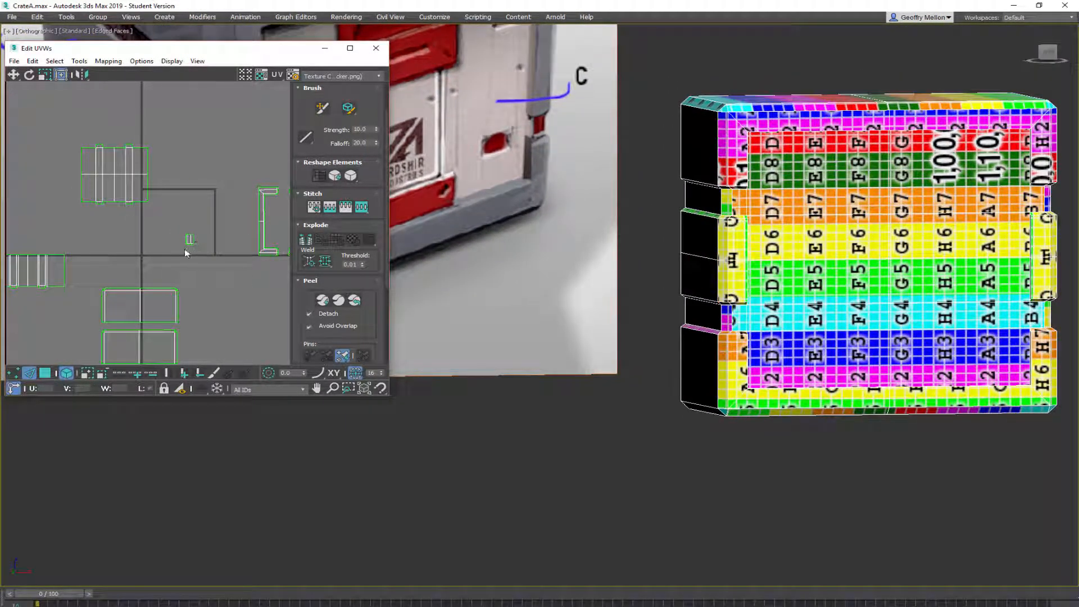
scroll(188, 250, "up", 2)
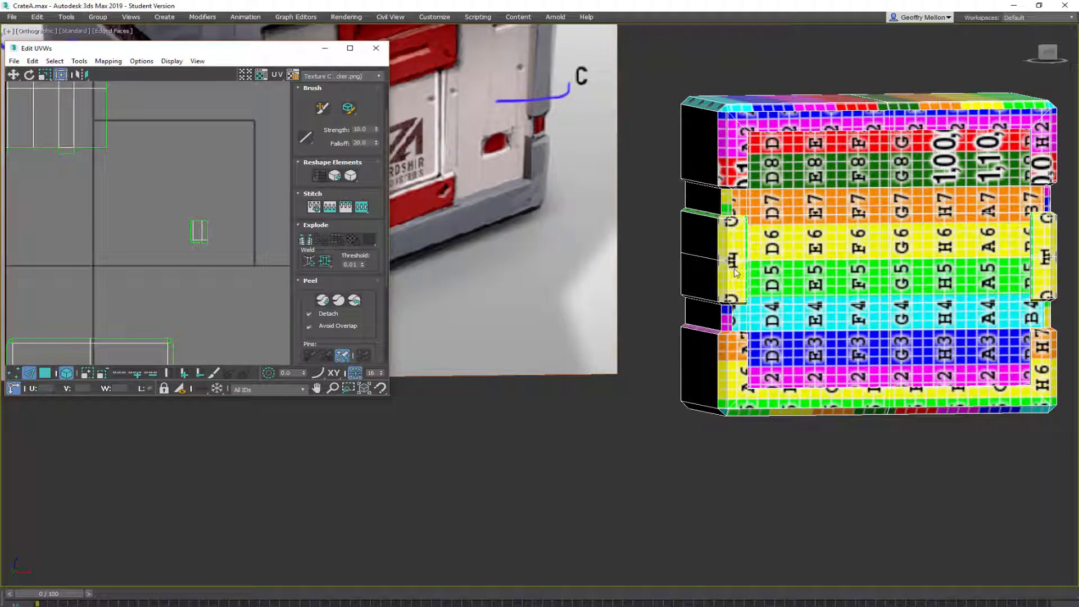
left_click(199, 232)
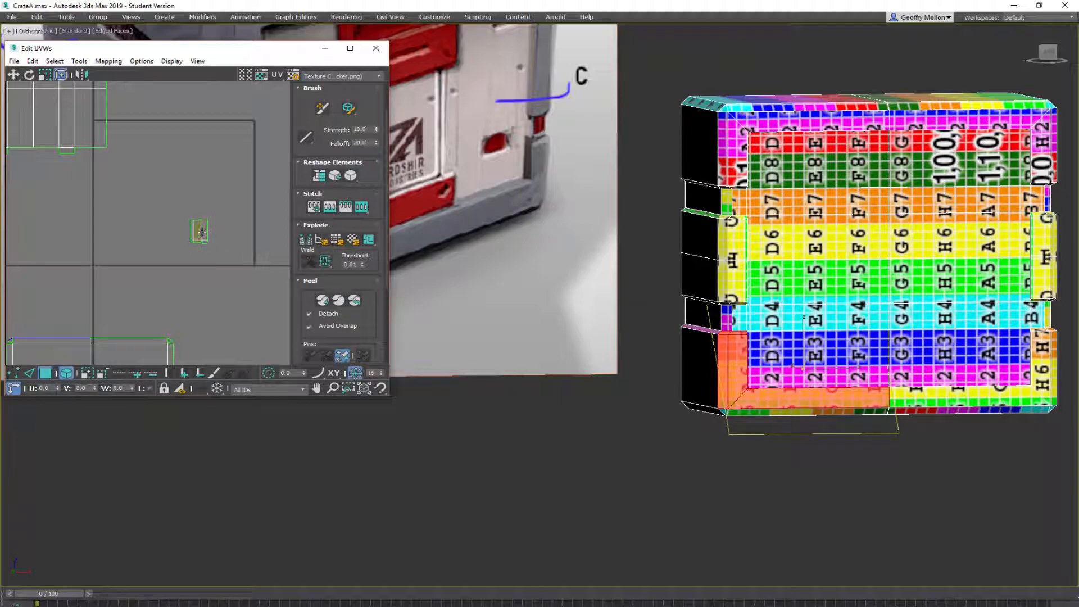
left_click_drag(206, 223, 269, 168)
left_click(193, 236)
left_click_drag(194, 237, 241, 242)
left_click_drag(260, 176, 239, 194)
left_click_drag(195, 239, 265, 226)
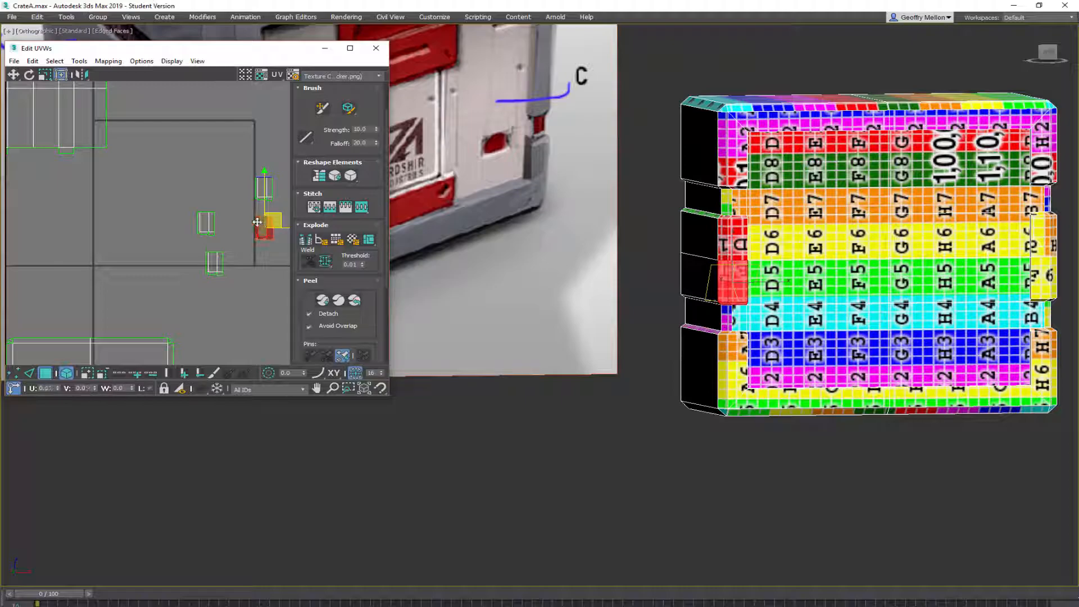
Mirror the lower of the two aligned small trim shells and stitch it to the one above along their shared edge
left_click(82, 75)
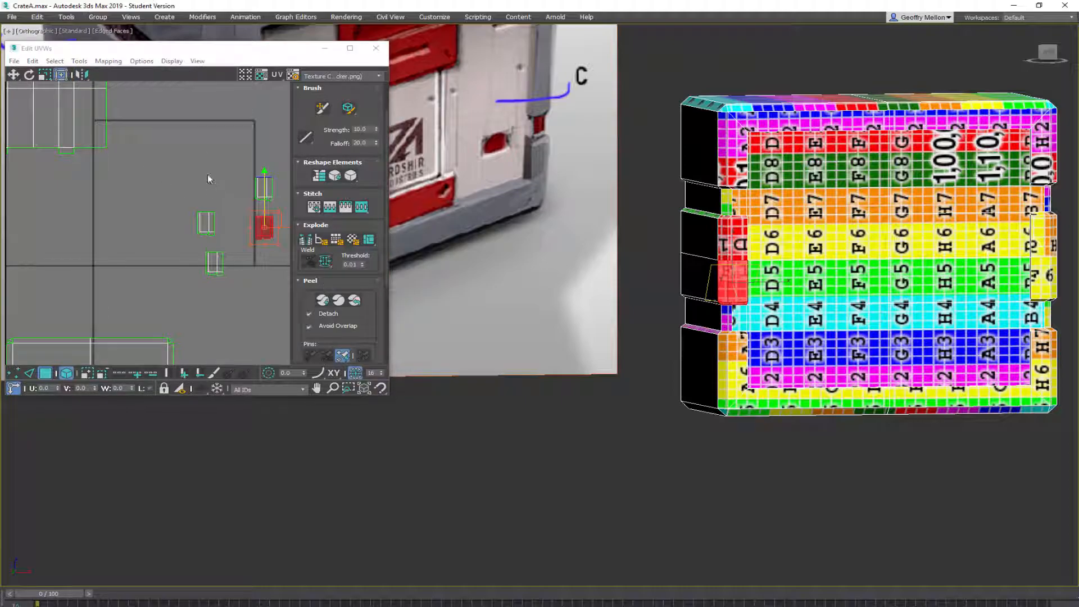
key("2")
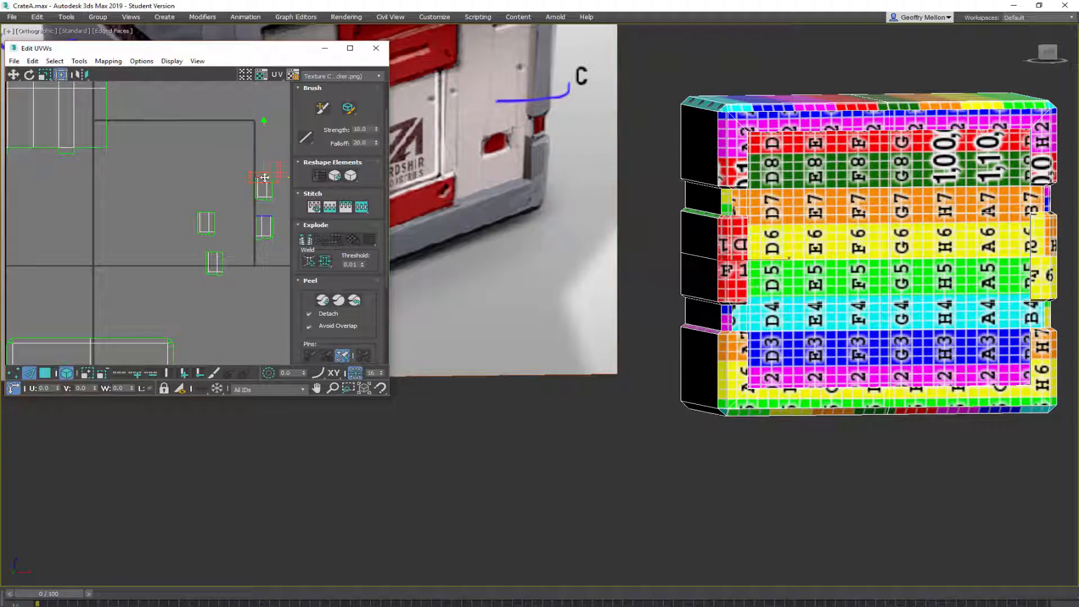
right_click(209, 143)
left_click(198, 186)
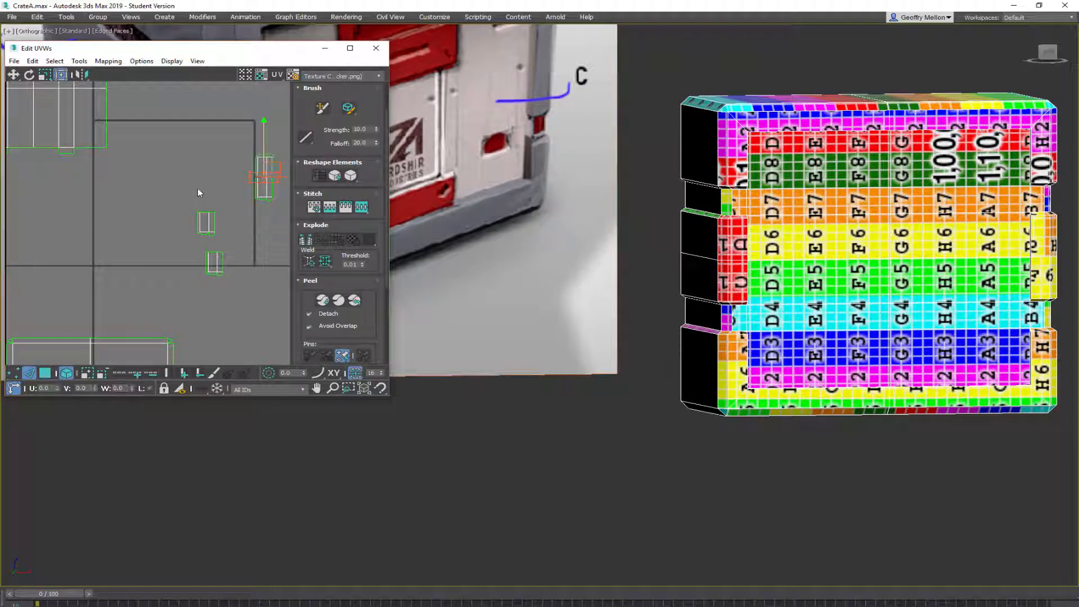
Try to stitch the two remaining small middle-band trim shells together along their shared edge
left_click(205, 212)
scroll(236, 242, "up", 3)
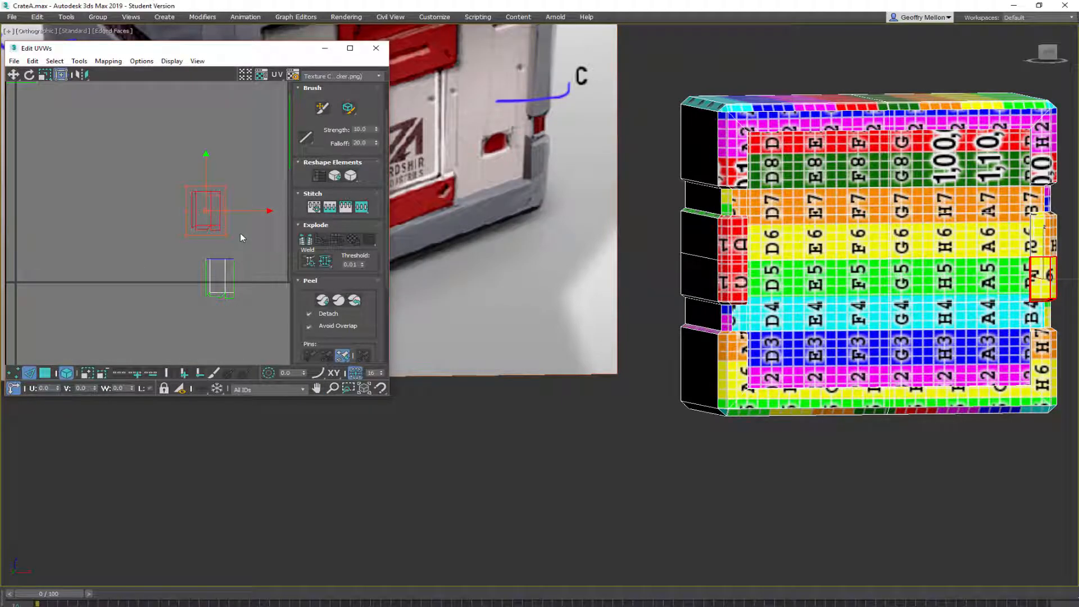
middle_click_drag(952, 283, 840, 288, "alt")
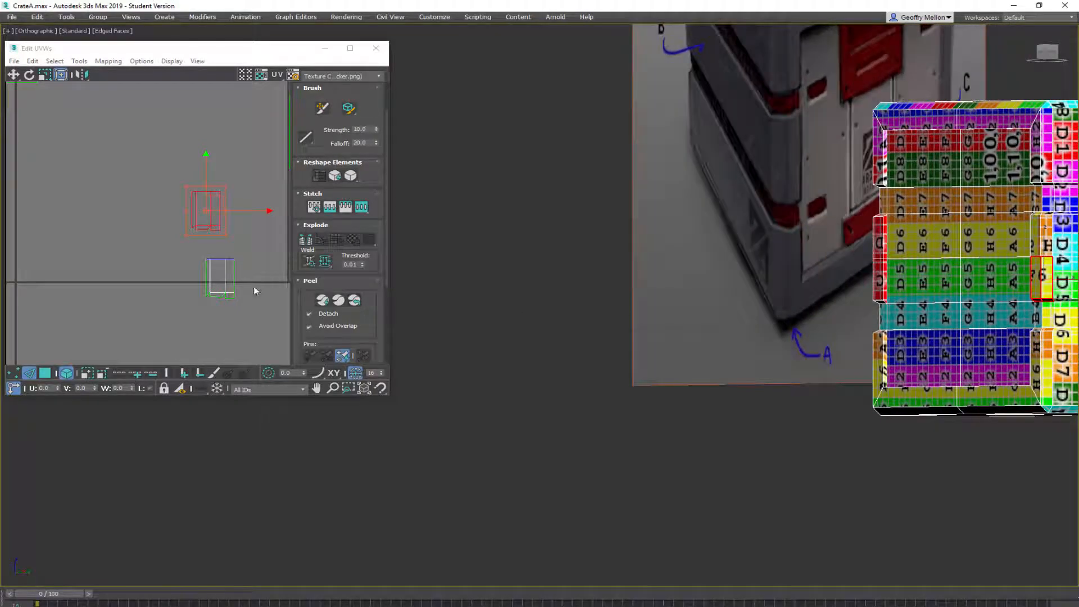
left_click(216, 259)
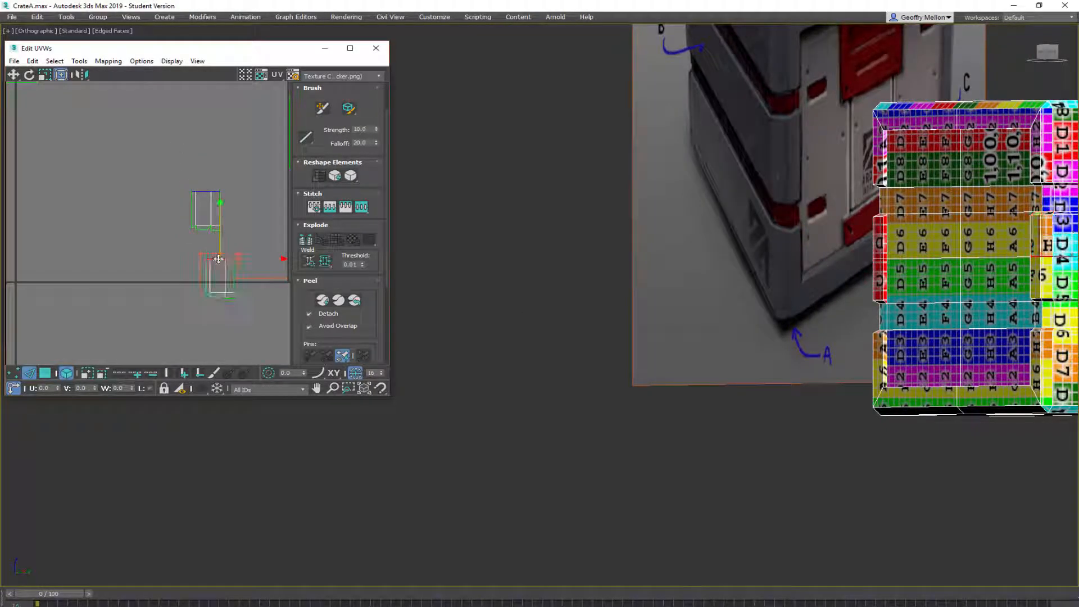
right_click(256, 199)
left_click(244, 242)
middle_click_drag(275, 217, 225, 220)
key("ctrl+z")
key("ctrl+z")
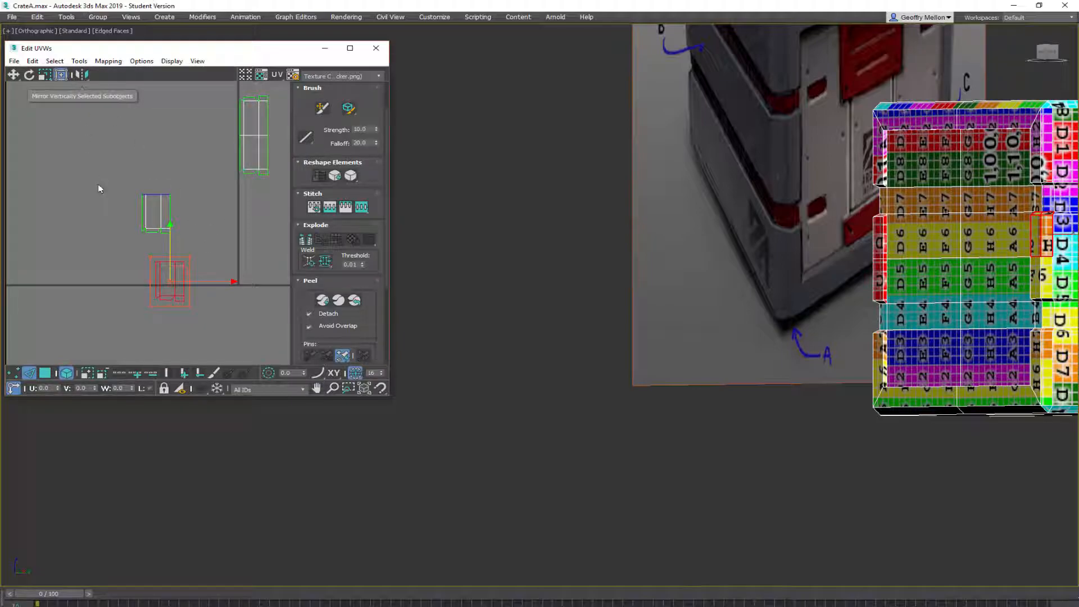
Move one remaining small trim shell beneath the stitched pair, mirror it and stitch its matching half onto it
left_click_drag(181, 272, 278, 258)
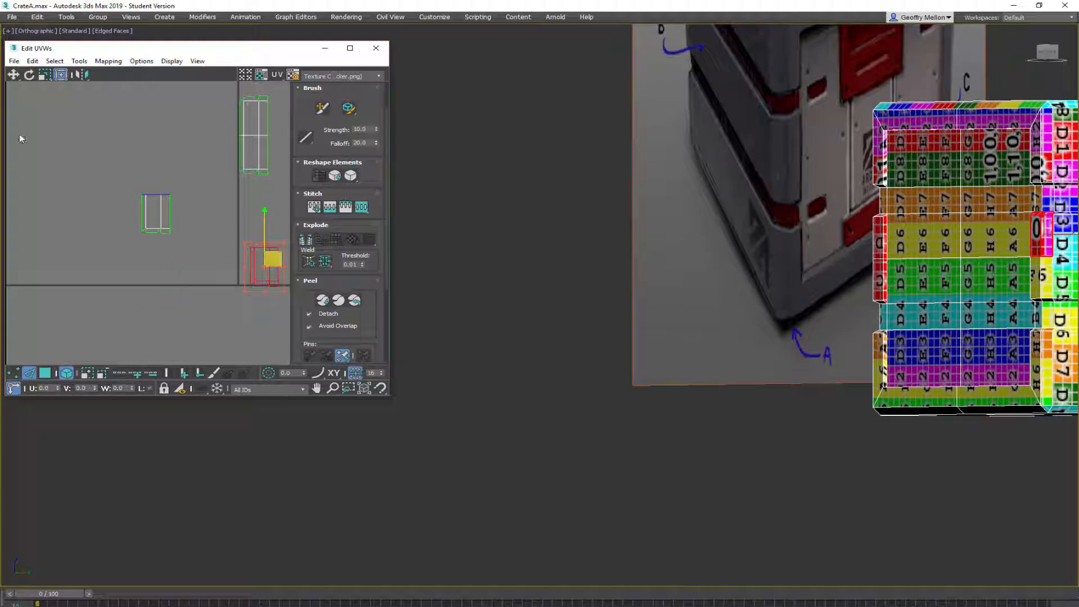
left_click(79, 75)
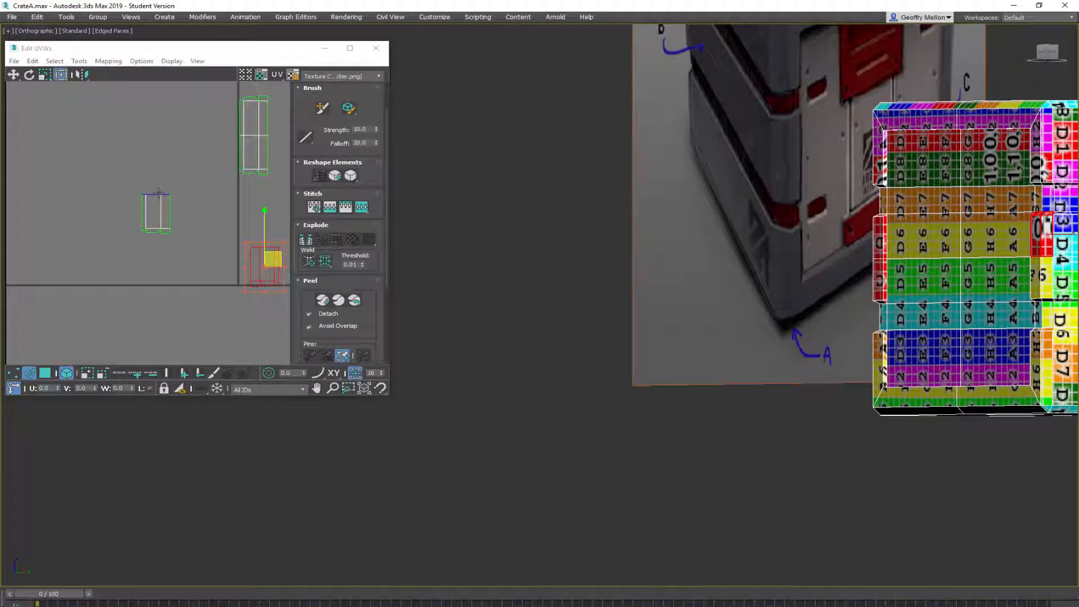
left_click(268, 247)
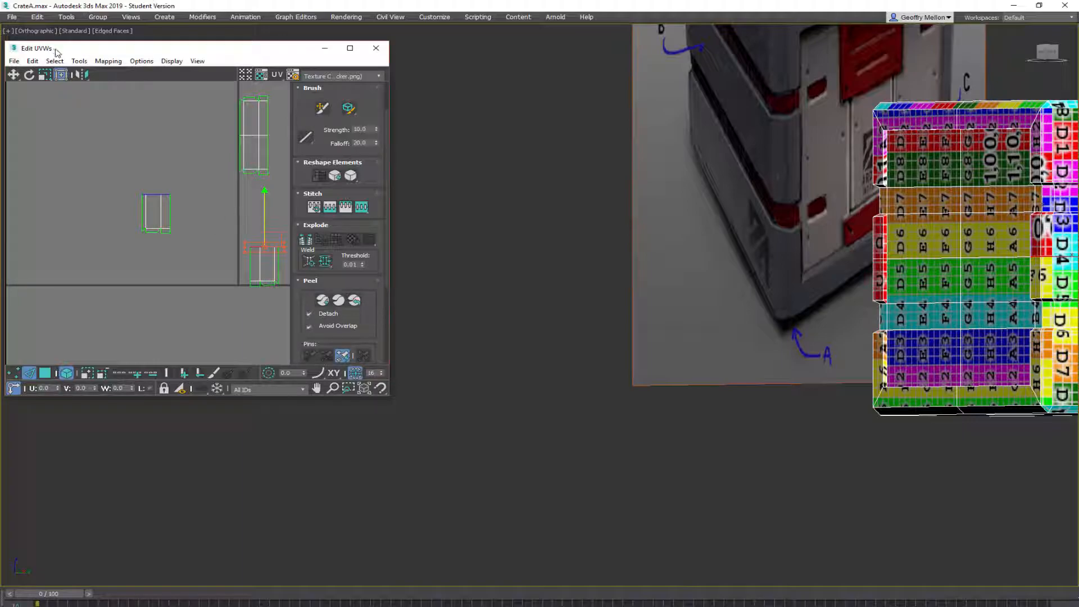
right_click(239, 222)
left_click(208, 265)
Rotate the crate's lower C-shaped trim shell 90 degrees counter-clockwise and move it below the UV tile's baseline
middle_click_drag(173, 228, 187, 252)
scroll(187, 253, "down", 4)
scroll(194, 238, "down", 4)
middle_click_drag(202, 211, 173, 190)
scroll(170, 203, "down", 2)
scroll(169, 204, "up", 4)
middle_click_drag(245, 224, 167, 232)
left_click_drag(154, 286, 166, 302)
middle_click_drag(838, 296, 658, 288)
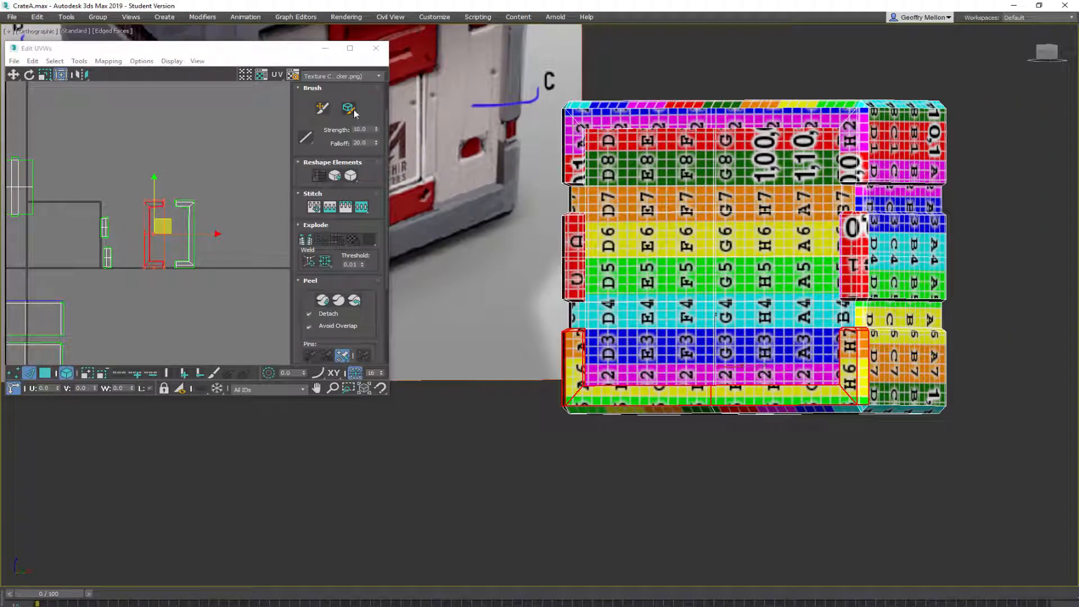
scroll(361, 90, "up", 3)
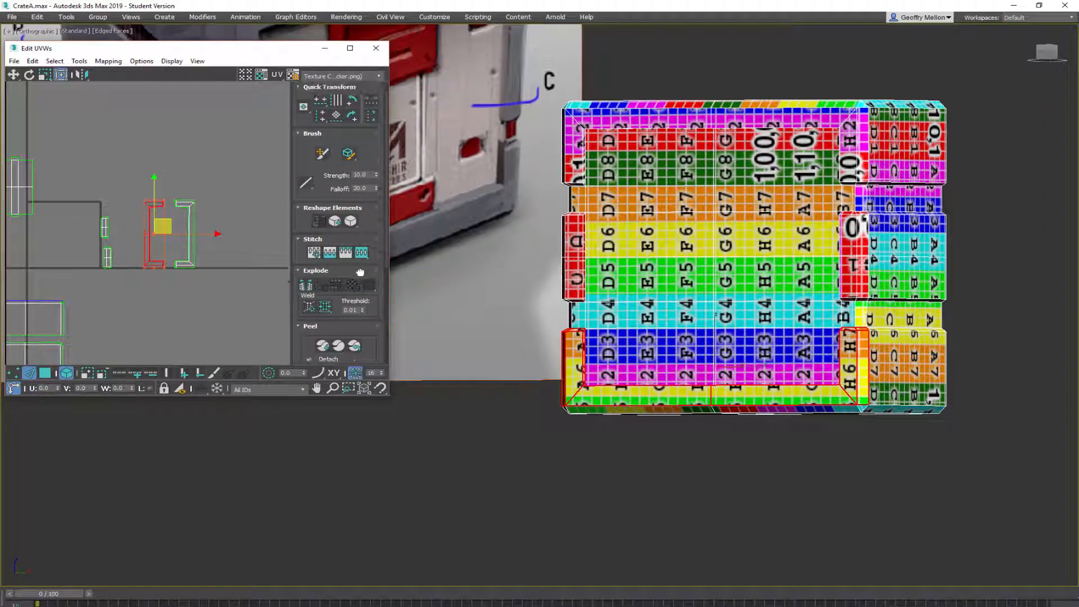
left_click(352, 100)
left_click_drag(161, 233, 188, 315)
Rotate the crate's upper C-shaped trim shell 90 degrees counter-clockwise
left_click_drag(206, 178, 157, 277)
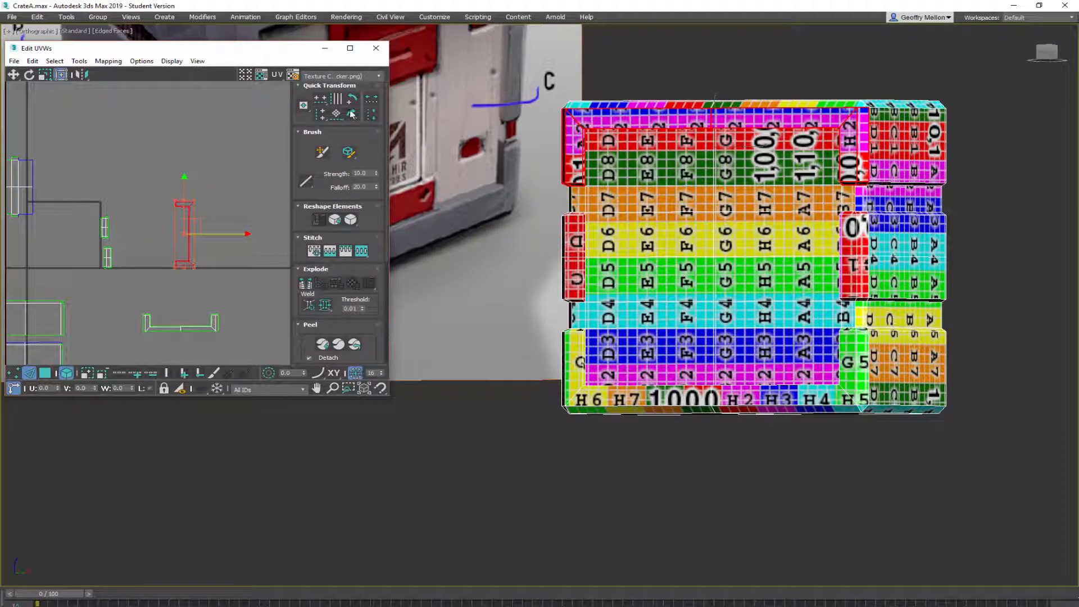
left_click(357, 99)
middle_click_drag(68, 225, 141, 190)
left_click(211, 161)
Move the two small middle-band trim shells into the gap between the upper and lower C-shaped trim shells
left_click(150, 197)
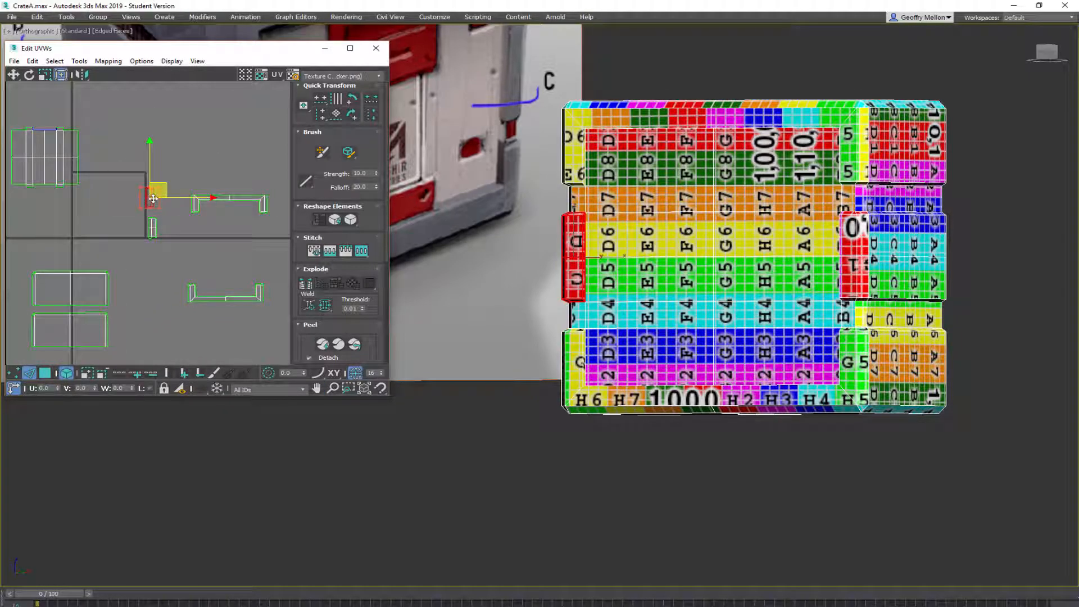
left_click_drag(162, 193, 206, 250)
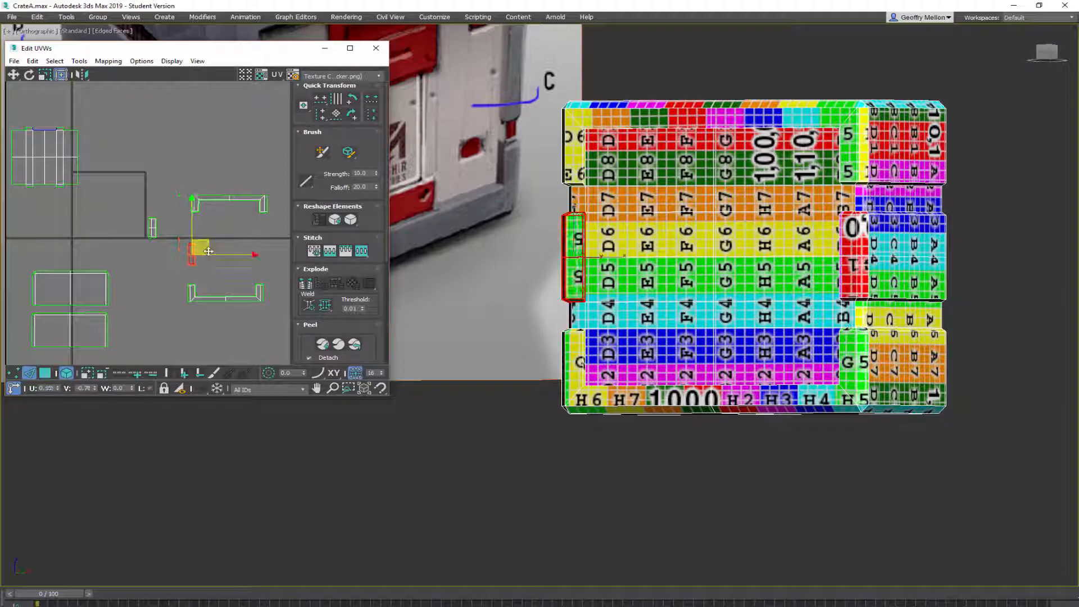
left_click(152, 228)
left_click_drag(162, 222, 276, 248)
Mirror the crate's bottom-face shell and rotate it counter-clockwise in 90-degree steps
scroll(108, 219, "down", 2)
middle_click_drag(108, 219, 162, 167)
left_click(108, 232)
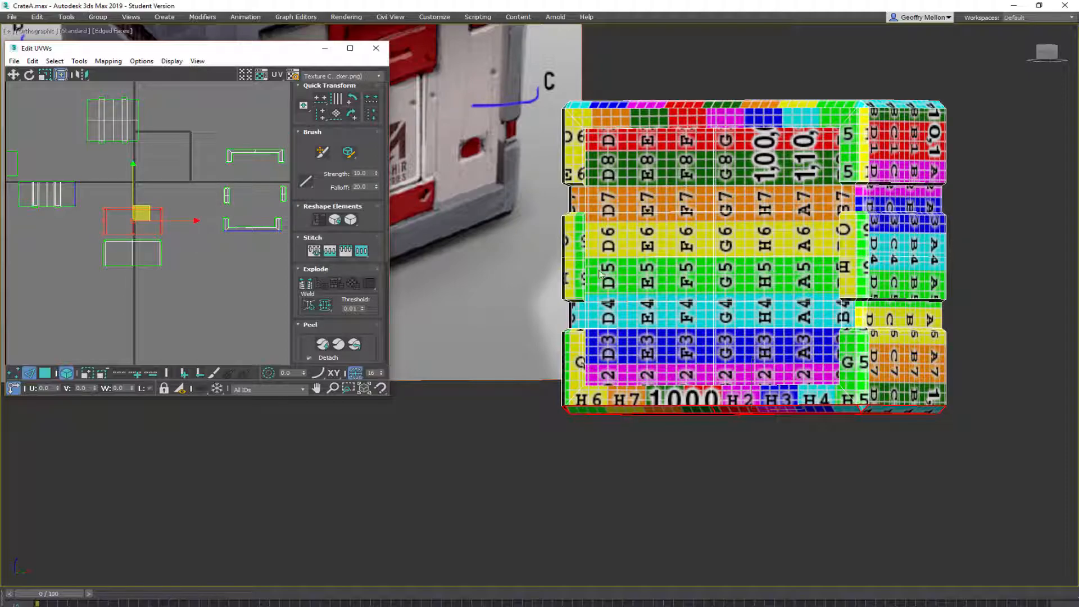
left_click(82, 75)
left_click(82, 76)
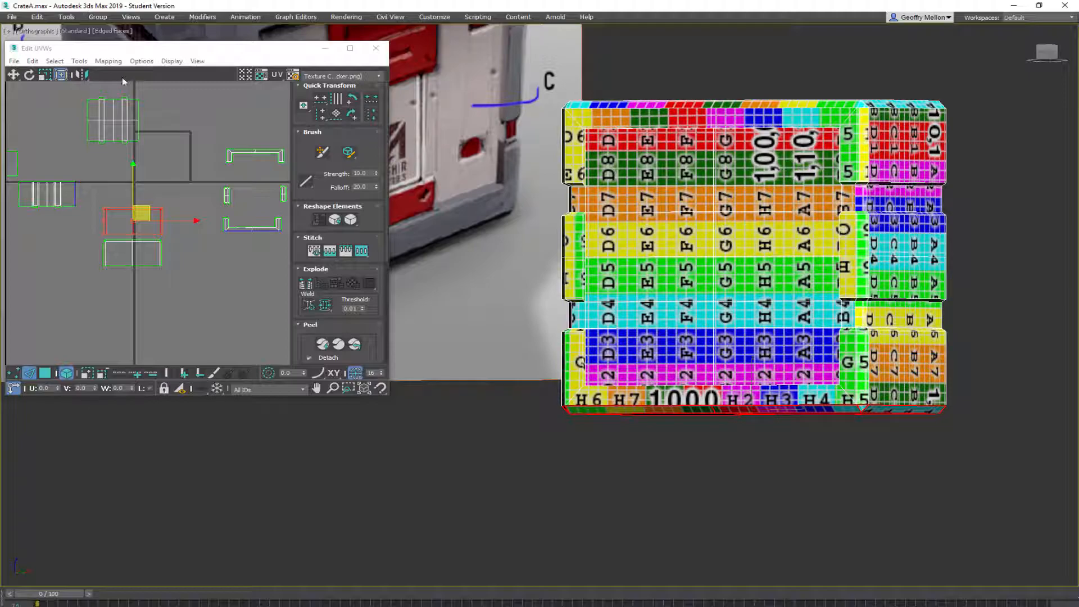
left_click(355, 96)
left_click(355, 96)
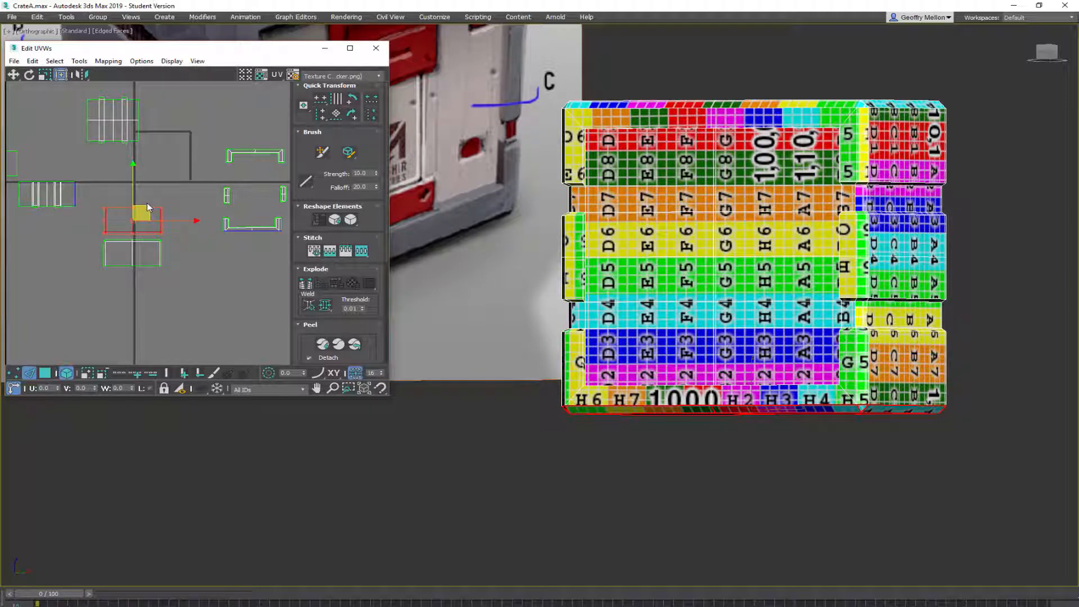
left_click_drag(147, 210, 265, 237)
left_click_drag(91, 276, 91, 277)
key("ctrl+z")
key("ctrl+z")
key("ctrl+z")
Place the bottom-face shell beneath the lower C-shaped trim shell, and rotate the top-face shell and place it above the upper C-shaped one
left_click_drag(144, 210, 259, 241)
left_click_drag(84, 292, 109, 186)
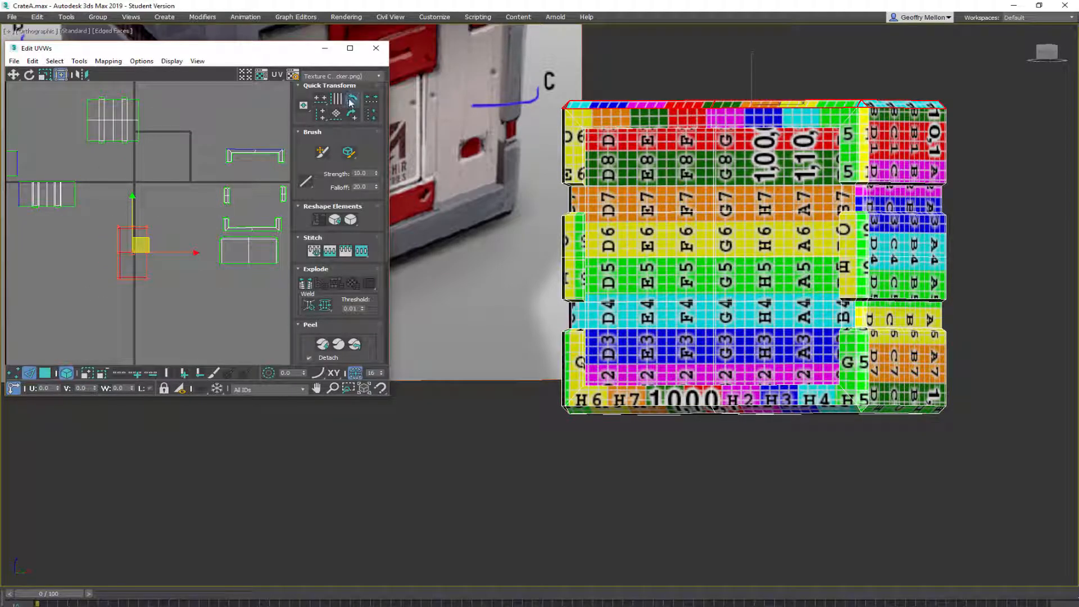
left_click_drag(144, 247, 267, 126)
Move one side-panel shell to the far side of the stacked trim shells and rotate it 90 degrees clockwise
scroll(138, 194, "down", 2)
middle_click_drag(138, 165, 178, 175)
left_click(189, 183)
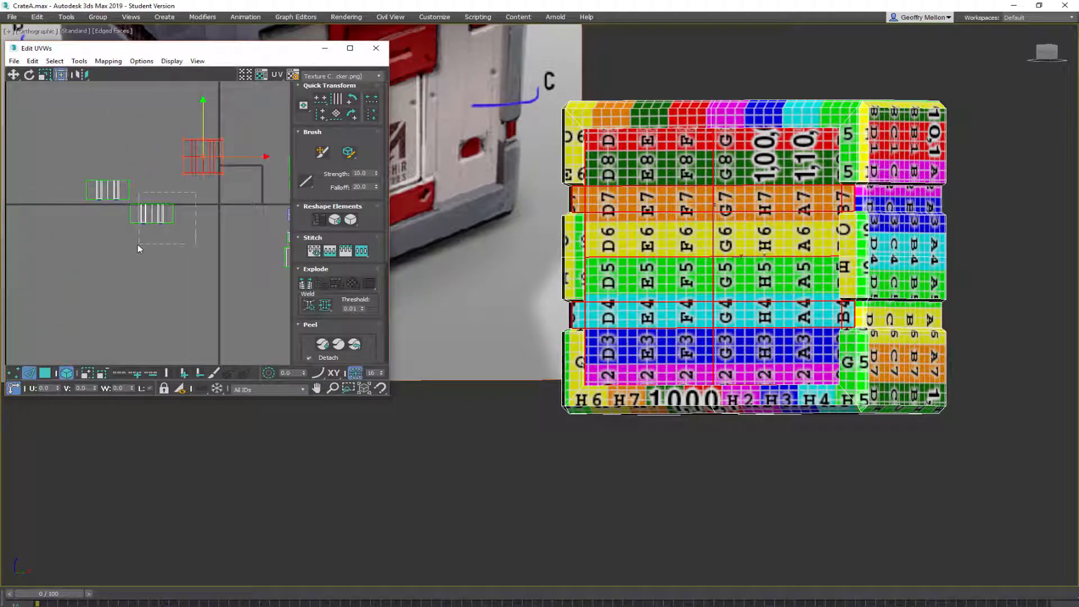
left_click_drag(138, 244, 139, 245)
middle_click_drag(196, 208, 122, 196)
left_click_drag(93, 189, 286, 184)
middle_click_drag(238, 178, 127, 199)
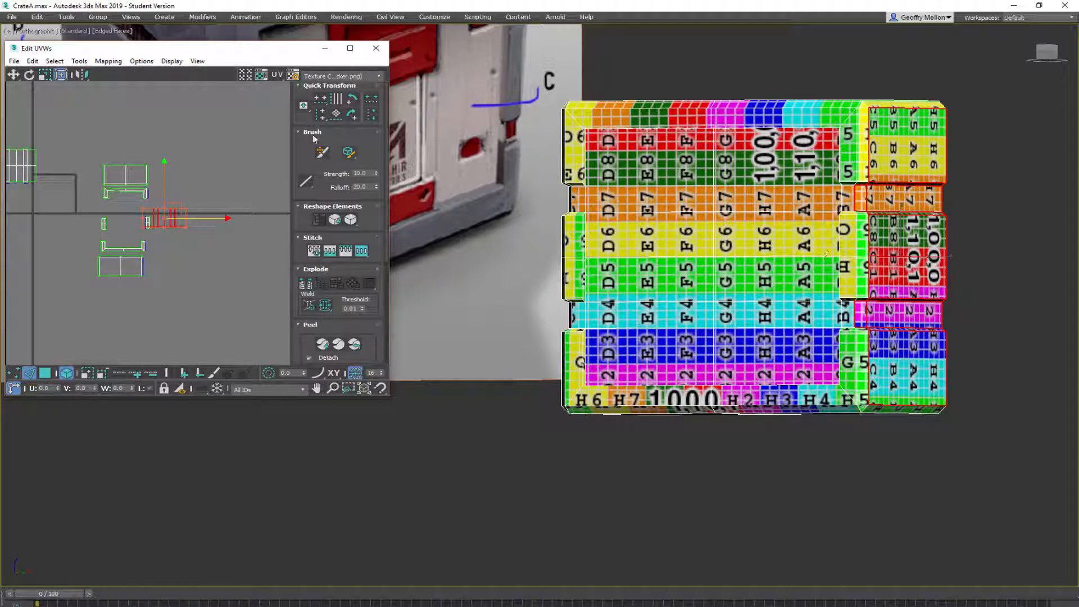
scroll(177, 214, "up", 4)
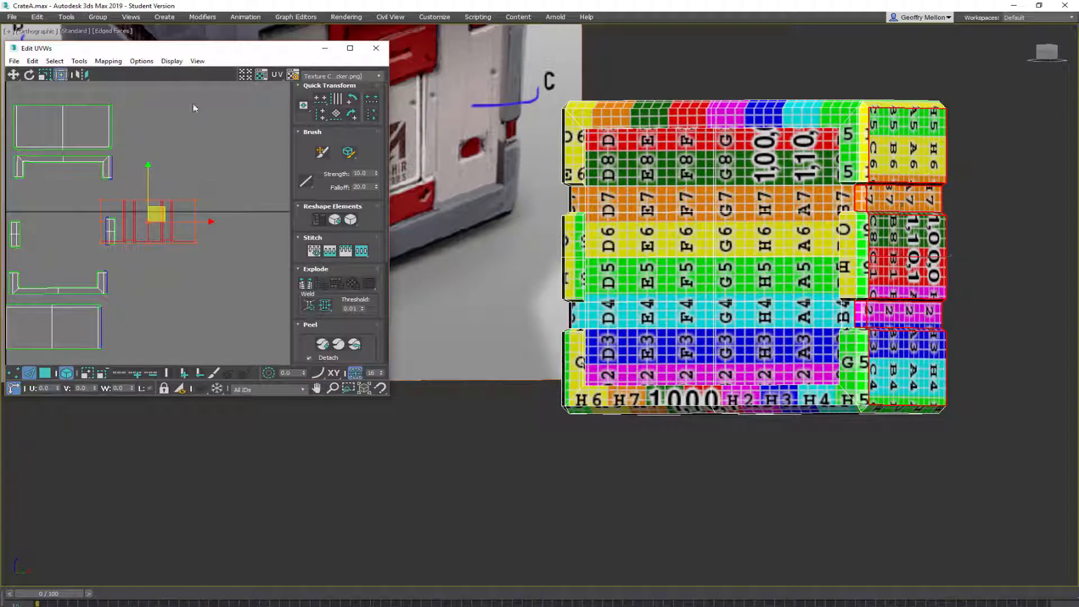
left_click(352, 115)
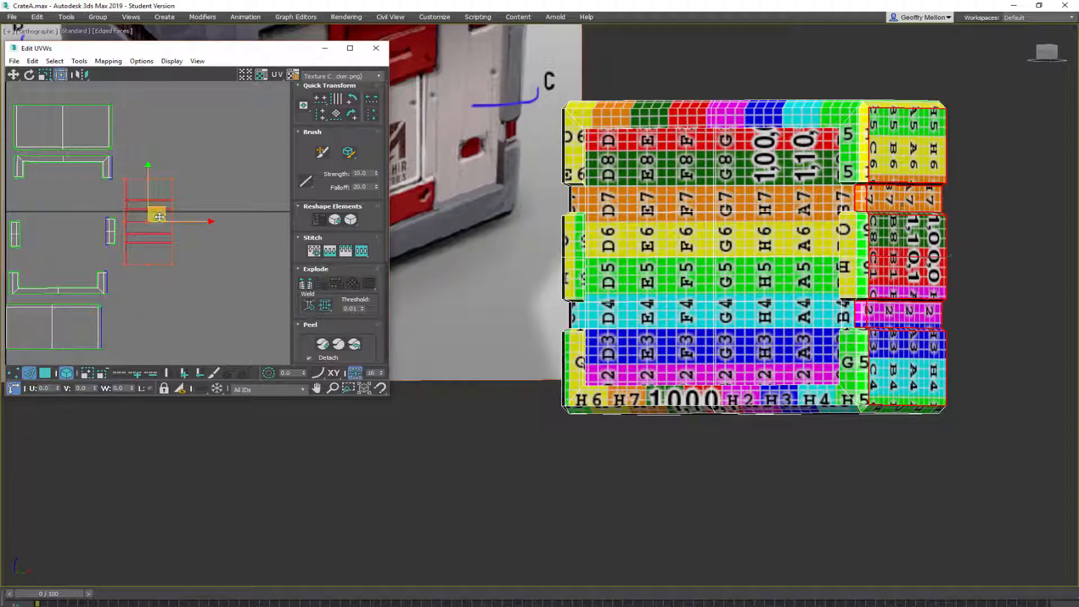
left_click_drag(162, 212, 167, 215)
Rotate the opposite side-panel shell 90 degrees counter-clockwise
scroll(66, 206, "down", 6)
middle_click_drag(121, 204, 316, 216)
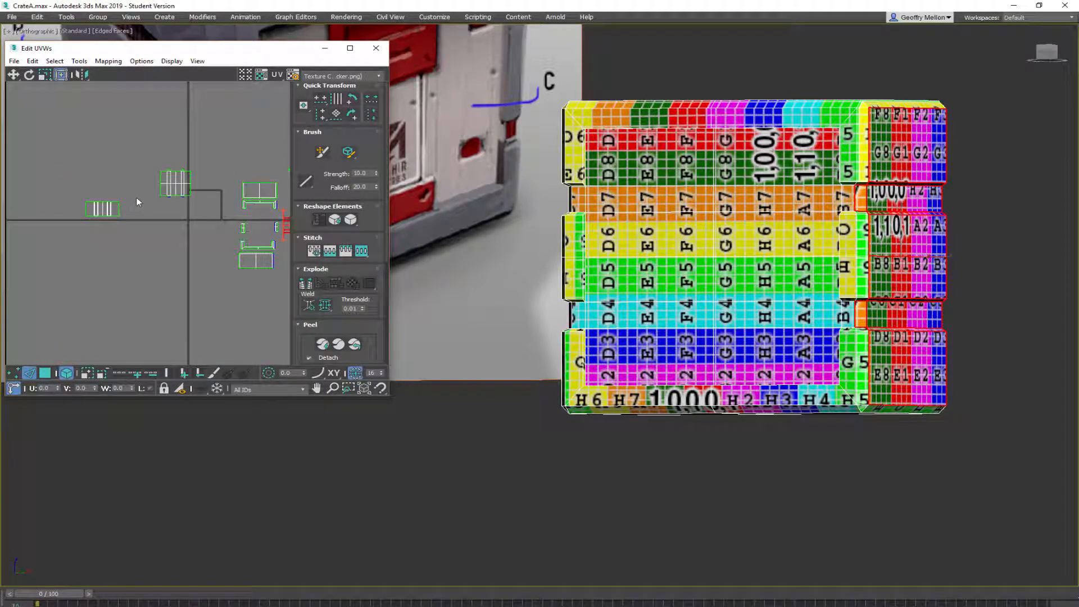
left_click_drag(134, 197, 77, 235)
left_click(359, 101)
Pack all of the crate's UV shells with the Non-Convex method, 0.001 padding, and Normalize and Rescale Clusters enabled
middle_click_drag(132, 197, 97, 187)
key("ctrl+a")
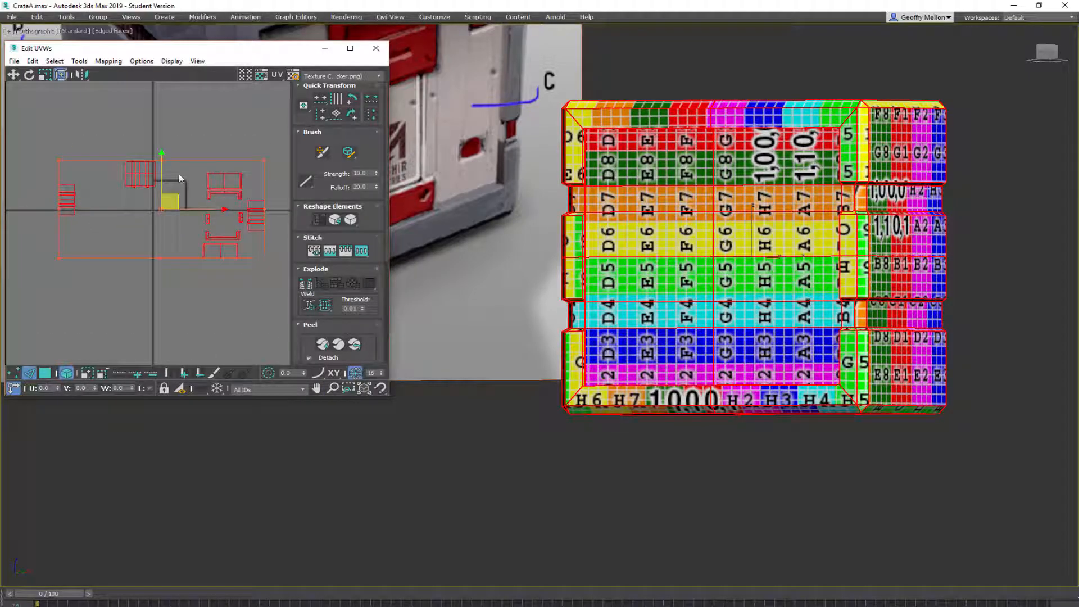
left_click(79, 60)
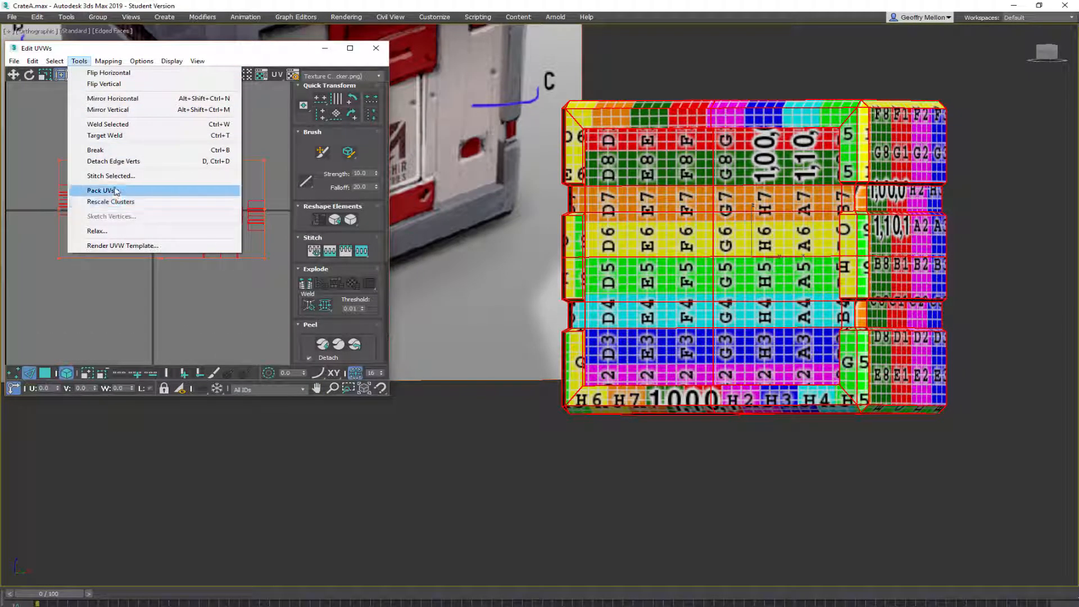
left_click(235, 192)
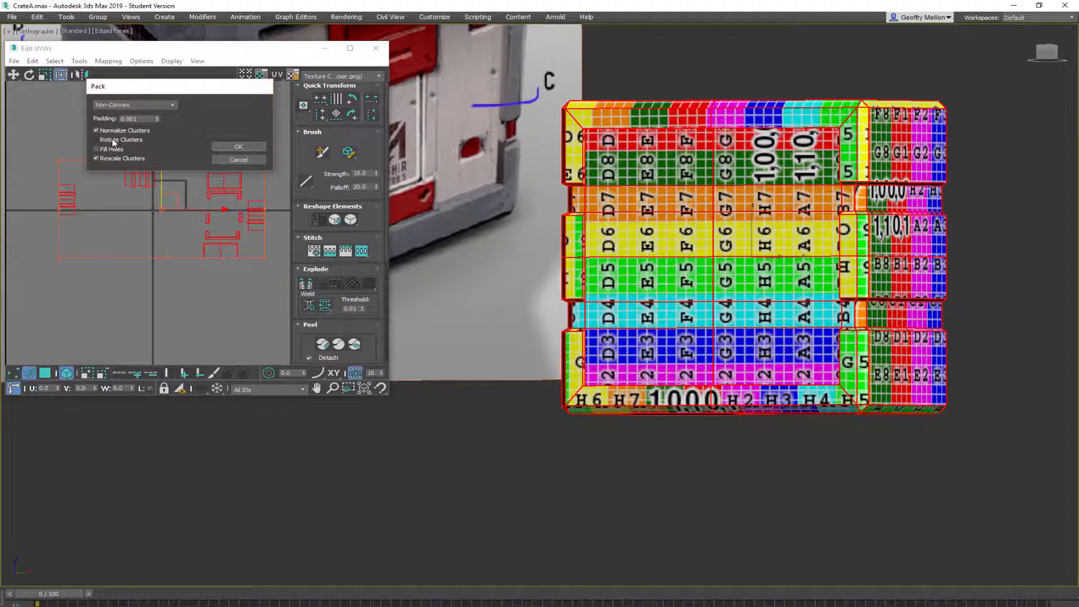
left_click(239, 146)
Examine the packed UV layout and the checker texture's scale and orientation across the crate
scroll(186, 186, "up", 3)
scroll(180, 180, "down", 2)
middle_click_drag(720, 197, 735, 239, "alt")
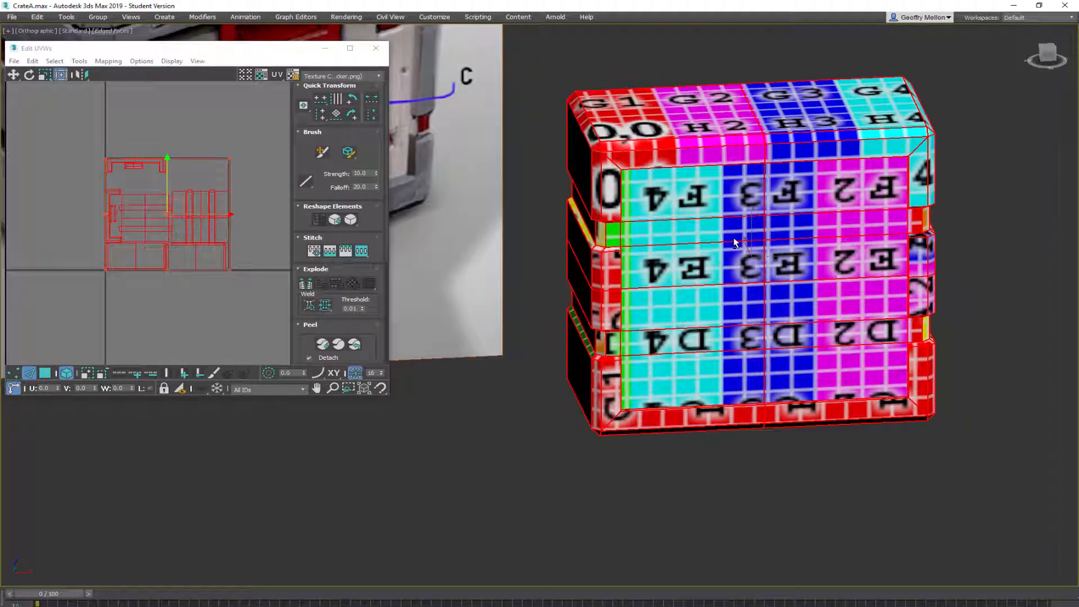
mouse_move(234, 155)
middle_mouse_down()
mouse_move(261, 146)
mouse_move(222, 158)
middle_mouse_up()
scroll(132, 200, "up", 2)
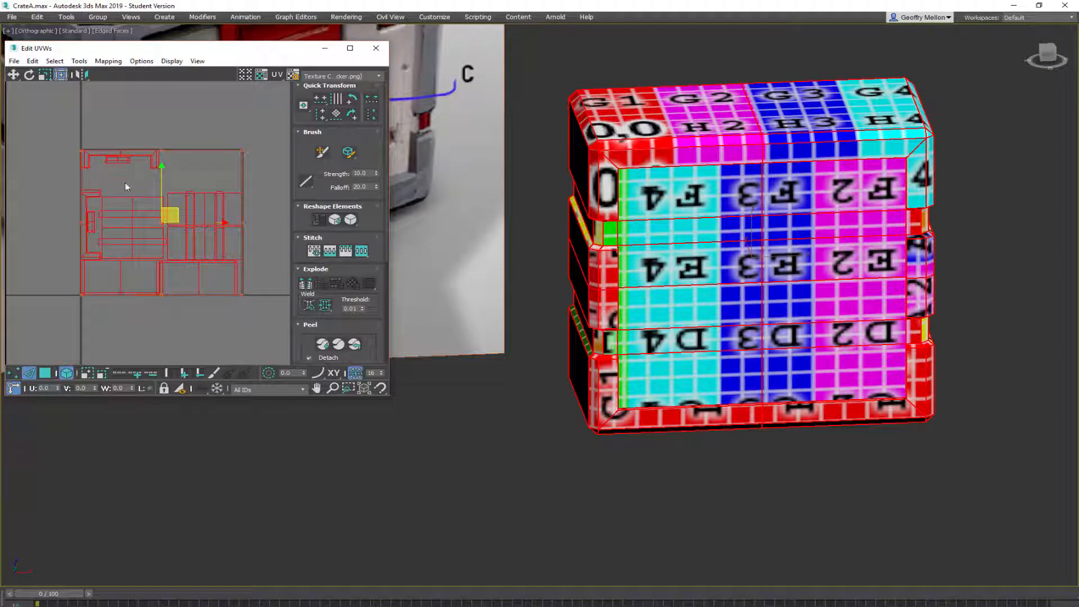
scroll(129, 163, "down", 3)
middle_click_drag(599, 236, 546, 238)
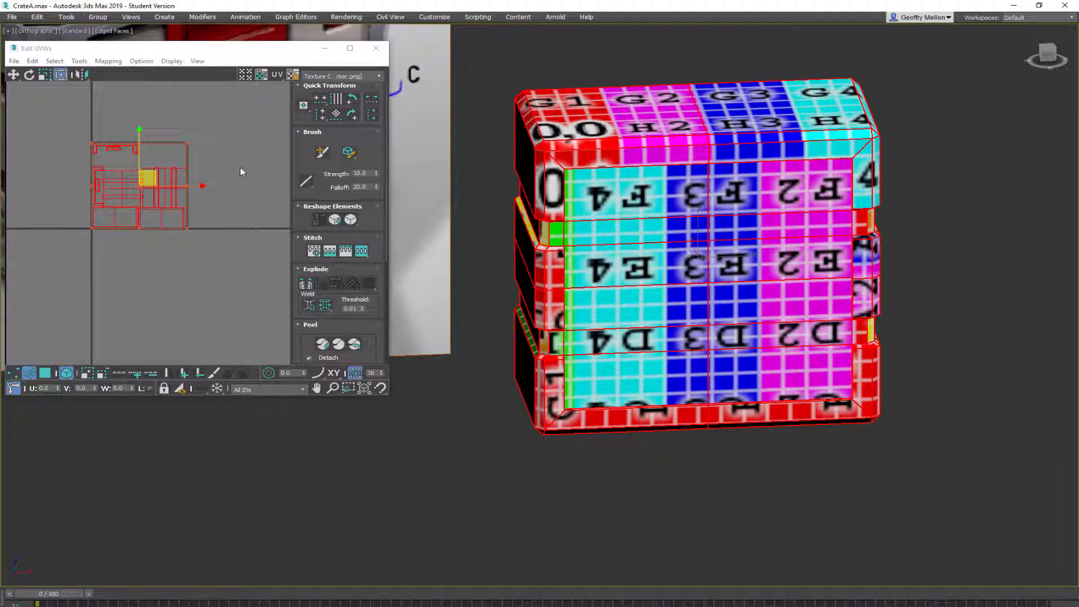
middle_click_drag(148, 197, 149, 207)
scroll(663, 154, "down", 4)
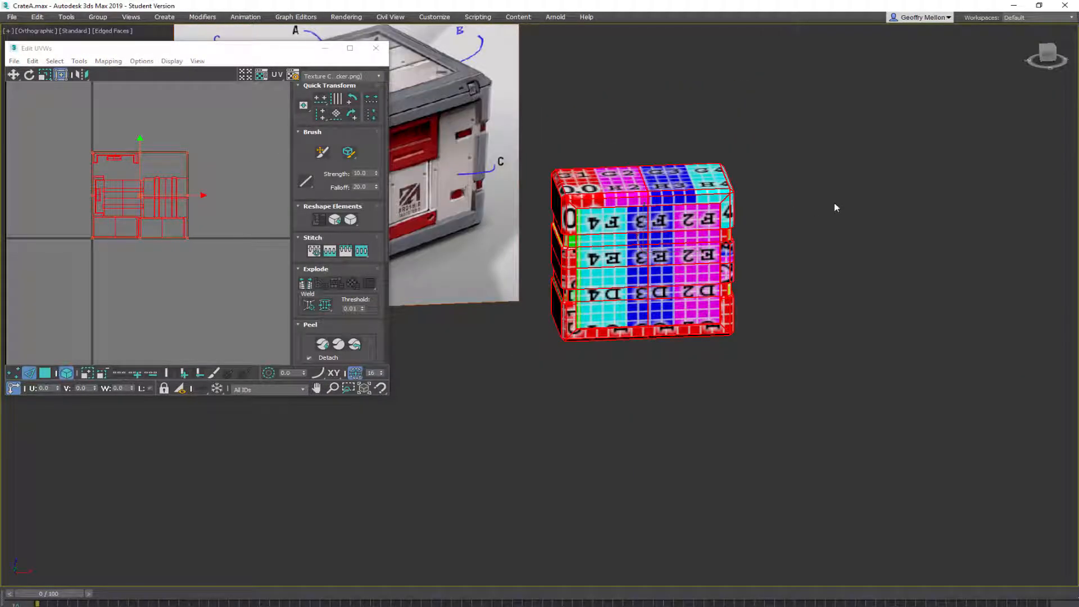
Leave Expert Mode and collapse the unwrapped crate to an Editable Poly
key("ctrl+x")
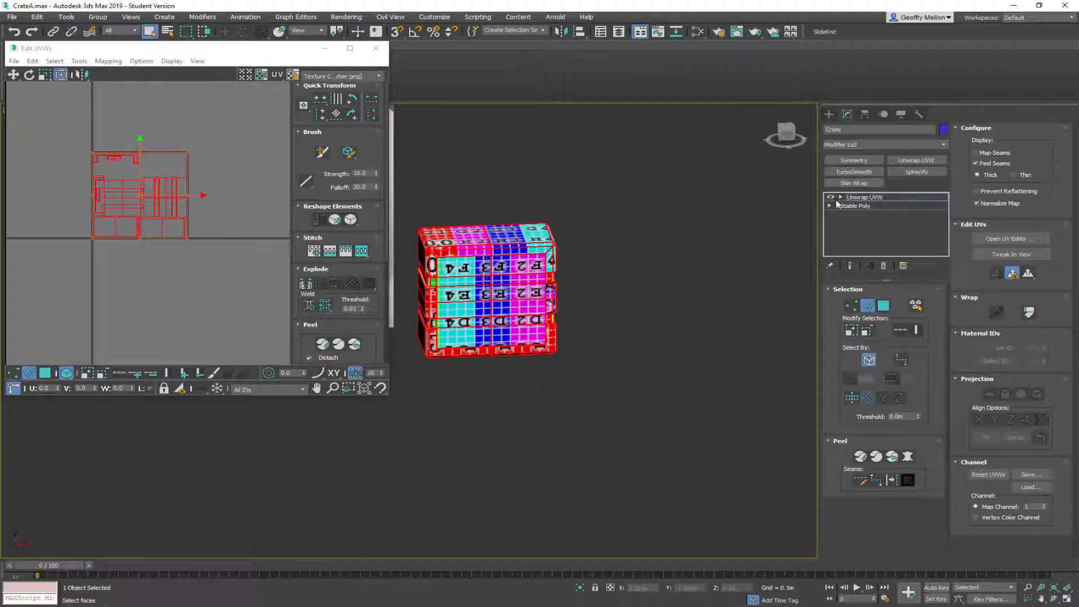
right_click(709, 195)
mouse_move(747, 301)
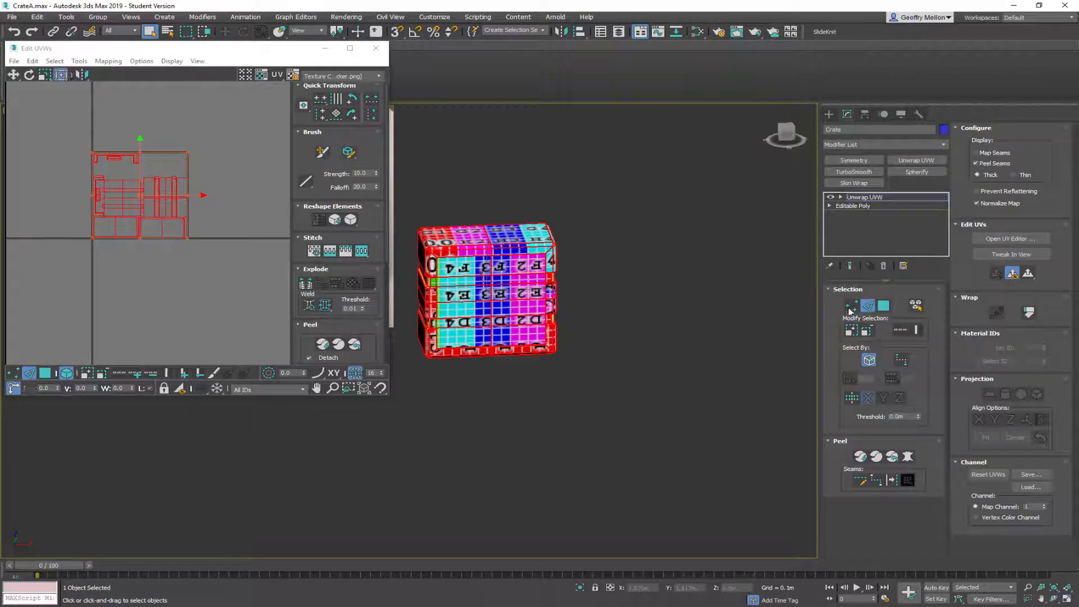
left_click(849, 309)
Apply a Symmetry modifier to the crate, mirrored along the Y axis with Flip enabled
left_click(879, 160)
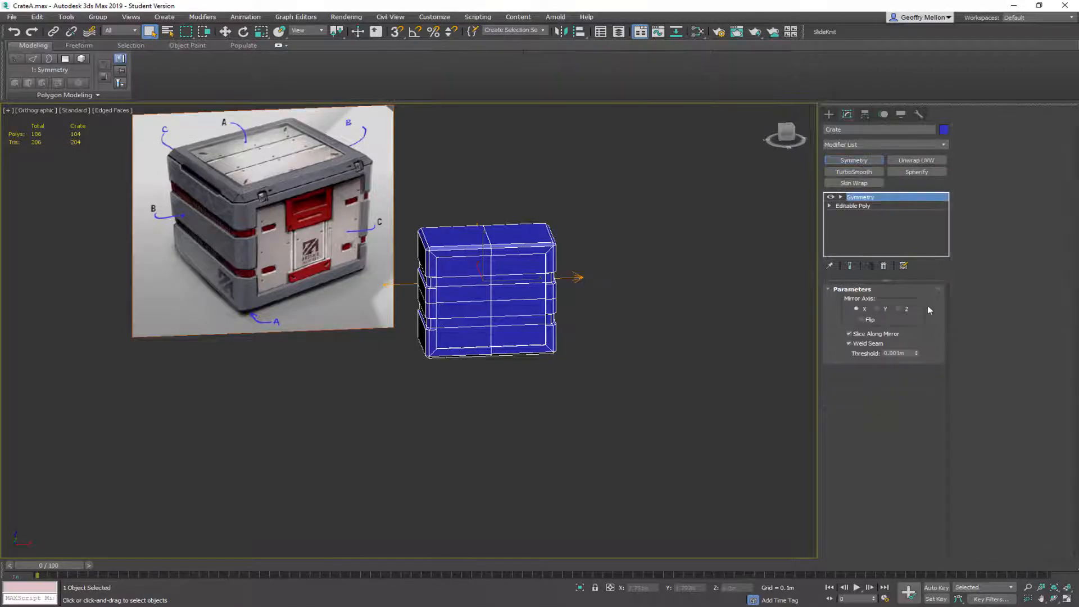
middle_click_drag(639, 273, 618, 304, "alt")
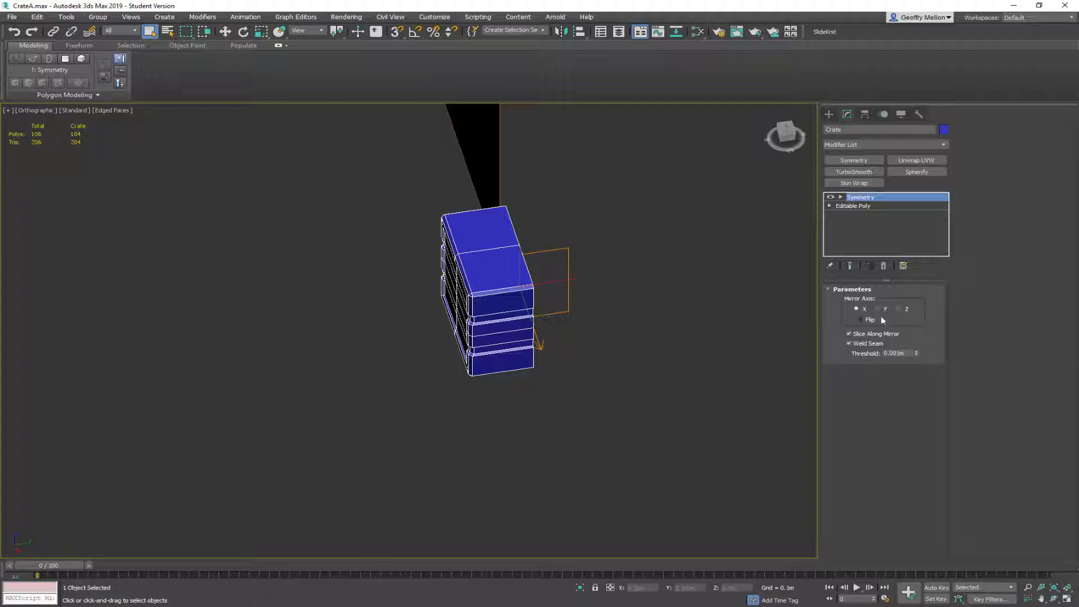
left_click(897, 310)
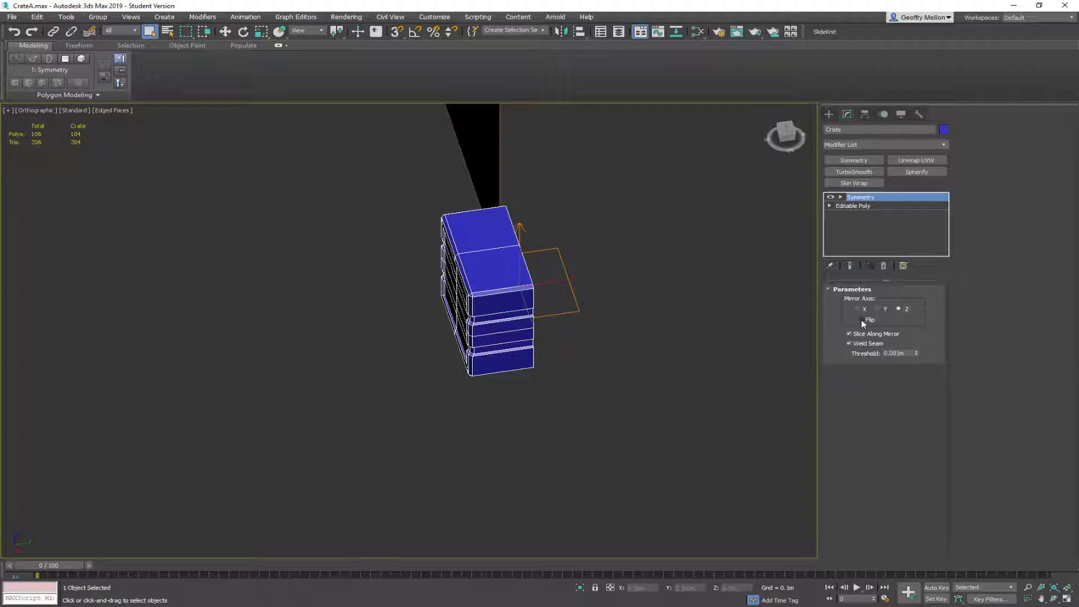
left_click(876, 308)
left_click(865, 319)
mouse_move(529, 313)
middle_mouse_down()
mouse_move(427, 349)
mouse_move(524, 328)
middle_mouse_up()
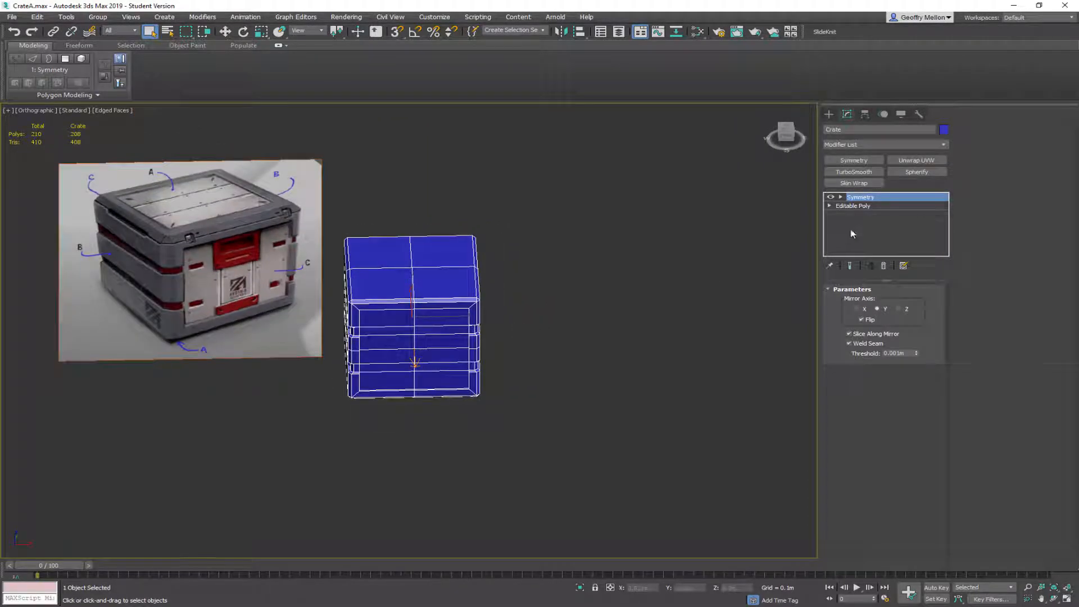
Collapse the mirrored crate to an Editable Poly, add Unwrap UVW and open the UV editor
right_click(609, 275)
left_click(683, 409)
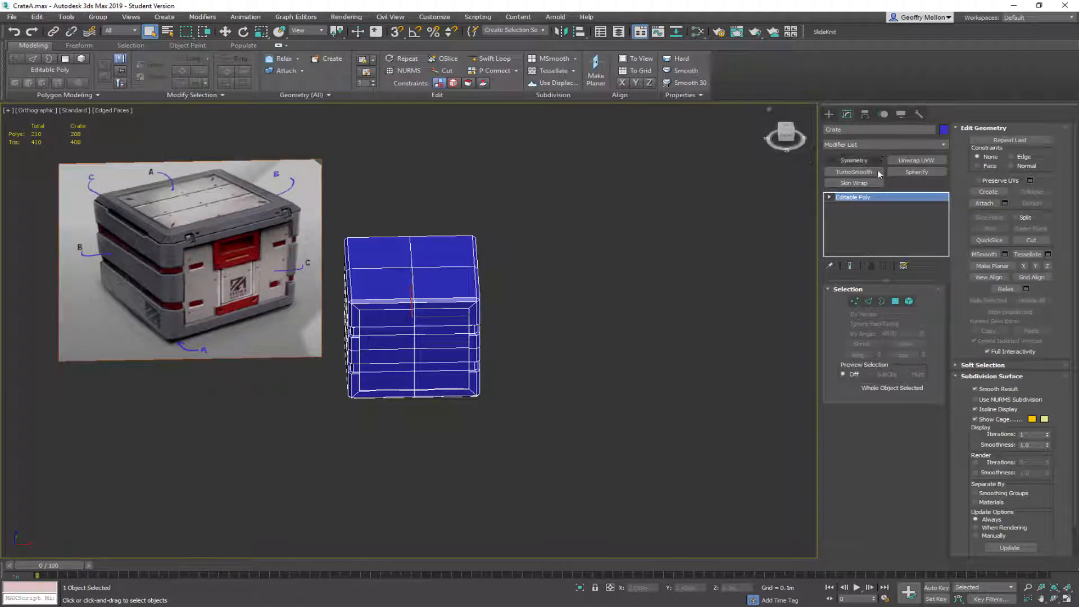
left_click(916, 161)
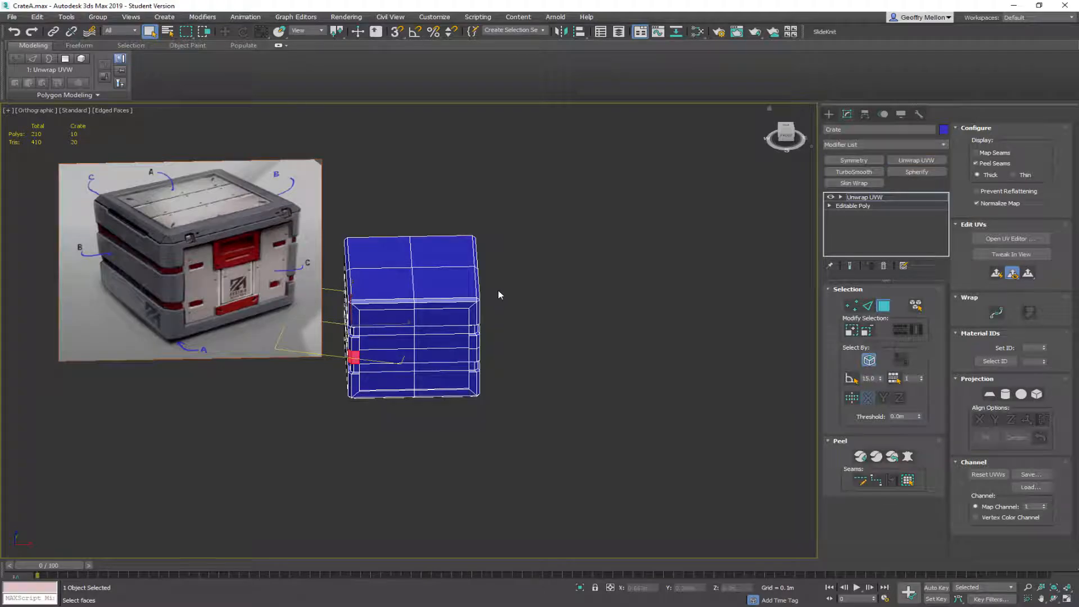
left_click(988, 239)
Hide the UV editor's background map and display the Texture Checker image on the crate
middle_click_drag(255, 242, 181, 217)
middle_click_drag(396, 254, 540, 253)
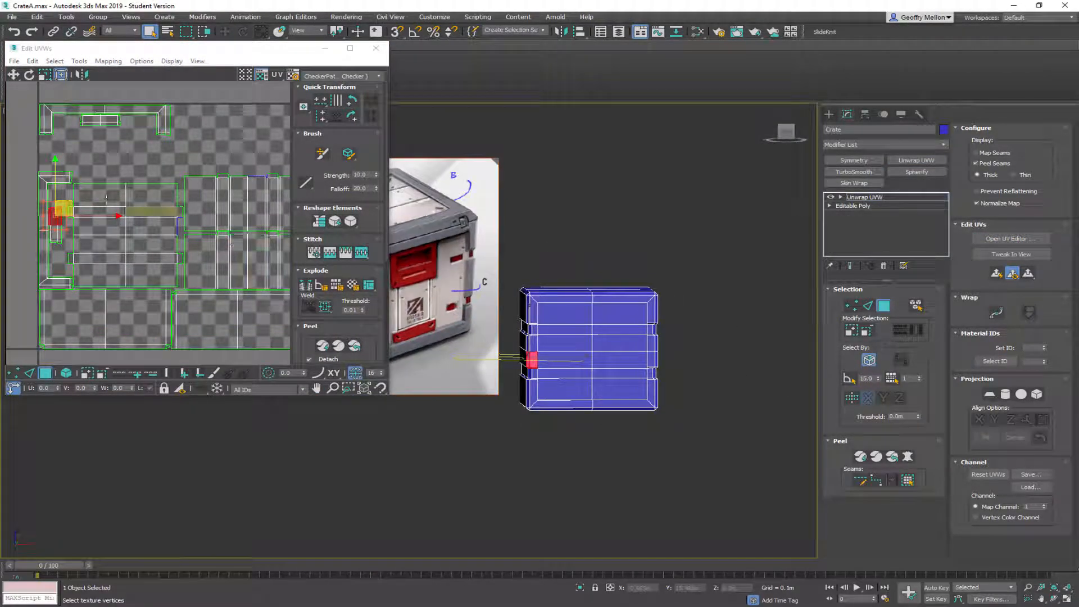
scroll(96, 130, "down", 3)
left_click(261, 75)
middle_click_drag(215, 120, 236, 161)
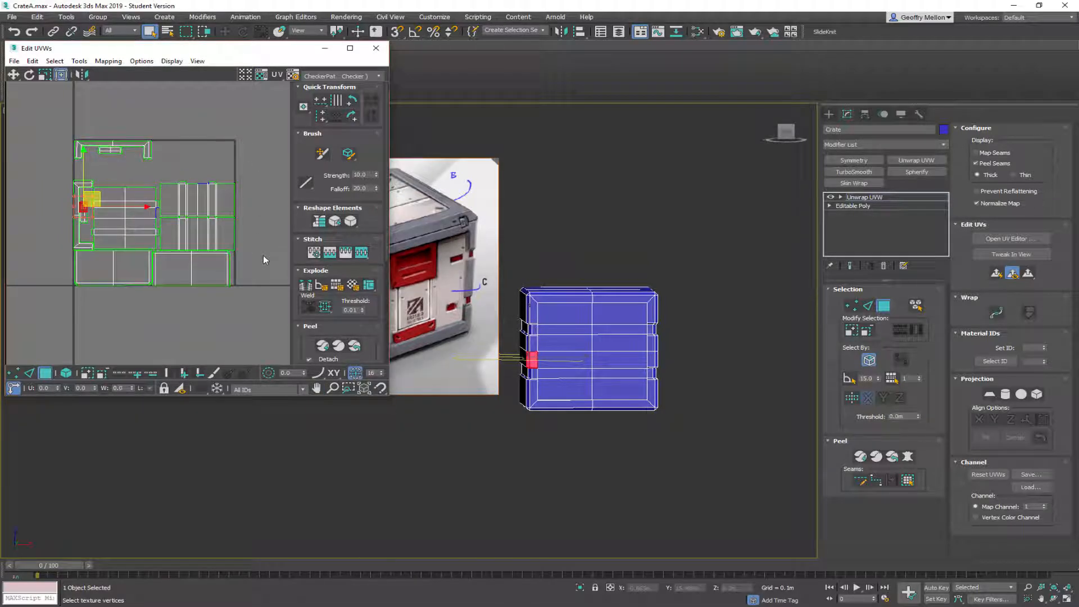
left_click(354, 77)
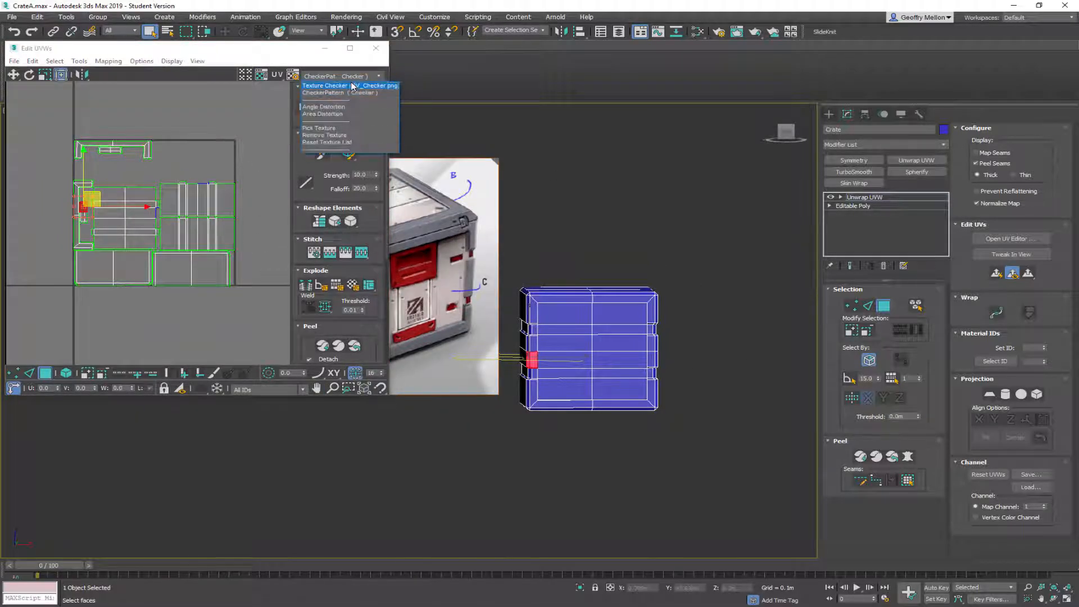
left_click(352, 89)
middle_click_drag(654, 320, 436, 288)
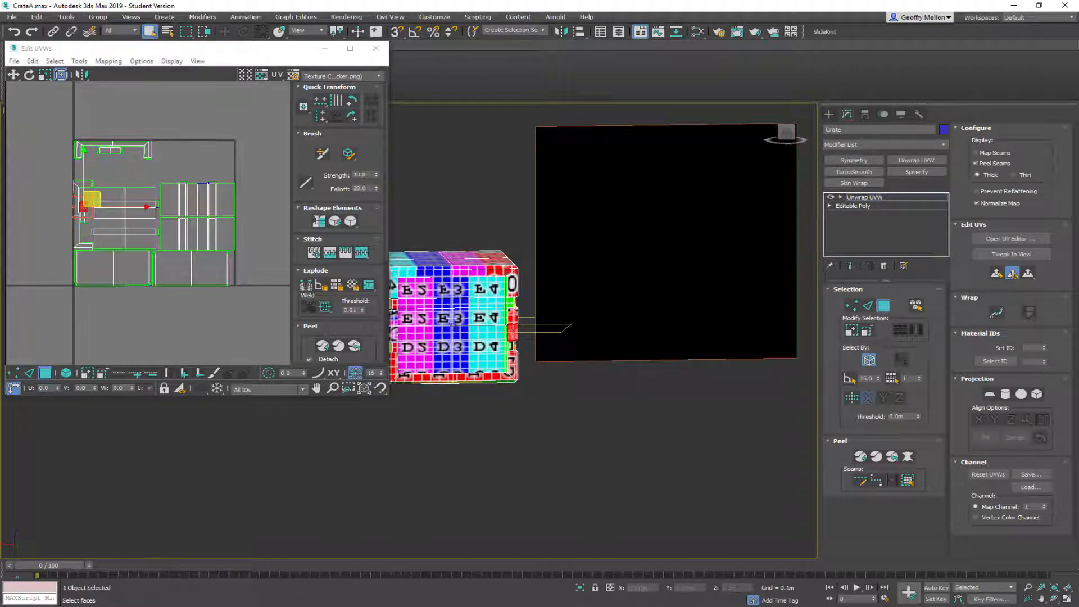
middle_click_drag(144, 222, 177, 210)
Select the faces of one symmetrical half of the crate and turn off Ignore Backfacing
middle_click_drag(475, 294, 566, 302, "alt")
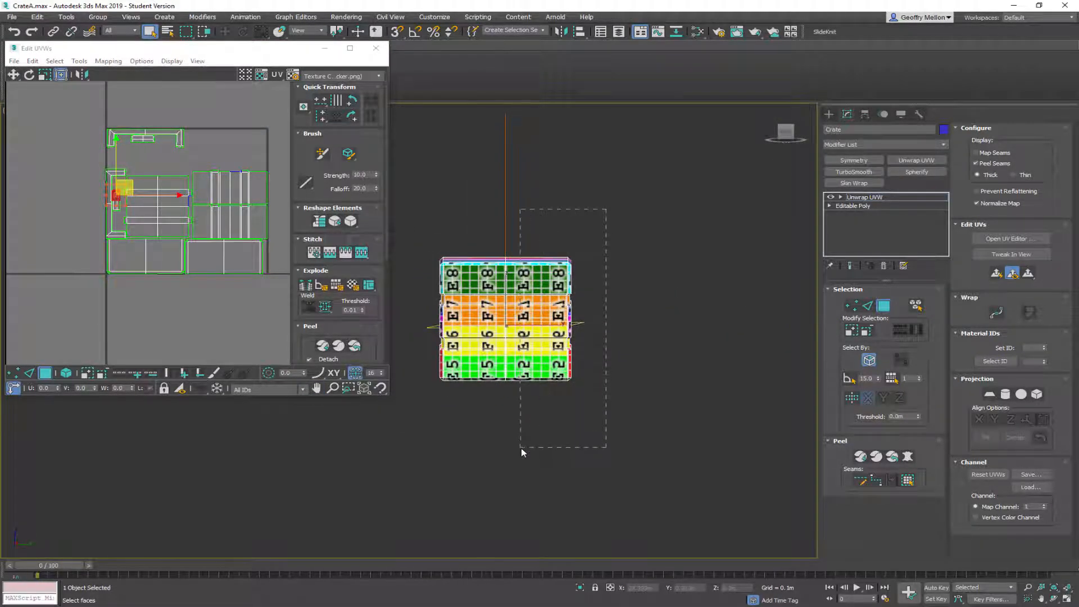
left_click_drag(521, 447, 521, 447)
middle_click_drag(599, 467, 423, 221, "alt")
left_click_drag(531, 444, 531, 444)
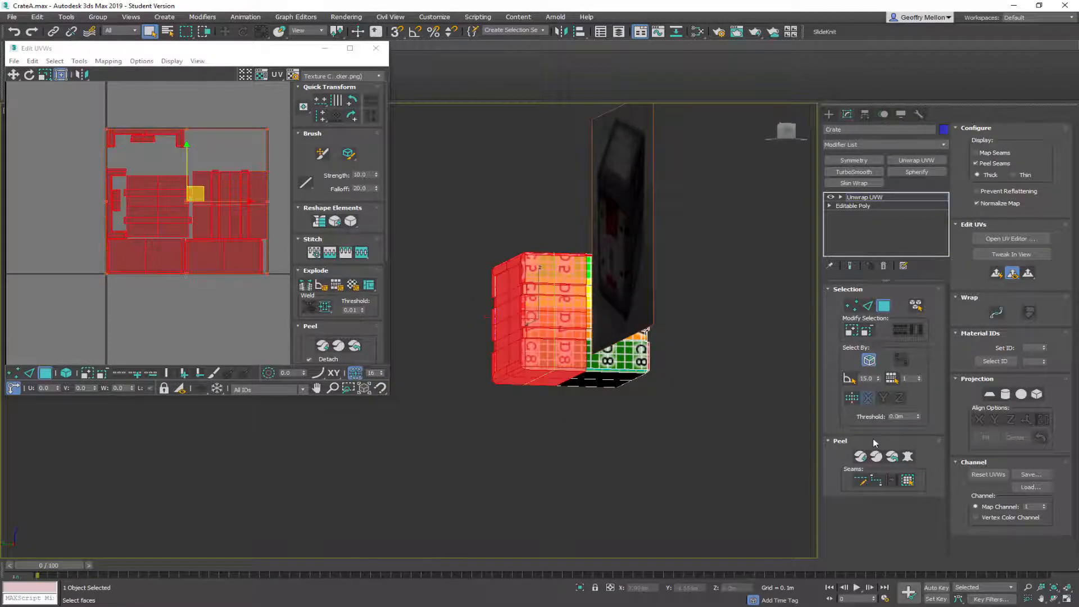
left_click(865, 362)
middle_click_drag(529, 261, 491, 255, "alt")
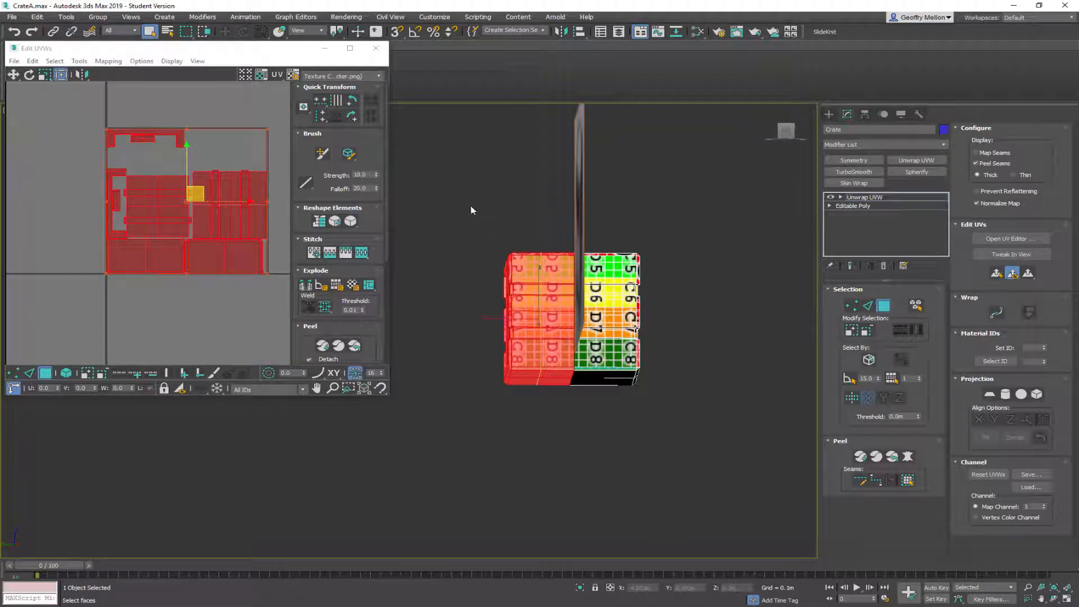
middle_click_drag(463, 308, 375, 294, "alt")
middle_click_drag(455, 341, 506, 315, "alt")
Mirror the selected half's overlapping UVs horizontally in the UV editor
left_click(84, 75)
middle_click_drag(226, 243, 227, 255)
scroll(247, 241, "down", 5)
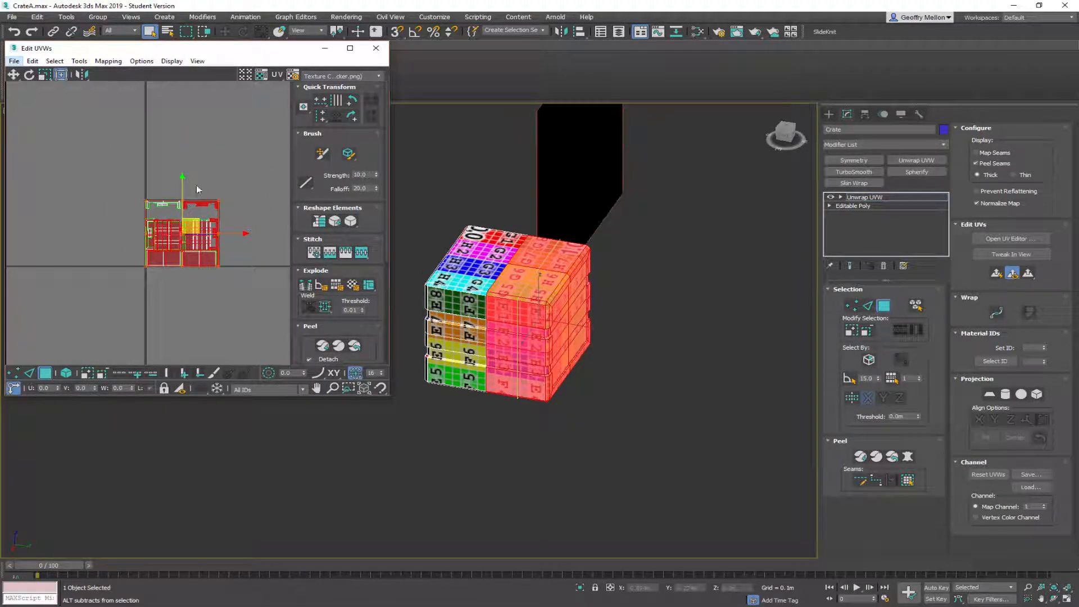
right_click(283, 229)
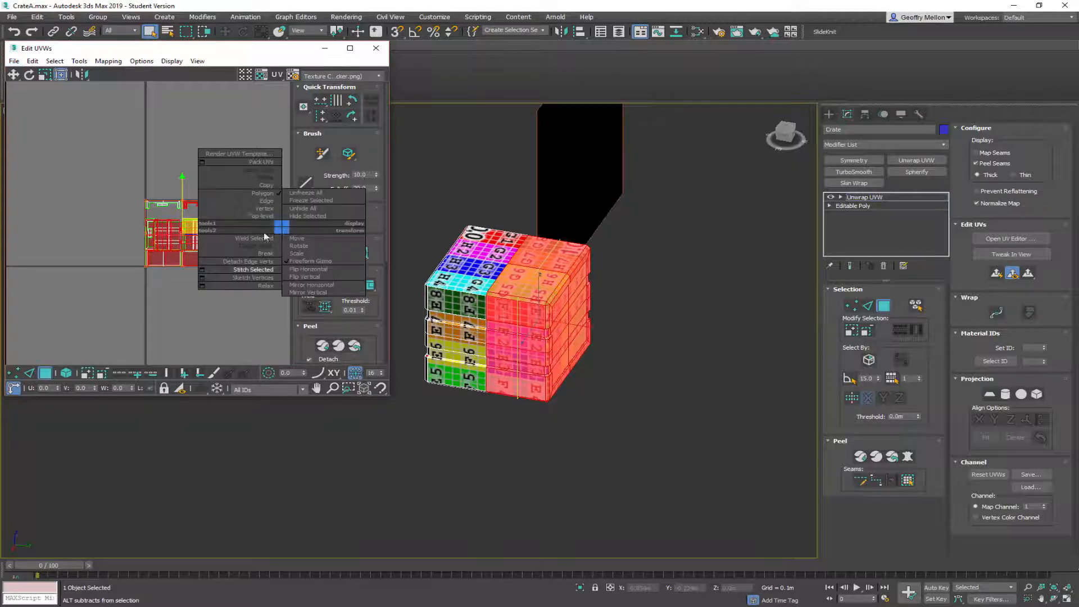
left_click(254, 269)
key("ctrl+z")
Move the mirrored half's UVs above the other half so the two sets no longer overlap
left_click_drag(168, 257, 176, 178)
middle_click_drag(198, 225, 218, 246)
Select the adjoining faces on the crate's top to locate their matching UV shells
left_click(508, 275)
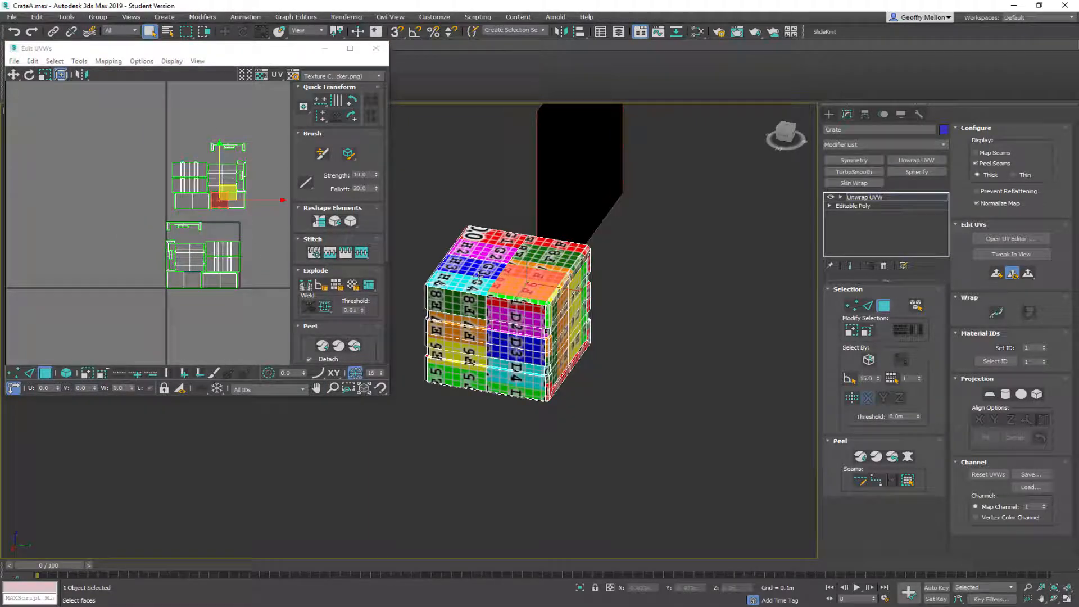
left_click(477, 274)
left_click(522, 279)
middle_click_drag(177, 233, 175, 187)
scroll(176, 246, "up", 3)
scroll(163, 245, "up", 2)
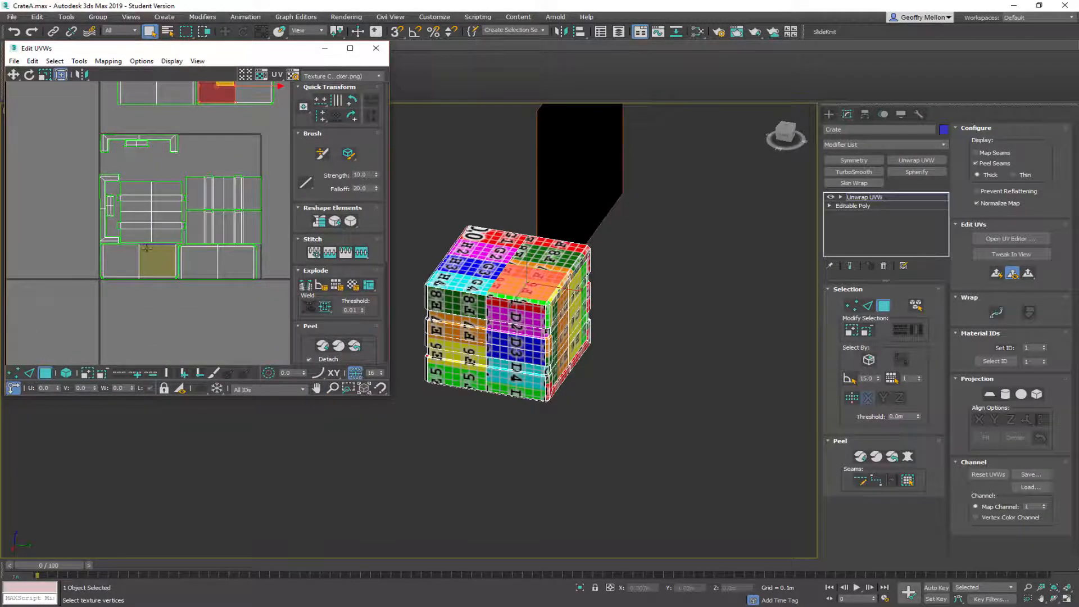
left_click(162, 243)
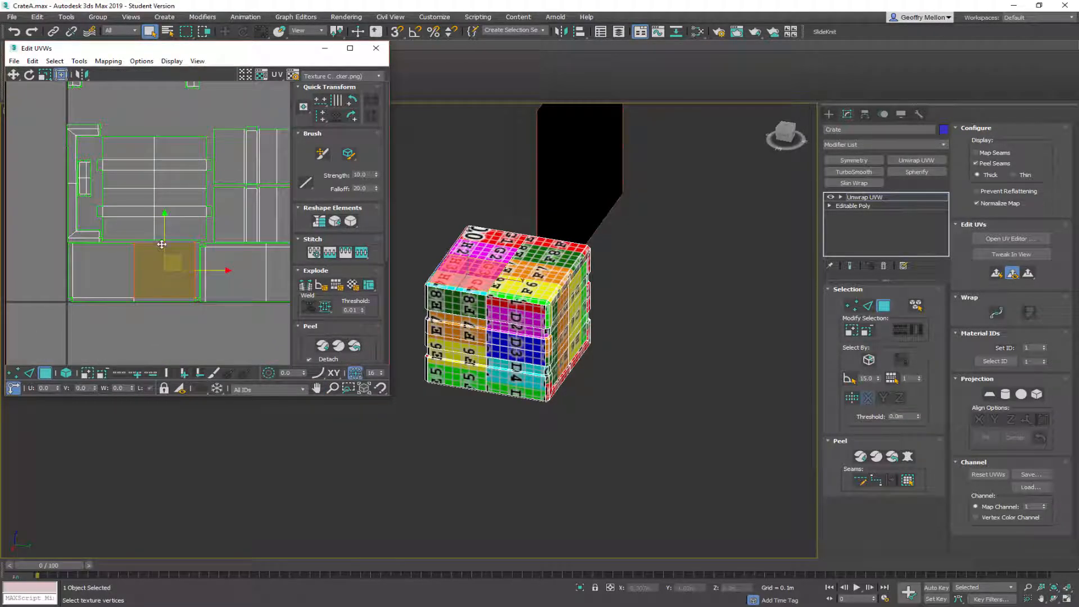
Select the border edge shared by the crate's two top-panel halves and stitch them into one shell
key("2")
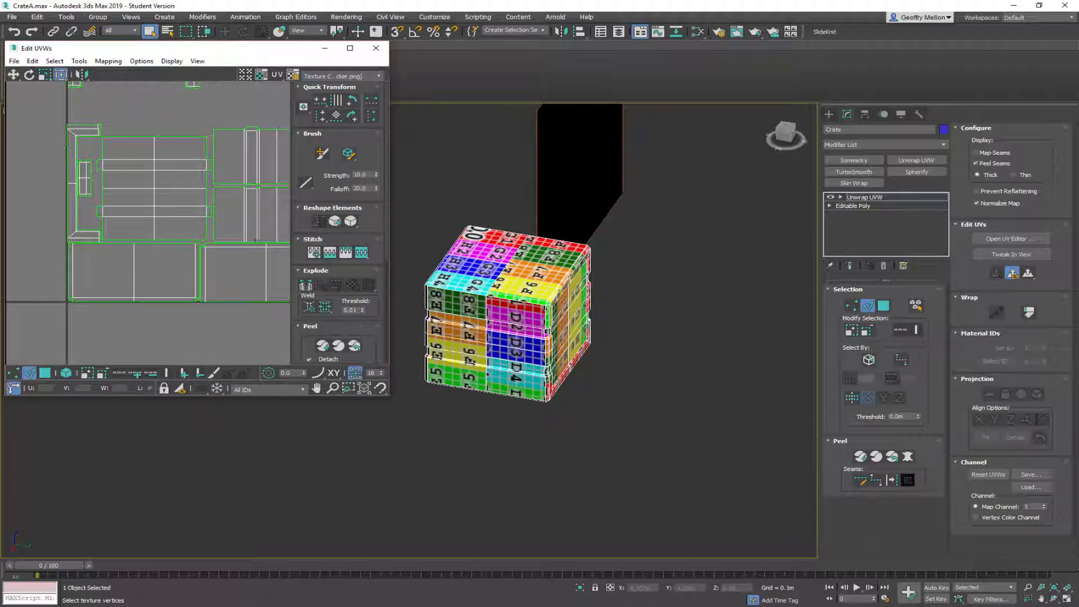
left_click(178, 244)
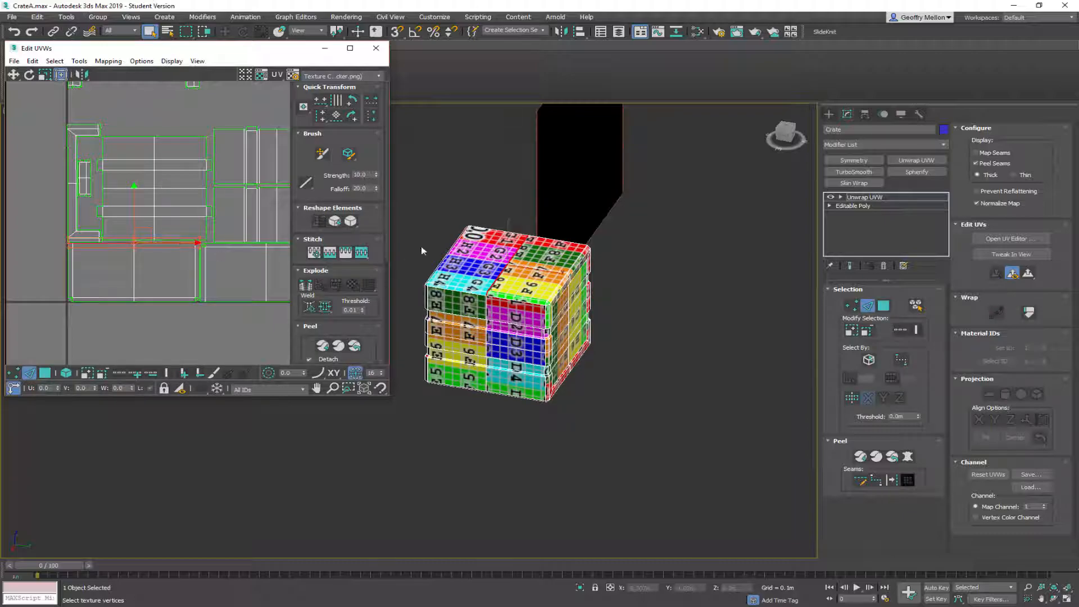
scroll(196, 145, "down", 3)
right_click(194, 145)
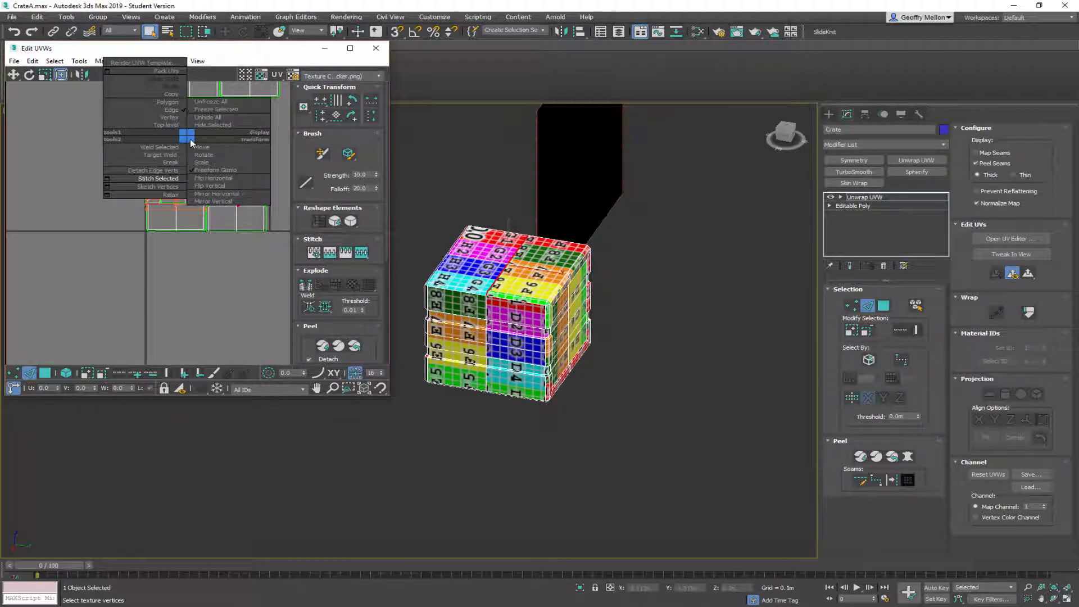
left_click(153, 175)
Select the whole stitched top-panel shell by element and move it outside the UV square, down to the left
middle_click_drag(217, 249, 167, 306)
key("3")
left_click(155, 309)
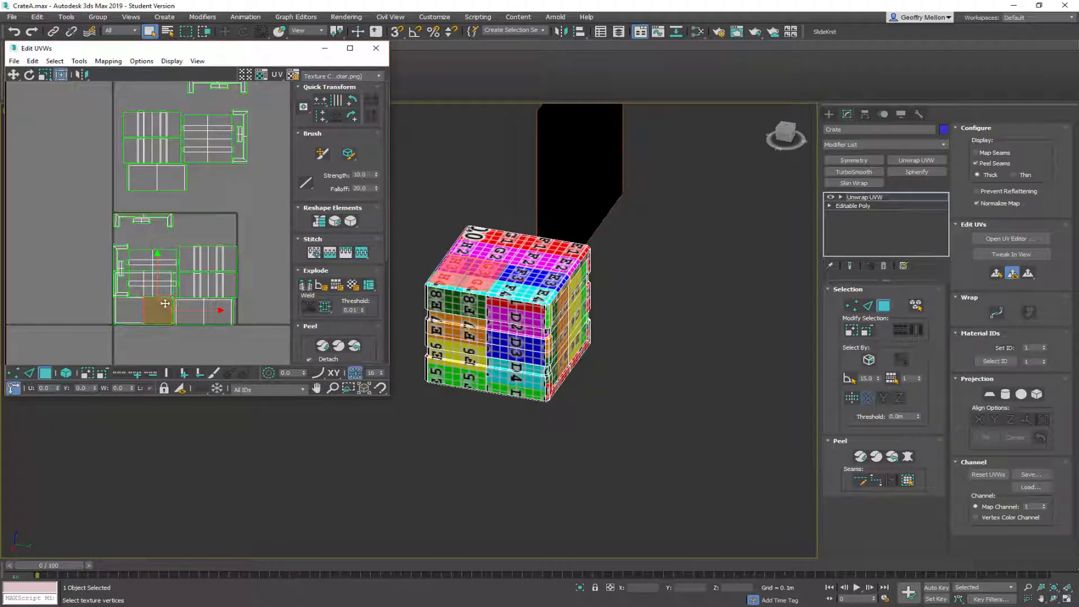
left_click(66, 373)
left_click(151, 296)
left_click_drag(153, 294, 63, 327)
Select the shared border edge of the crate's bottom panel and stitch its two UV halves together
middle_click_drag(494, 388, 531, 334, "alt")
left_click(142, 177)
middle_click_drag(180, 197, 209, 196)
key("2")
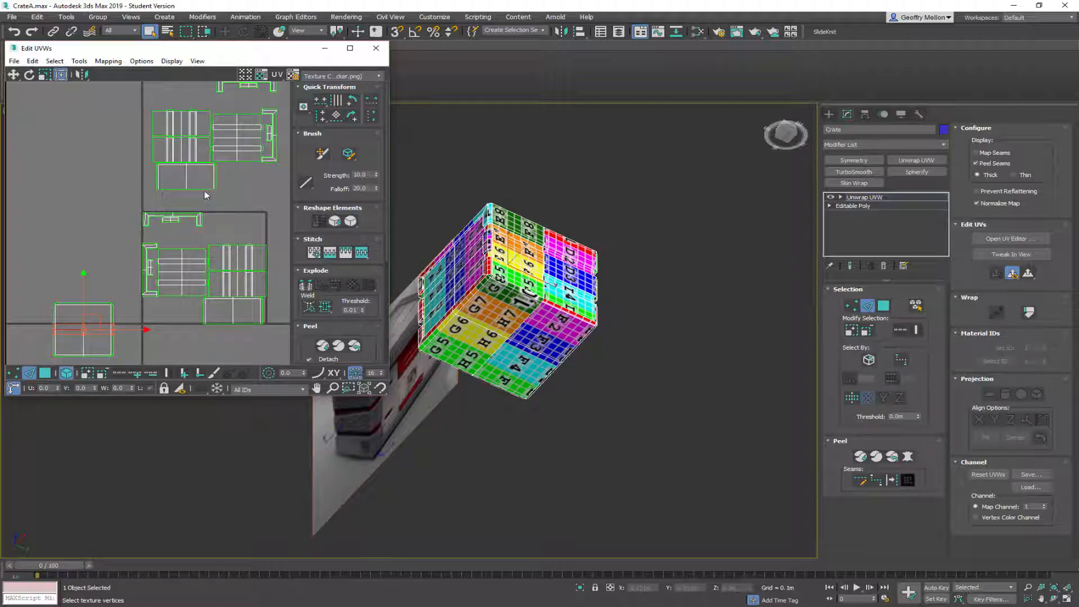
left_click(203, 189)
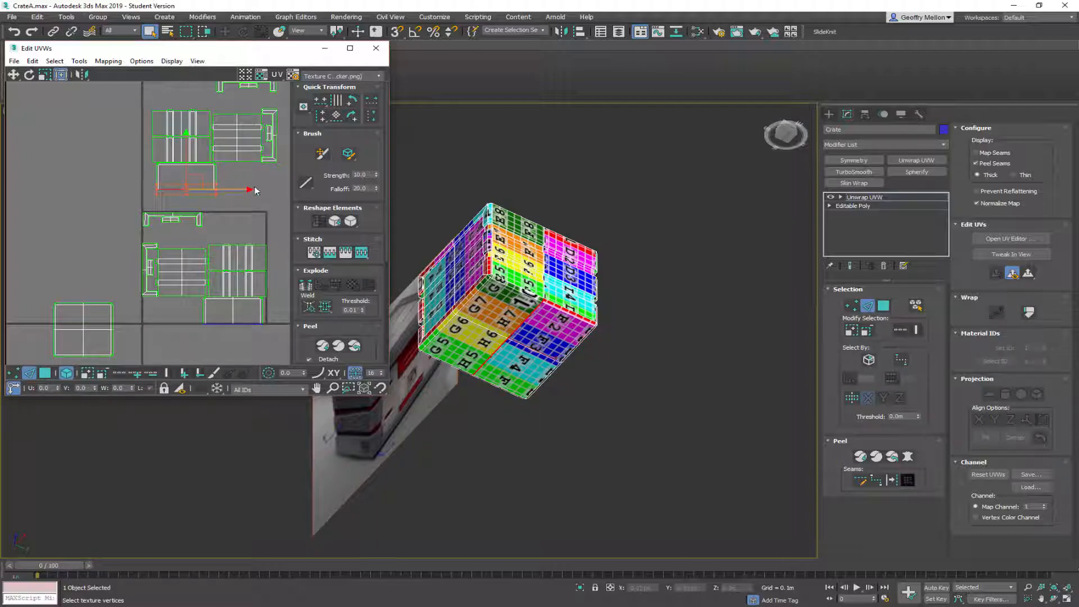
right_click(250, 183)
left_click(227, 226)
middle_click_drag(224, 165, 235, 180)
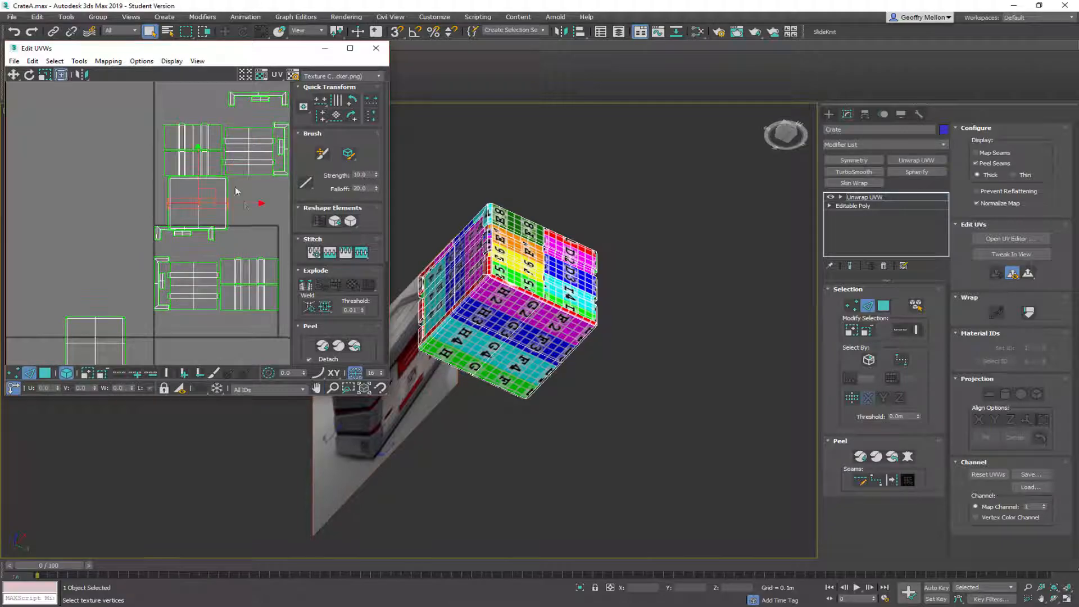
Select the vertically banded panel shells and examine which sides of the crate they cover
middle_click_drag(519, 248, 449, 315, "alt")
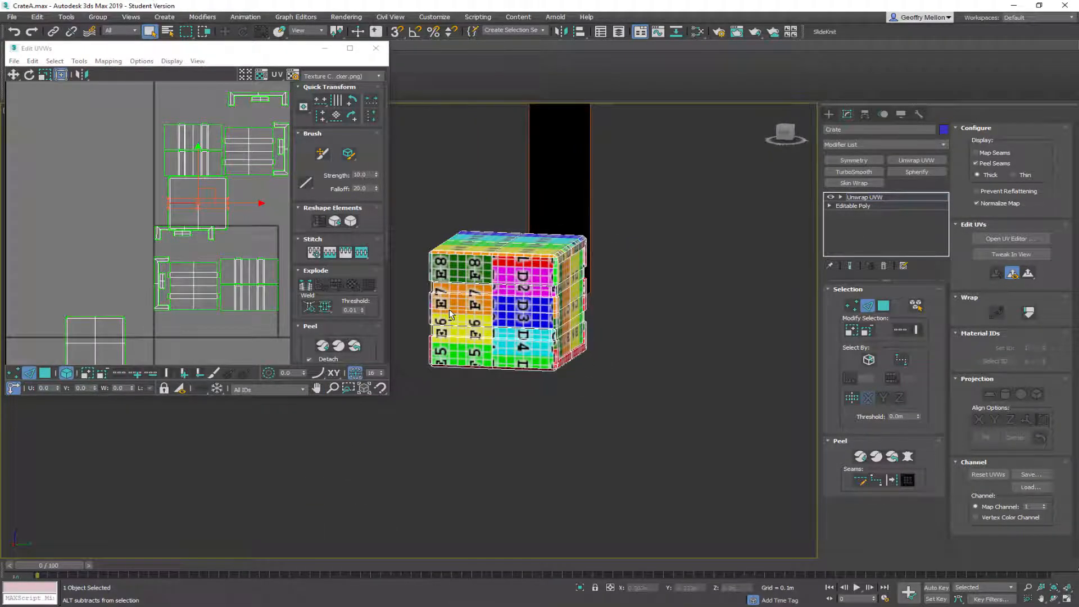
middle_click_drag(230, 230, 222, 186)
left_click_drag(237, 283, 218, 297)
middle_click_drag(450, 300, 520, 300, "alt")
middle_click_drag(209, 230, 167, 235)
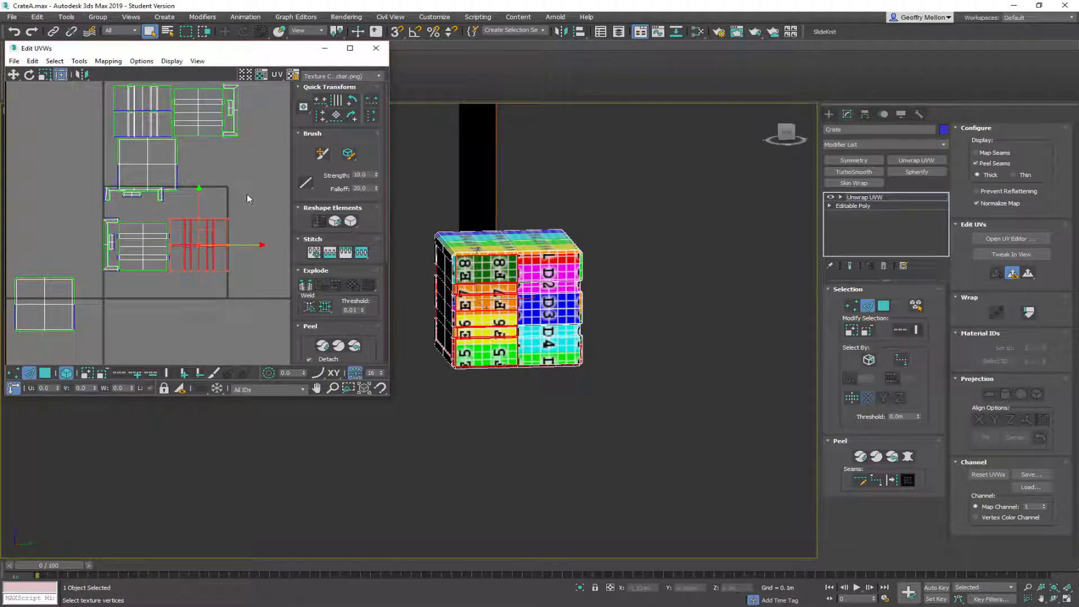
left_click(247, 199)
middle_click_drag(243, 205, 260, 225)
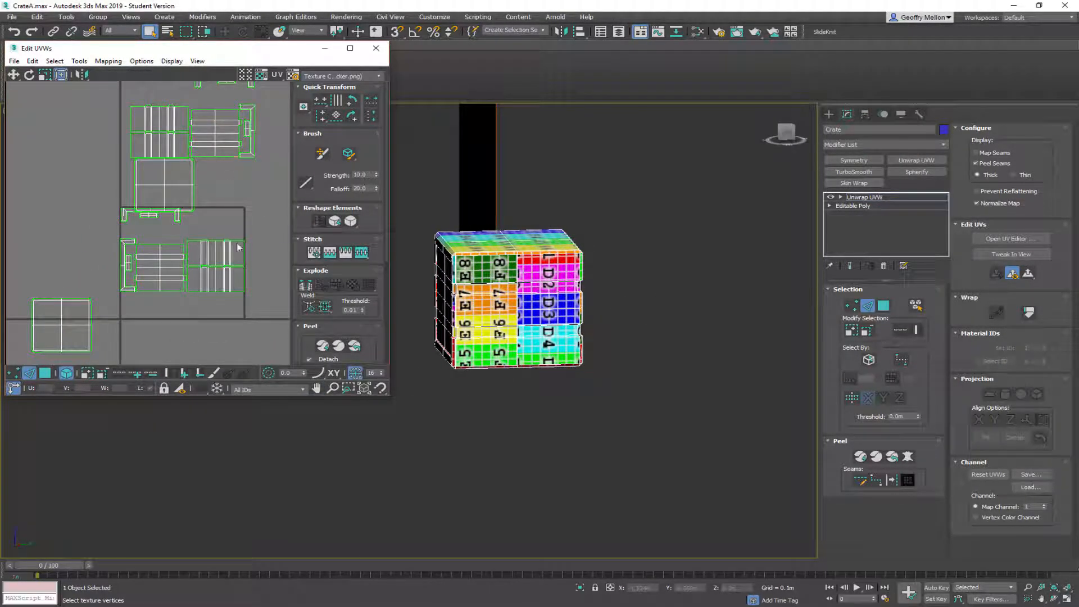
scroll(260, 274, "up", 4)
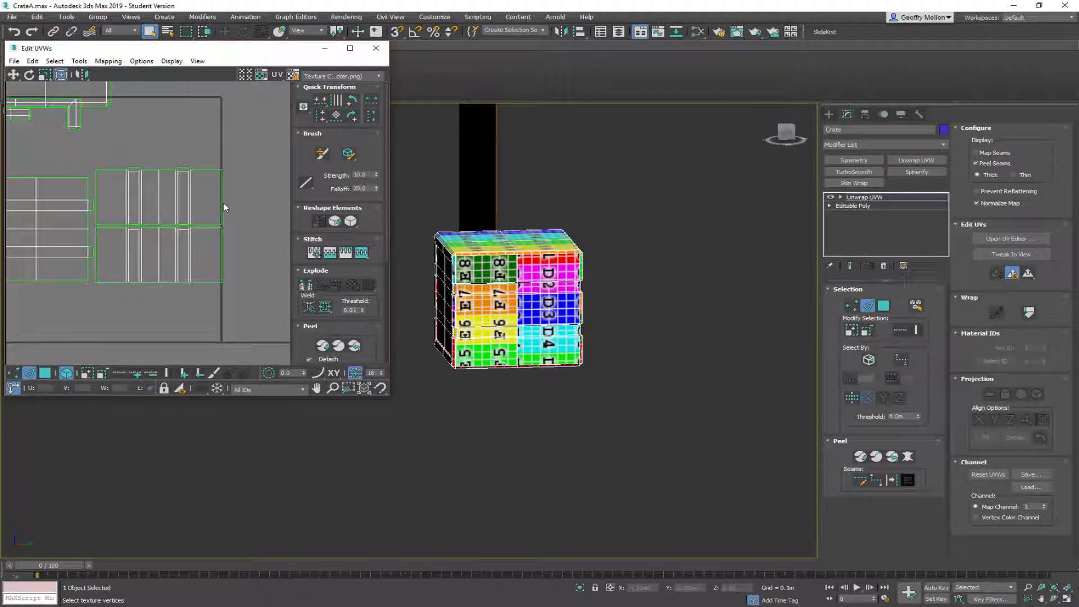
left_click(221, 205)
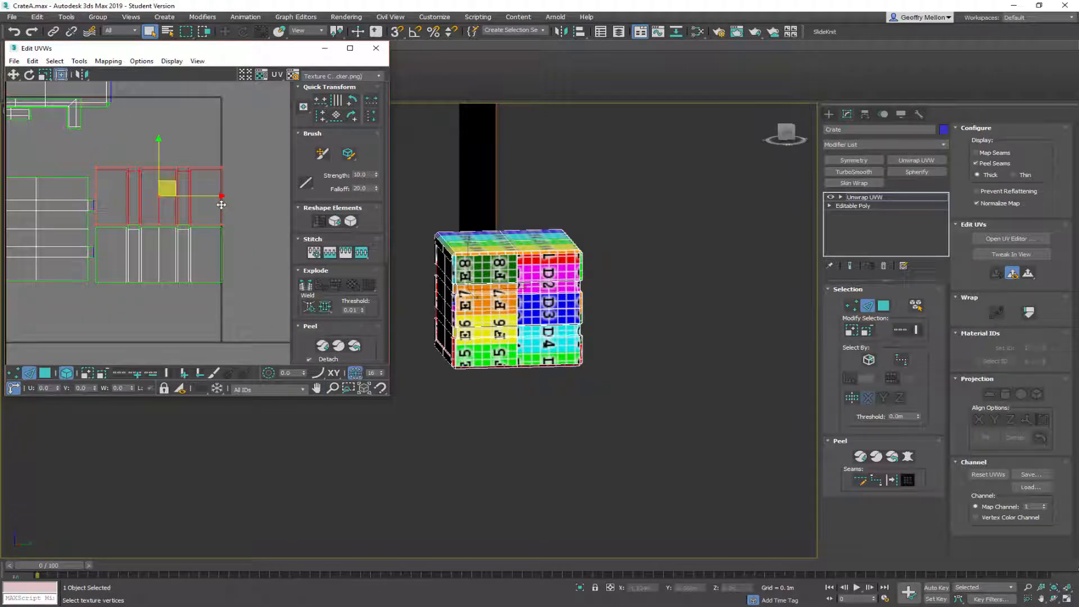
middle_click_drag(433, 262, 586, 262, "alt")
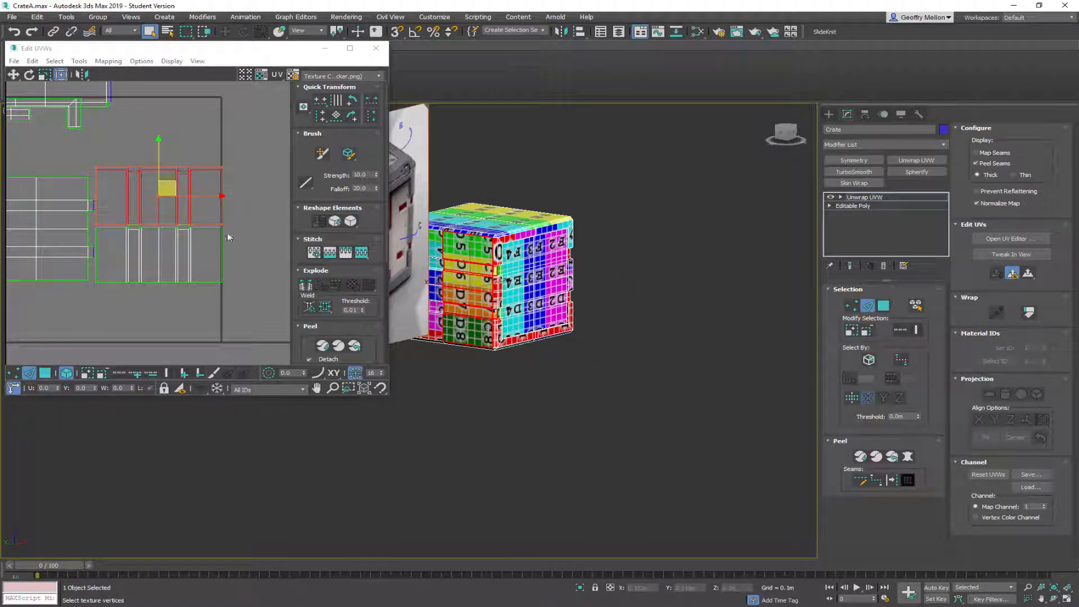
Select the inner border edge of the upper vertically banded side panel and stitch its matching half to it
scroll(204, 231, "up", 3)
left_click(203, 235)
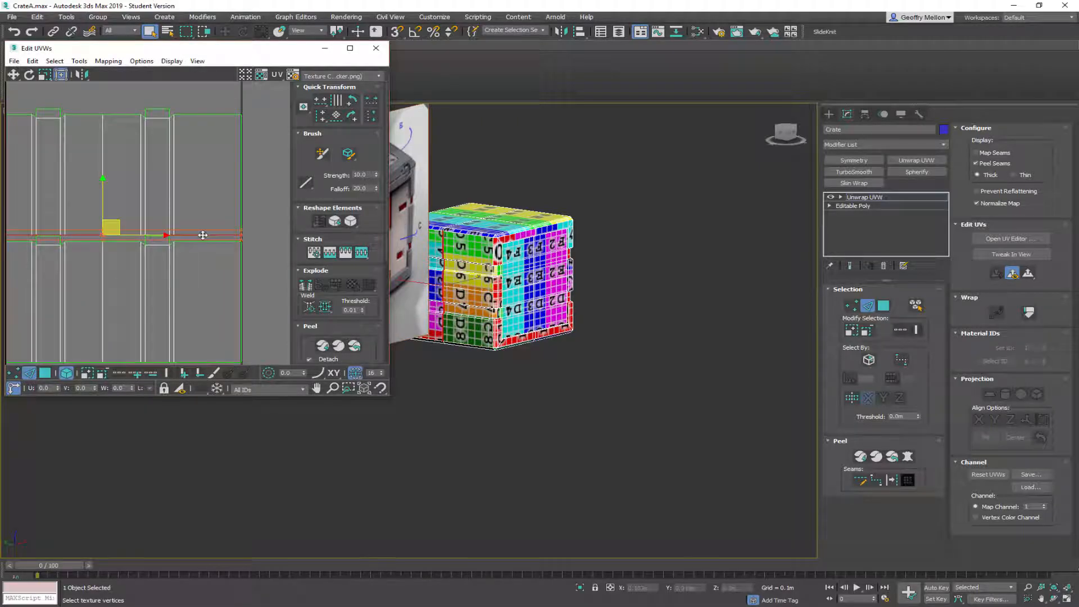
right_click(176, 176)
left_click(149, 214)
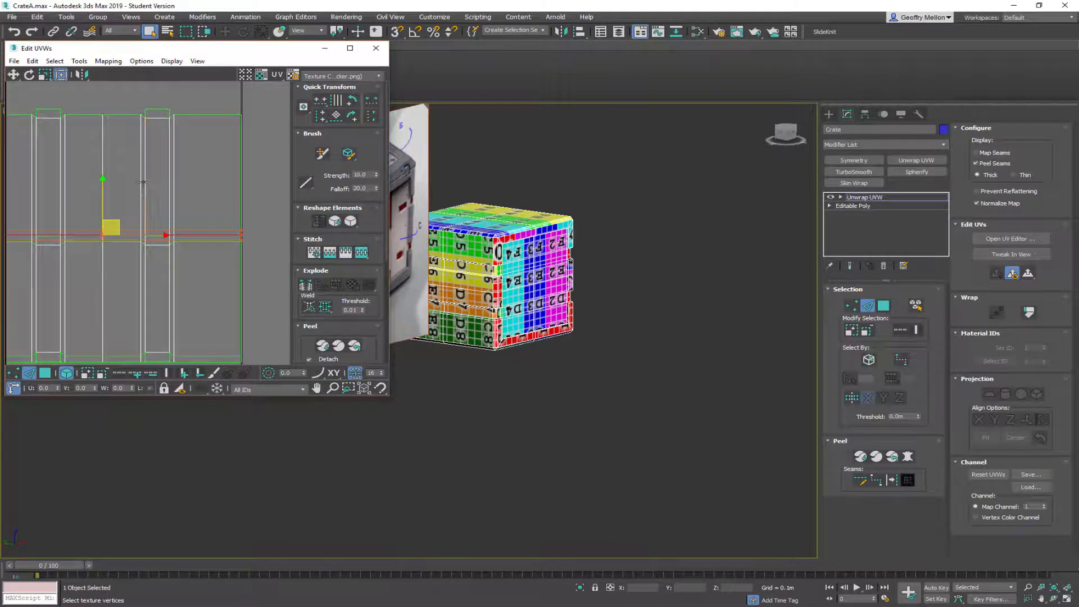
scroll(144, 187, "down", 3)
Move the stitched side-panel shell outside the UV square, to its right
left_click(161, 179)
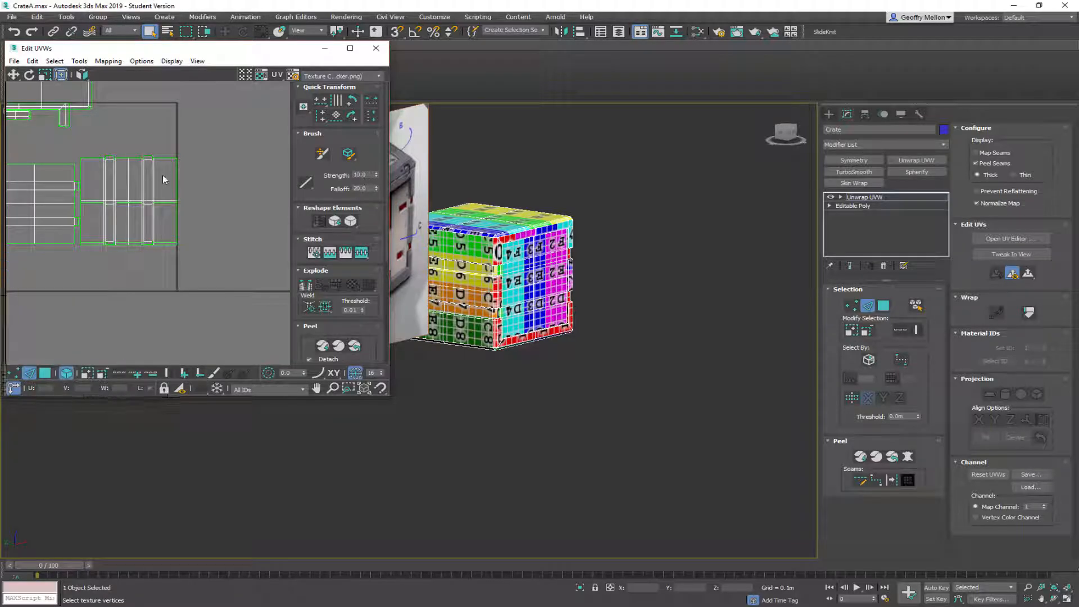
left_click(143, 185)
left_click_drag(136, 186, 269, 123)
Select the lower border edge of the remaining side-panel half and stitch its matching half to it
double_click(163, 246)
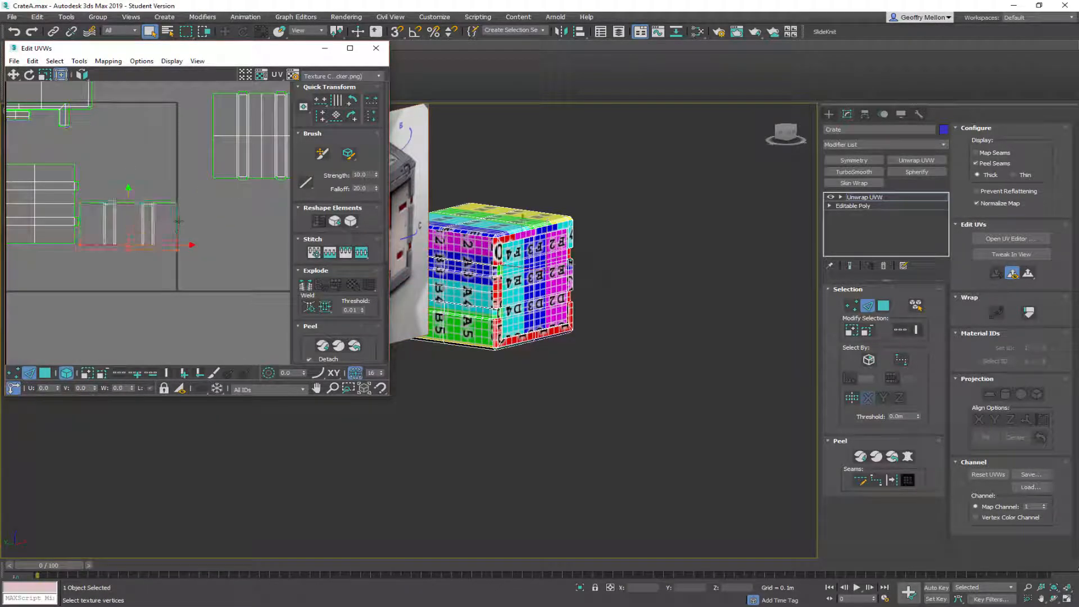
right_click(176, 174)
left_click(156, 220)
Move the stitched bottom-panel shell to the empty area left of the UV square
scroll(100, 167, "down", 4)
middle_click_drag(101, 169, 132, 272)
scroll(138, 209, "up", 3)
left_click(133, 242)
left_click_drag(130, 220, 32, 139)
Select the horizontally banded panel shell inside the UV square and move it out to the left
middle_click_drag(157, 221, 173, 113)
left_click(151, 196)
mouse_move(438, 248)
middle_mouse_down("alt")
mouse_move(461, 260)
mouse_move(457, 252)
middle_mouse_up("alt")
middle_click_drag(157, 209, 199, 221)
left_click_drag(183, 227, 31, 176)
Select all UVs and pack the shells with the Non-Convex method, 0.001 padding and Rotate Clusters off
middle_click_drag(164, 164, 249, 193)
scroll(203, 222, "down", 4)
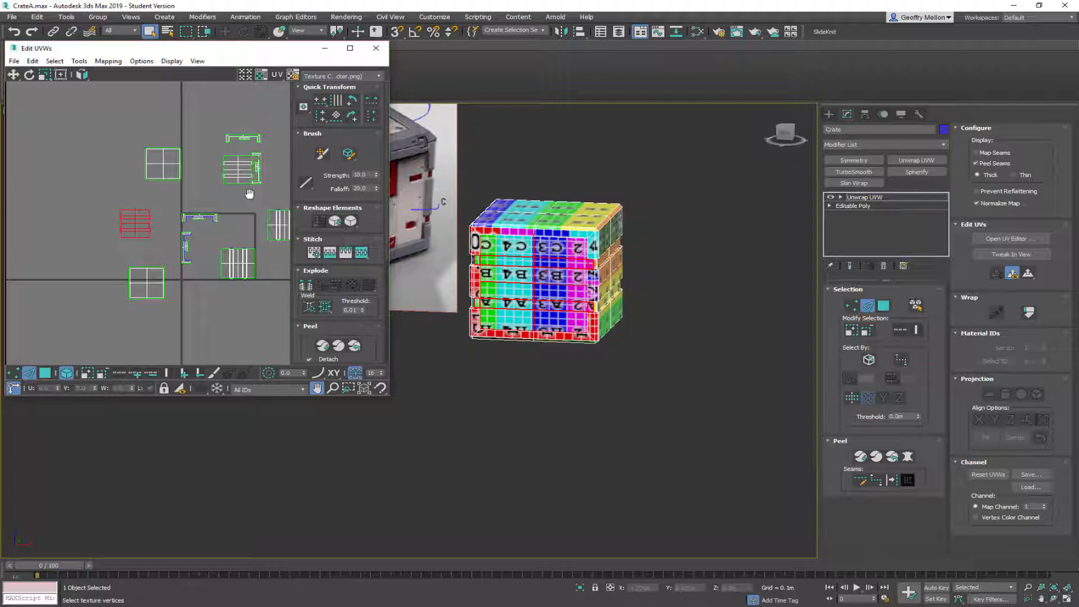
middle_click_drag(249, 194, 234, 212)
scroll(128, 133, "down", 3)
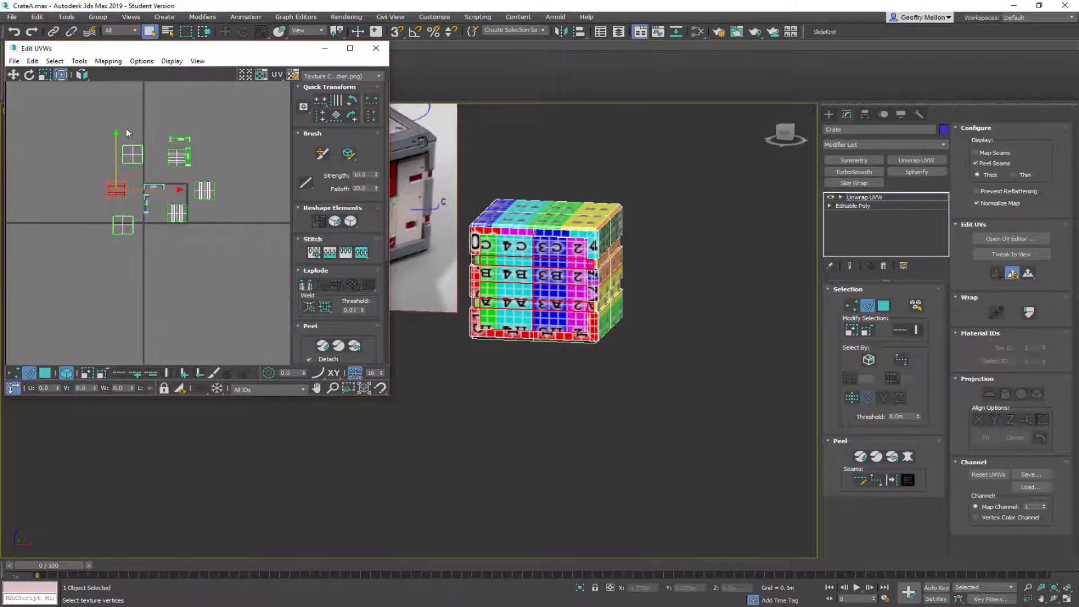
key("ctrl+a")
left_click(79, 61)
left_click(214, 190)
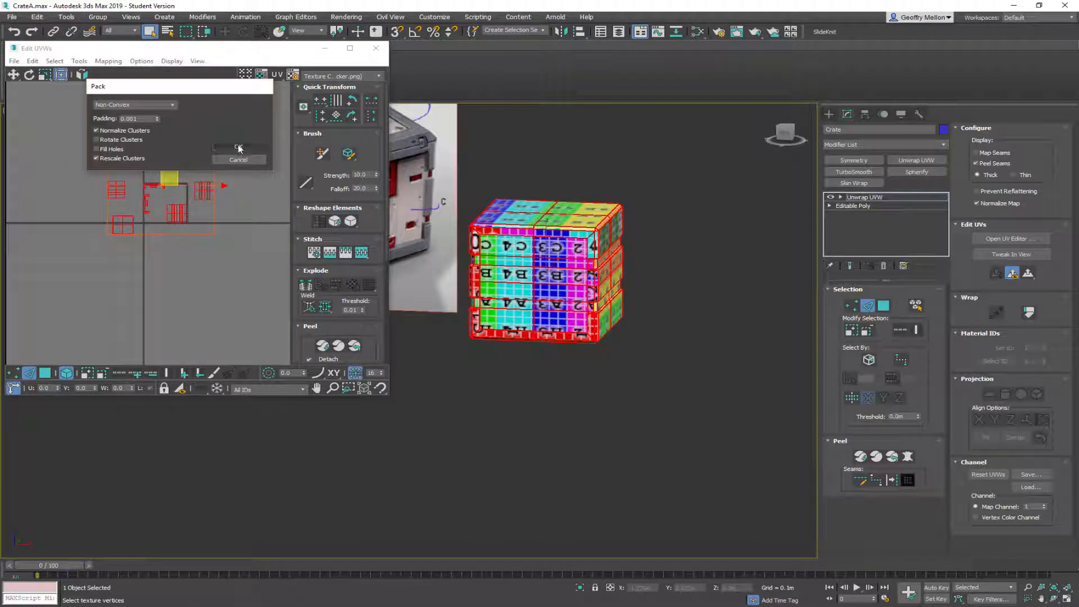
left_click(238, 146)
Switch the displayed texture to CheckerPattern and inspect the checker squares around the crate
scroll(180, 212, "up", 5)
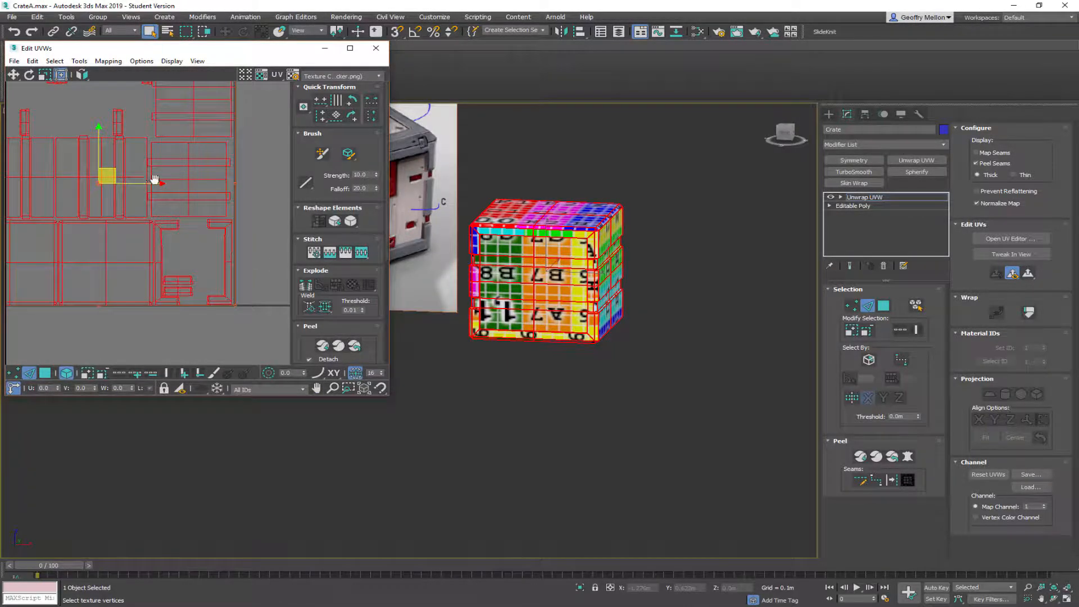
scroll(241, 242, "up", 2)
left_click(182, 224)
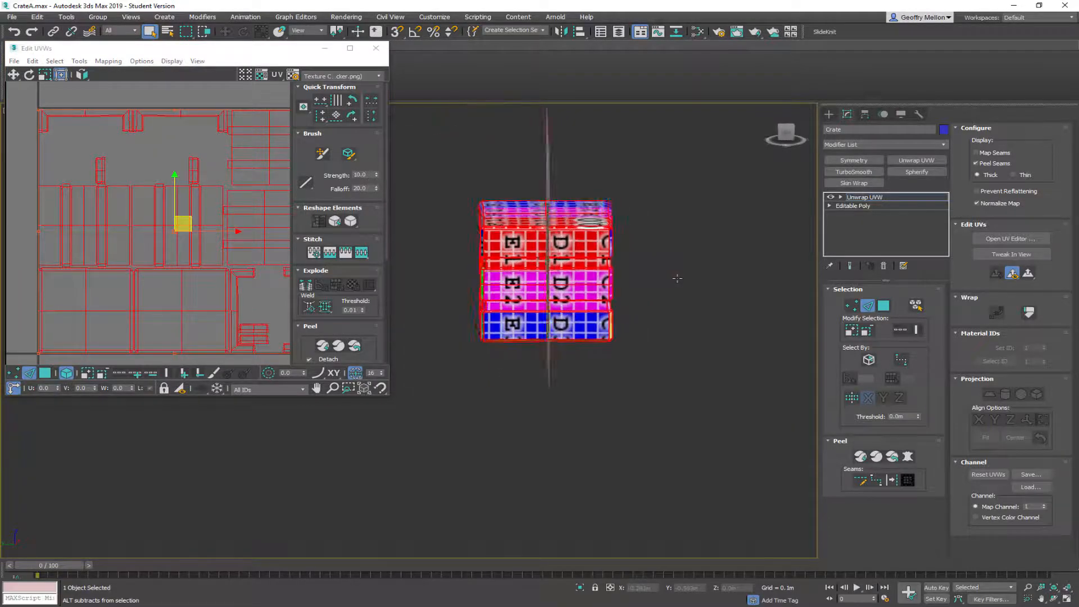
left_click(337, 76)
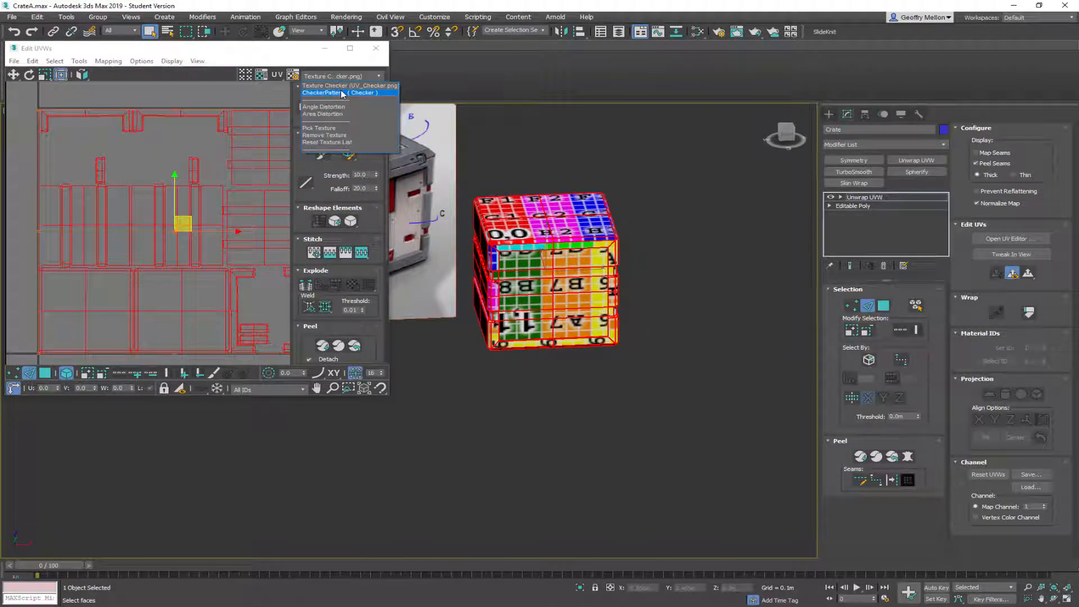
left_click(334, 92)
middle_click_drag(489, 226, 543, 151, "alt")
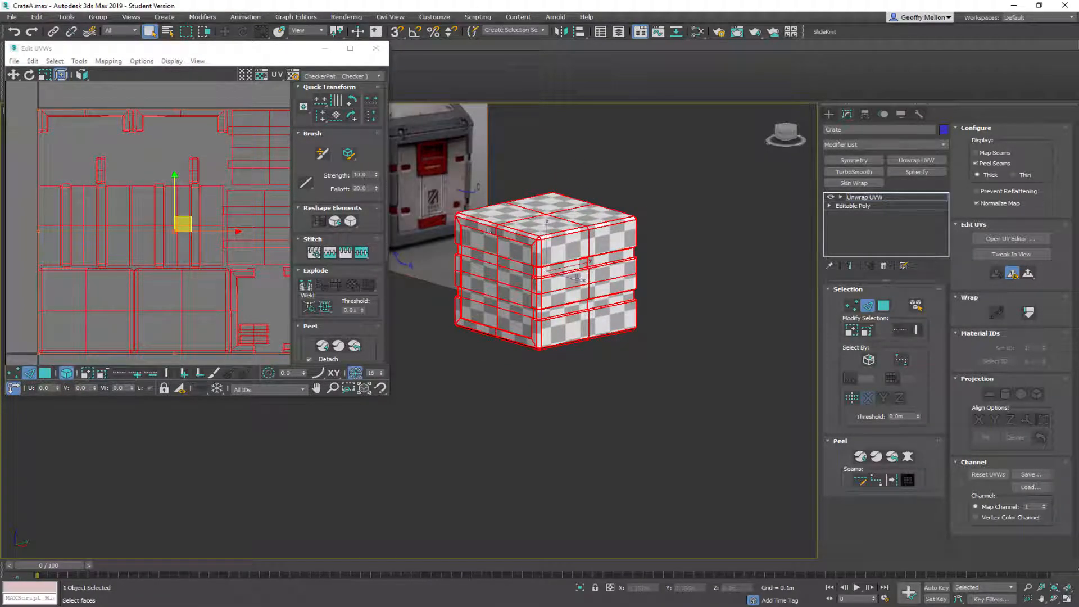
Repack all the UV shells with Rotate Clusters enabled
scroll(90, 237, "down", 4)
left_click(129, 189)
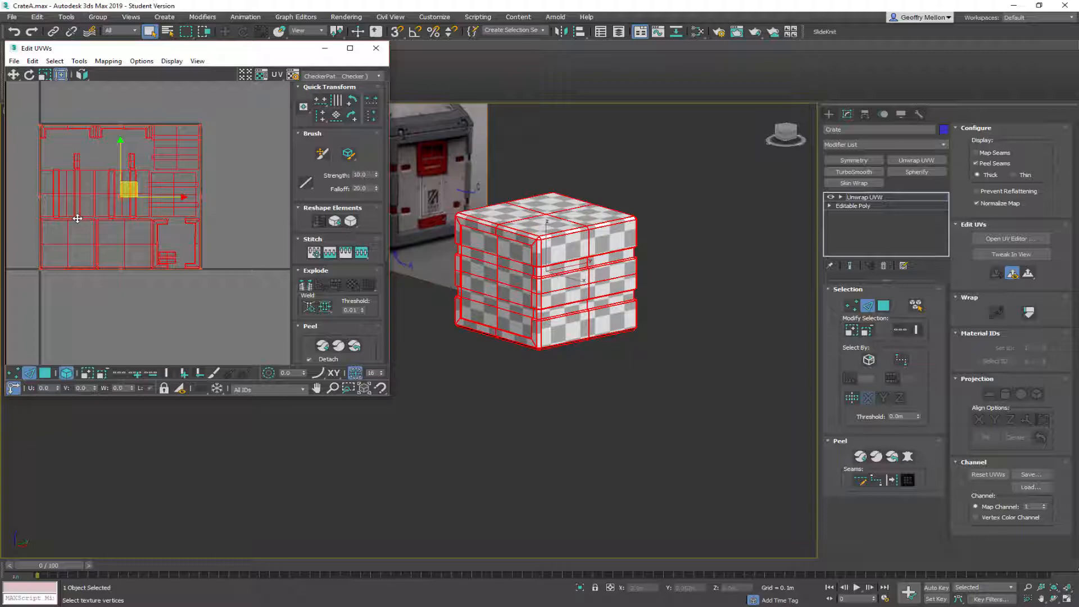
left_click(79, 61)
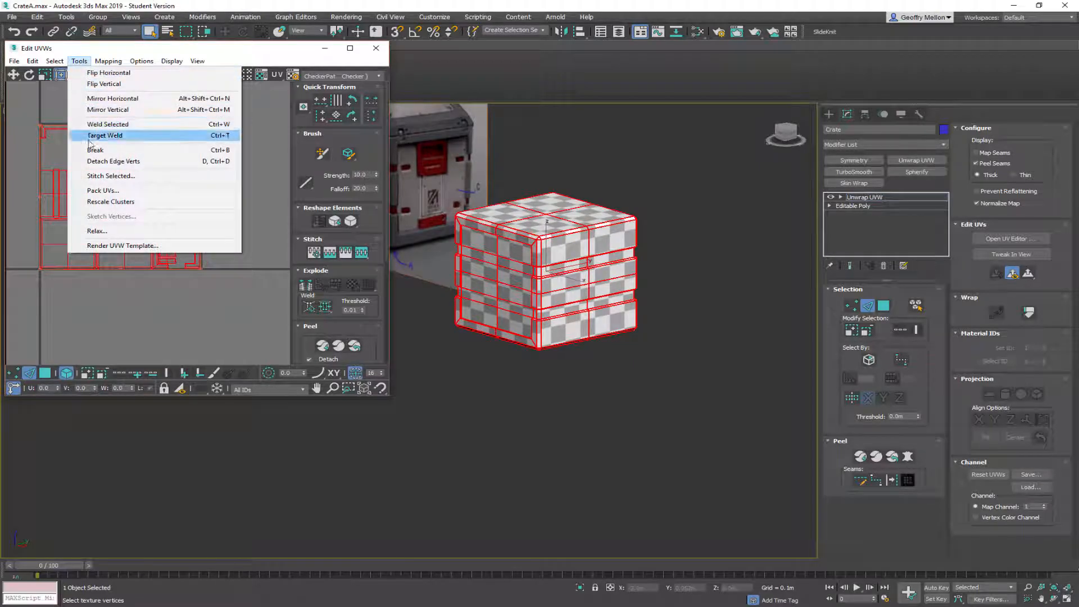
left_click(130, 190)
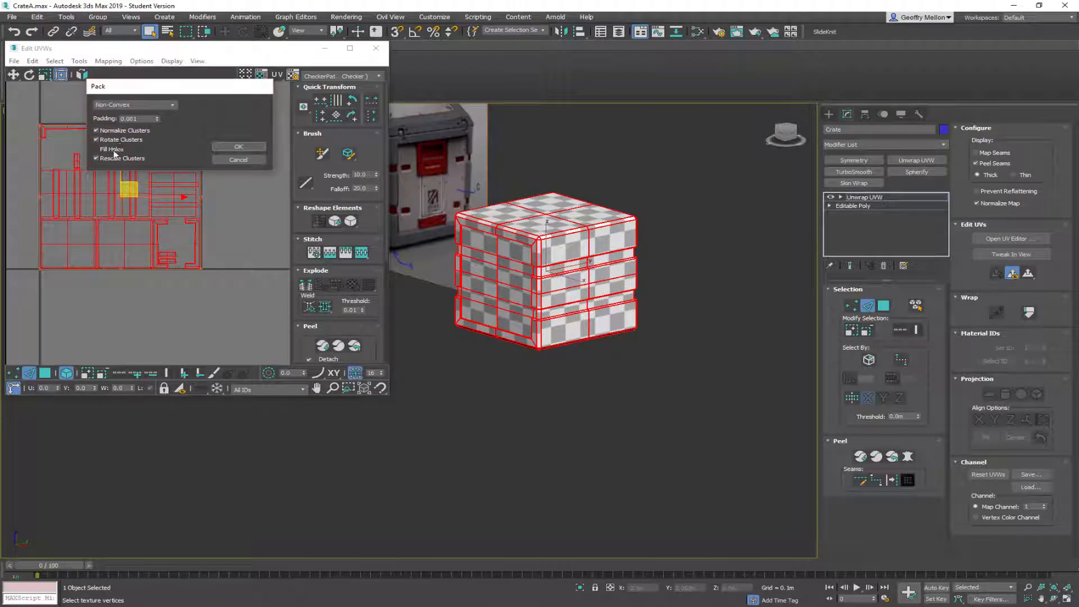
left_click(238, 146)
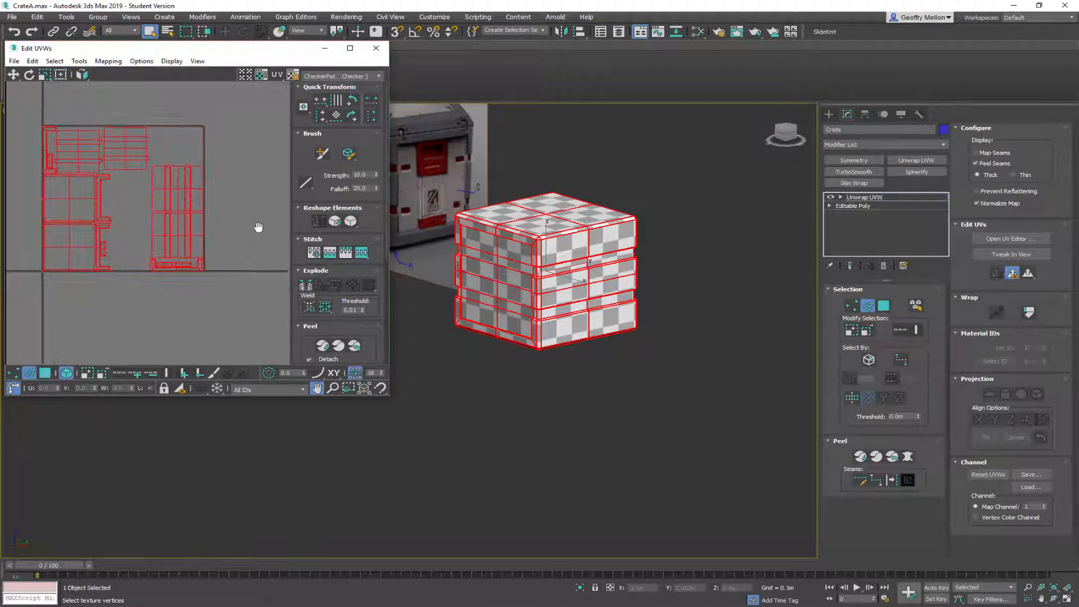
middle_click_drag(225, 170, 250, 193)
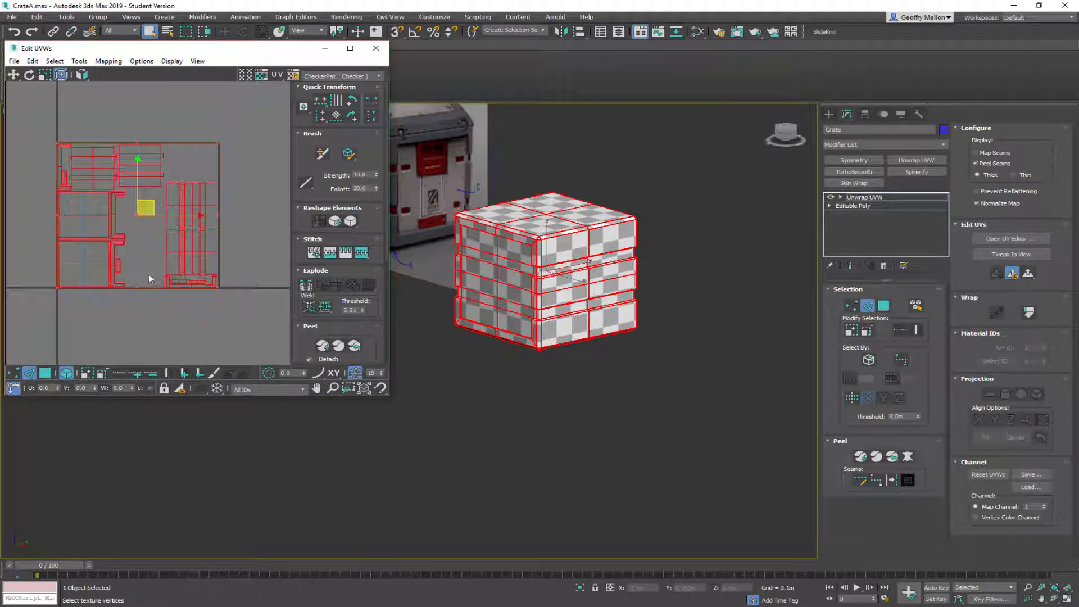
Move the small trim shells to the UV square's upper right corner and shift the side-panel shells below them
left_click_drag(149, 280, 203, 140)
left_click(200, 205)
mouse_move(202, 215)
left_mouse_down()
mouse_move(166, 223)
mouse_move(199, 222)
left_mouse_up()
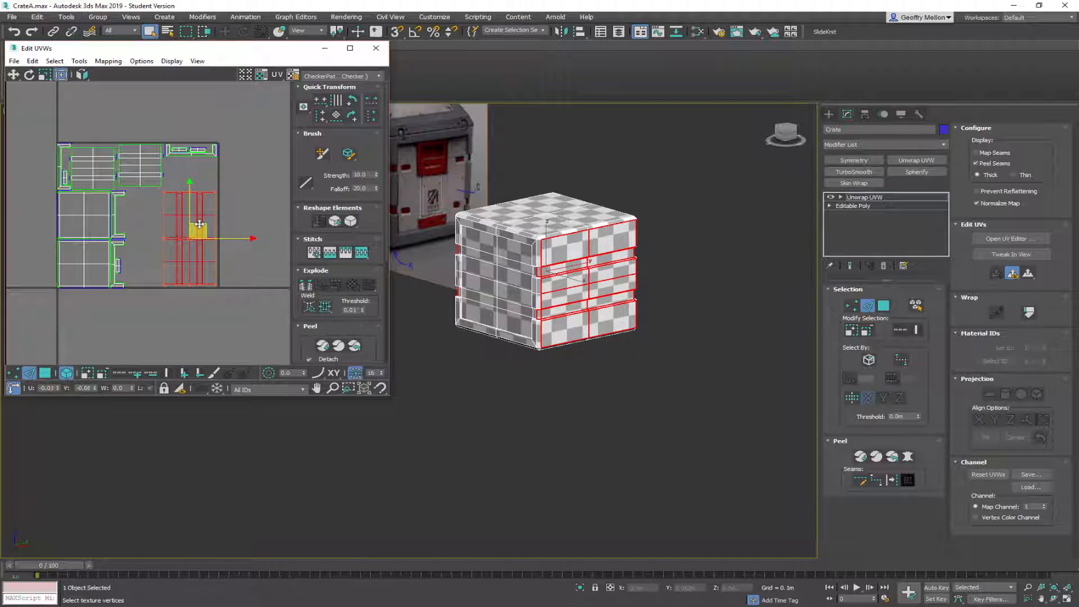
Select all UVs and repack the shells with the Non-Convex method, 0.005 padding and Rotate Clusters on
middle_click_drag(95, 285, 121, 308)
key("ctrl+a")
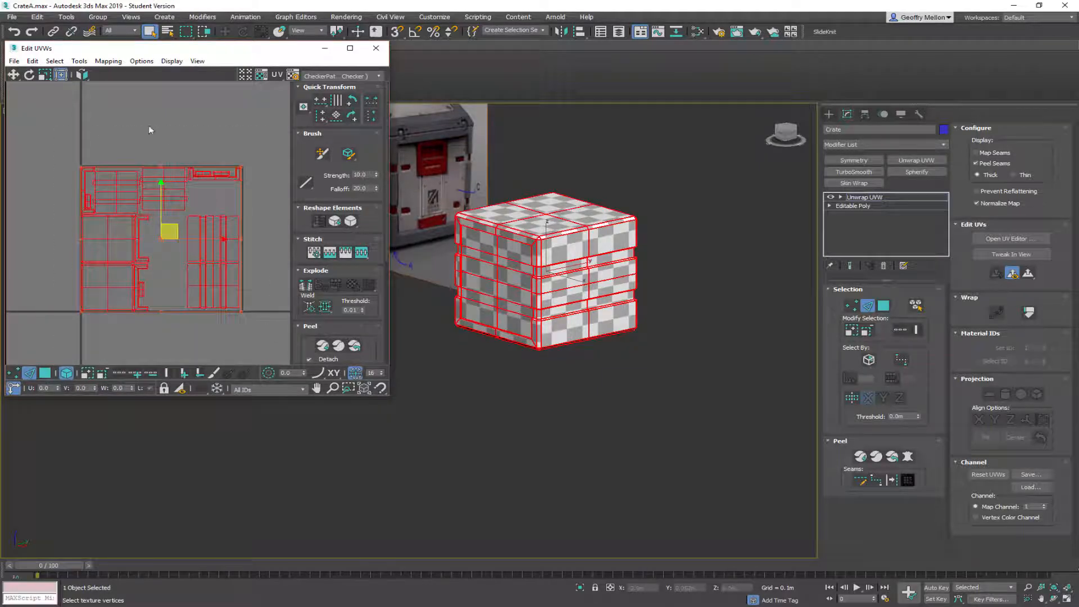
left_click(79, 61)
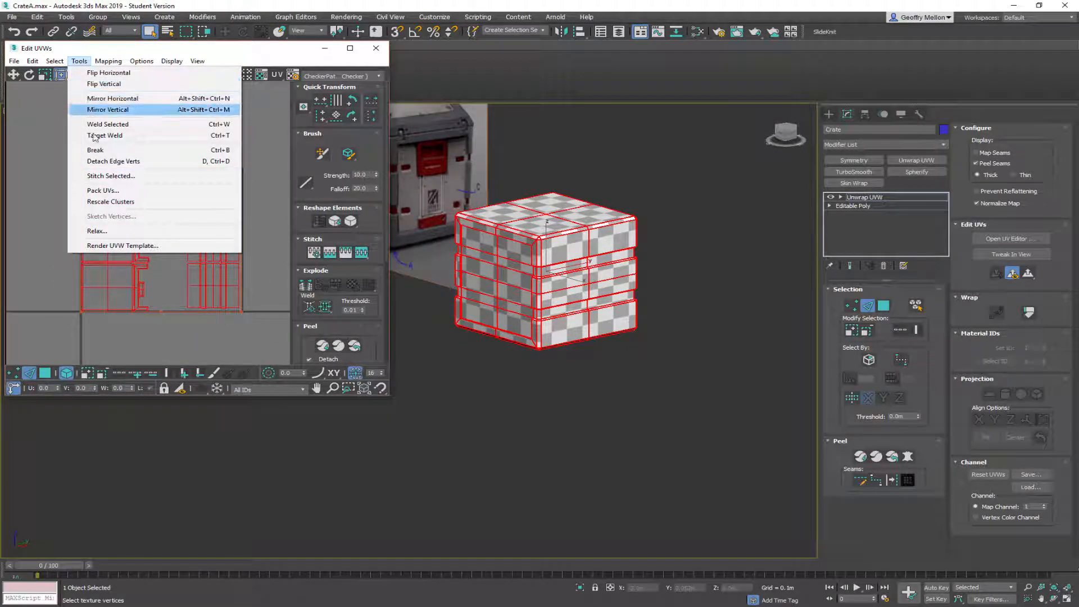
left_click(103, 191)
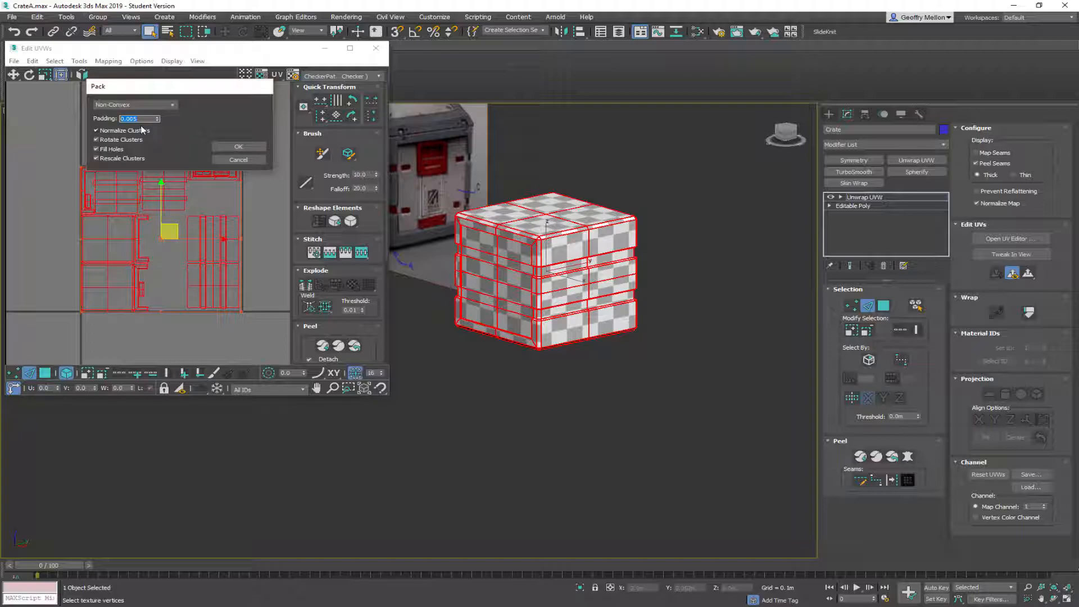
left_click(237, 147)
Examine the gaps between the packed UV shells and along the border of the UV square
scroll(149, 258, "up", 6)
scroll(183, 253, "down", 5)
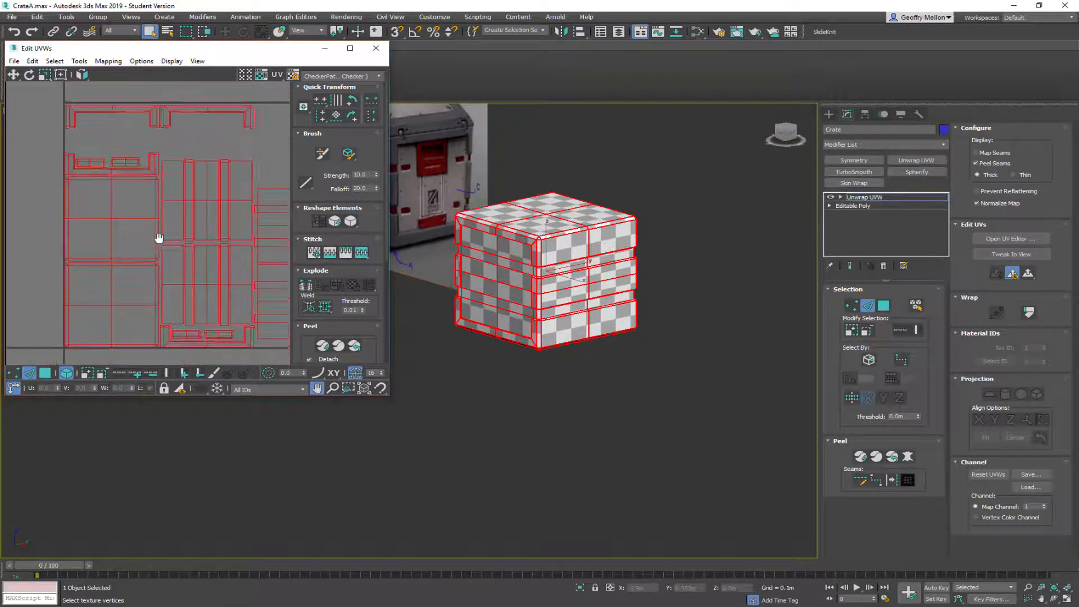
middle_click_drag(156, 246, 150, 212)
key("3")
scroll(150, 212, "up", 2)
middle_click_drag(168, 279, 190, 212)
scroll(190, 212, "up", 2)
scroll(247, 304, "up", 2)
scroll(209, 290, "down", 2)
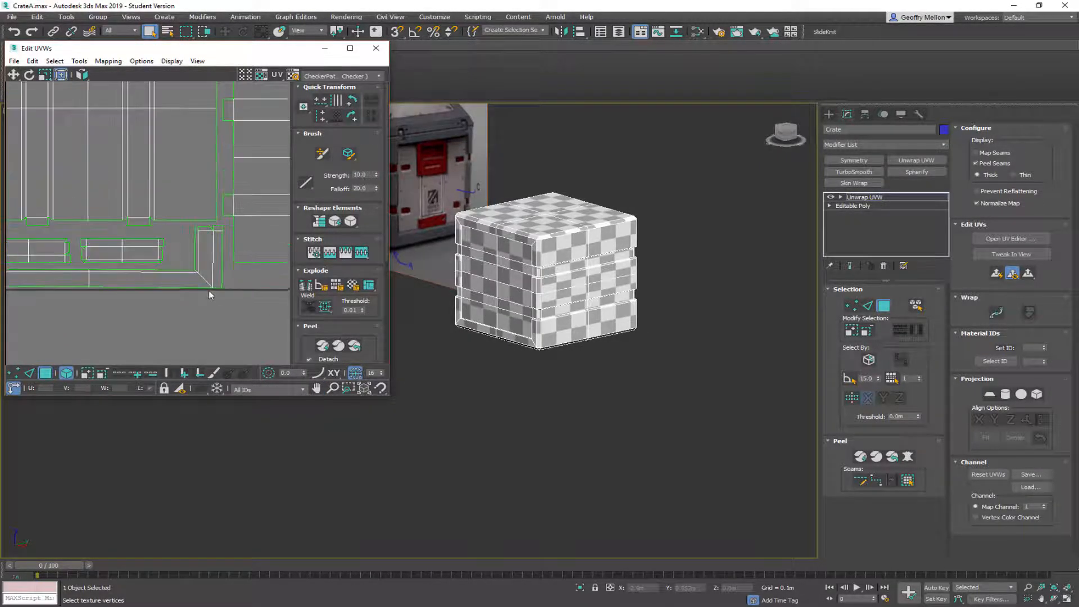
scroll(79, 135, "down", 4)
Select all UV faces and pack them again with Non-Convex, keeping Normalize, Rotate and Rescale Clusters on
left_click_drag(80, 135, 234, 282)
left_click(79, 61)
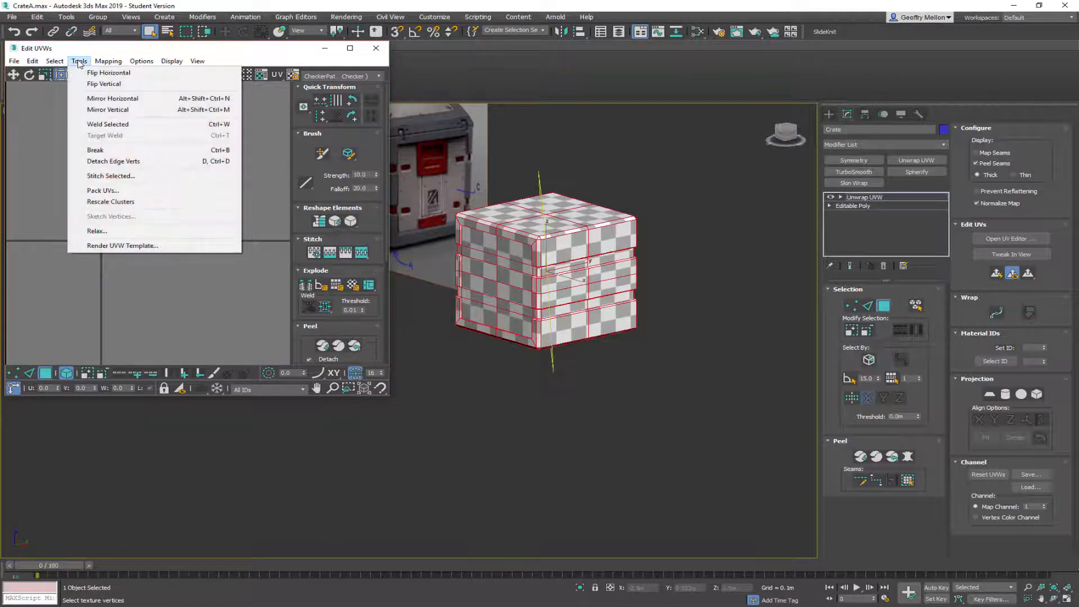
left_click(96, 191)
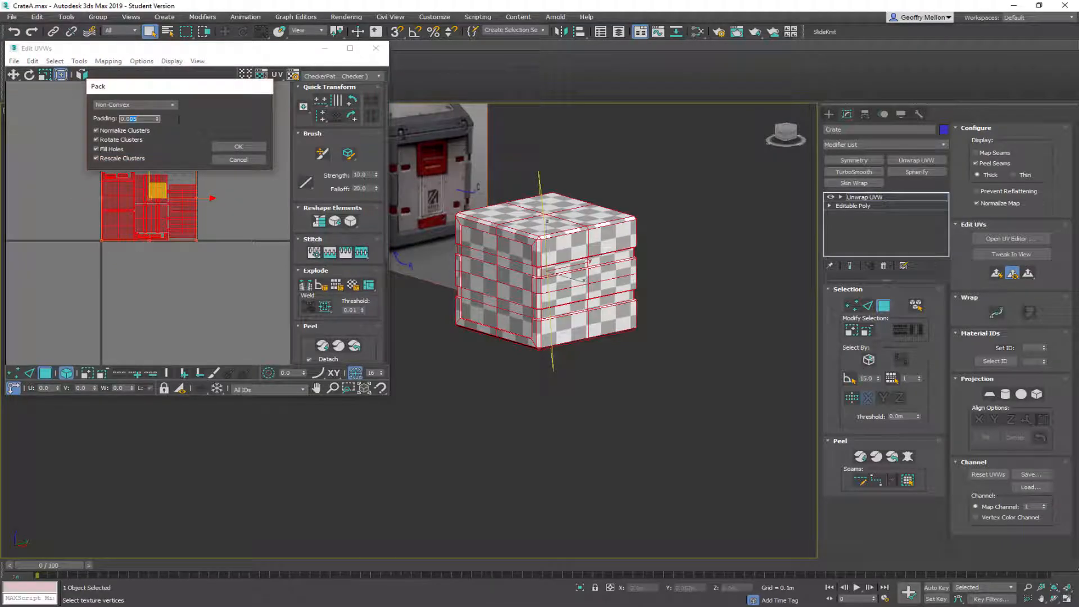
left_click(221, 146)
Examine the spacing between the repacked shells across the whole UV square
scroll(190, 244, "up", 4)
scroll(190, 242, "up", 4)
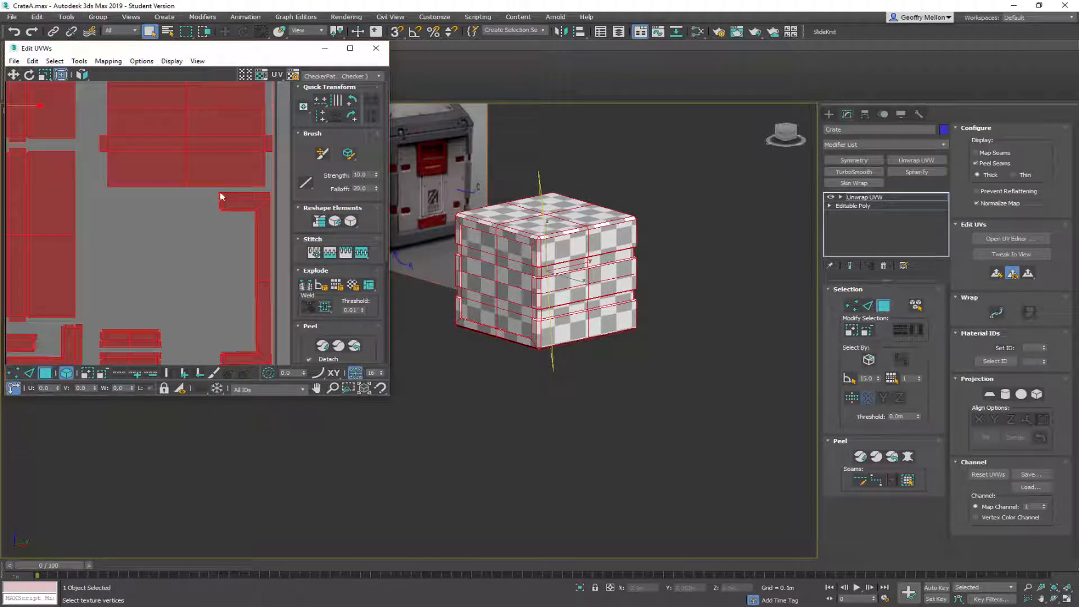
scroll(123, 196, "down", 3)
middle_click_drag(65, 195, 293, 254)
scroll(179, 209, "up", 4)
middle_click_drag(145, 205, 147, 212)
scroll(159, 208, "down", 6)
middle_click_drag(253, 160, 117, 170)
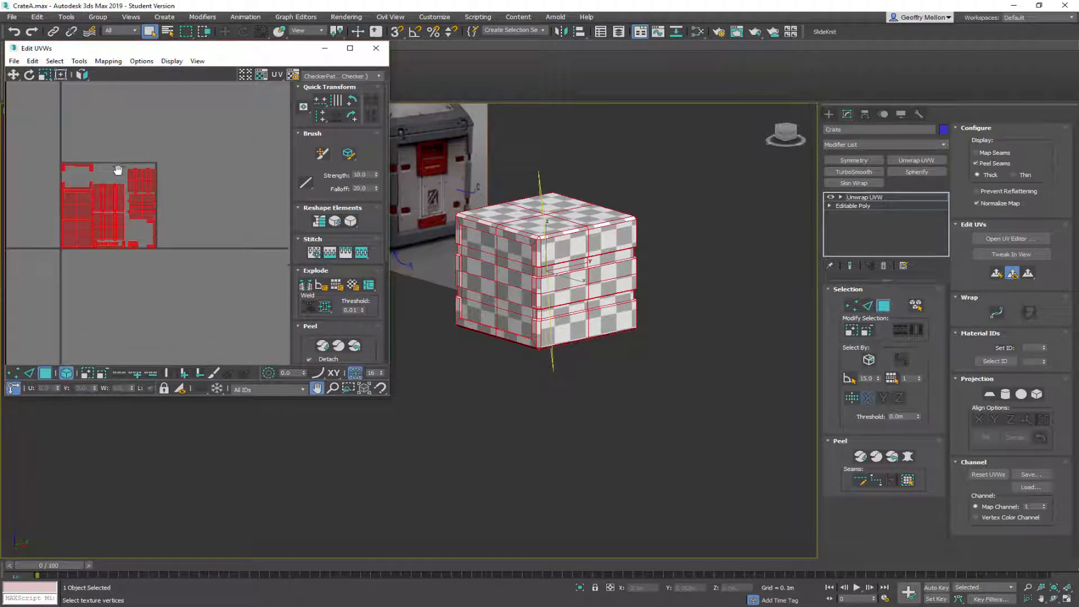
left_click(116, 198)
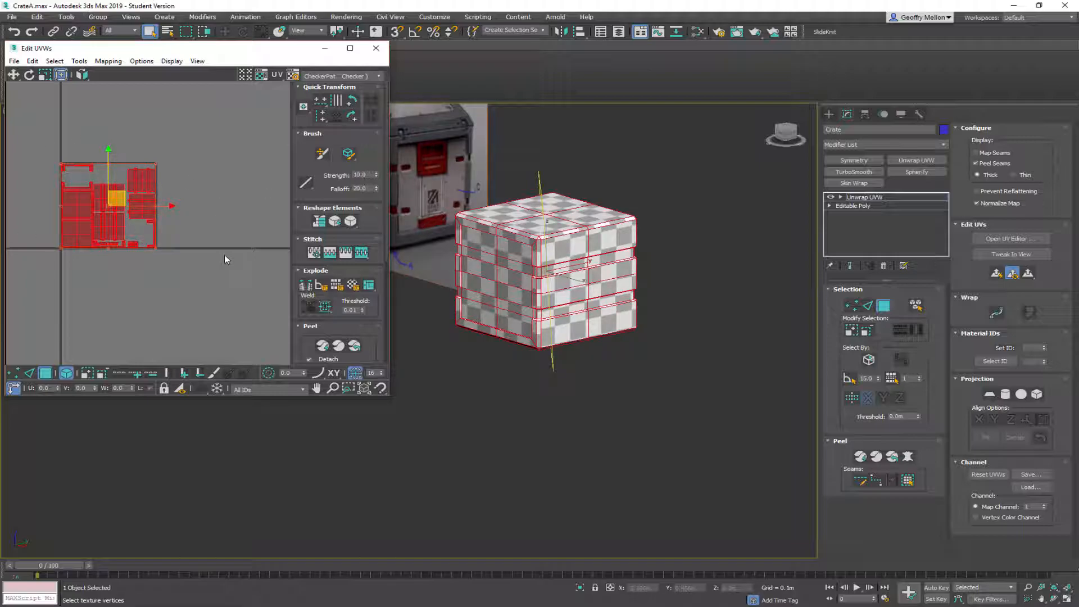
Close the UV editor and convert the unwrapped crate to an Editable Poly
mouse_move(629, 309)
middle_mouse_down("alt")
mouse_move(526, 293)
mouse_move(437, 305)
mouse_move(615, 302)
middle_mouse_up("alt")
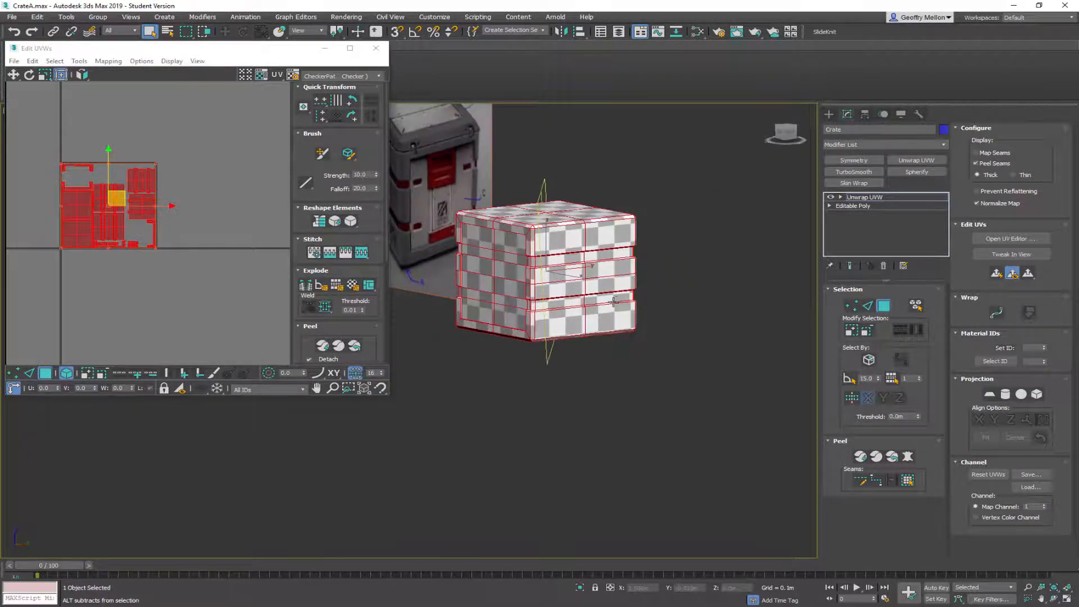
left_click(376, 48)
middle_click_drag(682, 206, 589, 233, "alt")
middle_click_drag(526, 225, 568, 182)
middle_click_drag(661, 184, 623, 188, "alt")
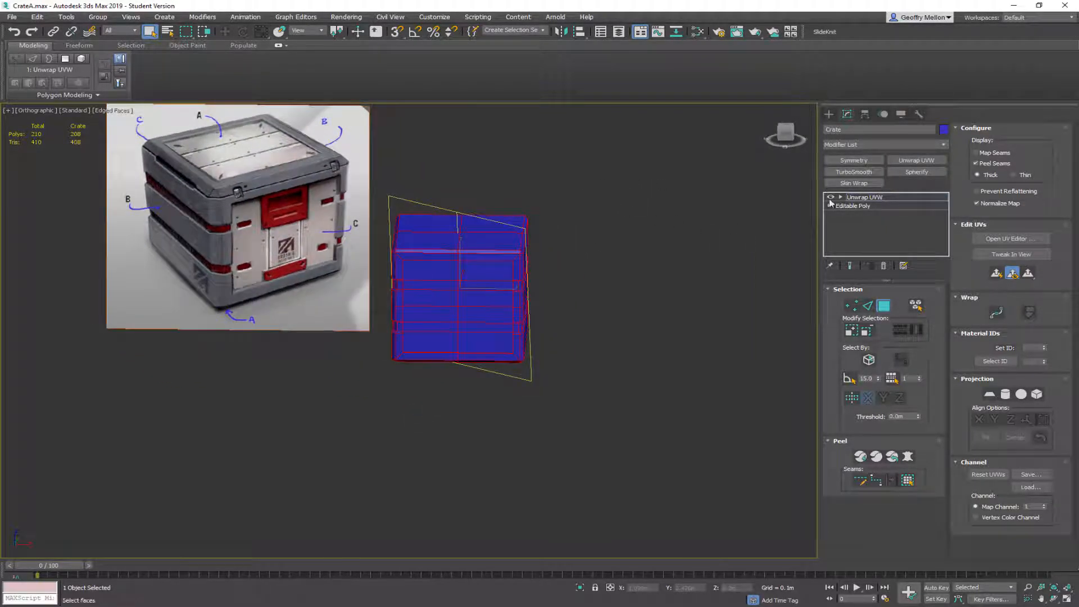
right_click(661, 238)
mouse_move(709, 339)
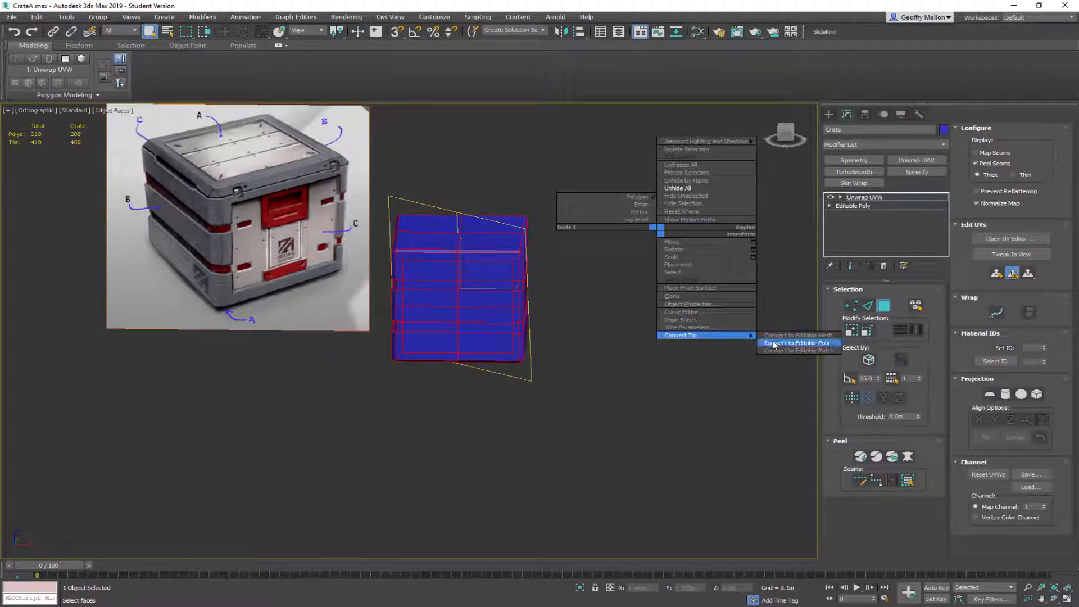
left_click(785, 342)
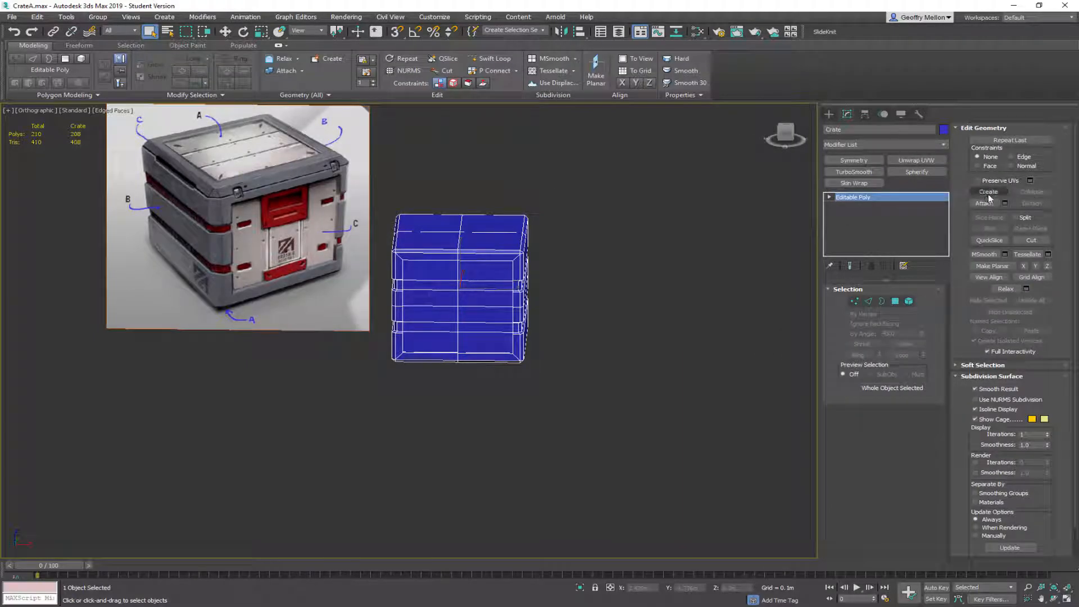
Select the two upper polygons of the crate's recessed side panel for moving
middle_click_drag(550, 231, 582, 245)
scroll(582, 245, "up", 5)
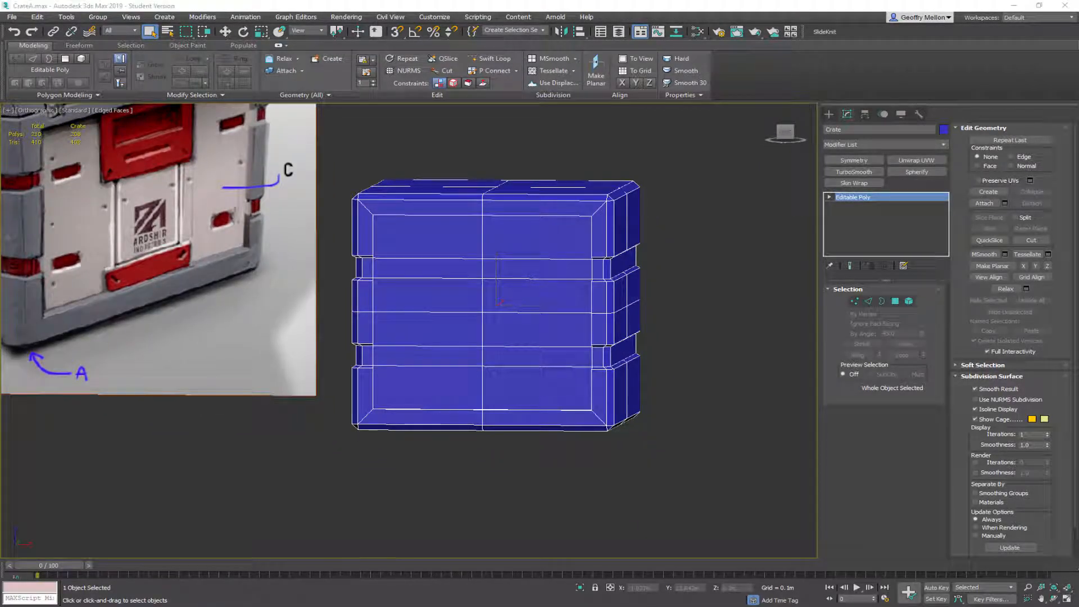
middle_click_drag(513, 200, 488, 222, "alt")
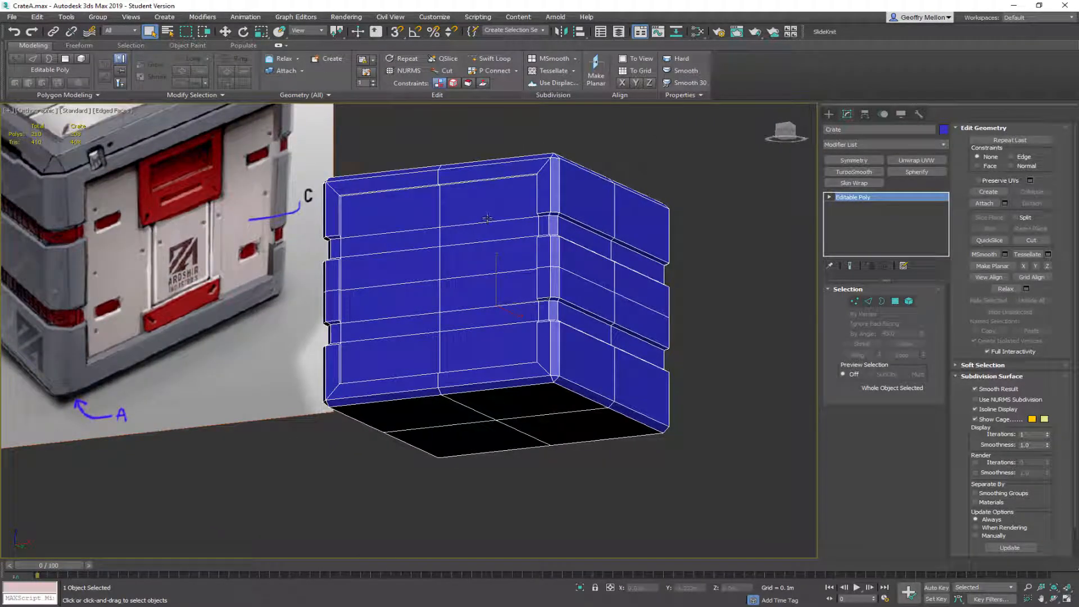
key("4")
left_click(449, 220)
left_click(420, 213, "ctrl")
middle_click_drag(420, 213, 500, 163, "alt")
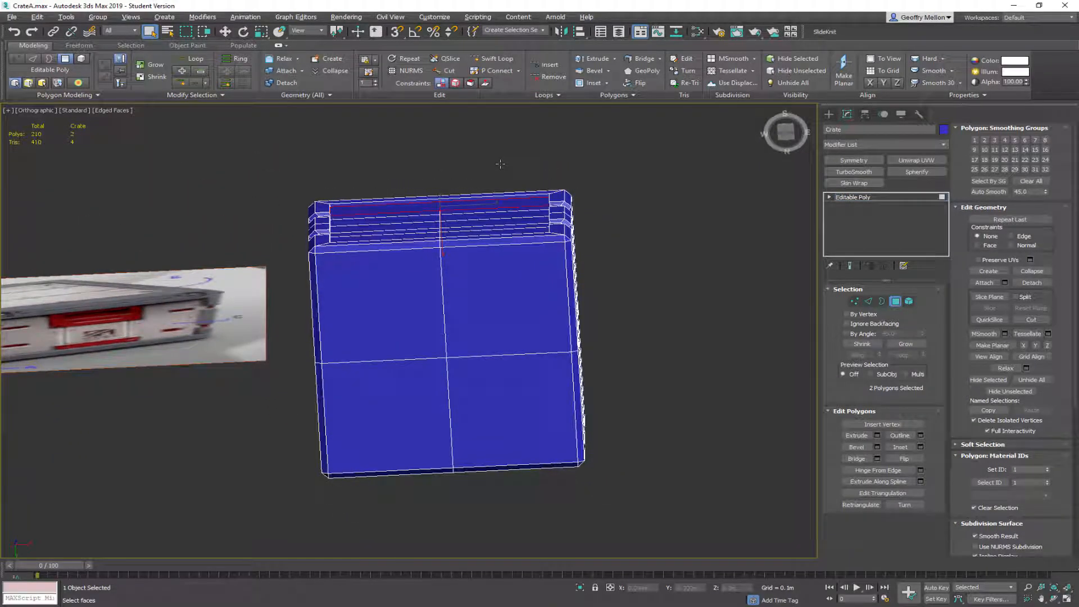
key("w")
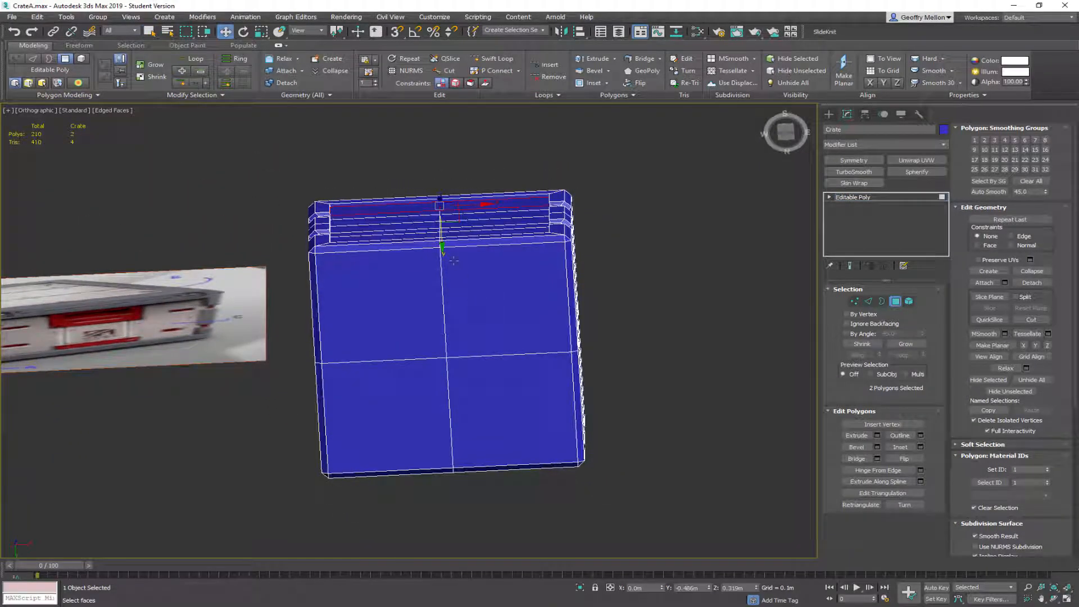
mouse_move(441, 243)
left_mouse_down()
mouse_move(450, 199)
mouse_move(460, 235)
mouse_move(461, 187)
left_mouse_up()
left_click(591, 309)
key("ctrl+z")
Clone the two selected polygons as an element about 0.01 m in front of the panel and make the crate see-through
left_click_drag(441, 247, 438, 245, "shift")
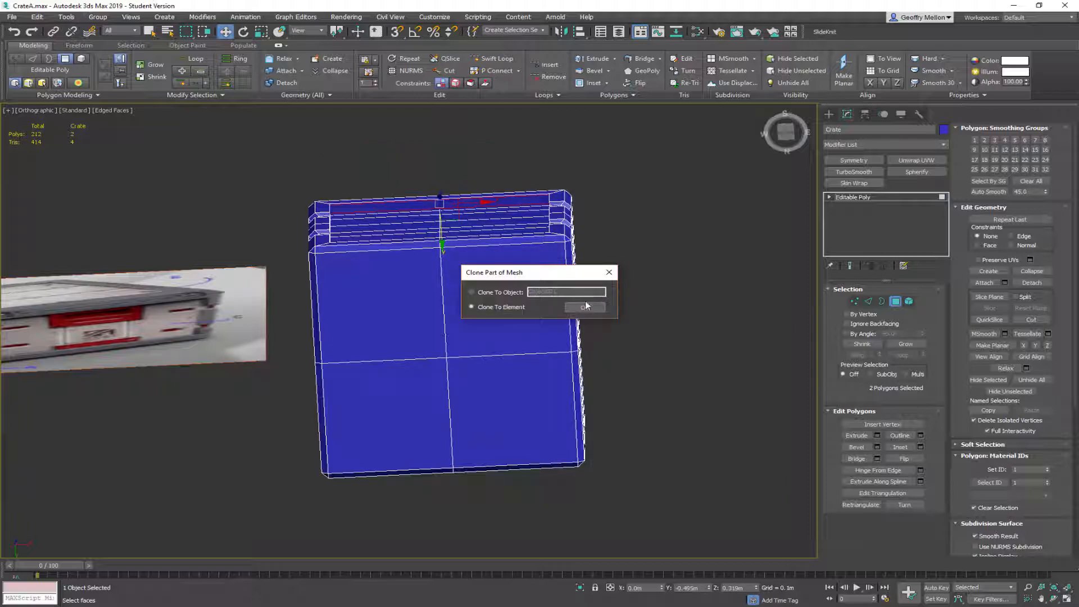
left_click(585, 308)
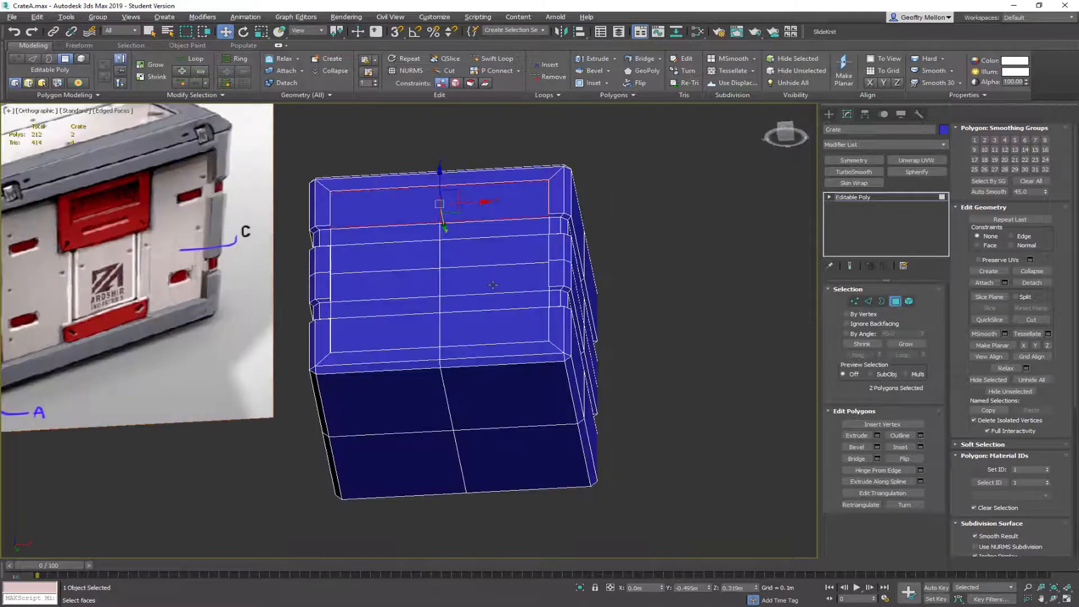
middle_click_drag(493, 284, 544, 321, "alt")
key("alt+x")
scroll(478, 284, "up", 5)
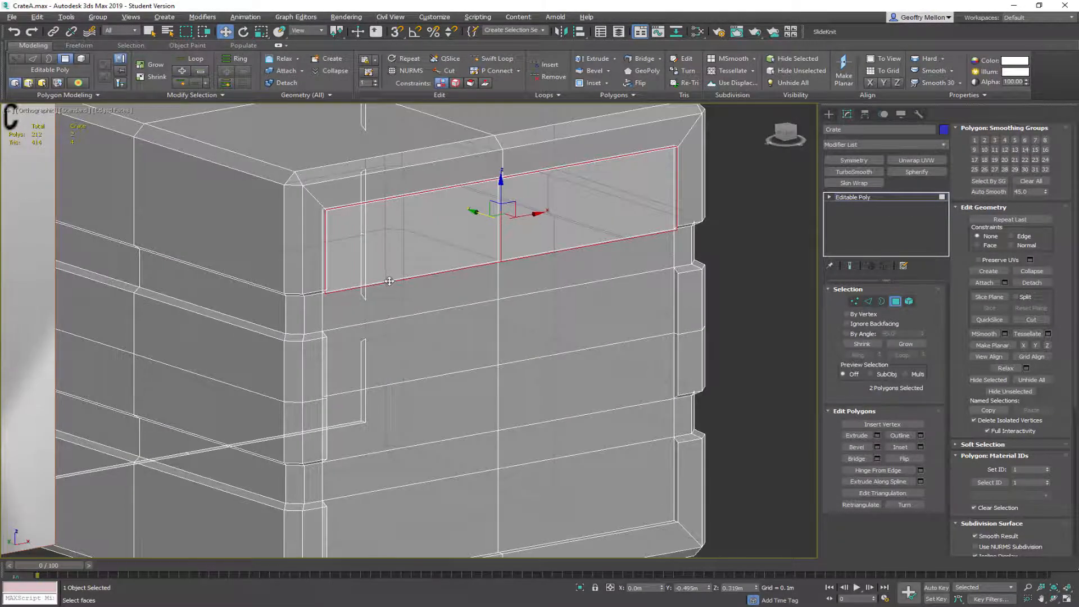
Scale the cloned plate's two outer vertical edges inward to narrow it around the panel's centre line
scroll(388, 281, "up", 3)
key("2")
left_click(291, 279)
scroll(528, 292, "down", 6)
middle_click_drag(590, 292, 550, 291, "alt")
middle_click_drag(712, 309, 562, 319)
scroll(548, 293, "up", 6)
left_click(506, 318, "ctrl")
scroll(378, 319, "down", 6)
middle_click_drag(351, 308, 537, 329)
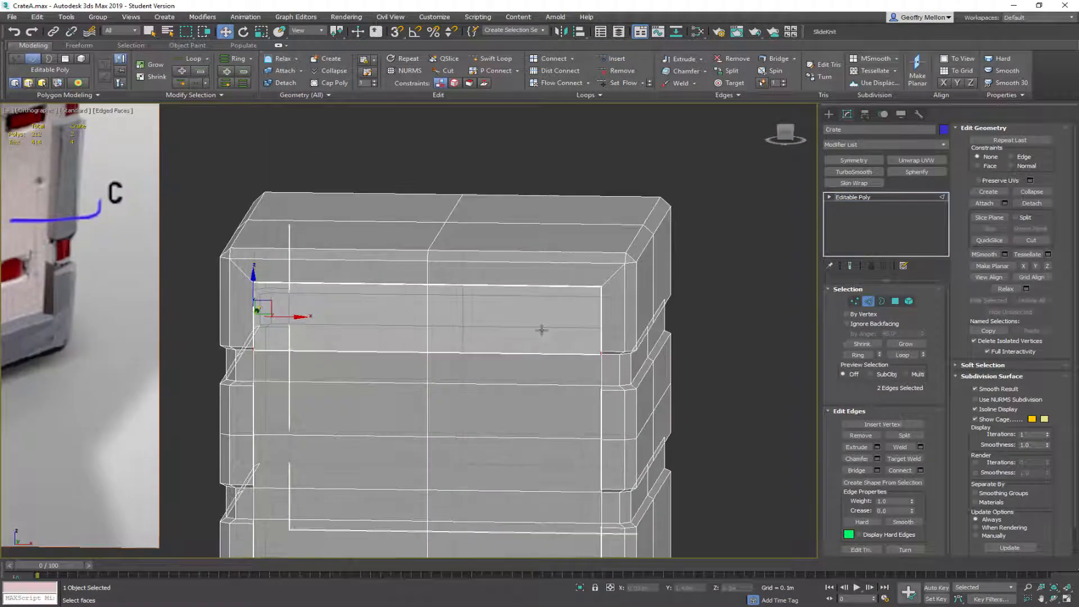
key("r")
left_click_drag(477, 318, 412, 314)
Extend the narrowed plate downward by extruding its two bottom edges to a height of about 0.195 m
middle_click_drag(484, 368, 498, 311, "alt")
scroll(472, 348, "up", 3)
left_click(473, 347)
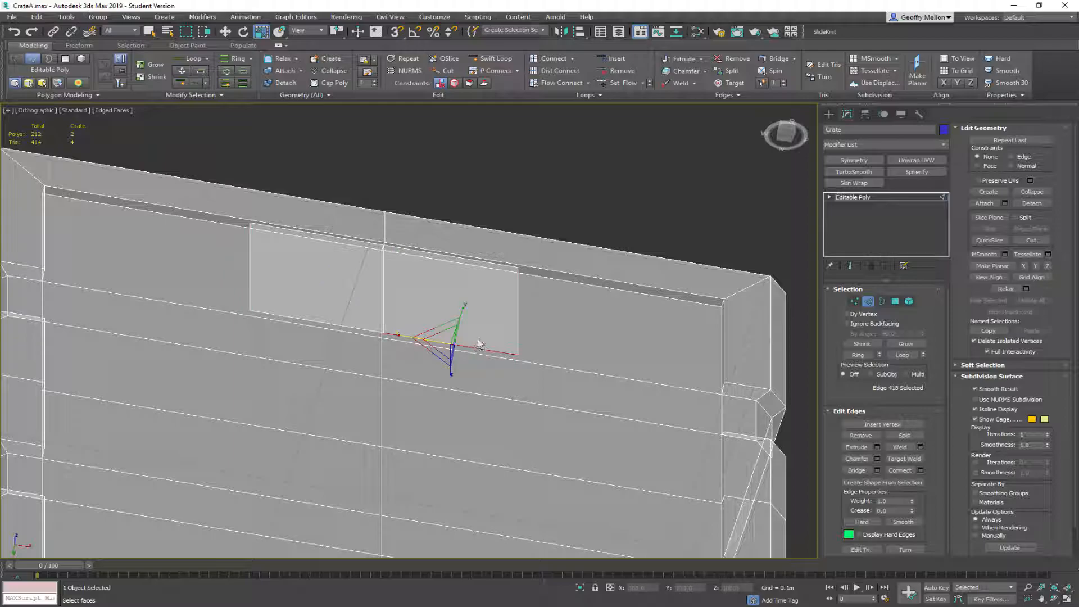
left_click(357, 329, "ctrl")
middle_click_drag(429, 356, 469, 376, "alt")
key("w")
left_click_drag(383, 301, 383, 332)
middle_click_drag(383, 331, 534, 297, "alt")
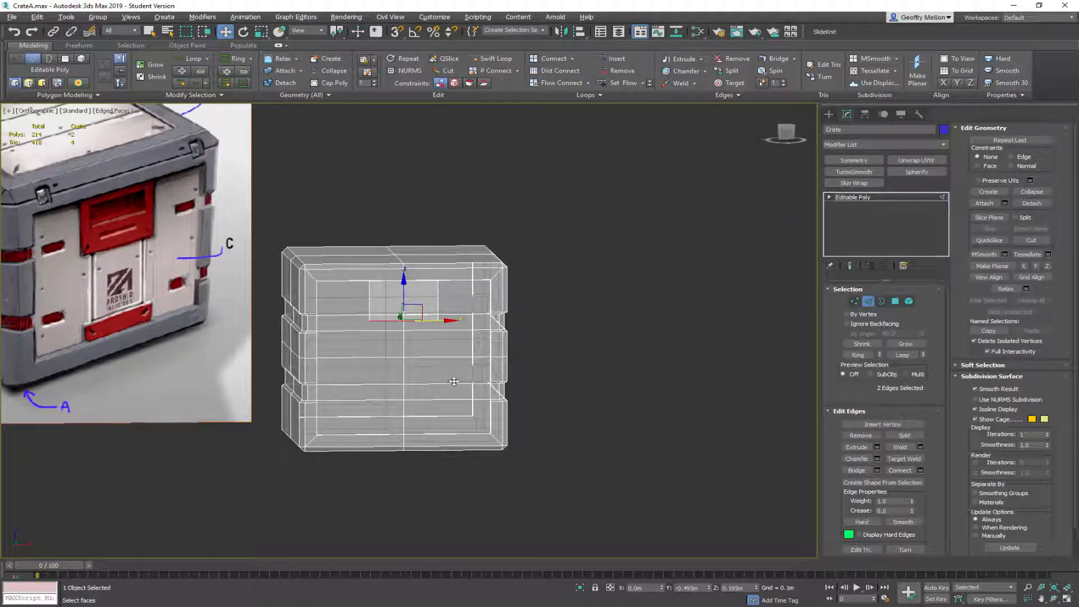
scroll(404, 317, "up", 5)
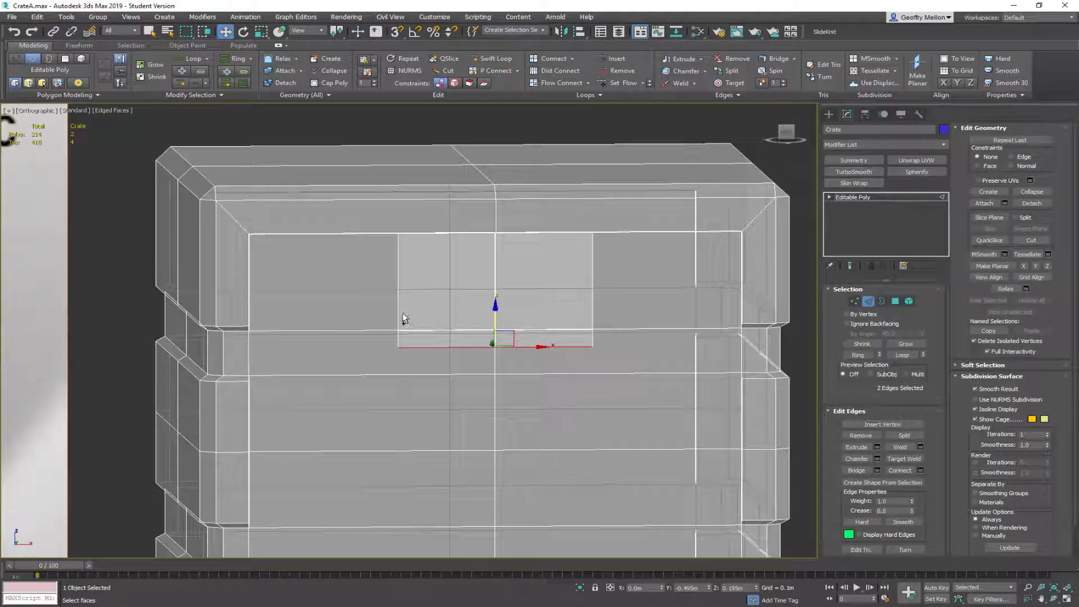
left_click(398, 317, "ctrl")
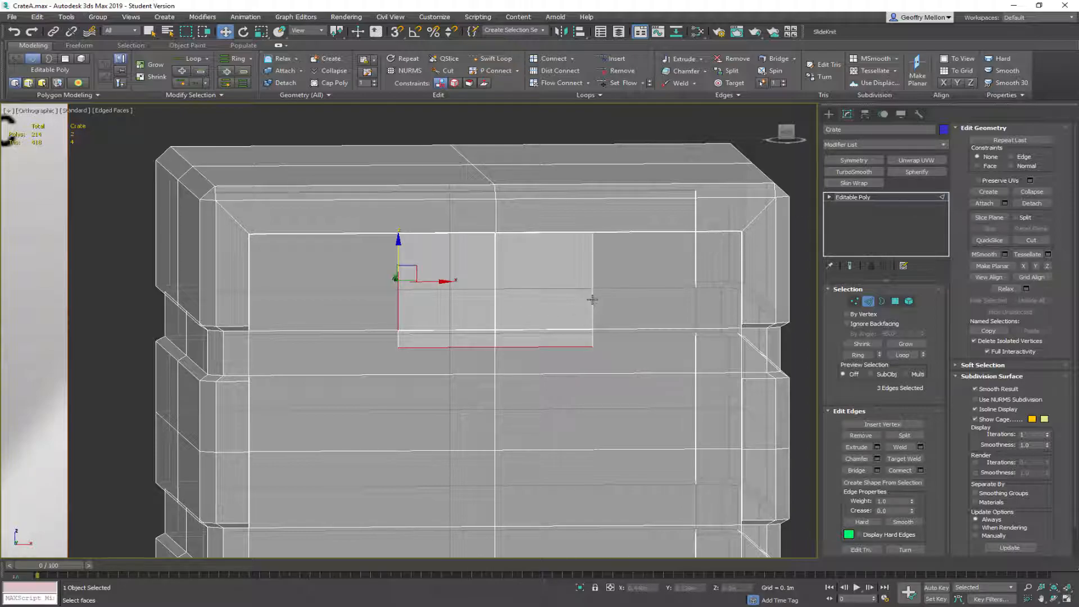
middle_click_drag(616, 358, 662, 365, "alt")
scroll(438, 337, "up", 5)
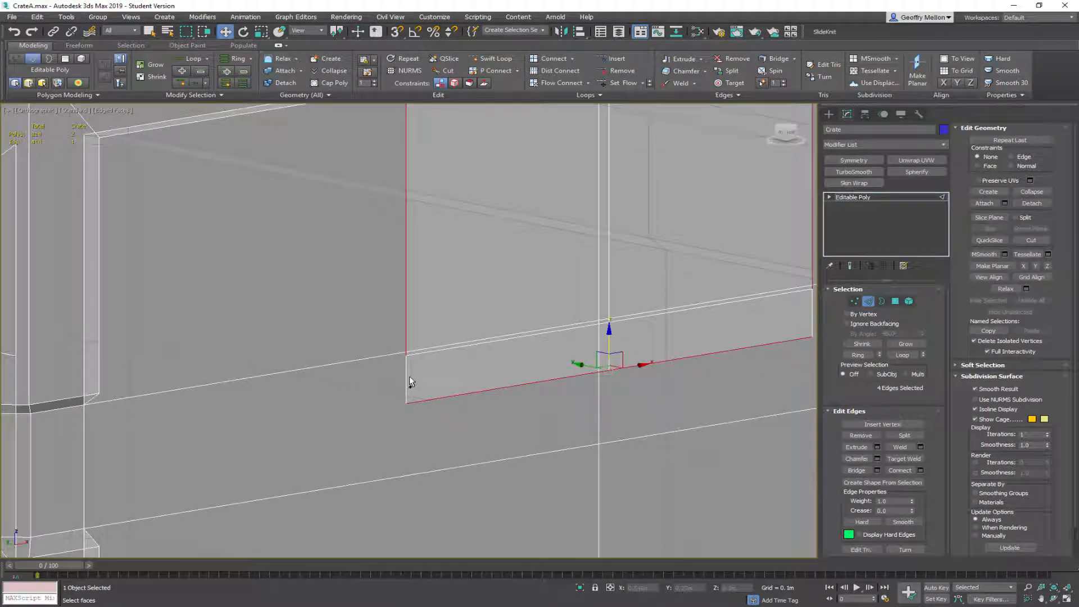
left_click(406, 377, "ctrl")
middle_click_drag(543, 331, 410, 369)
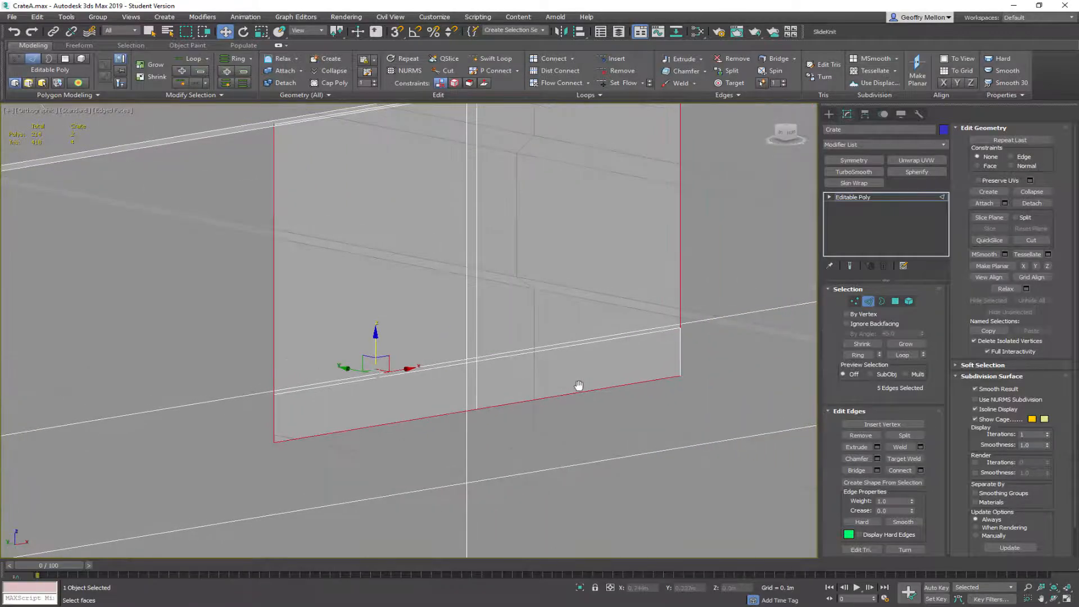
Remove the horizontal edges that cross the lower part of the plate
double_click(549, 349)
key("BackSpace")
double_click(516, 403)
Extrude the plate's side and bottom edges about 0.01 m back to the crate panel to give it thickness
left_click(275, 360)
left_click(369, 427, "ctrl")
left_click(669, 373, "ctrl")
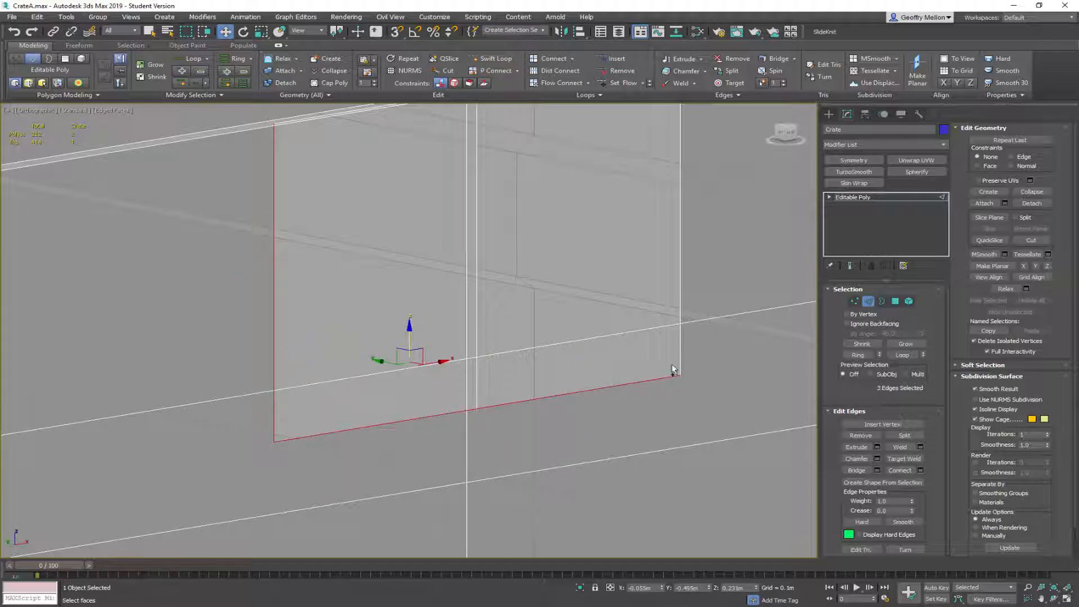
left_click(681, 297, "ctrl")
scroll(679, 294, "down", 5)
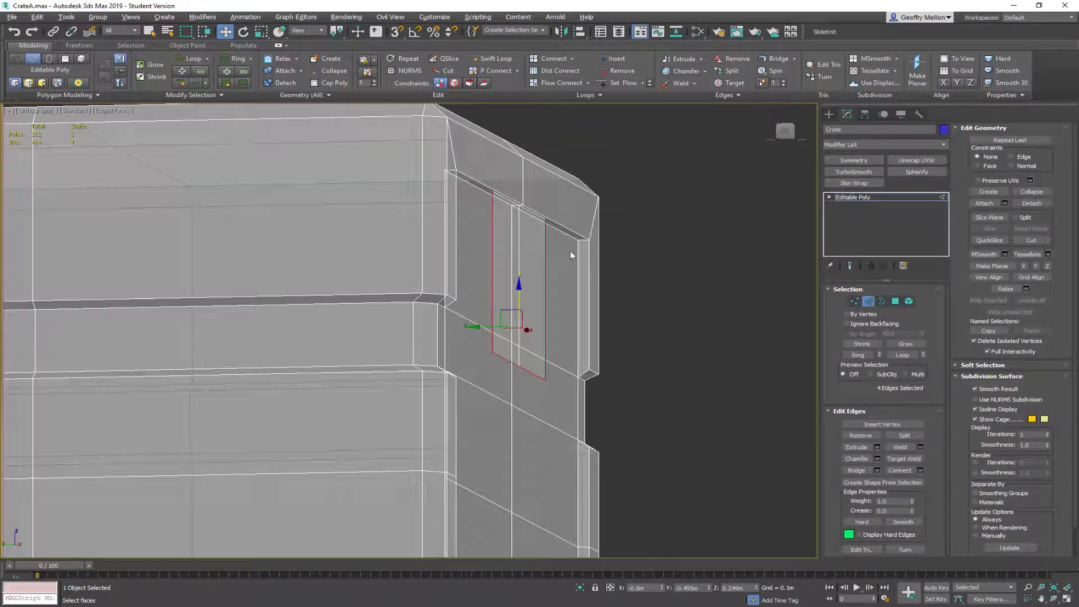
middle_click_drag(571, 255, 573, 269, "alt")
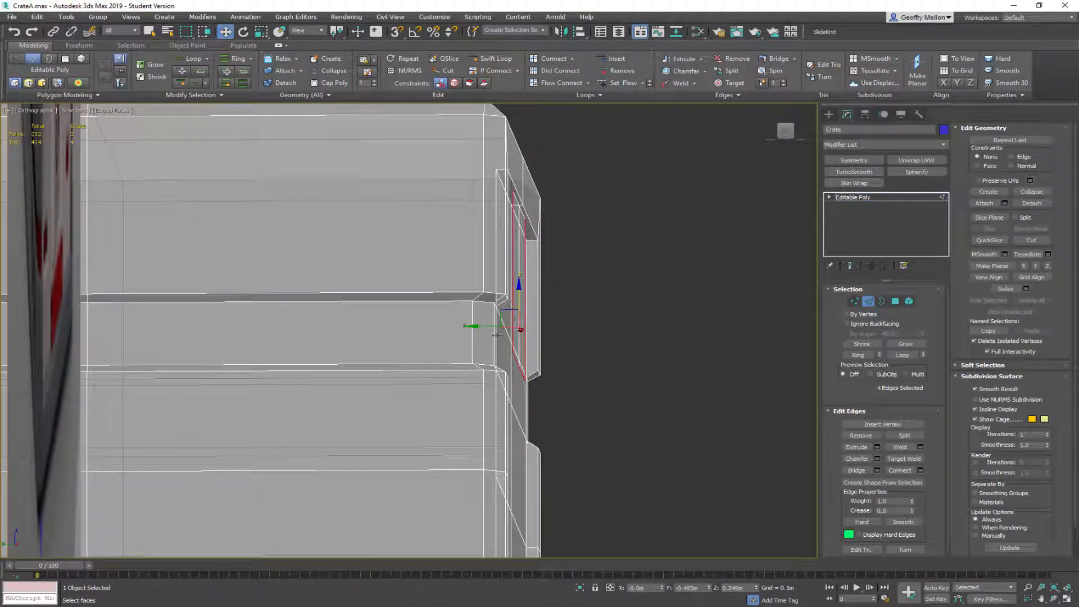
left_click_drag(492, 327, 482, 327, "shift")
middle_click_drag(559, 354, 555, 265, "alt")
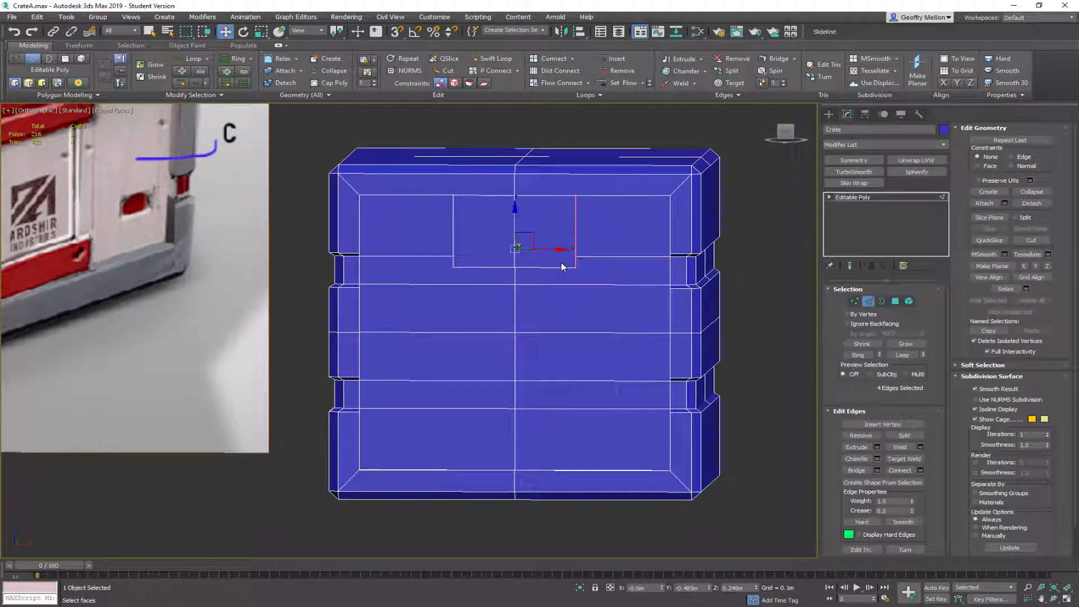
Clone the plate's two front polygons as an element down to the bottom of the recessed panel
key("4")
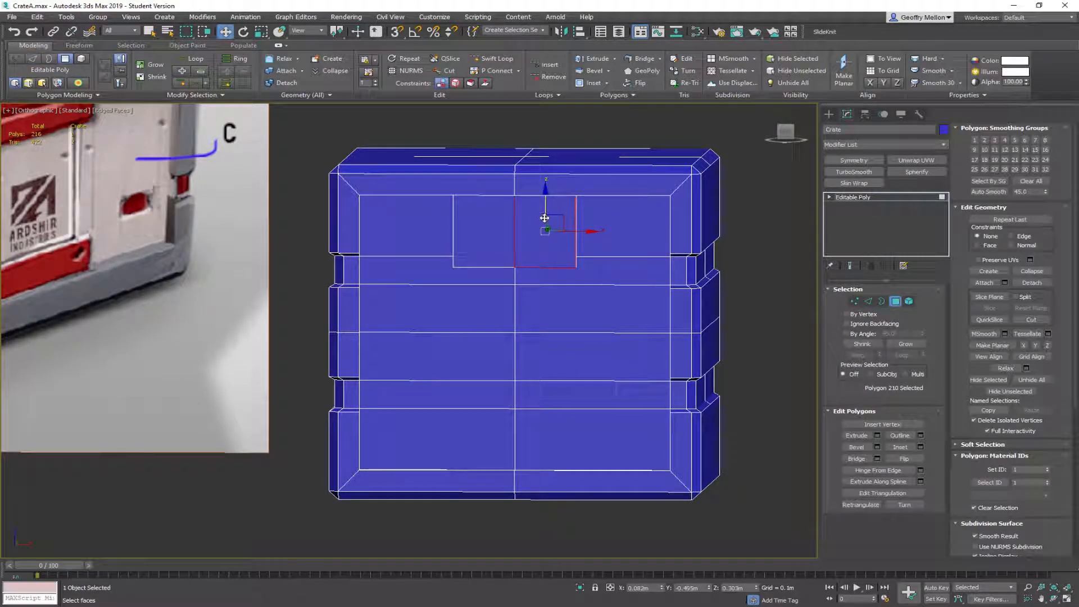
left_click_drag(514, 208, 507, 407, "shift")
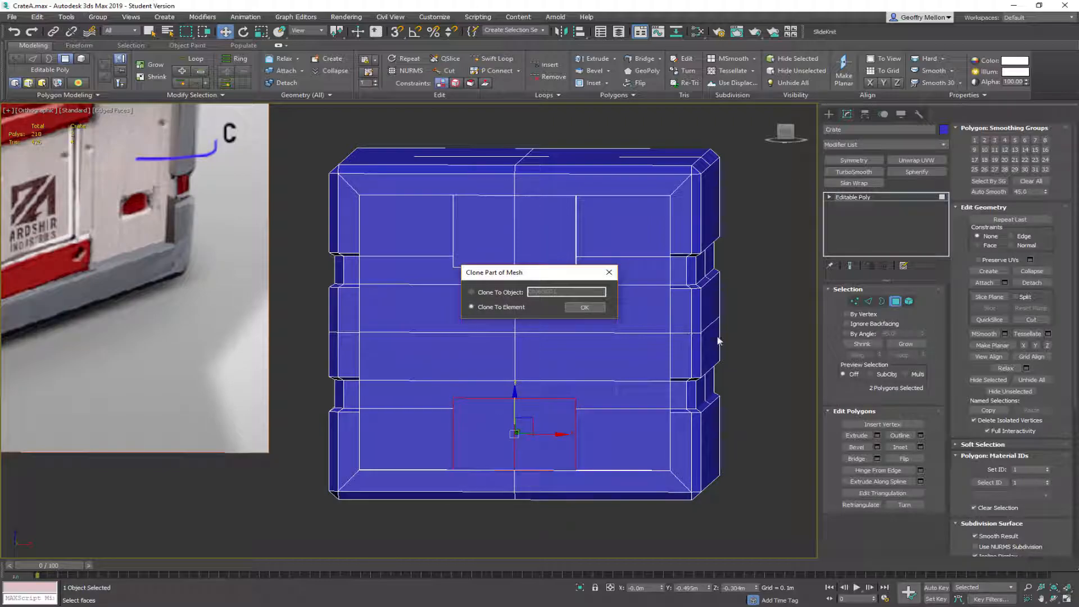
left_click(583, 307)
Confirm the clone as an element and lower the top edges of the lower plate by about 0.1 m
mouse_move(582, 307)
middle_mouse_down("alt")
mouse_move(635, 366)
mouse_move(556, 317)
middle_mouse_up("alt")
scroll(523, 416, "up", 5)
middle_click_drag(522, 416, 588, 272)
middle_click_drag(593, 325, 638, 354, "alt")
key("2")
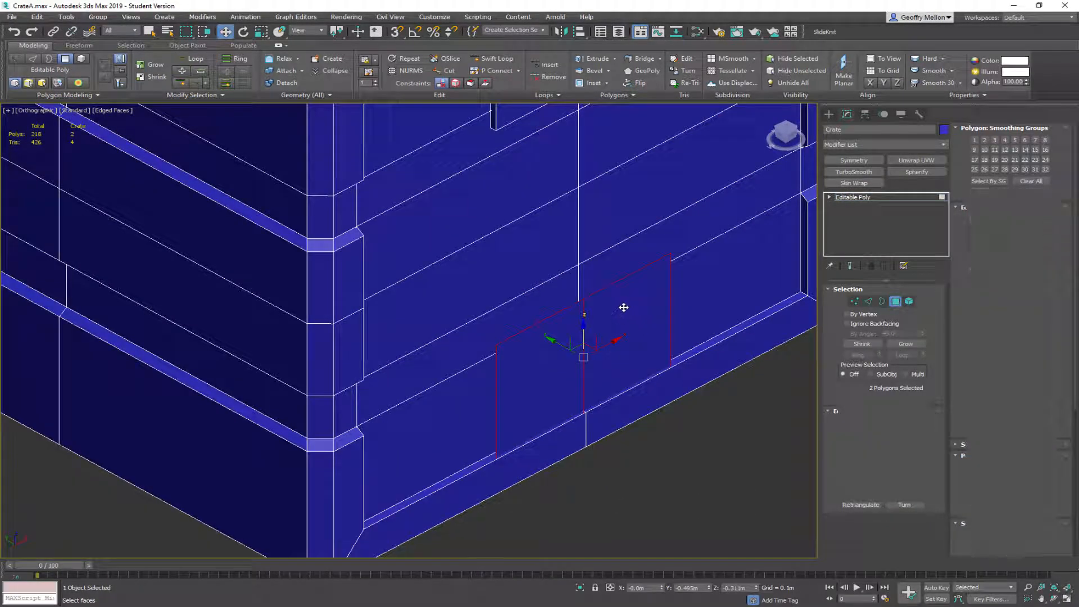
left_click(611, 283)
left_click(563, 308, "ctrl")
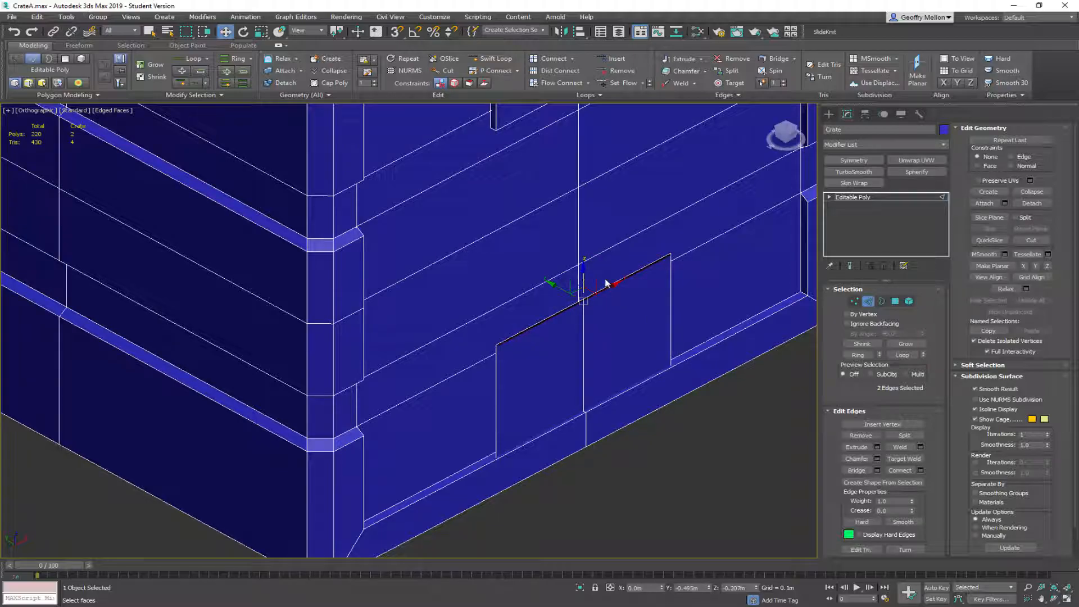
left_click_drag(584, 271, 591, 310)
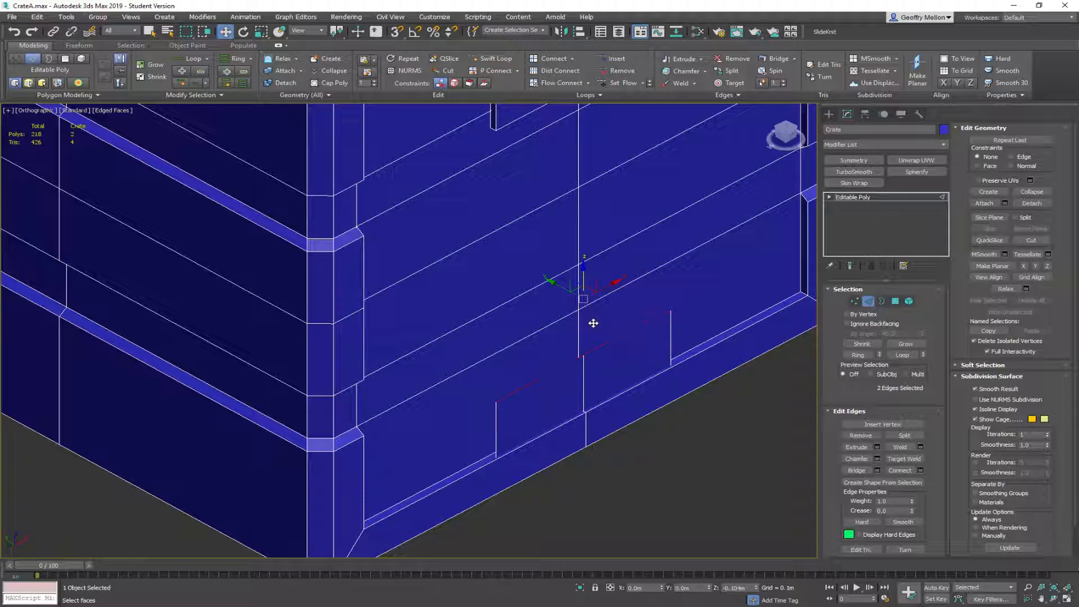
Extrude the lower plate's top and side edges about 0.019 m back to the recessed panel to give it thickness
middle_click_drag(595, 331, 441, 386, "alt")
scroll(586, 412, "up", 5)
left_click(576, 410, "ctrl")
left_click(646, 302, "ctrl")
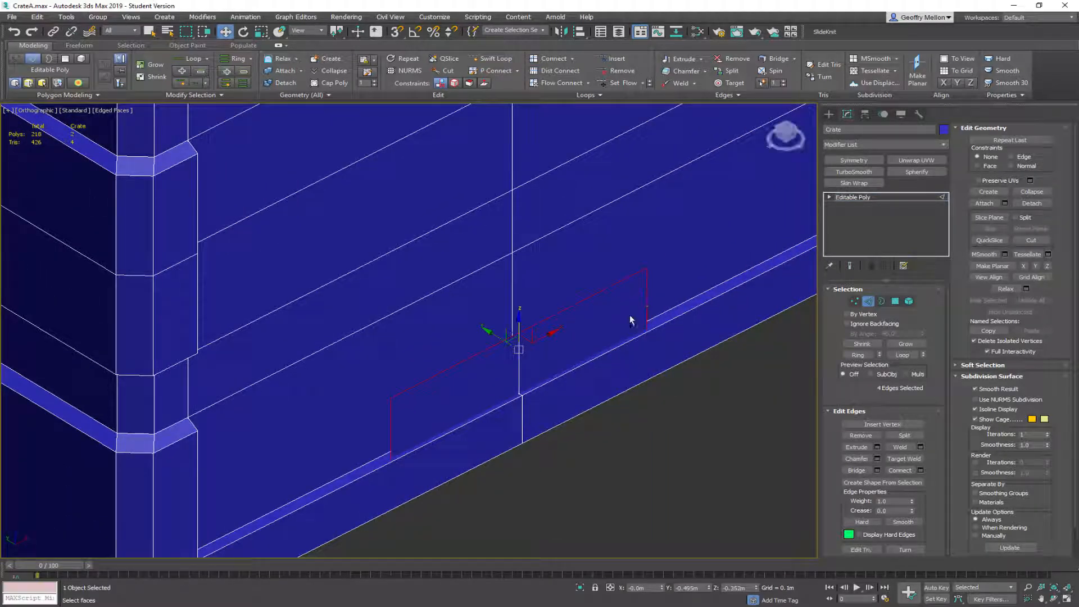
left_click_drag(496, 340, 492, 335, "shift")
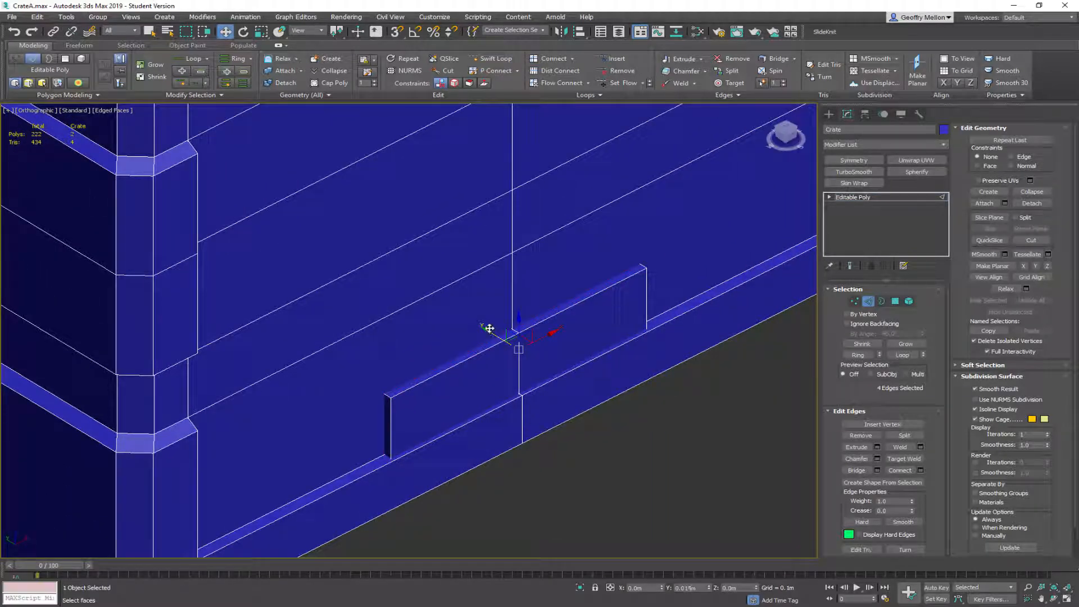
Examine the lower plate's thickness and compare both plates with the crate in the reference image
scroll(565, 316, "down", 6)
middle_click_drag(520, 231, 493, 200, "alt")
scroll(571, 303, "up", 6)
middle_click_drag(701, 443, 542, 344)
middle_click_drag(667, 338, 604, 392, "alt")
scroll(603, 393, "down", 8)
middle_click_drag(540, 300, 582, 326, "alt")
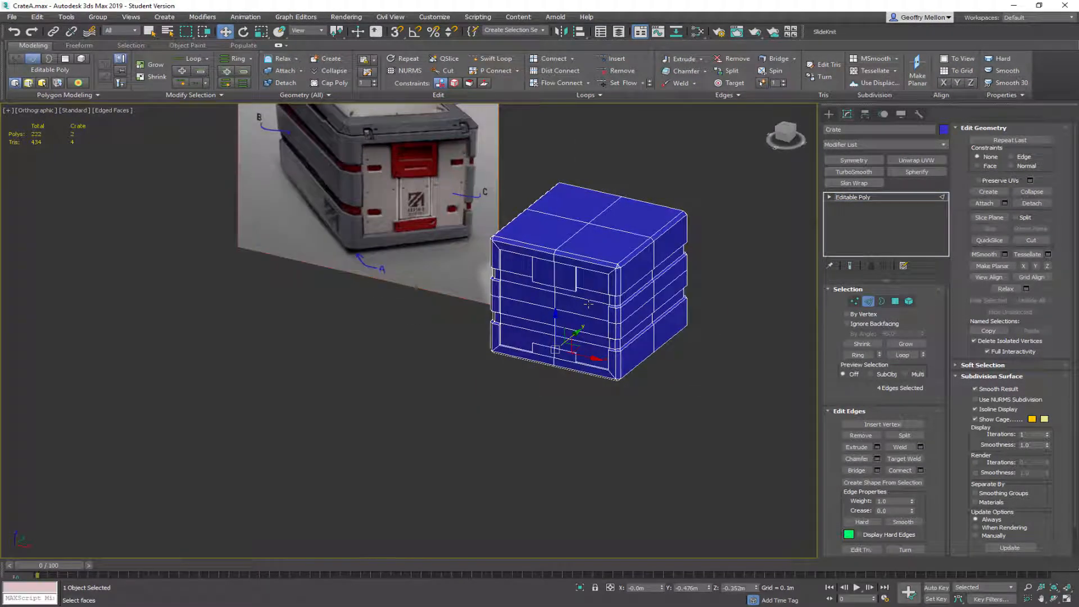
Turn off the edged-face display and hide everything except the crate
key("F4")
middle_click_drag(648, 292, 570, 343, "alt")
scroll(571, 342, "down", 5)
right_click(443, 253)
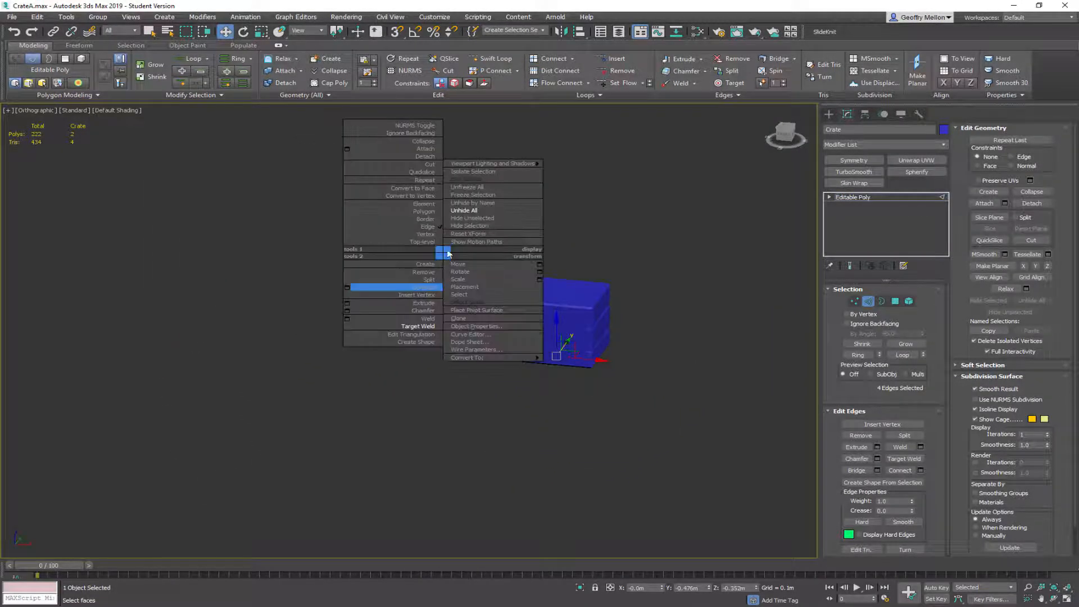
left_click(480, 219)
middle_click_drag(457, 253, 525, 238, "alt")
scroll(476, 293, "up", 5)
mouse_move(477, 293)
middle_mouse_down()
mouse_move(502, 251)
mouse_move(493, 193)
mouse_move(448, 195)
mouse_move(402, 236)
mouse_move(394, 282)
mouse_move(481, 294)
mouse_move(467, 289)
middle_mouse_up()
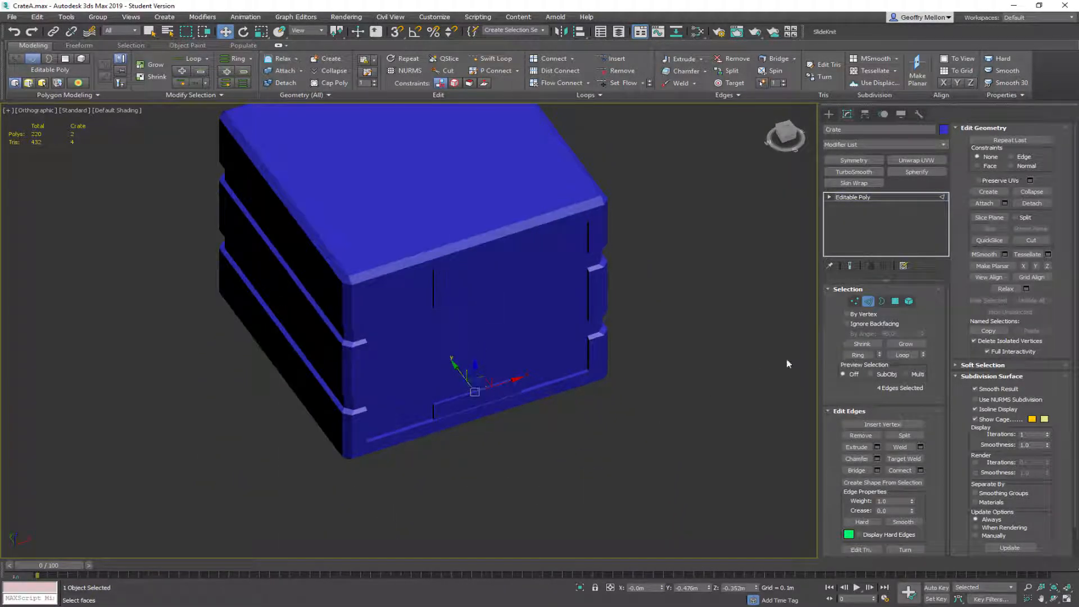
Select both plates as whole elements and clone them in place as a separate object
left_click(867, 301)
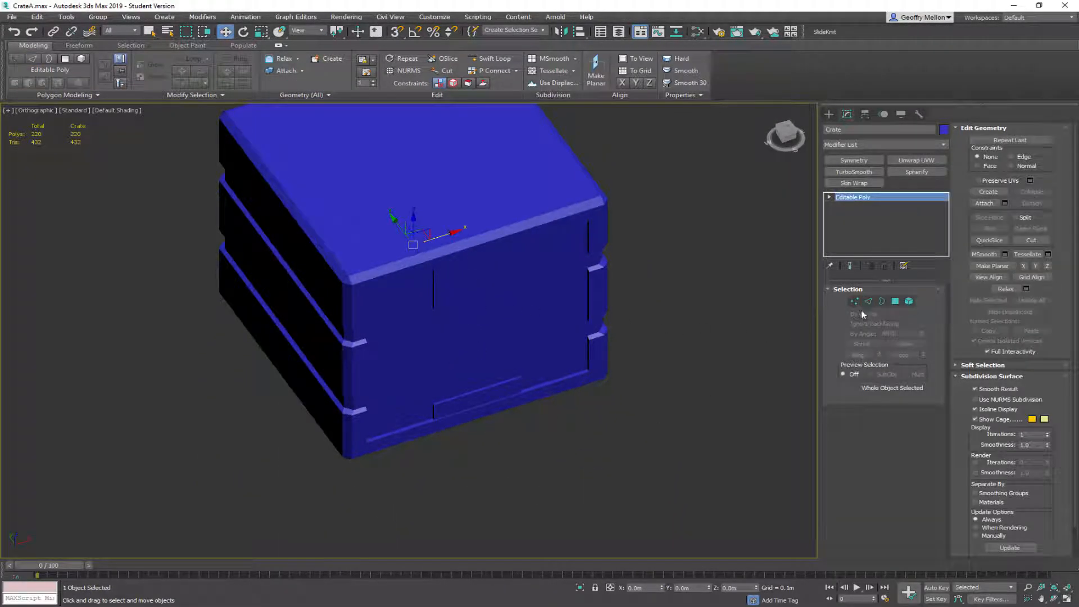
left_click(897, 302)
left_click(484, 284)
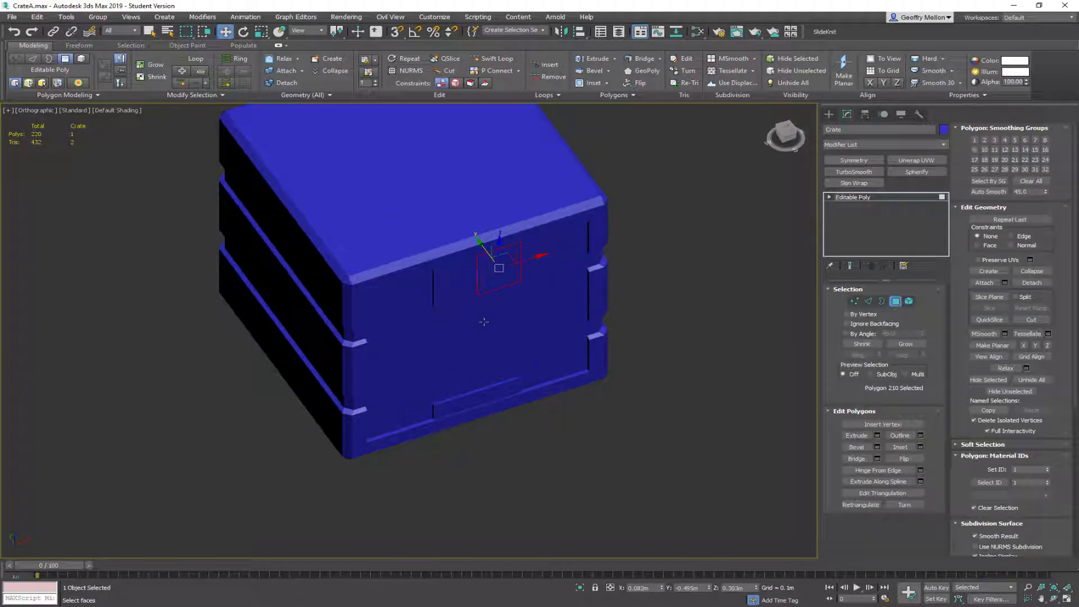
left_click(908, 302)
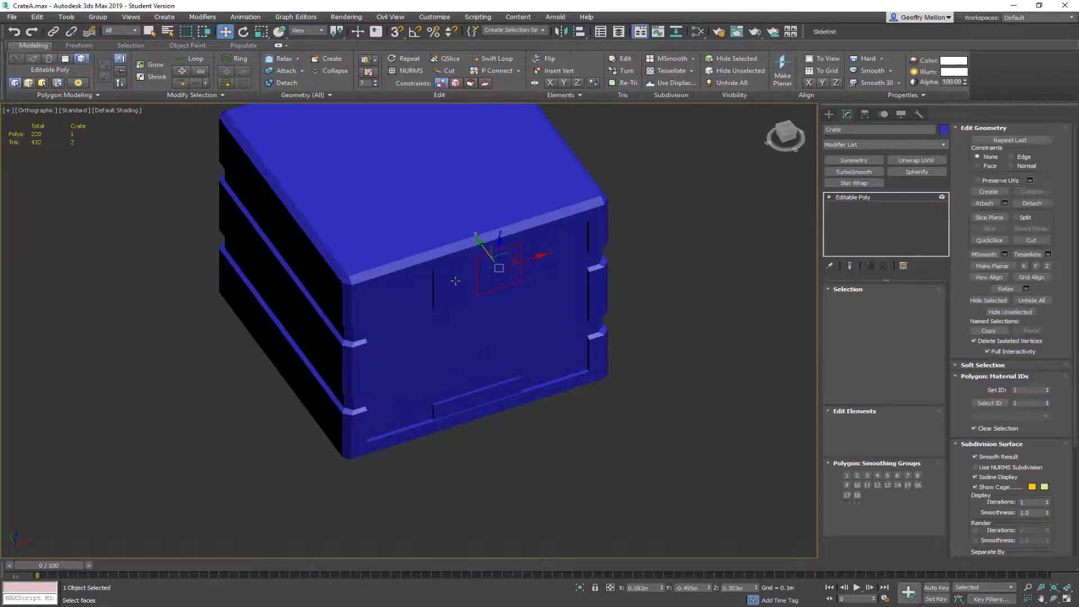
middle_click_drag(531, 371, 455, 274, "alt")
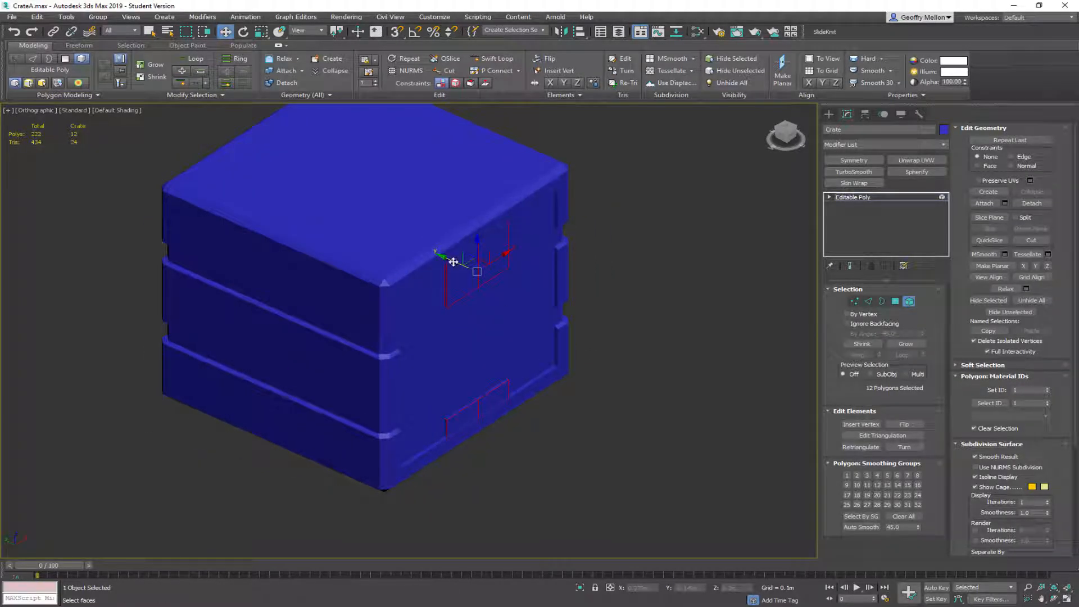
key("s")
scroll(466, 304, "up", 5)
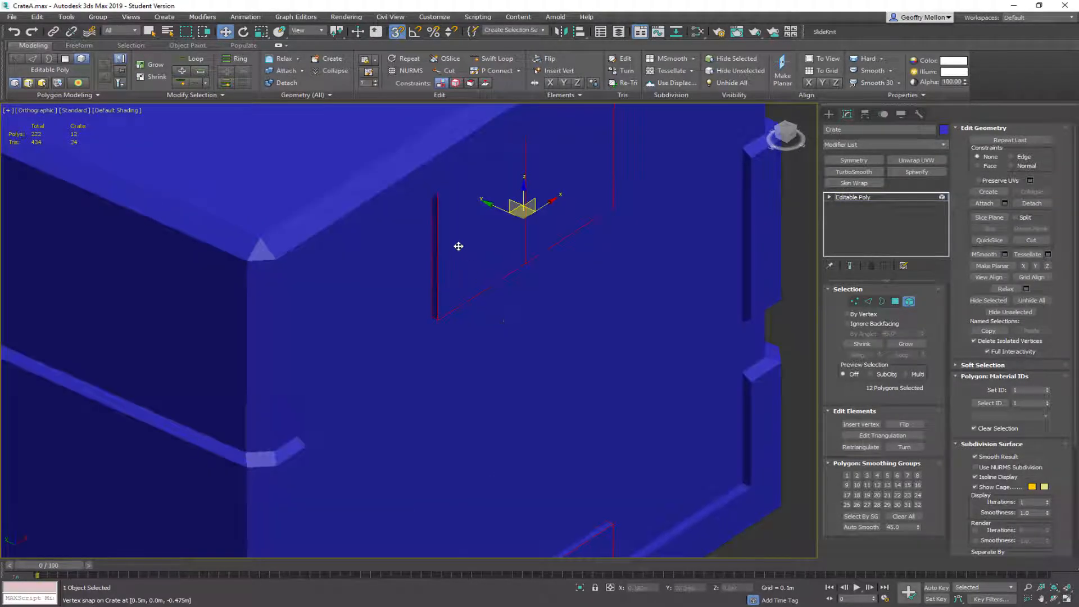
mouse_move(438, 319)
left_mouse_down("shift")
mouse_move(479, 334)
mouse_move(431, 313)
mouse_move(530, 346)
mouse_move(441, 317)
left_mouse_up("shift")
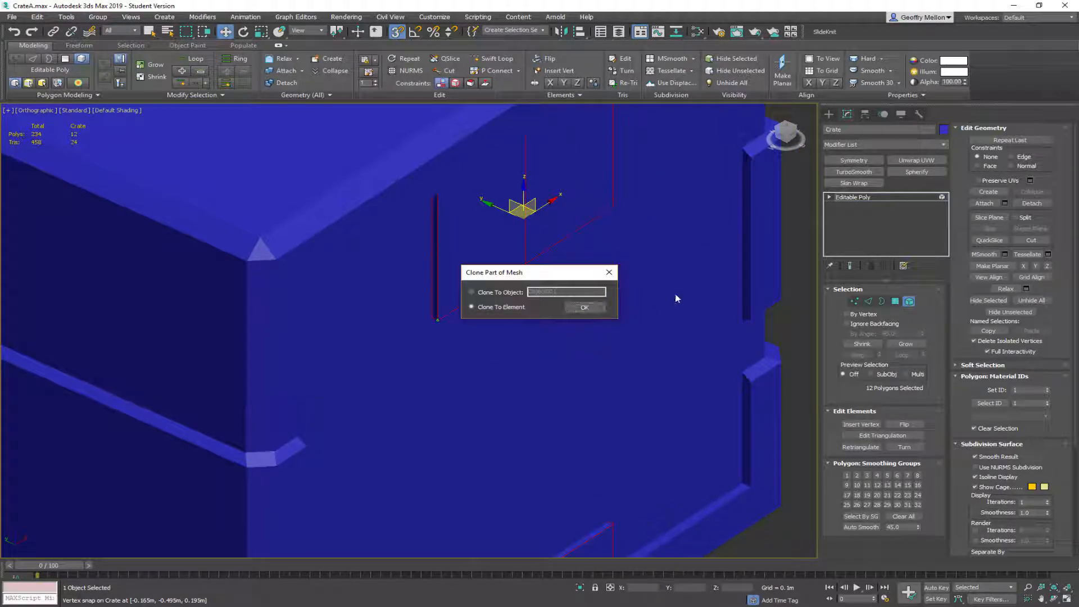
left_click(504, 295)
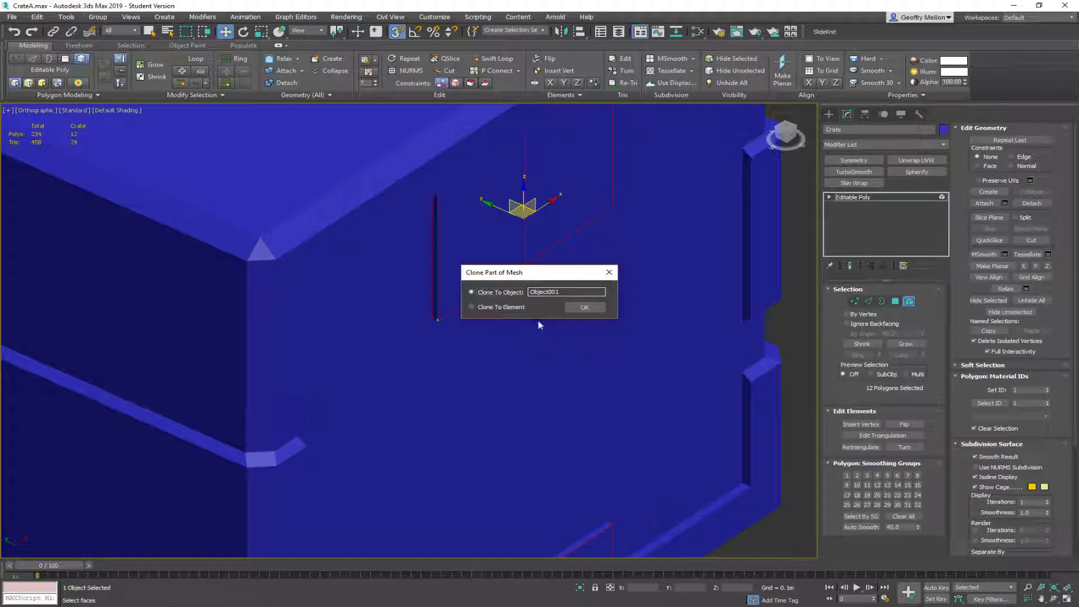
left_click(585, 308)
left_click(908, 302)
Turn the edged-face display back on and select the object holding the cloned plates
scroll(577, 295, "down", 6)
middle_click_drag(608, 267, 516, 274, "alt")
key("s")
middle_click_drag(663, 296, 543, 267, "alt")
key("F4")
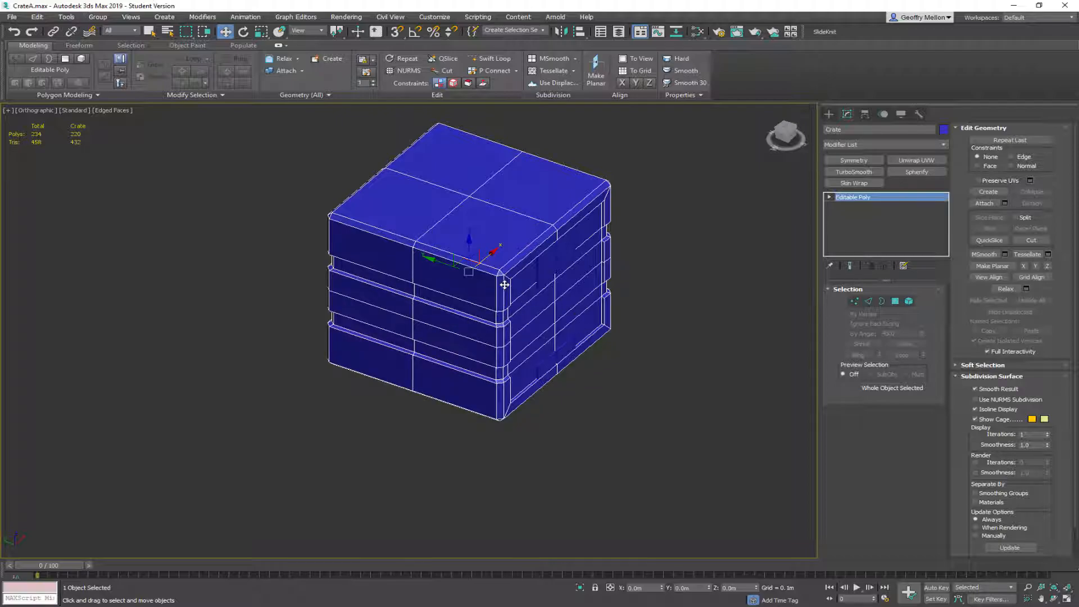
left_click(552, 268)
key("s")
mouse_move(632, 278)
middle_mouse_down("alt")
mouse_move(539, 258)
mouse_move(638, 281)
middle_mouse_up("alt")
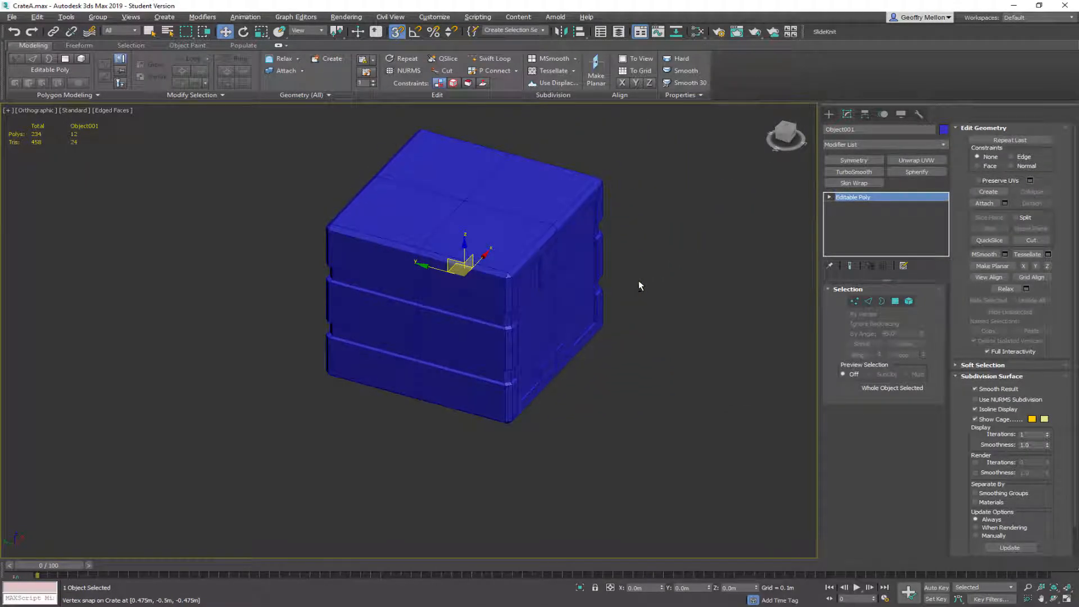
middle_click_drag(527, 276, 446, 285, "alt")
left_click_drag(453, 275, 527, 300)
key("ctrl+z")
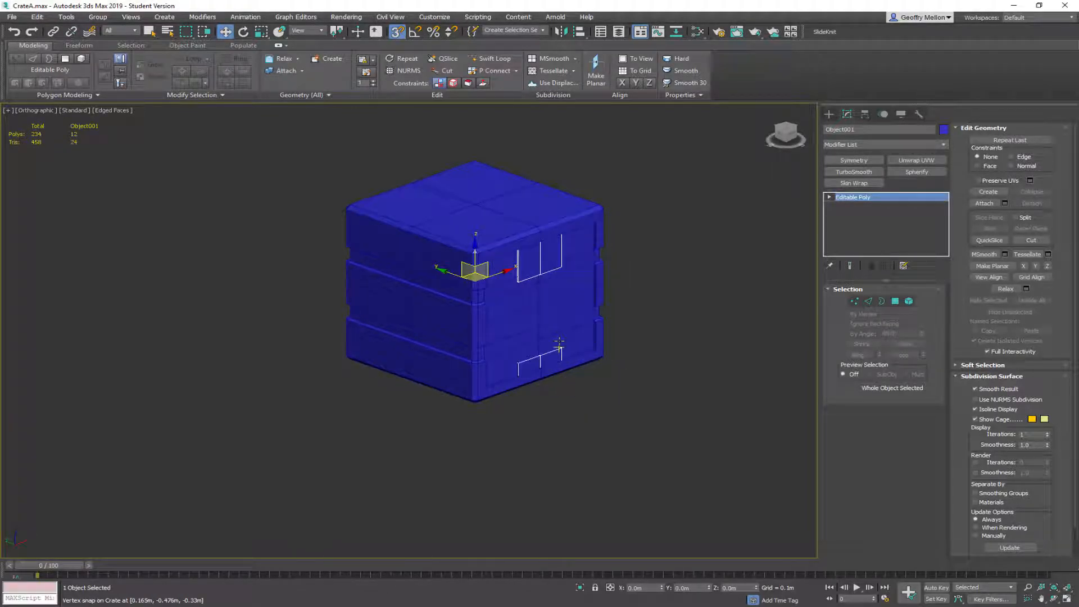
Apply a Symmetry modifier to the cloned plates with Y as the mirror axis and Flip enabled
left_click(871, 160)
left_click(880, 309)
mouse_move(409, 258)
middle_mouse_down("alt")
mouse_move(438, 271)
mouse_move(480, 262)
mouse_move(440, 238)
mouse_move(390, 236)
mouse_move(420, 255)
middle_mouse_up("alt")
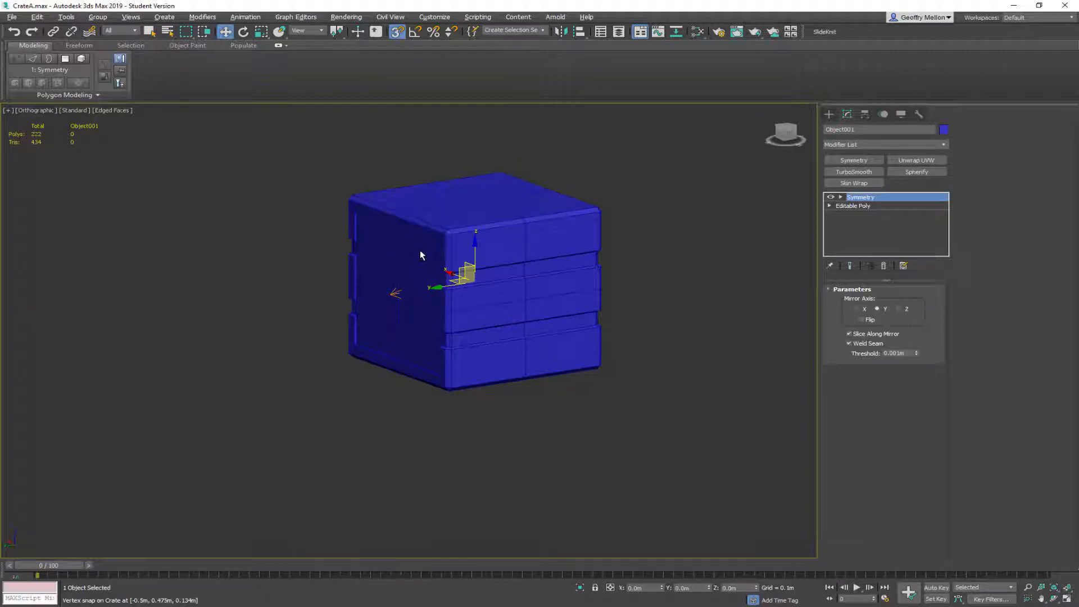
middle_click_drag(420, 250, 454, 264, "alt")
middle_click_drag(535, 272, 579, 286, "alt")
left_click(861, 319)
middle_click_drag(427, 264, 466, 240, "alt")
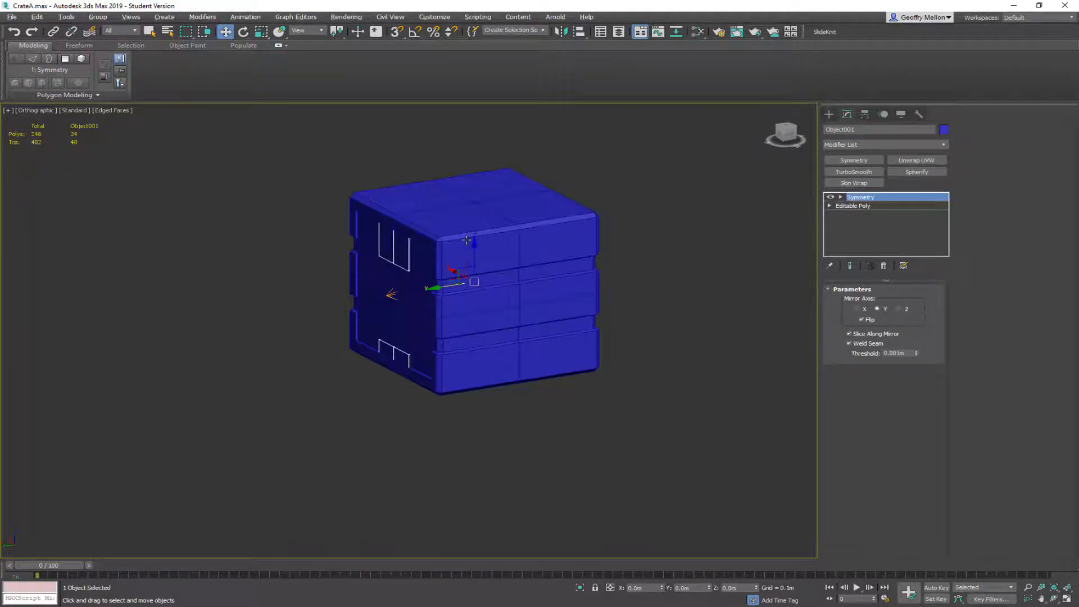
Convert the mirrored plates to an Editable Poly and delete the duplicate plates on the original side
right_click(860, 196)
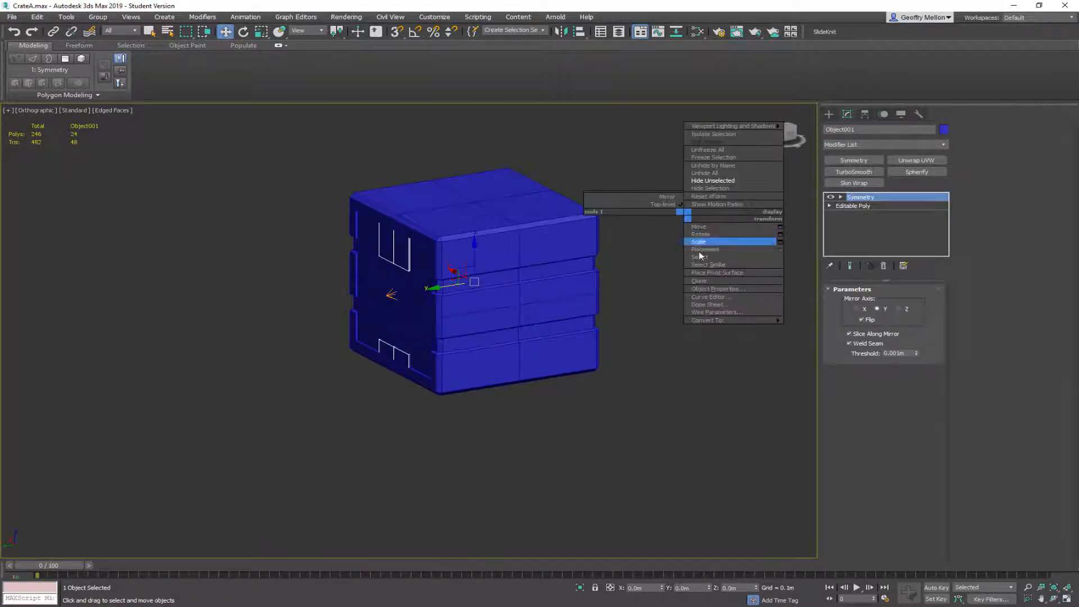
left_click(703, 318)
middle_click_drag(699, 316, 635, 290, "alt")
key("4")
left_click_drag(637, 152, 522, 423)
key("Delete")
Attach the mirrored plates on the opposite side to the crate
middle_click_drag(464, 306, 591, 238, "alt")
left_click(895, 302)
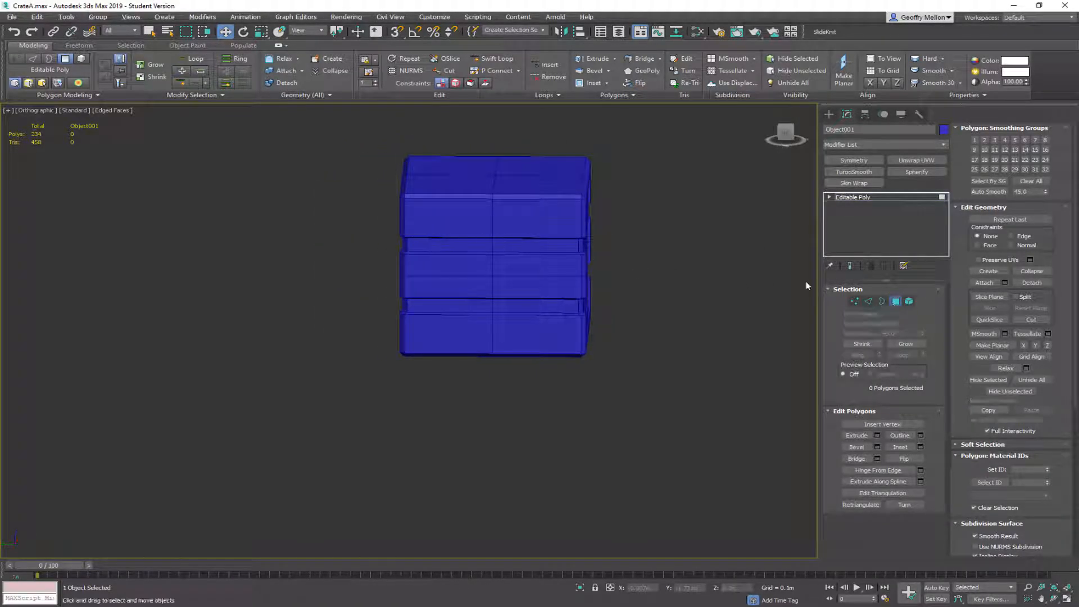
left_click(535, 217)
left_click(984, 203)
middle_click_drag(565, 219, 815, 238, "alt")
left_click(509, 239)
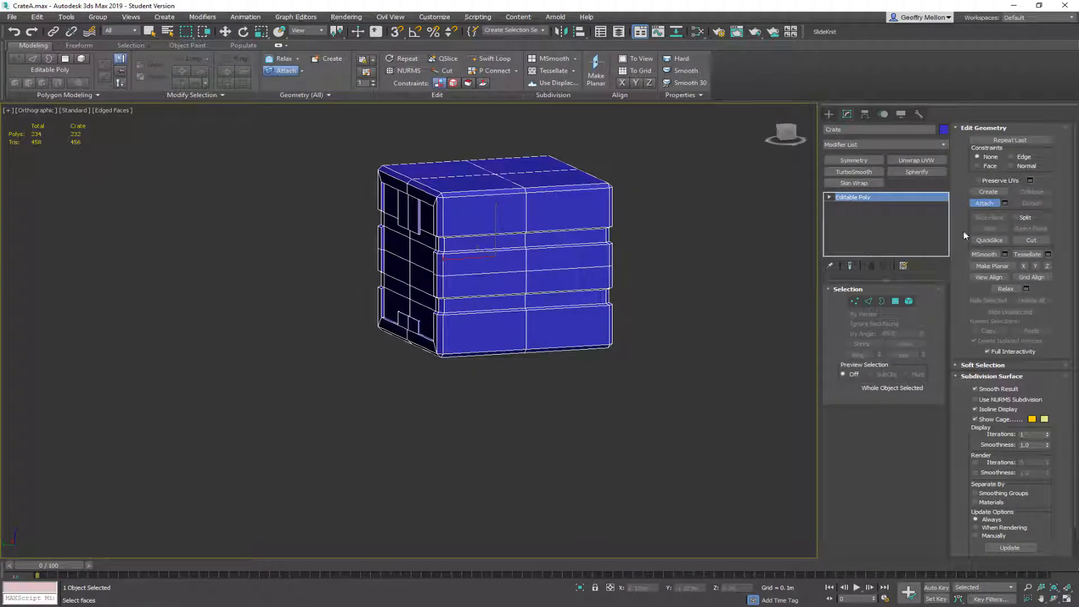
left_click(984, 203)
Apply an Unwrap UVW modifier to the crate and open the UV editor
middle_click_drag(651, 250, 665, 226, "alt")
scroll(560, 213, "up", 3)
scroll(595, 220, "down", 4)
middle_click_drag(734, 252, 572, 290, "alt")
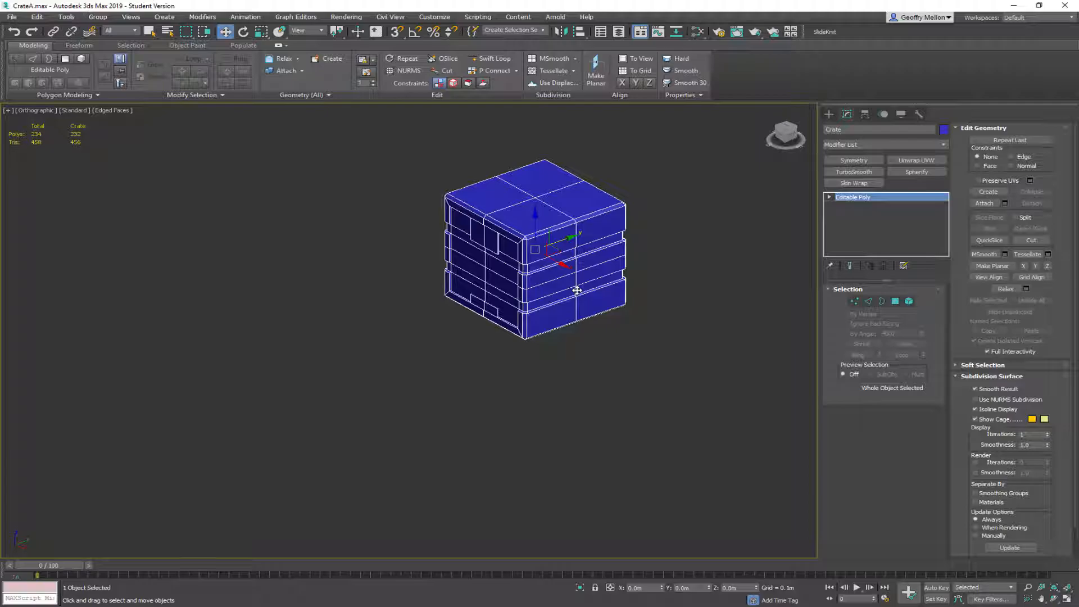
middle_click_drag(603, 243, 576, 244, "alt")
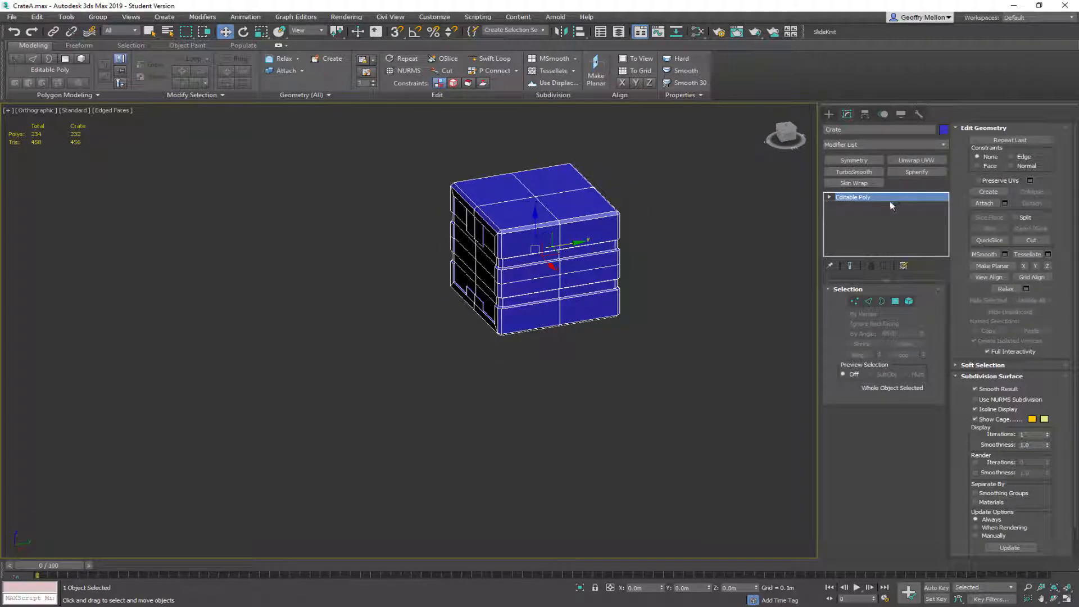
left_click(900, 160)
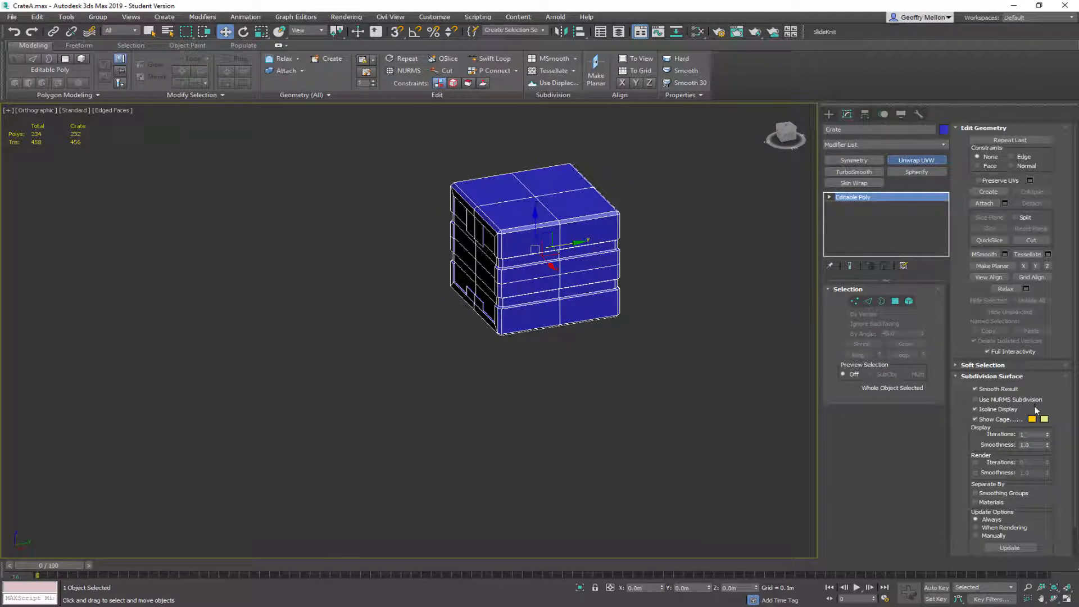
left_click(1016, 243)
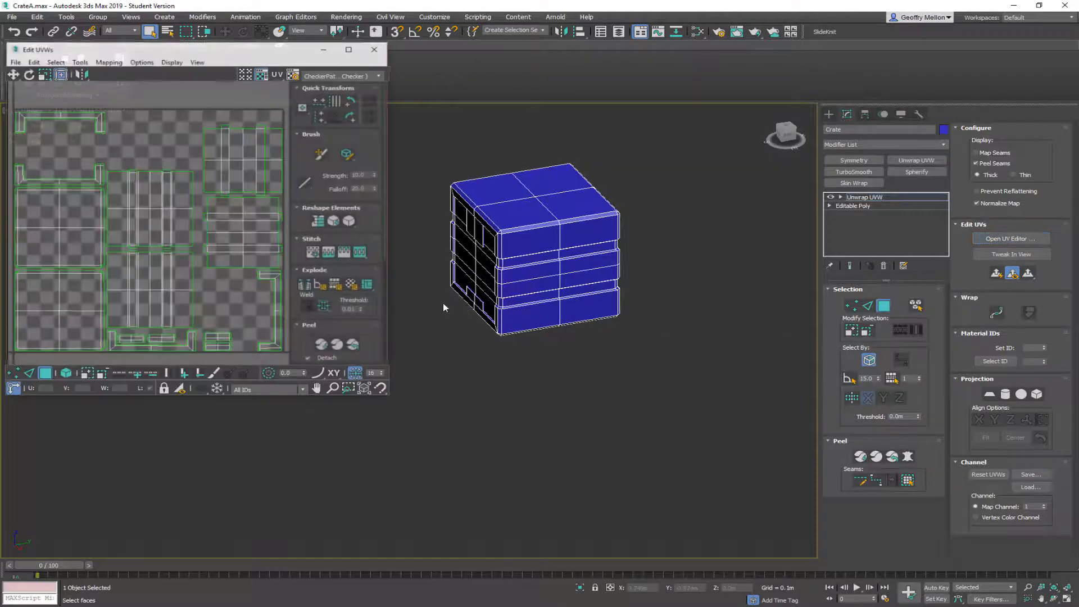
Place the UV editor beside the crate and enable element selection for the UVs
left_click_drag(218, 51, 586, 110)
middle_click_drag(512, 277, 498, 238)
left_click_drag(544, 112, 828, 120)
middle_click_drag(547, 225, 426, 193)
left_click(755, 442)
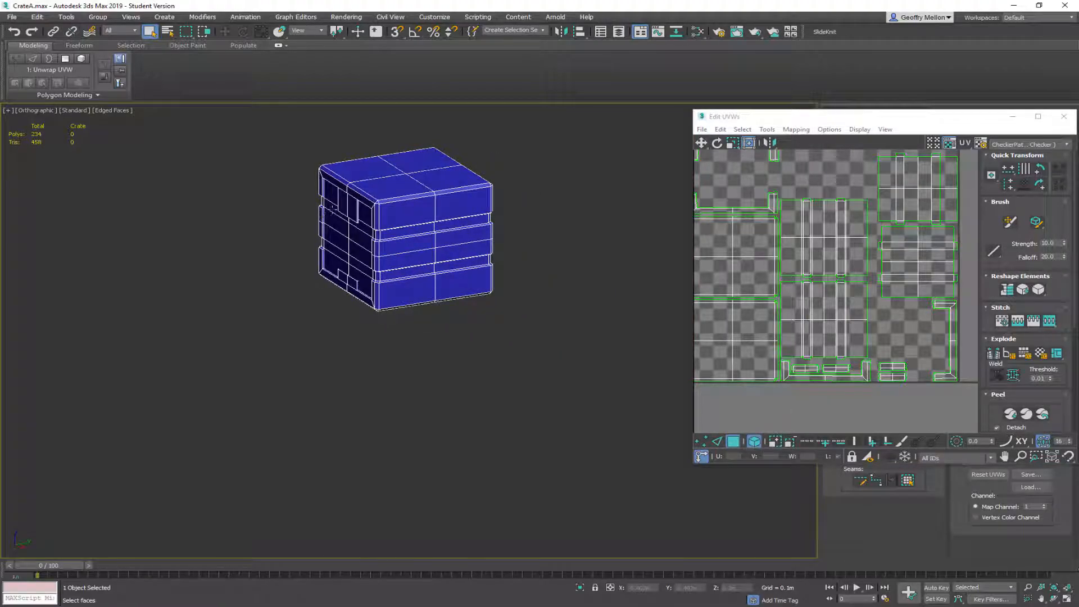
Select the upper plate's polygons on the model and move the UV editor clear of the modifier settings
left_click(350, 206)
middle_click_drag(381, 275, 436, 190, "alt")
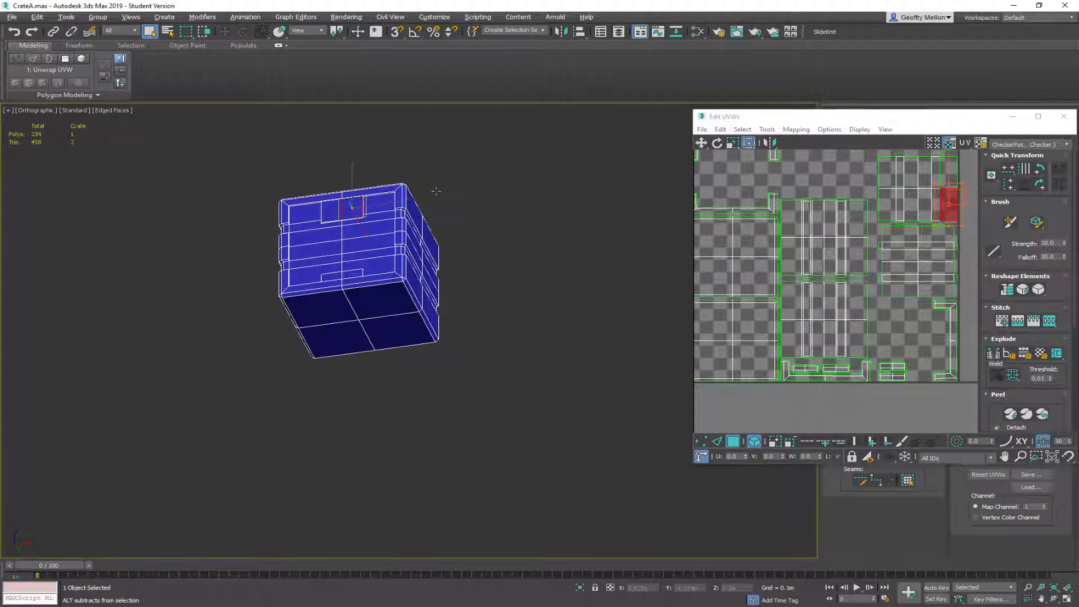
scroll(364, 215, "up", 5)
middle_click_drag(852, 268, 752, 298)
left_click(322, 206, "ctrl")
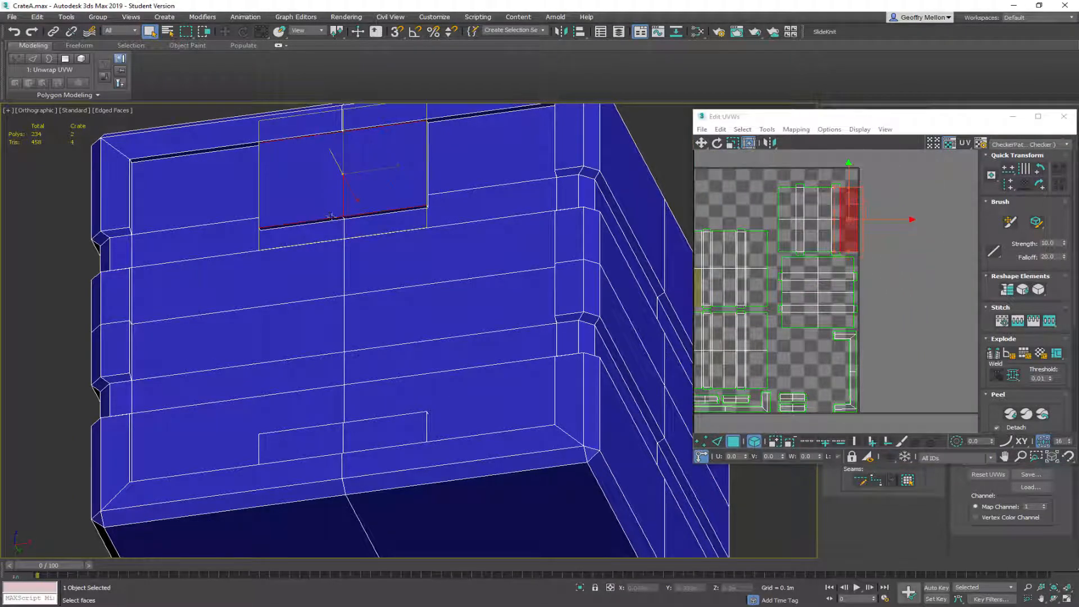
left_click_drag(906, 120, 305, 213)
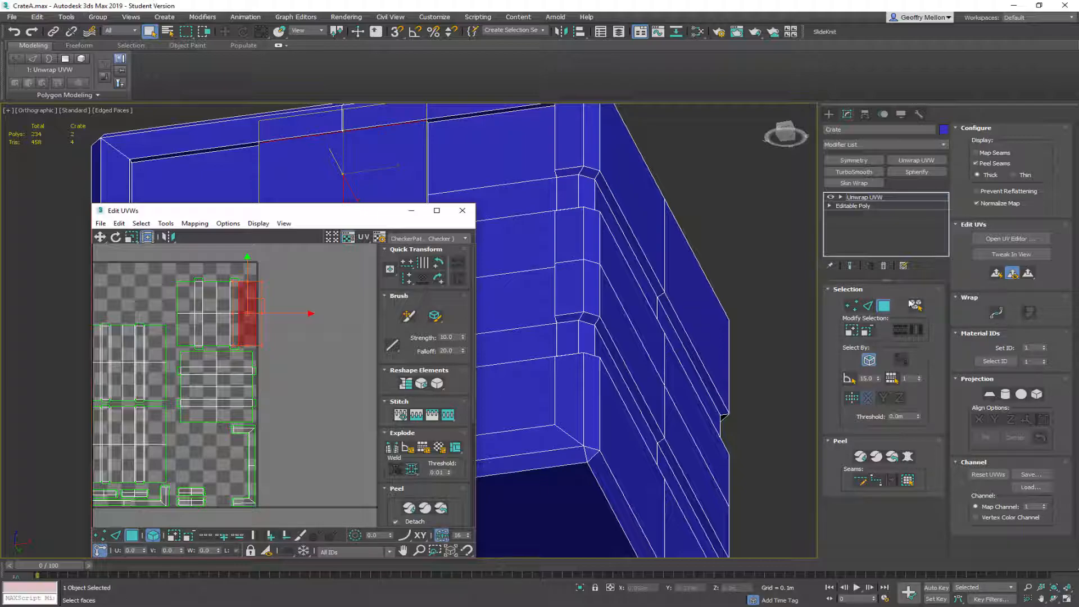
Select all four plates on both sides of the crate as whole elements
middle_click_drag(408, 198, 574, 114)
left_click(609, 188)
left_click(574, 316, "ctrl")
scroll(651, 258, "down", 3)
scroll(651, 258, "down", 4)
middle_click_drag(651, 258, 694, 303, "alt")
left_click(682, 230, "ctrl")
left_click(678, 324, "ctrl")
Move the stacked UV shells of the four plates above the UV tile and clear the selection
middle_click_drag(289, 298, 283, 402)
middle_click_drag(267, 364, 243, 364)
left_click_drag(261, 344, 250, 221)
middle_click_drag(256, 306, 278, 298)
scroll(264, 335, "down", 3)
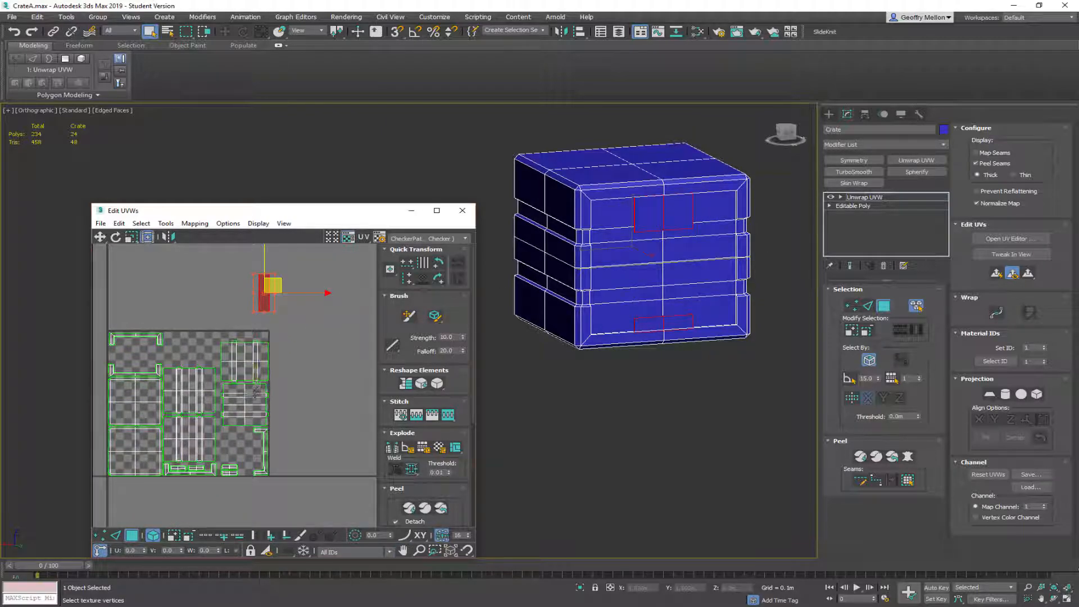
left_click(296, 313)
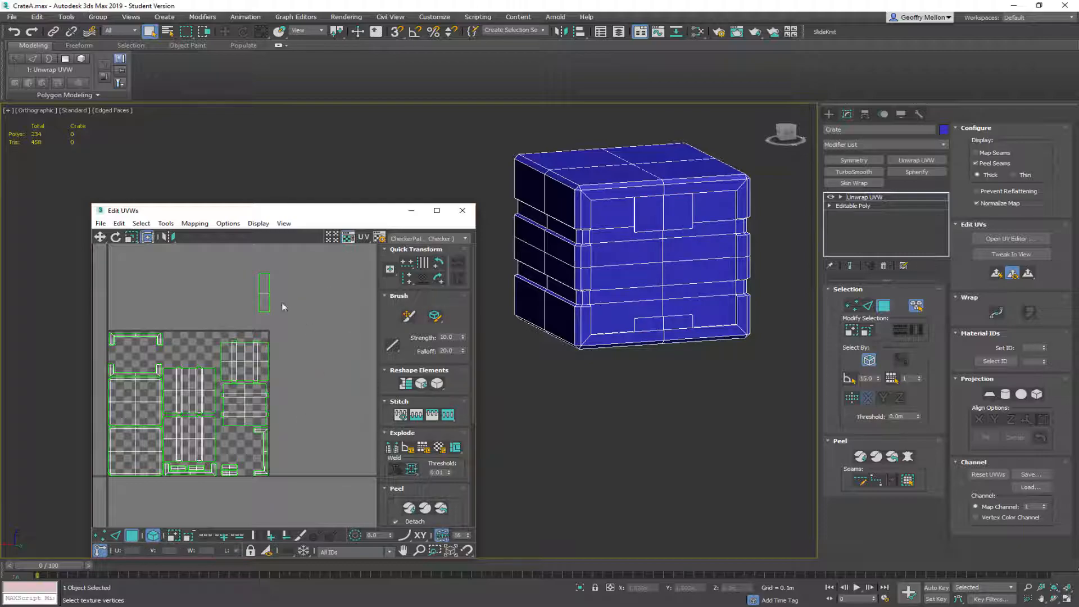
Separate the four stacked plate UV shells into a side-by-side row above the UV tile
left_click(262, 298)
left_click_drag(304, 290, 239, 286)
left_click(264, 289)
left_click(266, 289)
left_click(263, 284)
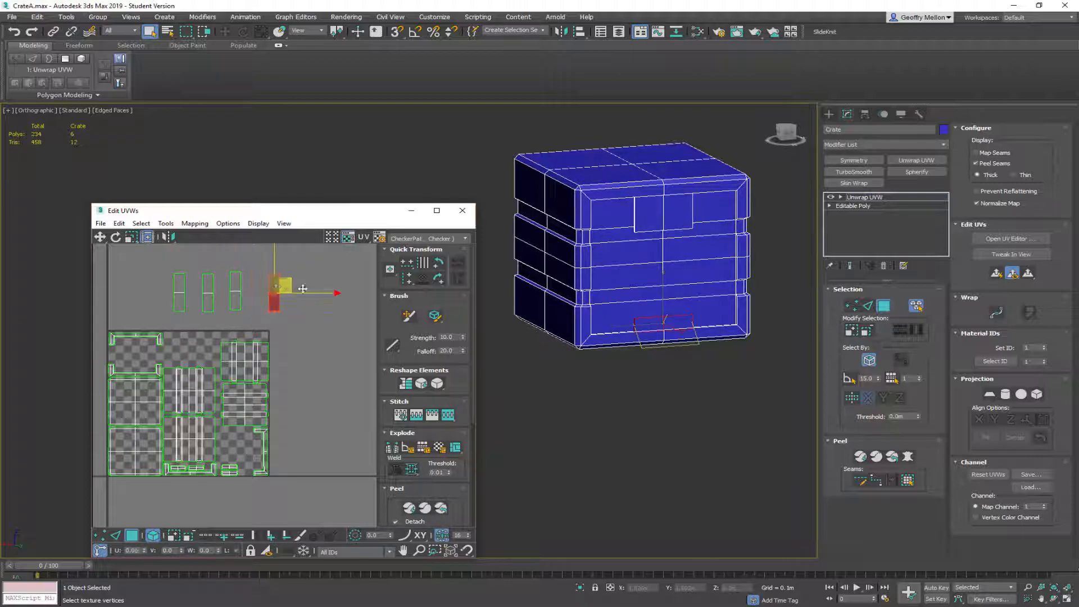
middle_click_drag(285, 322, 307, 336)
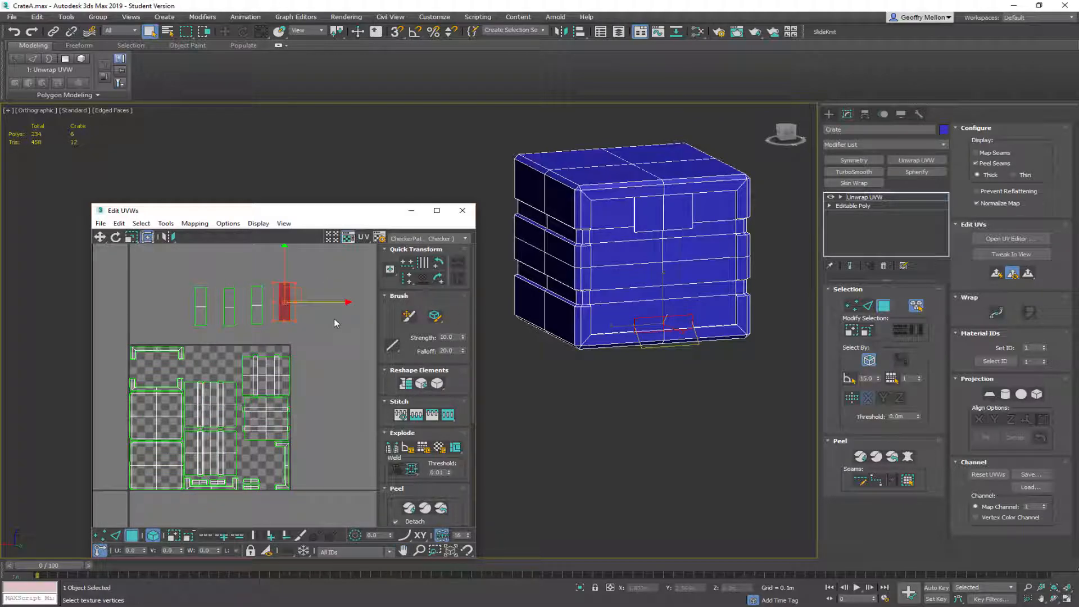
Try to relax the rightmost plate's UV shell with Relax By Polygon Angles, and undo it
right_click(336, 306)
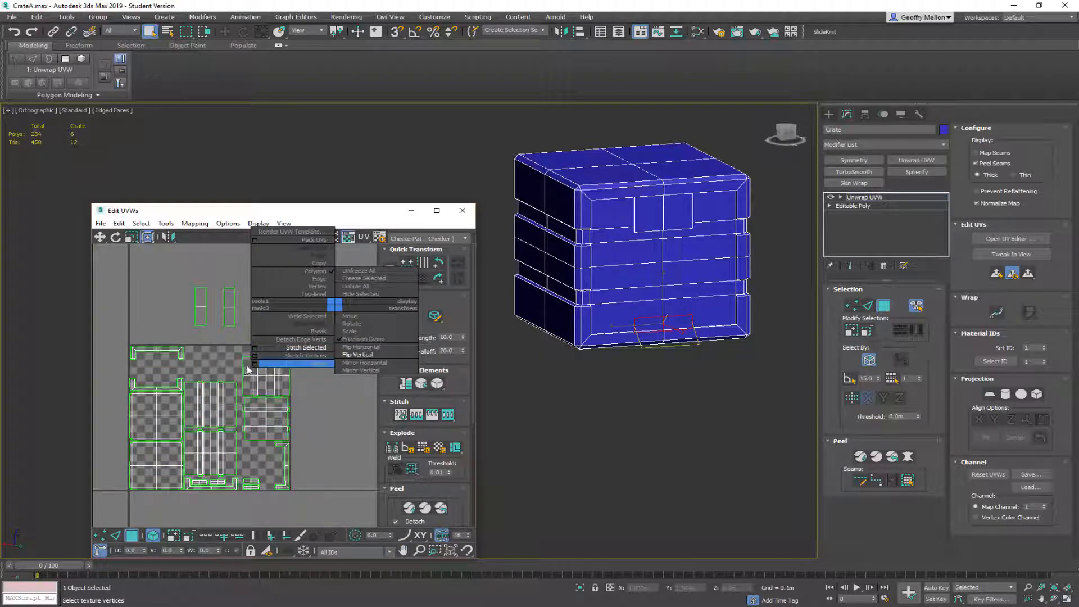
left_click(262, 365)
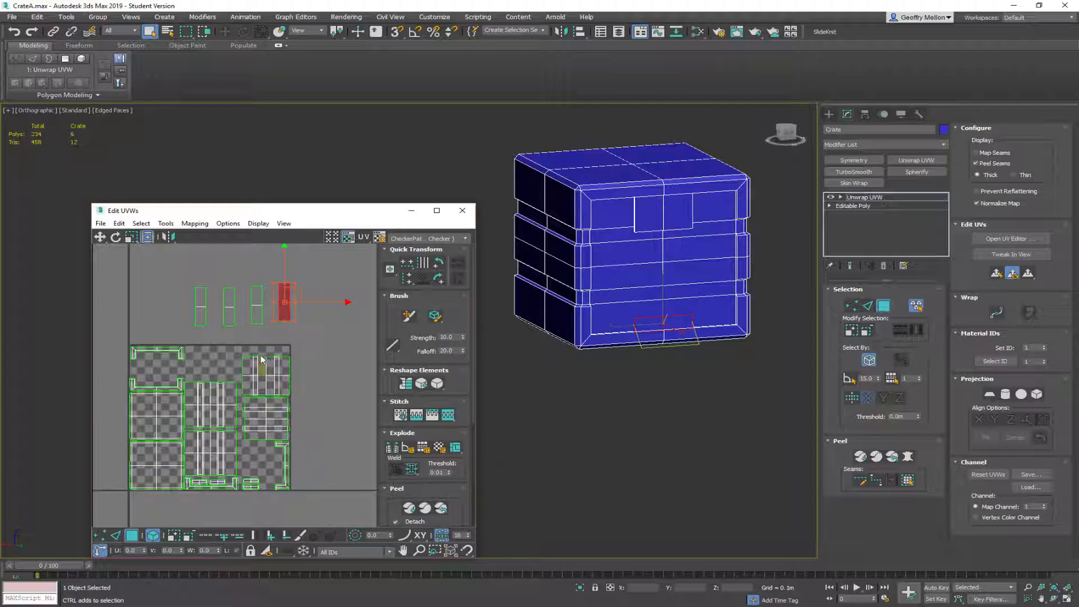
right_click(318, 326)
left_click(264, 384)
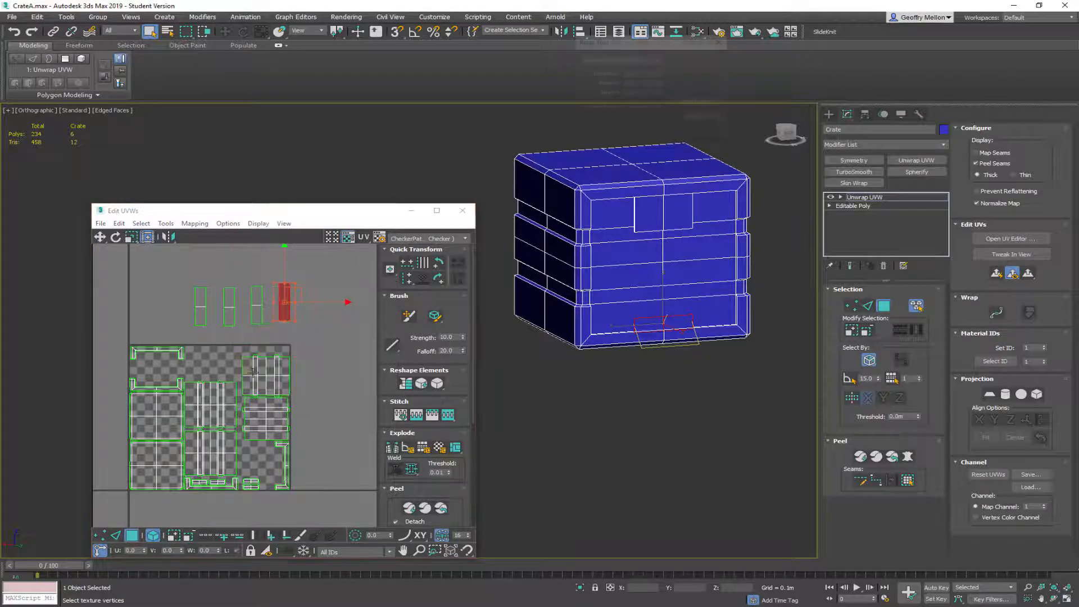
scroll(294, 310, "up", 2)
left_click(696, 102)
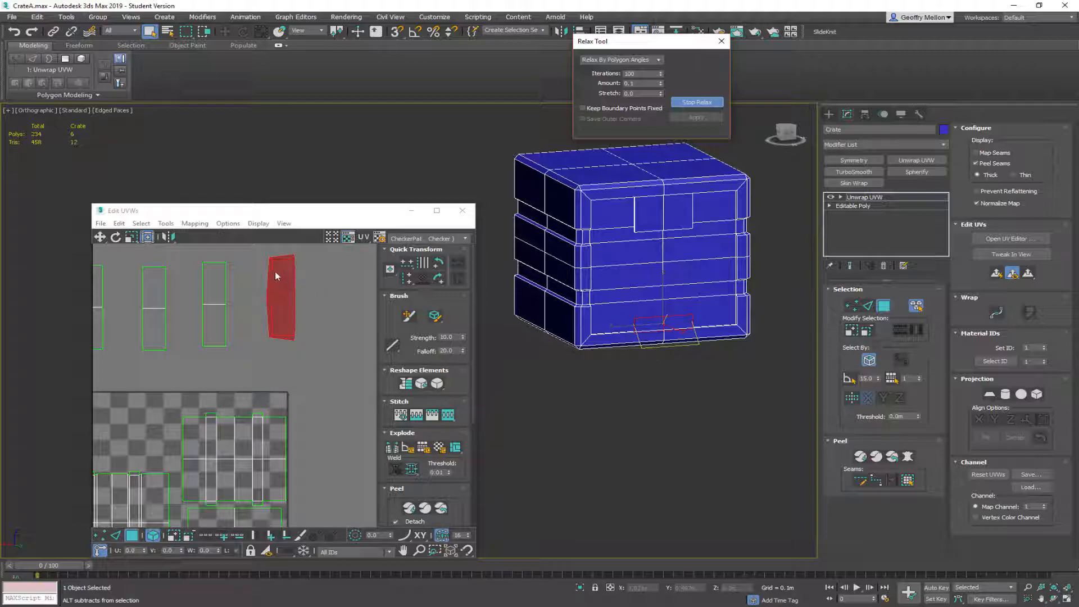
left_click(708, 102)
left_click(723, 42)
middle_click_drag(258, 270, 300, 304)
key("ctrl+z")
Save the scene as CrateA01.max
key("ctrl+s")
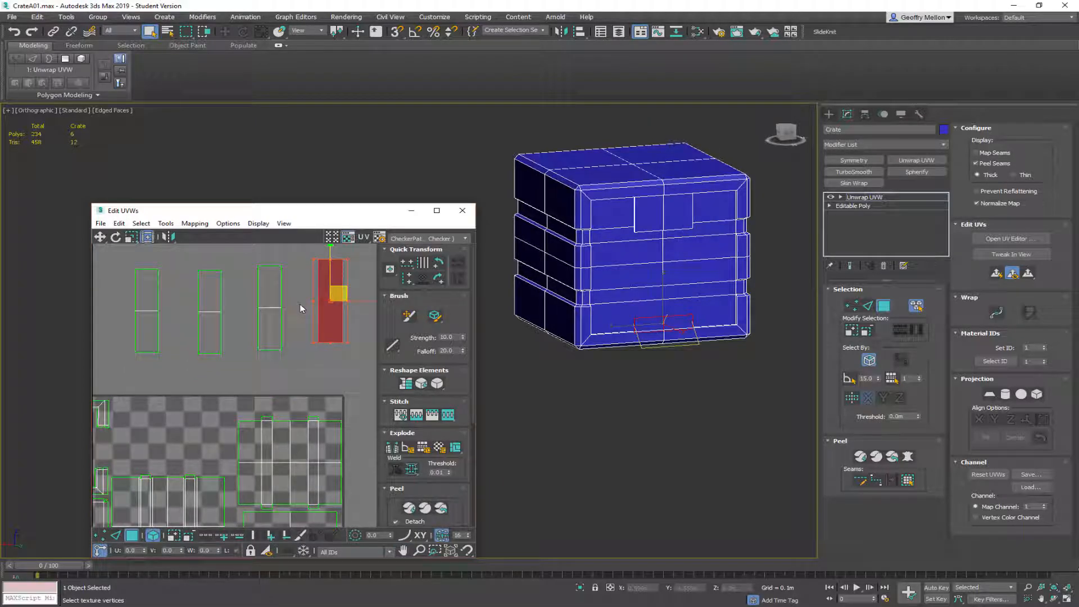
mouse_move(273, 354)
middle_mouse_down()
mouse_move(277, 339)
mouse_move(275, 361)
middle_mouse_up()
middle_click_drag(341, 323, 303, 341)
Select the thin edge polygons along the lower plate's upper rim and the upper plate's underside on one side of the crate
middle_click_drag(691, 362, 665, 359, "alt")
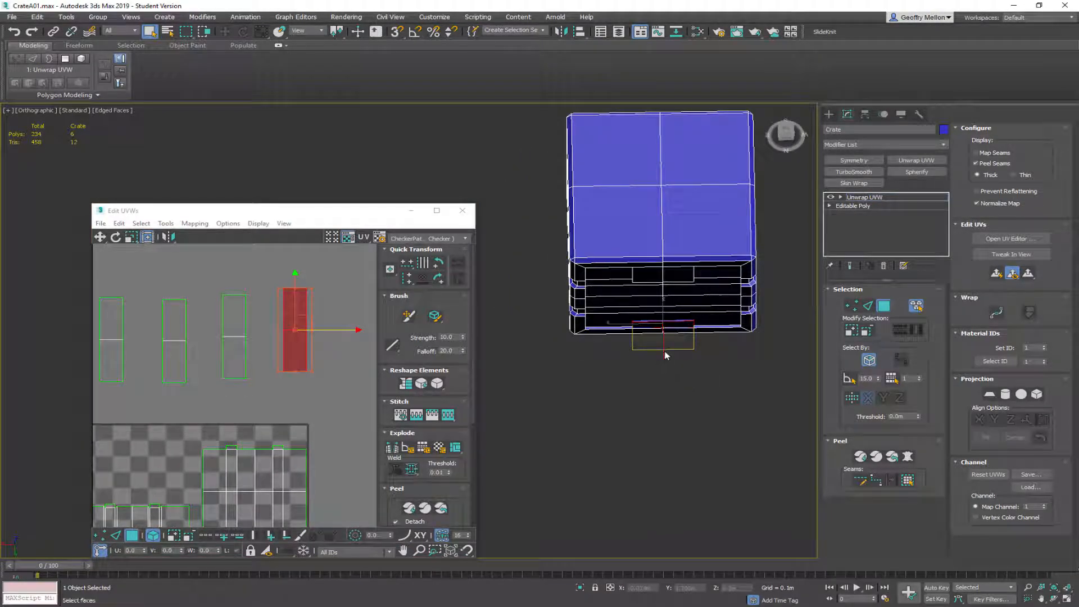
scroll(666, 337, "up", 5)
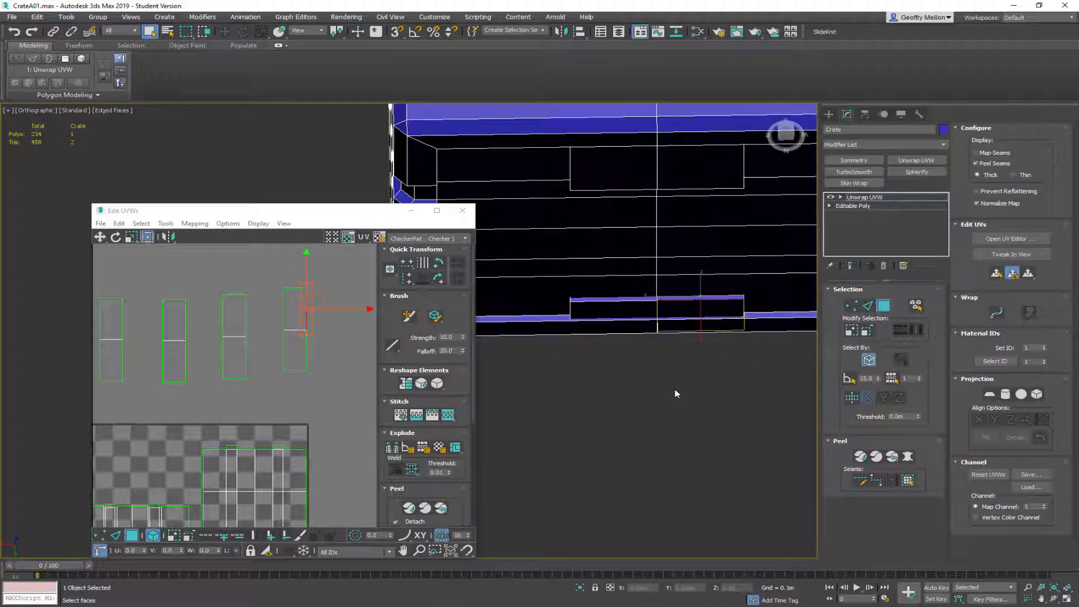
left_click(636, 308)
left_click(646, 299)
left_click(655, 325, "ctrl")
middle_click_drag(672, 352, 694, 450, "alt")
left_click(716, 277, "ctrl")
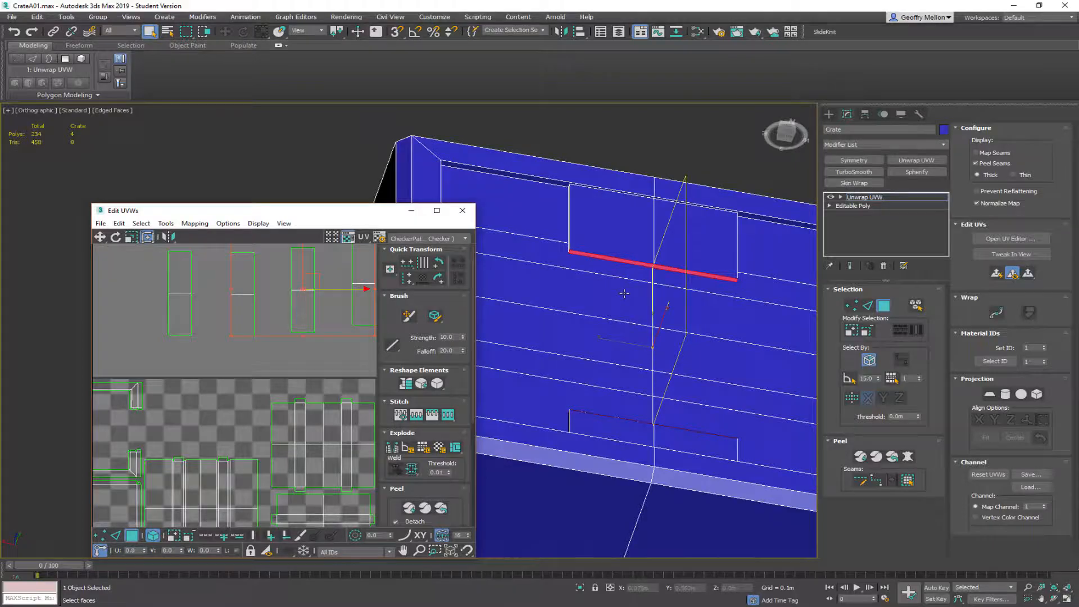
Add the matching thin edge polygons of both plates on the crate's opposite side to the selection
middle_click_drag(624, 293, 781, 368, "alt")
scroll(696, 360, "down", 5)
middle_click_drag(686, 354, 646, 245, "alt")
scroll(646, 245, "up", 4)
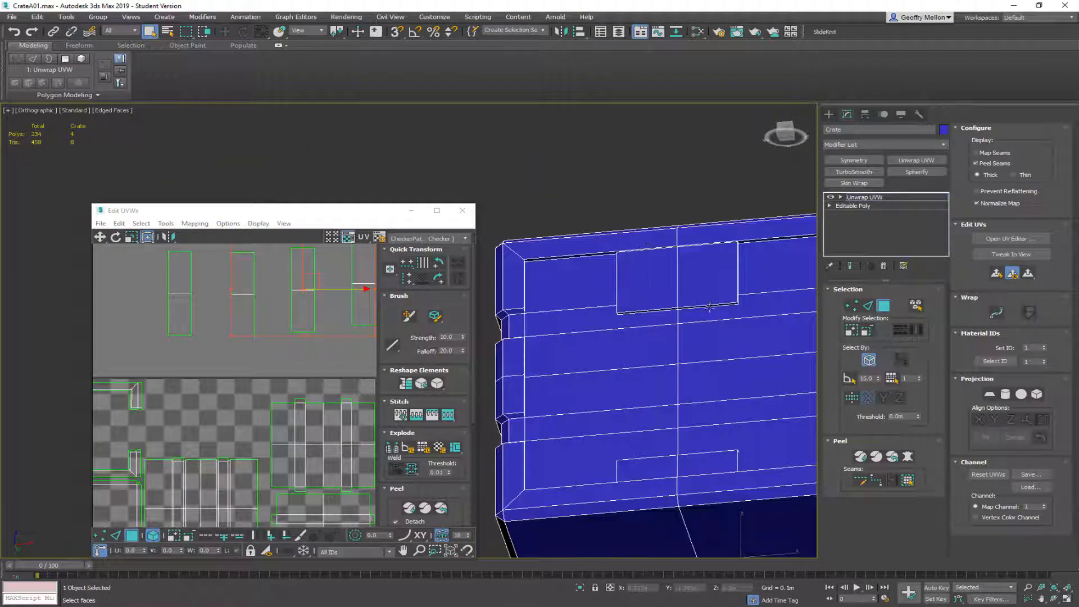
left_click(709, 307, "ctrl")
middle_click_drag(655, 310, 688, 494, "alt")
middle_click_drag(690, 441, 634, 242)
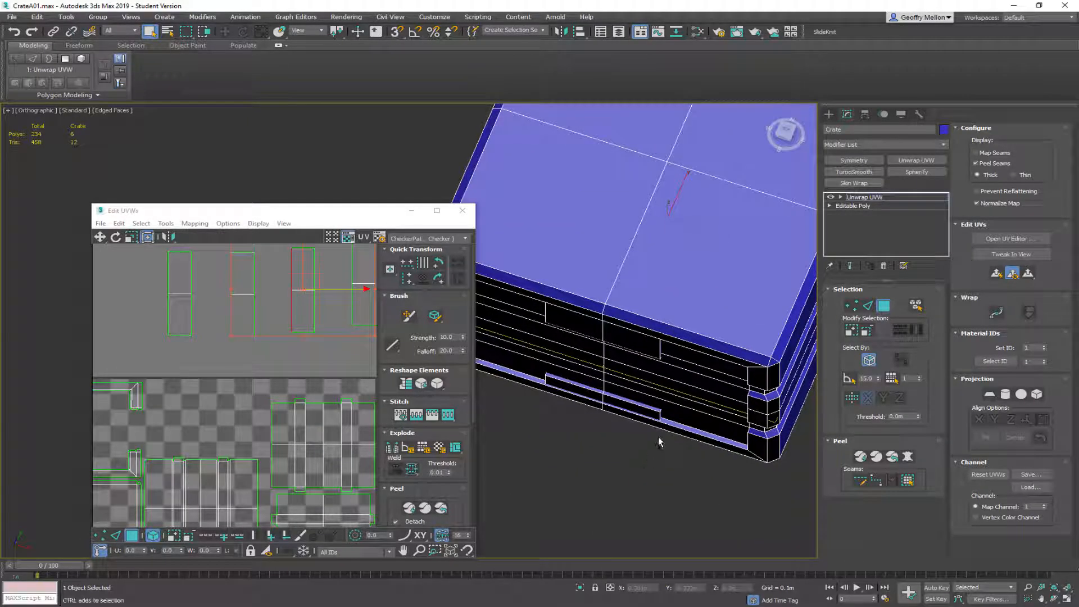
left_click(649, 408, "ctrl")
left_click(580, 385, "ctrl")
mouse_move(580, 385)
middle_mouse_down("alt")
mouse_move(665, 294)
mouse_move(645, 491)
mouse_move(655, 431)
mouse_move(522, 388)
mouse_move(567, 396)
middle_mouse_up("alt")
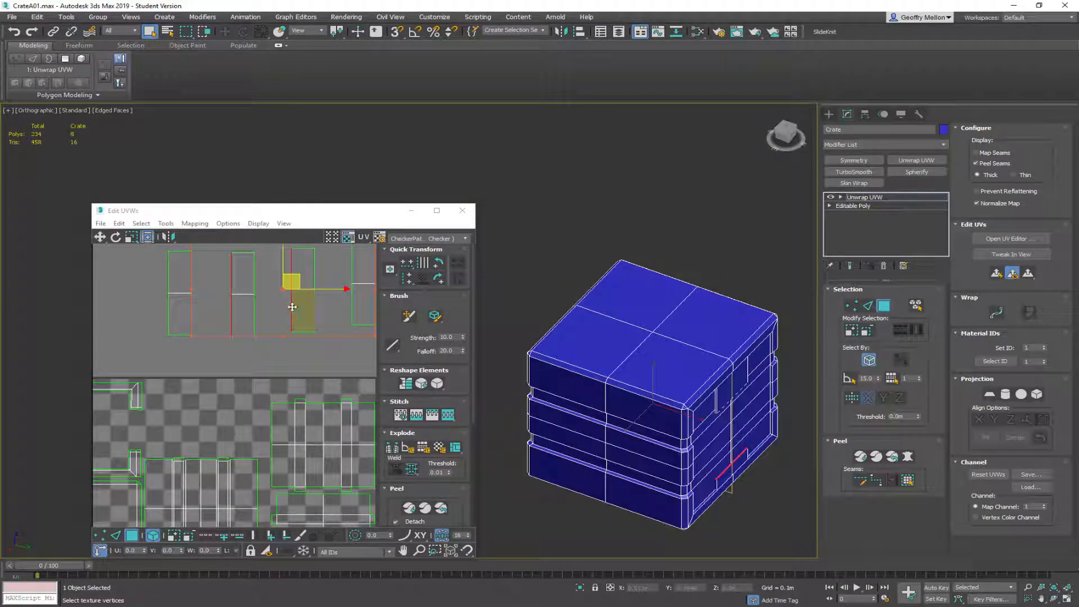
Break the selected thin polygons off the plate UV shells, move them aside to the left of the row and clear the selection
right_click(293, 328)
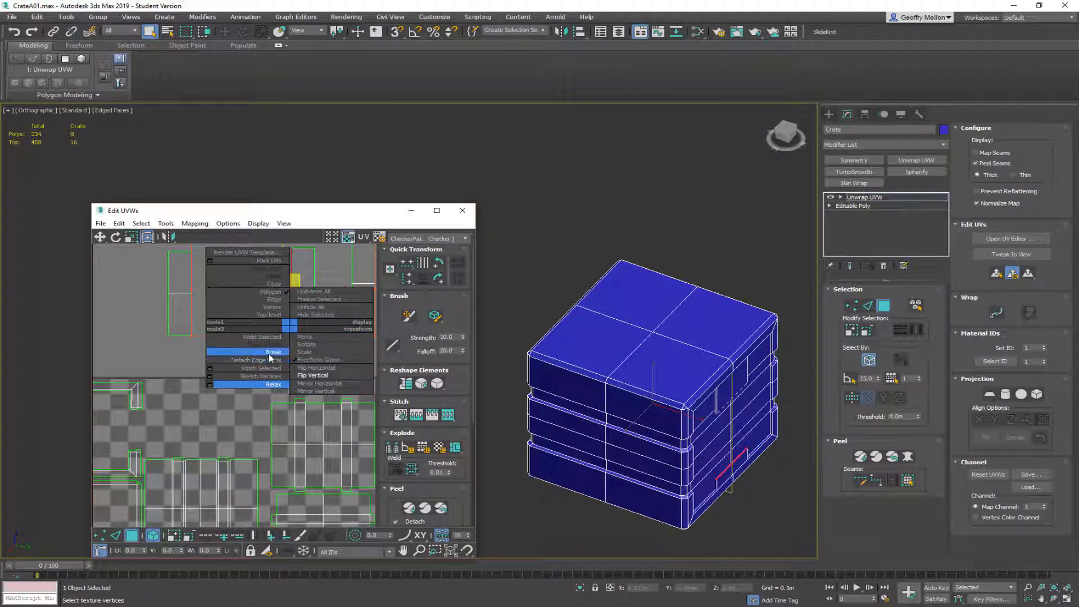
scroll(269, 288, "down", 4)
left_click_drag(289, 277, 172, 279)
left_click(202, 250)
Try relaxing the rightmost plate shell by polygon angles without its detached strip, and undo the result
middle_click_drag(264, 301, 247, 318)
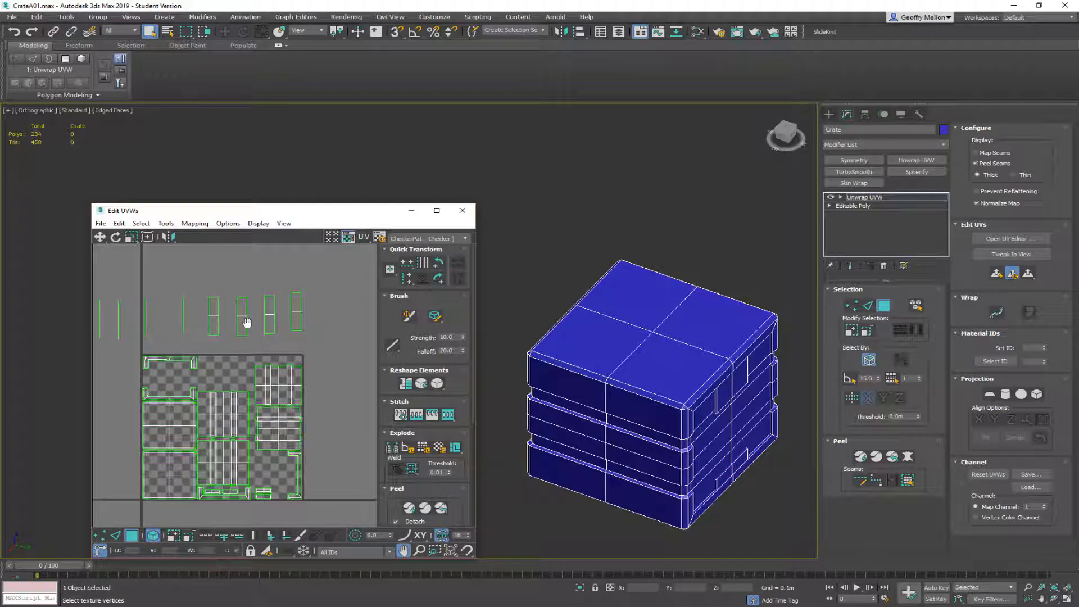
left_click(302, 301)
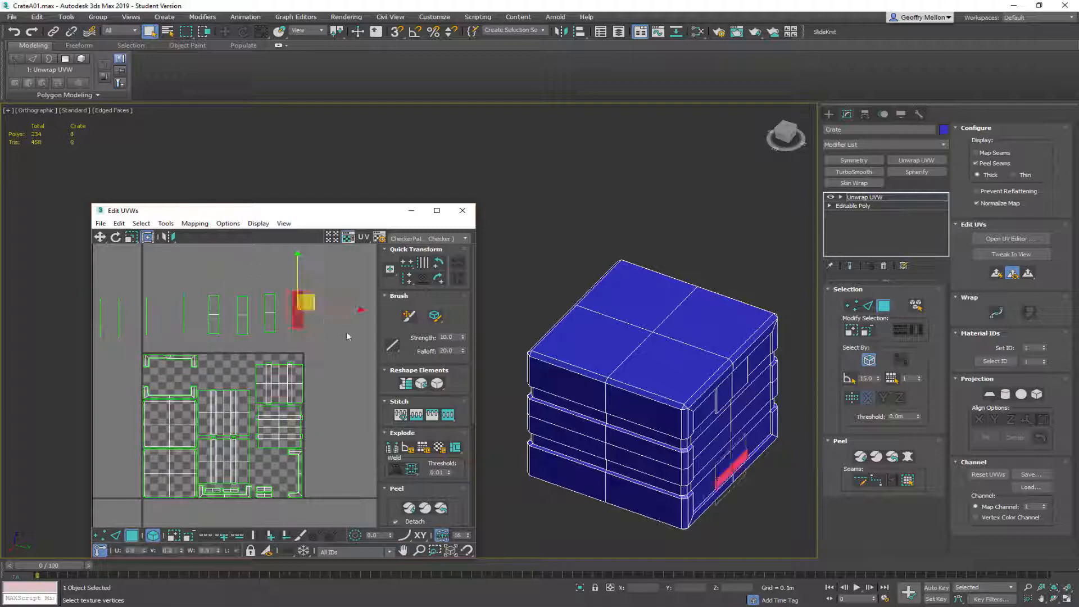
right_click(332, 277)
left_click(263, 337)
left_click(697, 103)
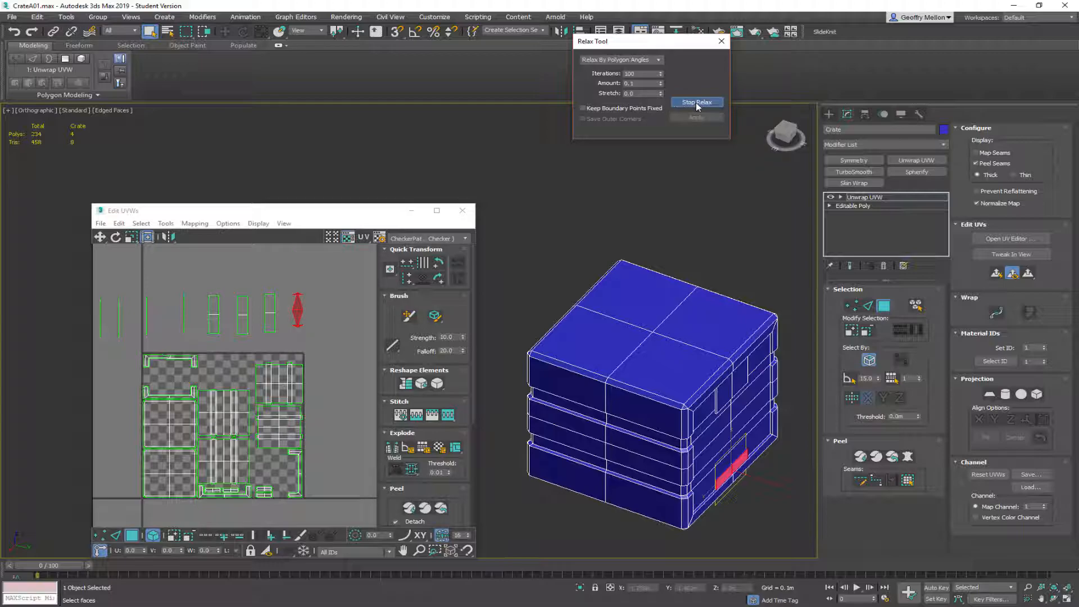
left_click(695, 102)
middle_click_drag(316, 305, 333, 291)
scroll(337, 288, "up", 4)
key("ctrl+z")
Try relaxing the neighbouring upper plate's UV shell by polygon angles, and undo it
left_click(236, 306)
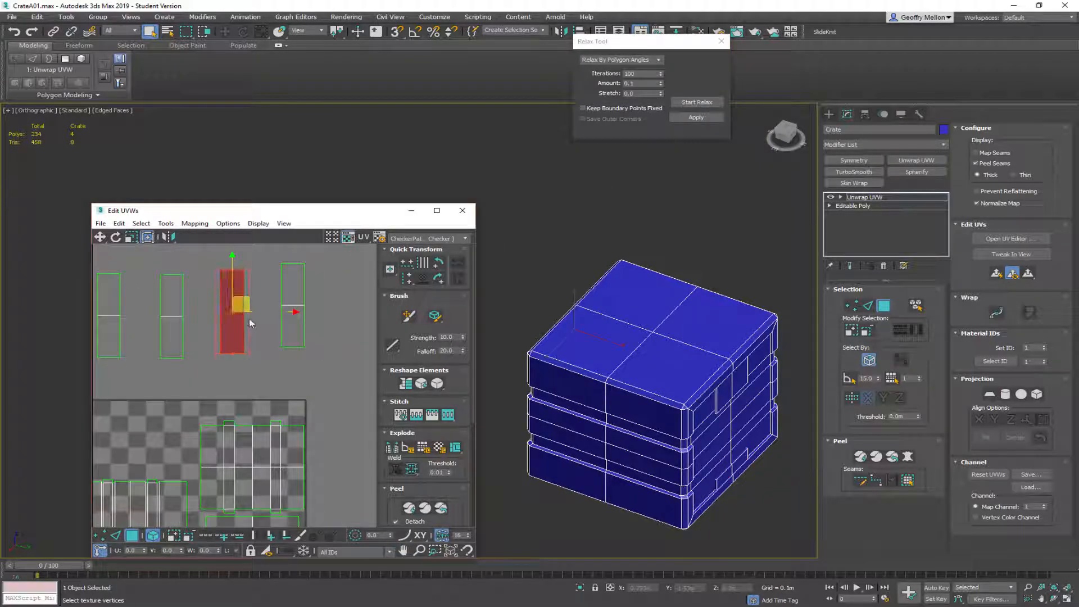
left_click(695, 102)
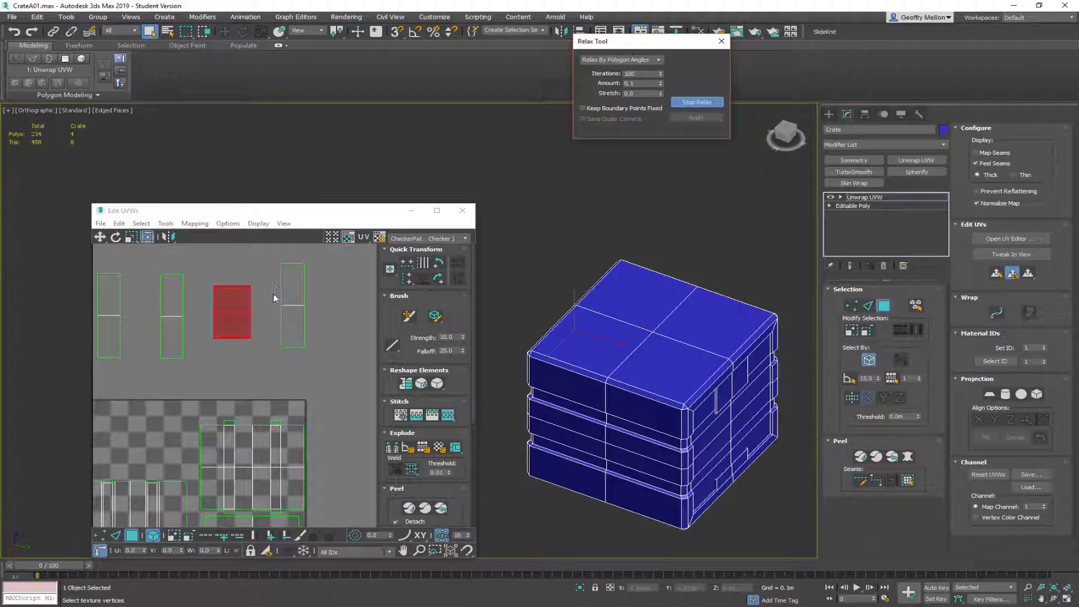
middle_click_drag(302, 296, 322, 314)
key("ctrl+z")
Try Relax By Polygon Angles once more on the rightmost plate shell and view its lower plate on the crate
left_click(297, 310)
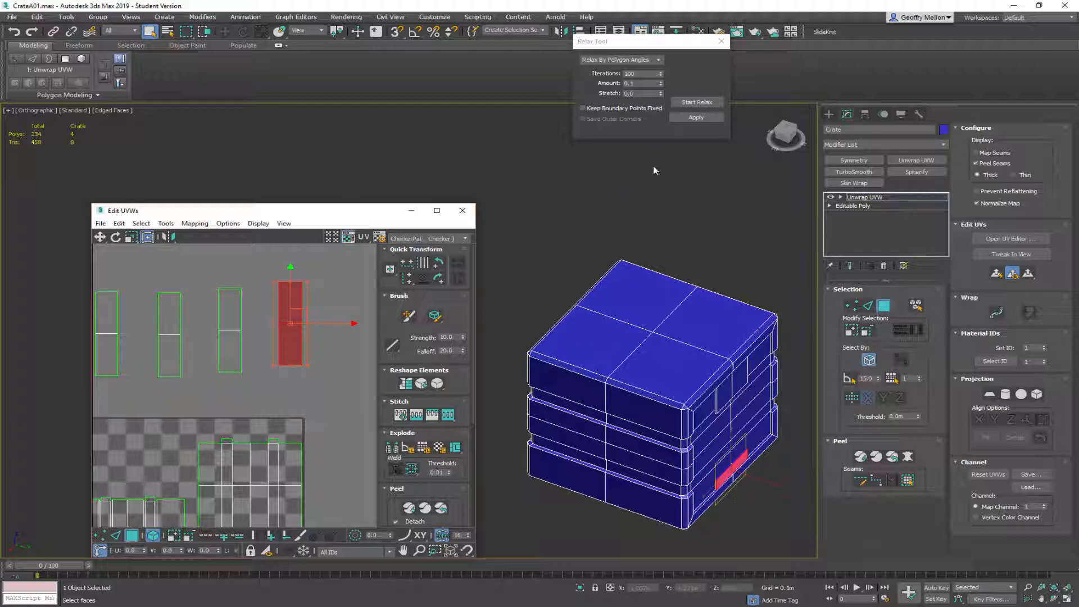
left_click(714, 102)
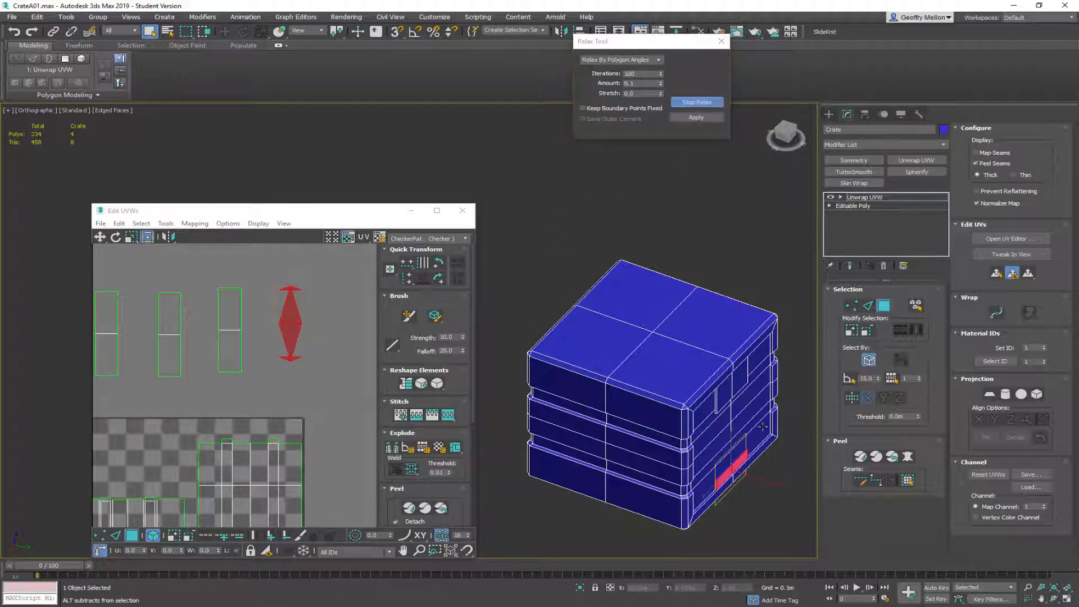
middle_click_drag(764, 428, 742, 427, "alt")
Show the UV_Checker.png texture checker on the crate and undo the last relaxation of the rightmost plate shell
left_click(423, 239)
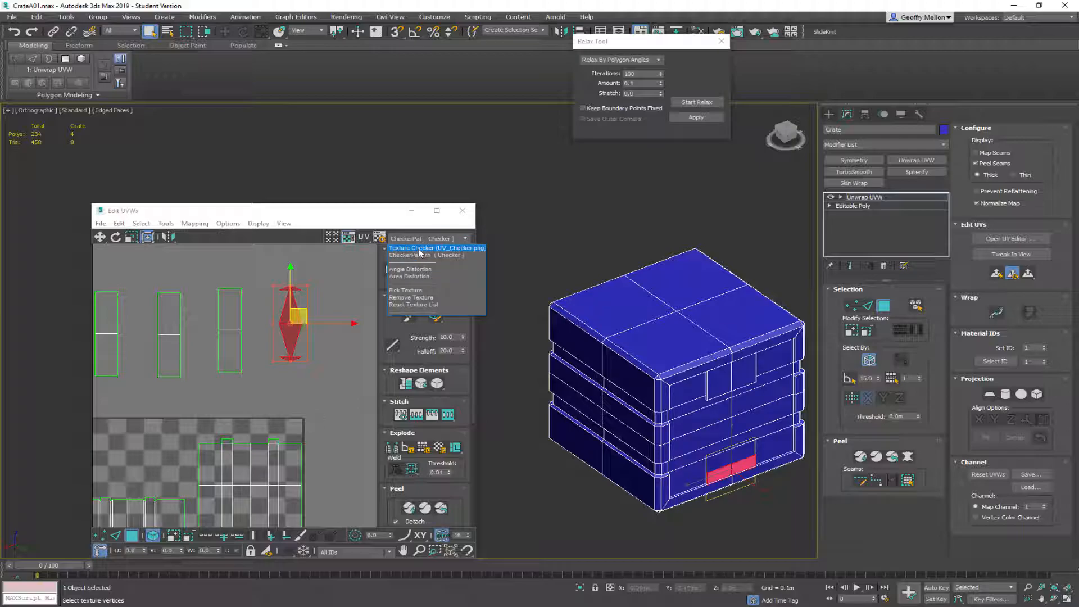
left_click(419, 248)
key("ctrl+z")
key("ctrl+z")
key("ctrl+z")
Move the rightmost plate shell slightly lower above the UV tile and check the texture on its lower plate
middle_click_drag(715, 381, 765, 363, "alt")
left_click_drag(766, 364, 641, 359, "alt")
middle_click_drag(640, 360, 618, 361, "alt")
scroll(614, 365, "up", 9)
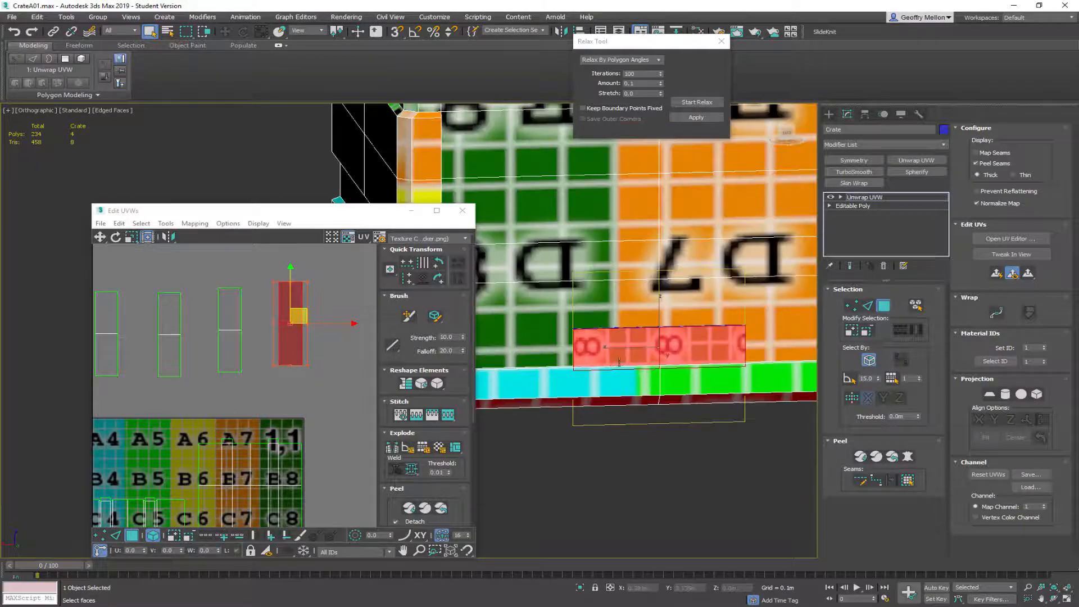
mouse_move(305, 311)
left_mouse_down()
mouse_move(285, 364)
mouse_move(312, 365)
mouse_move(295, 362)
mouse_move(311, 329)
left_mouse_up()
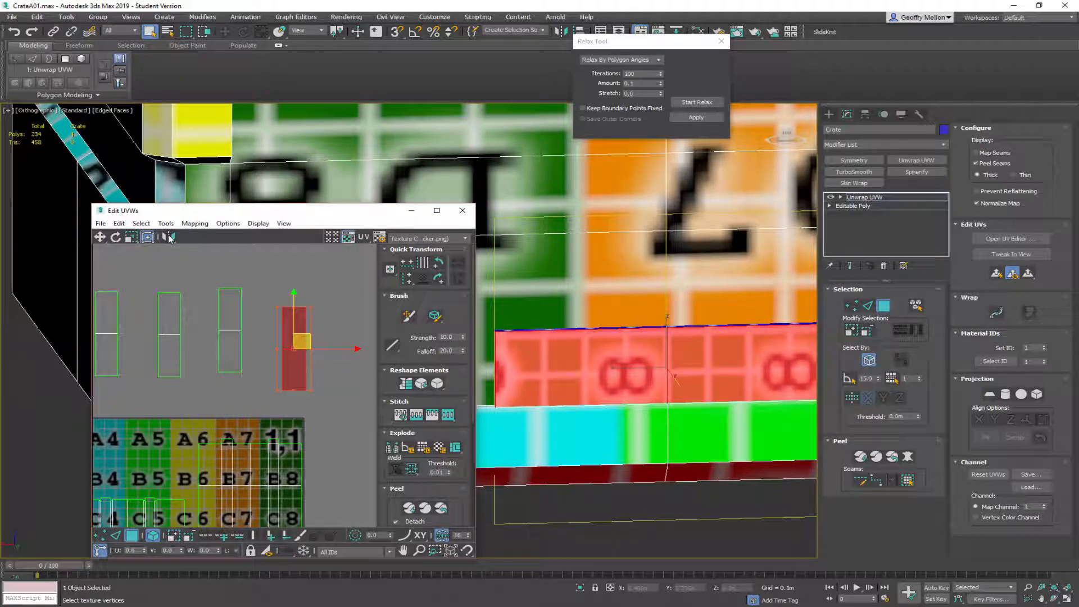
Relax the UV shell second from the right, belonging to an upper plate, by polygon angles
middle_click_drag(231, 330, 272, 324)
left_click(272, 312)
scroll(624, 357, "down", 8)
middle_click_drag(657, 277, 829, 314, "alt")
scroll(650, 269, "up", 5)
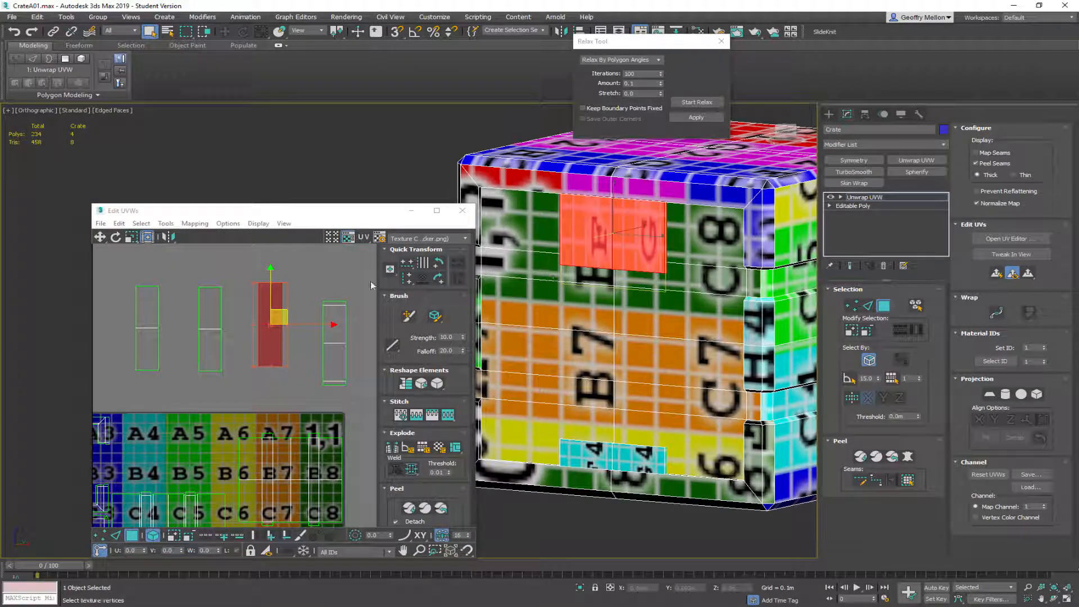
left_click(693, 105)
left_click(694, 104)
Mirror the opposite side's upper plate shell in the UV editor and relax it by polygon angles
mouse_move(240, 318)
middle_mouse_down()
mouse_move(267, 270)
mouse_move(250, 309)
middle_mouse_up()
key("ctrl+z")
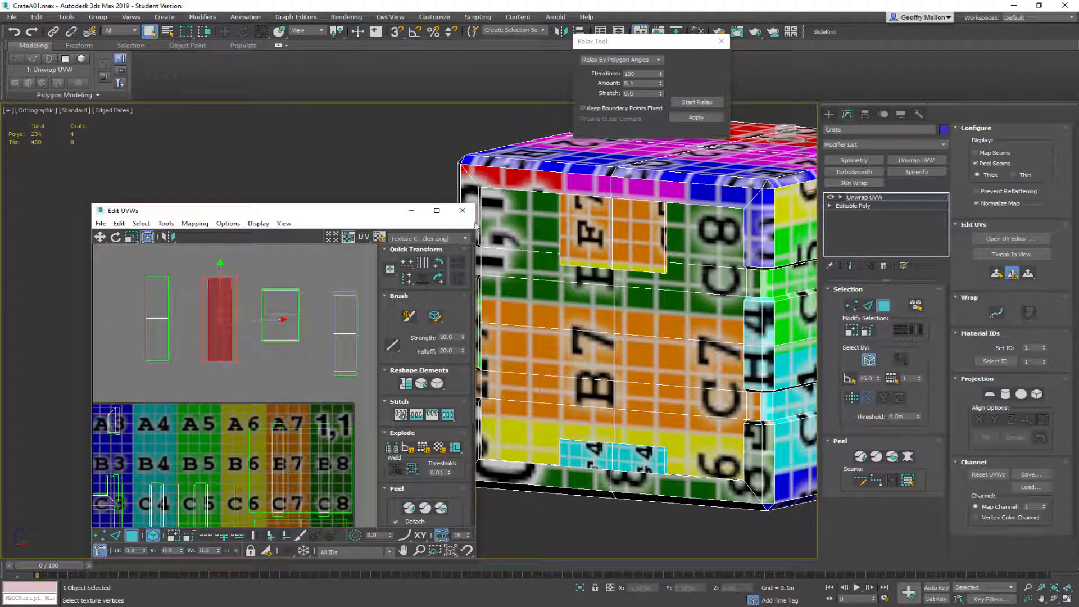
middle_click_drag(660, 313, 390, 302, "alt")
left_click(170, 237)
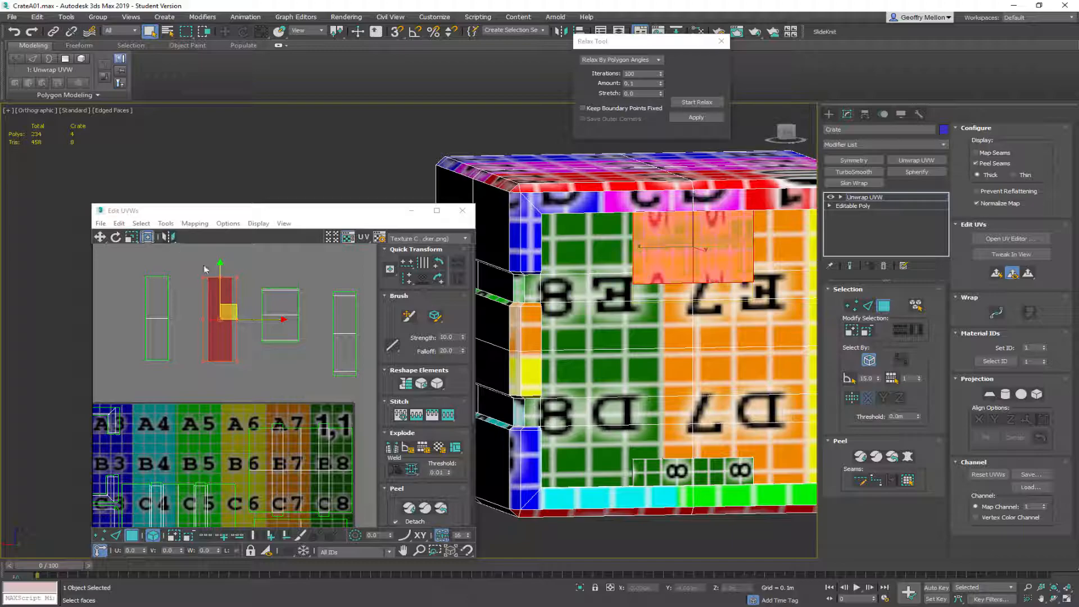
left_click(709, 104)
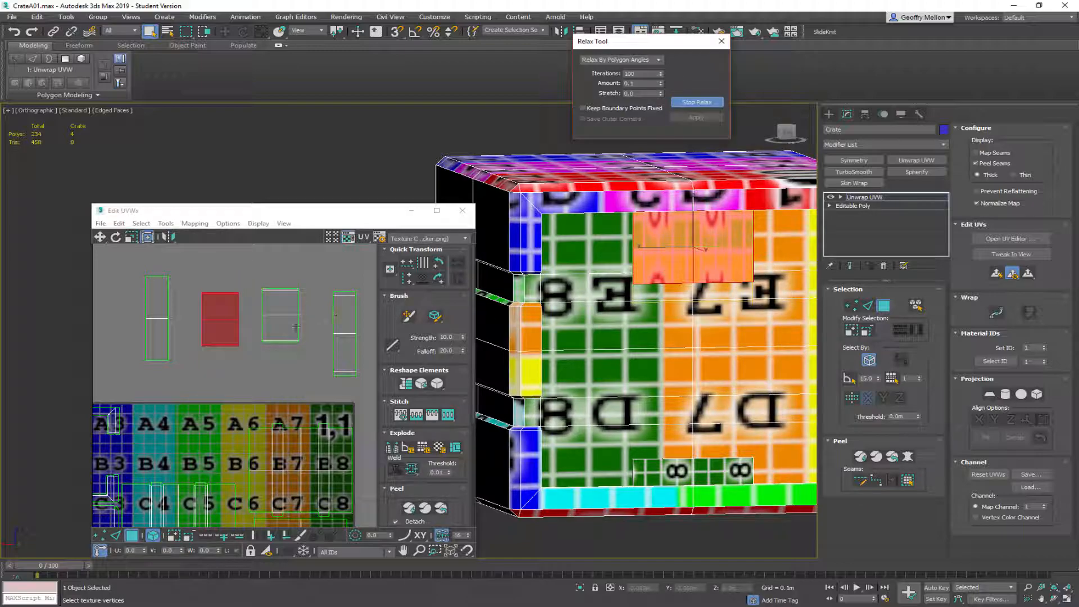
left_click(267, 280)
Select the remaining lower plate's UV shell and examine its checker texture on the crate and the surrounding shells
left_click(148, 328)
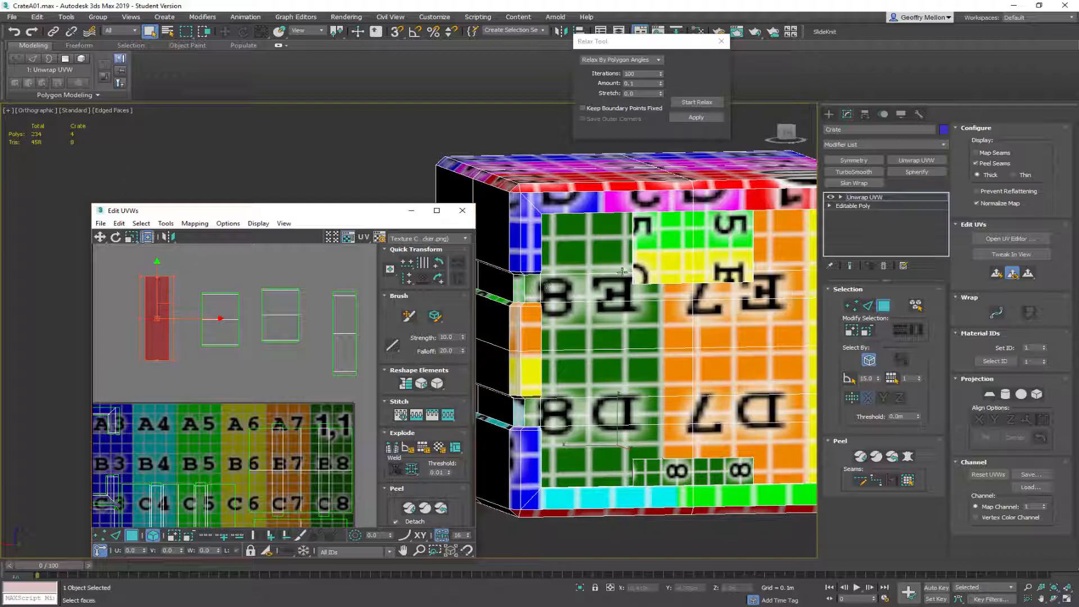
middle_click_drag(565, 316, 787, 325, "alt")
scroll(168, 326, "down", 3)
middle_click_drag(209, 328, 314, 309)
scroll(312, 309, "up", 2)
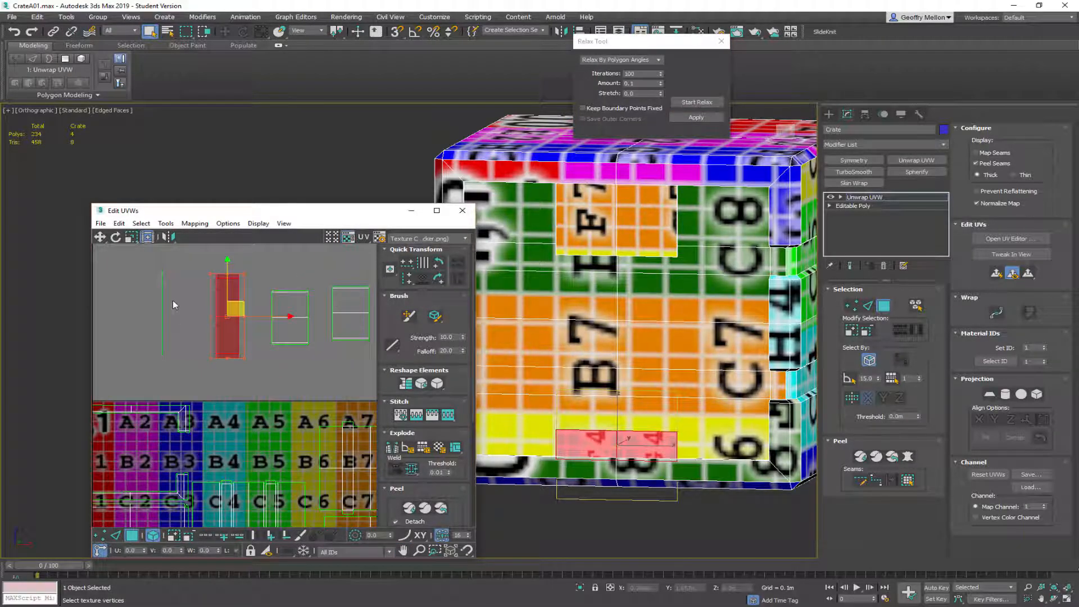
scroll(175, 308, "up", 2)
scroll(225, 304, "down", 5)
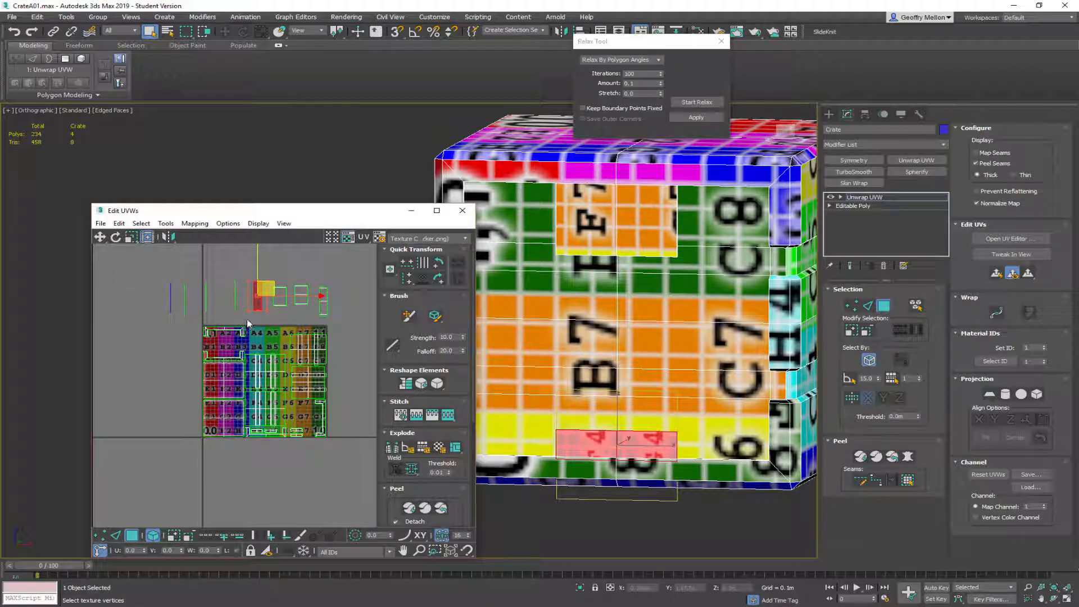
Select all the detached thin strip shells and relax them by polygon angles
left_click_drag(248, 322, 242, 323)
left_click(700, 103)
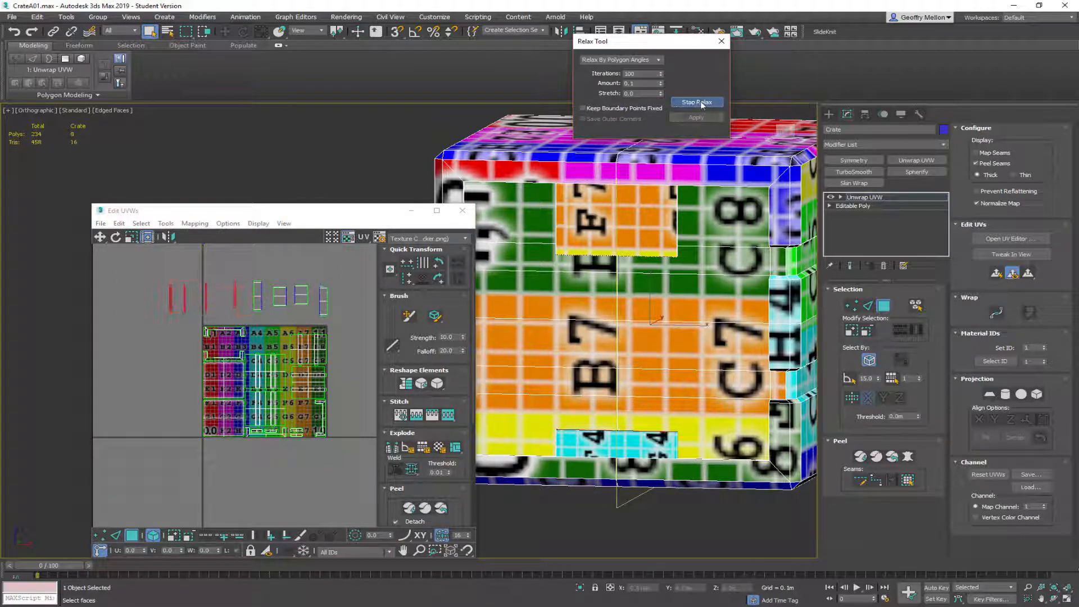
scroll(183, 285, "up", 5)
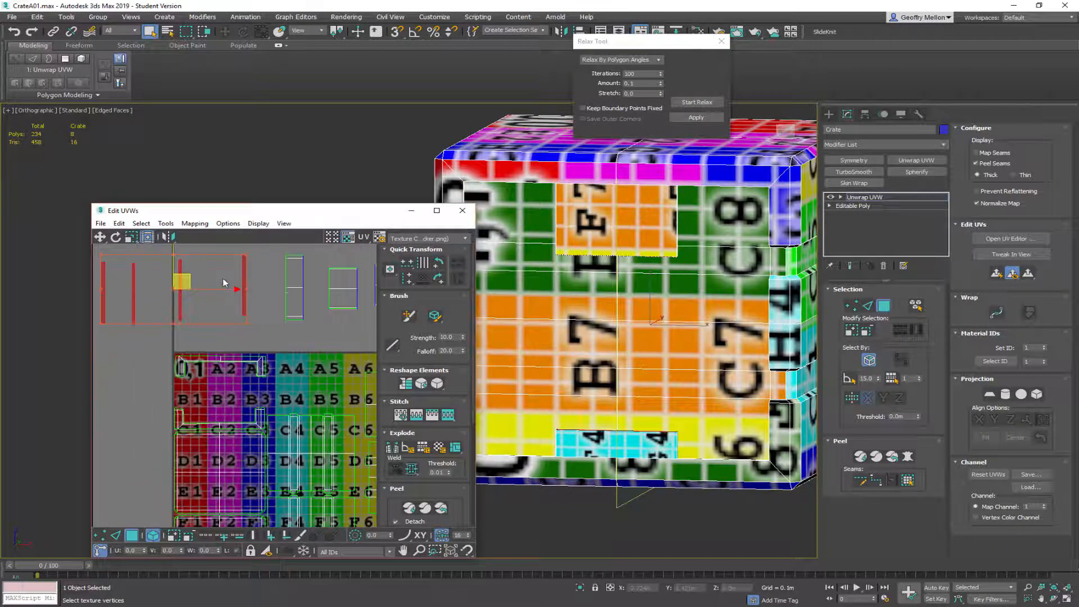
middle_click_drag(266, 296, 271, 329)
Select the thin strip shell nearest the plate shells and locate its polygons on the crate
left_click(286, 284)
left_click_drag(230, 362, 230, 362)
middle_click_drag(667, 345, 568, 314, "alt")
middle_click_drag(698, 310, 636, 378, "alt")
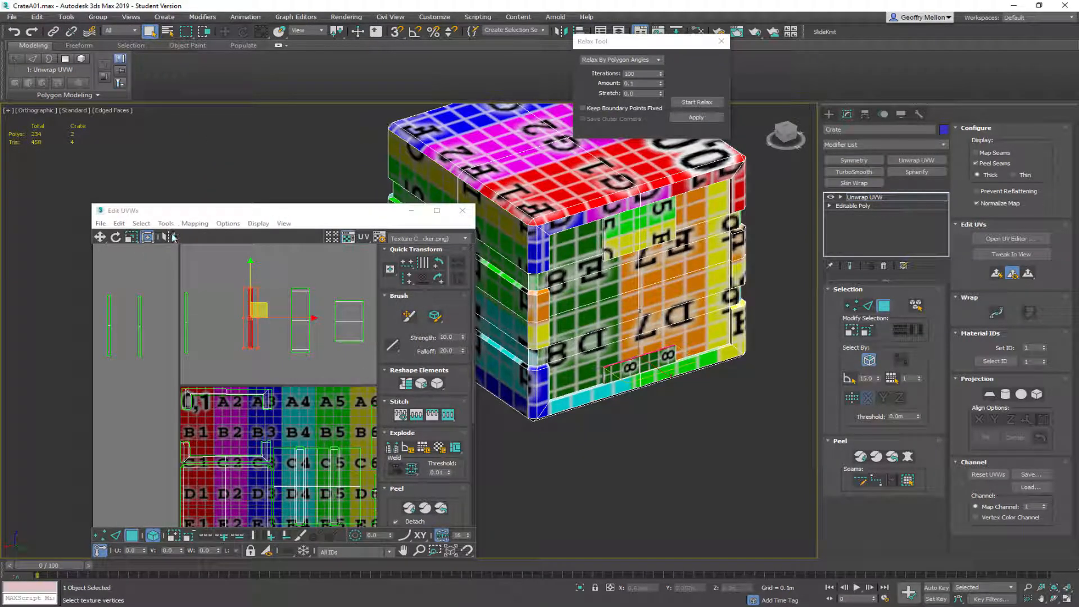
middle_click_drag(272, 314, 148, 298)
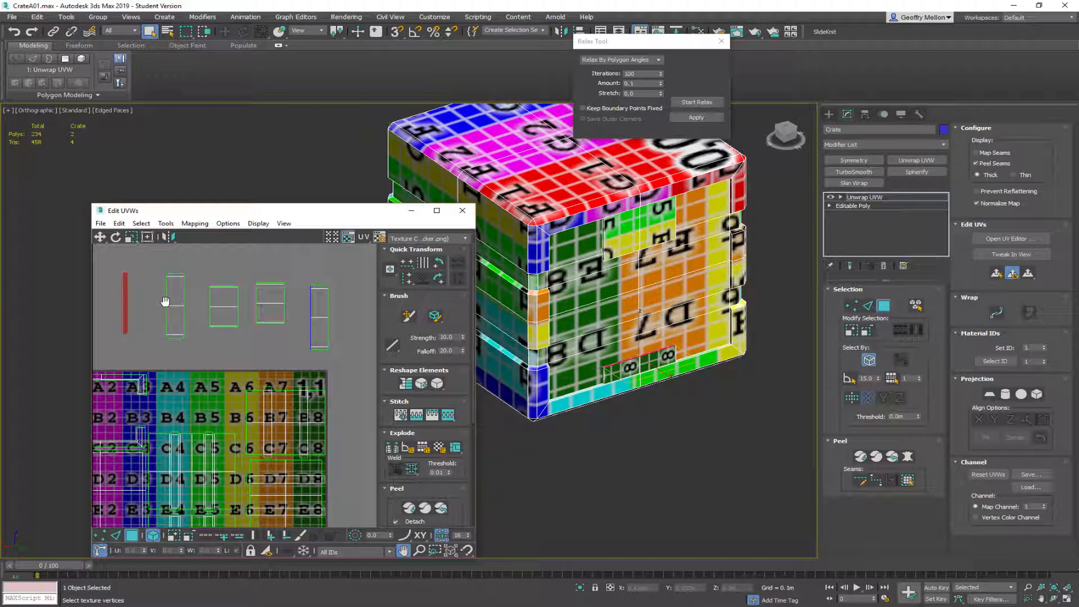
Try to stitch the thin strip shell onto the outermost plate shell along the plate's long edge
key("2")
left_click(311, 312)
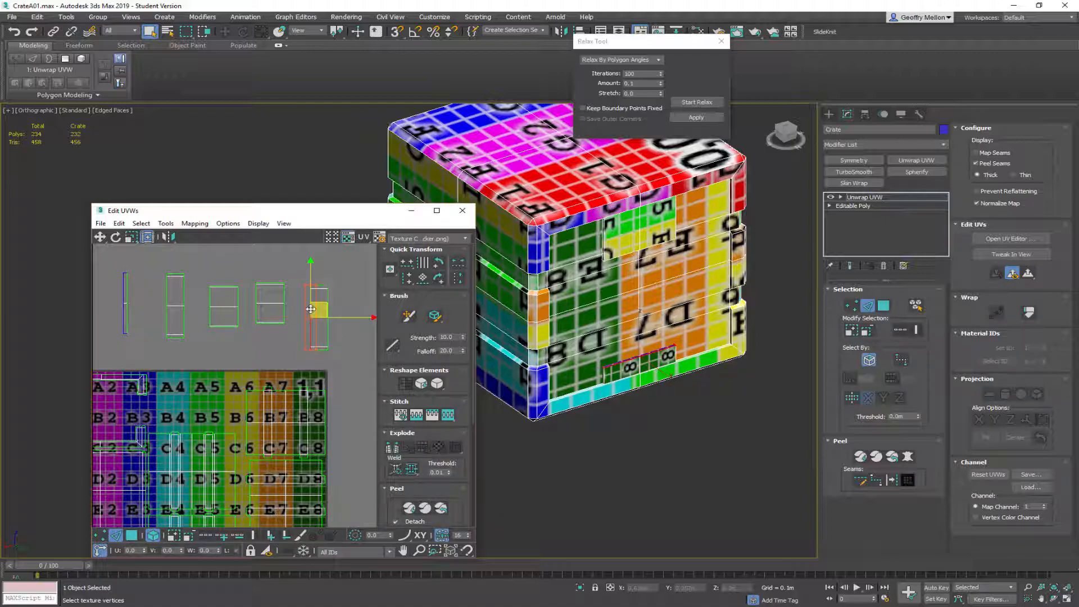
right_click(353, 309)
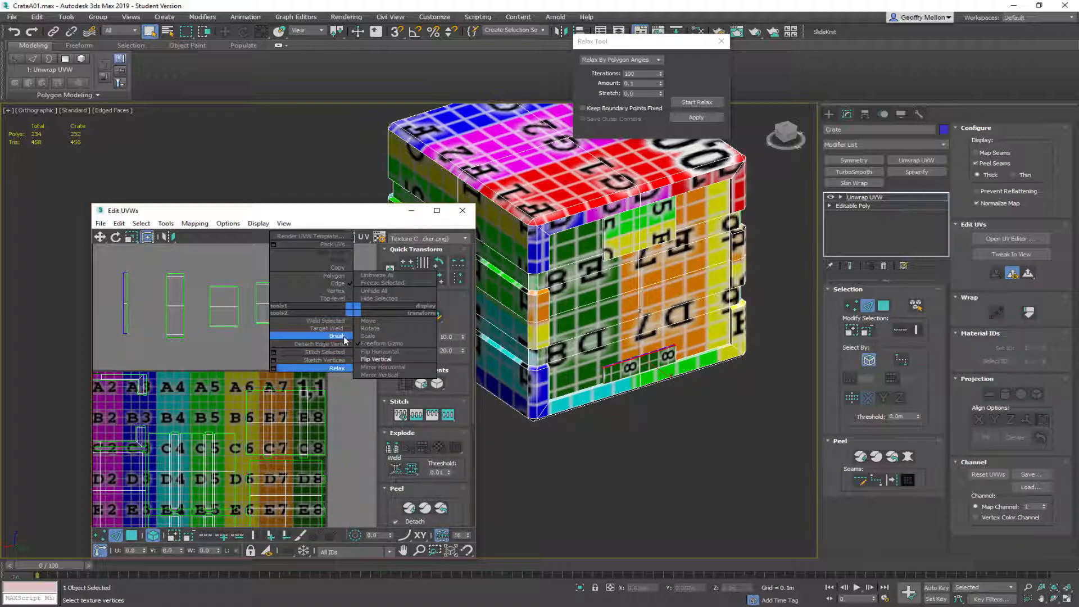
left_click(345, 344)
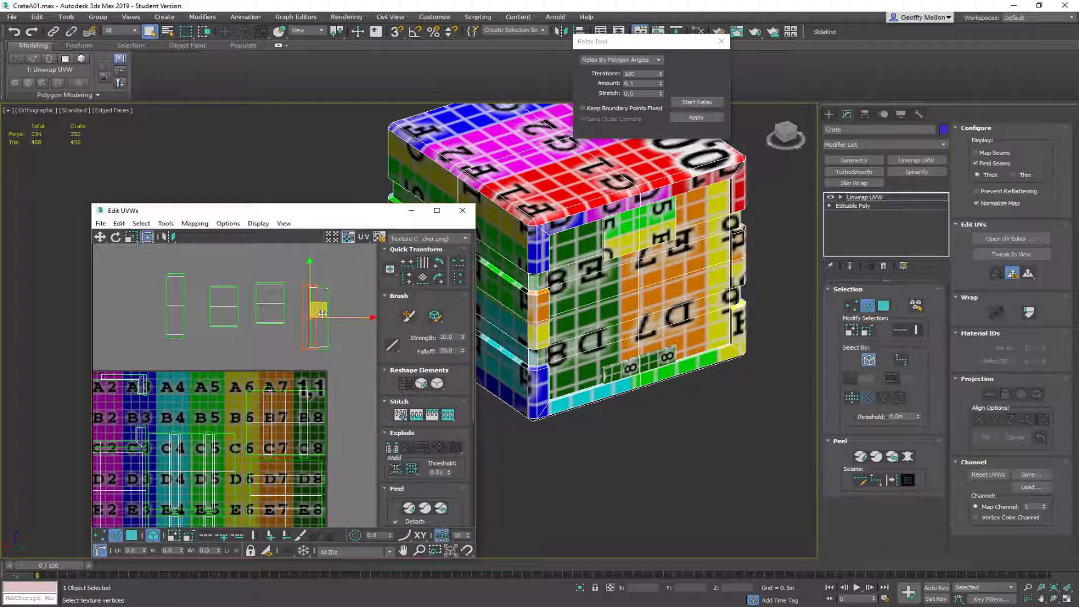
Turn off element selection and try to stitch the strip using an individually picked segment of the outermost plate's long edge
scroll(236, 312, "up", 3)
left_click_drag(268, 269, 368, 423)
left_click(152, 537)
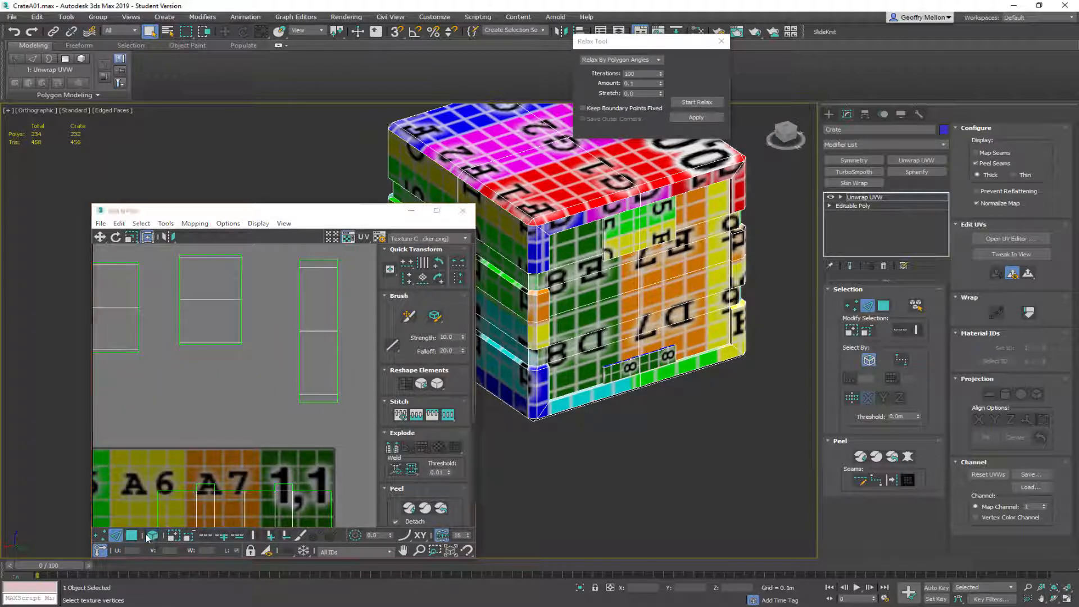
left_click(287, 332)
left_click(300, 363)
right_click(225, 355)
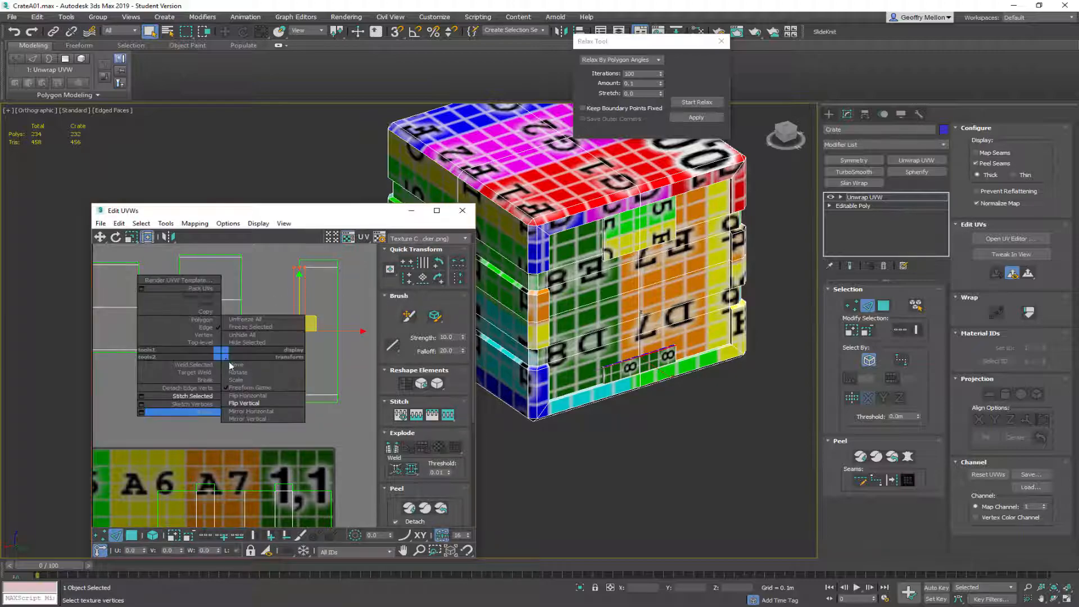
left_click(200, 397)
scroll(264, 376, "down", 3)
scroll(226, 359, "up", 2)
middle_click_drag(293, 341, 258, 345)
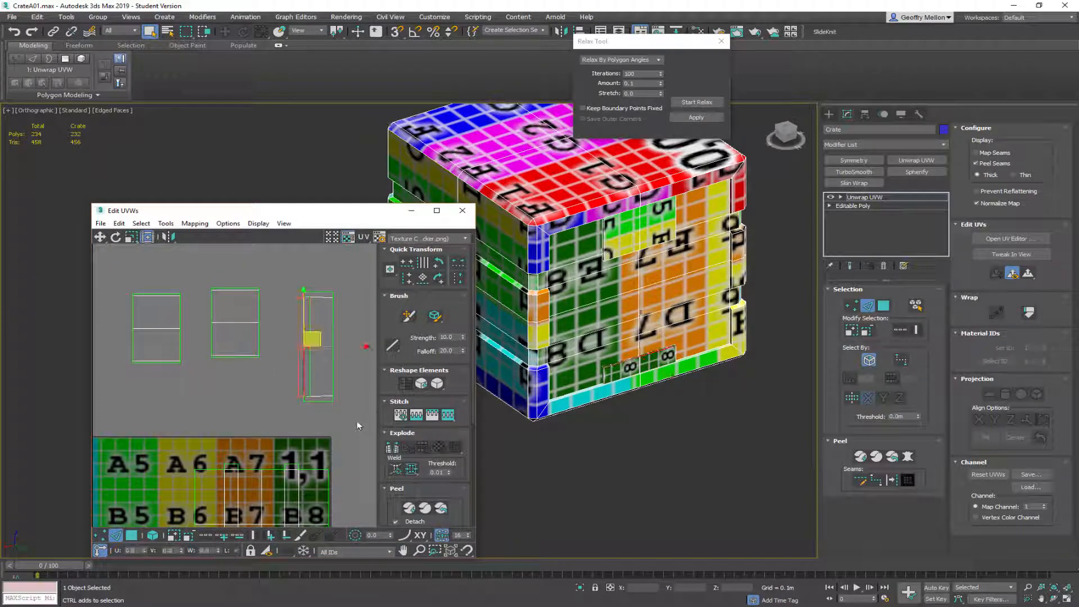
middle_click_drag(269, 379, 287, 378)
scroll(288, 378, "down", 2)
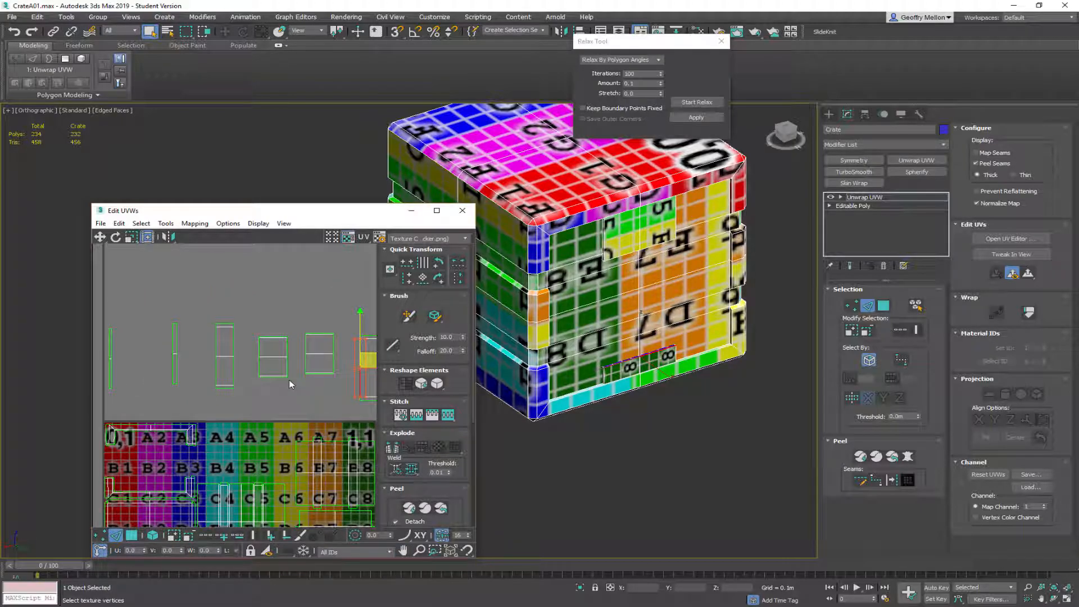
Stitch the matching thin strip to the outermost plate shell using both segments of the plate's long edge
key("alt+l")
left_click_drag(160, 409, 161, 410)
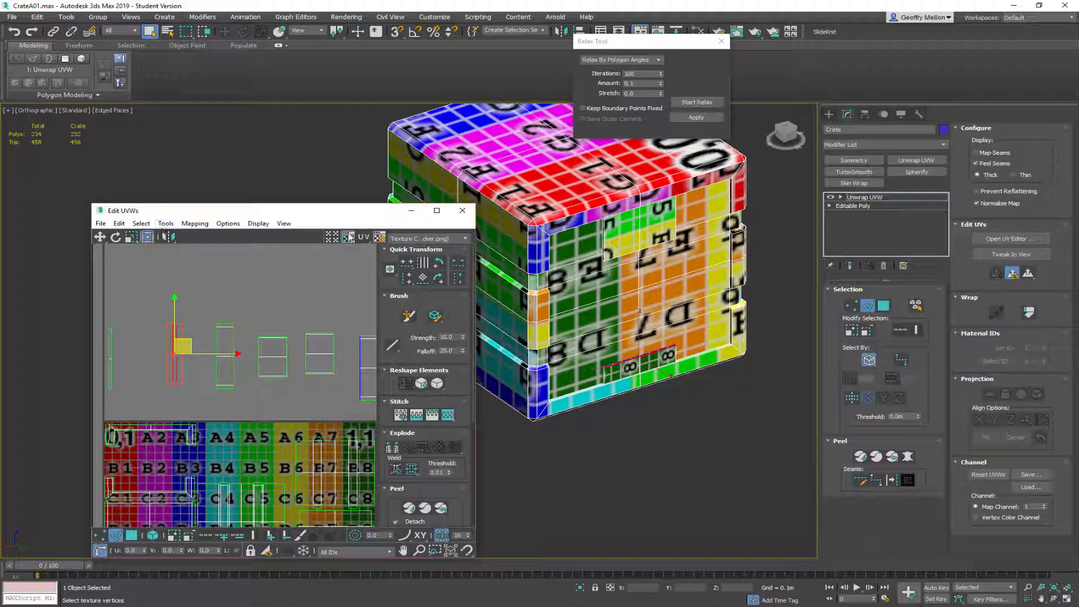
middle_click_drag(375, 364, 245, 325)
left_click(225, 324)
scroll(204, 344, "up", 2)
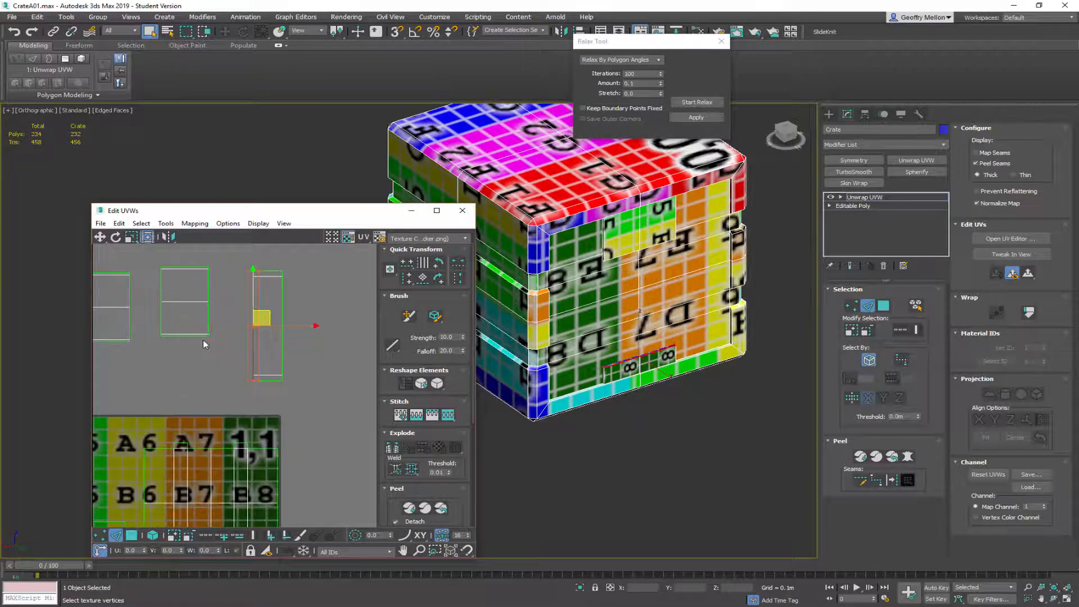
left_click(228, 291)
left_click(256, 307)
left_click(256, 354, "ctrl")
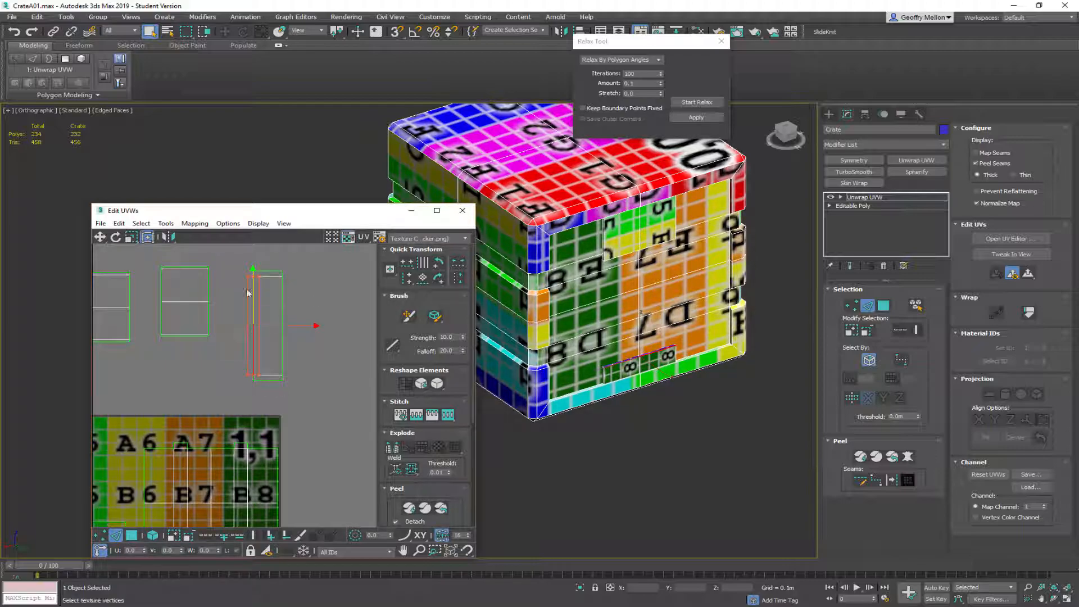
right_click(315, 287)
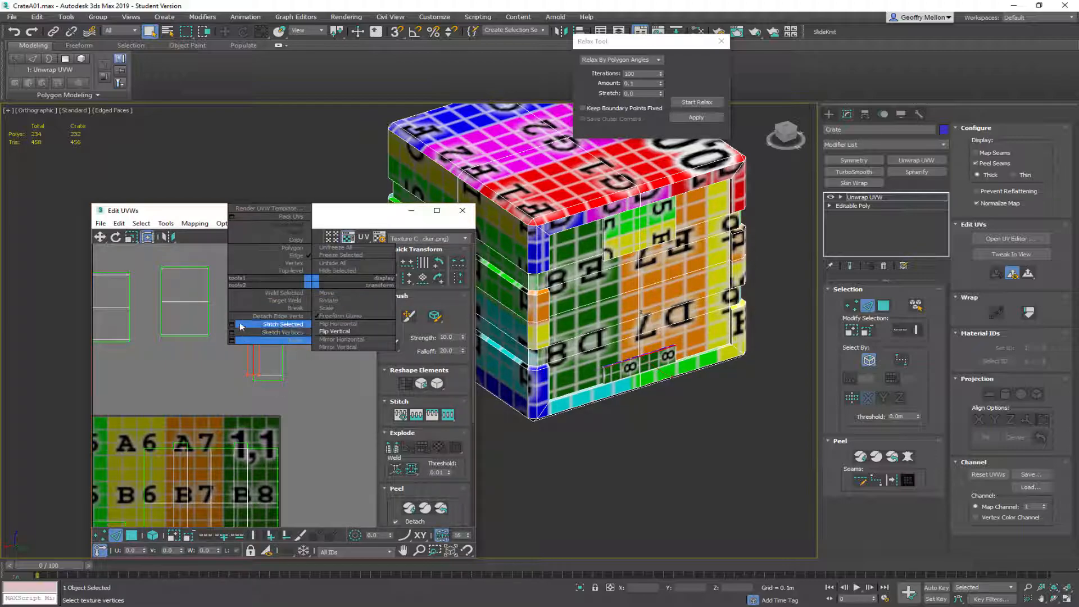
left_click(266, 325)
middle_click_drag(306, 360, 326, 351)
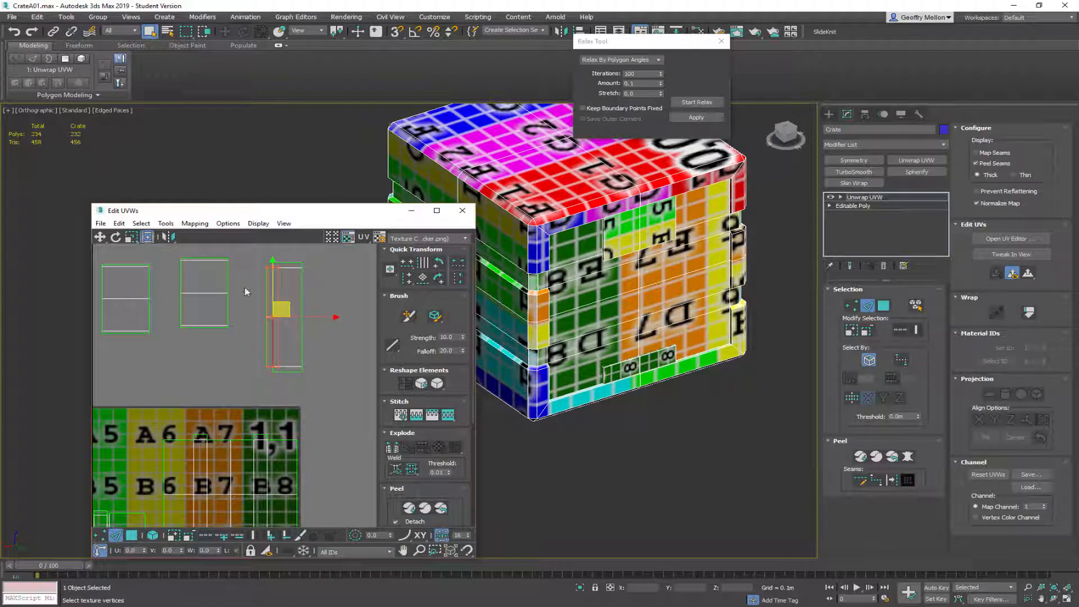
Preview stitching one long-edge segment of the neighbouring plate shell to its strip with aligned and scaled clusters
middle_click_drag(195, 355, 255, 366)
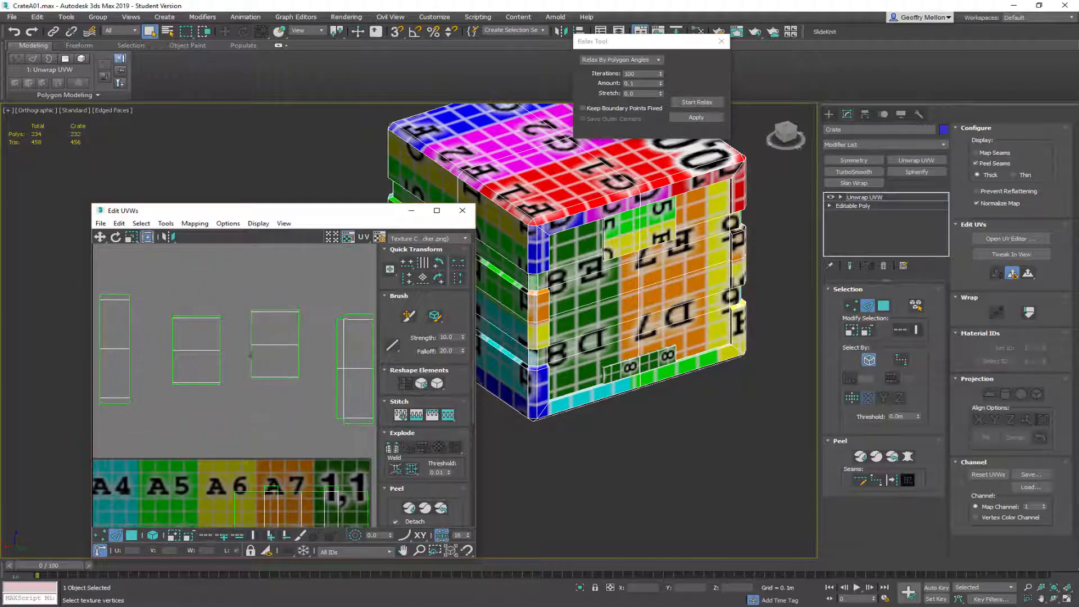
left_click(253, 359)
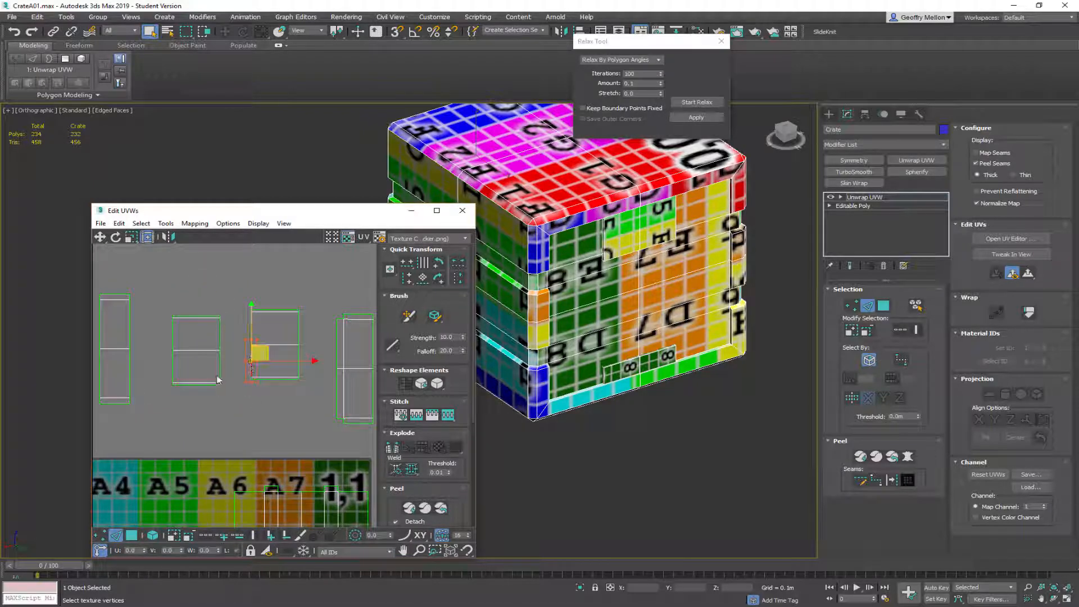
scroll(255, 357, "down", 3)
scroll(303, 342, "up", 2)
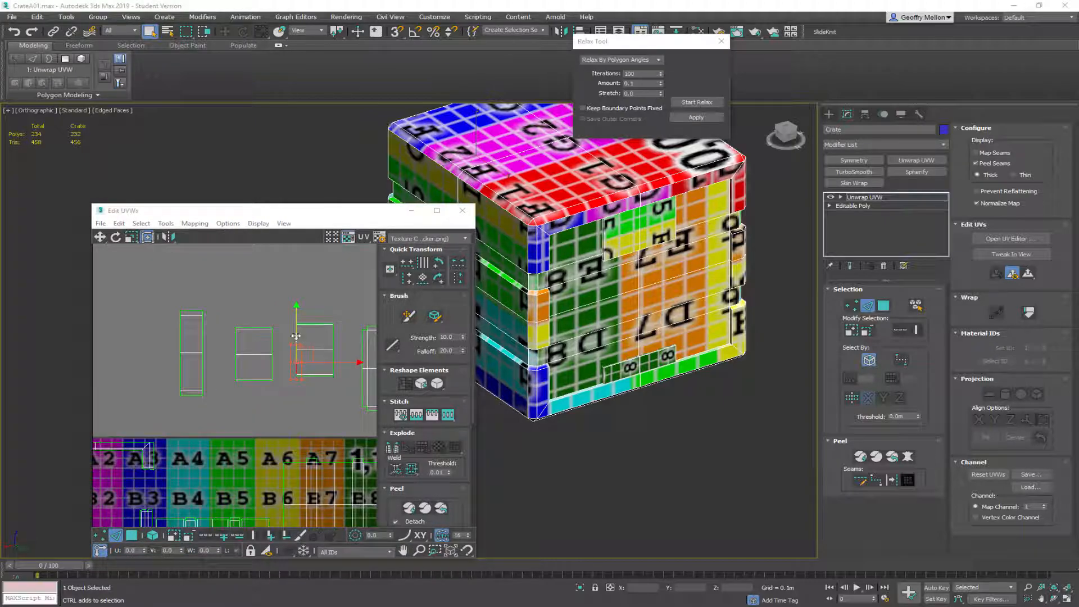
scroll(270, 330, "up", 4)
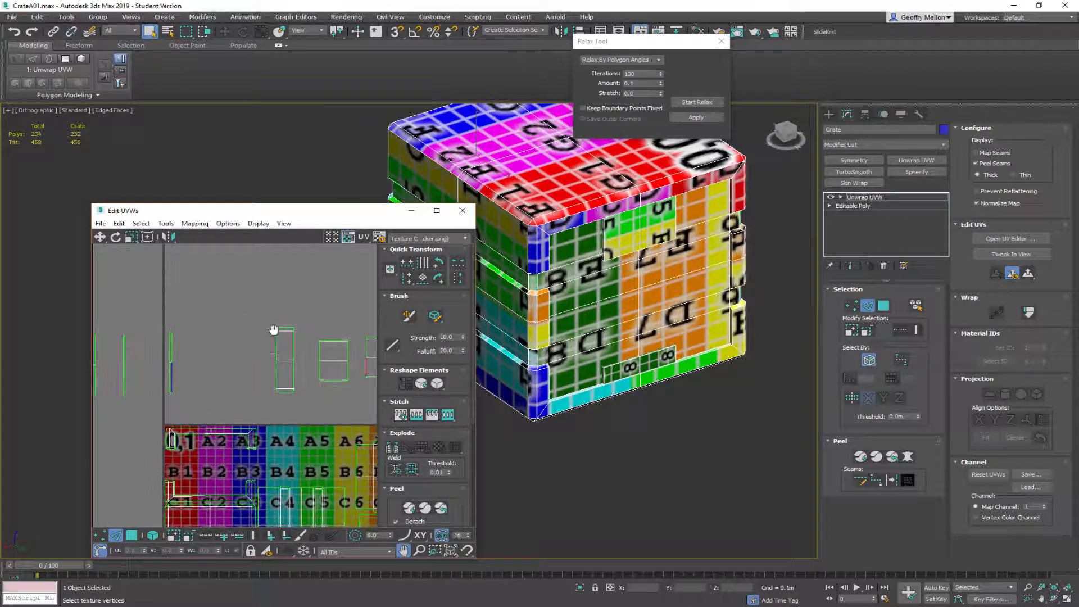
left_click(241, 328)
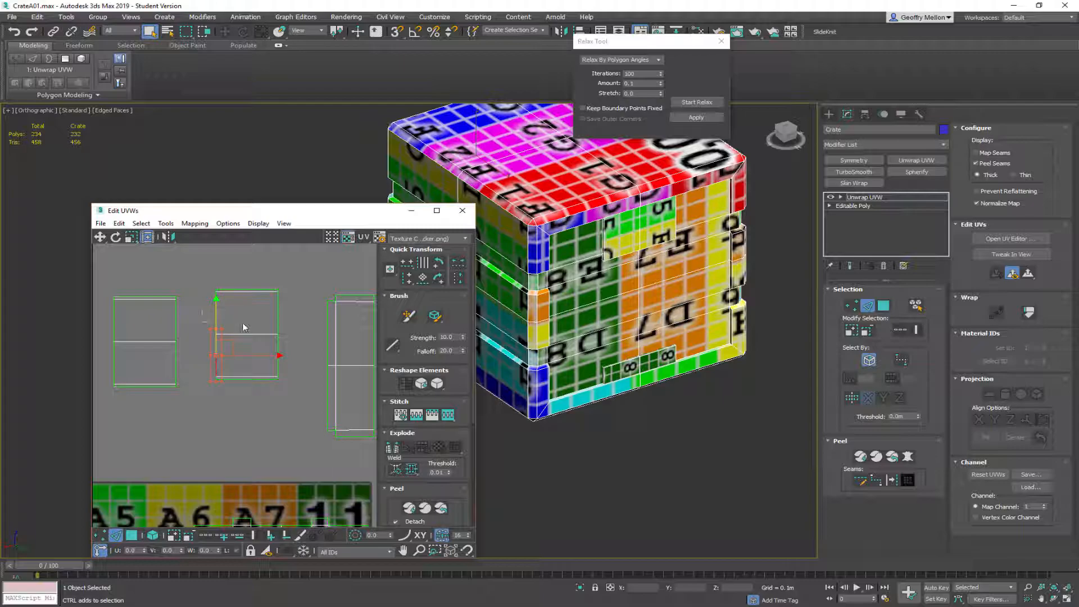
right_click(235, 263)
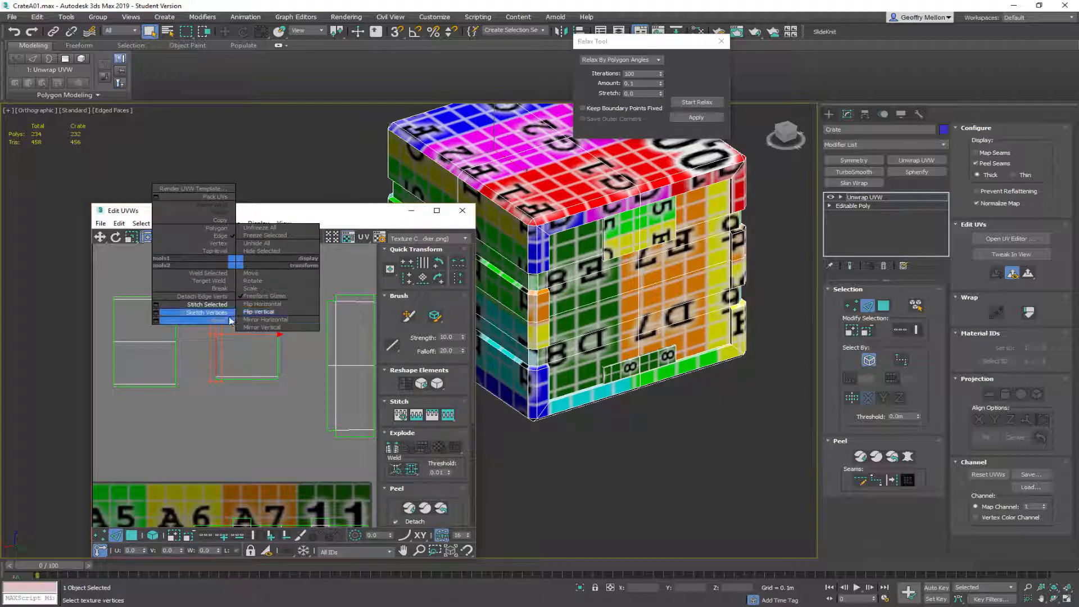
left_click(155, 305)
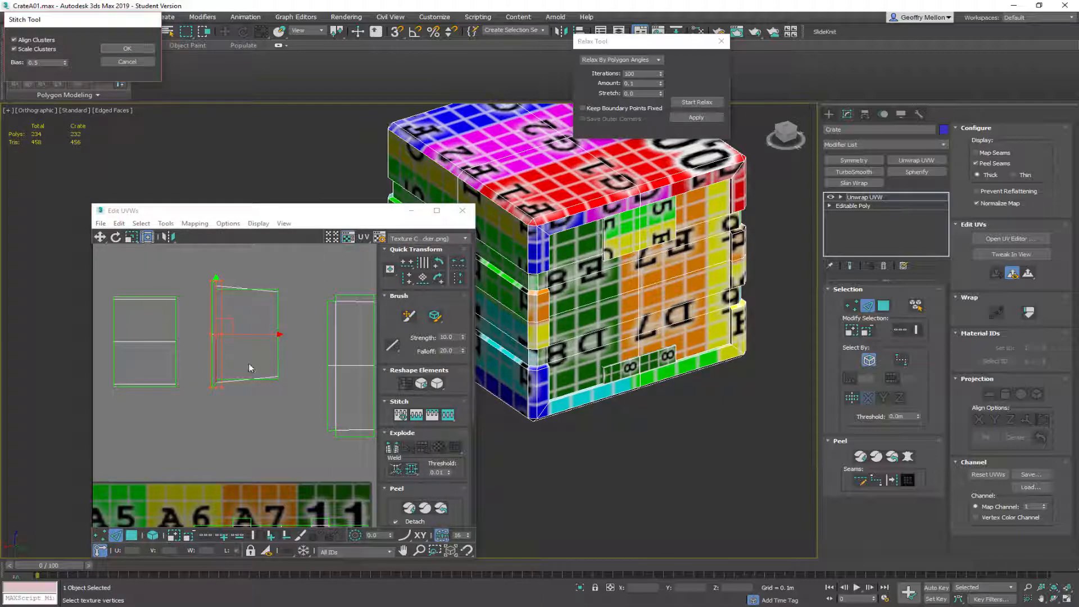
left_click(128, 62)
Try to stitch both long-edge segments of the neighbouring plate shell to its thin strip, and undo the stitch
scroll(222, 308, "down", 2)
scroll(222, 308, "down", 2)
mouse_move(219, 304)
middle_mouse_down()
mouse_move(308, 314)
mouse_move(204, 305)
middle_mouse_up()
left_click_drag(92, 359, 97, 360)
right_click(188, 296)
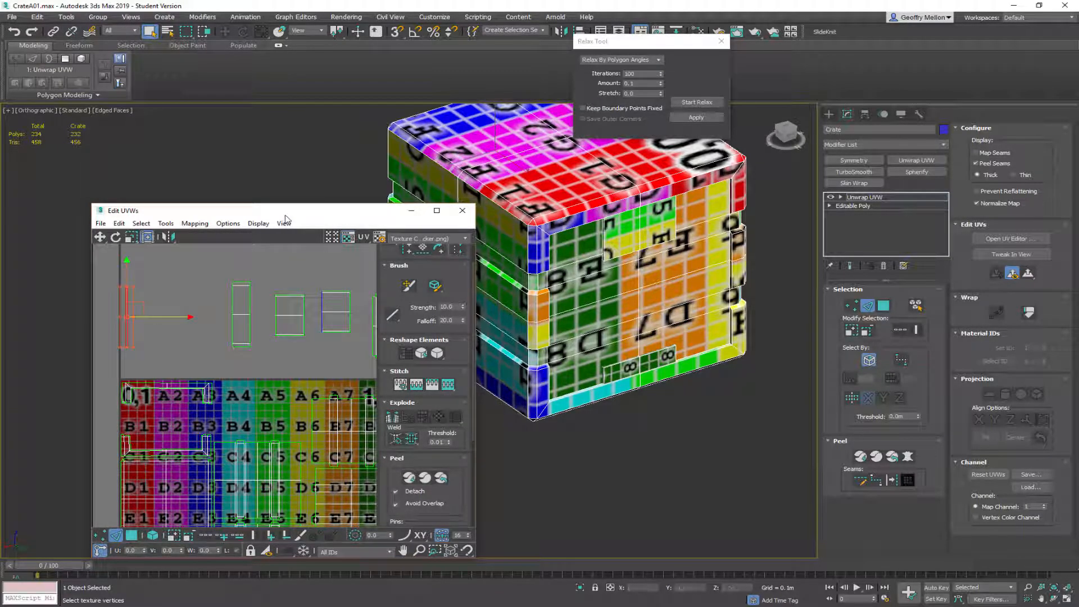
scroll(313, 280, "up", 4)
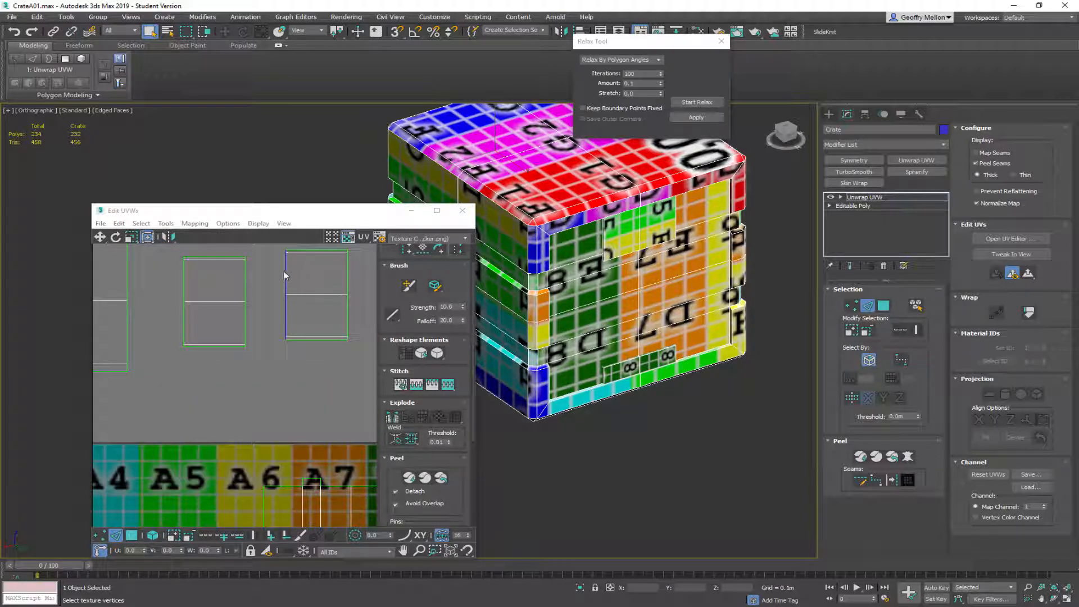
left_click(286, 273)
left_click(287, 321, "ctrl")
right_click(299, 285)
left_click(282, 334)
middle_click_drag(294, 352, 286, 397)
scroll(287, 403, "up", 3)
key("ctrl+z")
scroll(308, 354, "down", 7)
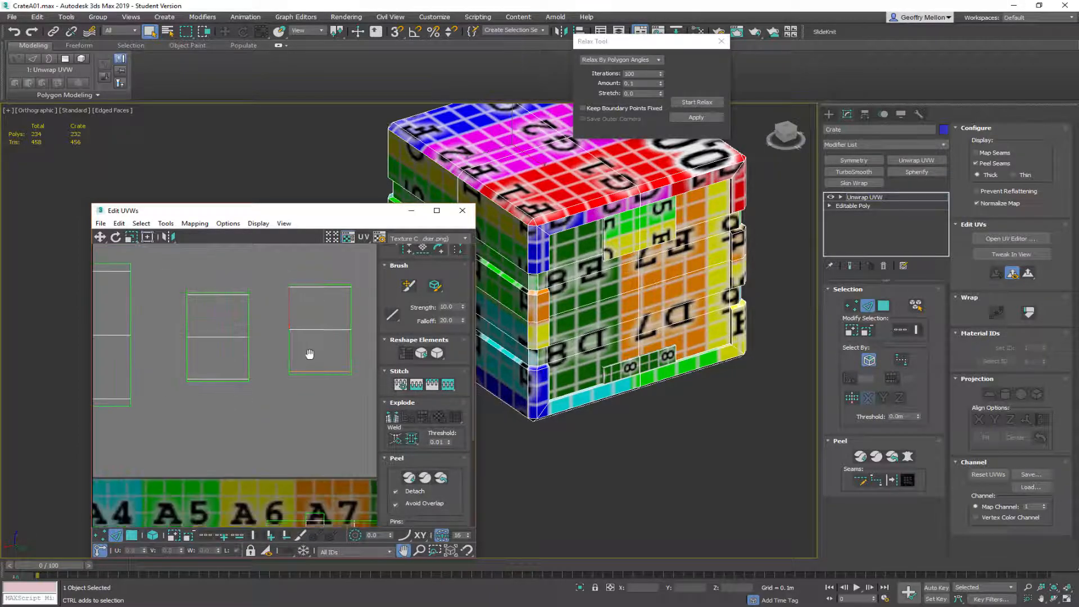
middle_click_drag(305, 350, 341, 345)
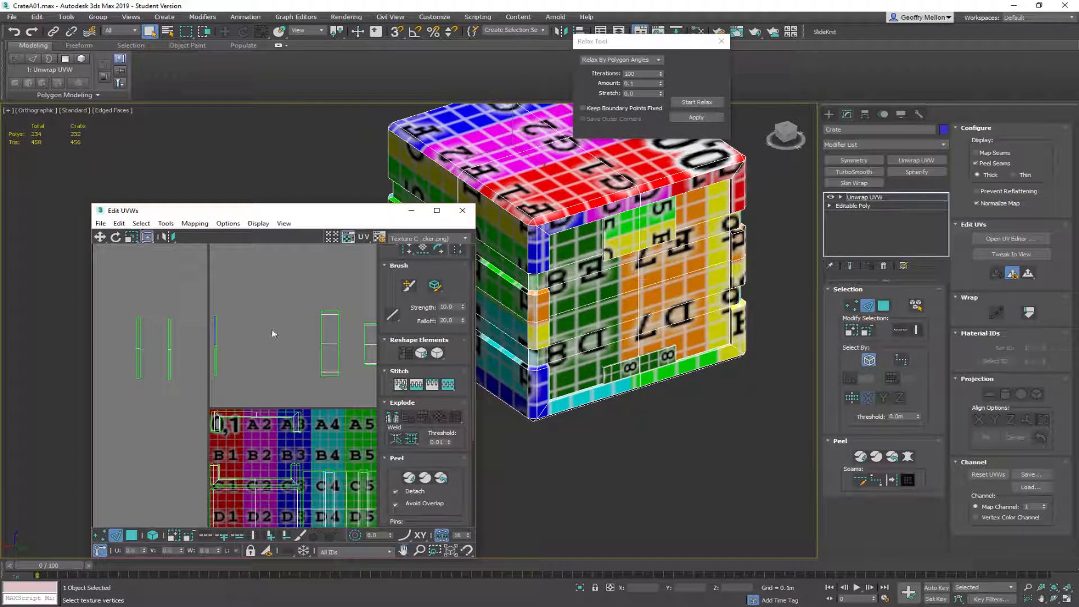
Move the thin strip matching the neighbouring plate into the gap beside that plate's long edge
left_click(216, 361)
middle_click_drag(224, 357, 176, 355)
left_click_drag(178, 328, 364, 326)
scroll(363, 327, "up", 4)
middle_click_drag(363, 325, 268, 292)
key("1")
scroll(269, 323, "up", 4)
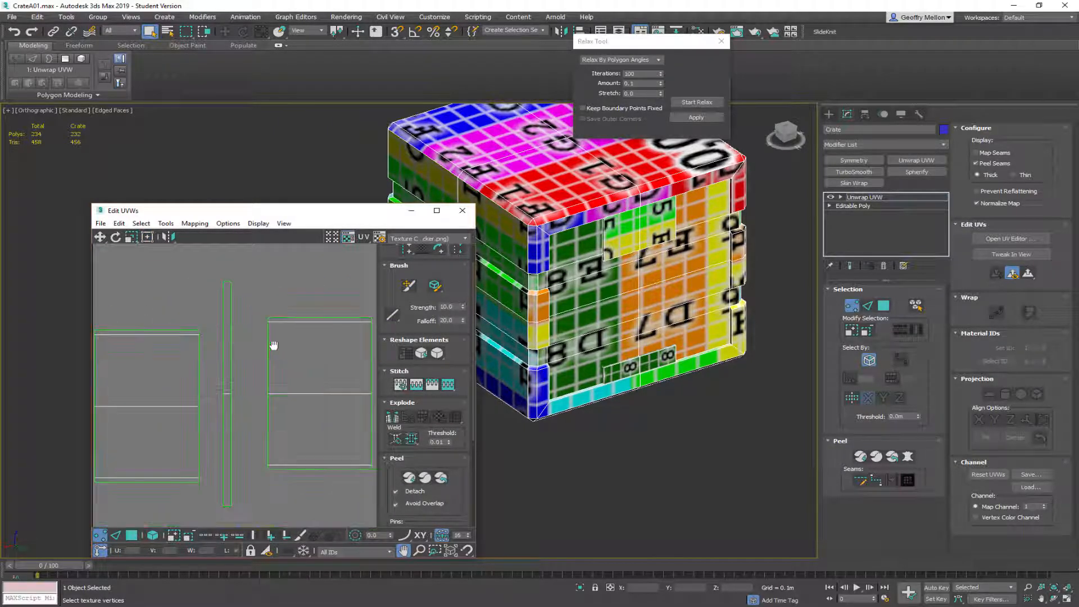
Try to stitch the plate shell to the moved strip through the vertices of their shared edge
left_click(269, 323)
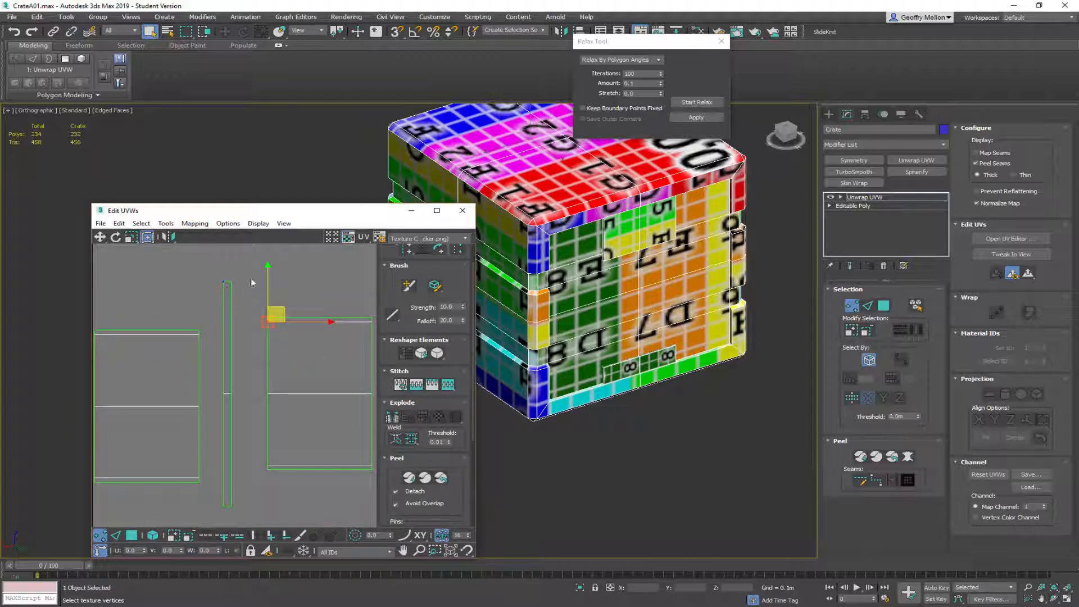
right_click(236, 304)
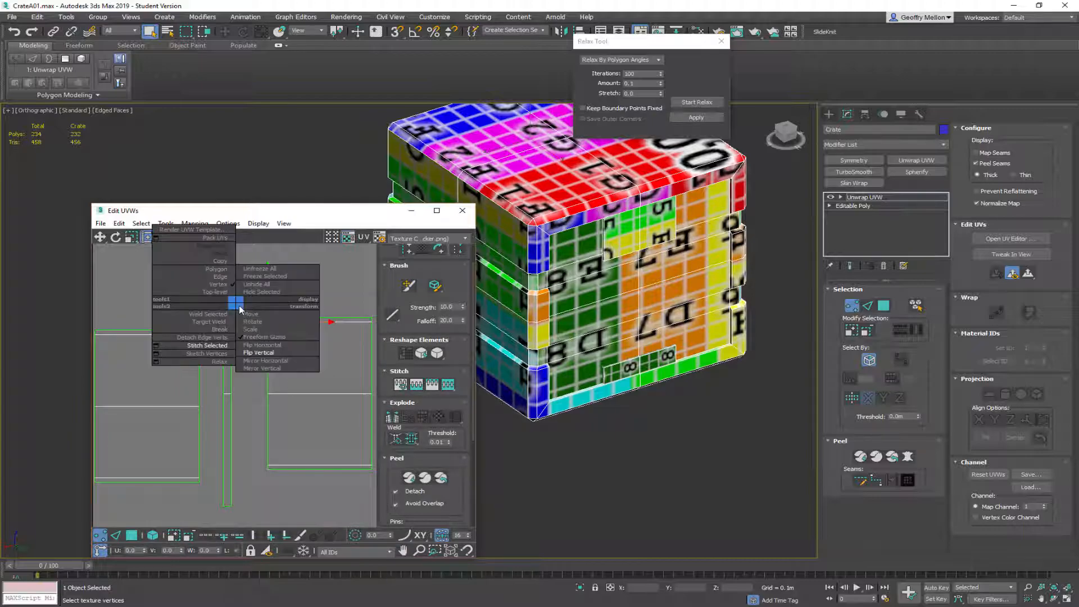
left_click(227, 355)
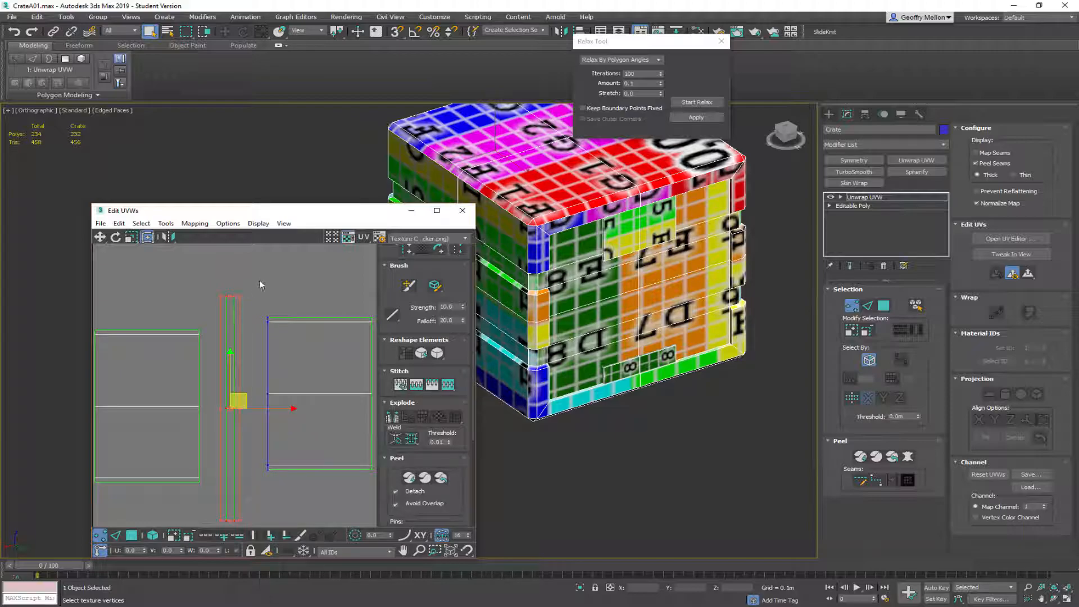
middle_click_drag(289, 304, 278, 277)
right_click(283, 272)
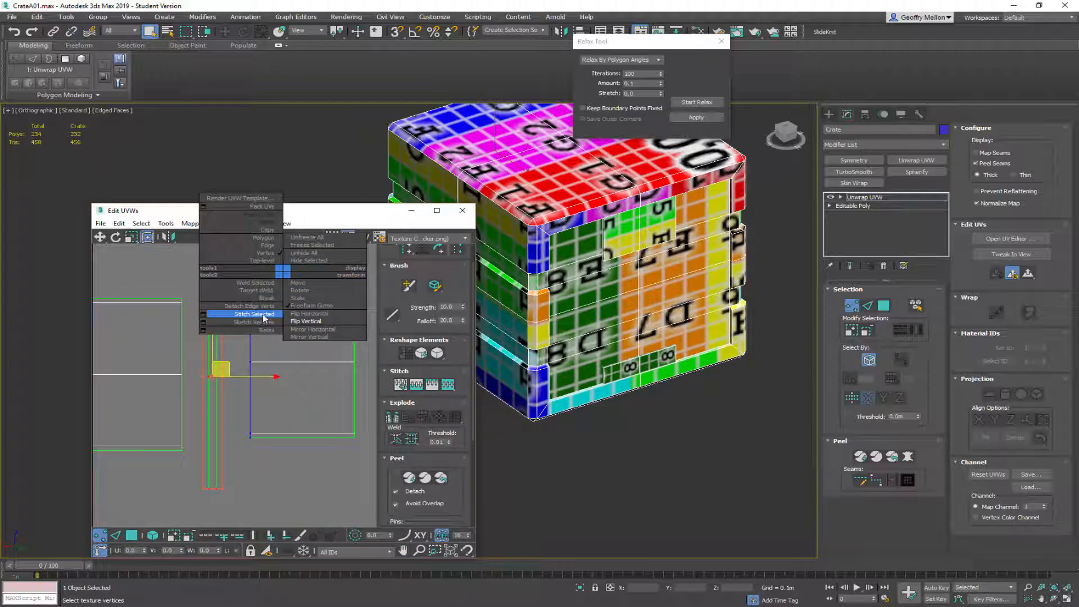
left_click(273, 410)
left_click(258, 450)
Target weld the strip's lower, upper and middle edge vertices onto the matching vertices of the plate shell
left_click(250, 433)
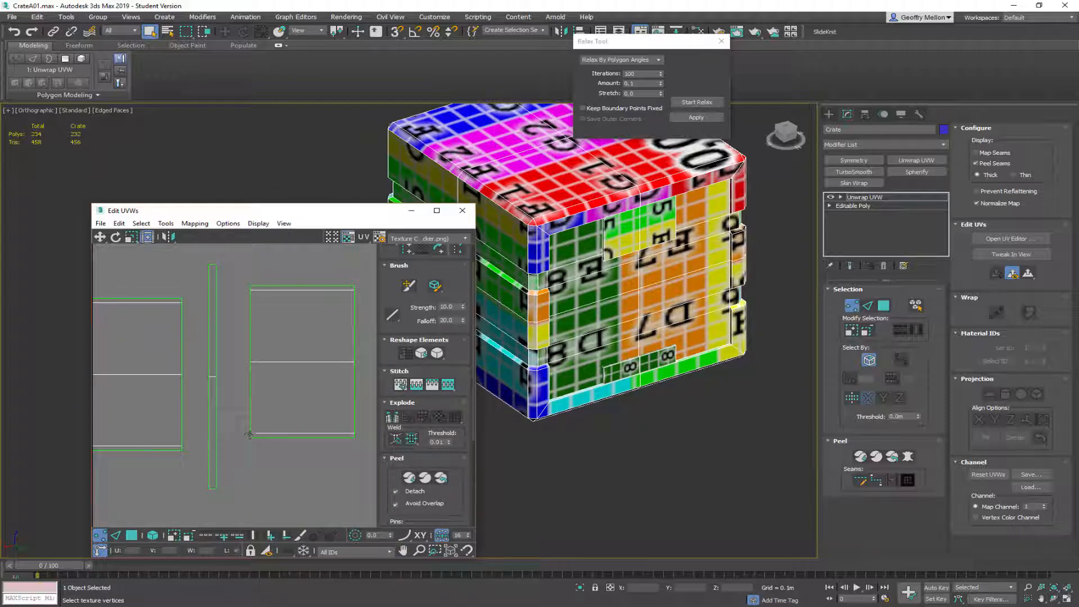
right_click(245, 324)
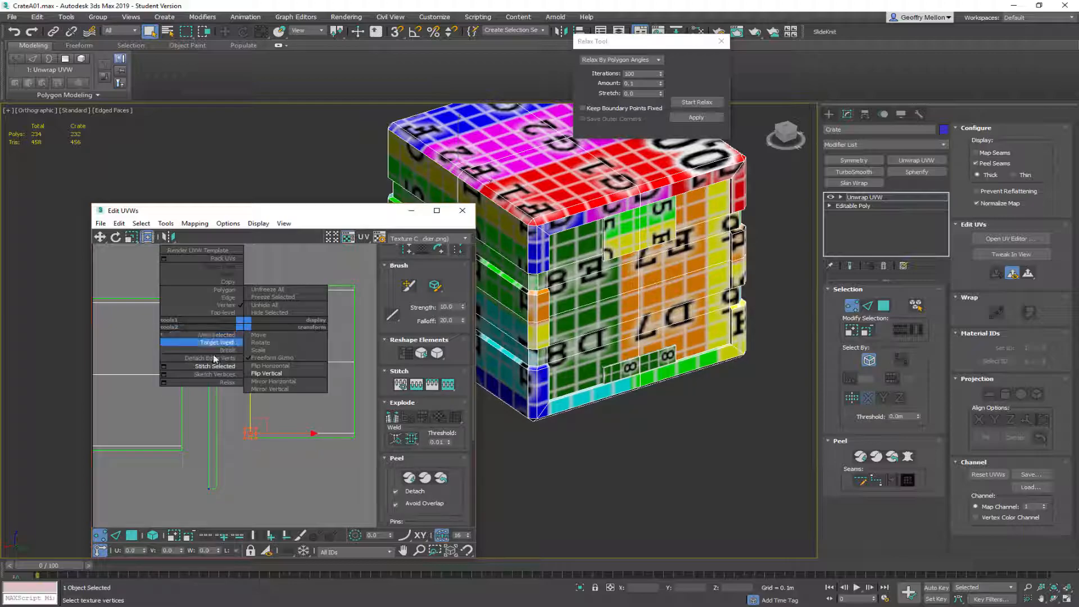
left_click(223, 348)
left_click_drag(208, 489, 256, 431)
left_click_drag(208, 269, 258, 304)
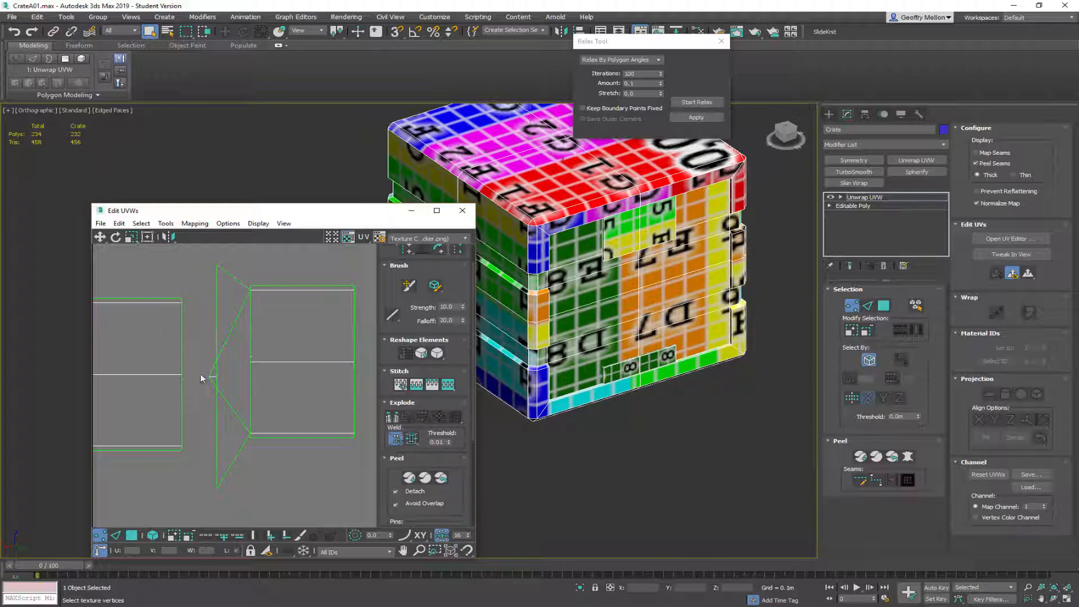
left_click_drag(210, 375, 250, 364)
Select all polygons of the welded plate and strip shell and relax them by polygon angles
scroll(283, 368, "down", 3)
right_click(278, 341)
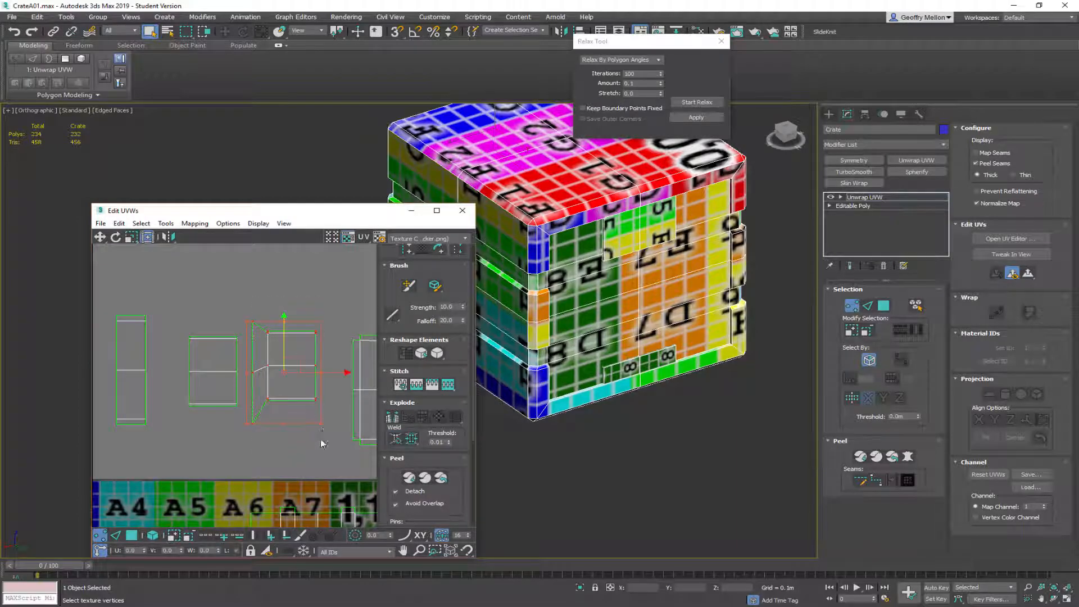
left_click_drag(319, 443, 319, 440)
key("3")
left_click_drag(242, 309, 323, 439)
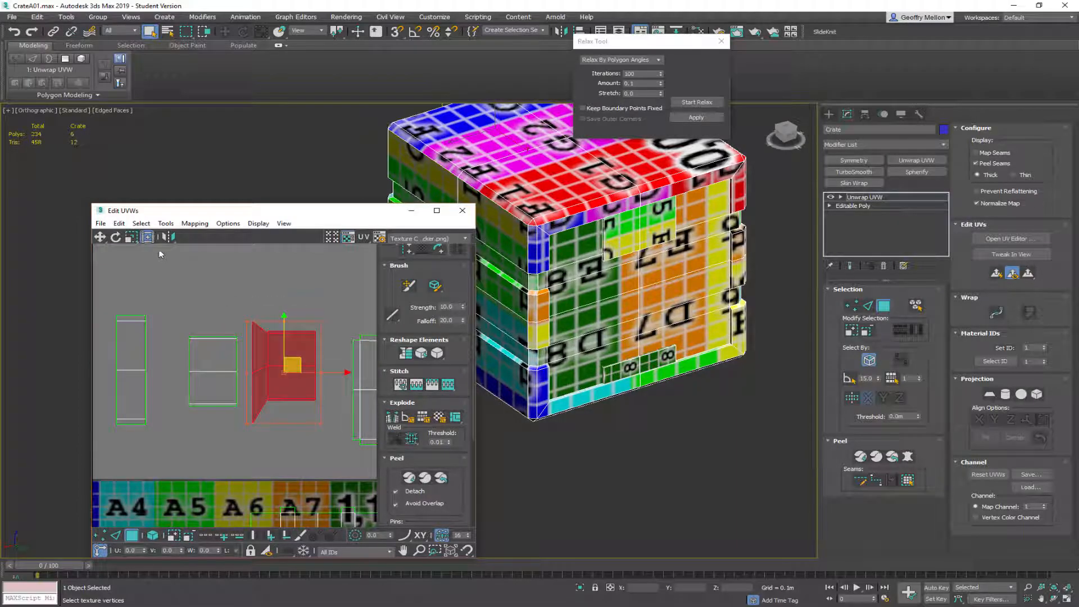
right_click(298, 309)
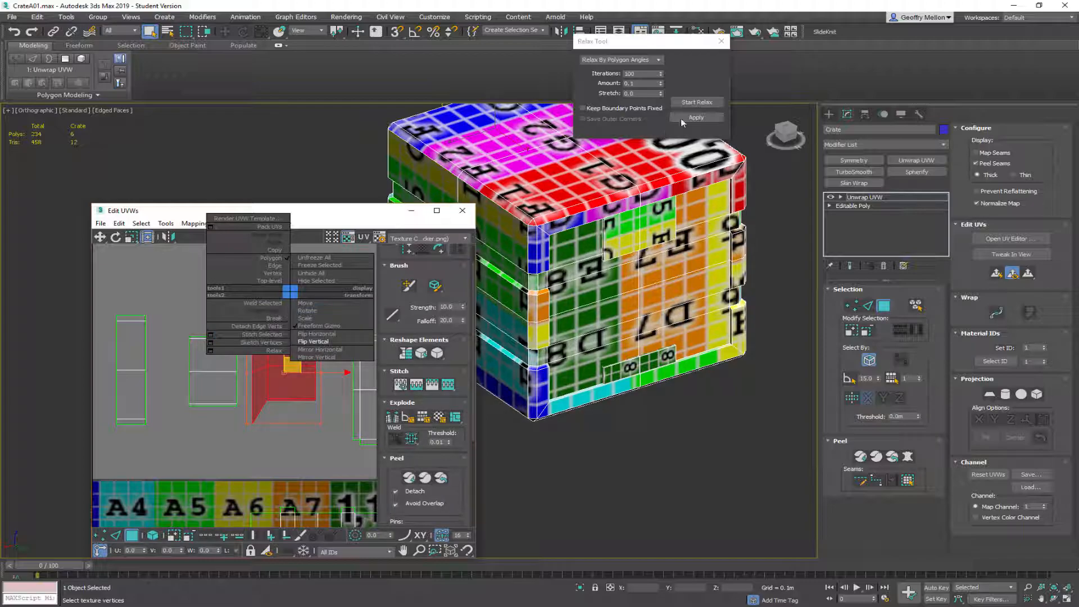
left_click(691, 104)
left_click(694, 104)
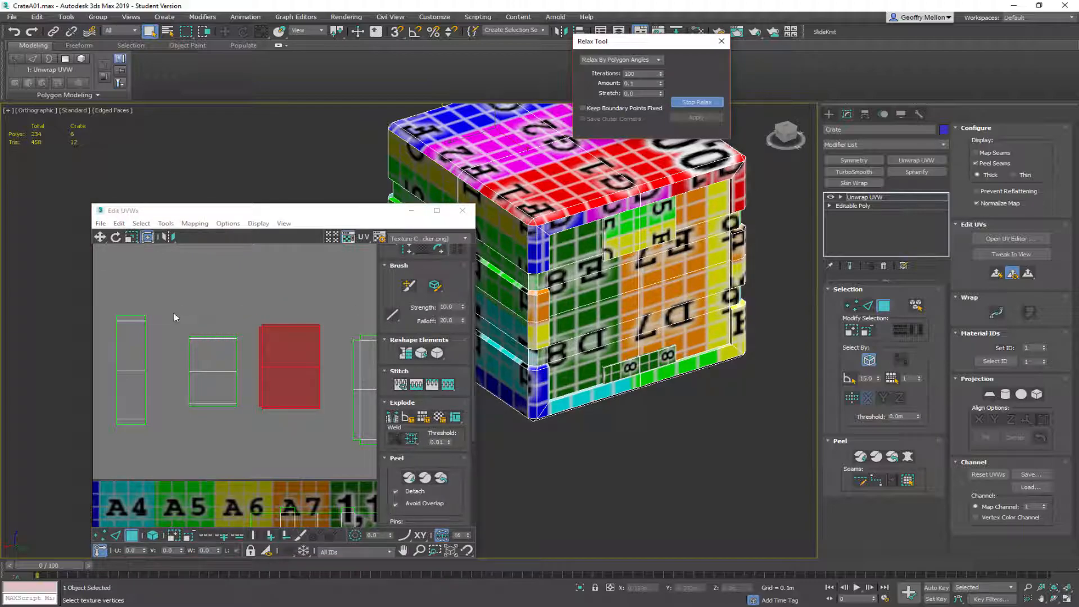
Select the polygons of the neighbouring narrow plate shell with its attached strip and relax them by polygon angles
middle_click_drag(171, 311, 46, 294)
left_click_drag(308, 447, 309, 448)
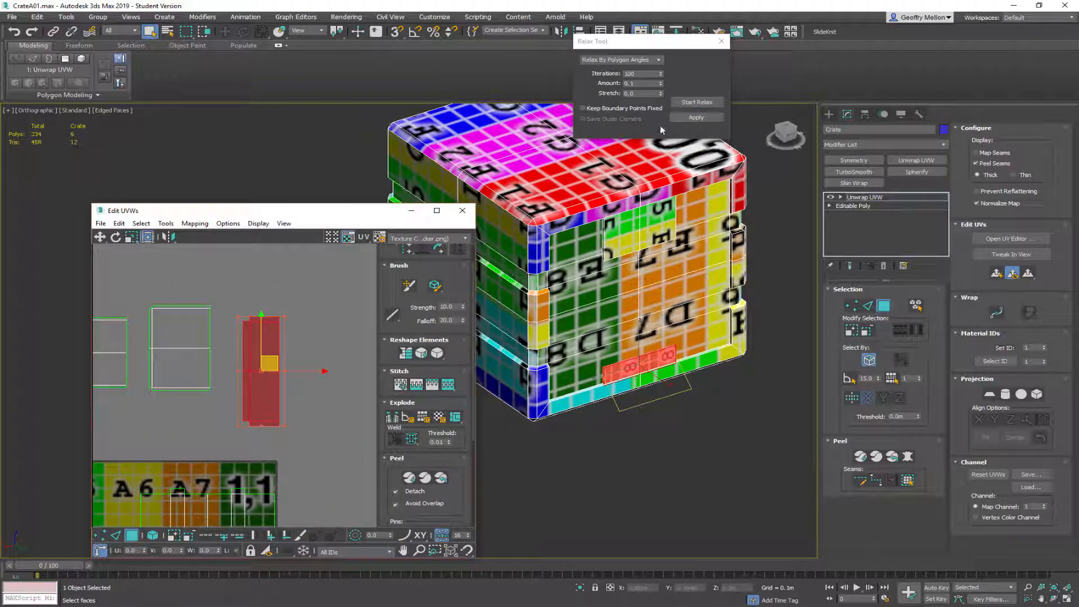
left_click(698, 107)
Move the two remaining thin strips to just above the two plate shells that still lack one
middle_click_drag(241, 354, 405, 357)
scroll(225, 331, "down", 2)
middle_click_drag(225, 332, 296, 321)
scroll(296, 320, "down", 4)
left_click_drag(195, 363, 340, 293)
scroll(348, 302, "up", 4)
middle_click_drag(347, 302, 321, 299)
left_click(322, 308)
Stitch the matching thin strip onto the long edge of the narrow plate shell
scroll(316, 320, "up", 2)
middle_click_drag(220, 379, 239, 352)
middle_click_drag(206, 396, 224, 444)
left_click(239, 293)
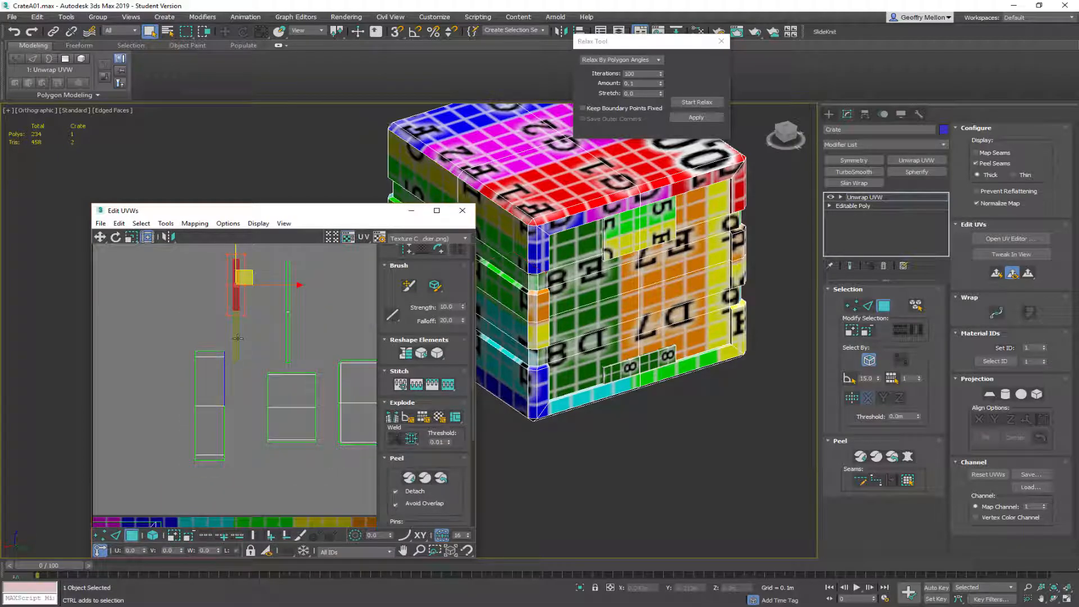
key("2")
left_click(238, 337)
left_click(224, 392)
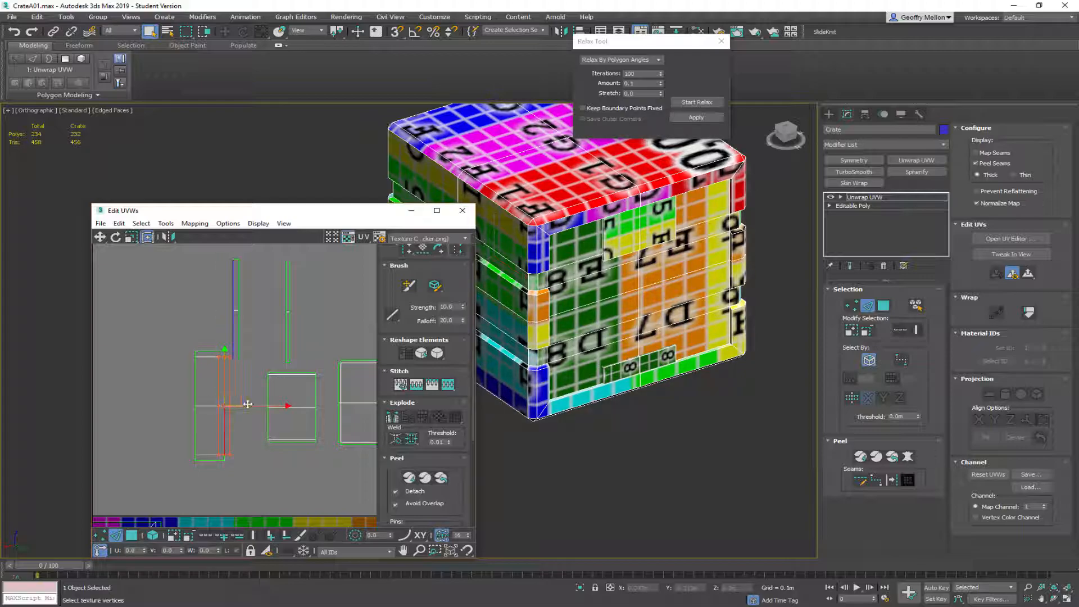
right_click(225, 427)
left_click(229, 442)
Try to stitch the remaining strip to the wider plate shell through the plate's shared edges, and undo it
middle_click_drag(296, 373, 269, 327)
left_click(217, 258)
middle_click_drag(234, 269, 183, 328)
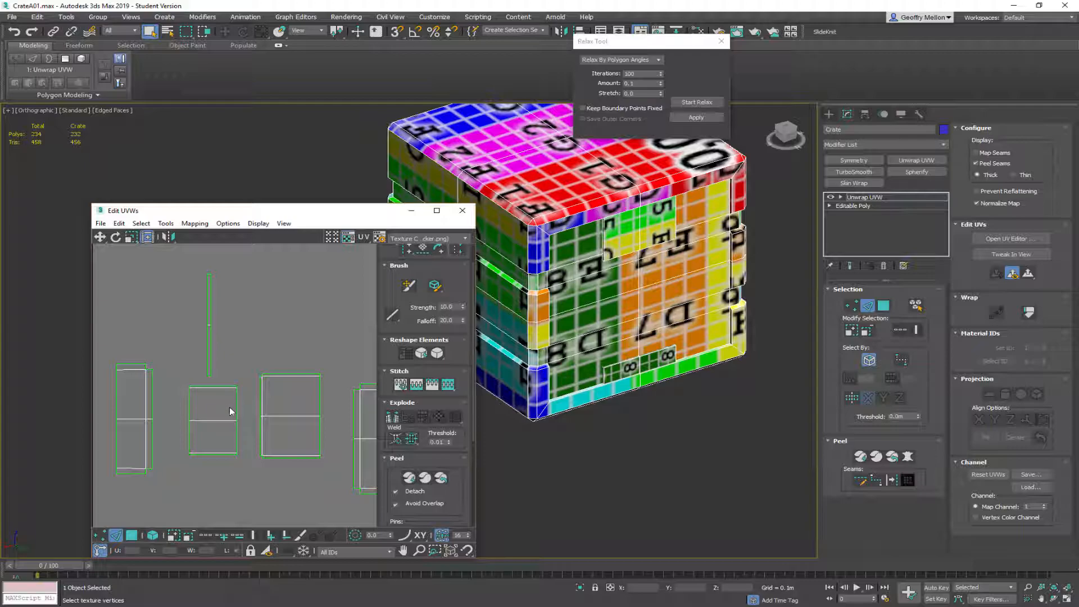
left_click(189, 411)
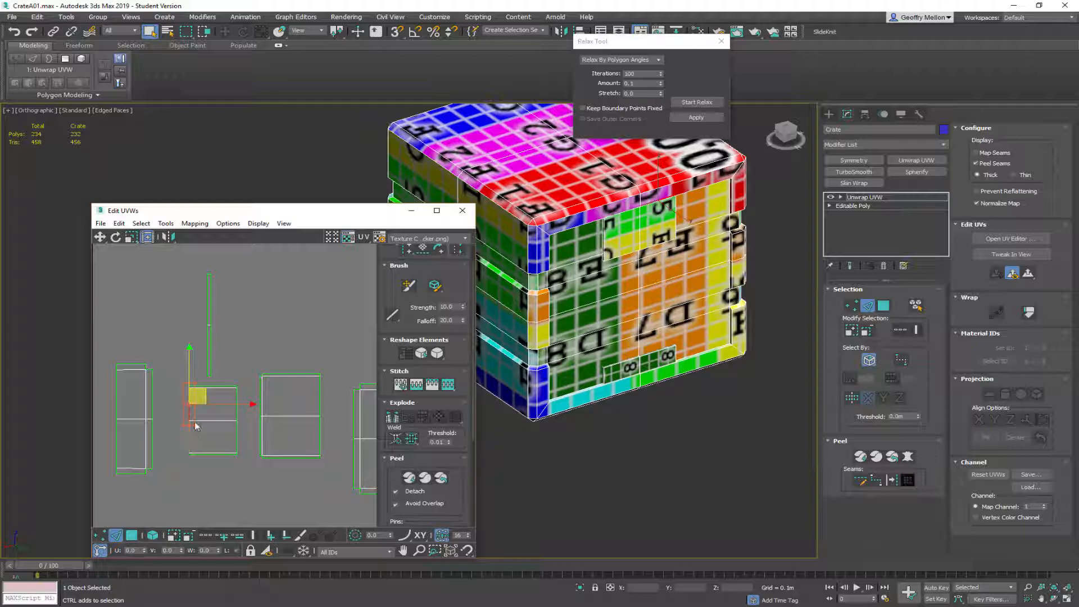
left_click(212, 344)
left_click(237, 409)
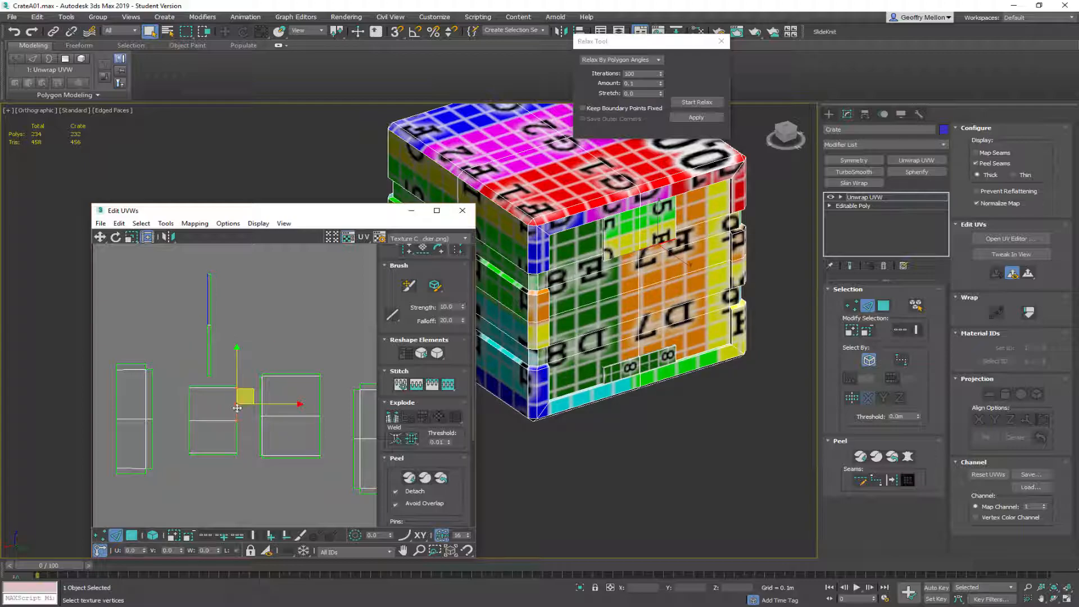
left_click(237, 440, "ctrl")
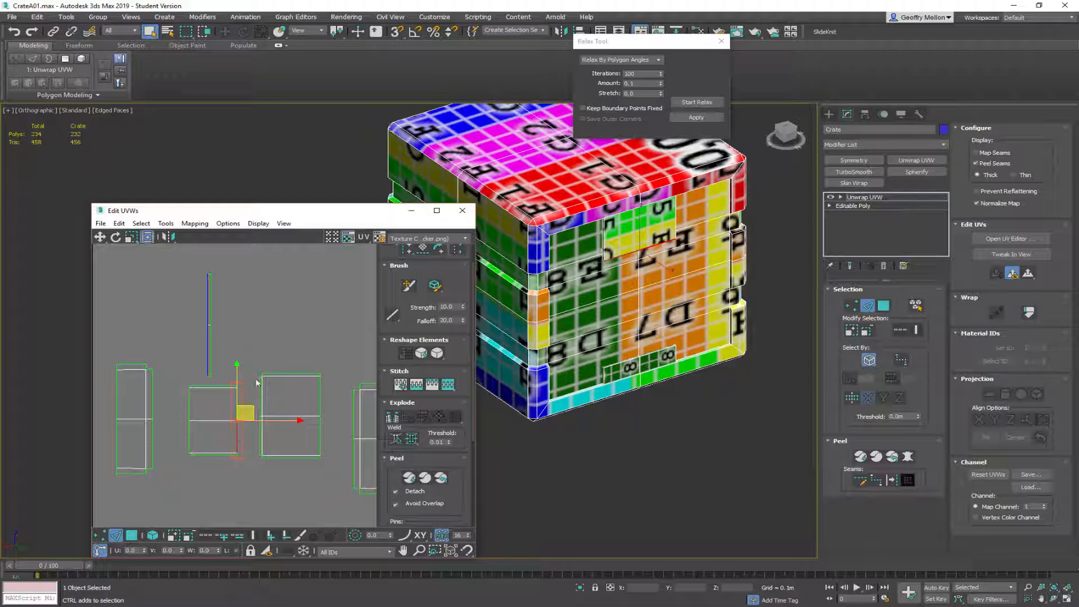
right_click(262, 327)
left_click(245, 369)
key("ctrl+z")
Stitch the remaining strip onto the wider plate shell's long edge and relax the joined shell by polygon angles
left_click_drag(238, 260, 185, 378)
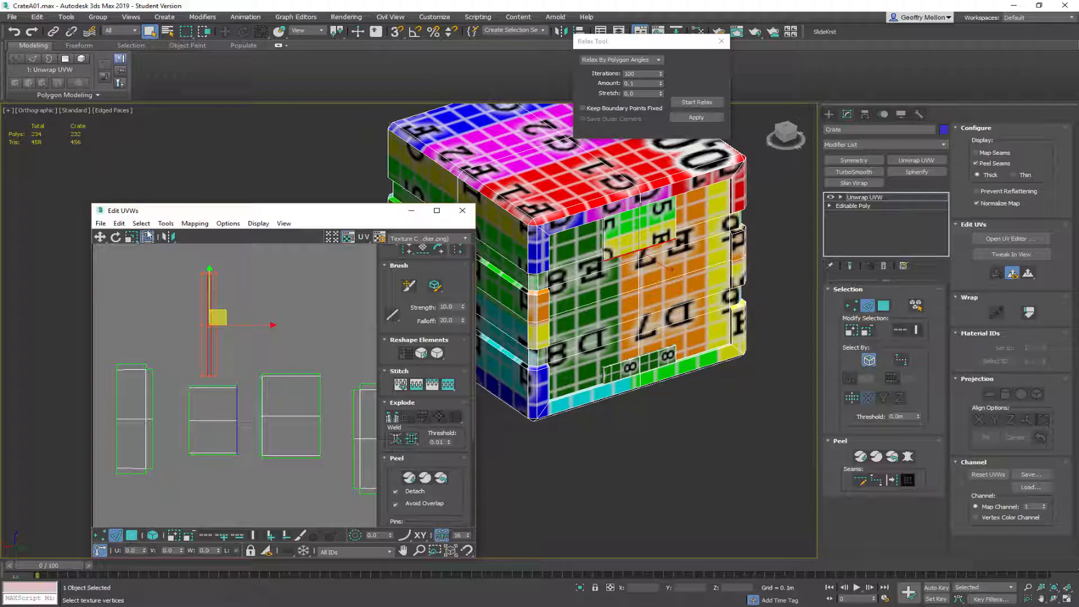
middle_click_drag(254, 388, 253, 336)
left_click(236, 354)
right_click(260, 315)
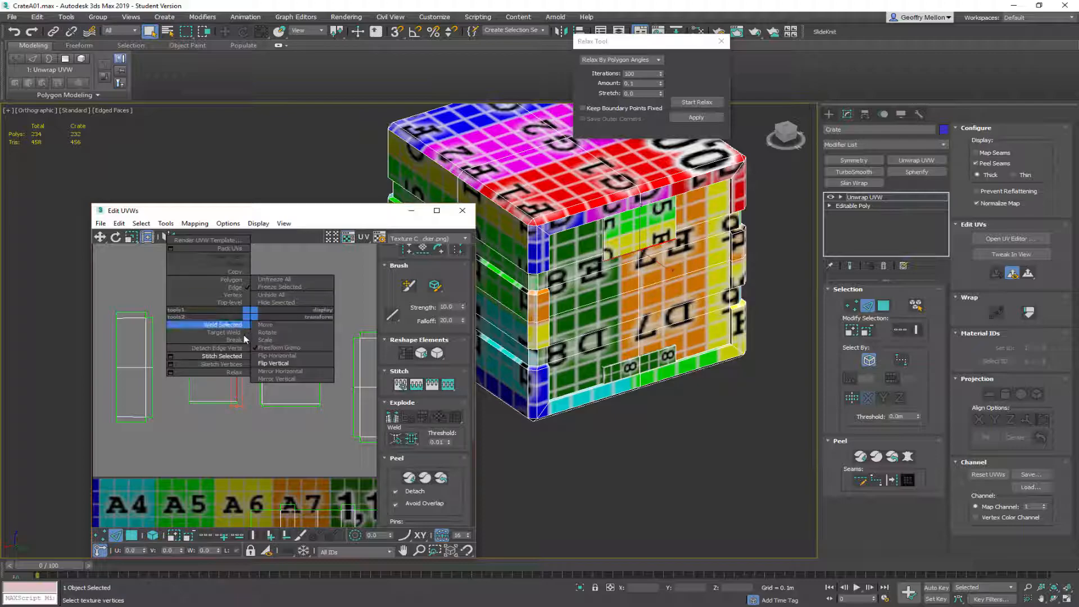
left_click(220, 353)
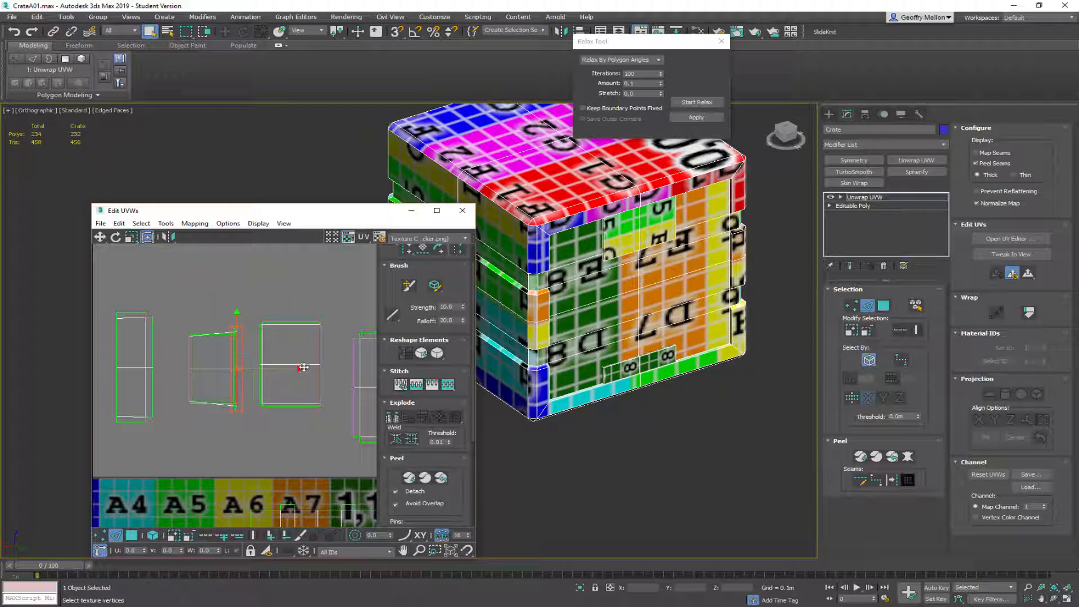
left_click(195, 364)
left_click(700, 102)
left_click(701, 107)
Select the whole narrow plate shell with its stitched strip and relax it by polygon angles
middle_click_drag(129, 314, 184, 279)
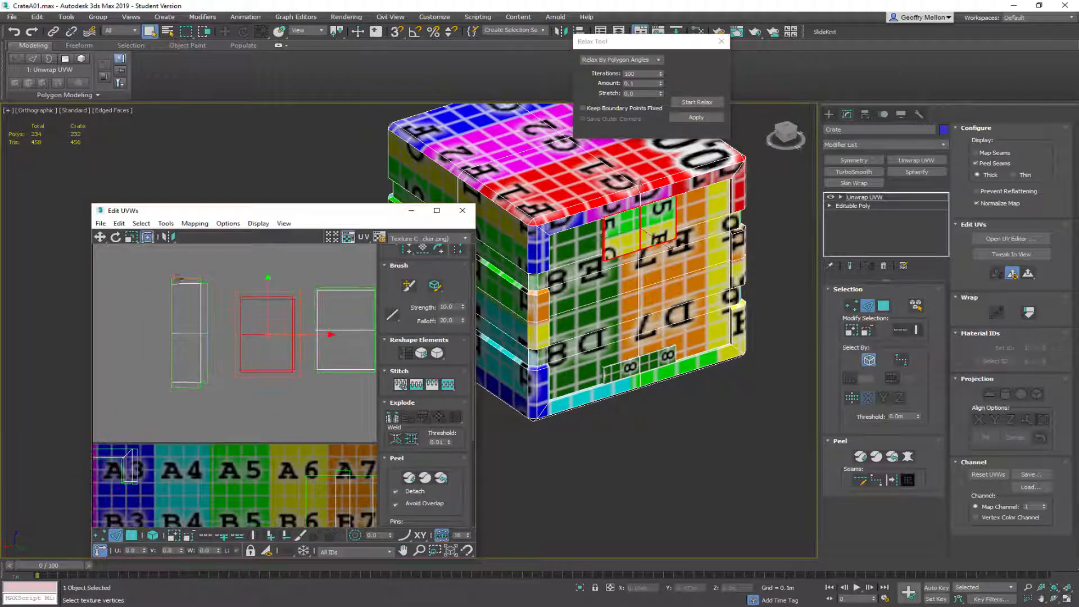
left_click(604, 182)
left_click(719, 105)
Hide the checker texture background in the UV editor to see the layout and the four plate shells clearly
middle_click_drag(255, 267, 152, 298)
scroll(153, 297, "down", 3)
middle_click_drag(270, 275, 292, 325)
scroll(340, 281, "down", 3)
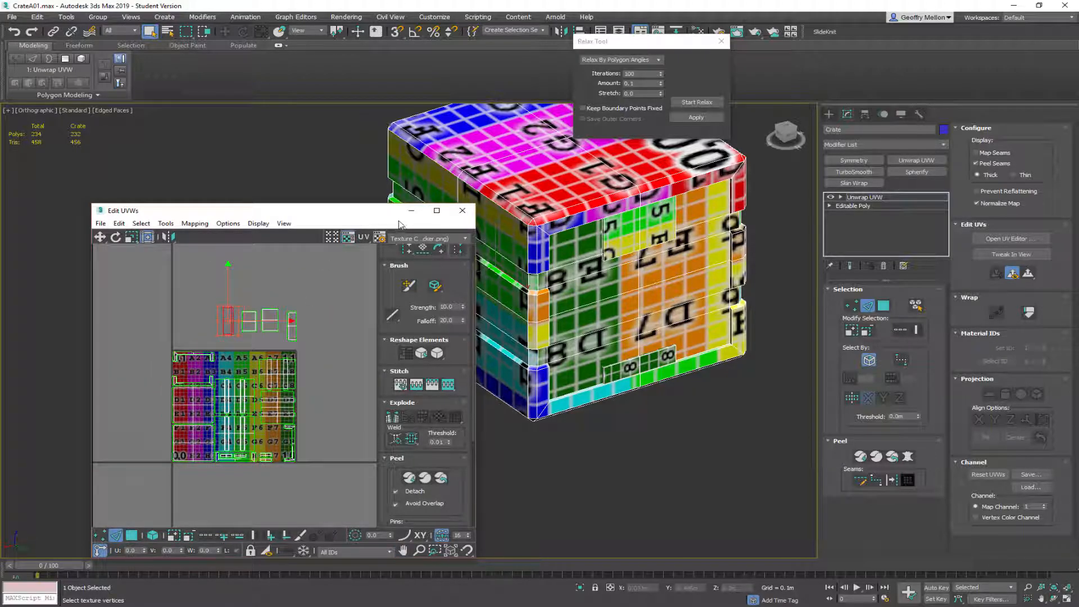
left_click(350, 238)
scroll(238, 368, "up", 3)
middle_click_drag(238, 369, 233, 389)
scroll(225, 351, "up", 2)
middle_click_drag(225, 348, 218, 365)
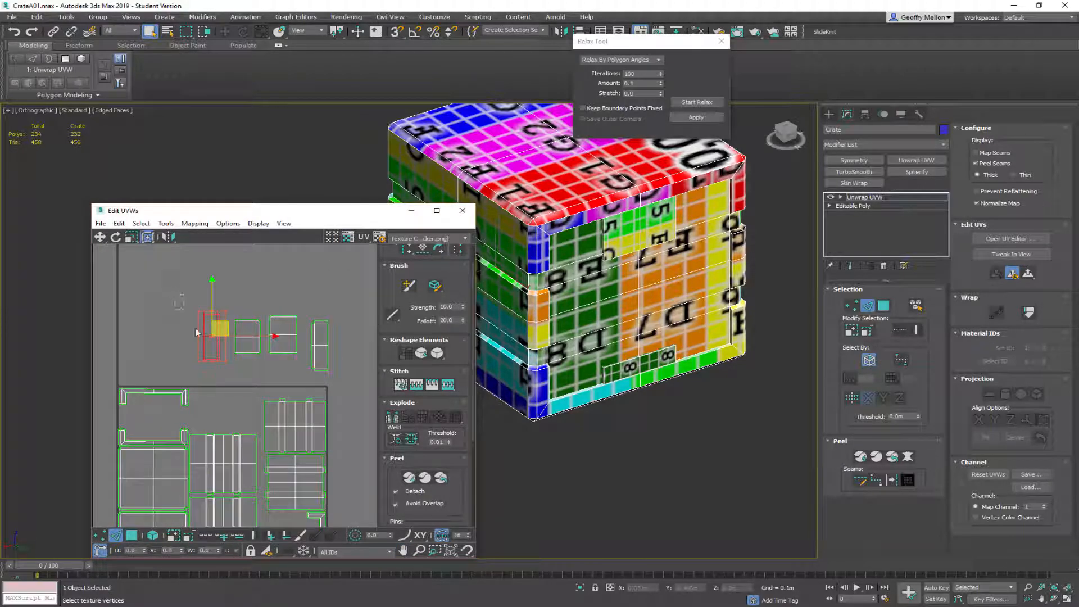
Rotate the narrow plate shell to horizontal and move it into the gap at the UV tile's upper-left corner
left_click_drag(223, 325, 181, 298)
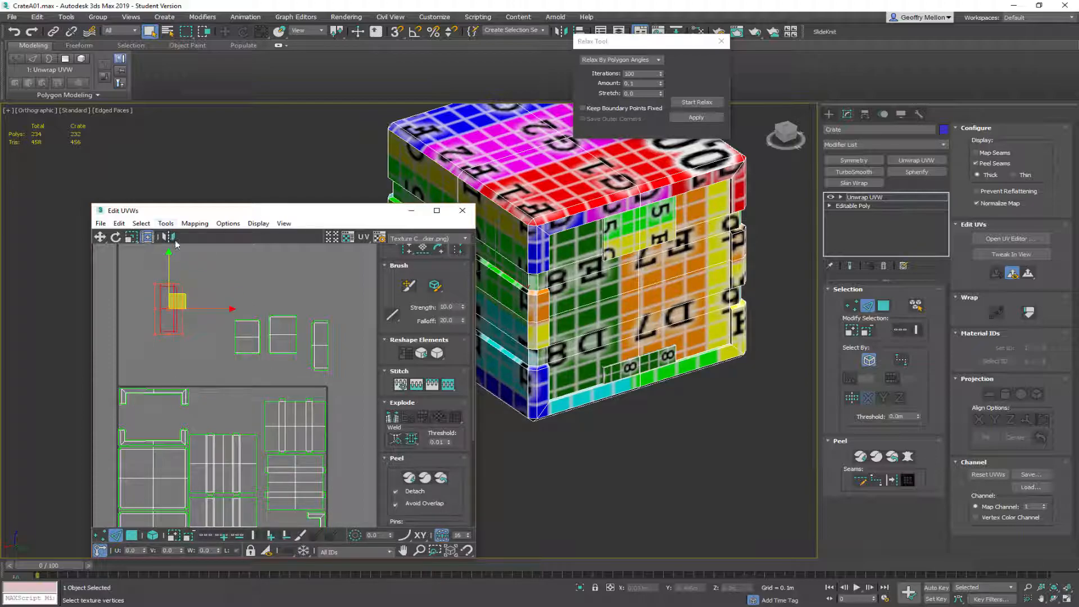
left_click(439, 250)
left_click_drag(178, 298, 163, 410)
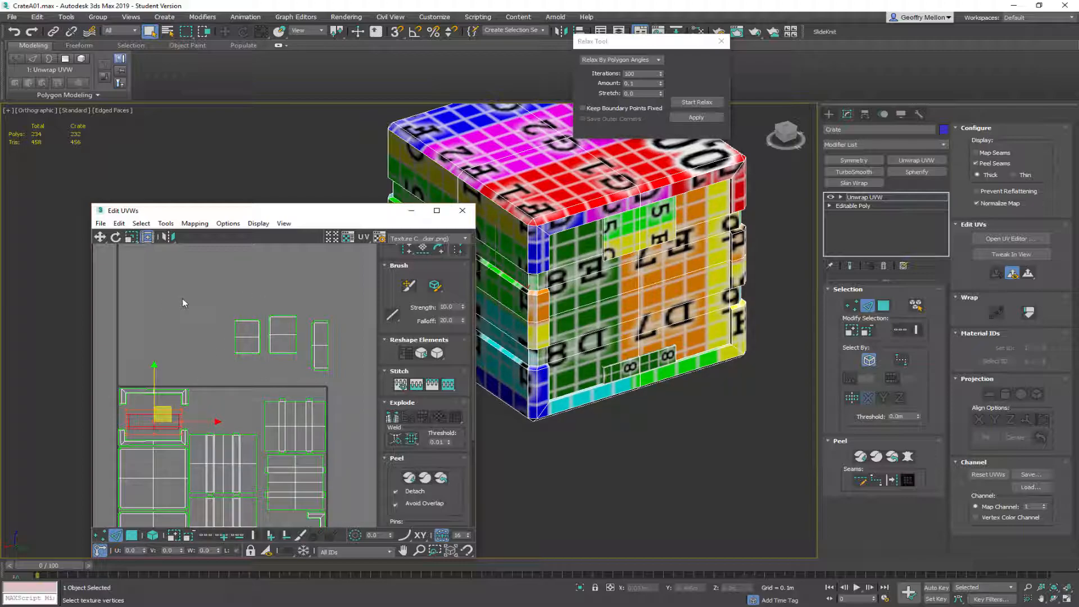
Select all four plate shells and pack them Non-Convex with 0.001 padding, normalizing and rescaling the clusters
middle_click_drag(193, 297, 174, 276)
left_click_drag(308, 366, 309, 368, "ctrl")
scroll(309, 371, "down", 4)
middle_click_drag(314, 395, 276, 376)
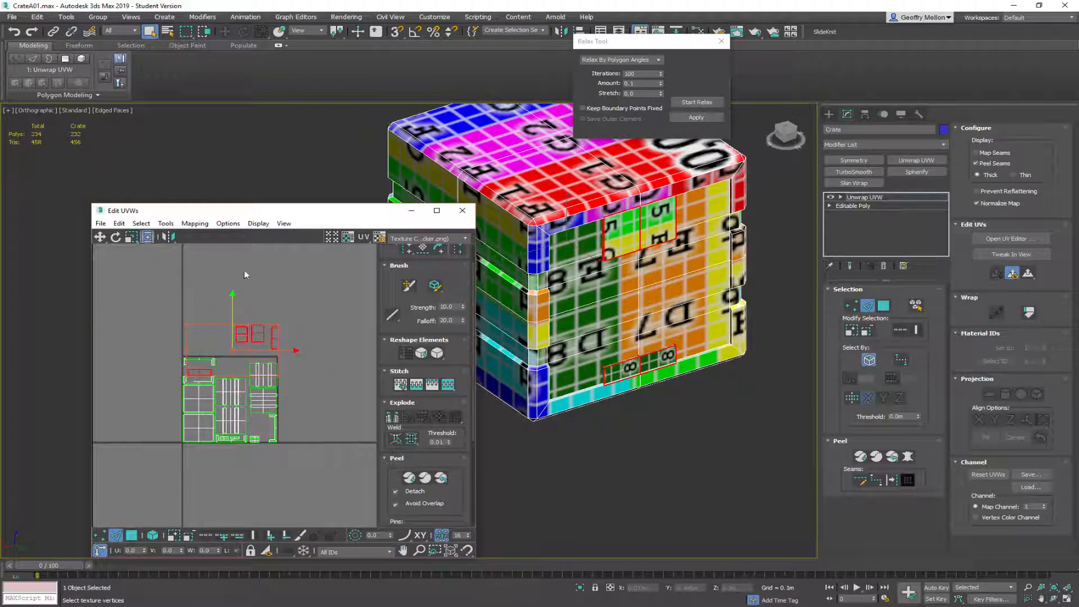
left_click(166, 223)
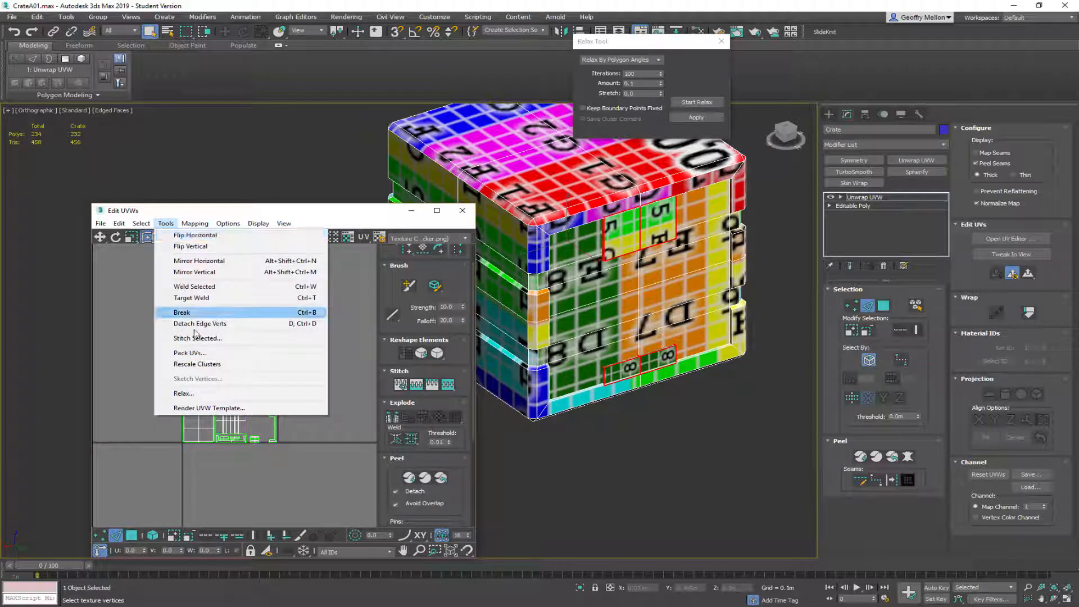
left_click(191, 353)
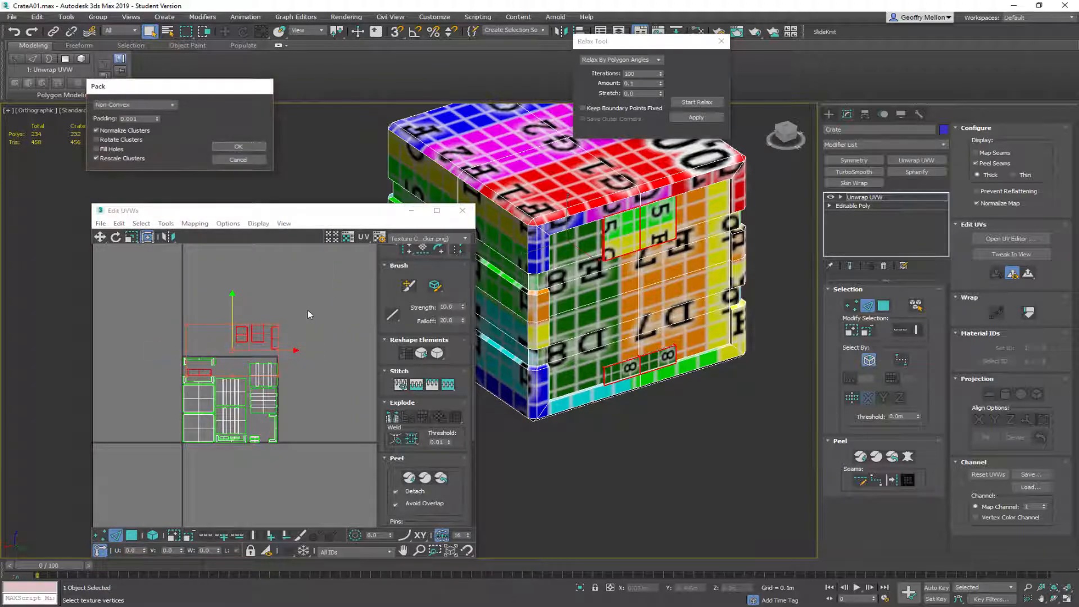
left_click(253, 147)
Move the packed plate shells into the empty area above the UV tile and clear the selection
left_click_drag(244, 363, 250, 259)
middle_click_drag(317, 298, 335, 319)
left_click(316, 377)
middle_click_drag(335, 374, 338, 402)
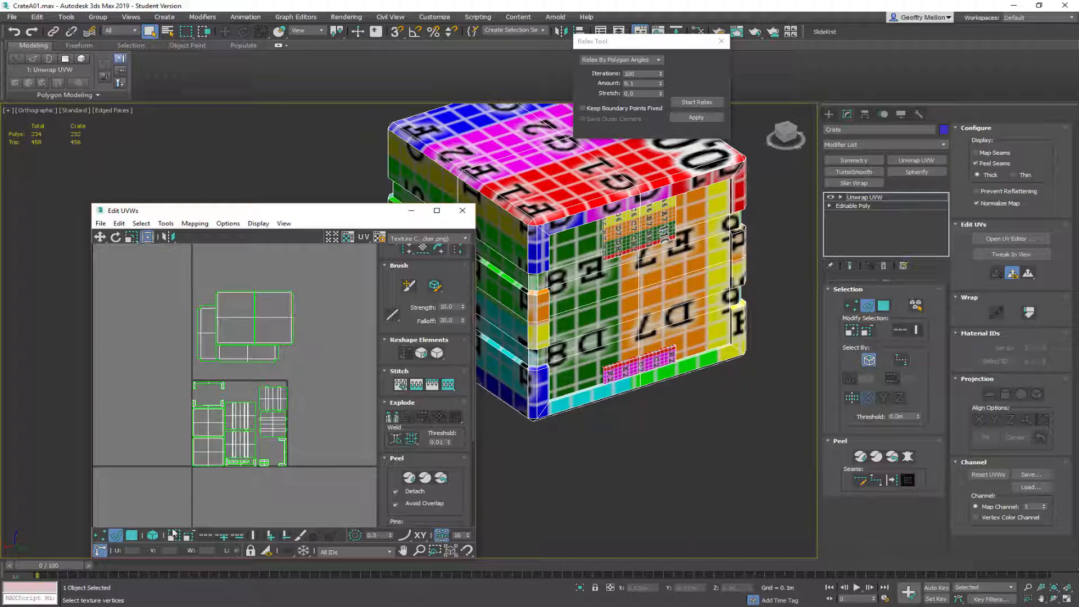
With element selection enabled, rotate the two wide plate shells to horizontal and stack them one above the other
left_click(152, 534)
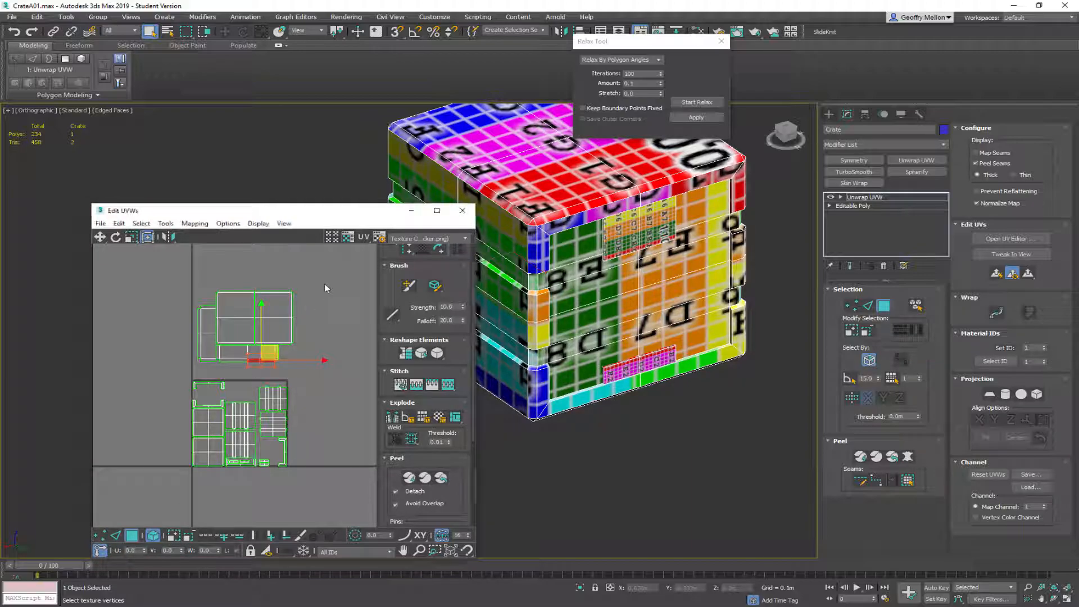
left_click(285, 309)
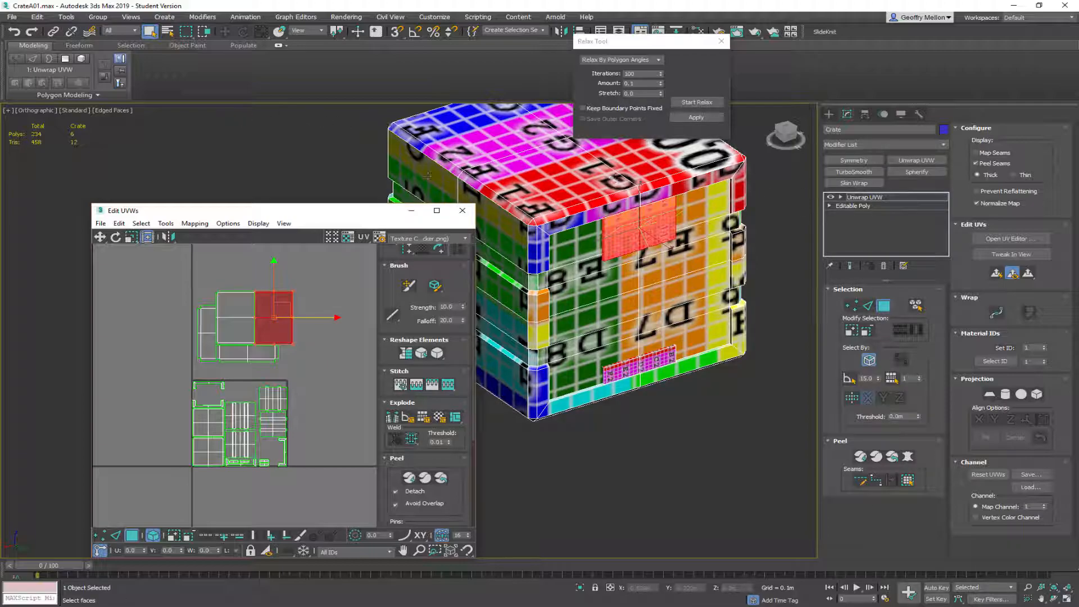
left_click_drag(382, 204, 385, 116)
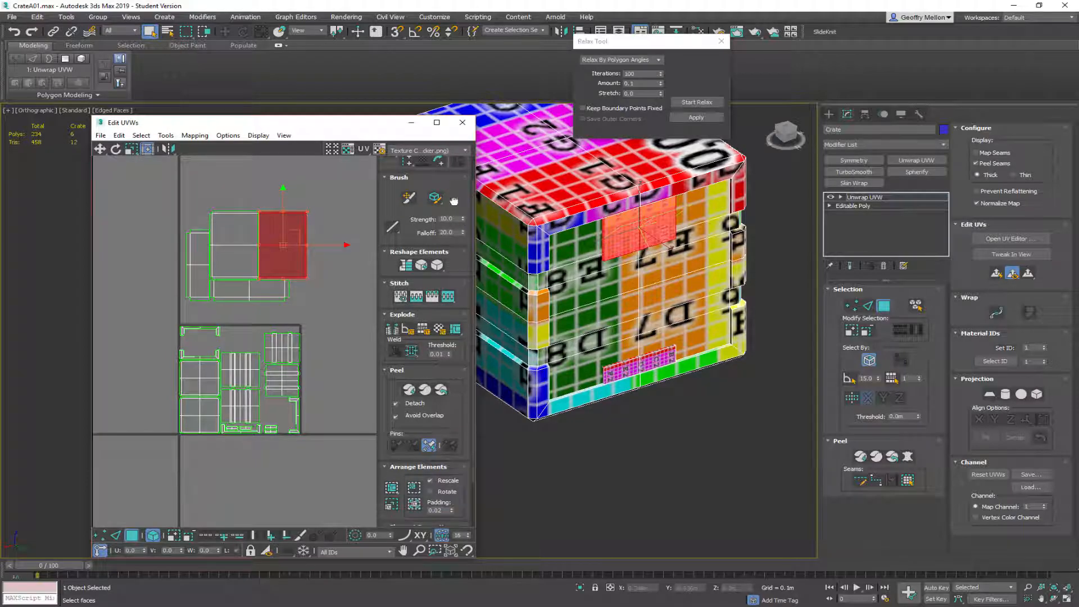
left_click_drag(454, 194, 454, 225)
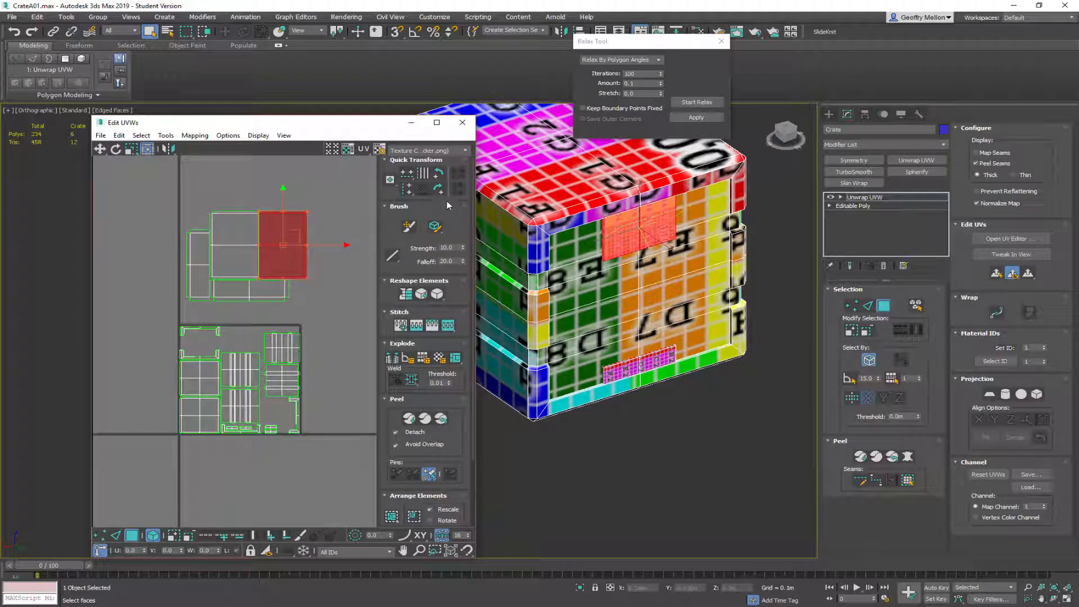
left_click(232, 219)
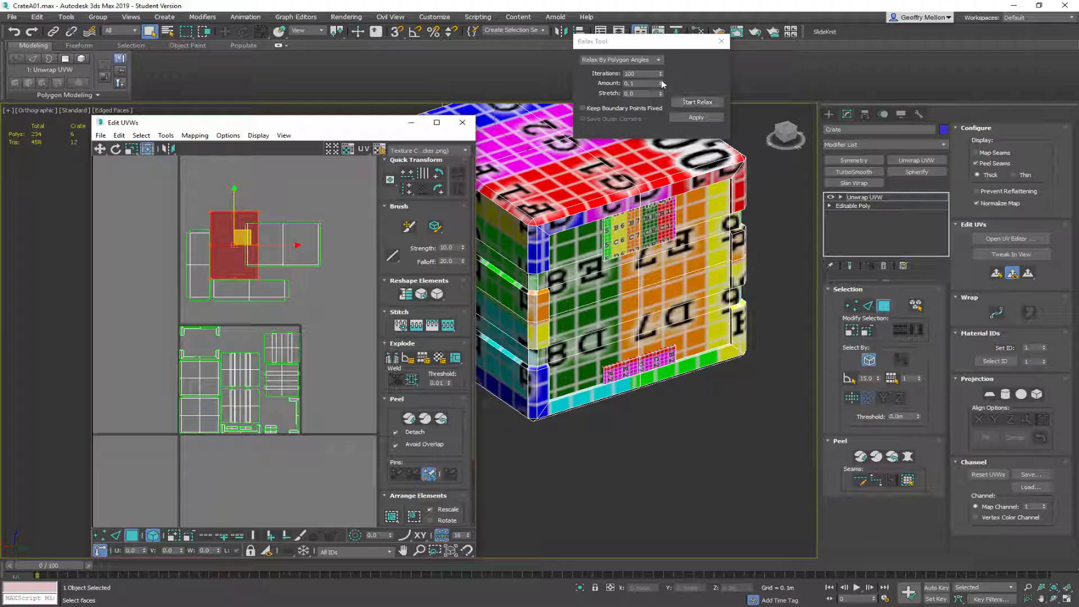
left_click(437, 188)
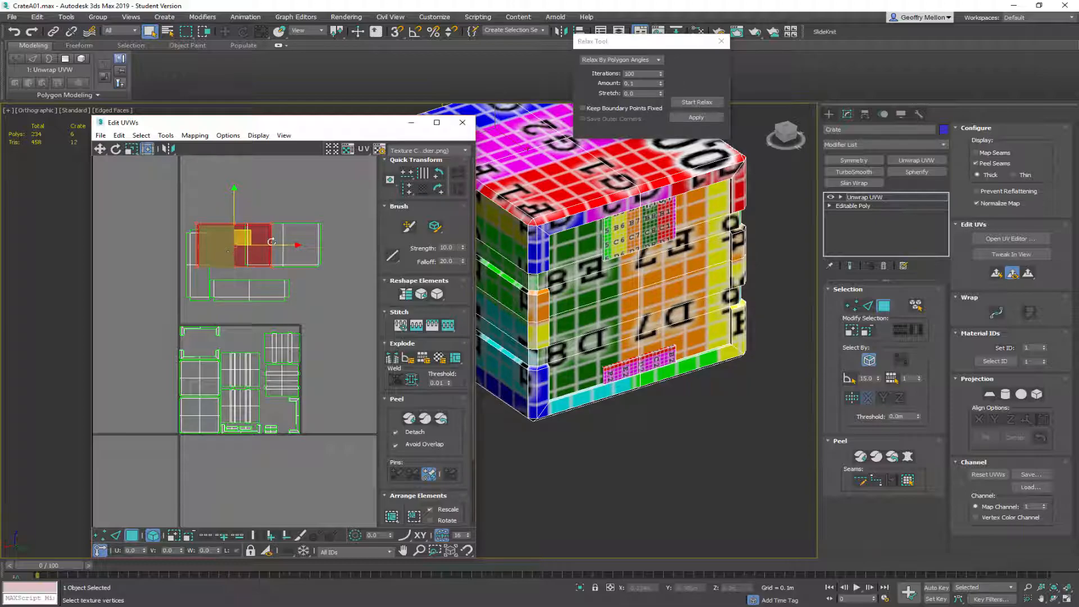
left_click_drag(238, 245, 289, 197)
middle_click_drag(293, 328, 265, 370)
left_click(239, 264, "ctrl")
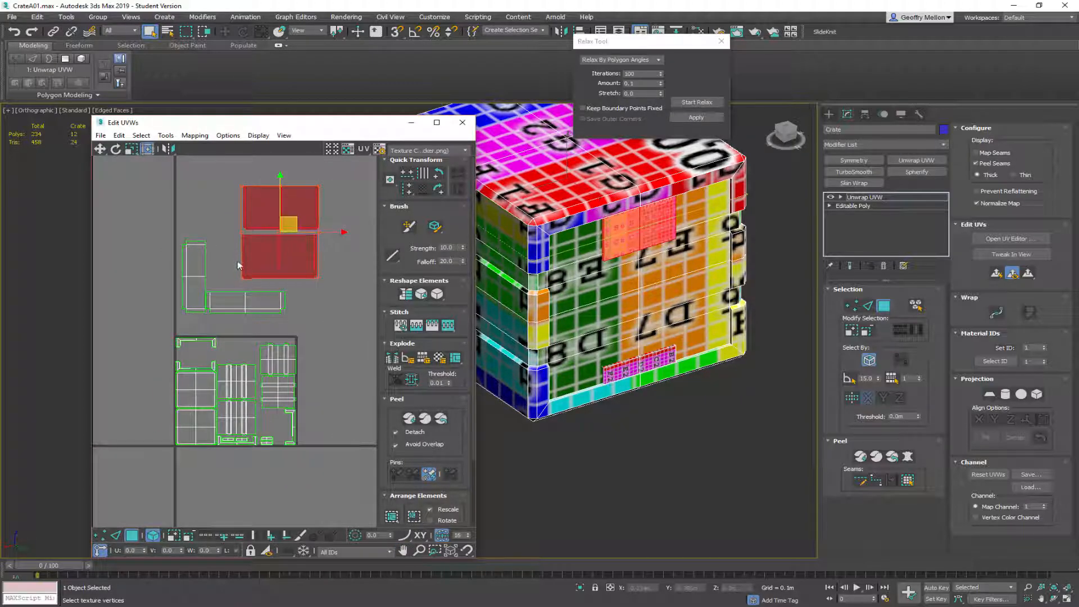
Rotate the upright narrow plate shell to horizontal and align it above the other narrow shell
left_click(188, 278)
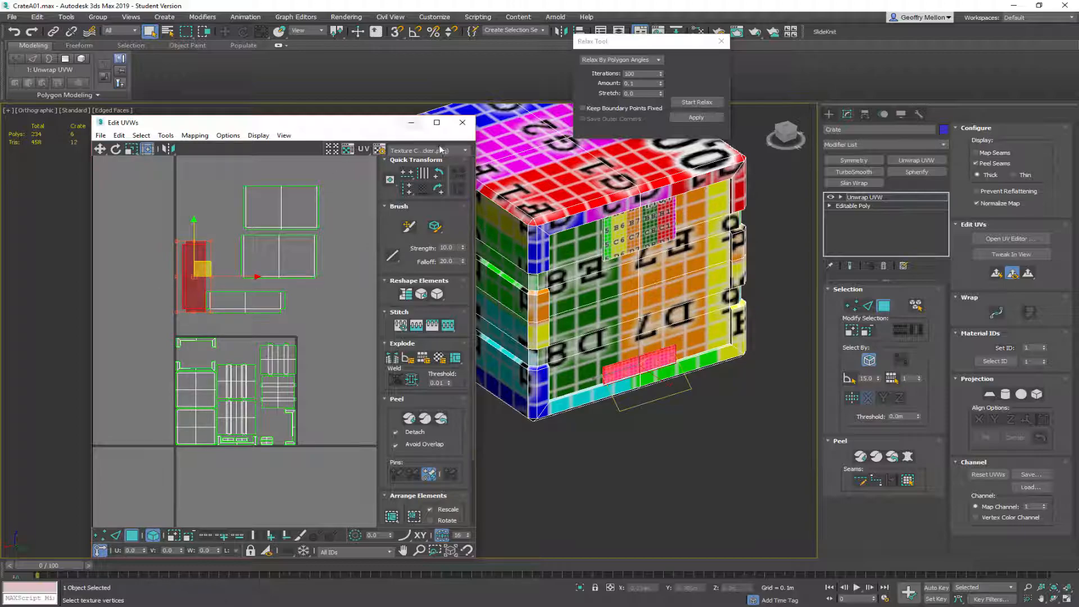
left_click(438, 191)
left_click(214, 308, "ctrl")
mouse_move(203, 275)
left_mouse_down()
mouse_move(147, 283)
mouse_move(224, 270)
left_mouse_up()
Select all four plate shells and scale them down together above the UV tile
left_click(180, 290)
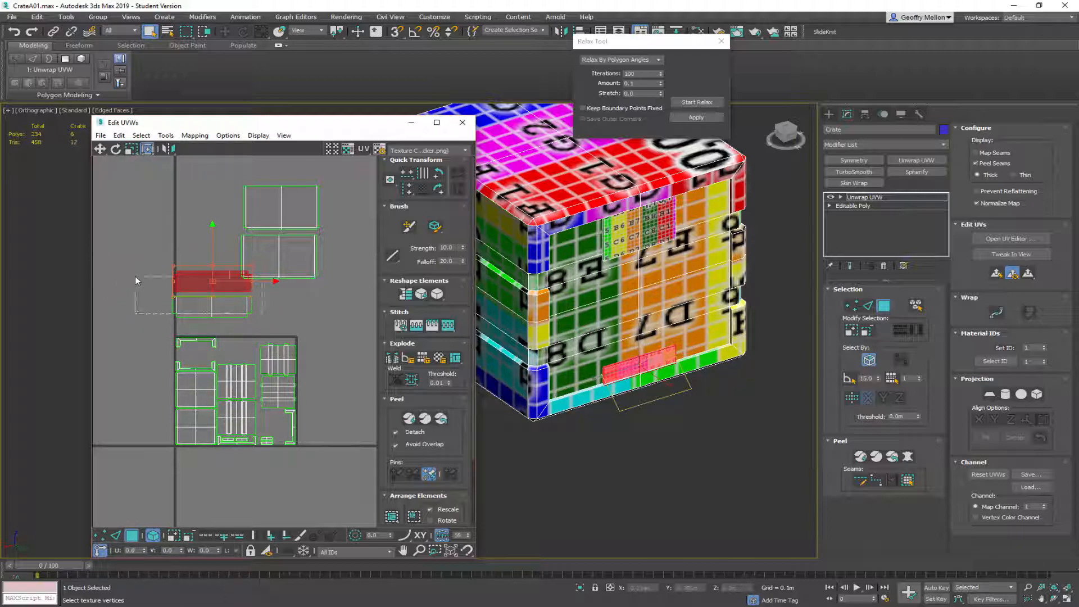
left_click_drag(135, 275, 136, 275)
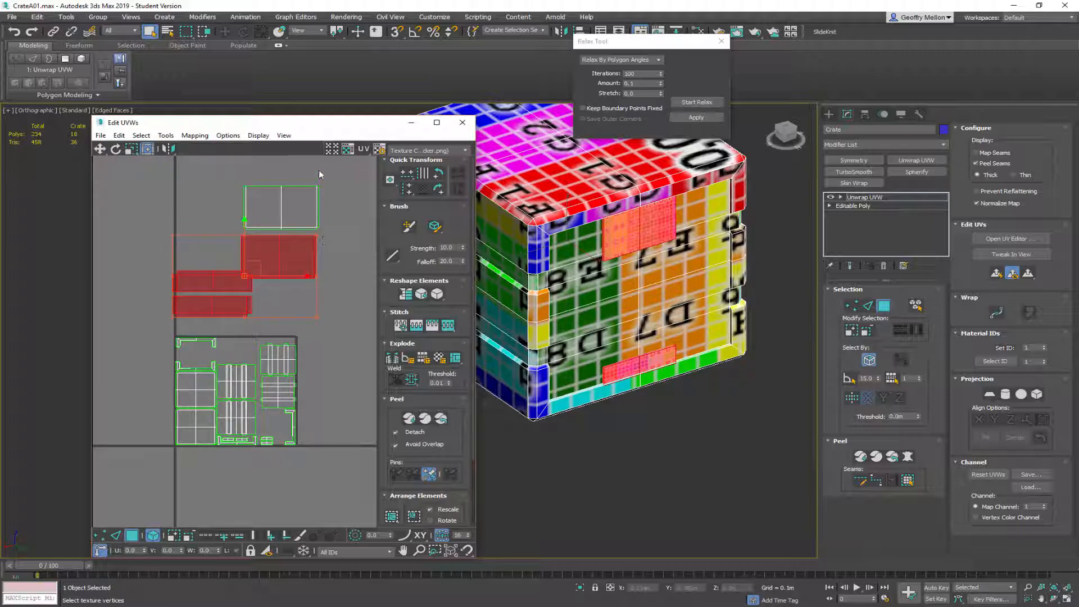
left_click_drag(354, 299, 281, 283)
middle_click_drag(288, 308, 239, 265)
scroll(240, 265, "up", 3)
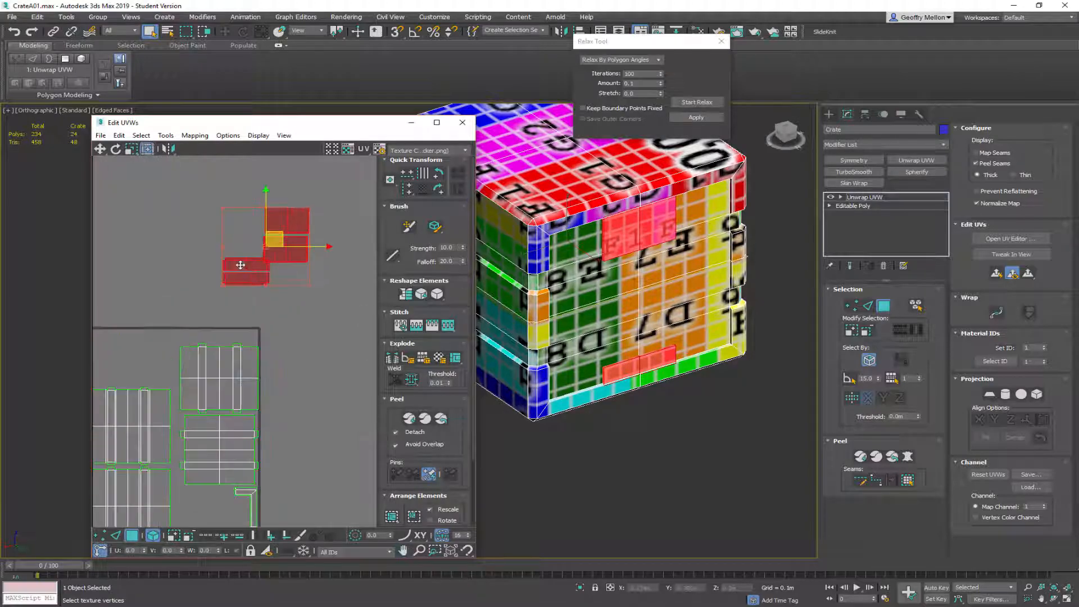
Move the two narrow plate shells into the gap at the UV tile's top middle and enlarge them to fit
left_click(259, 295)
scroll(240, 271, "down", 2)
left_click(275, 284)
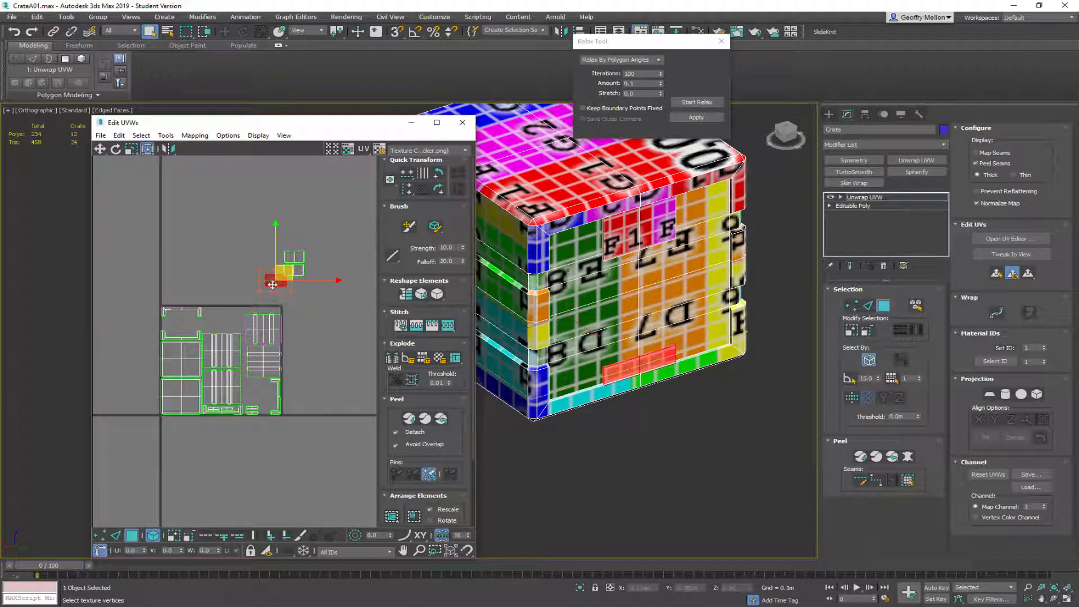
left_click_drag(262, 282, 258, 321)
scroll(216, 330, "up", 2)
scroll(275, 242, "down", 4)
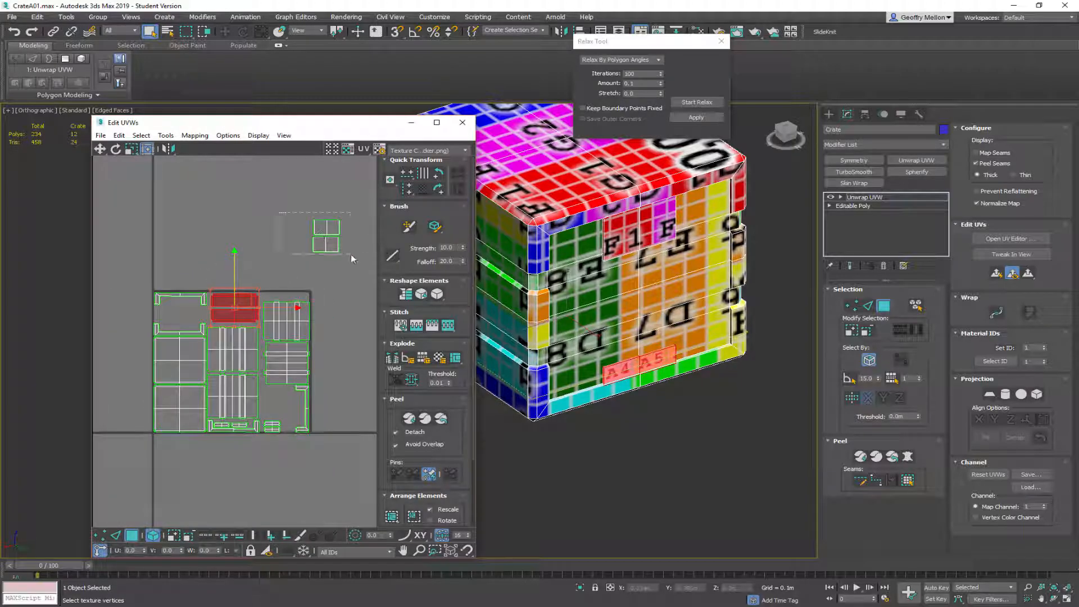
Place one wide plate shell in the UV tile's upper-left gap and the other in its lower-right gap, enlarged
left_click(333, 231)
left_click_drag(333, 230, 173, 323)
left_click(316, 379)
left_click(267, 385)
Scale the two wide plate shells together to fit their gaps, adjust their position, and clear the selection
left_click(289, 405, "ctrl")
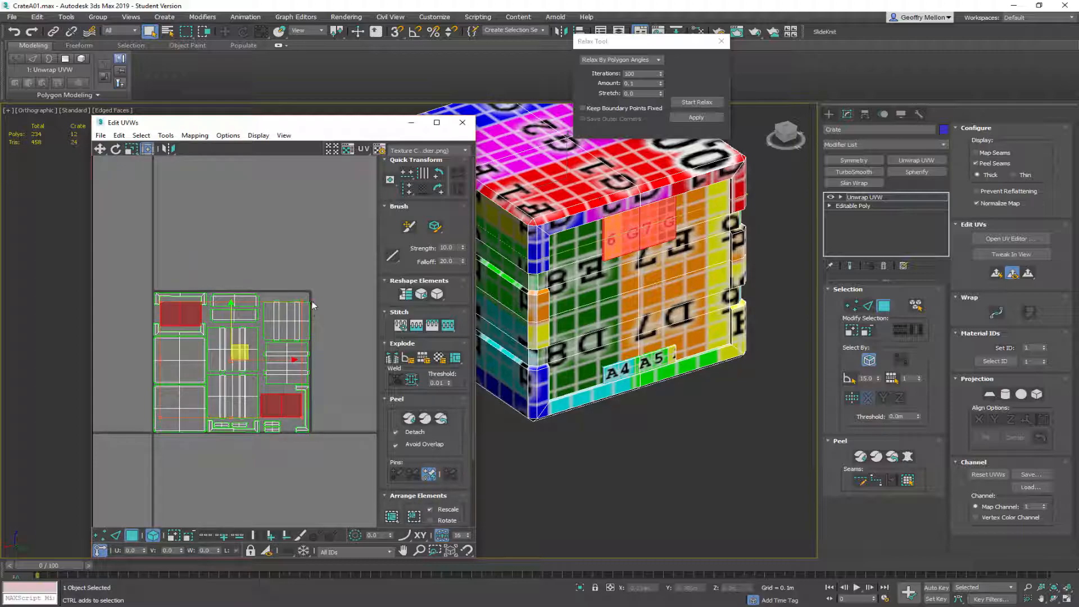
left_click_drag(304, 301, 298, 306)
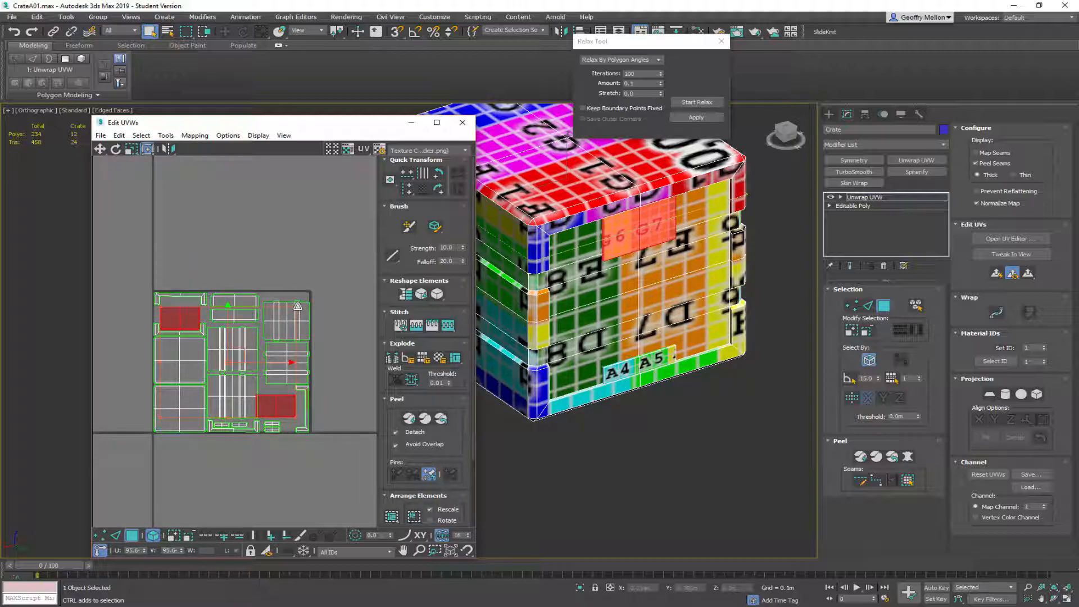
left_click(340, 416)
left_click_drag(285, 406, 291, 405)
scroll(309, 304, "down", 3)
left_click(310, 295)
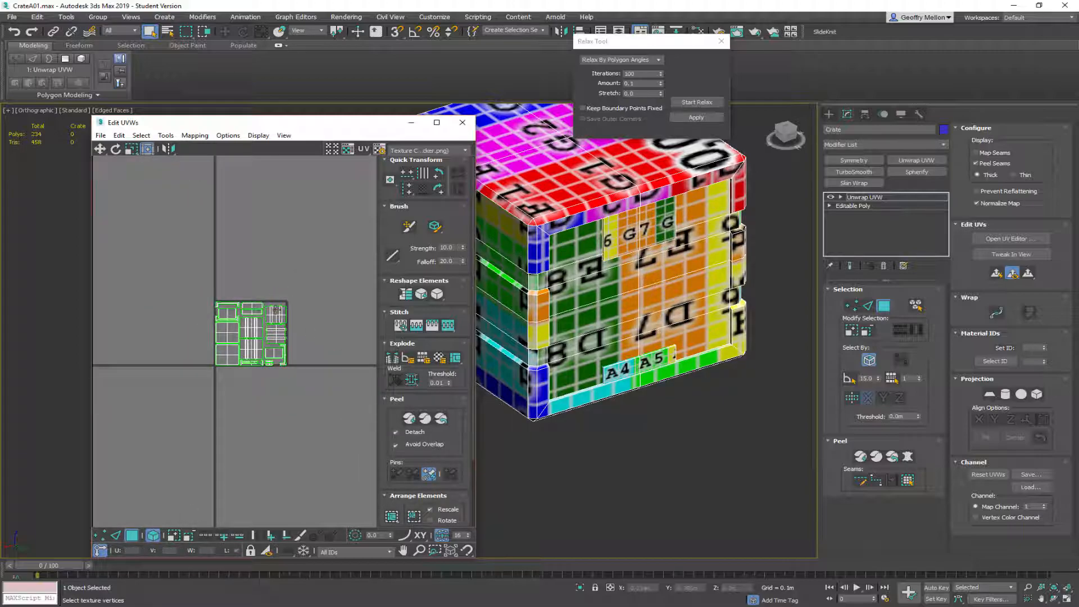
Close the Relax Tool dialog and the UV editor
scroll(323, 271, "up", 3)
left_click(721, 41)
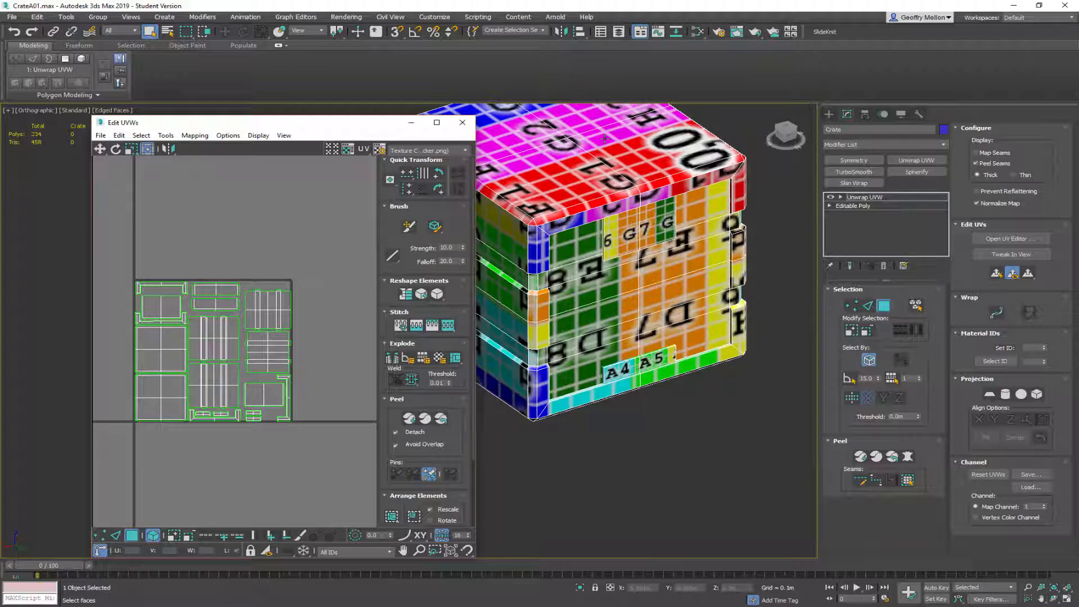
middle_click_drag(266, 245, 298, 206)
left_click(466, 125)
middle_click_drag(578, 234, 558, 250, "alt")
right_click(602, 215)
mouse_move(679, 321)
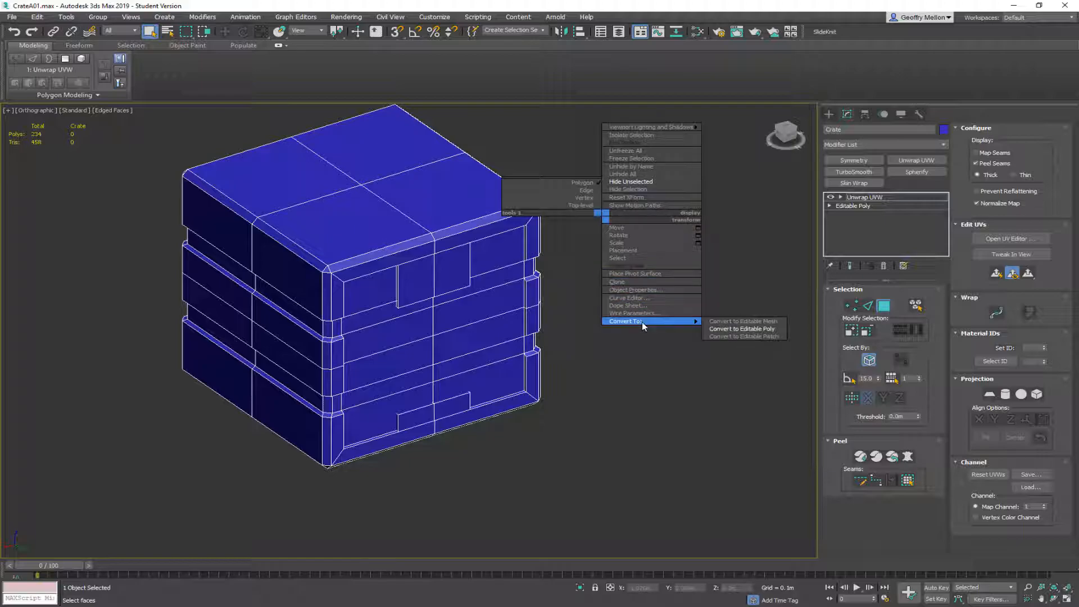
Reopen the UV editor from the Unwrap UVW modifier, show the CheckerPattern texture on the crate, and minimize the editor
left_click(881, 198)
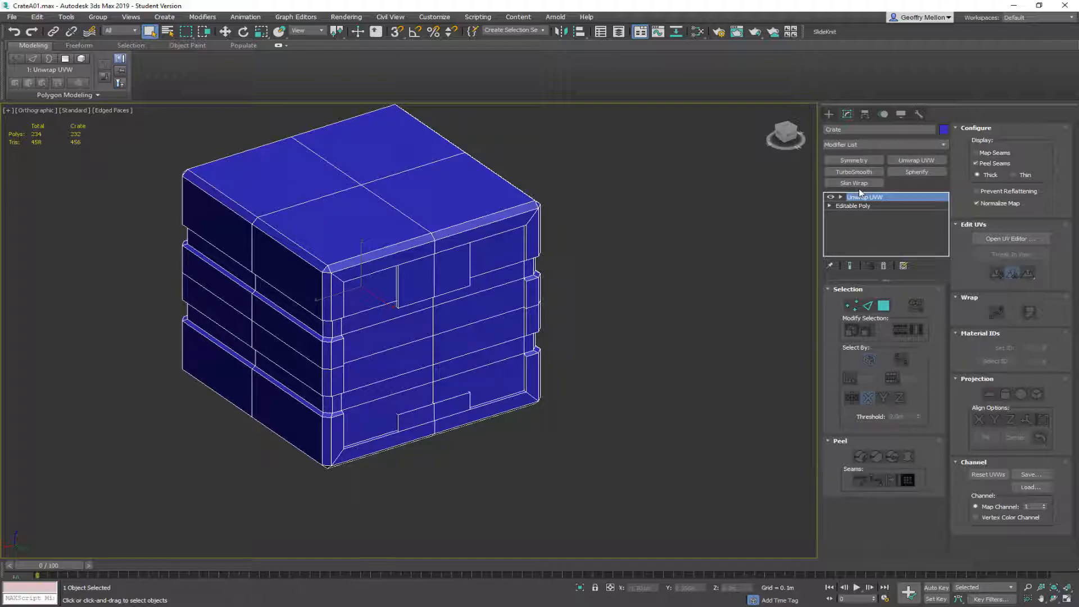
left_click(1010, 238)
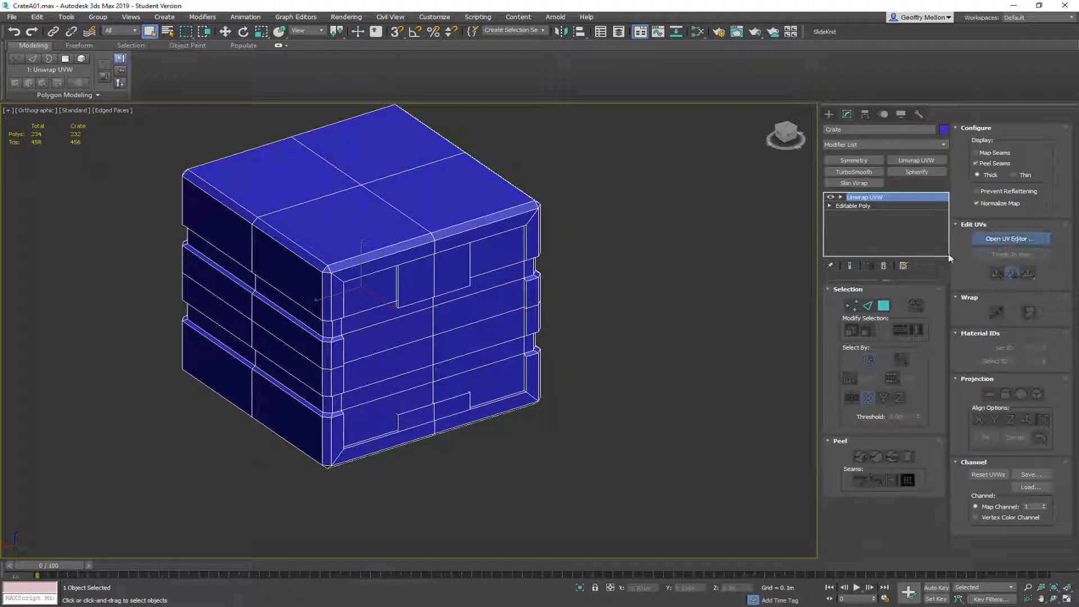
left_click(349, 149)
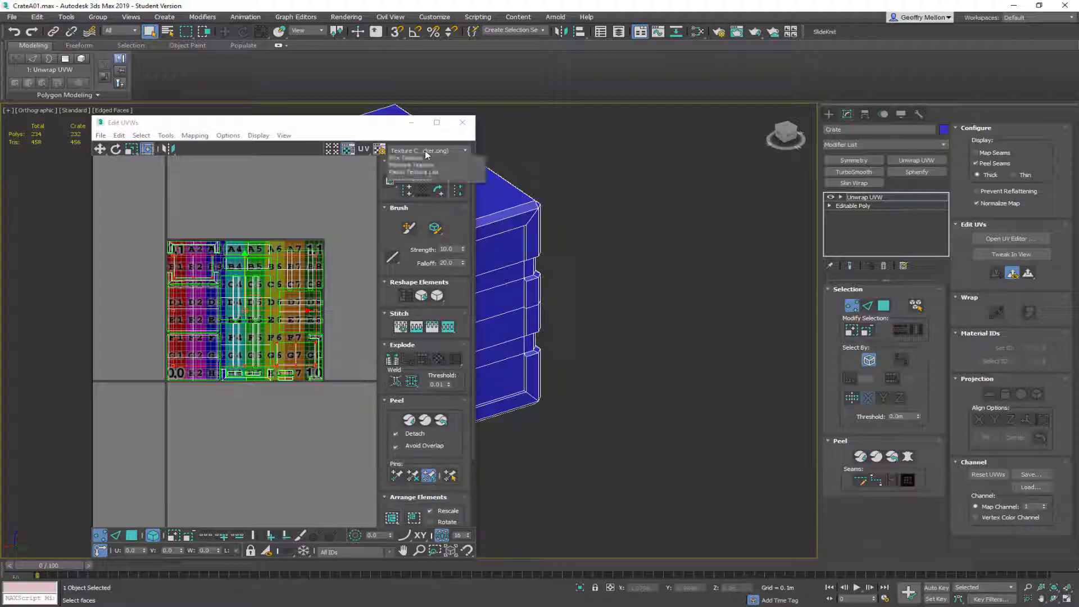
left_click(423, 168)
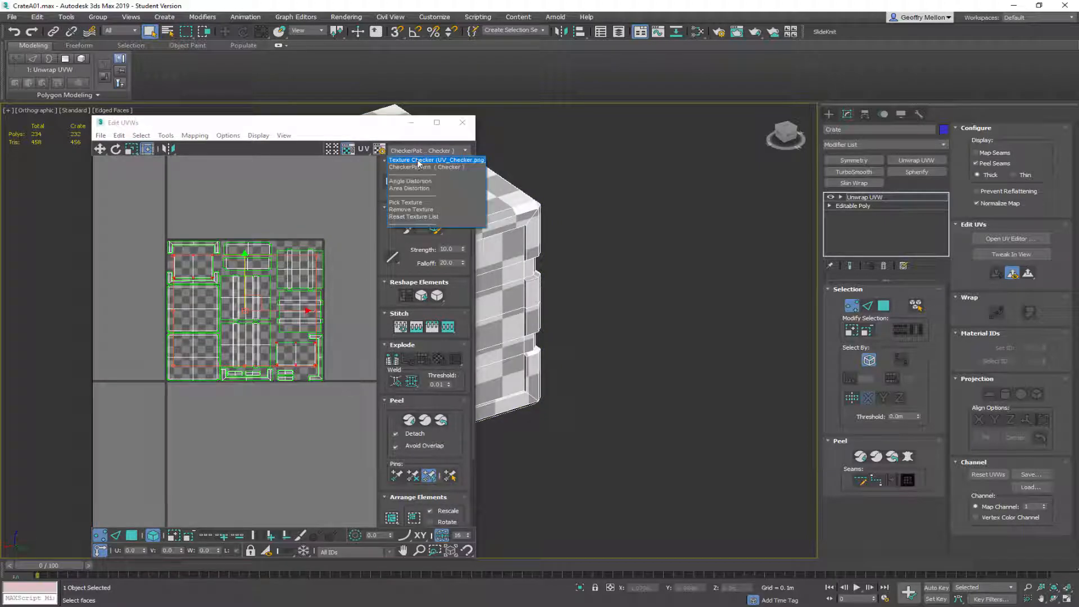
left_click(414, 124)
Examine the checker pattern on the crate's top, sides and raised plates for uneven scale or distortion
middle_click_drag(551, 233, 579, 198)
middle_click_drag(451, 248, 460, 273)
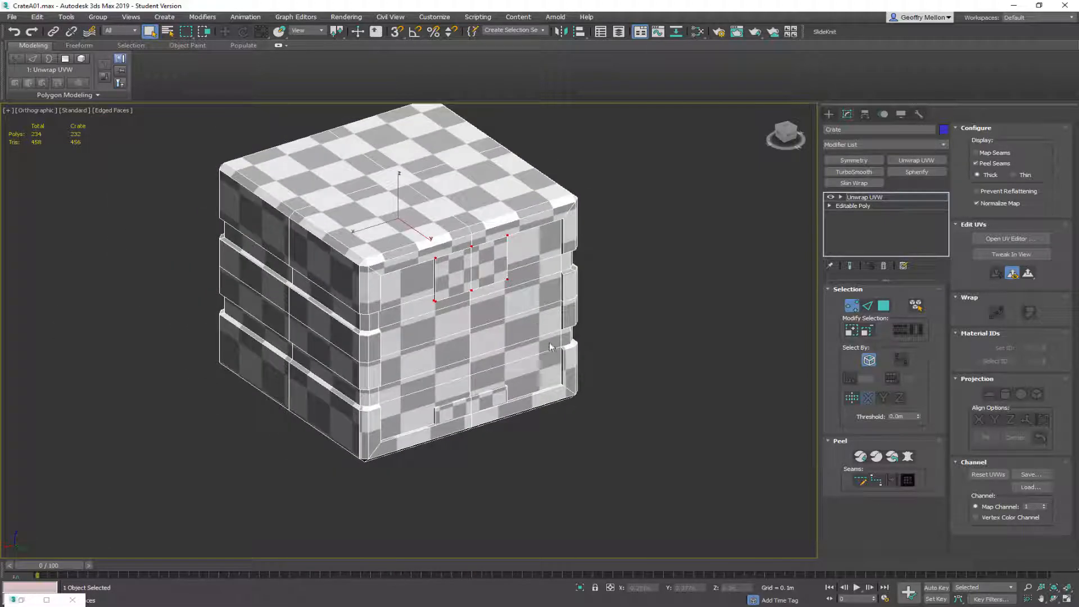
key("super")
key("super")
key("super")
key("super")
middle_click_drag(665, 351, 685, 281, "alt")
middle_click_drag(612, 316, 658, 297, "alt")
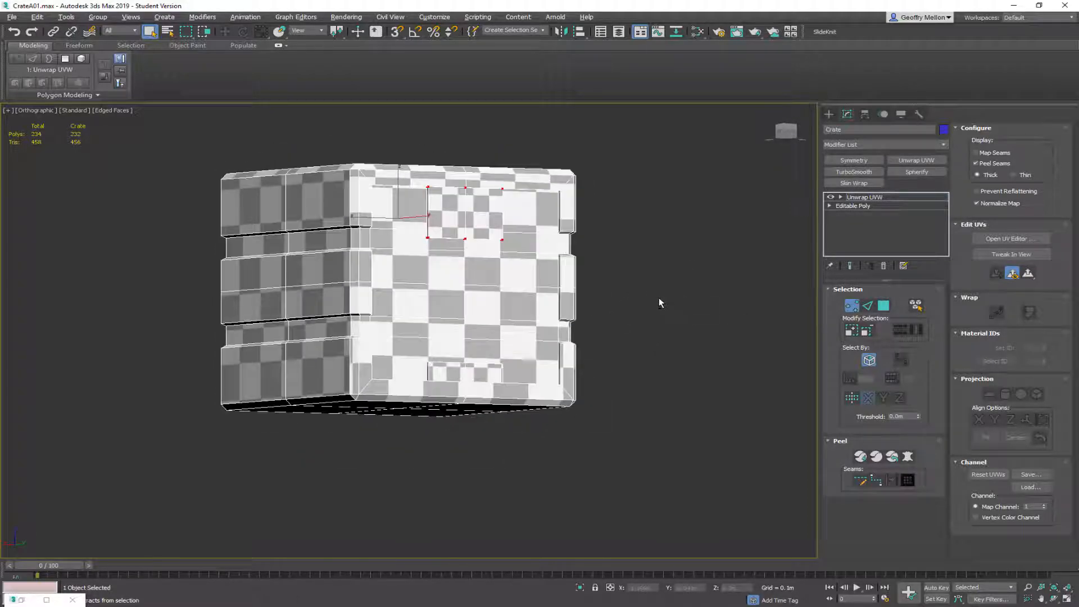
Leave the vertex sub-object level of the unwrap and convert the crate to Editable Poly
left_click(851, 307)
mouse_move(636, 246)
middle_mouse_down("alt")
mouse_move(633, 272)
mouse_move(640, 264)
middle_mouse_up("alt")
right_click(746, 237)
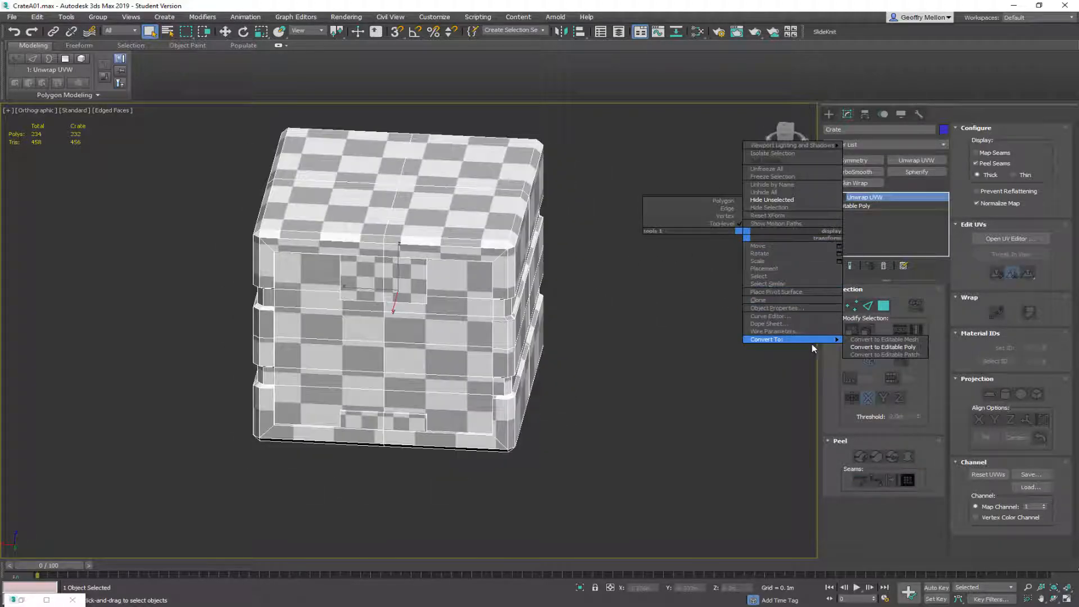